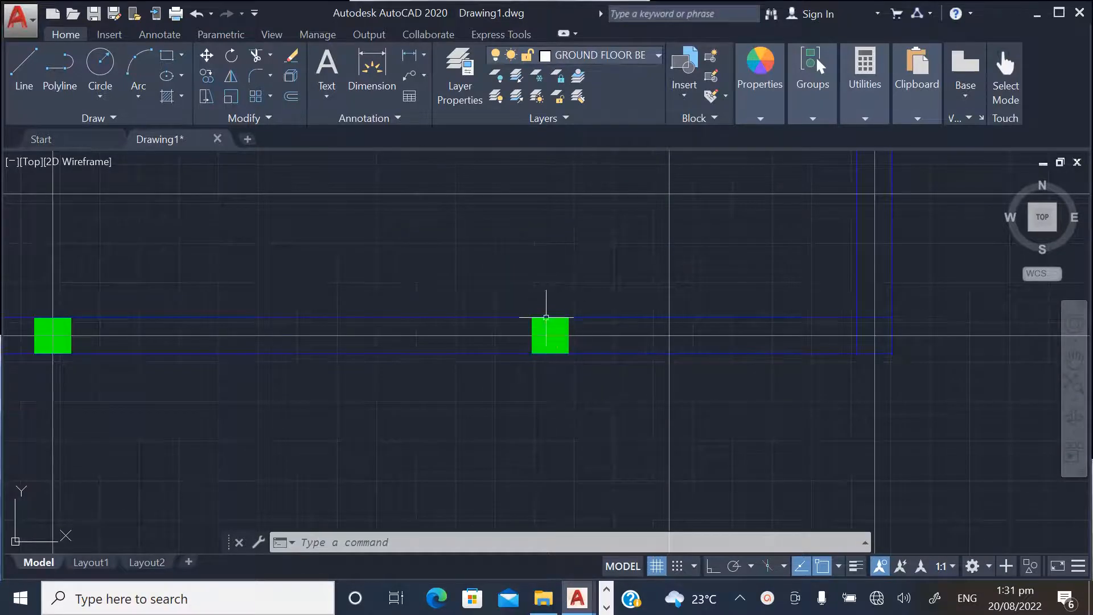
{"action": "right_click", "coordinate": [625, 246]}
{"action": "left_click", "coordinate": [666, 334]}
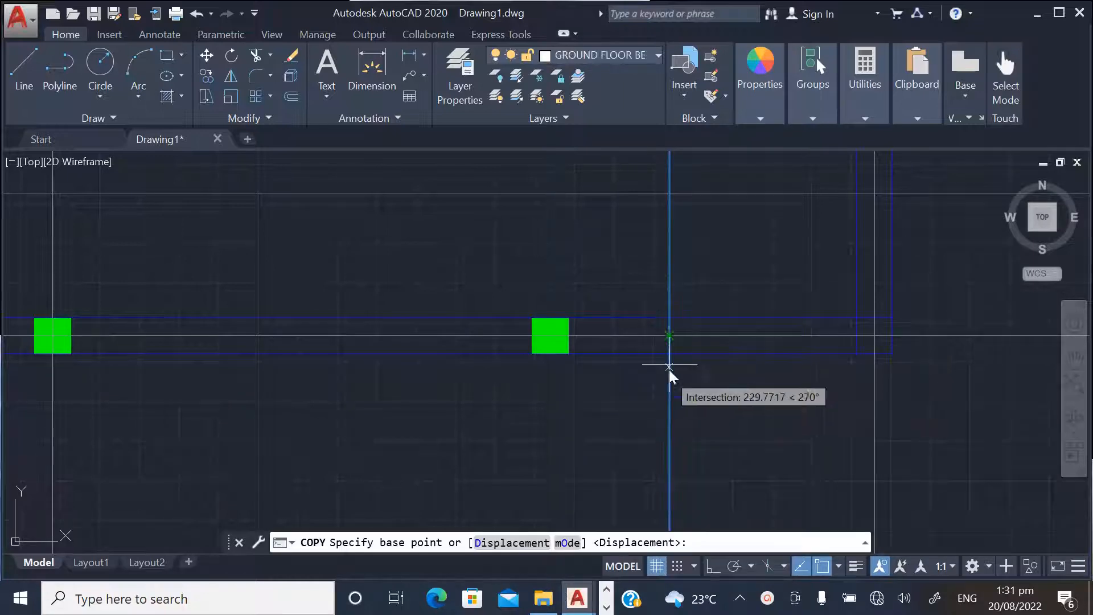
{"action": "left_click", "coordinate": [670, 317]}
{"action": "scroll", "coordinate": [587, 320], "scroll_direction": "up", "scroll_amount": 2}
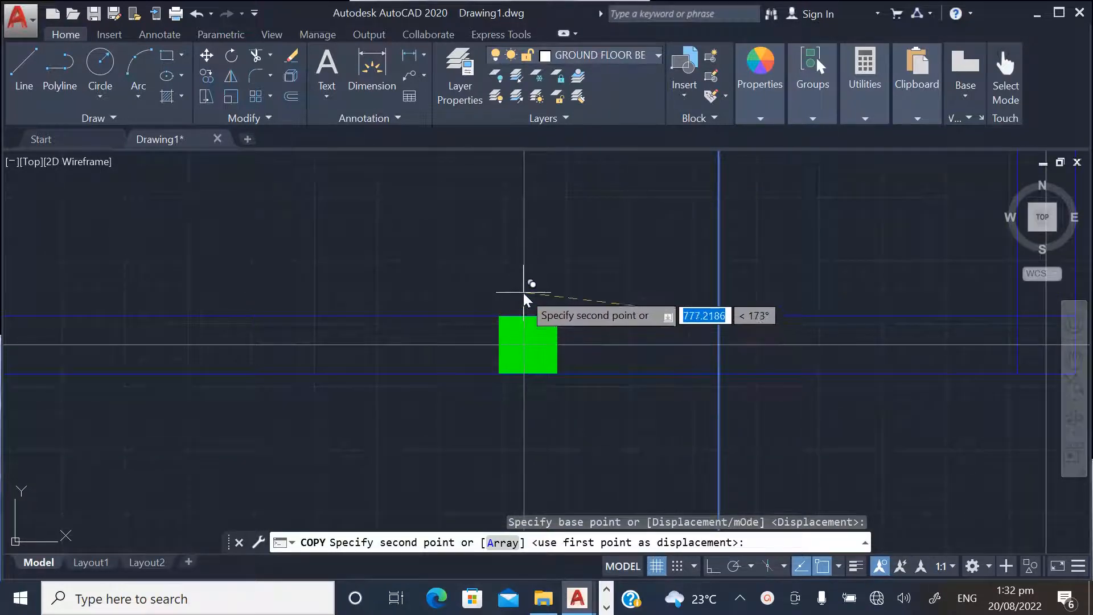
{"action": "key", "text": "Escape"}
{"action": "scroll", "coordinate": [581, 404], "scroll_direction": "down", "scroll_amount": 2}
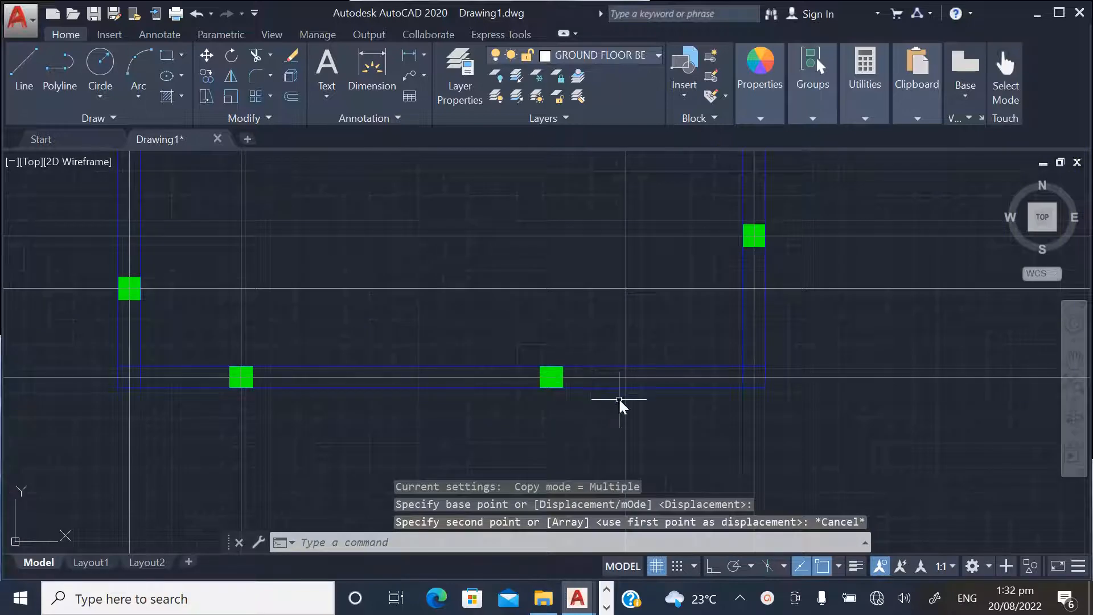
{"action": "scroll", "coordinate": [578, 366], "scroll_direction": "up", "scroll_amount": 3}
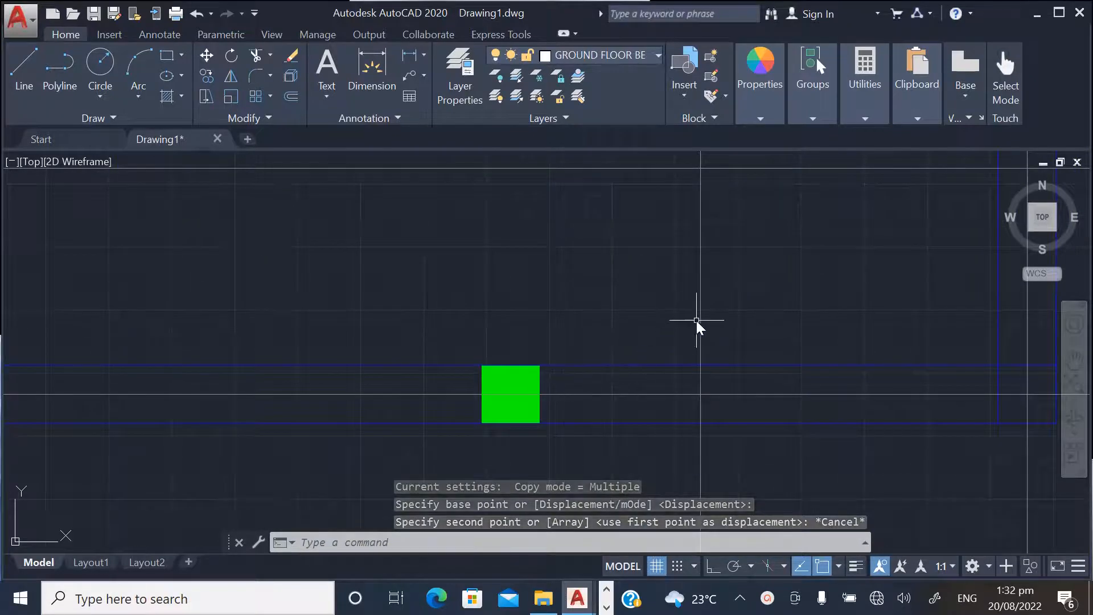
{"action": "right_click", "coordinate": [680, 320]}
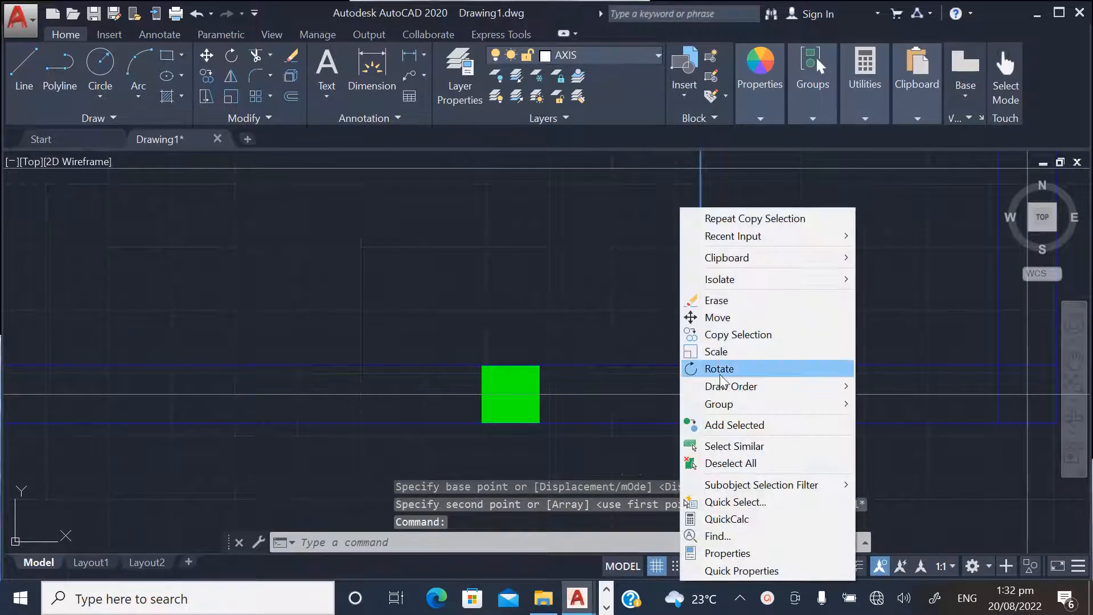
{"action": "left_click", "coordinate": [731, 336]}
{"action": "left_click", "coordinate": [701, 366]}
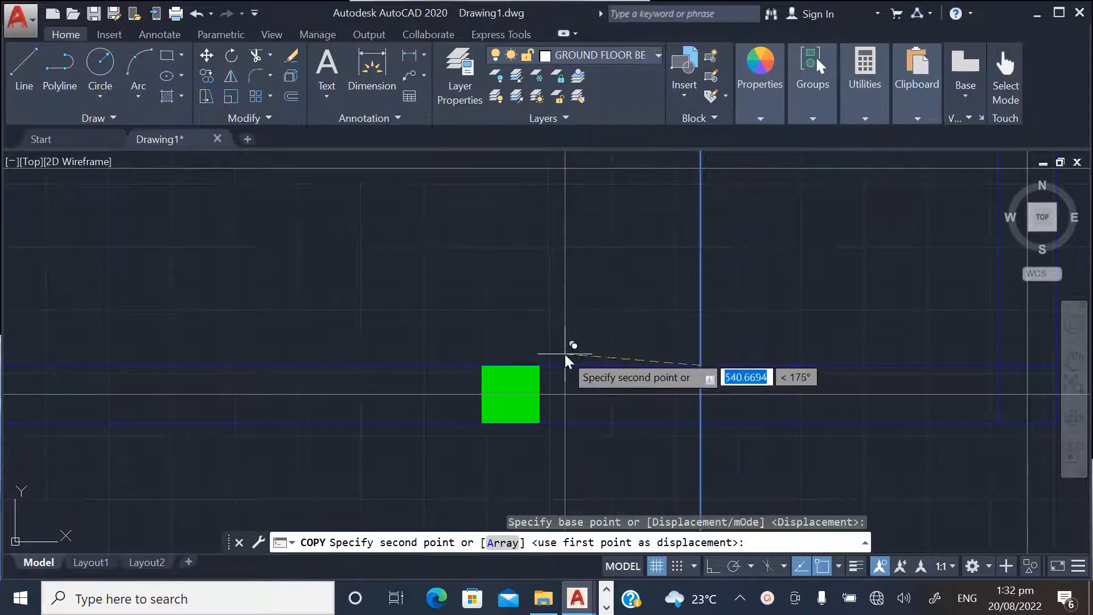
{"action": "key", "text": "Escape"}
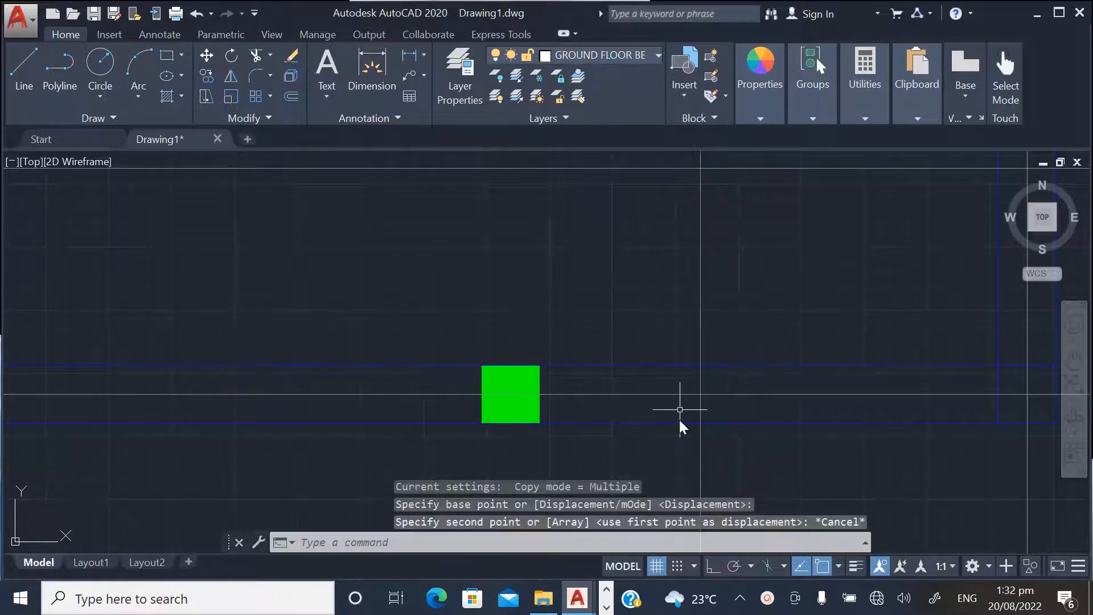
{"action": "scroll", "coordinate": [557, 418], "scroll_direction": "down", "scroll_amount": 2}
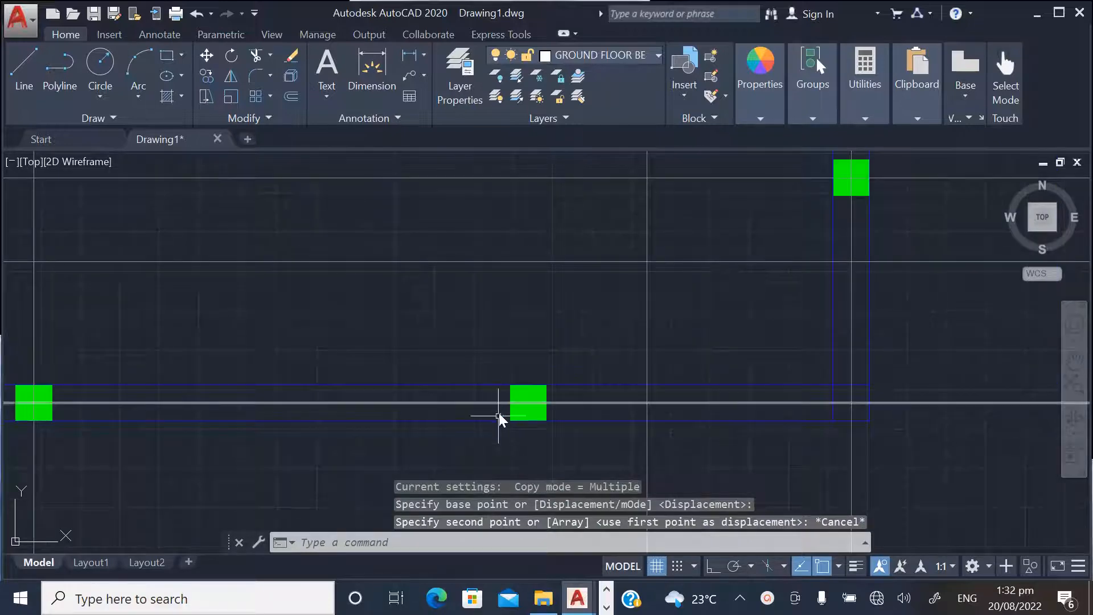
{"action": "scroll", "coordinate": [496, 440], "scroll_direction": "down", "scroll_amount": 2}
{"action": "scroll", "coordinate": [555, 442], "scroll_direction": "up", "scroll_amount": 4}
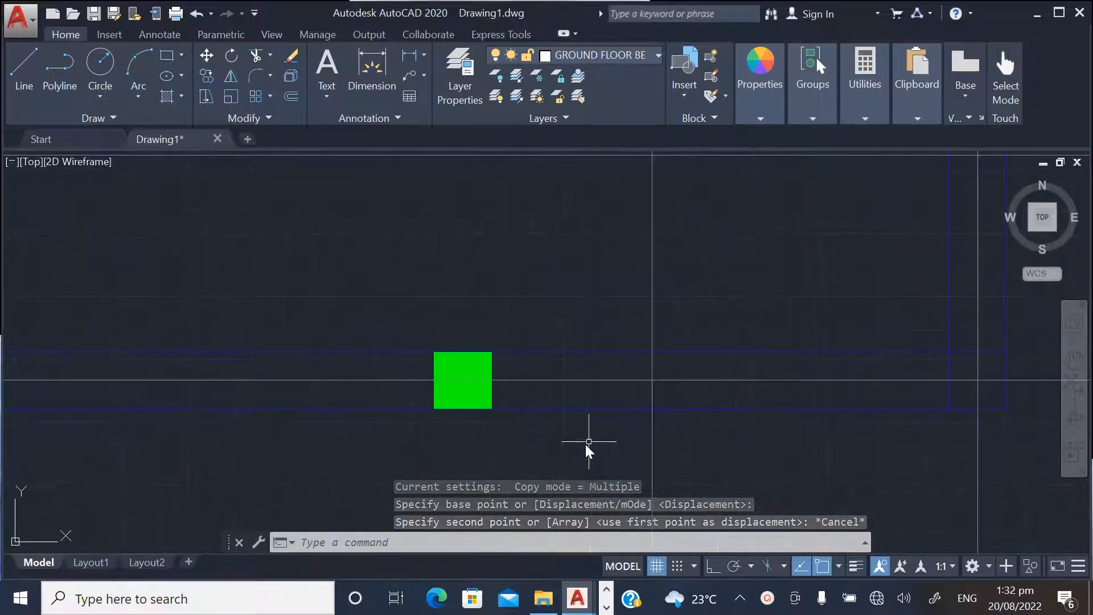
{"action": "left_click", "coordinate": [652, 434]}
{"action": "right_click", "coordinate": [650, 433]}
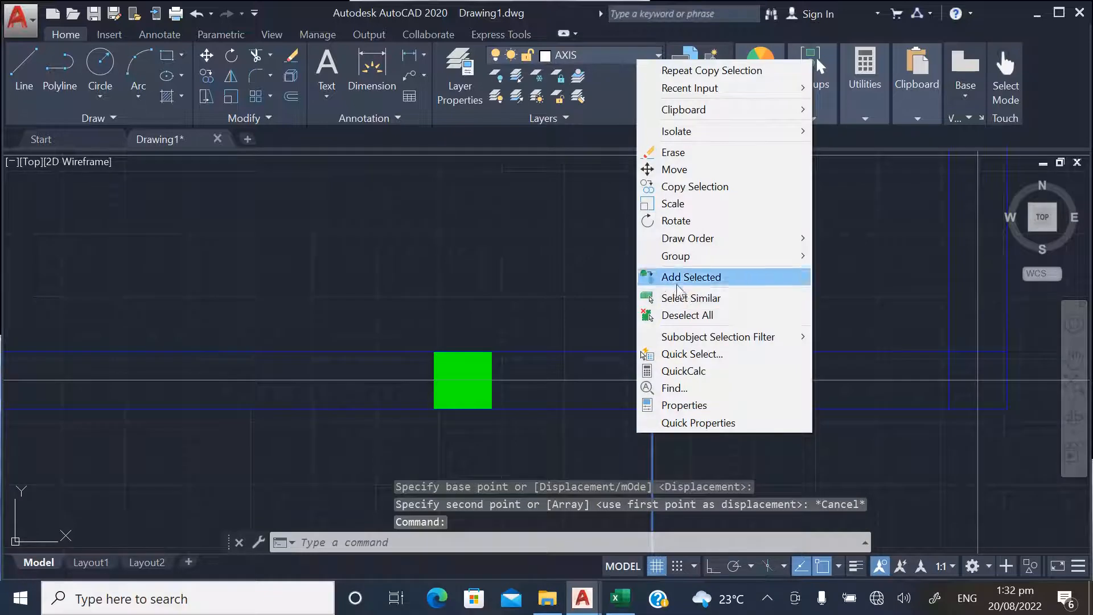
{"action": "left_click", "coordinate": [684, 188]}
{"action": "scroll", "coordinate": [637, 416], "scroll_direction": "up", "scroll_amount": 2}
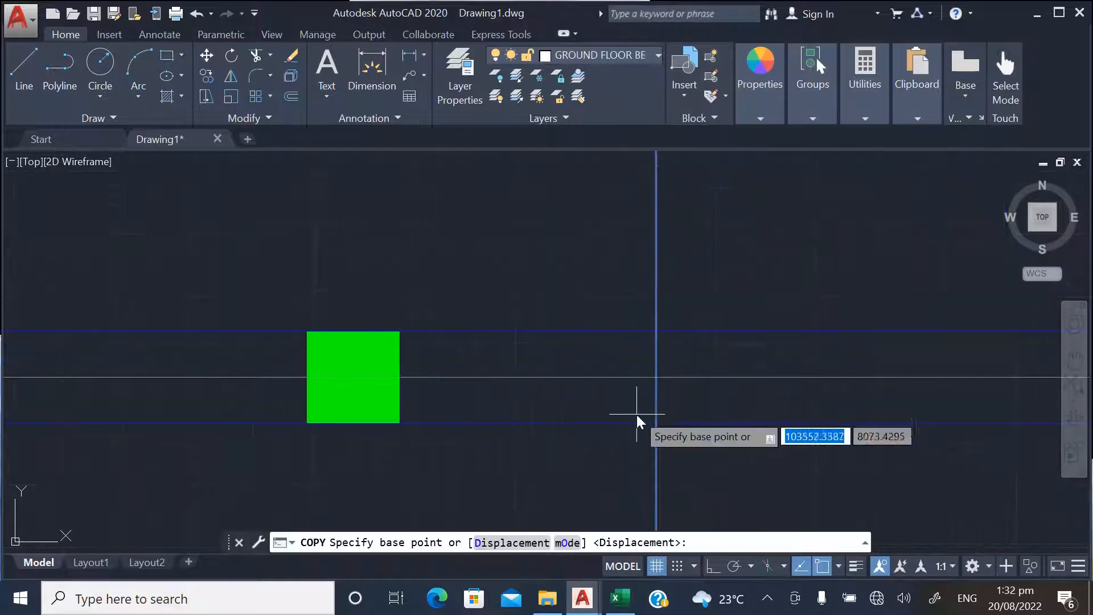
{"action": "left_click", "coordinate": [657, 425]}
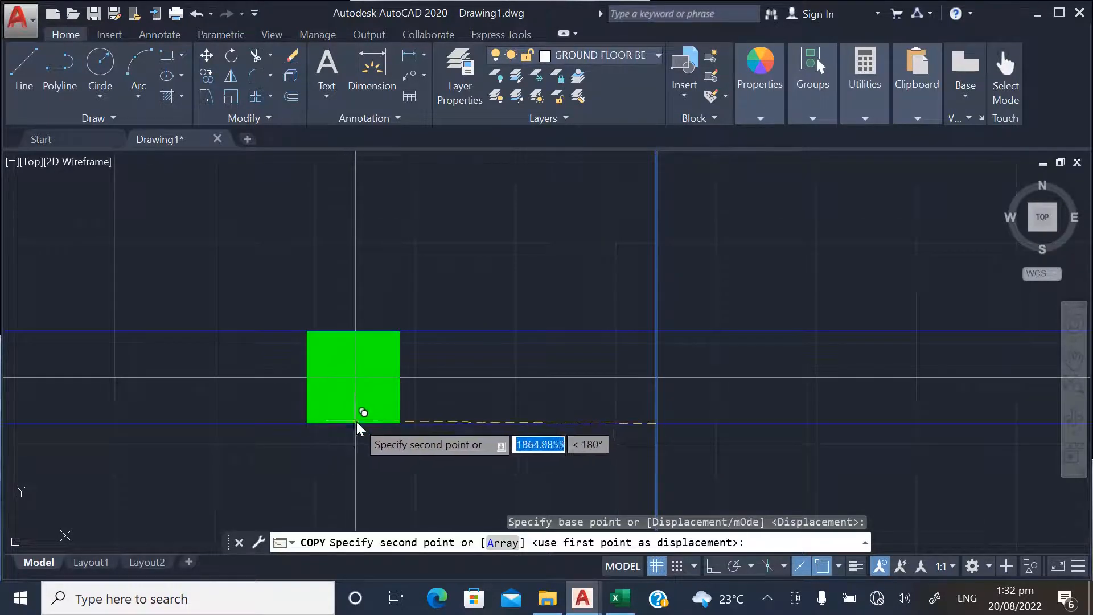
{"action": "key", "text": "Escape"}
Copy the vertical axis through the lower-edge column from the plan with the crossed bay to the other plan, matching their upper-right beam corners
{"action": "scroll", "coordinate": [593, 450], "scroll_direction": "down", "scroll_amount": 6}
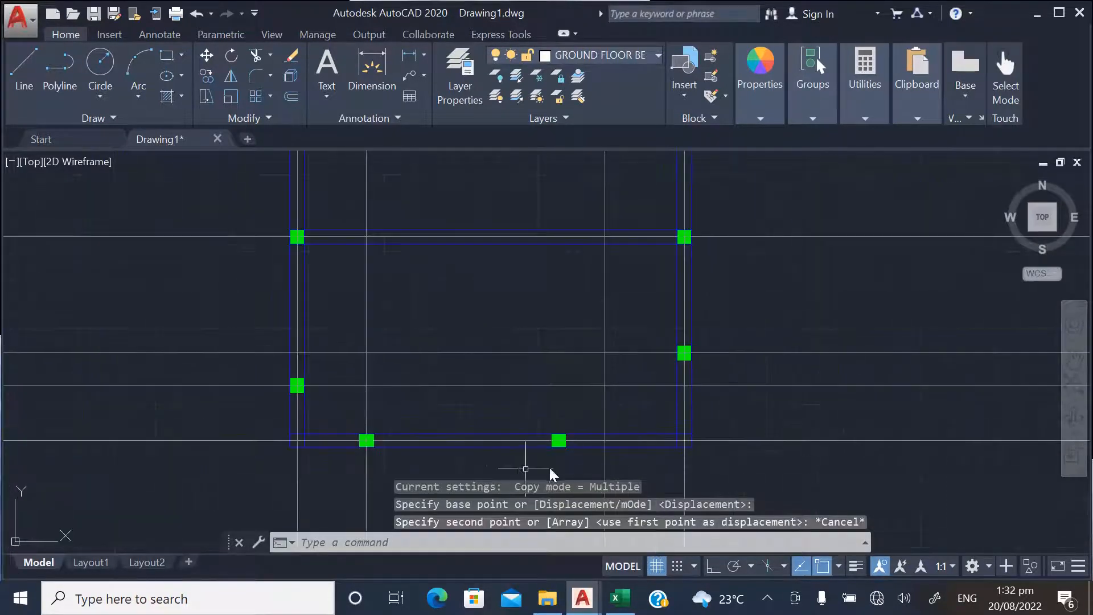
{"action": "scroll", "coordinate": [403, 399], "scroll_direction": "down", "scroll_amount": 2}
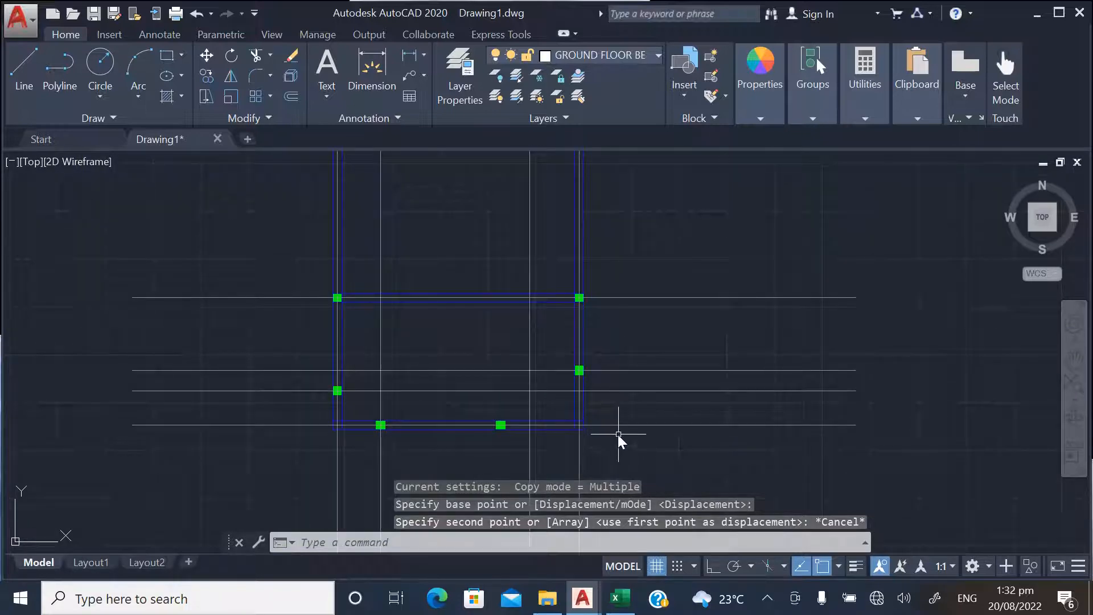
{"action": "scroll", "coordinate": [618, 438], "scroll_direction": "down", "scroll_amount": 3}
{"action": "scroll", "coordinate": [196, 461], "scroll_direction": "up", "scroll_amount": 4}
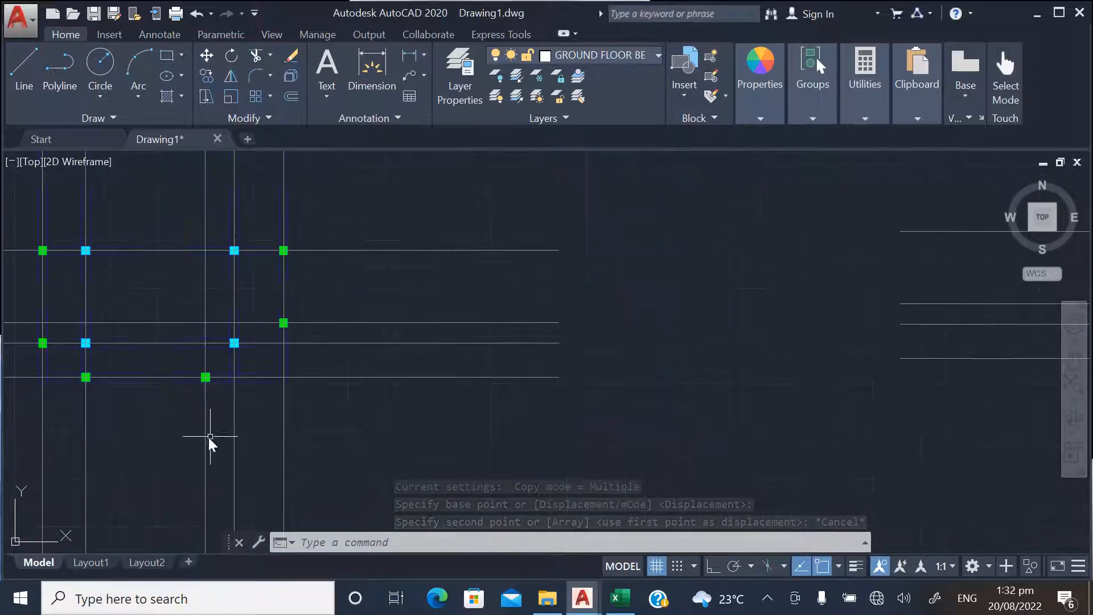
{"action": "scroll", "coordinate": [237, 441], "scroll_direction": "down", "scroll_amount": 3}
{"action": "scroll", "coordinate": [283, 428], "scroll_direction": "up", "scroll_amount": 5}
{"action": "scroll", "coordinate": [334, 424], "scroll_direction": "down", "scroll_amount": 4}
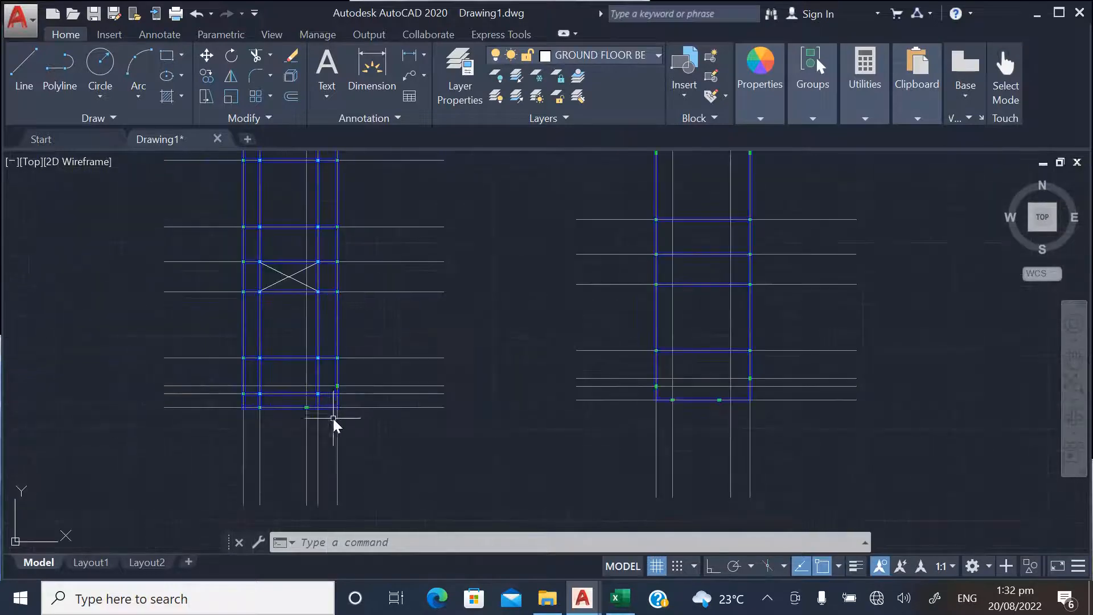
{"action": "scroll", "coordinate": [312, 429], "scroll_direction": "up", "scroll_amount": 5}
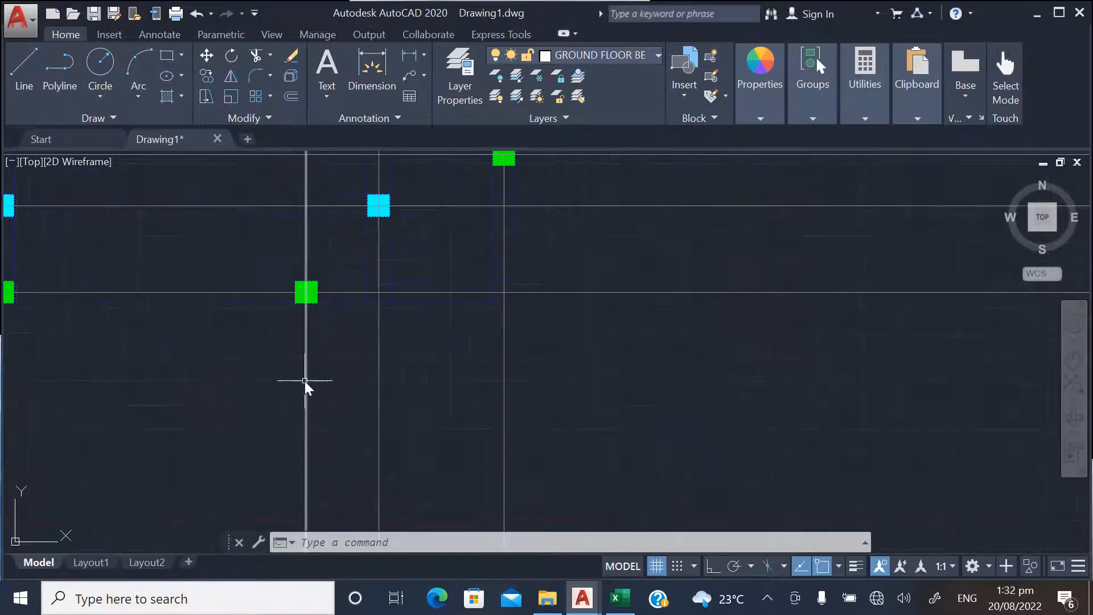
{"action": "left_click", "coordinate": [306, 381]}
{"action": "scroll", "coordinate": [279, 415], "scroll_direction": "down", "scroll_amount": 8}
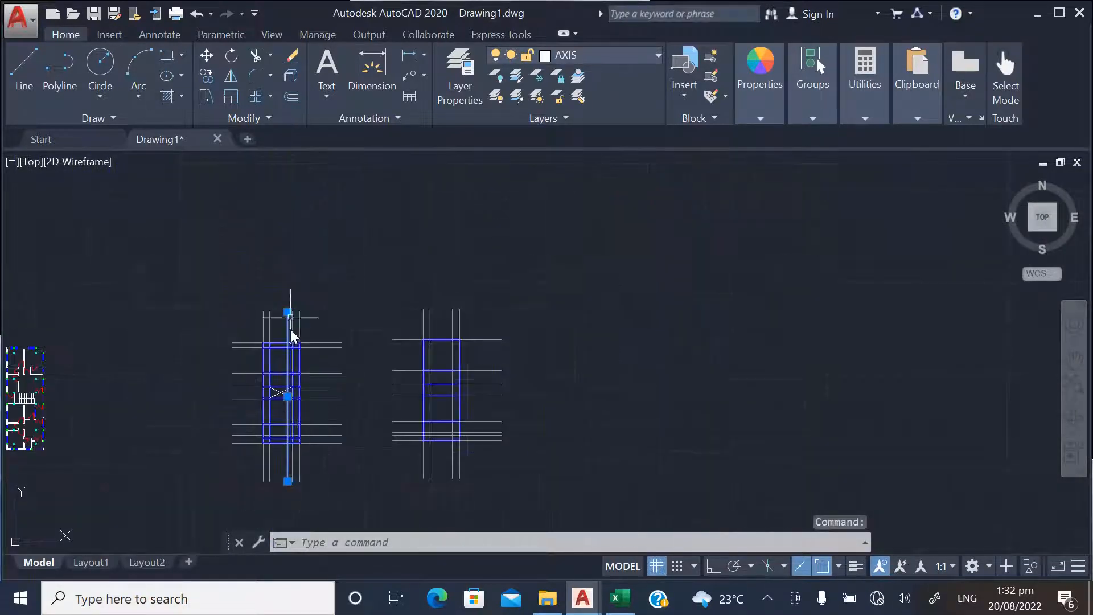
{"action": "scroll", "coordinate": [290, 329], "scroll_direction": "up", "scroll_amount": 8}
{"action": "right_click", "coordinate": [295, 296]}
{"action": "left_click", "coordinate": [342, 335]}
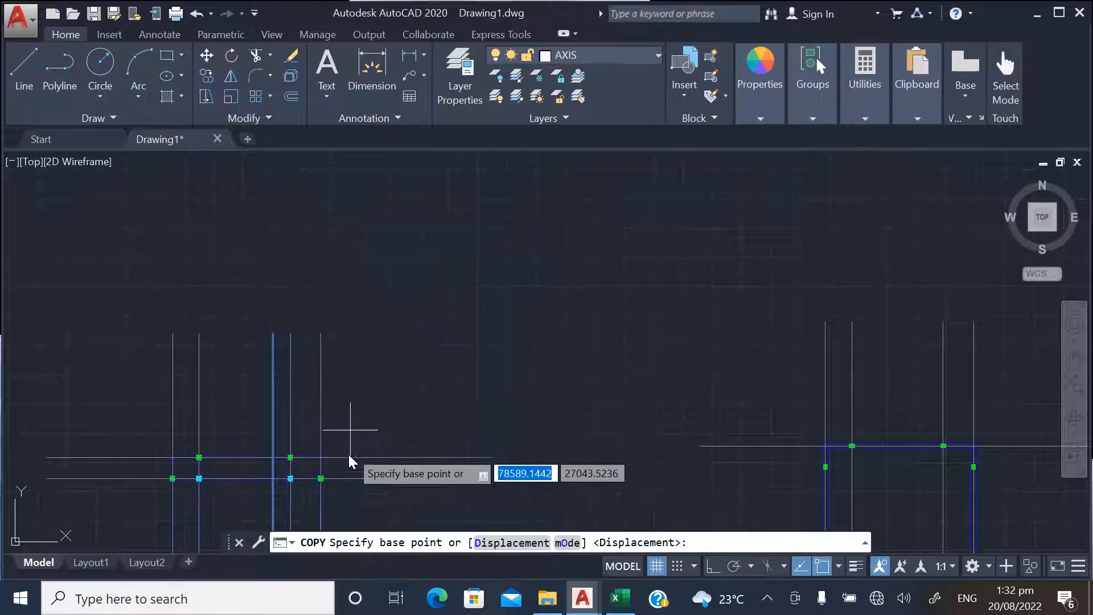
{"action": "scroll", "coordinate": [322, 474], "scroll_direction": "up", "scroll_amount": 4}
{"action": "left_click", "coordinate": [323, 387]}
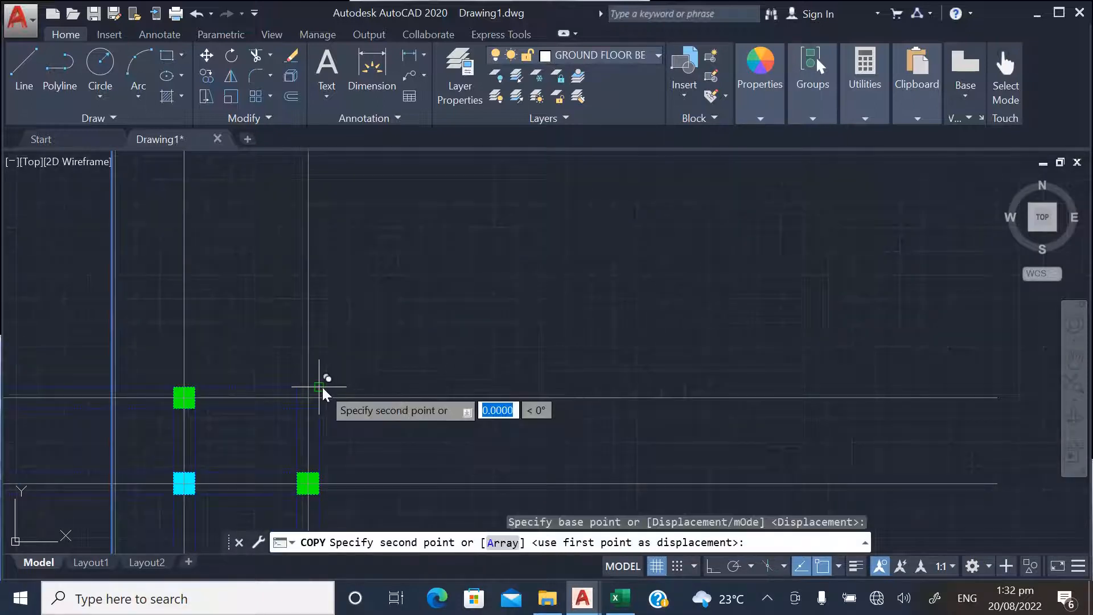
{"action": "scroll", "coordinate": [322, 387], "scroll_direction": "down", "scroll_amount": 4}
{"action": "scroll", "coordinate": [535, 419], "scroll_direction": "up", "scroll_amount": 6}
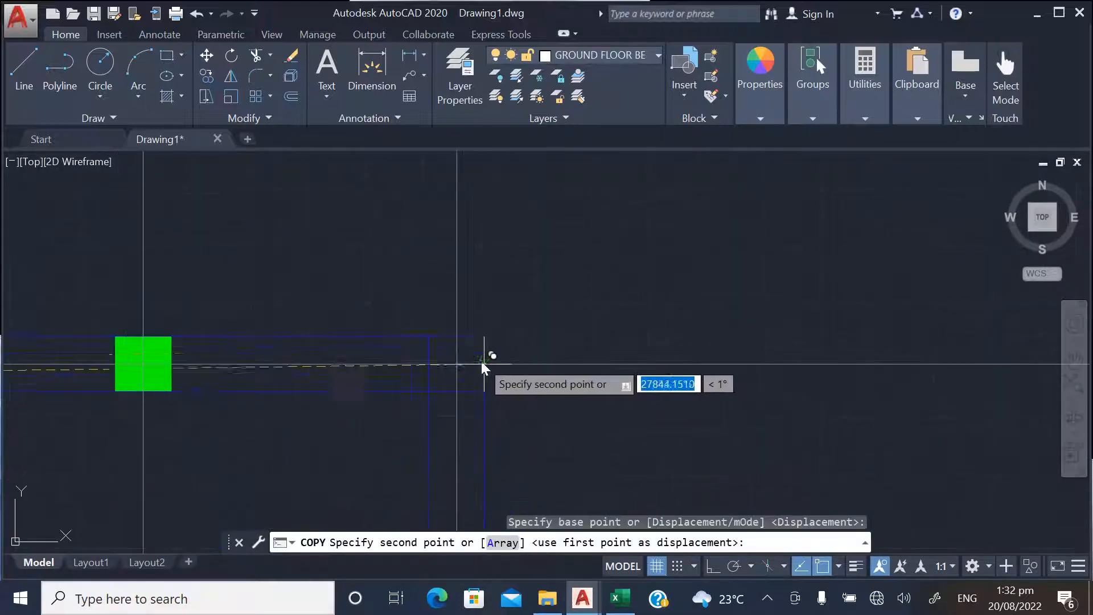
{"action": "left_click", "coordinate": [483, 339]}
{"action": "key", "text": "Escape"}
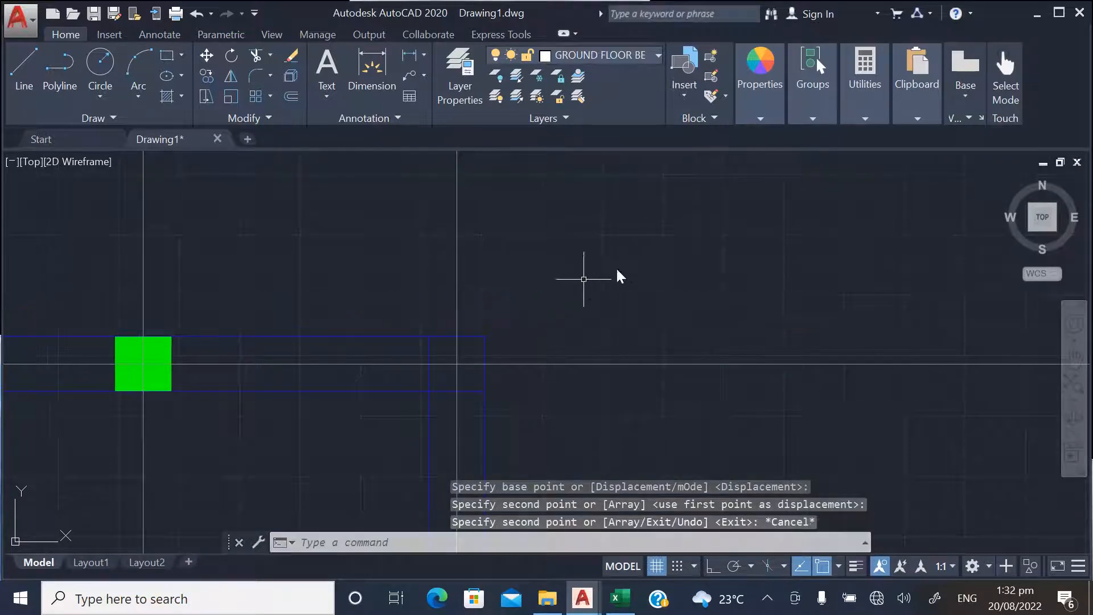
Check the copied axis against the lower-edge column and compare the axis grids of both plans
{"action": "scroll", "coordinate": [616, 267], "scroll_direction": "down", "scroll_amount": 8}
{"action": "scroll", "coordinate": [478, 342], "scroll_direction": "up", "scroll_amount": 4}
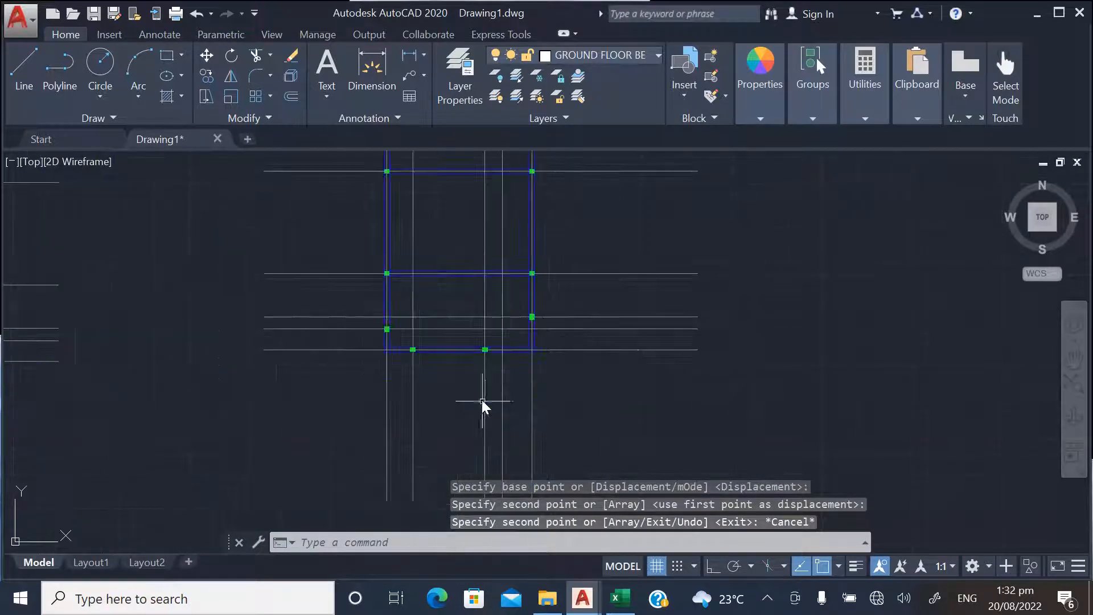
{"action": "scroll", "coordinate": [487, 353], "scroll_direction": "up", "scroll_amount": 4}
{"action": "scroll", "coordinate": [495, 349], "scroll_direction": "down", "scroll_amount": 4}
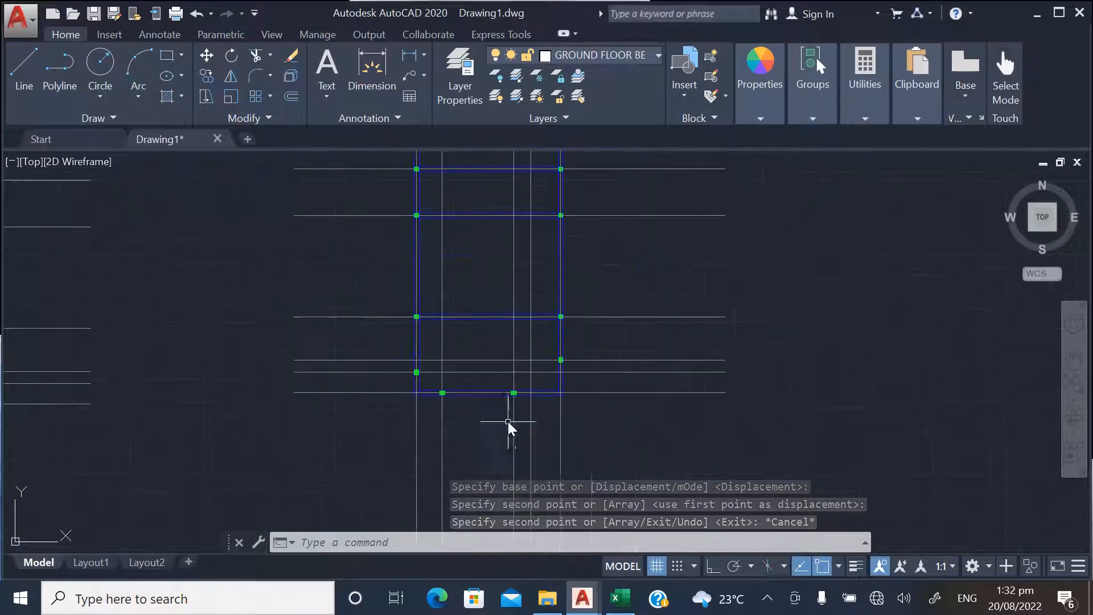
{"action": "scroll", "coordinate": [487, 442], "scroll_direction": "down", "scroll_amount": 4}
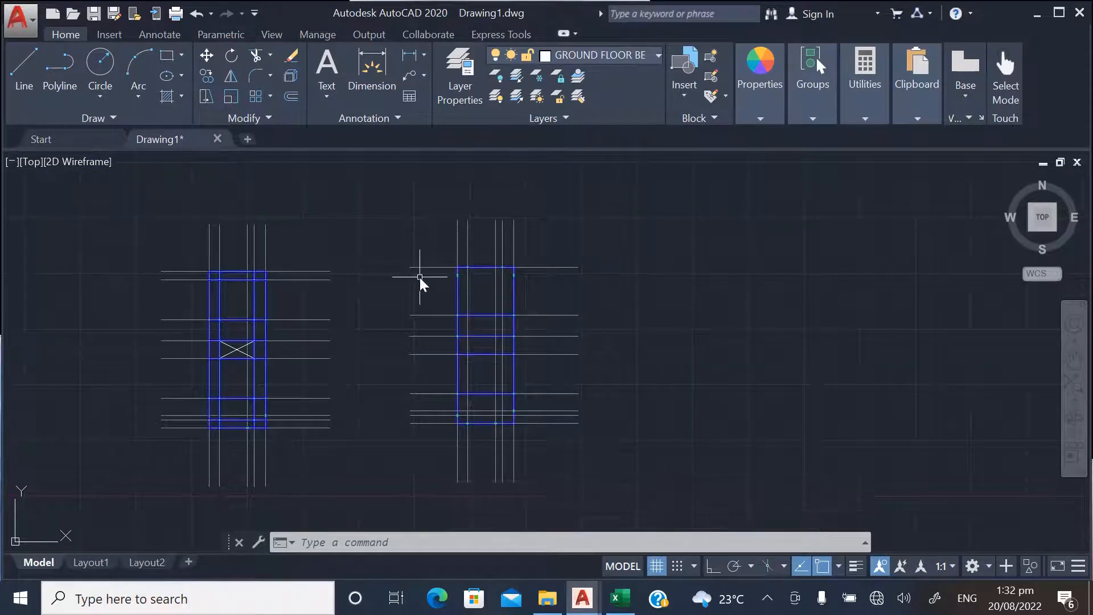
{"action": "scroll", "coordinate": [504, 356], "scroll_direction": "down", "scroll_amount": 3}
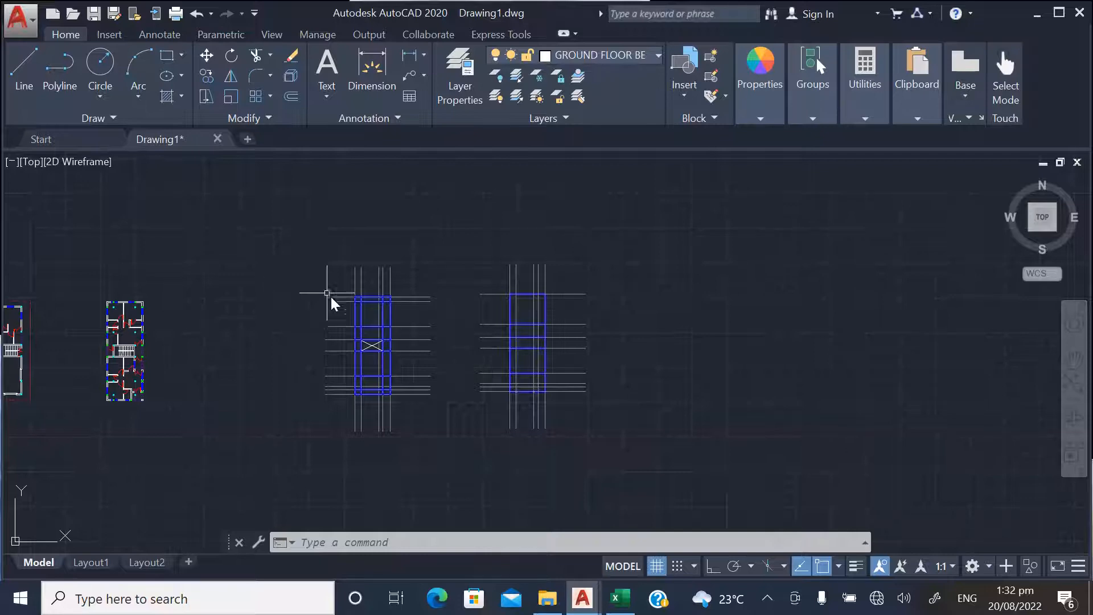
Add the multiline text "BEAM 1" with a height of 250 above the top beam of the plan with the crossed bay
{"action": "scroll", "coordinate": [332, 296], "scroll_direction": "up", "scroll_amount": 4}
{"action": "scroll", "coordinate": [496, 312], "scroll_direction": "up", "scroll_amount": 2}
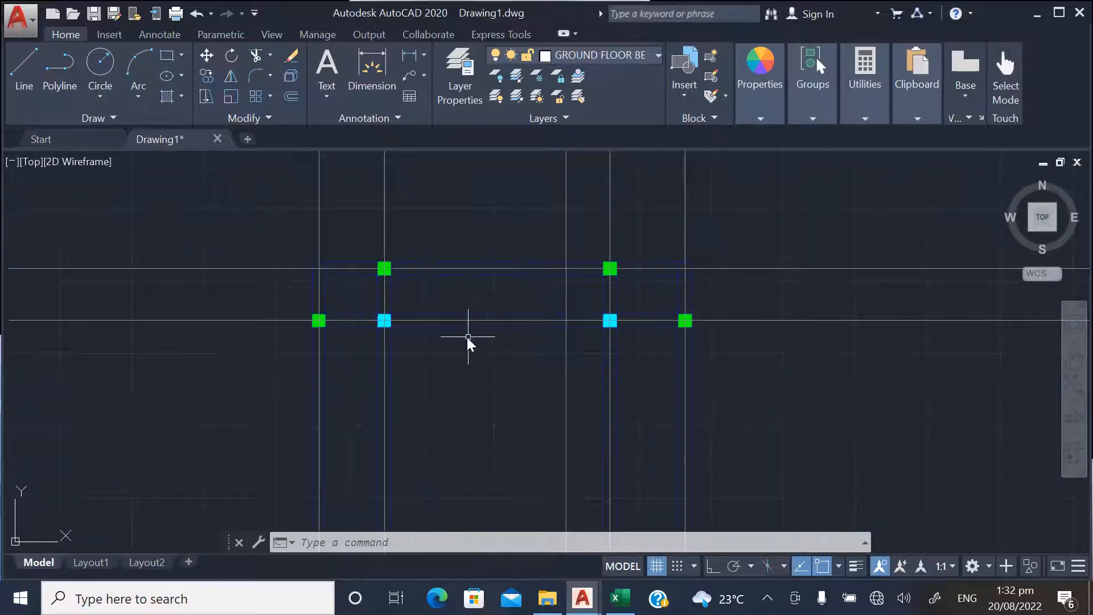
{"action": "scroll", "coordinate": [468, 337], "scroll_direction": "down", "scroll_amount": 1}
{"action": "scroll", "coordinate": [459, 299], "scroll_direction": "up", "scroll_amount": 2}
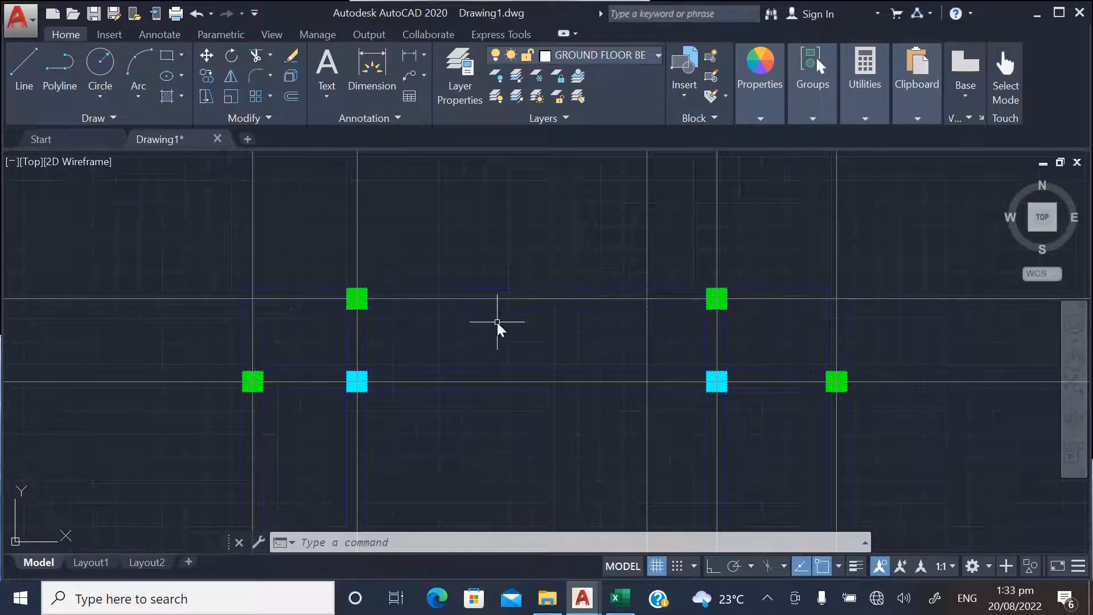
{"action": "type", "text": "MULTILINETEXT"}
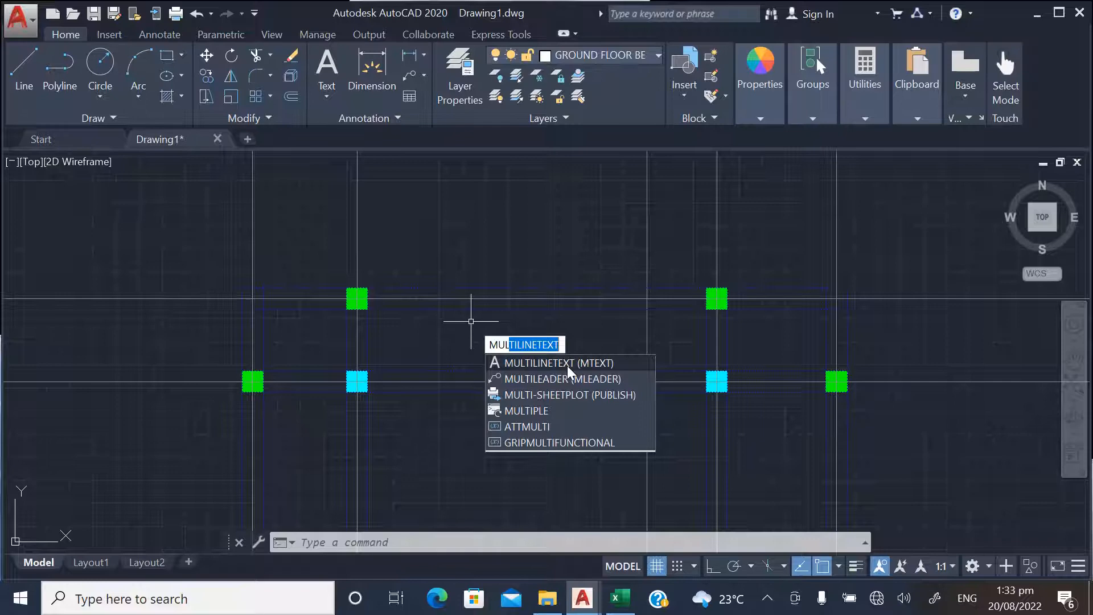
{"action": "left_click", "coordinate": [567, 366]}
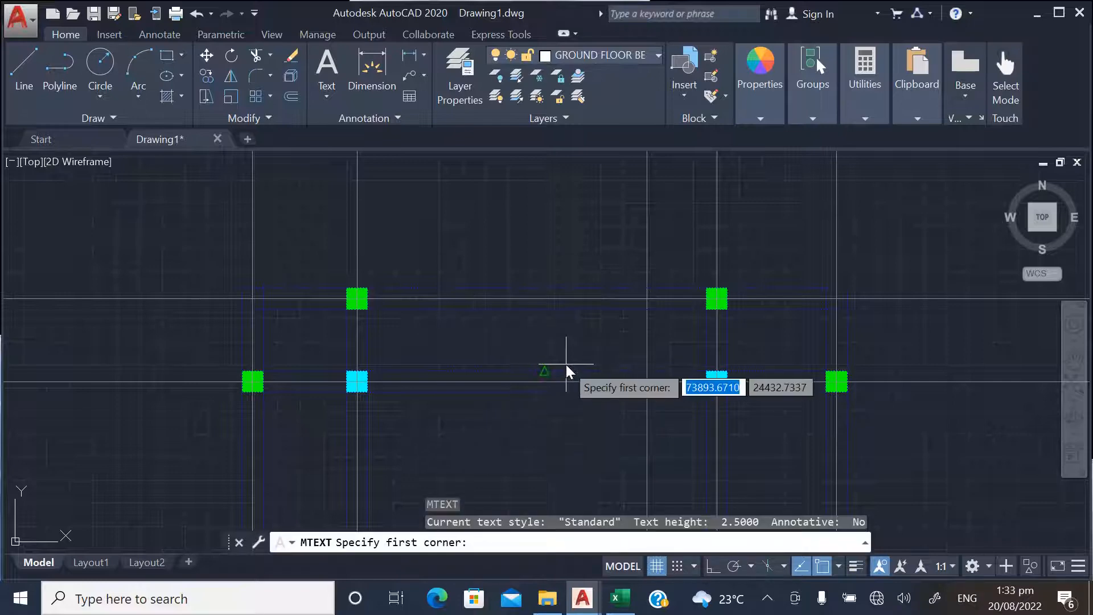
{"action": "scroll", "coordinate": [438, 323], "scroll_direction": "up", "scroll_amount": 1}
{"action": "left_click", "coordinate": [443, 227]}
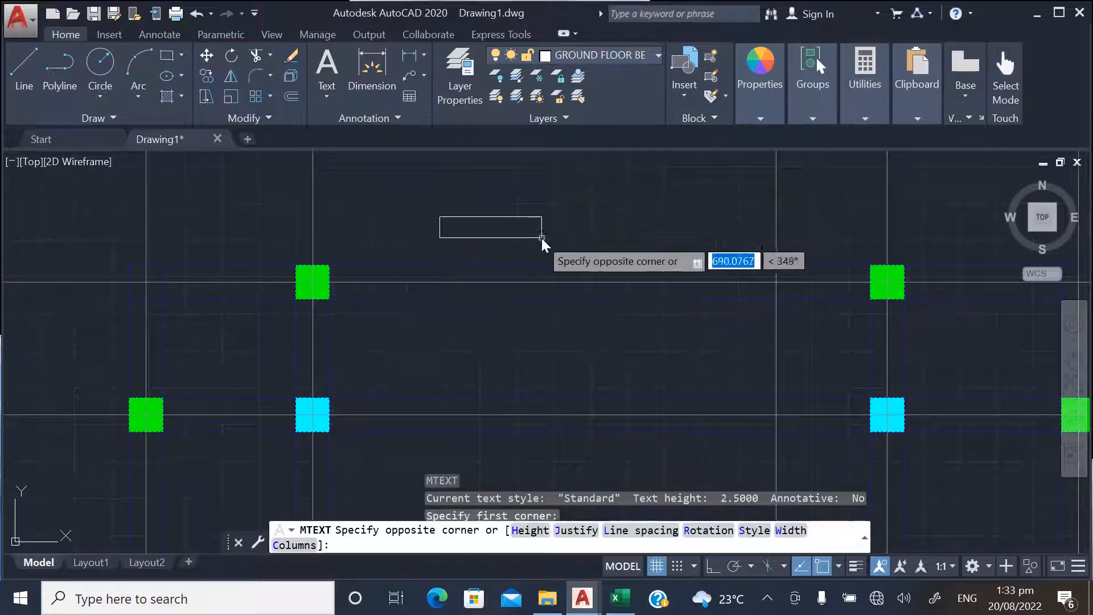
{"action": "left_click", "coordinate": [660, 249]}
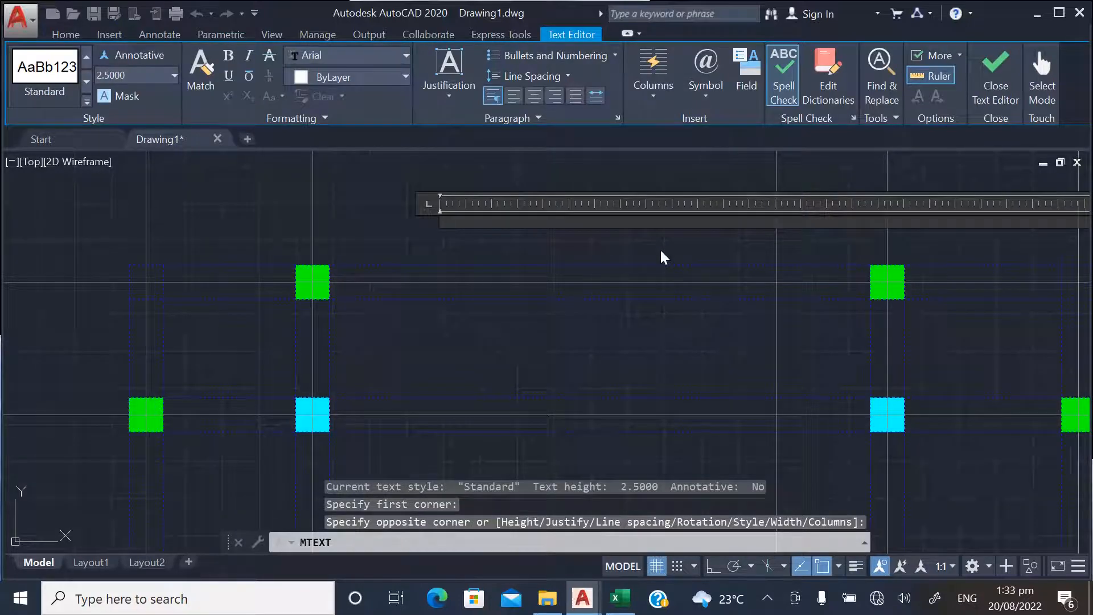
{"action": "type", "text": "BEAM"}
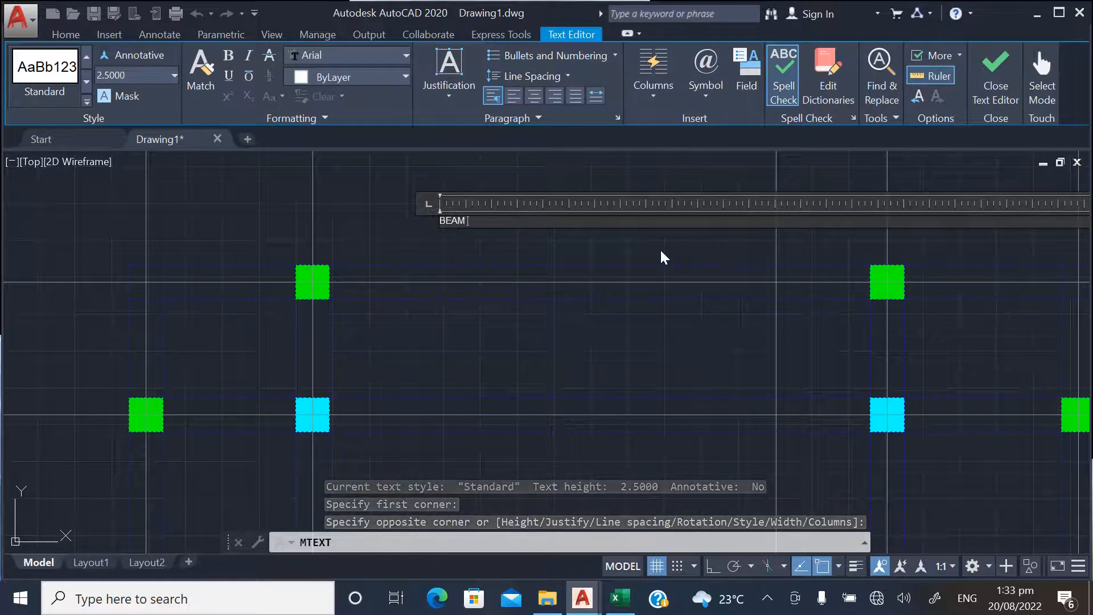
{"action": "type", "text": " 1"}
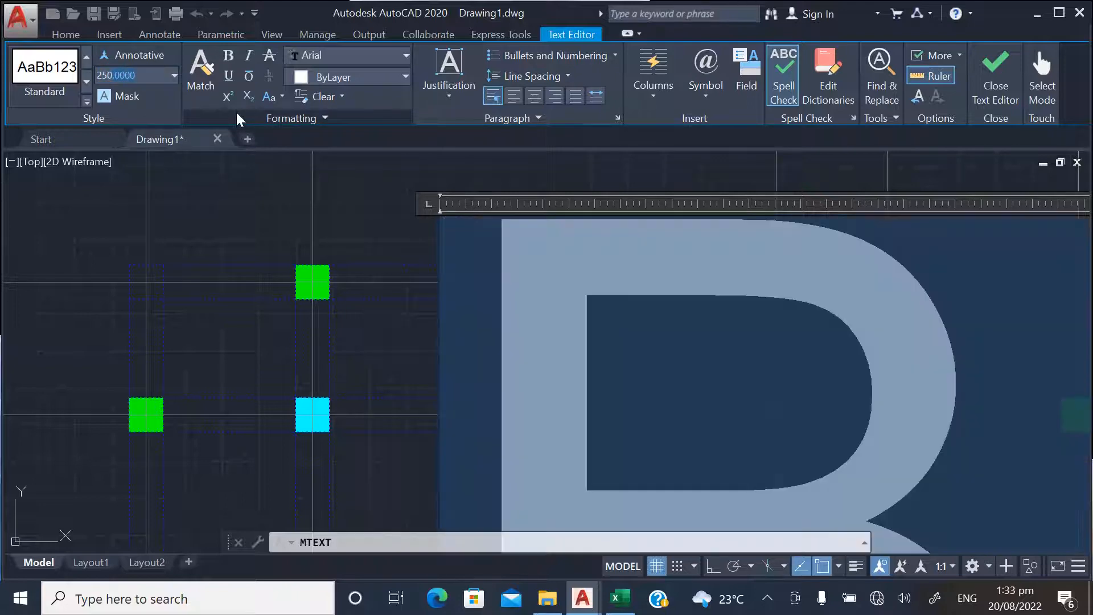
{"action": "left_click", "coordinate": [242, 208]}
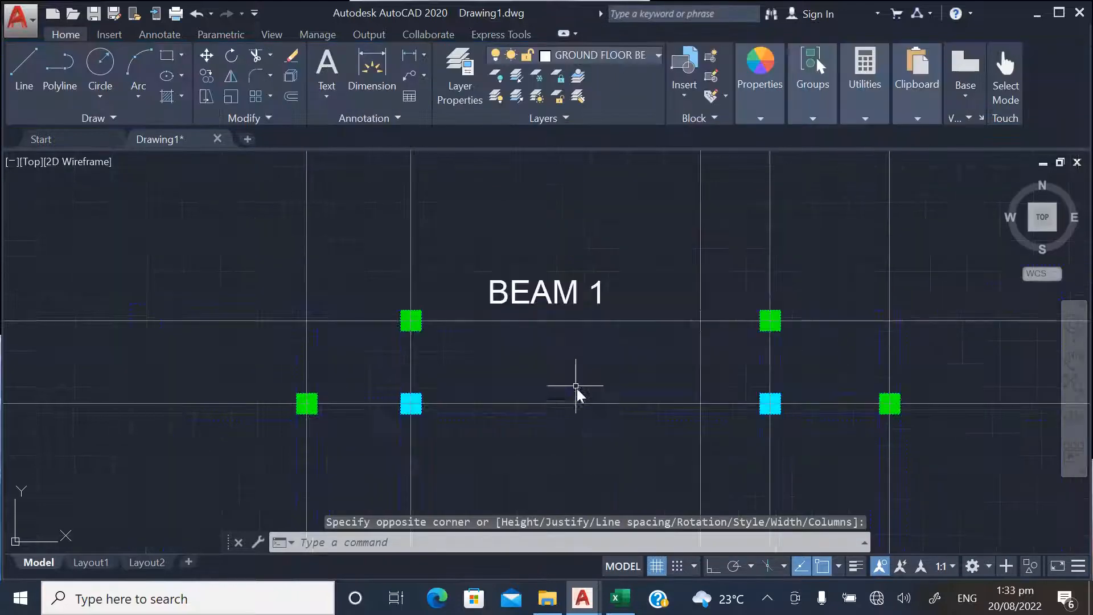
Move the BEAM 1 label slightly to the right, toward the middle of the top beam
{"action": "scroll", "coordinate": [519, 322], "scroll_direction": "down", "scroll_amount": 2}
{"action": "scroll", "coordinate": [536, 296], "scroll_direction": "up", "scroll_amount": 2}
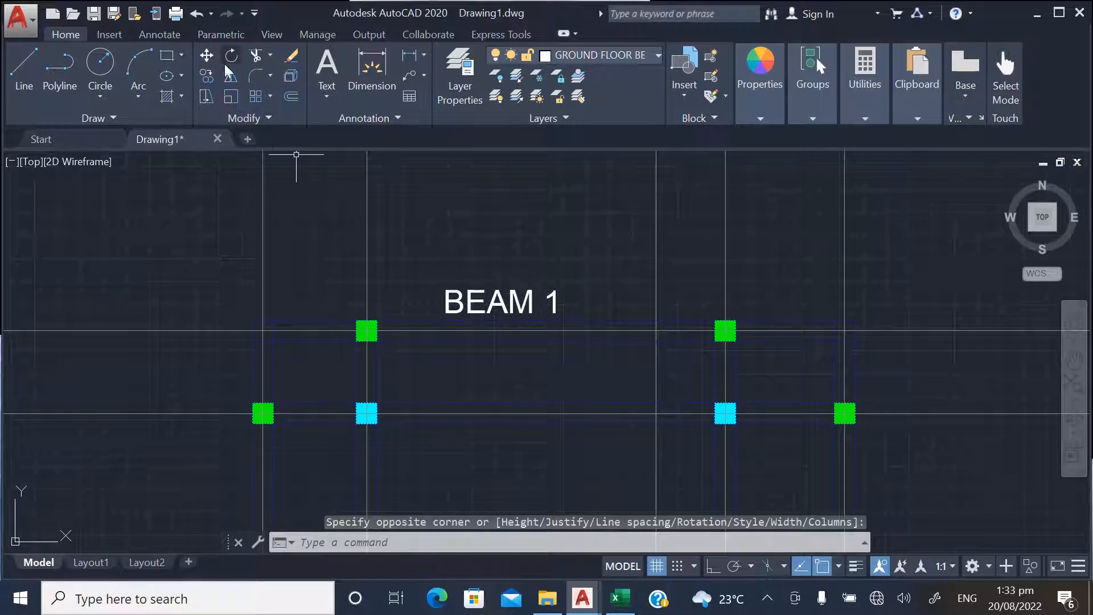
{"action": "left_click", "coordinate": [206, 55]}
{"action": "left_click", "coordinate": [544, 293]}
{"action": "key", "text": "Return"}
{"action": "left_click", "coordinate": [549, 266]}
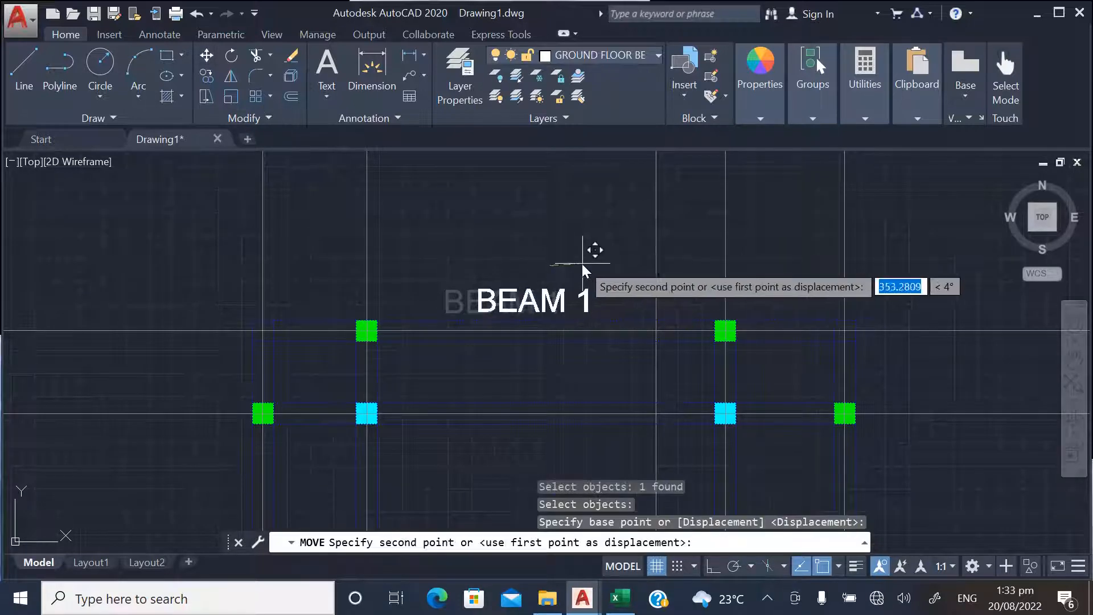
{"action": "left_click", "coordinate": [589, 265]}
Copy the BEAM 1 label straight down to just below the second horizontal beam, with object snap off and Ortho on
{"action": "scroll", "coordinate": [471, 210], "scroll_direction": "down", "scroll_amount": 3}
{"action": "scroll", "coordinate": [552, 250], "scroll_direction": "up", "scroll_amount": 3}
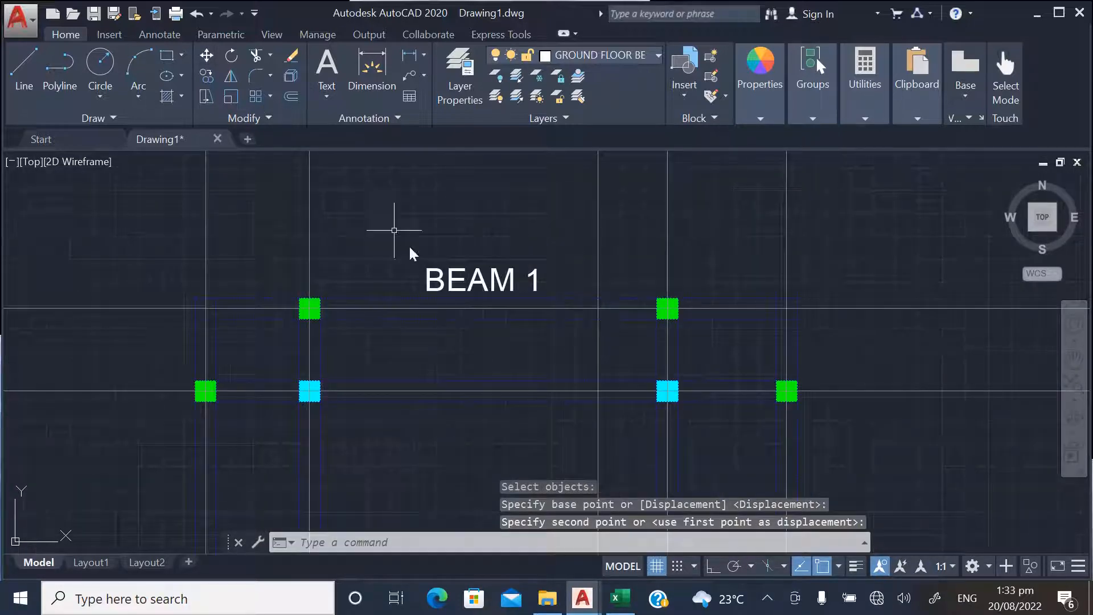
{"action": "left_click", "coordinate": [207, 76]}
{"action": "scroll", "coordinate": [530, 288], "scroll_direction": "up", "scroll_amount": 3}
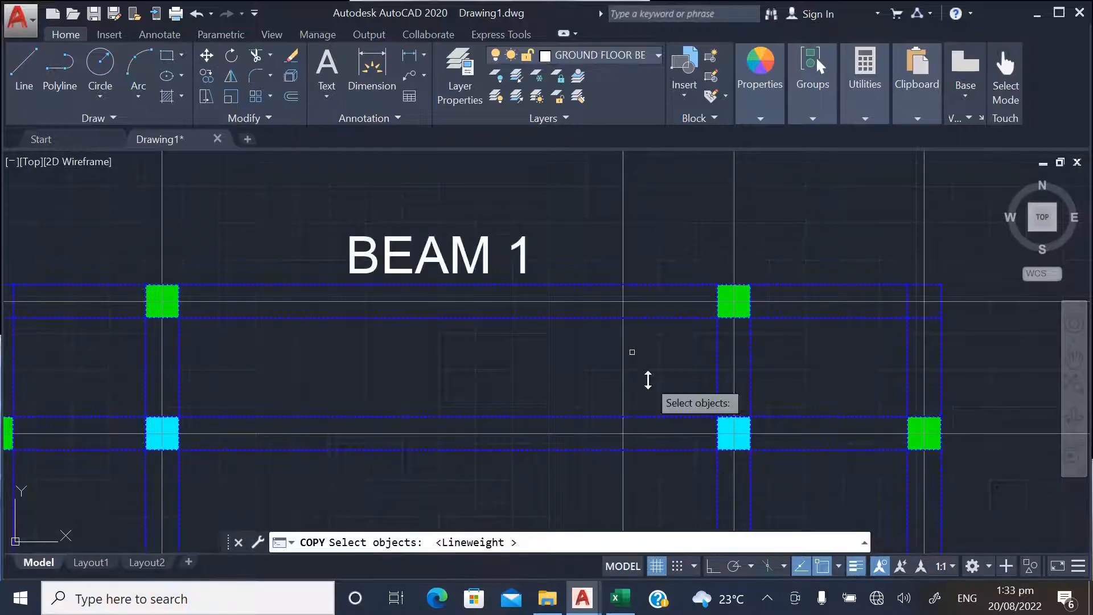
{"action": "left_click", "coordinate": [529, 265]}
{"action": "key", "text": "Return"}
{"action": "left_click", "coordinate": [553, 212]}
{"action": "scroll", "coordinate": [562, 332], "scroll_direction": "up", "scroll_amount": 2}
{"action": "scroll", "coordinate": [563, 332], "scroll_direction": "down", "scroll_amount": 4}
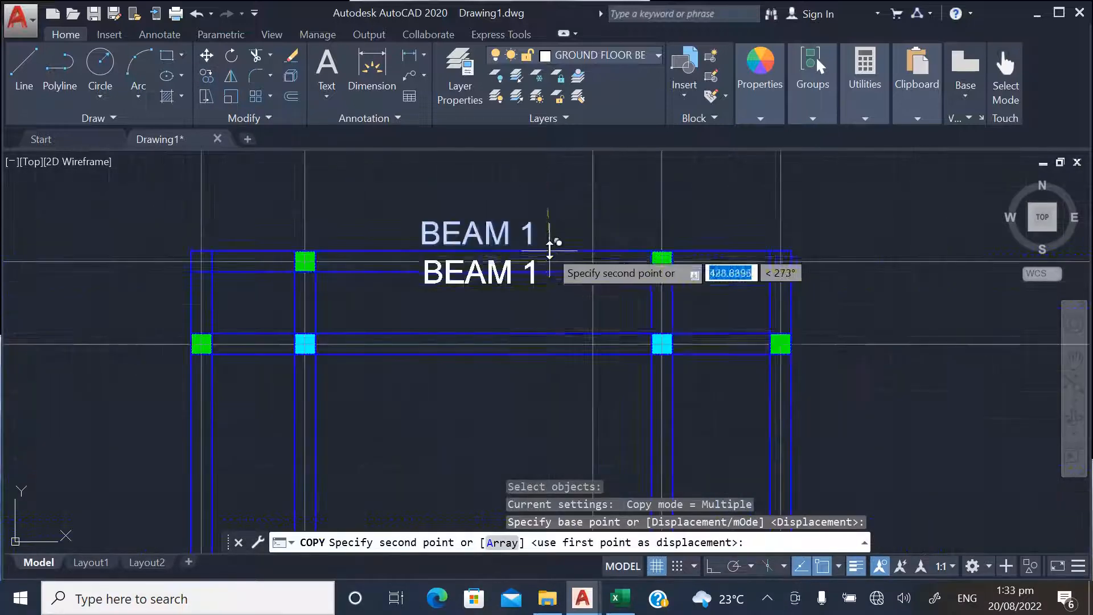
{"action": "scroll", "coordinate": [539, 349], "scroll_direction": "up", "scroll_amount": 2}
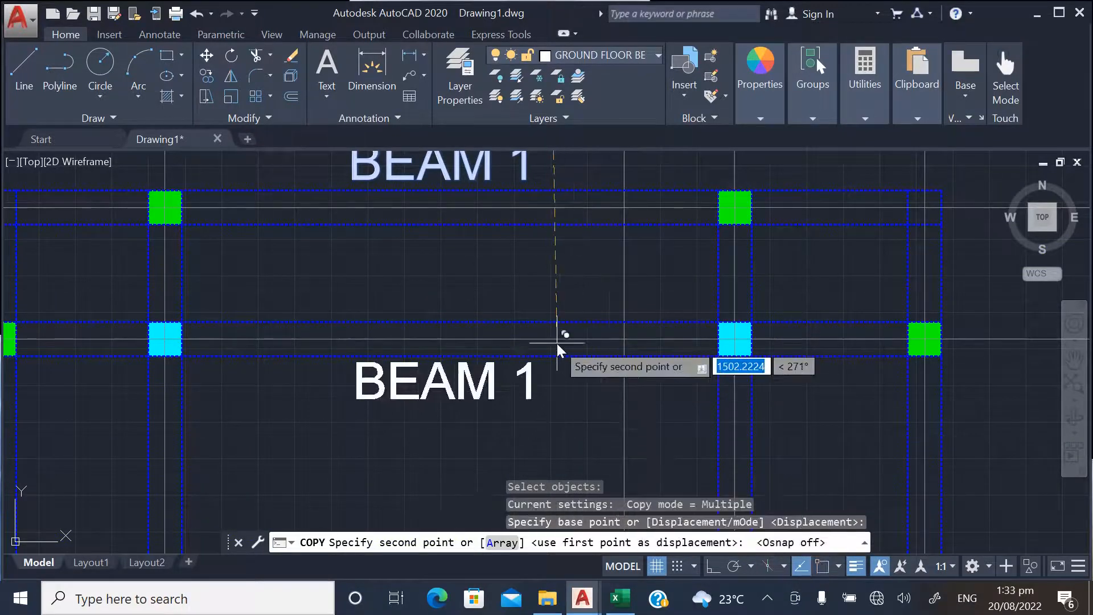
{"action": "left_click", "coordinate": [712, 566]}
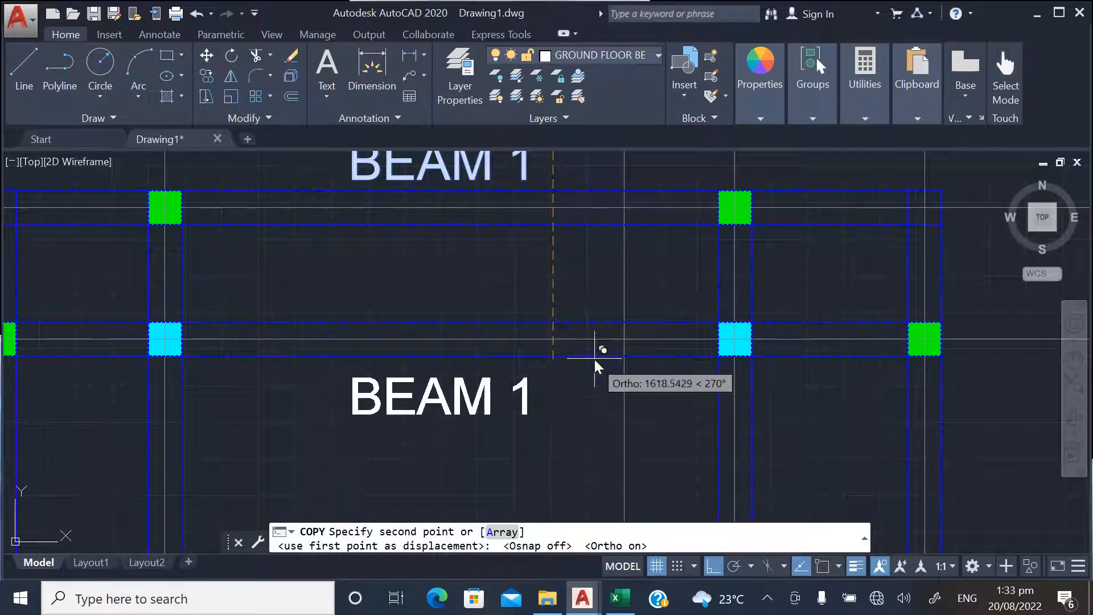
{"action": "left_click", "coordinate": [587, 336]}
Place further label copies below the third horizontal beam, above the crossed bay's upper beam and below its lower beam
{"action": "scroll", "coordinate": [561, 276], "scroll_direction": "down", "scroll_amount": 6}
{"action": "scroll", "coordinate": [553, 342], "scroll_direction": "up", "scroll_amount": 4}
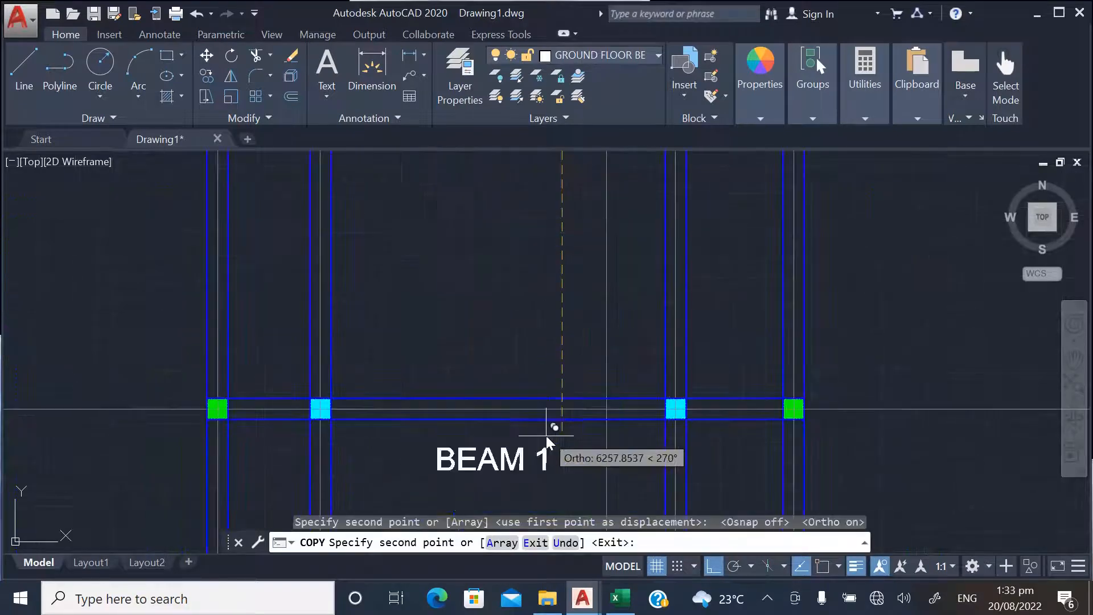
{"action": "scroll", "coordinate": [495, 273], "scroll_direction": "down", "scroll_amount": 5}
{"action": "scroll", "coordinate": [501, 376], "scroll_direction": "up", "scroll_amount": 5}
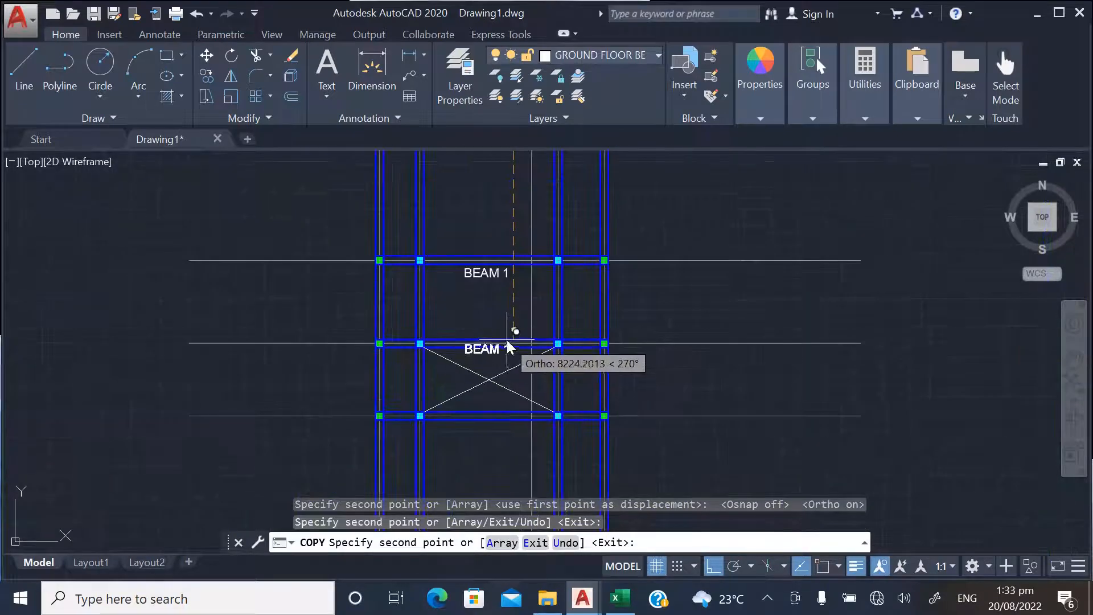
{"action": "left_click", "coordinate": [508, 297]}
{"action": "scroll", "coordinate": [490, 287], "scroll_direction": "down", "scroll_amount": 3}
{"action": "scroll", "coordinate": [489, 398], "scroll_direction": "up", "scroll_amount": 5}
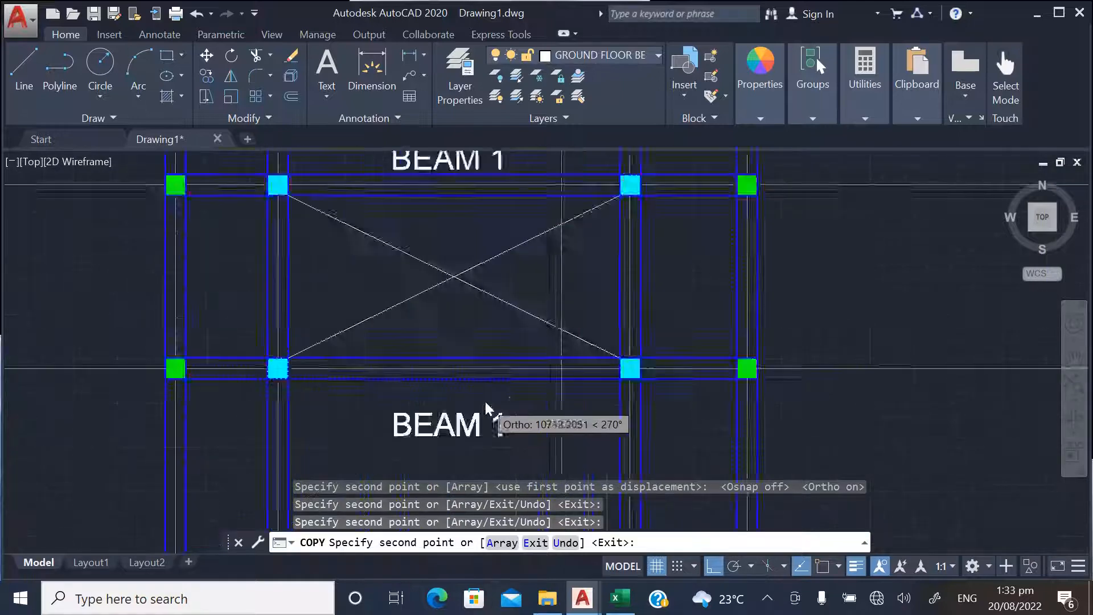
{"action": "left_click", "coordinate": [497, 353]}
Place label copies below each of the three lowest horizontal beams and finish copying
{"action": "scroll", "coordinate": [502, 364], "scroll_direction": "down", "scroll_amount": 5}
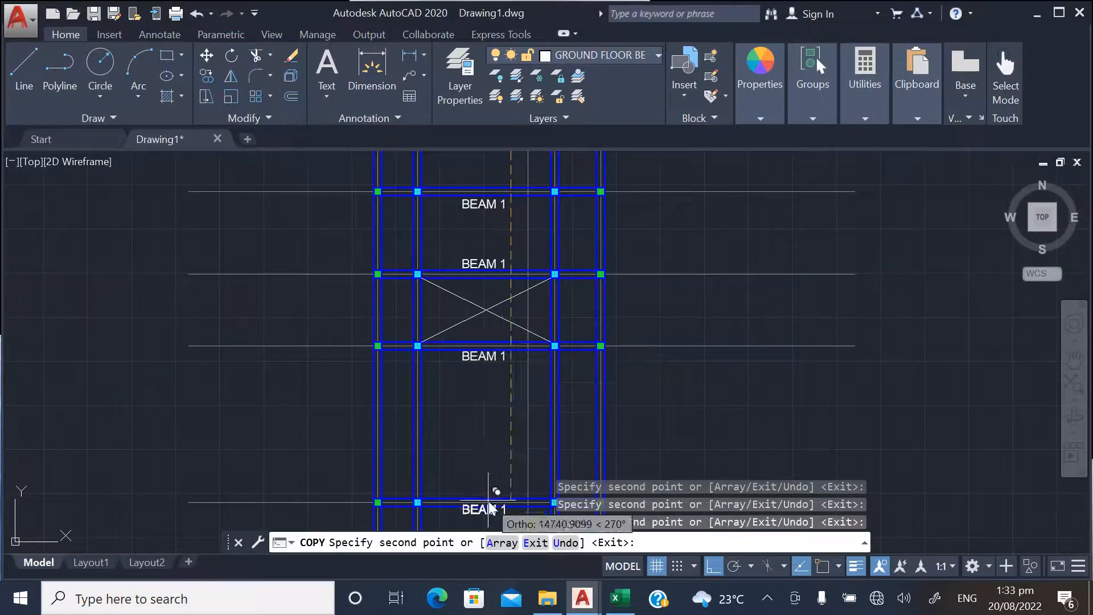
{"action": "scroll", "coordinate": [473, 433], "scroll_direction": "up", "scroll_amount": 6}
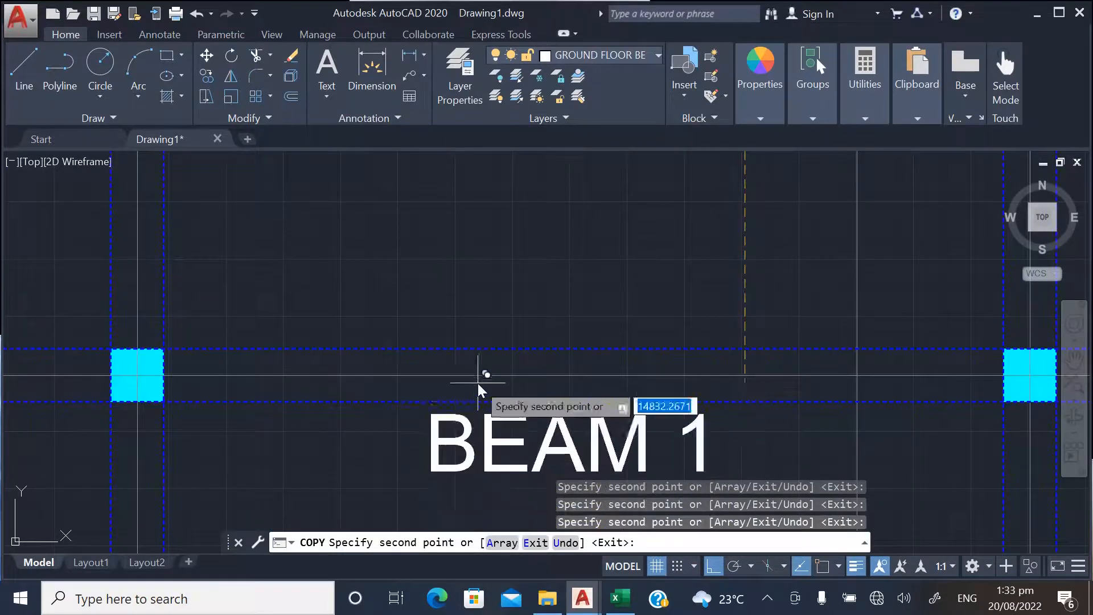
{"action": "scroll", "coordinate": [481, 375], "scroll_direction": "down", "scroll_amount": 6}
{"action": "scroll", "coordinate": [487, 415], "scroll_direction": "up", "scroll_amount": 2}
{"action": "scroll", "coordinate": [492, 433], "scroll_direction": "up", "scroll_amount": 4}
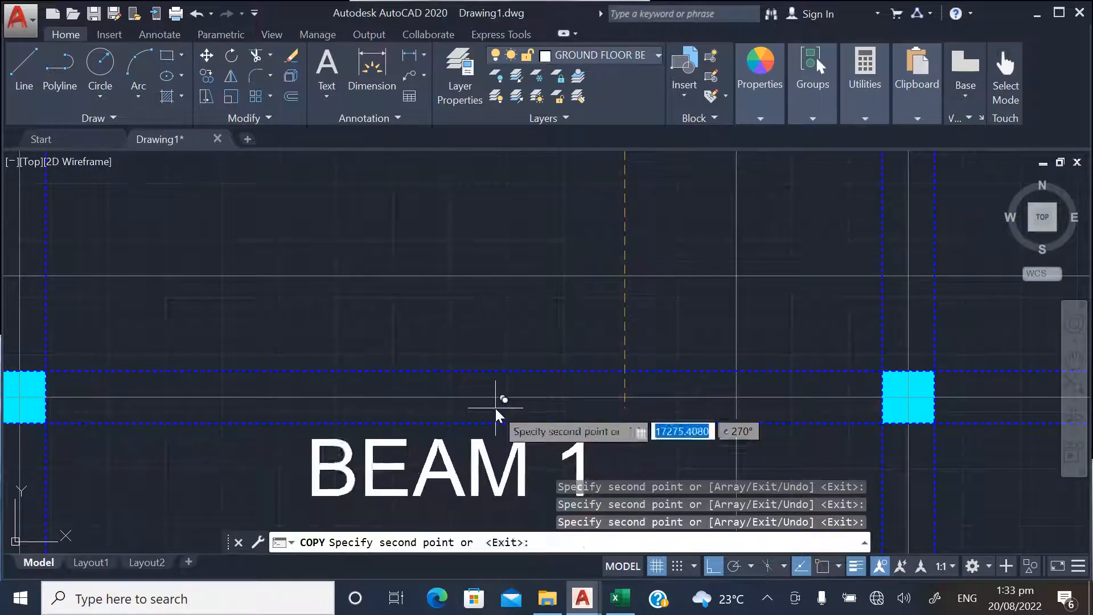
{"action": "scroll", "coordinate": [496, 376], "scroll_direction": "down", "scroll_amount": 6}
{"action": "scroll", "coordinate": [488, 370], "scroll_direction": "up", "scroll_amount": 6}
{"action": "left_click", "coordinate": [489, 330]}
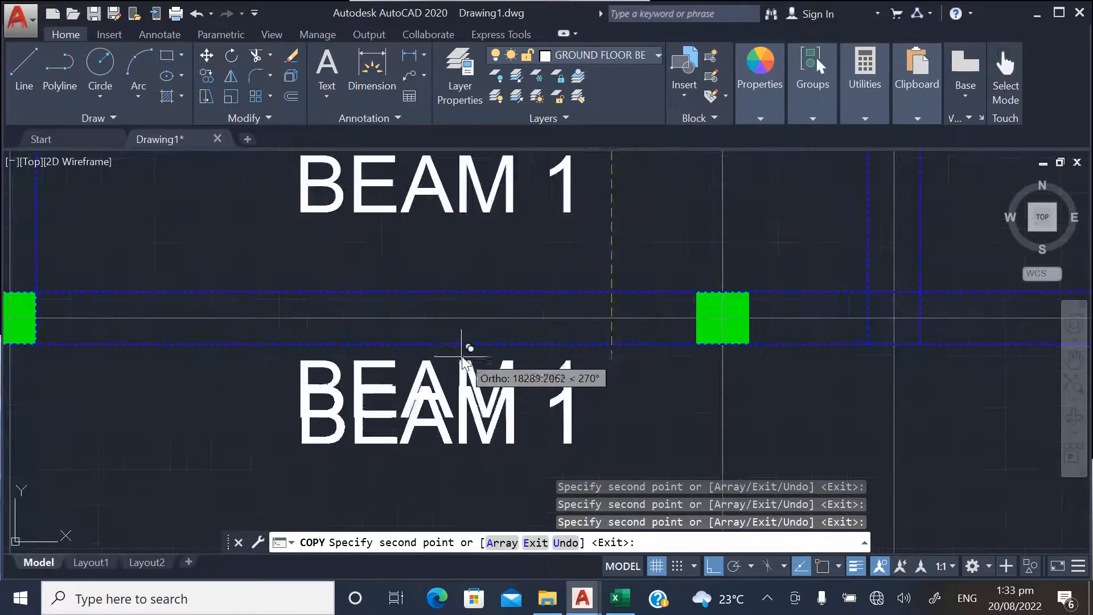
{"action": "key", "text": "Return"}
{"action": "scroll", "coordinate": [450, 432], "scroll_direction": "down", "scroll_amount": 8}
{"action": "scroll", "coordinate": [452, 456], "scroll_direction": "down", "scroll_amount": 1}
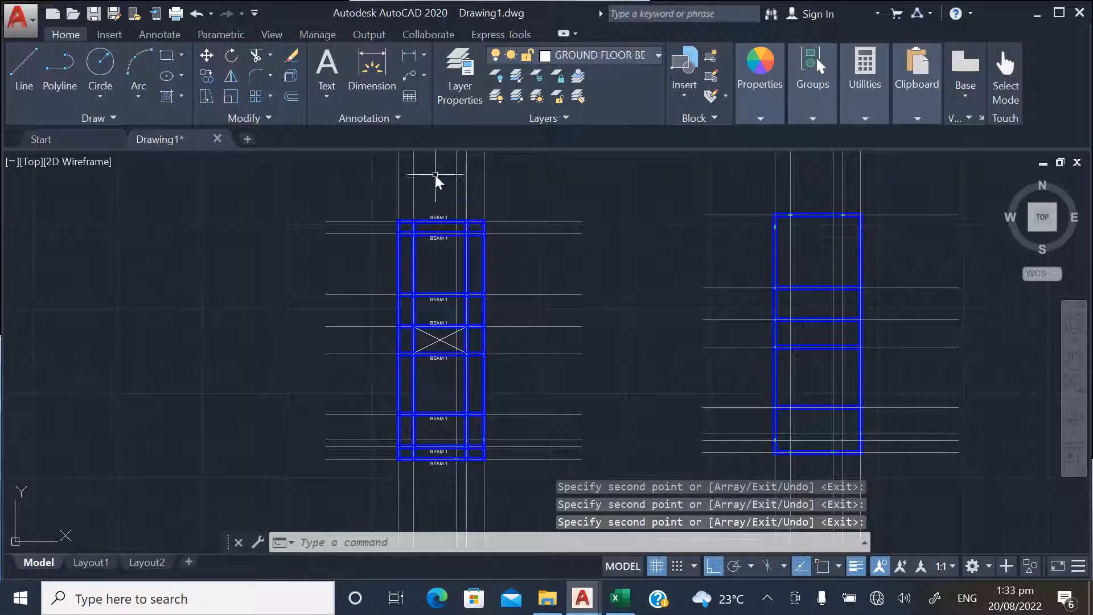
{"action": "scroll", "coordinate": [430, 239], "scroll_direction": "up", "scroll_amount": 9}
{"action": "left_click", "coordinate": [539, 392]}
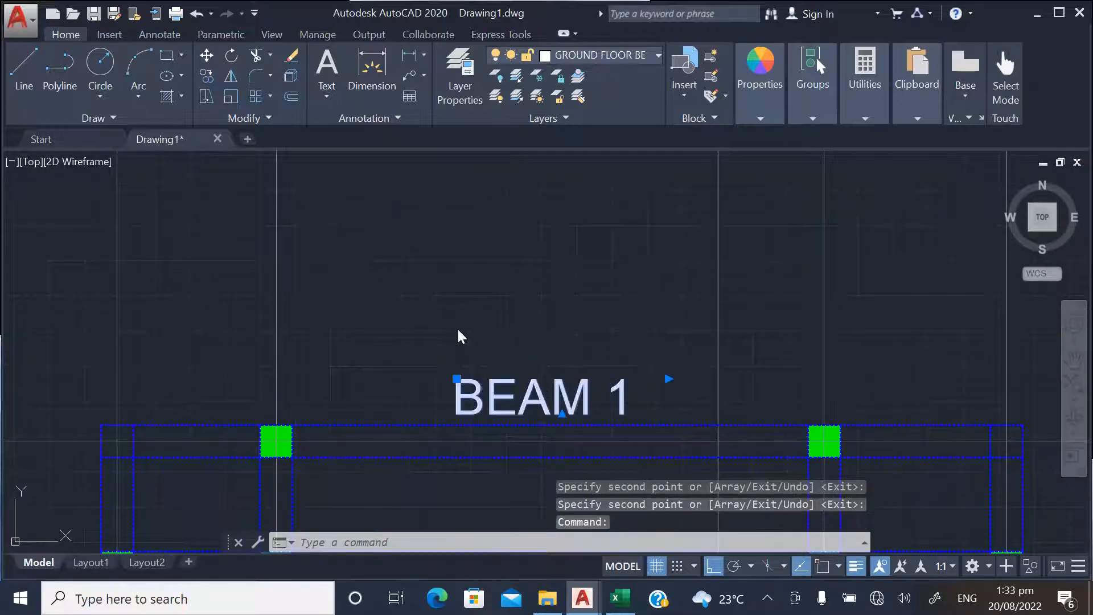
{"action": "scroll", "coordinate": [459, 328], "scroll_direction": "down", "scroll_amount": 2}
{"action": "scroll", "coordinate": [494, 333], "scroll_direction": "up", "scroll_amount": 6}
{"action": "scroll", "coordinate": [438, 241], "scroll_direction": "down", "scroll_amount": 6}
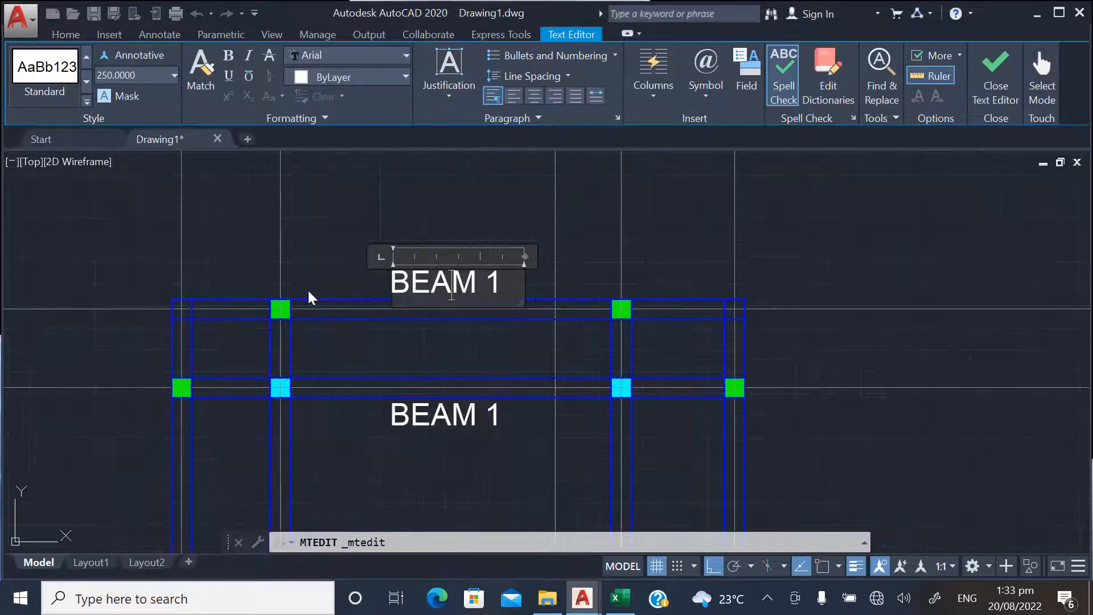
{"action": "left_click", "coordinate": [310, 297]}
Change the label below the second horizontal beam to BEAM 2
{"action": "scroll", "coordinate": [532, 464], "scroll_direction": "up", "scroll_amount": 4}
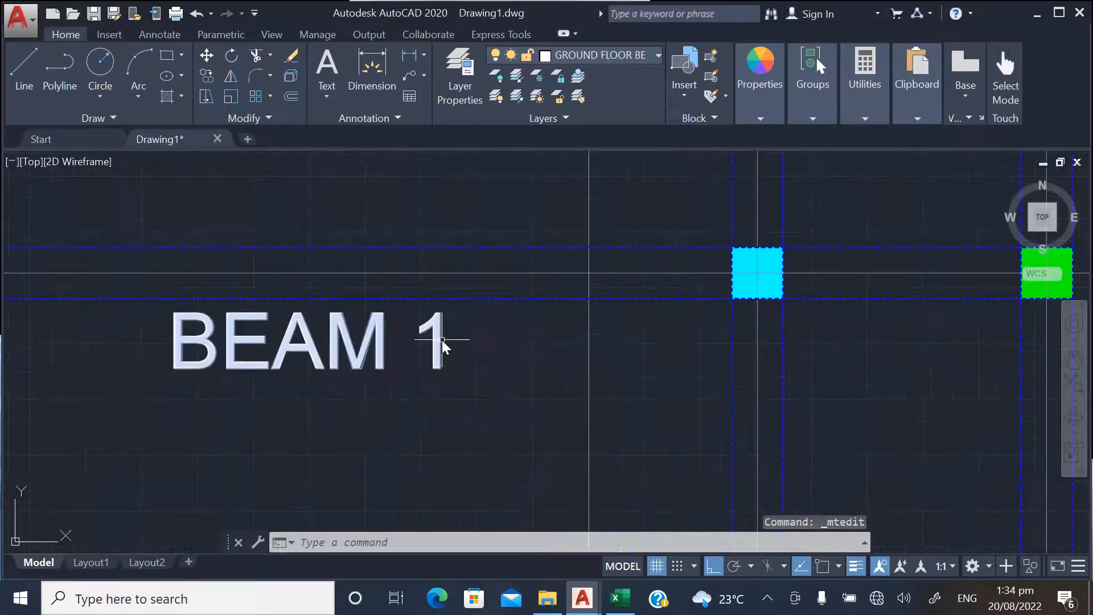
{"action": "double_click", "coordinate": [442, 340]}
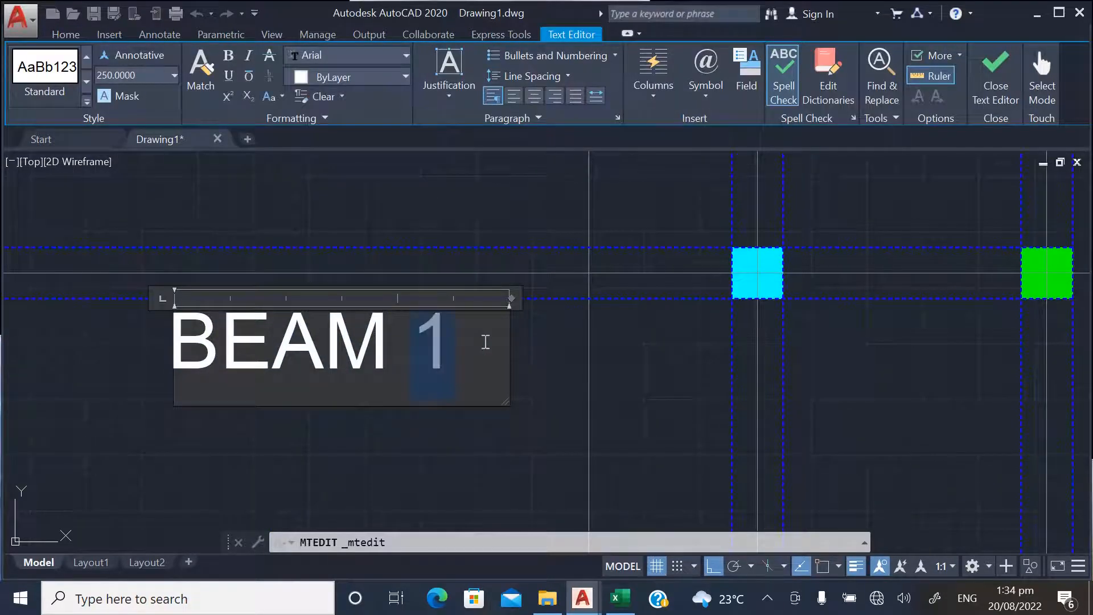
{"action": "left_click", "coordinate": [449, 251]}
Change the label below the third horizontal beam to BEAM 3
{"action": "scroll", "coordinate": [450, 368], "scroll_direction": "down", "scroll_amount": 5}
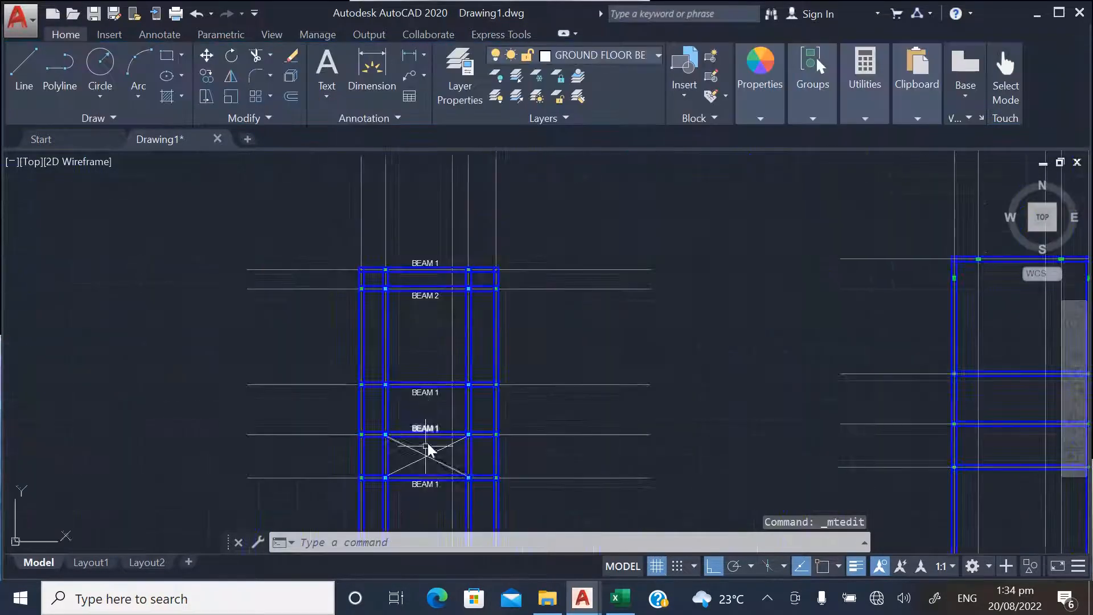
{"action": "scroll", "coordinate": [447, 337], "scroll_direction": "up", "scroll_amount": 4}
{"action": "double_click", "coordinate": [477, 249]}
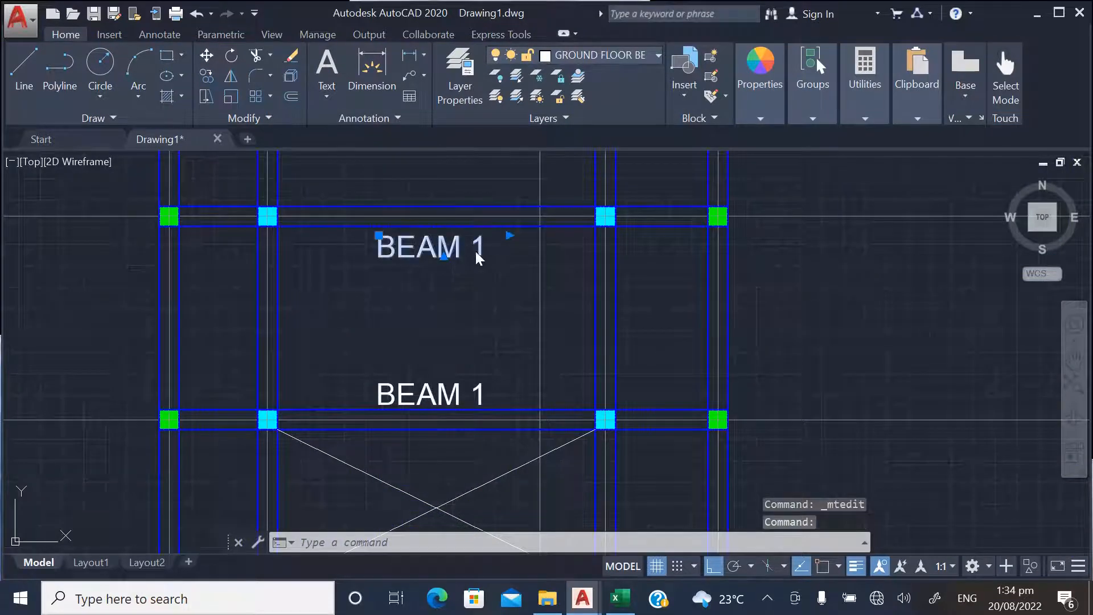
{"action": "left_click_drag", "start_coordinate": [487, 245], "coordinate": [506, 253]}
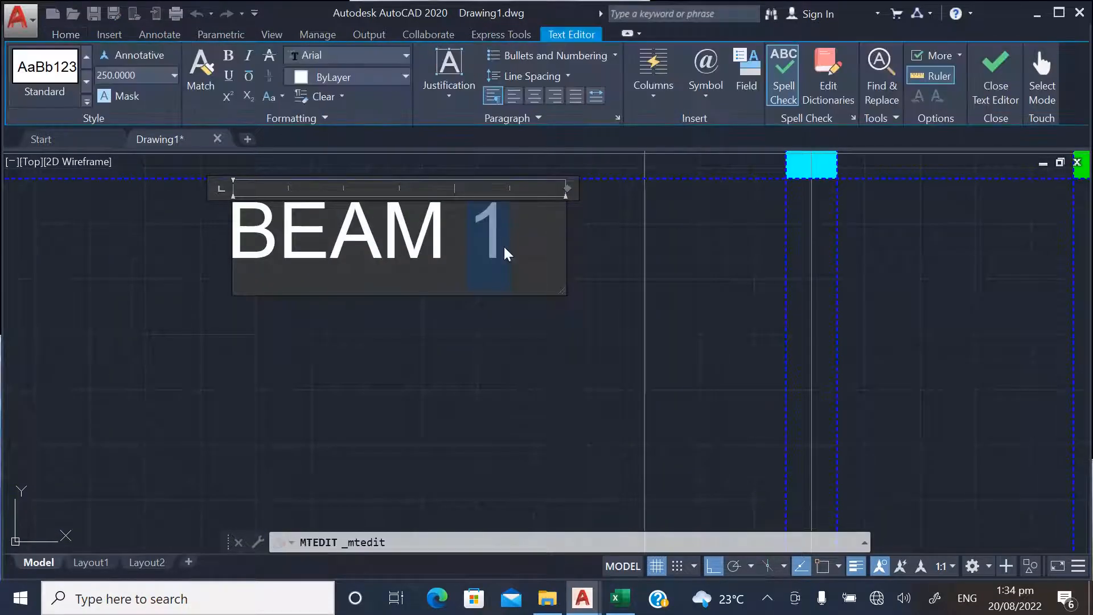
{"action": "left_click", "coordinate": [510, 342]}
Change the label above the crossed bay's upper beam to BEAM 4
{"action": "scroll", "coordinate": [451, 272], "scroll_direction": "down", "scroll_amount": 4}
{"action": "scroll", "coordinate": [454, 364], "scroll_direction": "up", "scroll_amount": 4}
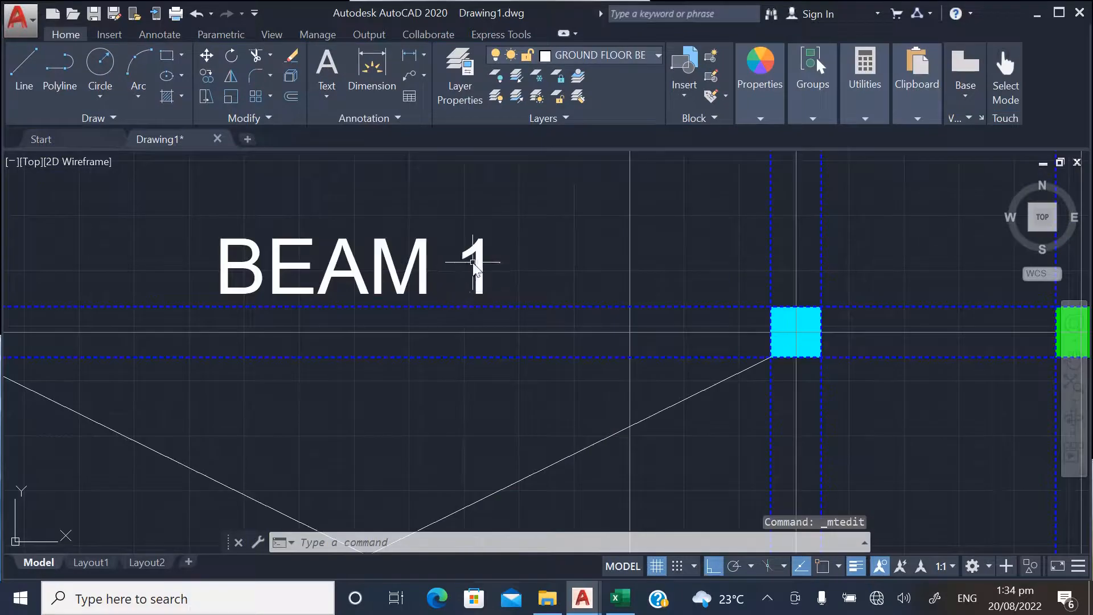
{"action": "left_click", "coordinate": [475, 263]}
{"action": "double_click", "coordinate": [470, 269]}
{"action": "left_click_drag", "start_coordinate": [469, 269], "coordinate": [519, 269]}
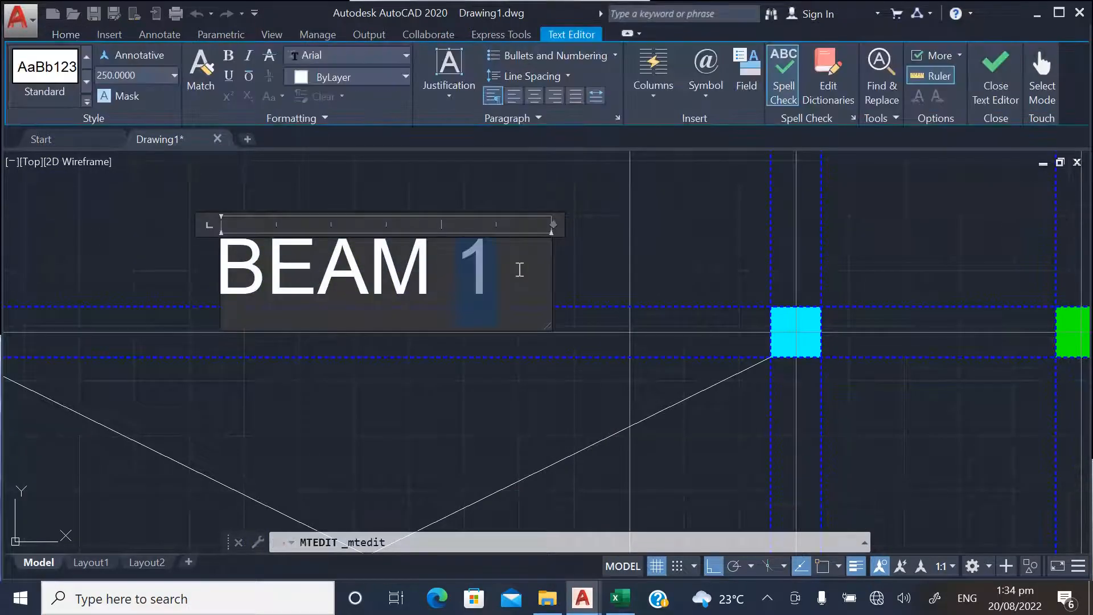
{"action": "left_click", "coordinate": [578, 238]}
Change the label below the crossed bay's lower beam to BEAM 5
{"action": "scroll", "coordinate": [485, 251], "scroll_direction": "down", "scroll_amount": 5}
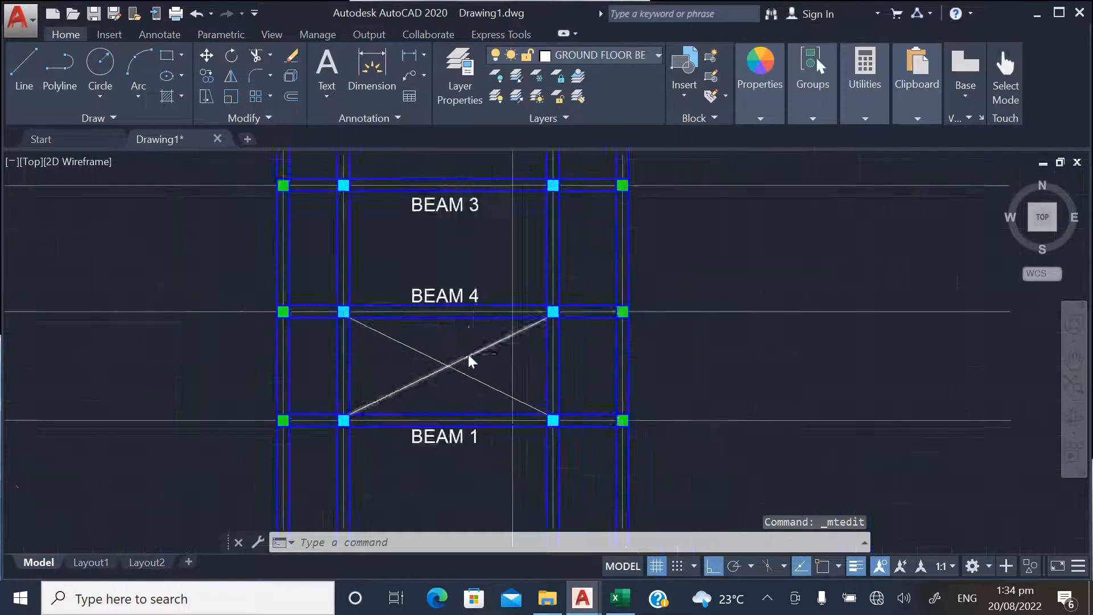
{"action": "scroll", "coordinate": [476, 417], "scroll_direction": "up", "scroll_amount": 4}
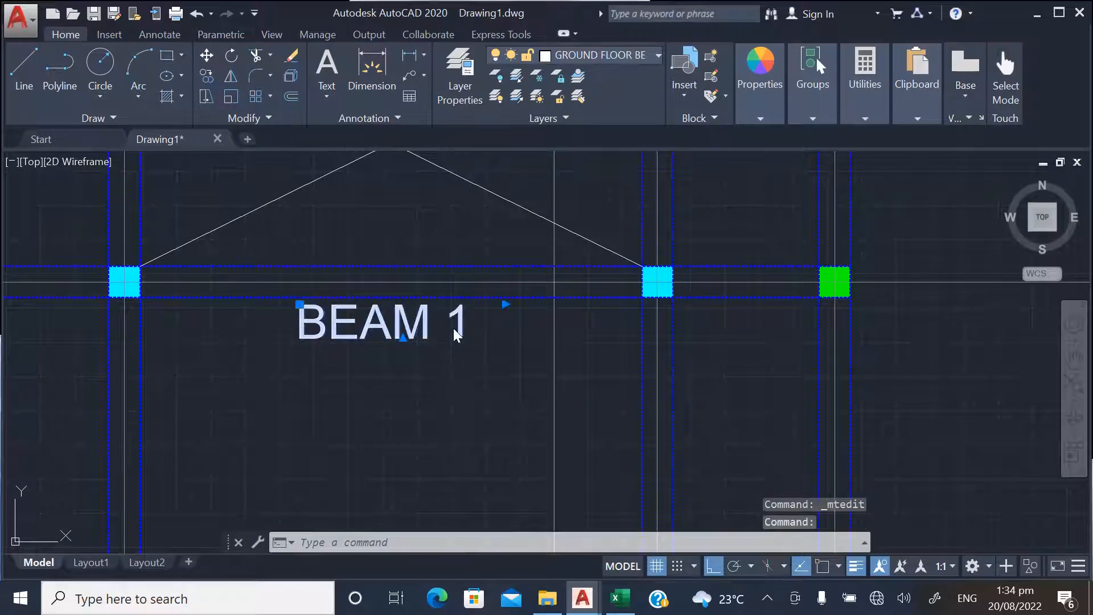
{"action": "double_click", "coordinate": [453, 328]}
{"action": "left_click_drag", "start_coordinate": [457, 319], "coordinate": [490, 319]}
{"action": "type", "text": "5"}
{"action": "left_click", "coordinate": [494, 433]}
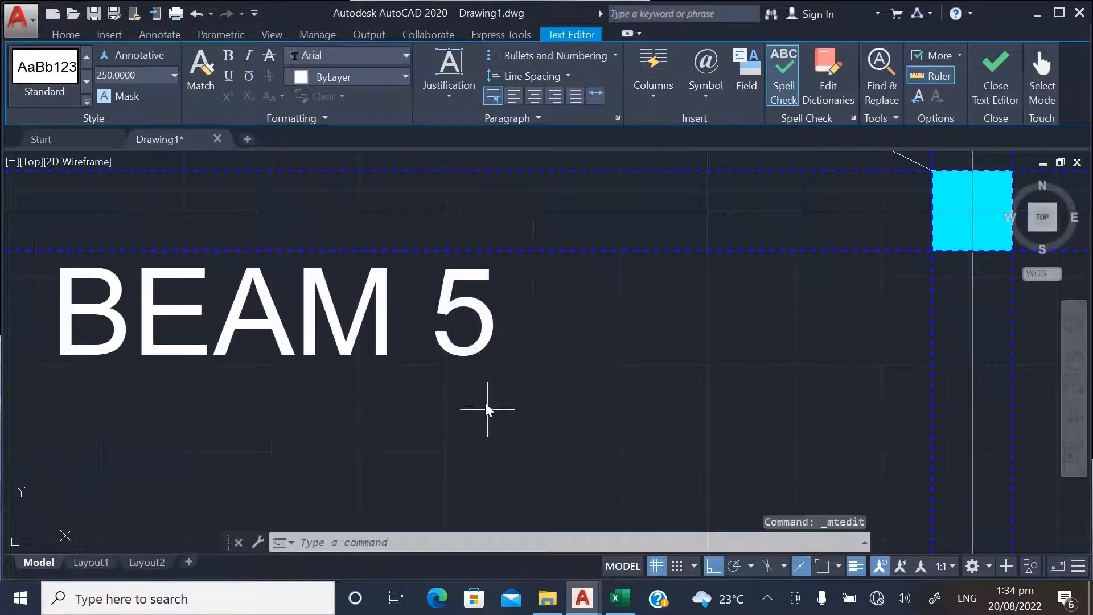
Change the label of the next horizontal beam below BEAM 5 to BEAM 6
{"action": "scroll", "coordinate": [468, 313], "scroll_direction": "down", "scroll_amount": 5}
{"action": "scroll", "coordinate": [474, 380], "scroll_direction": "up", "scroll_amount": 4}
{"action": "scroll", "coordinate": [474, 380], "scroll_direction": "up", "scroll_amount": 4}
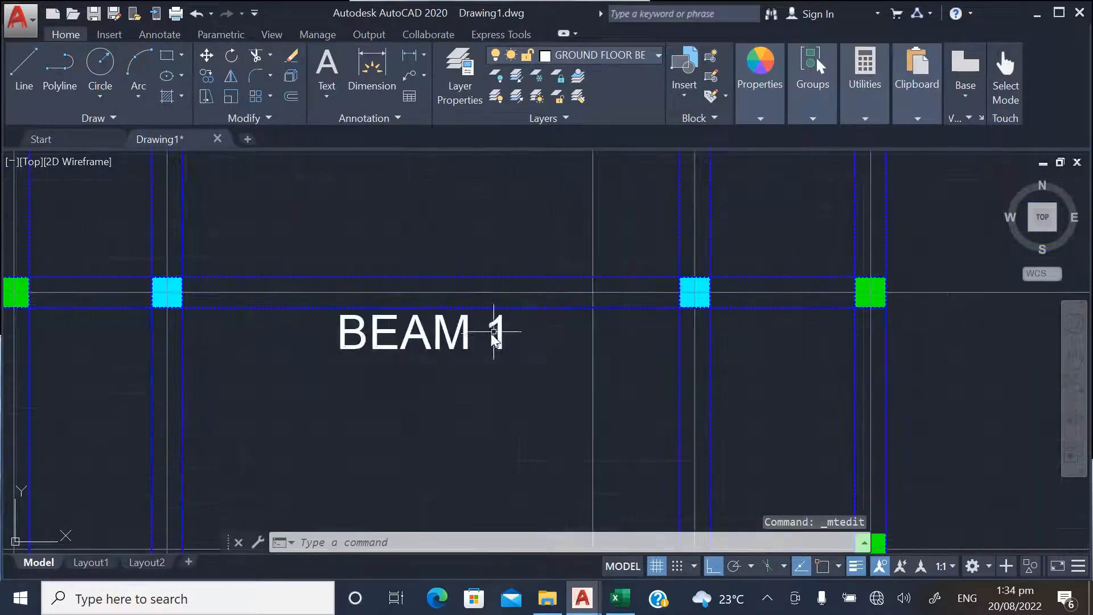
{"action": "double_click", "coordinate": [490, 340]}
{"action": "left_click_drag", "start_coordinate": [493, 341], "coordinate": [525, 340]}
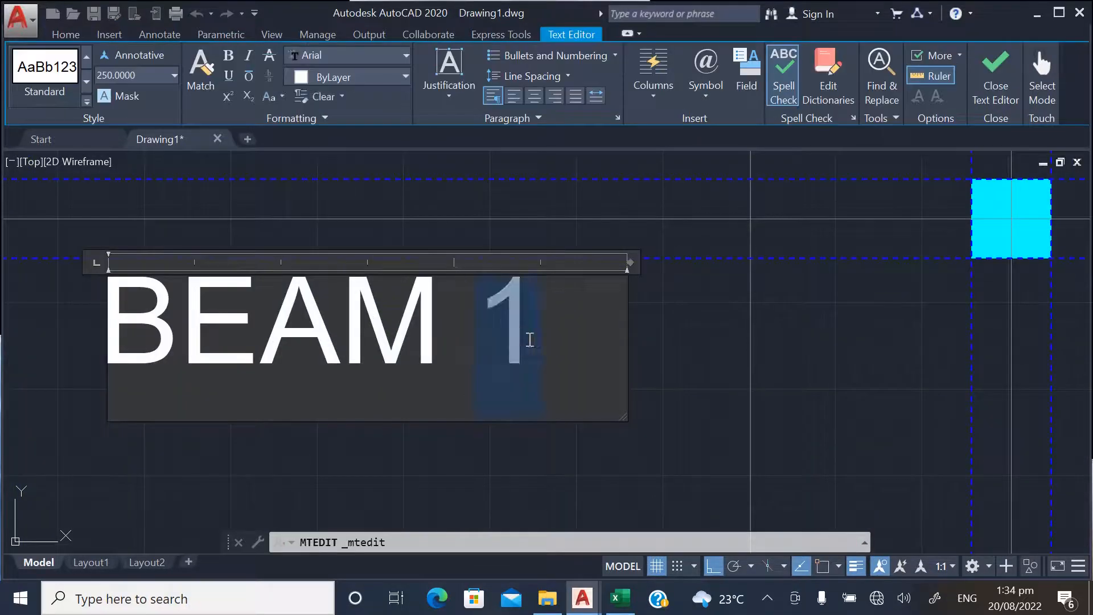
{"action": "type", "text": "6"}
{"action": "left_click", "coordinate": [476, 452]}
Change the label of the second-lowest horizontal beam to BEAM 7
{"action": "scroll", "coordinate": [454, 312], "scroll_direction": "down", "scroll_amount": 5}
{"action": "scroll", "coordinate": [454, 312], "scroll_direction": "down", "scroll_amount": 4}
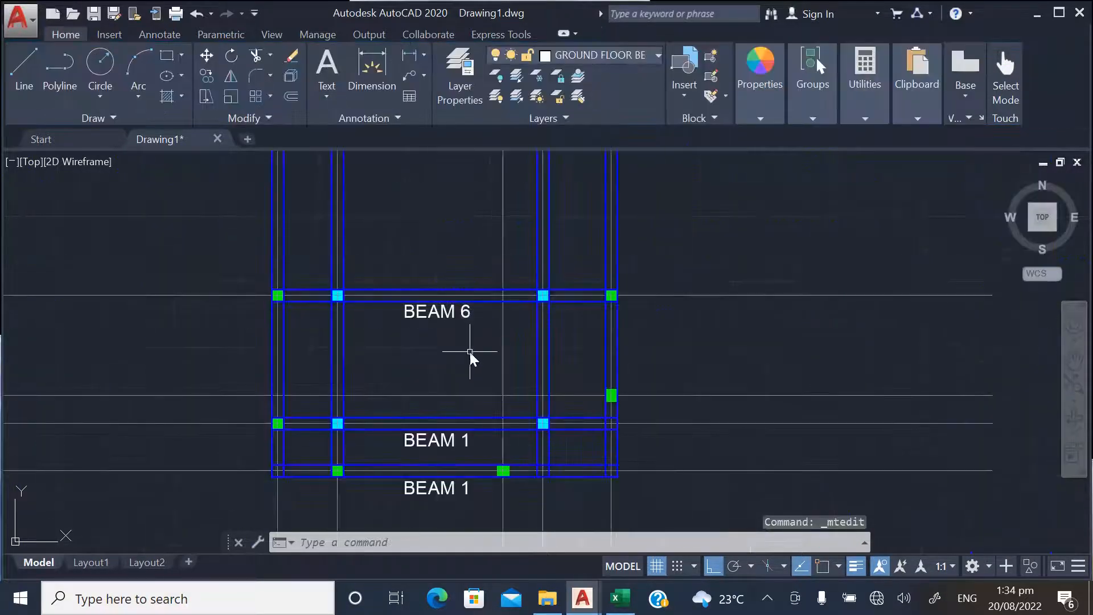
{"action": "scroll", "coordinate": [437, 471], "scroll_direction": "up", "scroll_amount": 4}
{"action": "left_click", "coordinate": [510, 403]}
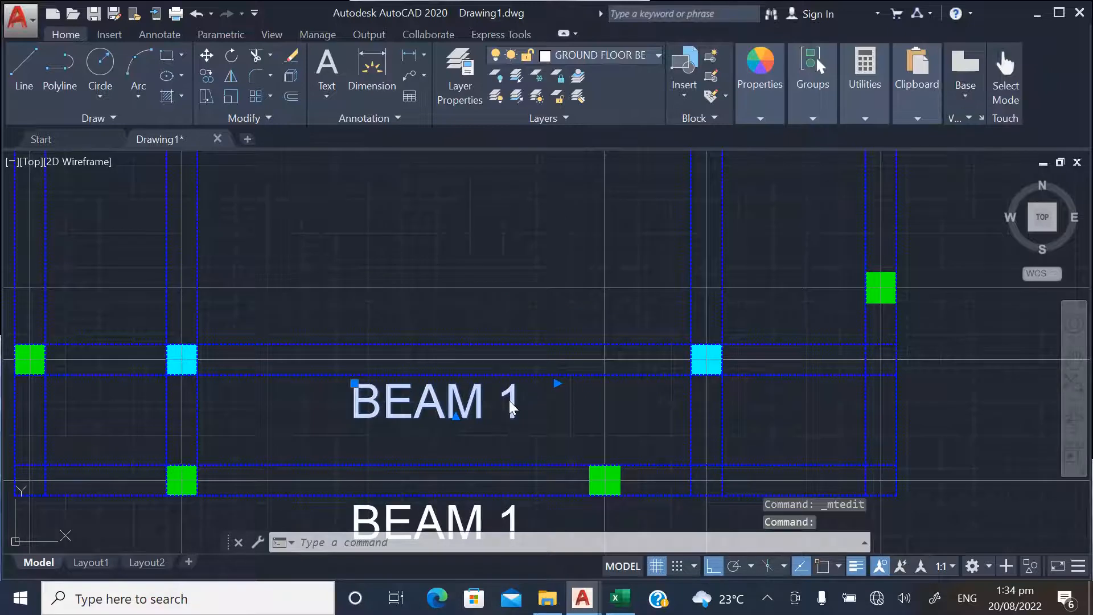
{"action": "double_click", "coordinate": [509, 401]}
{"action": "left_click_drag", "start_coordinate": [506, 402], "coordinate": [542, 405]}
{"action": "type", "text": "7"}
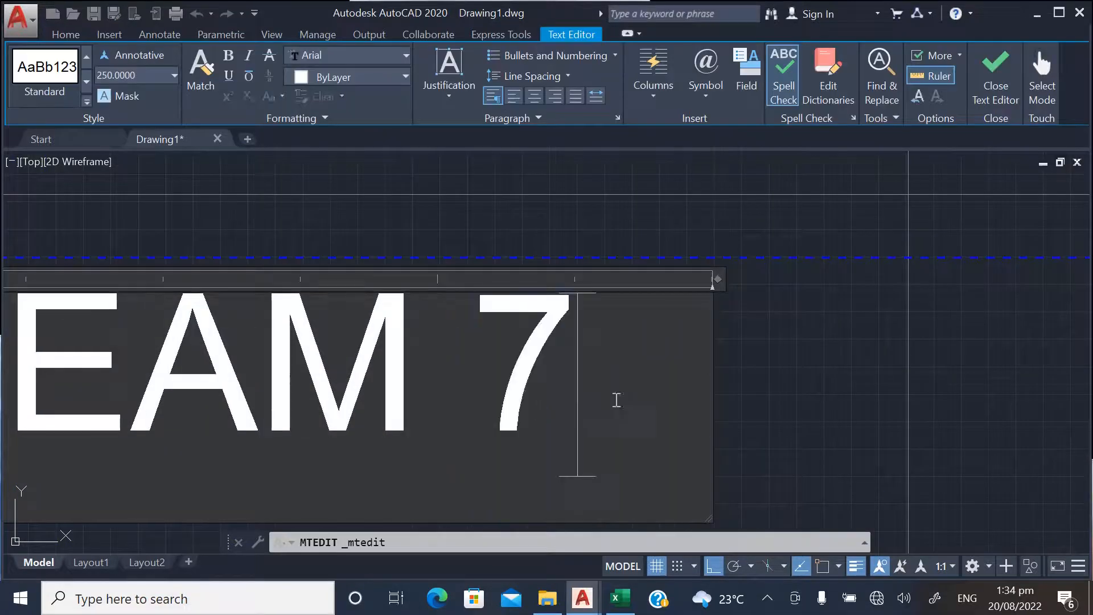
{"action": "left_click", "coordinate": [775, 392]}
Change the label below the lowest horizontal beam to BEAM 8
{"action": "scroll", "coordinate": [786, 383], "scroll_direction": "down", "scroll_amount": 3}
{"action": "scroll", "coordinate": [513, 430], "scroll_direction": "up", "scroll_amount": 5}
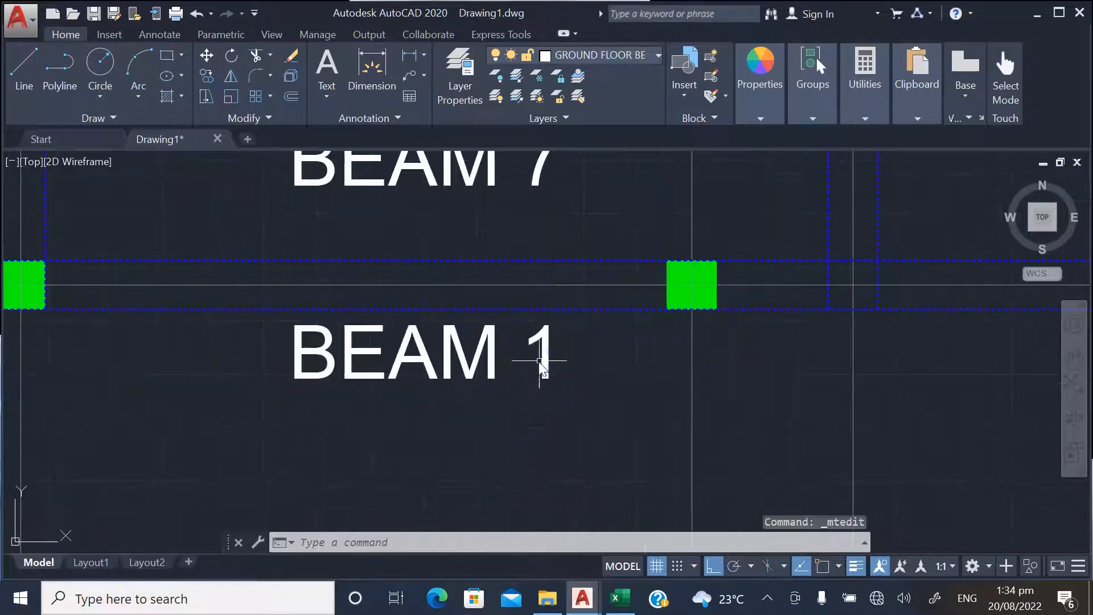
{"action": "left_click", "coordinate": [539, 361]}
{"action": "double_click", "coordinate": [539, 358]}
{"action": "double_click", "coordinate": [556, 354]}
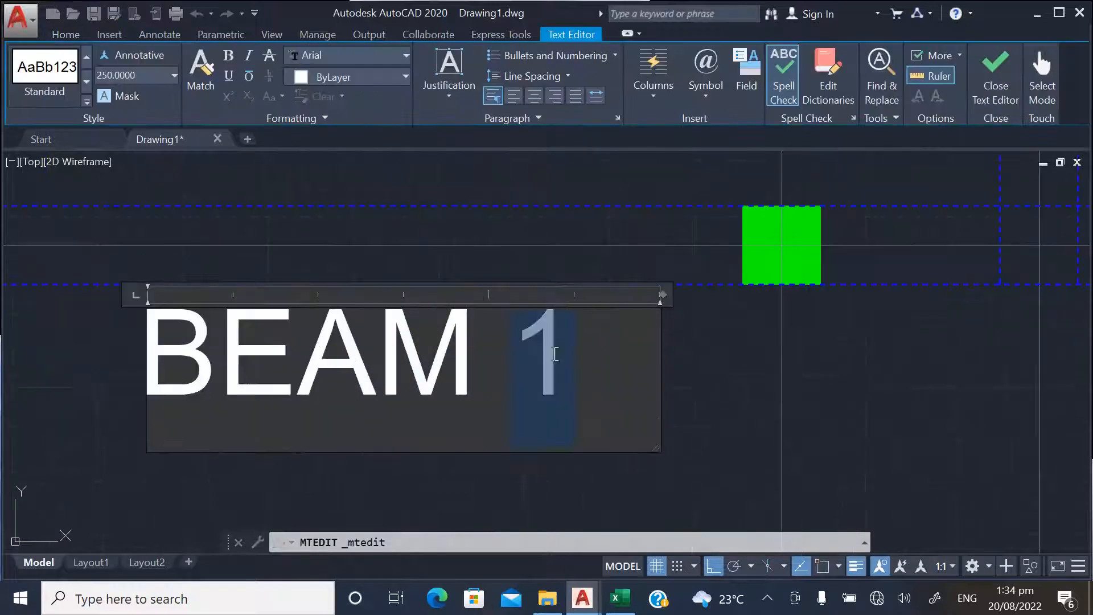
{"action": "type", "text": "8"}
{"action": "left_click", "coordinate": [680, 371]}
{"action": "scroll", "coordinate": [476, 479], "scroll_direction": "down", "scroll_amount": 6}
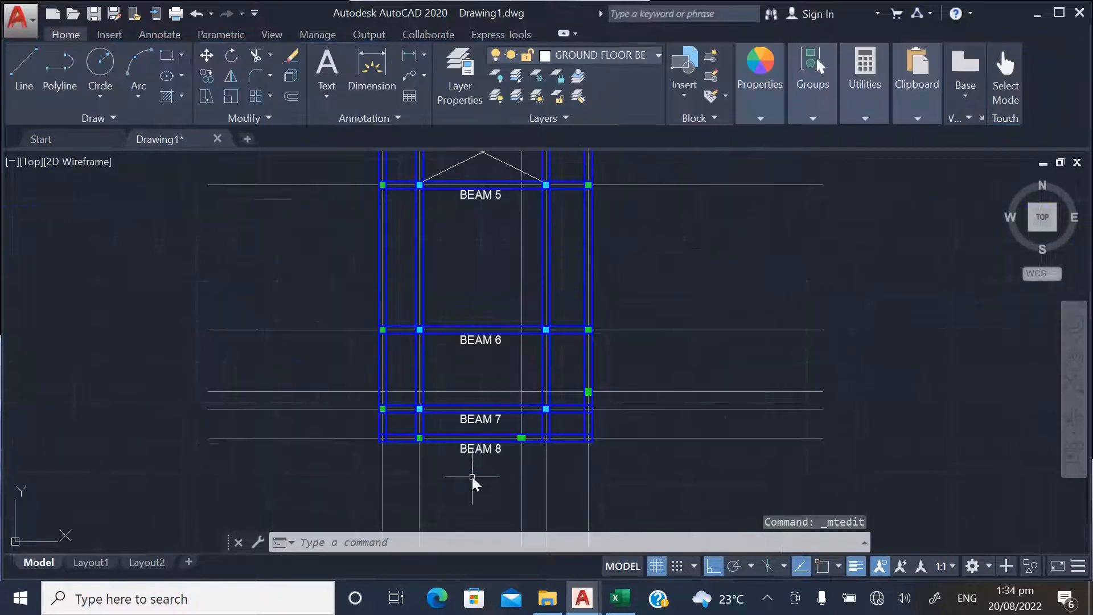
Copy the BEAM 1 label from the top beam into the empty space left of the plan
{"action": "scroll", "coordinate": [453, 235], "scroll_direction": "down", "scroll_amount": 2}
{"action": "scroll", "coordinate": [433, 200], "scroll_direction": "up", "scroll_amount": 4}
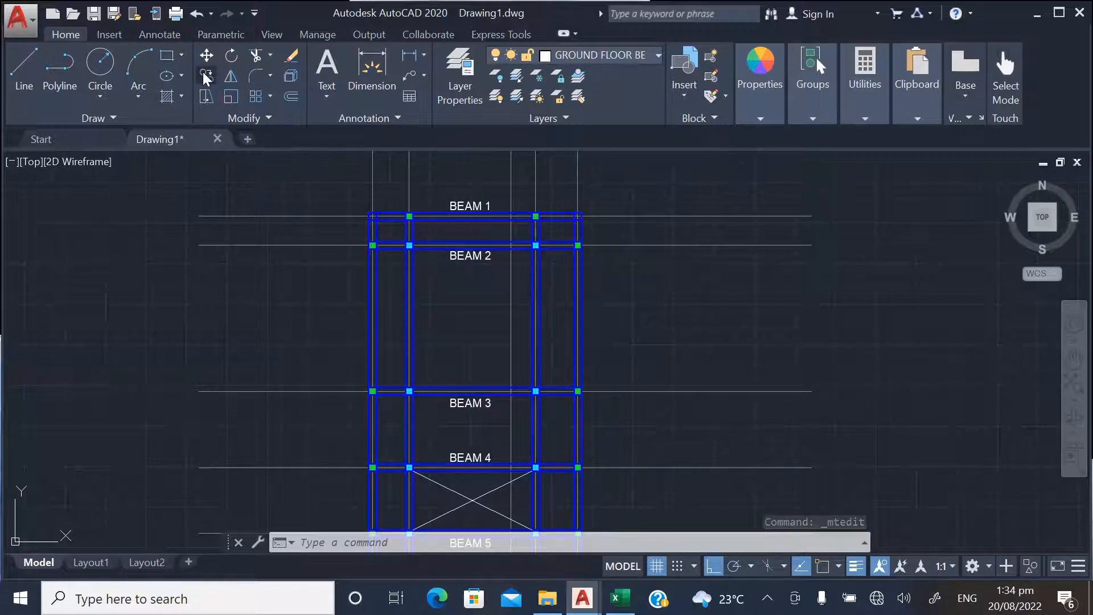
{"action": "left_click", "coordinate": [207, 78]}
{"action": "left_click", "coordinate": [455, 205]}
{"action": "key", "text": "Return"}
{"action": "left_click", "coordinate": [463, 181]}
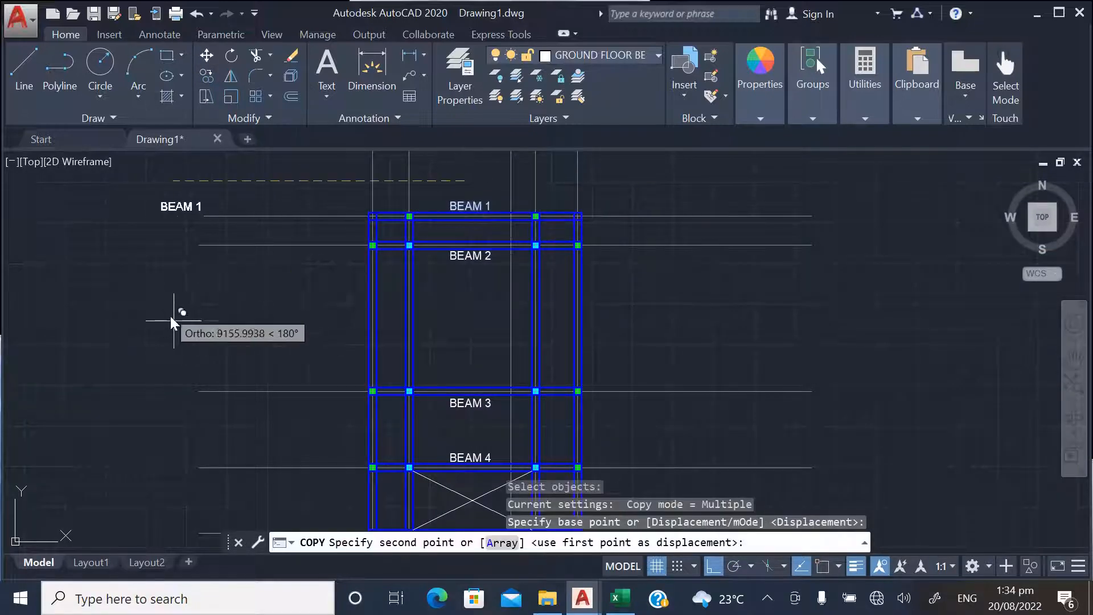
{"action": "left_click", "coordinate": [211, 354]}
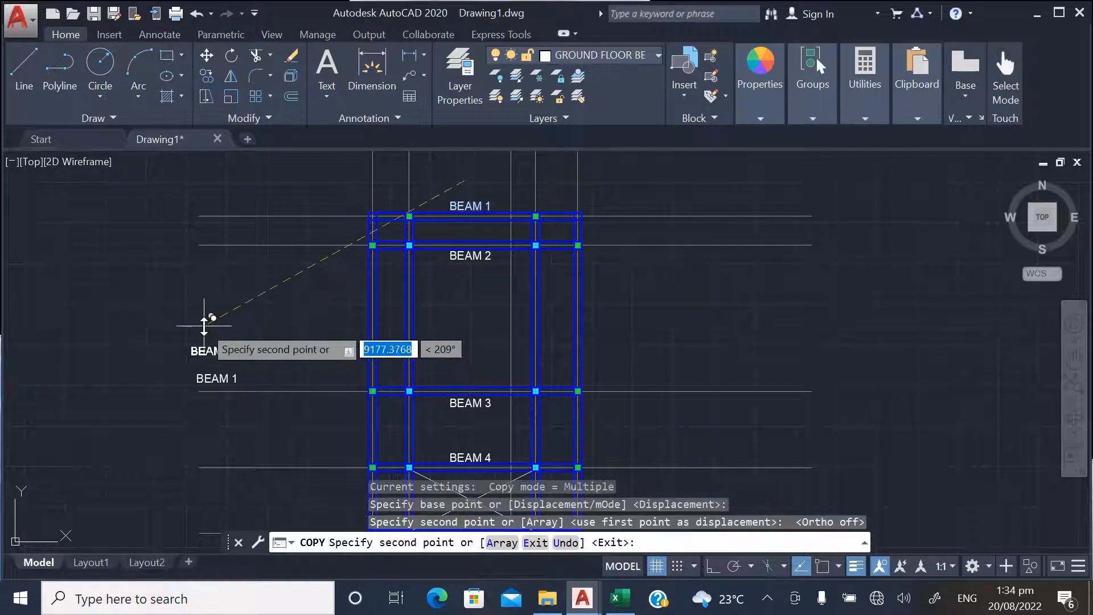
{"action": "key", "text": "Escape"}
Turn Ortho on and rotate the copied BEAM 1 label 90° counterclockwise so it reads vertically
{"action": "left_click", "coordinate": [711, 569]}
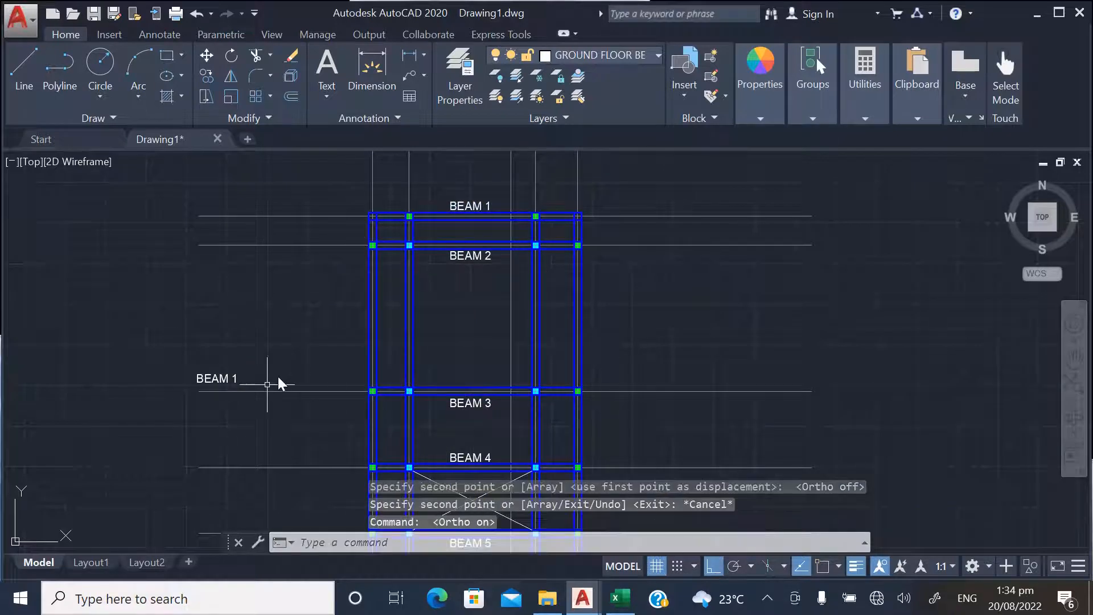
{"action": "left_click", "coordinate": [230, 57]}
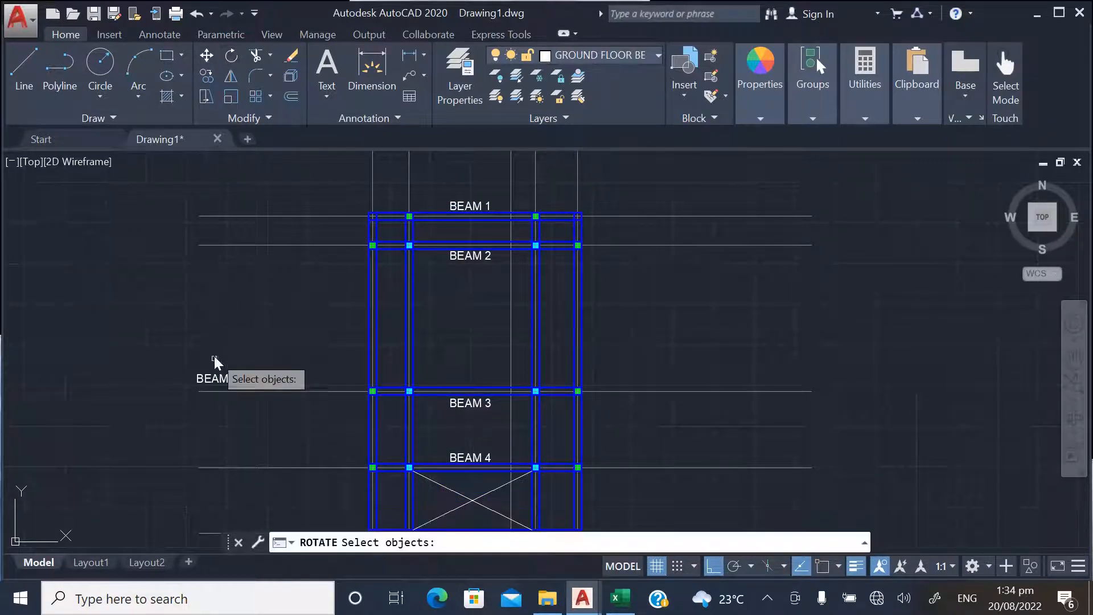
{"action": "left_click", "coordinate": [228, 377]}
{"action": "key", "text": "Return"}
{"action": "left_click", "coordinate": [237, 355]}
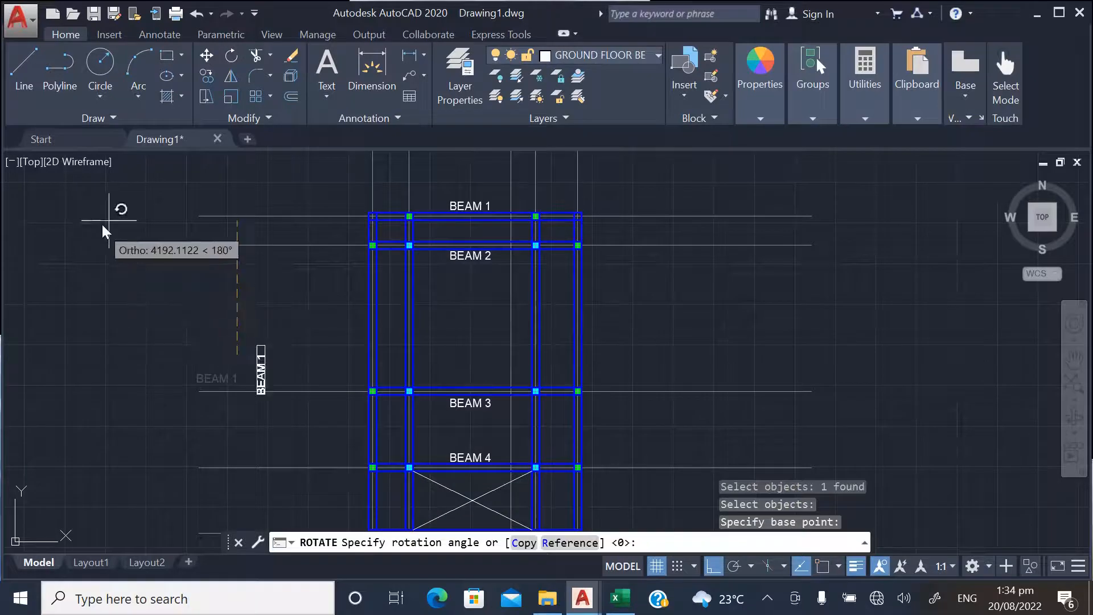
{"action": "left_click", "coordinate": [189, 224]}
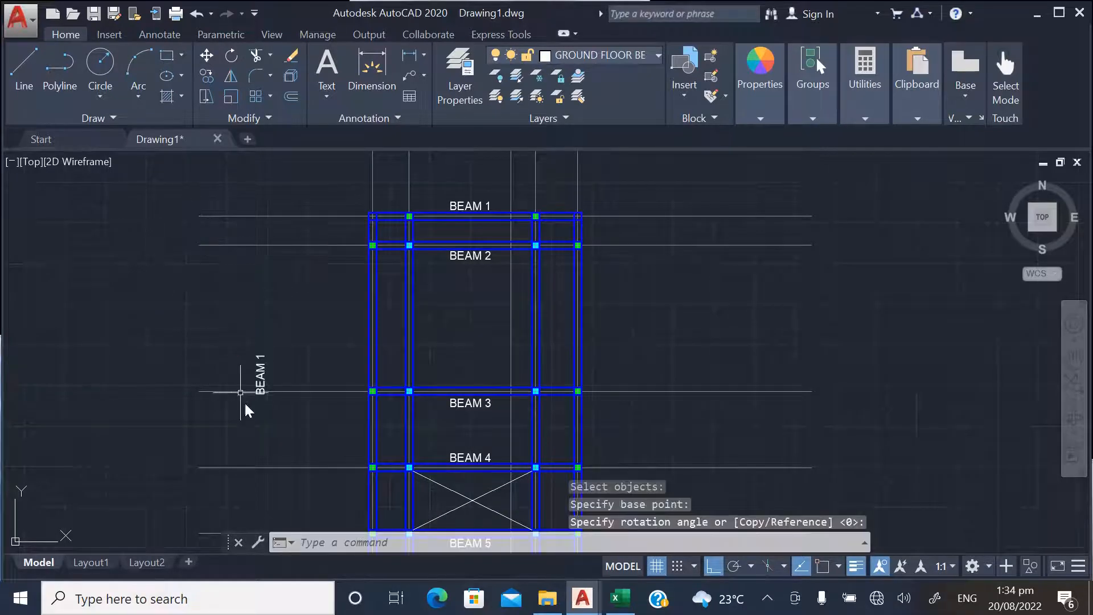
Copy the vertical BEAM 1 label to the outer side of the leftmost vertical beam, beside the crossed bay
{"action": "left_click", "coordinate": [206, 80]}
{"action": "left_click", "coordinate": [260, 376]}
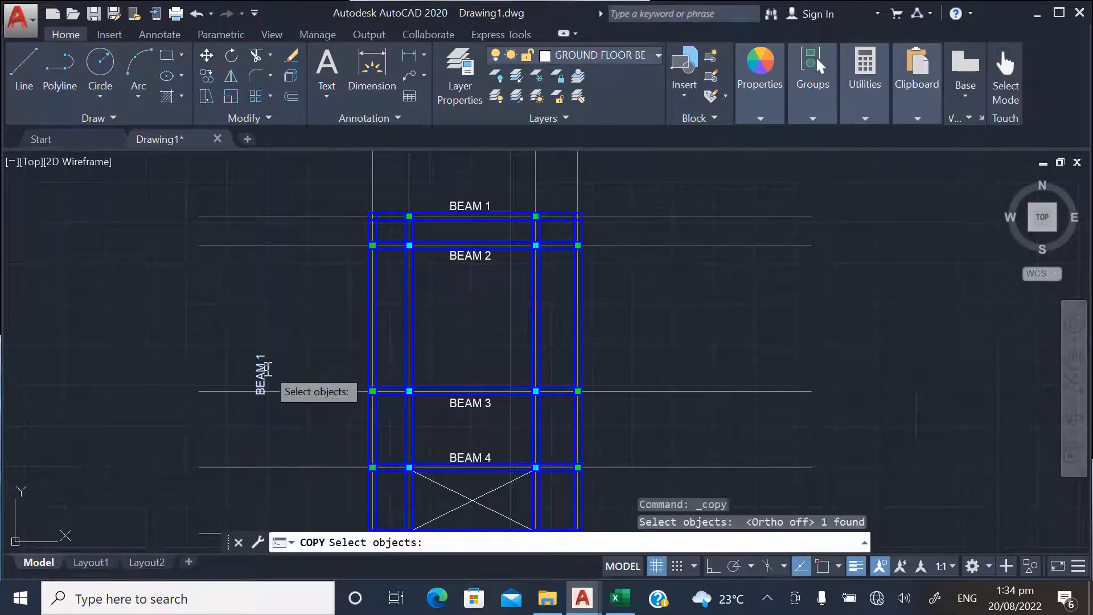
{"action": "key", "text": "Return"}
{"action": "left_click", "coordinate": [265, 430]}
{"action": "scroll", "coordinate": [330, 350], "scroll_direction": "down", "scroll_amount": 3}
{"action": "scroll", "coordinate": [350, 438], "scroll_direction": "up", "scroll_amount": 5}
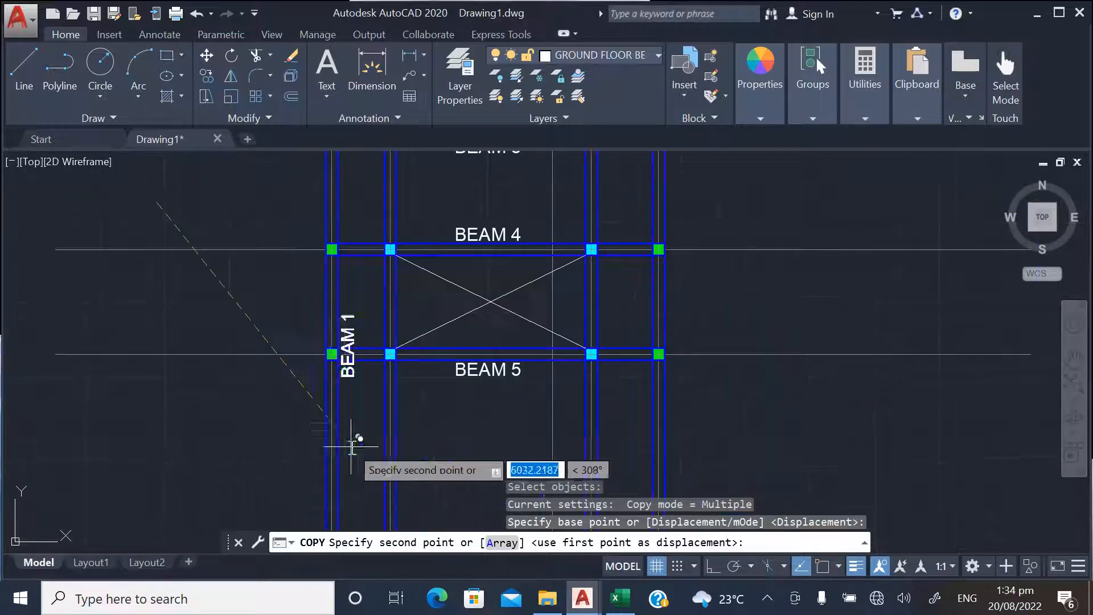
{"action": "left_click", "coordinate": [319, 413]}
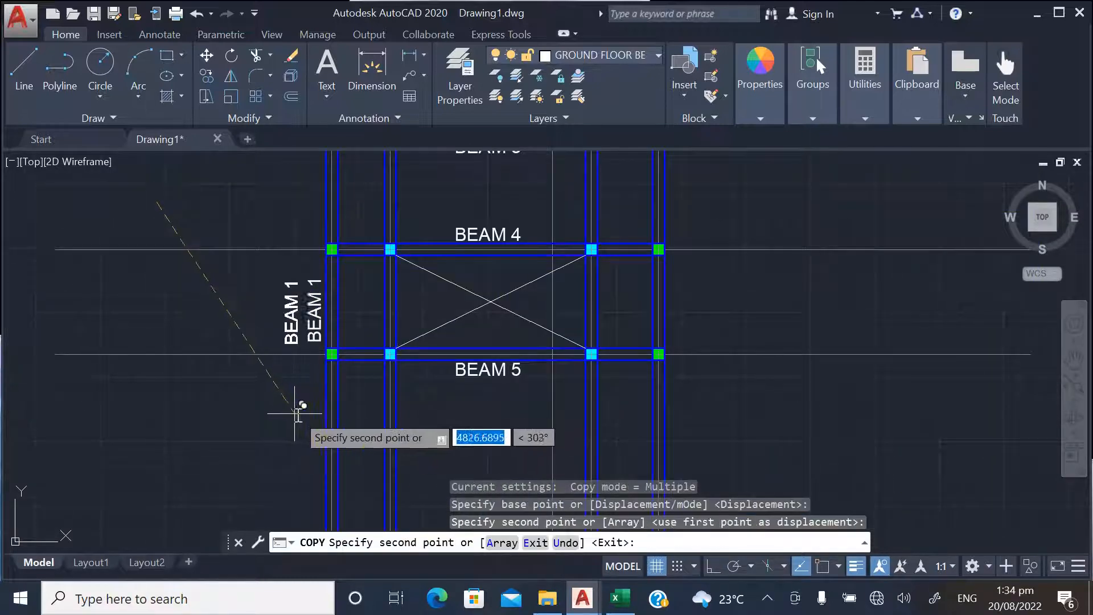
{"action": "key", "text": "Escape"}
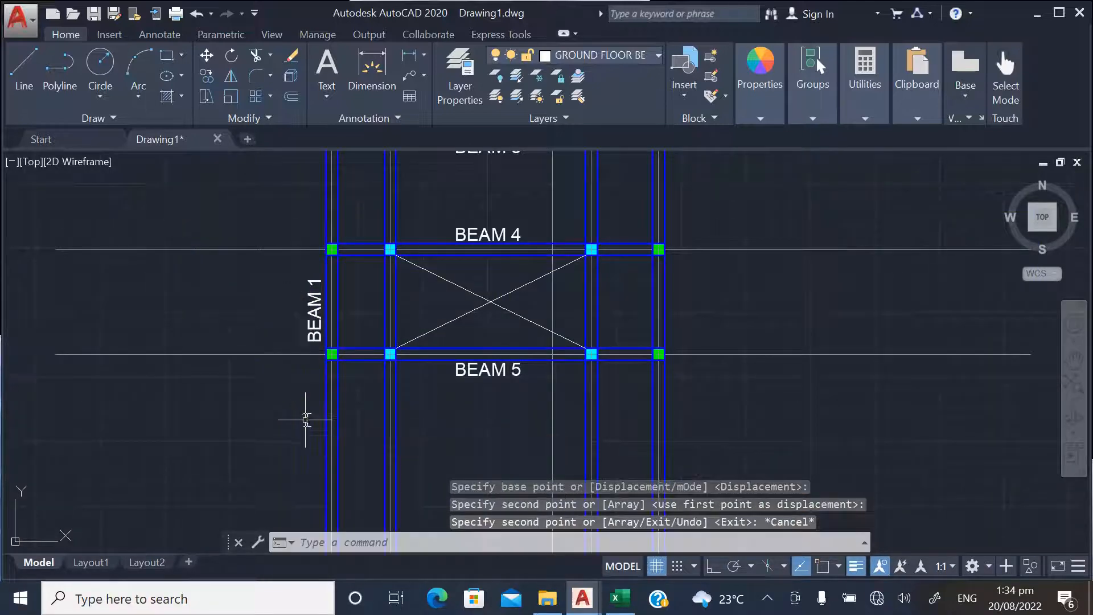
Copy the leftmost beam's vertical label to the right side of each of the other three vertical beams at the crossed bay
{"action": "left_click", "coordinate": [206, 76]}
{"action": "left_click", "coordinate": [310, 336]}
{"action": "key", "text": "Return"}
{"action": "left_click", "coordinate": [274, 371]}
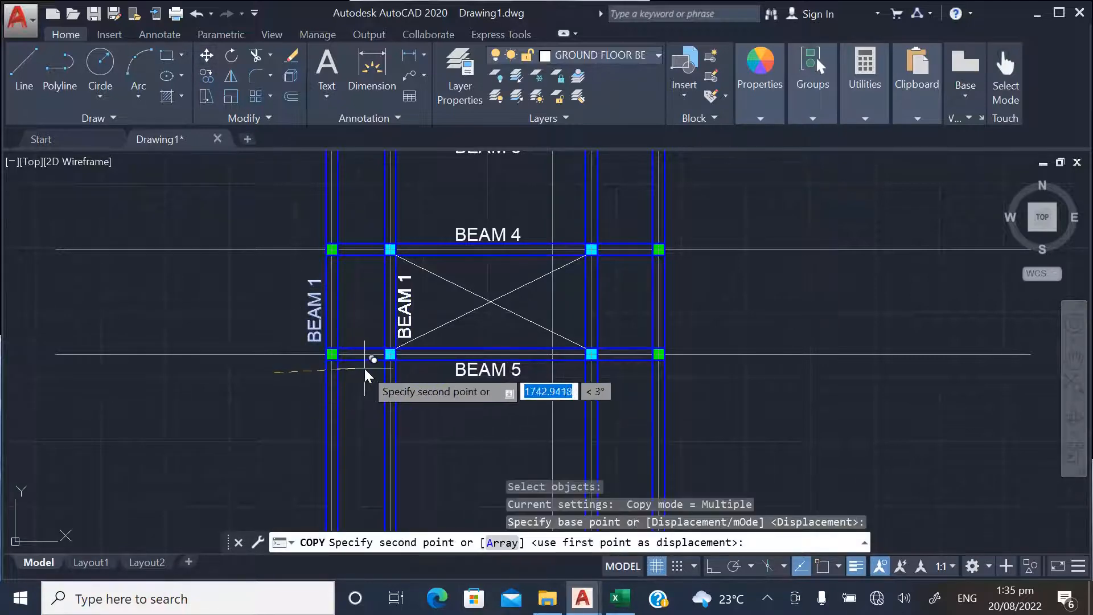
{"action": "left_click", "coordinate": [368, 366]}
{"action": "scroll", "coordinate": [340, 416], "scroll_direction": "down", "scroll_amount": 2}
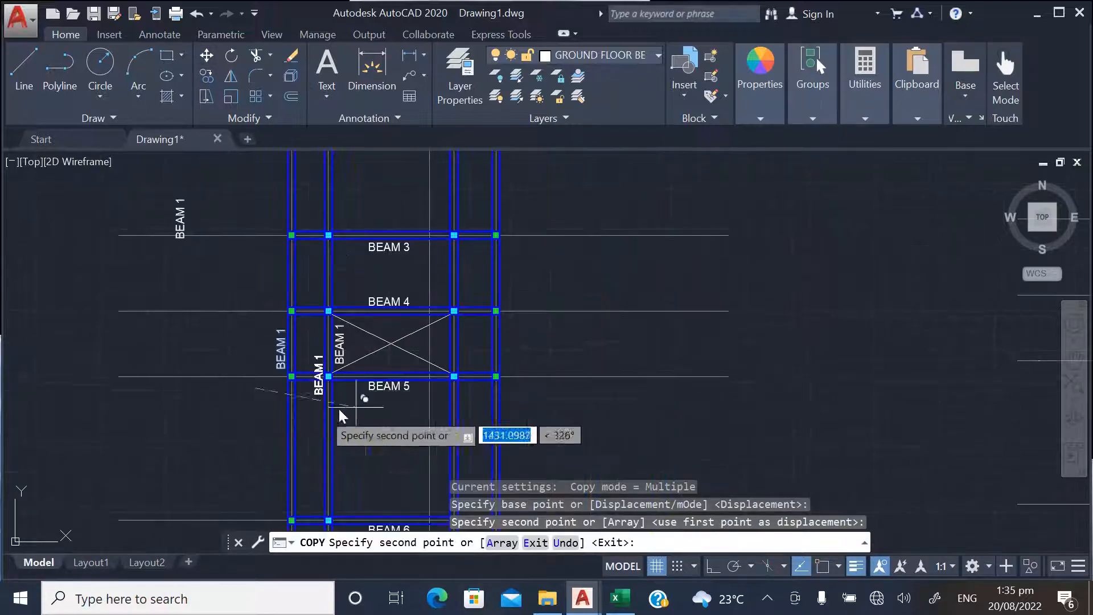
{"action": "scroll", "coordinate": [454, 379], "scroll_direction": "up", "scroll_amount": 2}
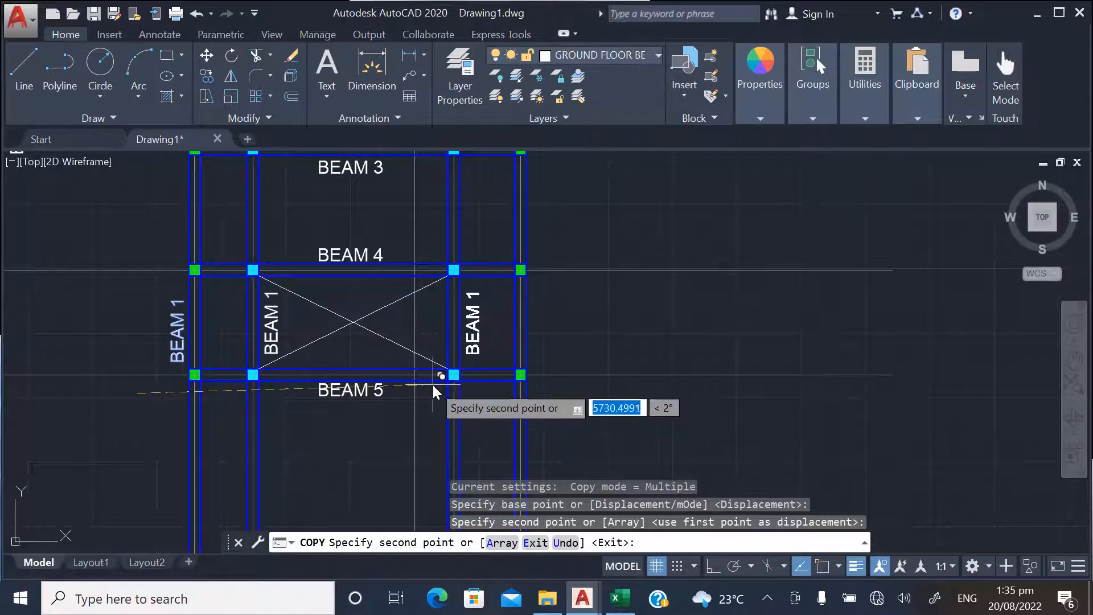
{"action": "left_click", "coordinate": [433, 385]}
{"action": "left_click", "coordinate": [500, 385]}
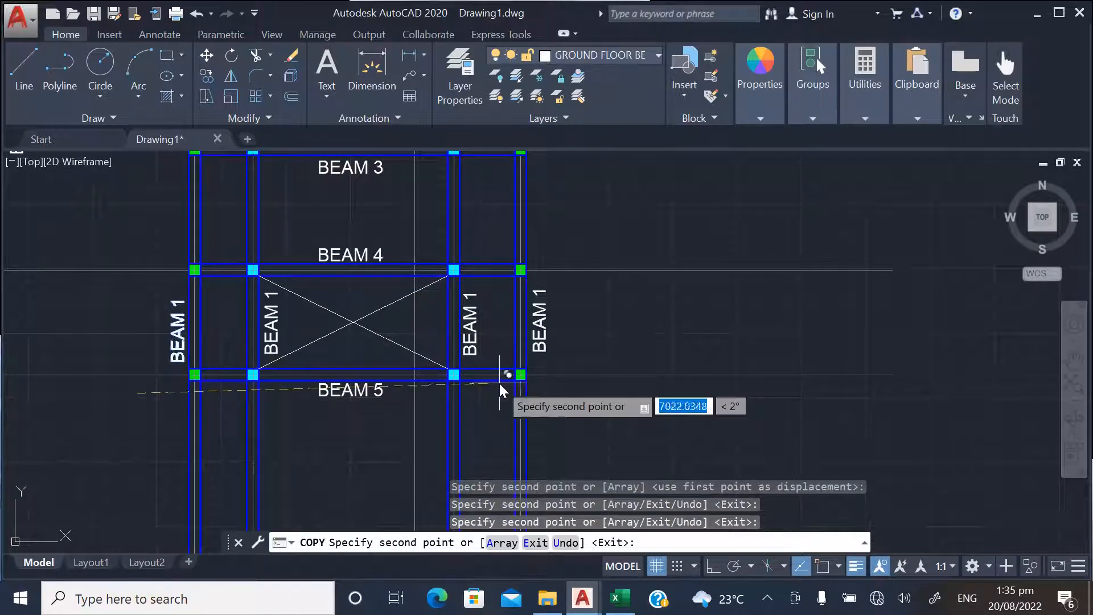
{"action": "key", "text": "Escape"}
Change the label beside the leftmost vertical beam to BEAM 9
{"action": "scroll", "coordinate": [408, 433], "scroll_direction": "down", "scroll_amount": 4}
{"action": "scroll", "coordinate": [395, 344], "scroll_direction": "down", "scroll_amount": 3}
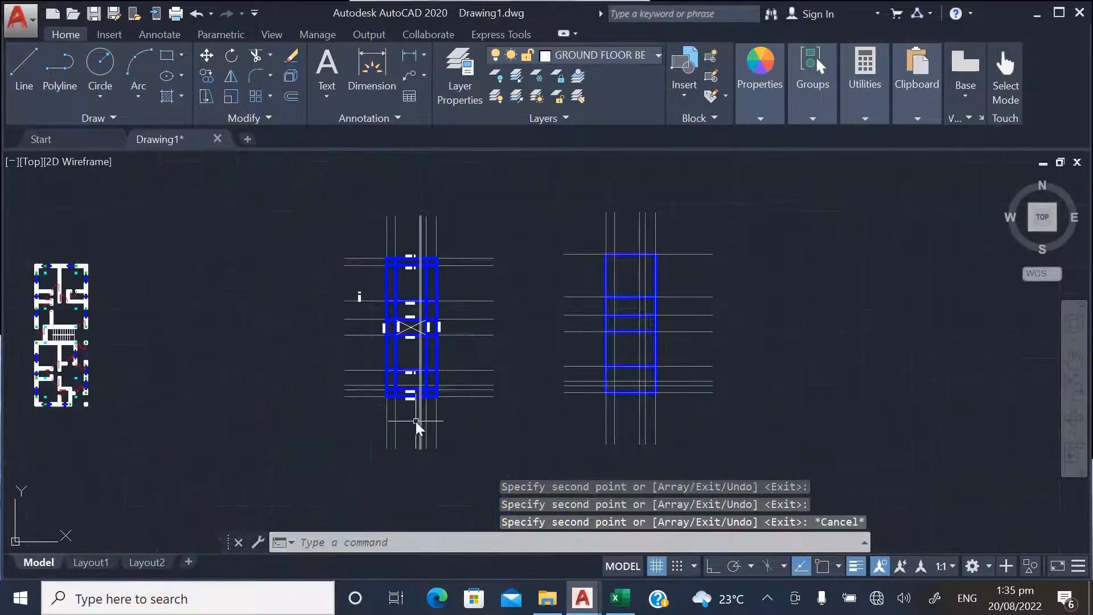
{"action": "scroll", "coordinate": [391, 349], "scroll_direction": "up", "scroll_amount": 5}
{"action": "scroll", "coordinate": [438, 463], "scroll_direction": "down", "scroll_amount": 6}
{"action": "scroll", "coordinate": [394, 347], "scroll_direction": "up", "scroll_amount": 6}
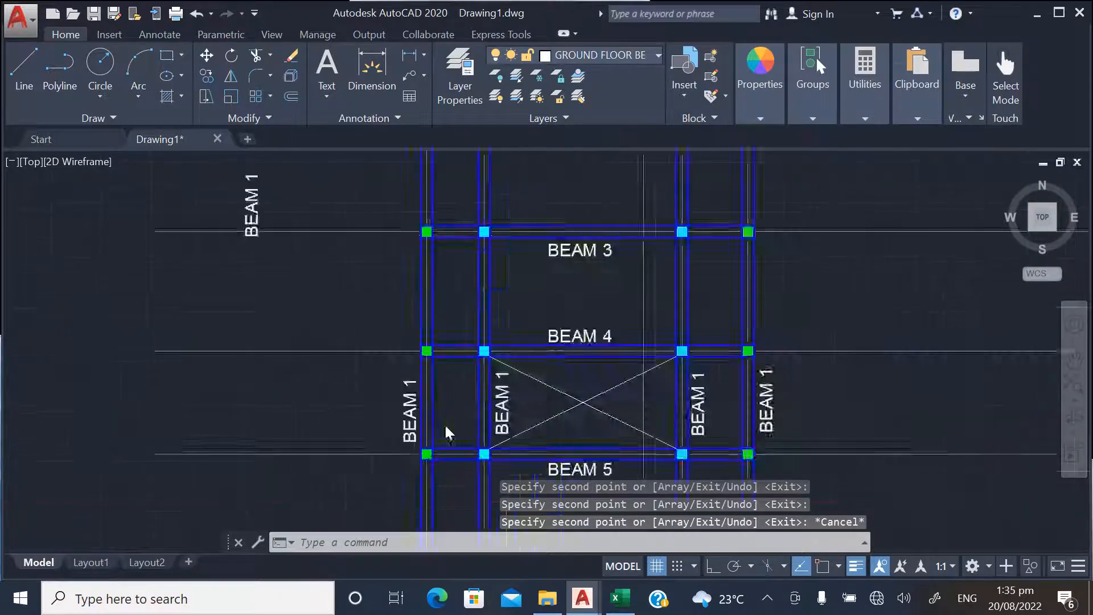
{"action": "left_click", "coordinate": [395, 399]}
{"action": "double_click", "coordinate": [396, 398]}
{"action": "scroll", "coordinate": [406, 398], "scroll_direction": "up", "scroll_amount": 2}
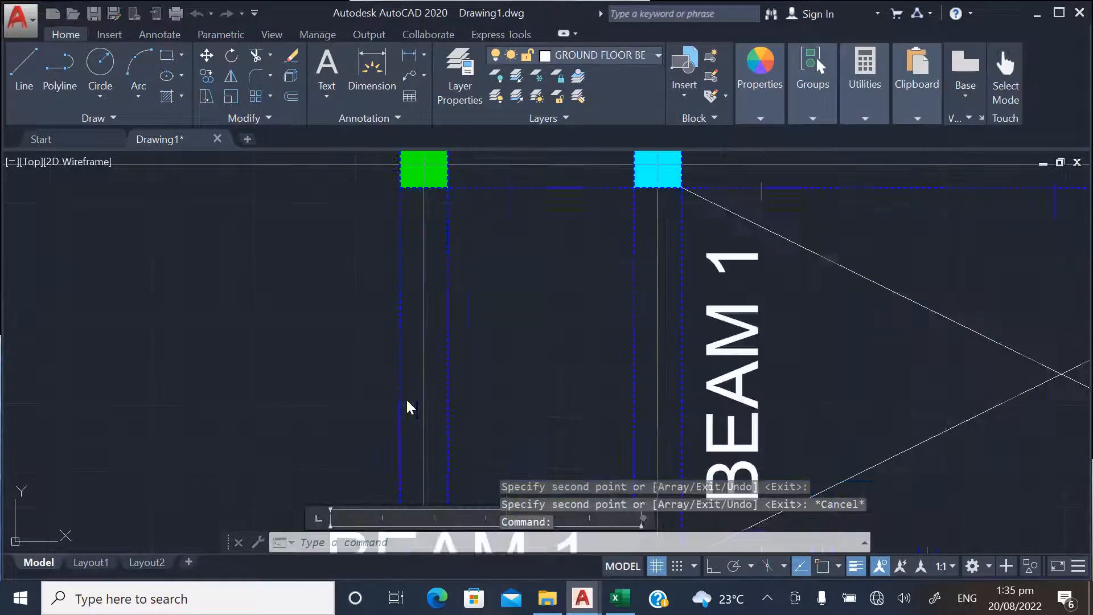
{"action": "scroll", "coordinate": [391, 310], "scroll_direction": "down", "scroll_amount": 2}
{"action": "scroll", "coordinate": [446, 399], "scroll_direction": "up", "scroll_amount": 3}
{"action": "left_click_drag", "start_coordinate": [475, 413], "coordinate": [511, 413]}
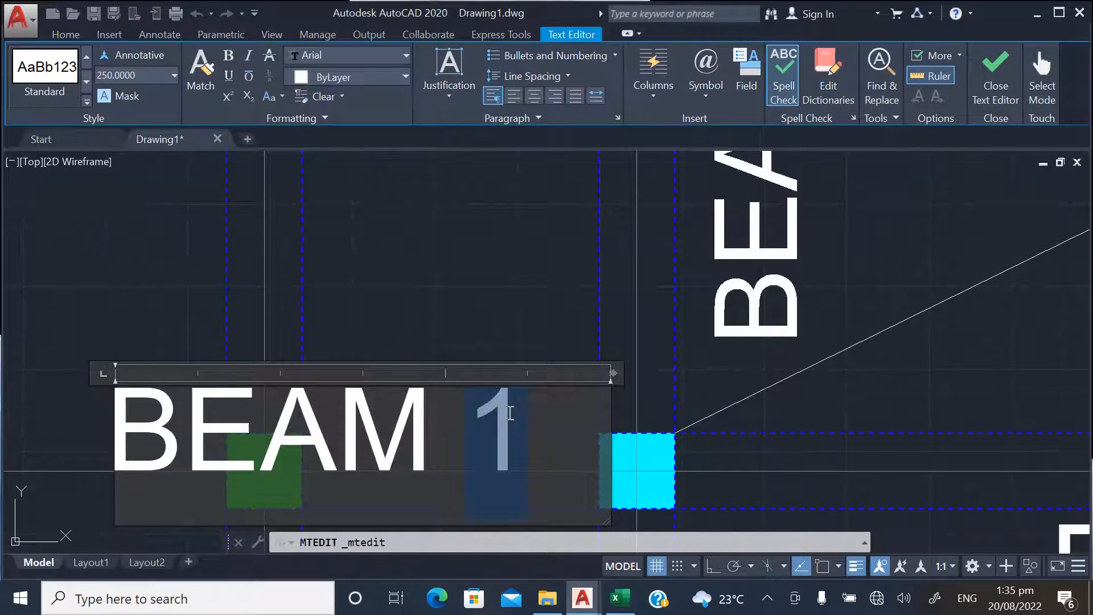
{"action": "left_click", "coordinate": [446, 285]}
{"action": "scroll", "coordinate": [341, 428], "scroll_direction": "down", "scroll_amount": 6}
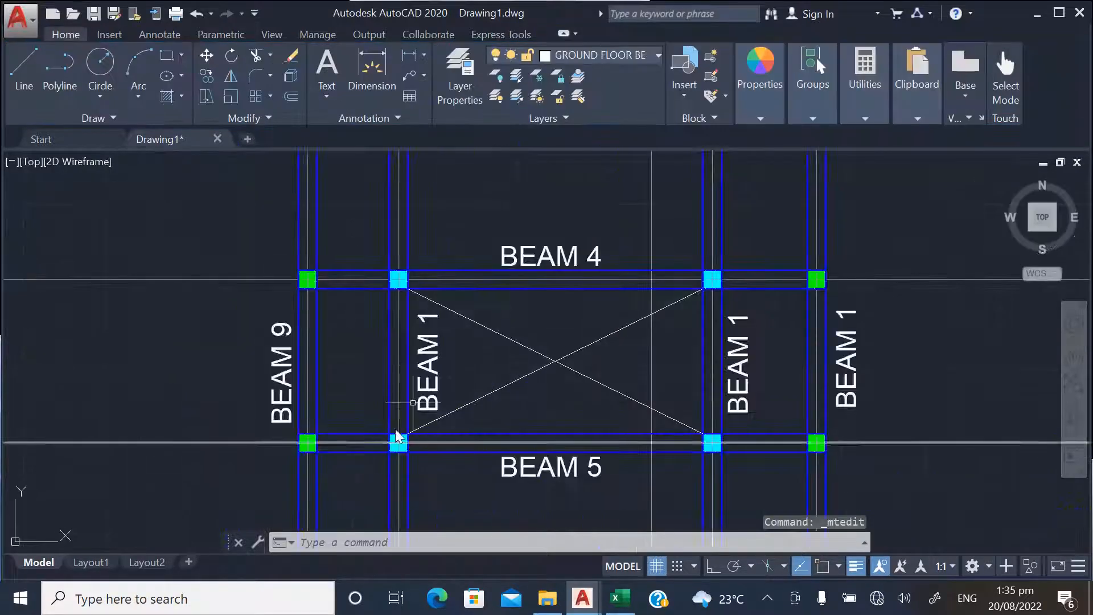
Change the vertical label inside the crossed bay's left edge to BEAM 10
{"action": "scroll", "coordinate": [435, 347], "scroll_direction": "up", "scroll_amount": 2}
{"action": "double_click", "coordinate": [422, 368]}
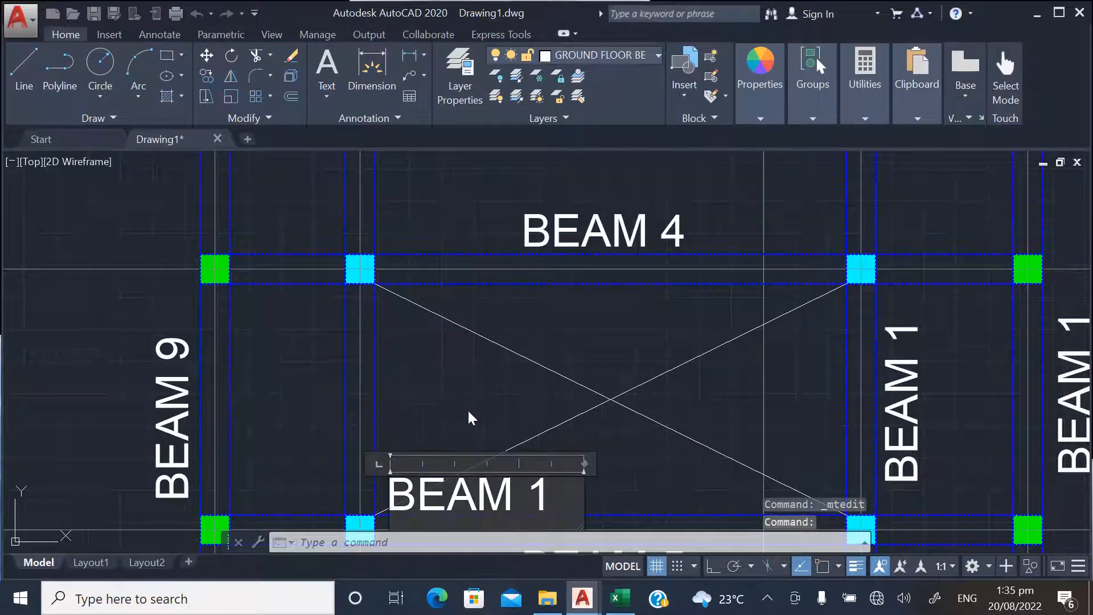
{"action": "scroll", "coordinate": [543, 477], "scroll_direction": "up", "scroll_amount": 3}
{"action": "double_click", "coordinate": [551, 477]}
{"action": "type", "text": "10"}
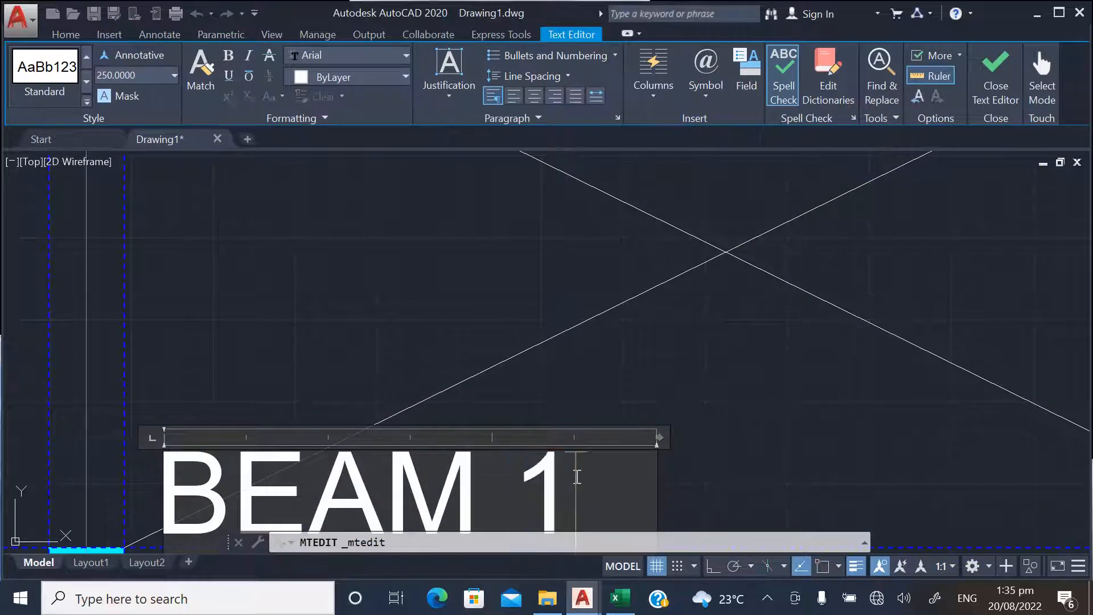
{"action": "left_click", "coordinate": [537, 378]}
{"action": "scroll", "coordinate": [455, 418], "scroll_direction": "down", "scroll_amount": 3}
Change the label of the vertical beam on the crossed bay's right edge to BEAM 11
{"action": "scroll", "coordinate": [561, 381], "scroll_direction": "up", "scroll_amount": 3}
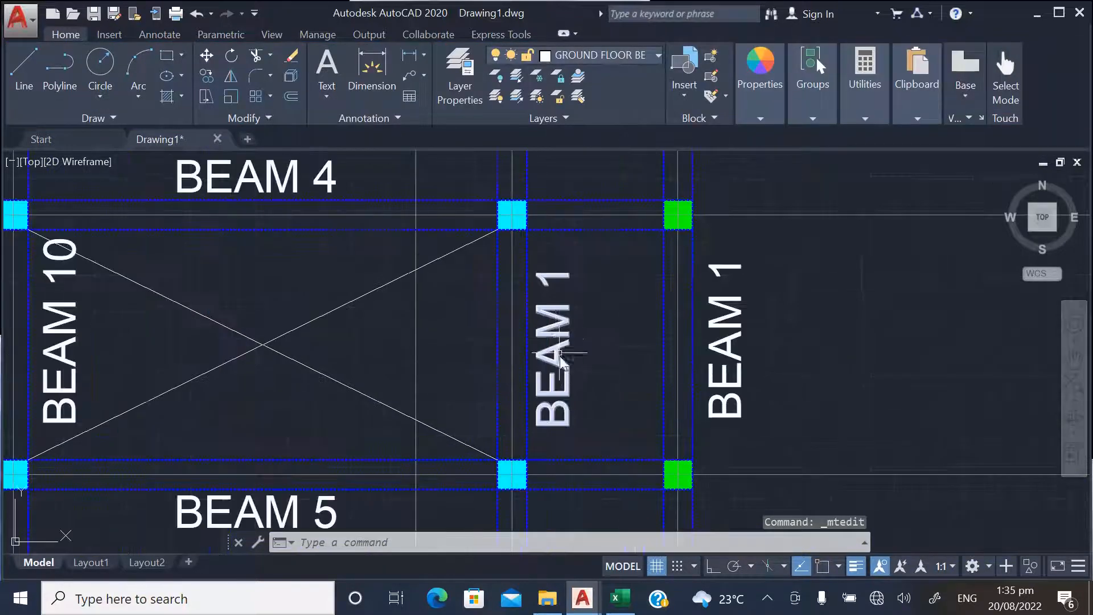
{"action": "double_click", "coordinate": [558, 337]}
{"action": "scroll", "coordinate": [594, 411], "scroll_direction": "up", "scroll_amount": 2}
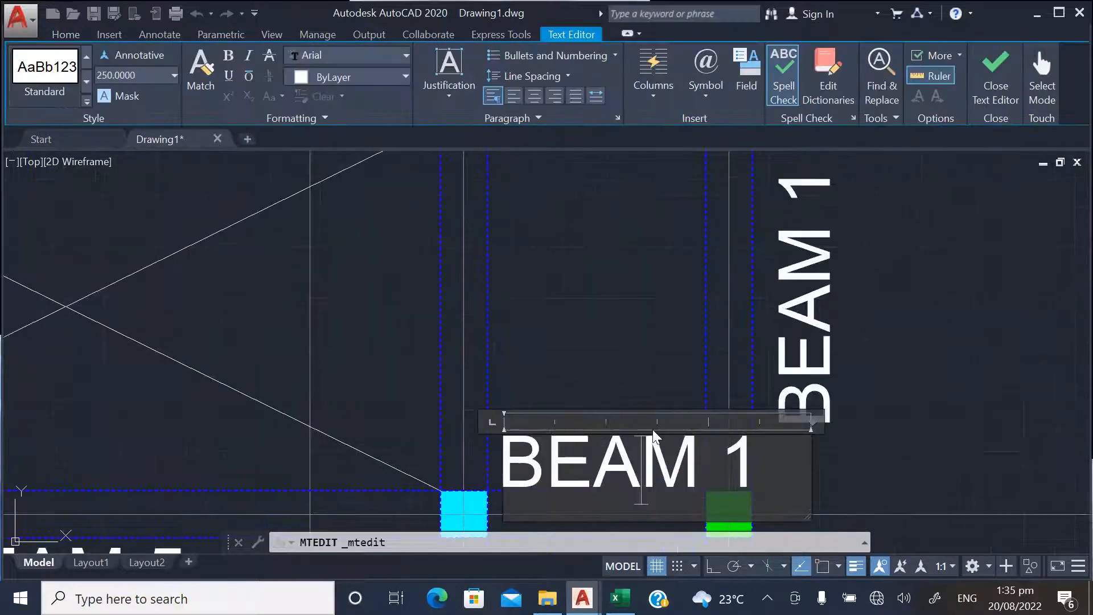
{"action": "type", "text": "1"}
{"action": "left_click", "coordinate": [444, 391]}
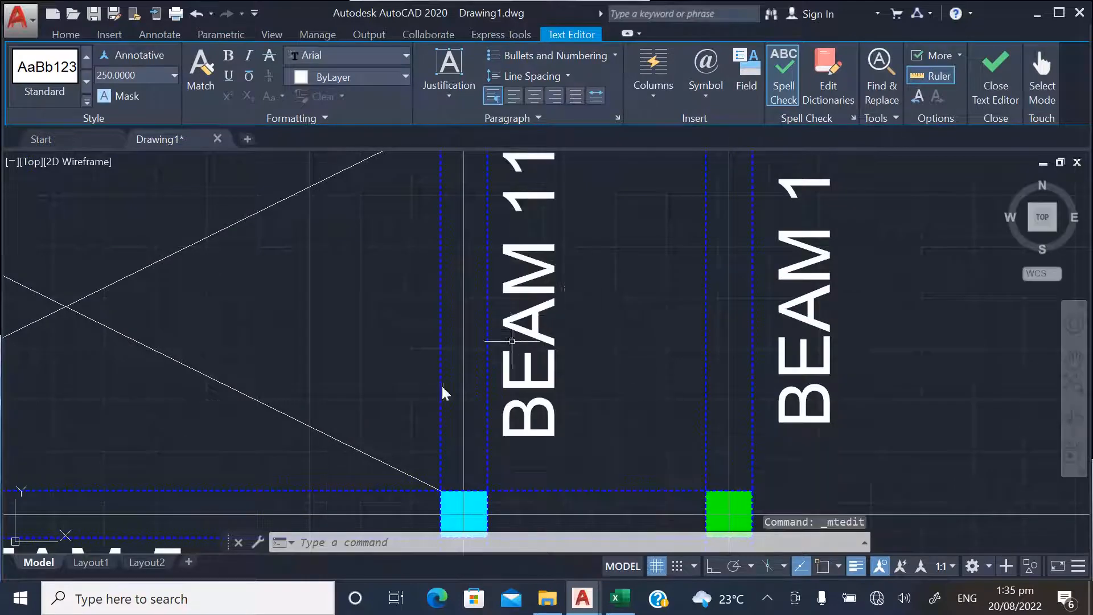
Change the label beside the rightmost vertical beam to BEAM 12
{"action": "scroll", "coordinate": [445, 391], "scroll_direction": "down", "scroll_amount": 3}
{"action": "double_click", "coordinate": [669, 321]}
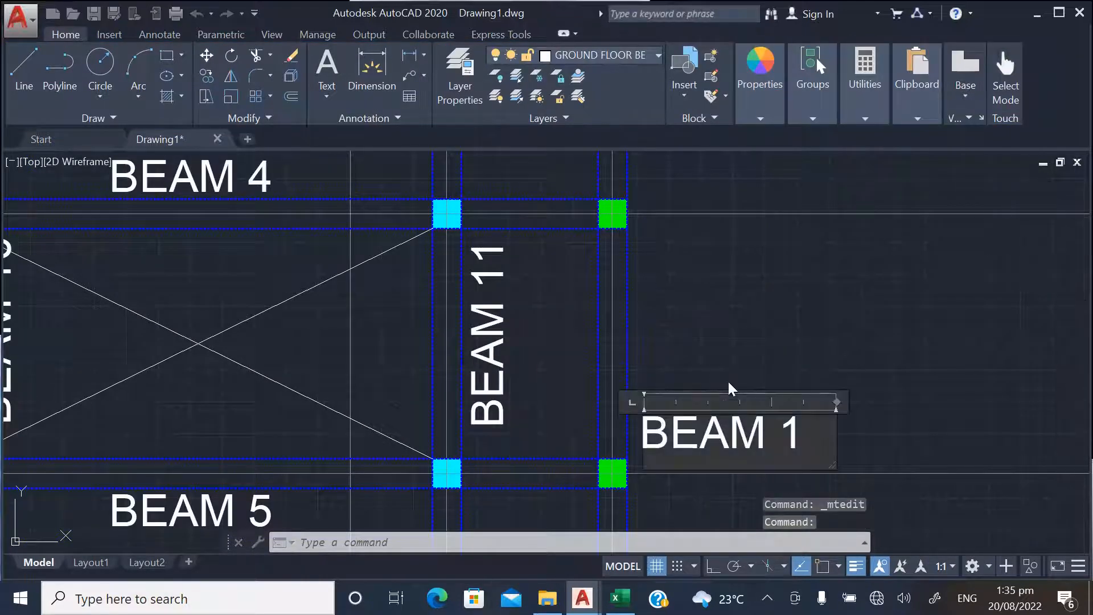
{"action": "scroll", "coordinate": [797, 431], "scroll_direction": "up", "scroll_amount": 2}
{"action": "type", "text": "2"}
{"action": "left_click", "coordinate": [799, 300]}
{"action": "scroll", "coordinate": [677, 464], "scroll_direction": "down", "scroll_amount": 6}
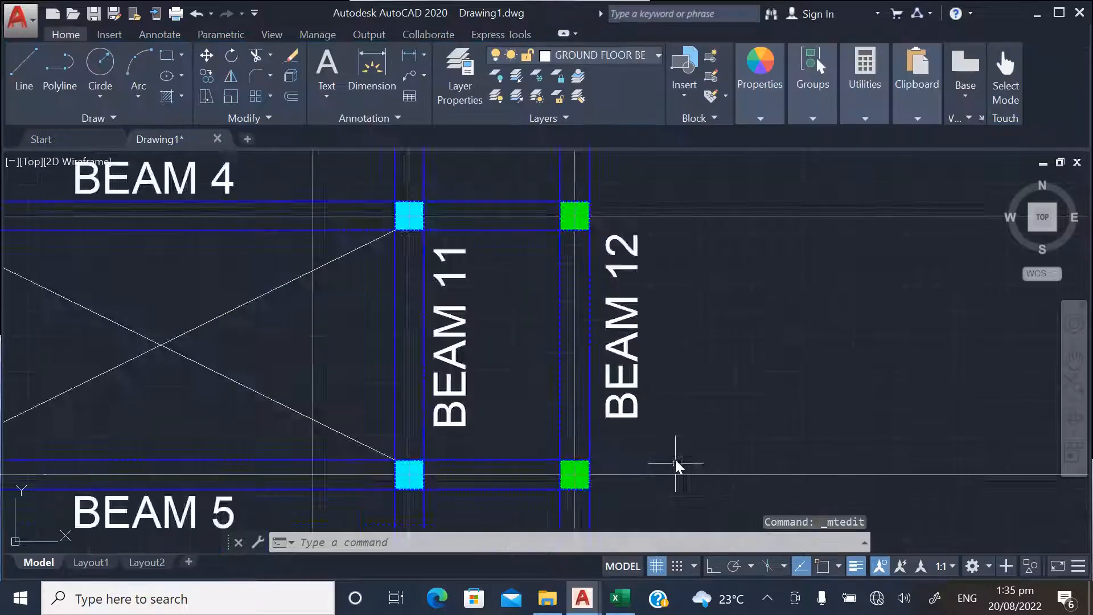
Delete the spare vertical BEAM 1 label left of the plan
{"action": "left_click", "coordinate": [287, 283]}
{"action": "left_click", "coordinate": [210, 262]}
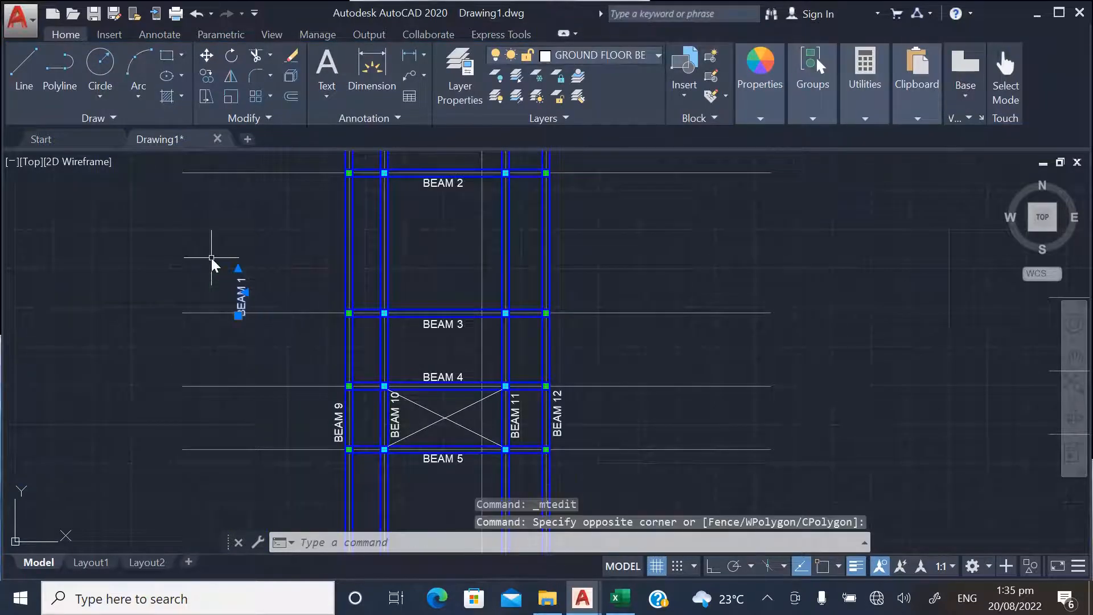
{"action": "key", "text": "Delete"}
Move the BEAM 9 label slightly upward along the leftmost beam to line it up with the other vertical labels
{"action": "scroll", "coordinate": [273, 408], "scroll_direction": "down", "scroll_amount": 3}
{"action": "scroll", "coordinate": [353, 407], "scroll_direction": "up", "scroll_amount": 2}
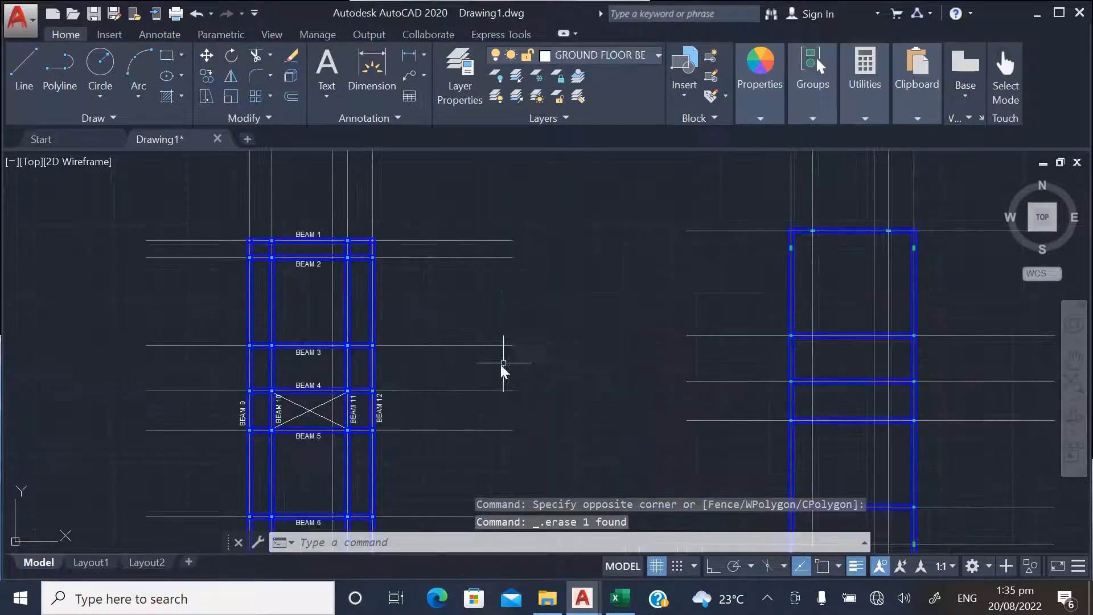
{"action": "scroll", "coordinate": [501, 324], "scroll_direction": "down", "scroll_amount": 2}
{"action": "scroll", "coordinate": [315, 377], "scroll_direction": "up", "scroll_amount": 4}
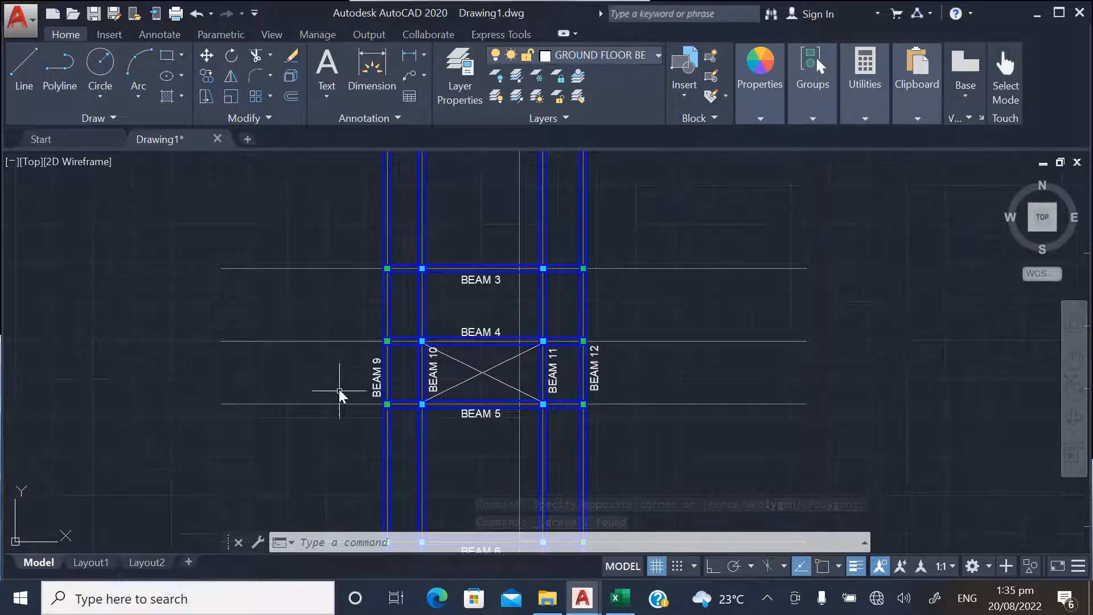
{"action": "scroll", "coordinate": [468, 408], "scroll_direction": "down", "scroll_amount": 2}
{"action": "scroll", "coordinate": [401, 408], "scroll_direction": "up", "scroll_amount": 4}
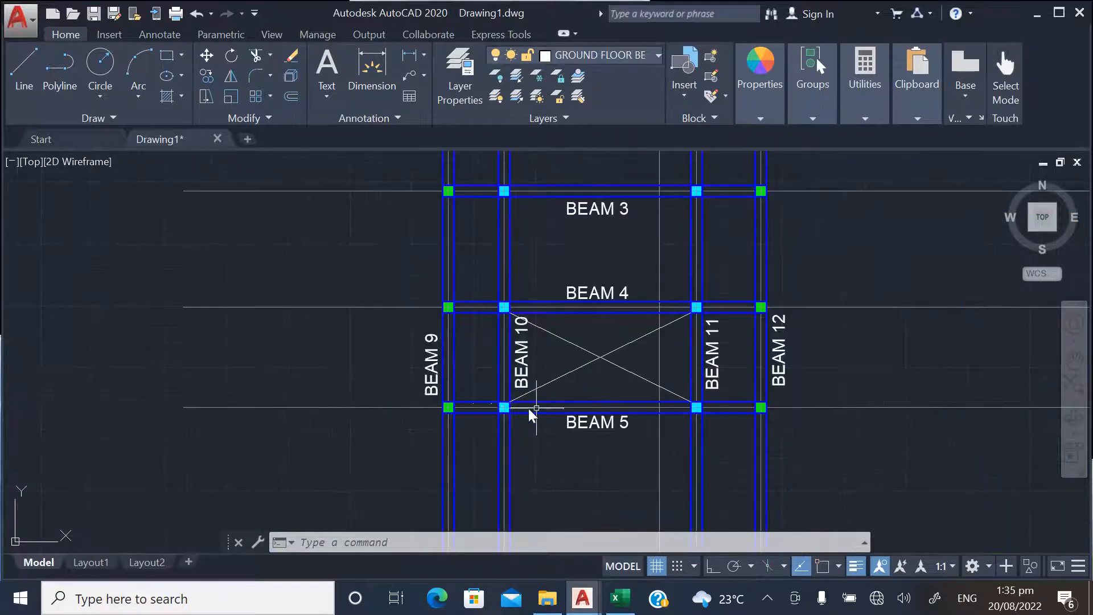
{"action": "left_click", "coordinate": [207, 55]}
{"action": "left_click", "coordinate": [422, 368]}
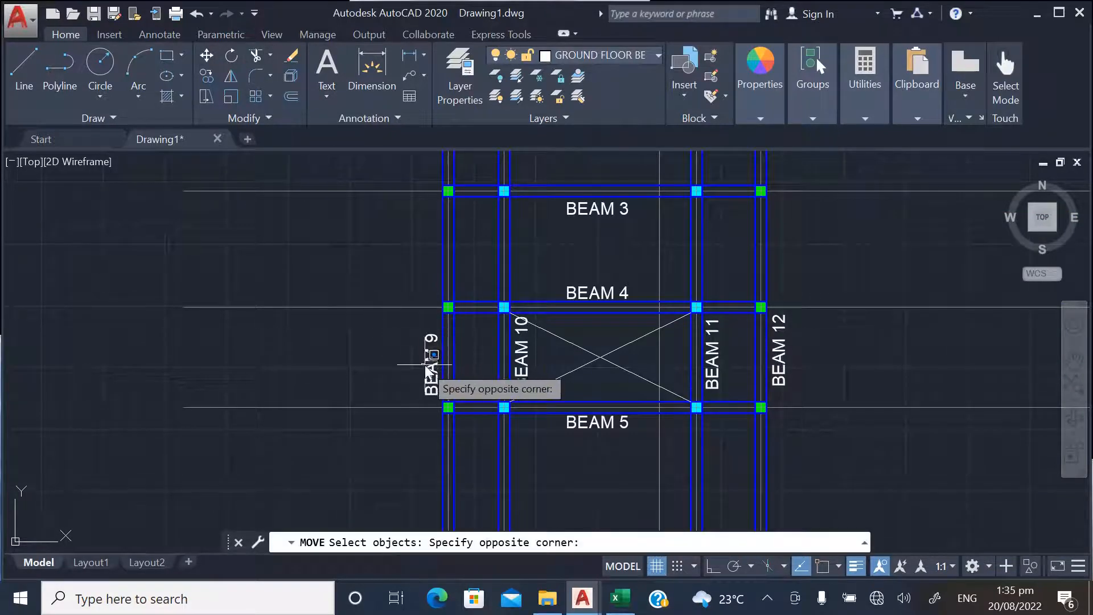
{"action": "left_click", "coordinate": [425, 376]}
{"action": "left_click", "coordinate": [430, 368]}
{"action": "right_click", "coordinate": [389, 370]}
{"action": "left_click", "coordinate": [380, 368]}
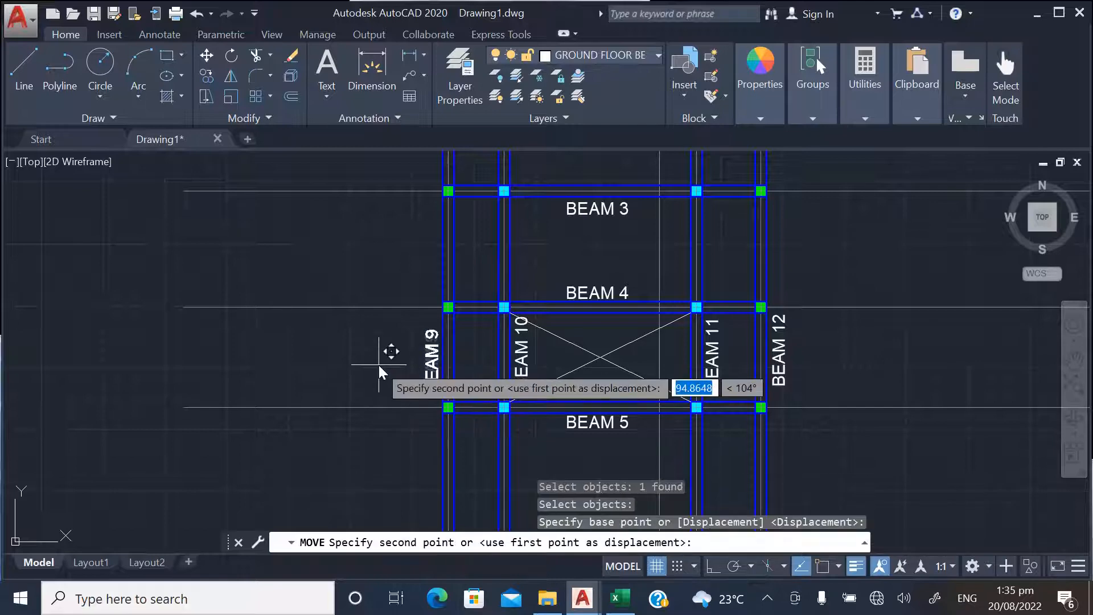
{"action": "left_click", "coordinate": [379, 360]}
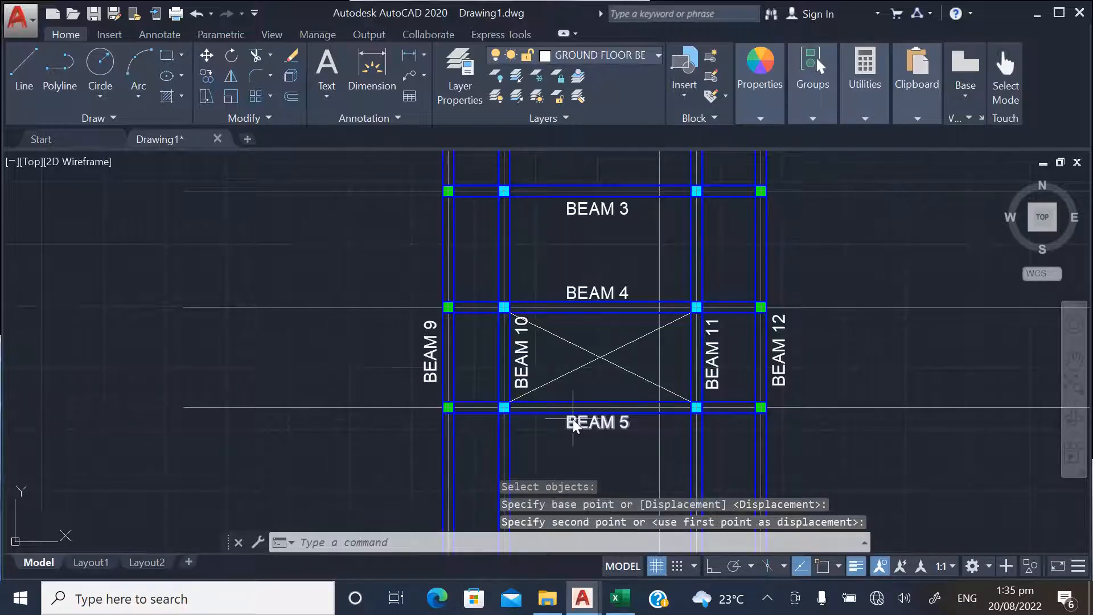
{"action": "scroll", "coordinate": [384, 439], "scroll_direction": "down", "scroll_amount": 4}
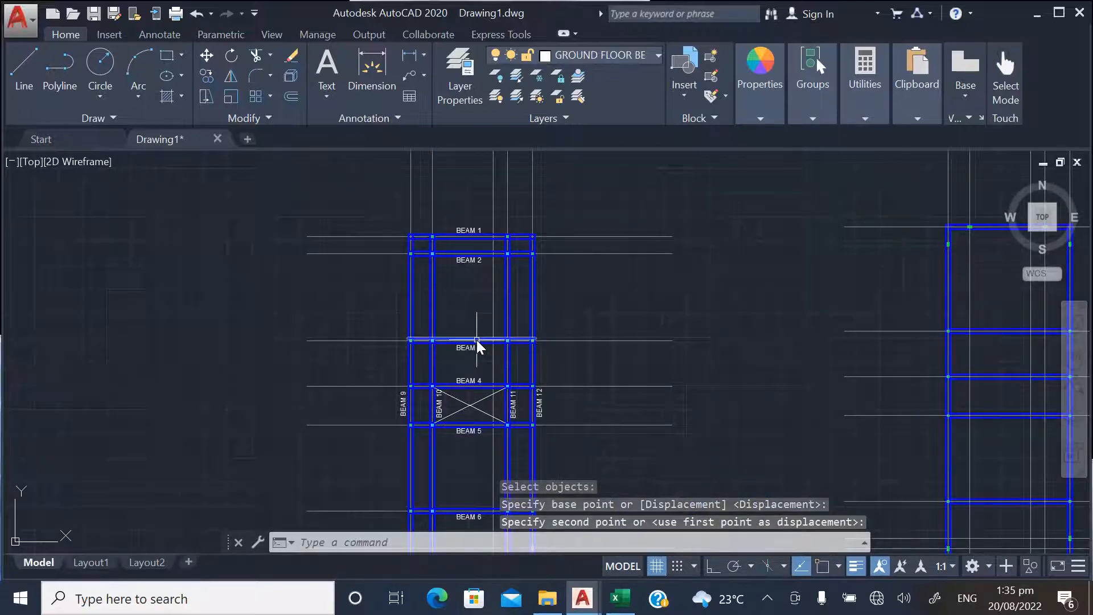
Examine the first plan's beam labels and the columns at the beam intersections
{"action": "mouse_move", "coordinate": [477, 340]}
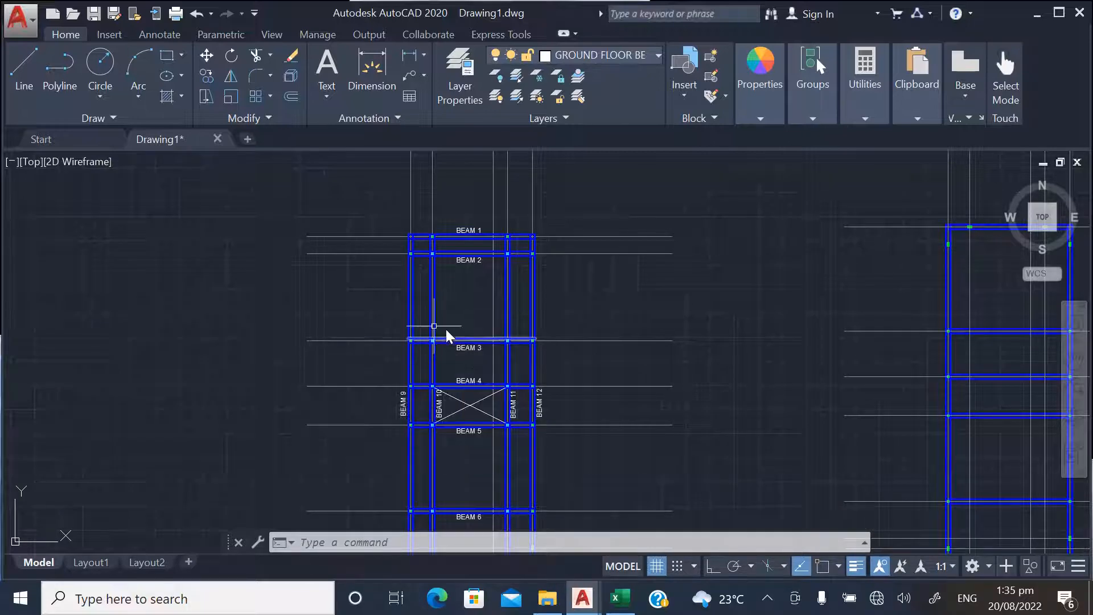
{"action": "scroll", "coordinate": [458, 244], "scroll_direction": "up", "scroll_amount": 2}
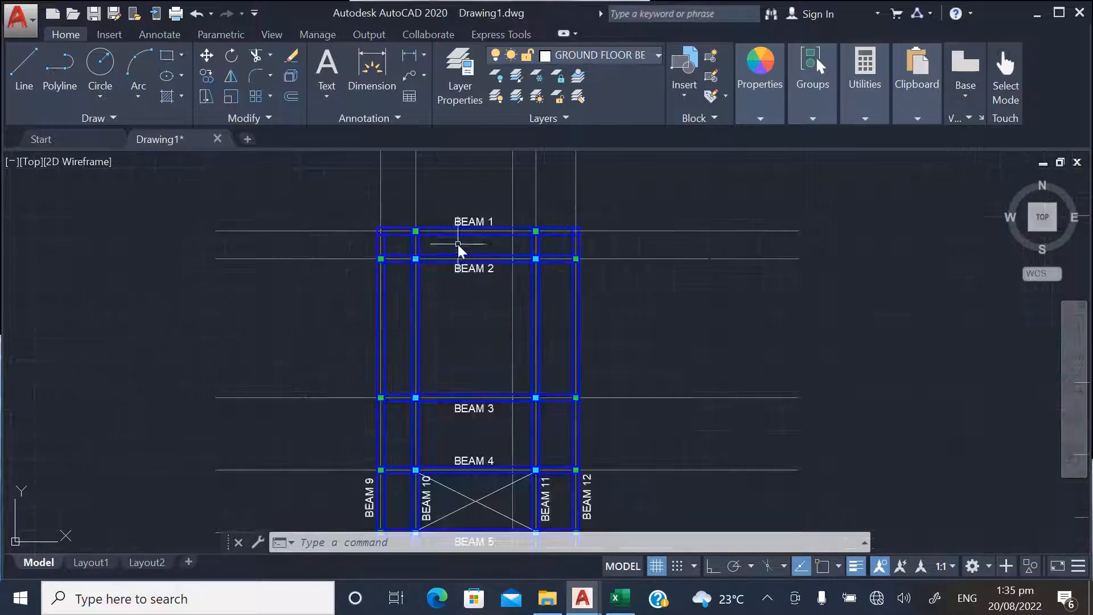
{"action": "scroll", "coordinate": [275, 215], "scroll_direction": "down", "scroll_amount": 2}
{"action": "scroll", "coordinate": [346, 411], "scroll_direction": "up", "scroll_amount": 2}
{"action": "scroll", "coordinate": [315, 382], "scroll_direction": "down", "scroll_amount": 2}
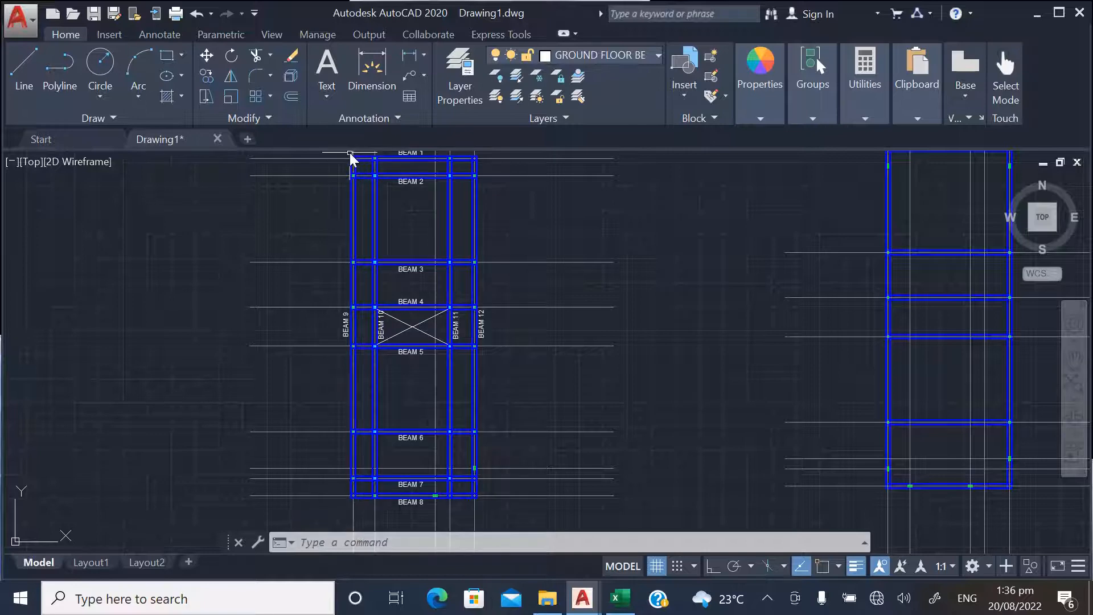
{"action": "scroll", "coordinate": [395, 463], "scroll_direction": "down", "scroll_amount": 2}
{"action": "scroll", "coordinate": [370, 327], "scroll_direction": "up", "scroll_amount": 2}
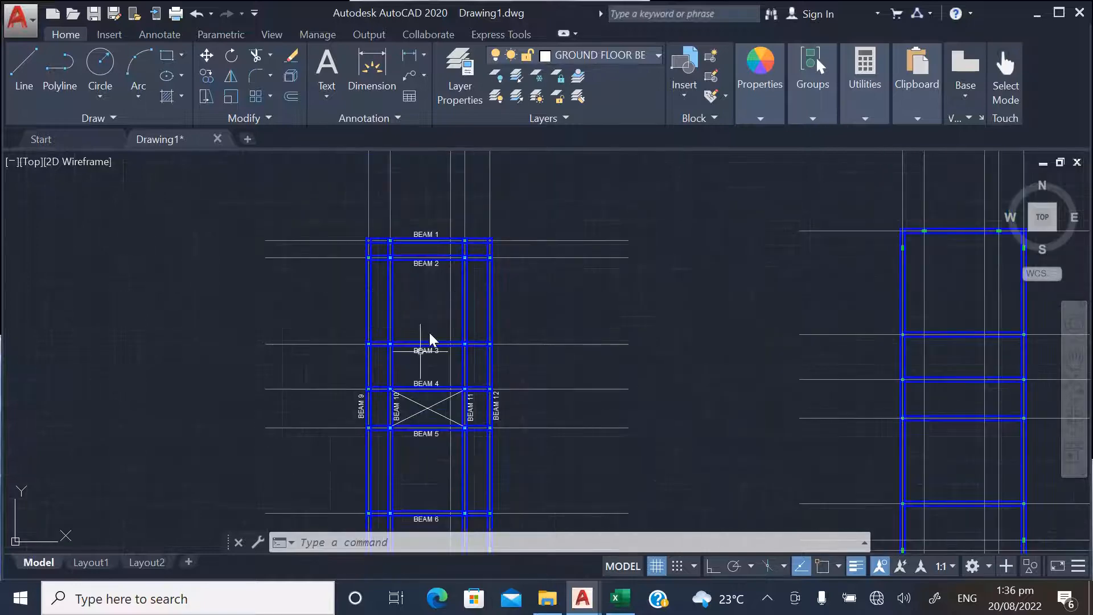
{"action": "scroll", "coordinate": [360, 401], "scroll_direction": "up", "scroll_amount": 2}
{"action": "scroll", "coordinate": [506, 443], "scroll_direction": "down", "scroll_amount": 2}
Copy the BEAM 1 label into the space between BEAM 1 and BEAM 2, near the bay's left column
{"action": "scroll", "coordinate": [408, 240], "scroll_direction": "up", "scroll_amount": 6}
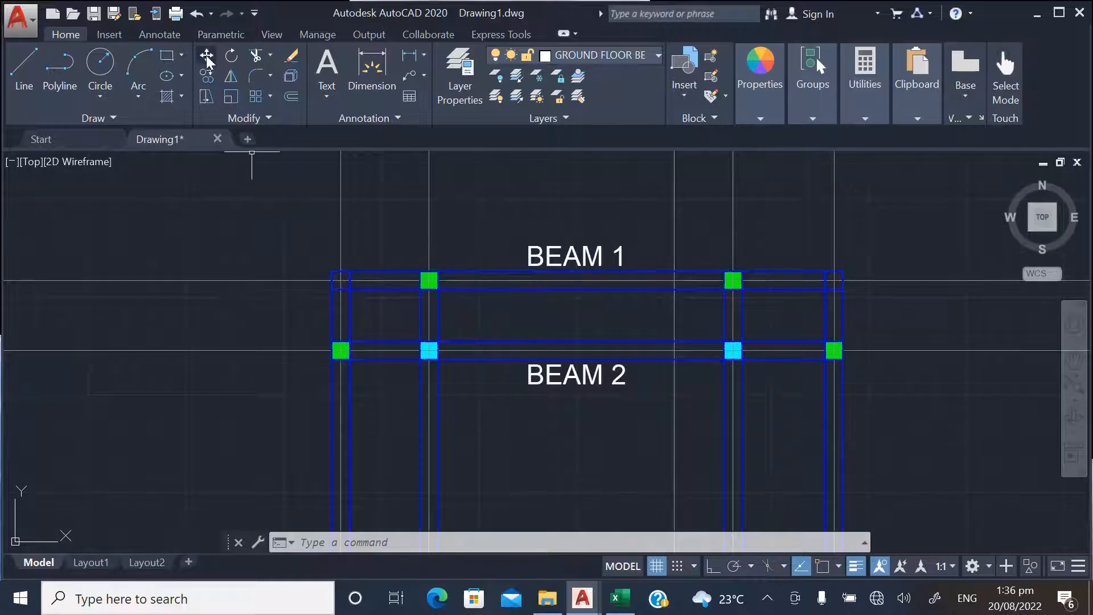
{"action": "left_click", "coordinate": [207, 77]}
{"action": "left_click", "coordinate": [603, 258]}
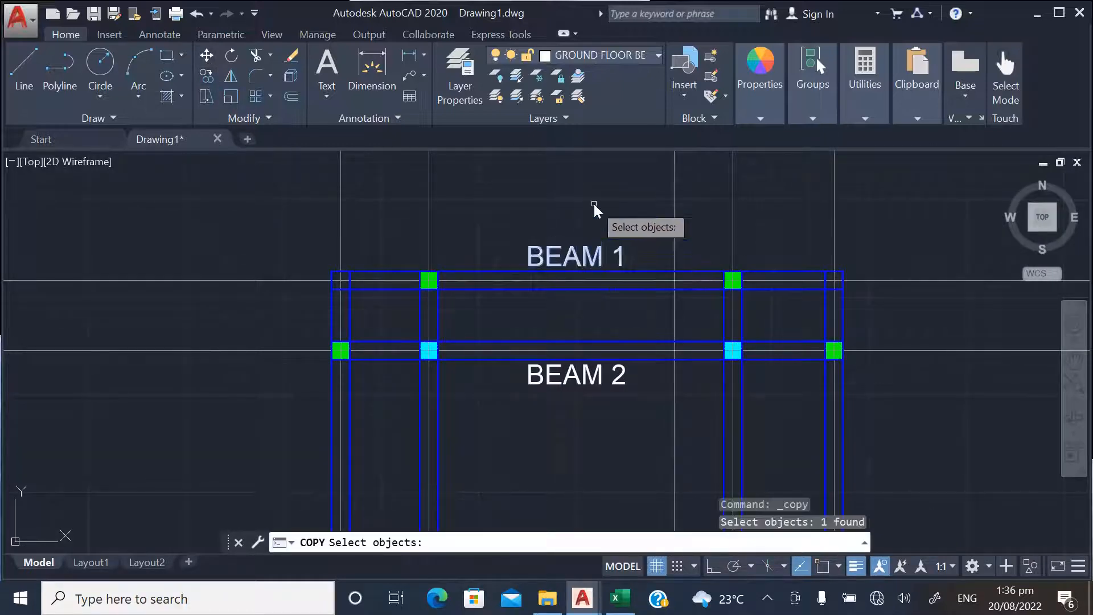
{"action": "key", "text": "Return"}
{"action": "left_click", "coordinate": [592, 203]}
{"action": "left_click", "coordinate": [523, 243]}
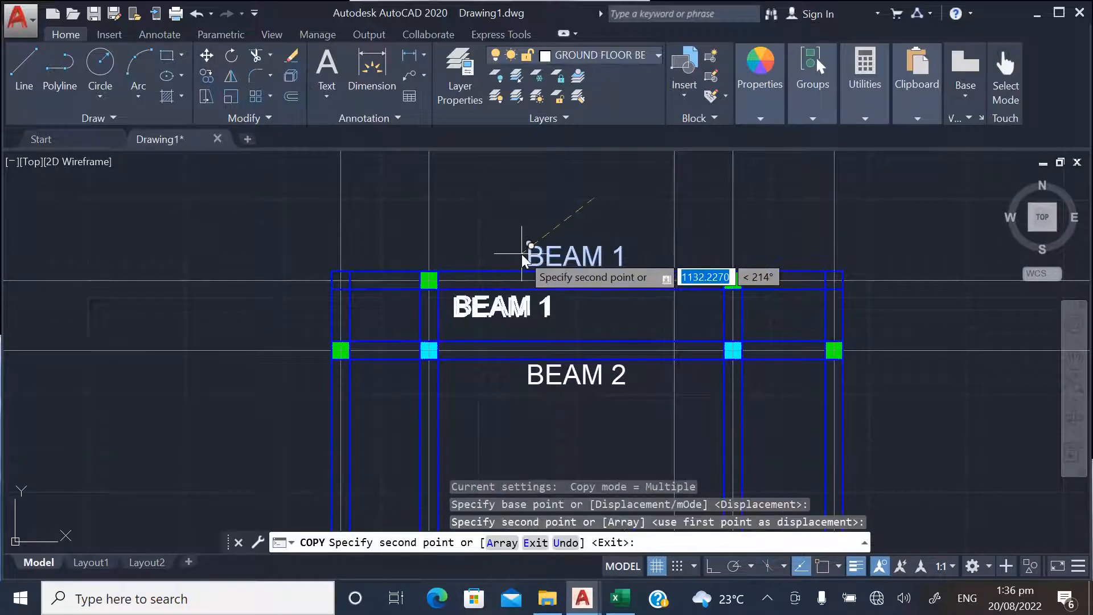
{"action": "key", "text": "Escape"}
Change the text of the copied label between BEAM 1 and BEAM 2 to C1
{"action": "double_click", "coordinate": [525, 316]}
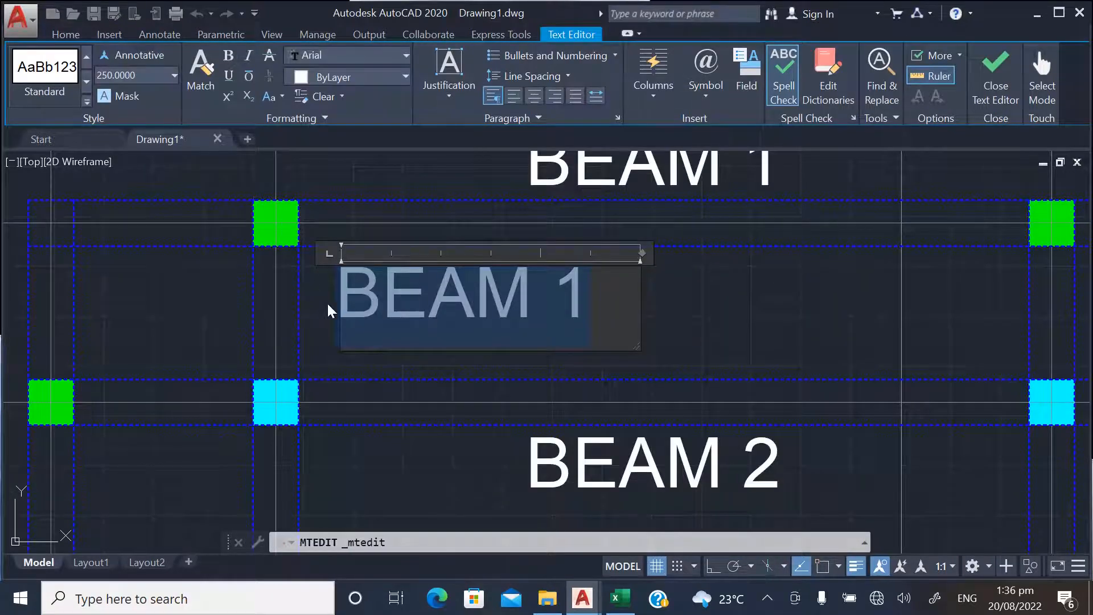
{"action": "type", "text": "C1"}
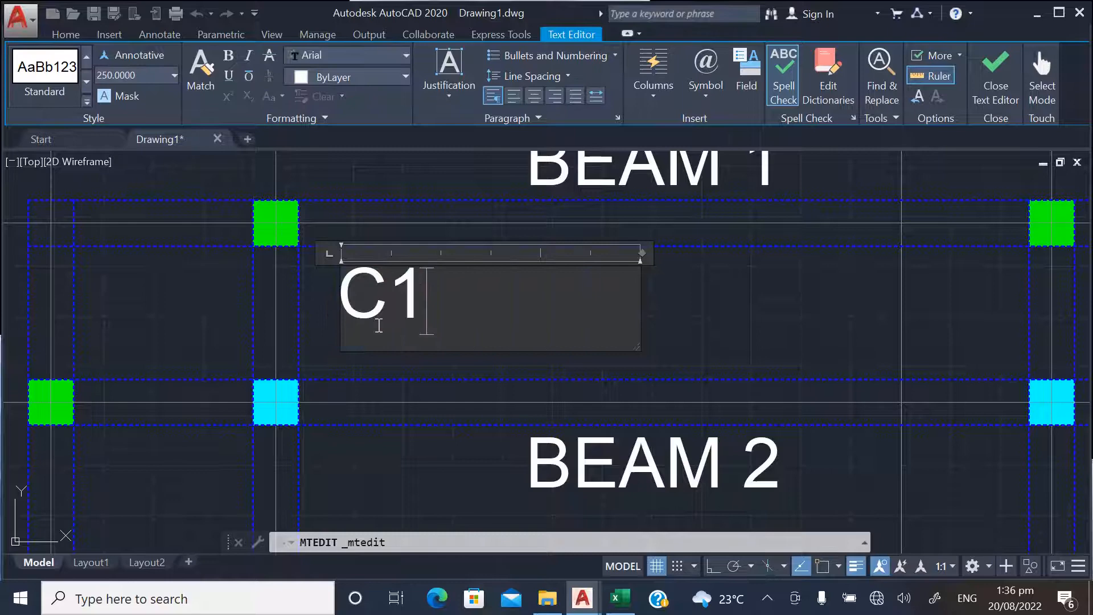
{"action": "left_click", "coordinate": [715, 324]}
Move the C1 label above the left green column on BEAM 1
{"action": "left_click", "coordinate": [207, 77]}
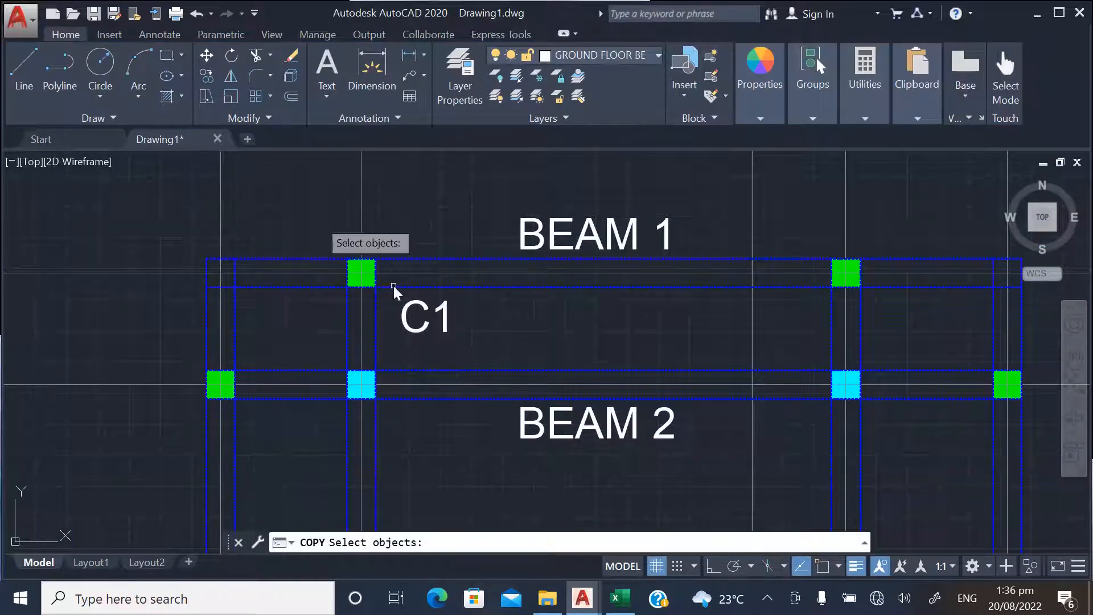
{"action": "left_click", "coordinate": [207, 56]}
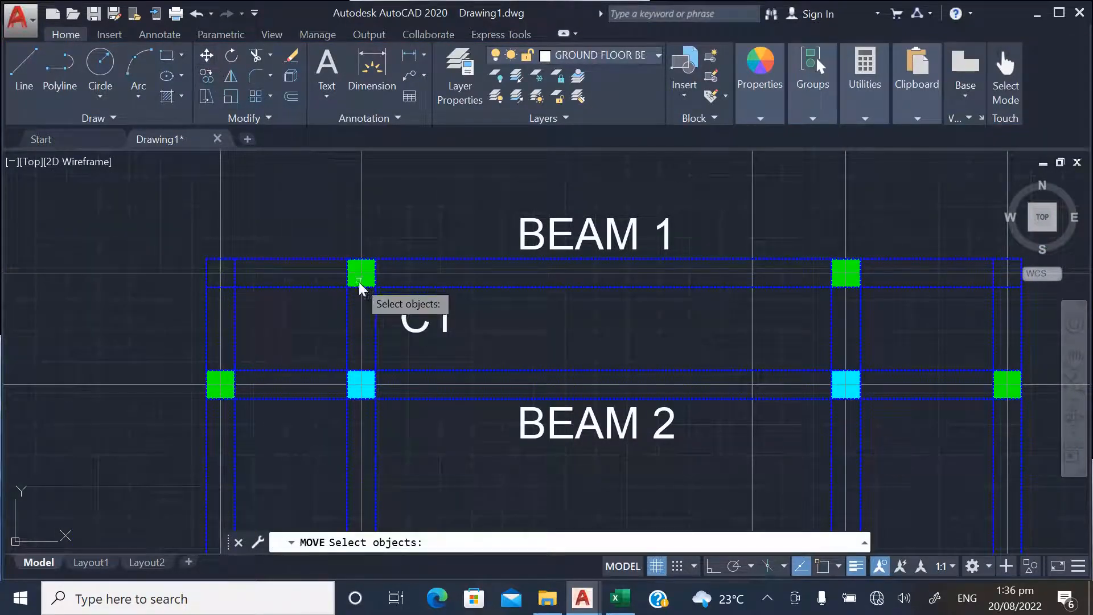
{"action": "left_click", "coordinate": [412, 321]}
{"action": "key", "text": "Return"}
{"action": "left_click", "coordinate": [526, 333]}
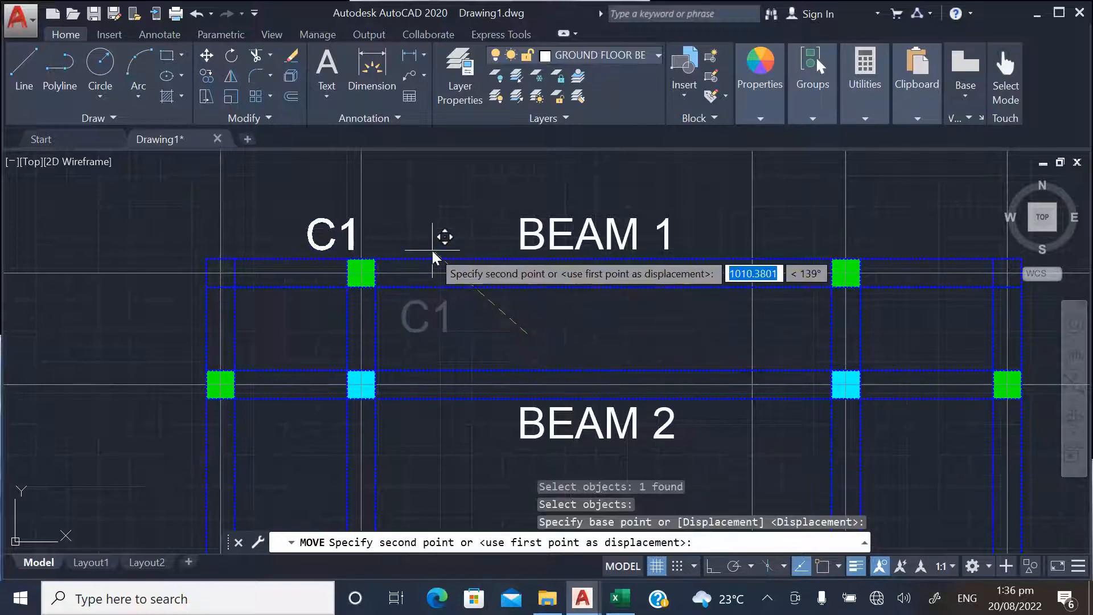
{"action": "left_click", "coordinate": [433, 250]}
{"action": "left_click", "coordinate": [208, 77]}
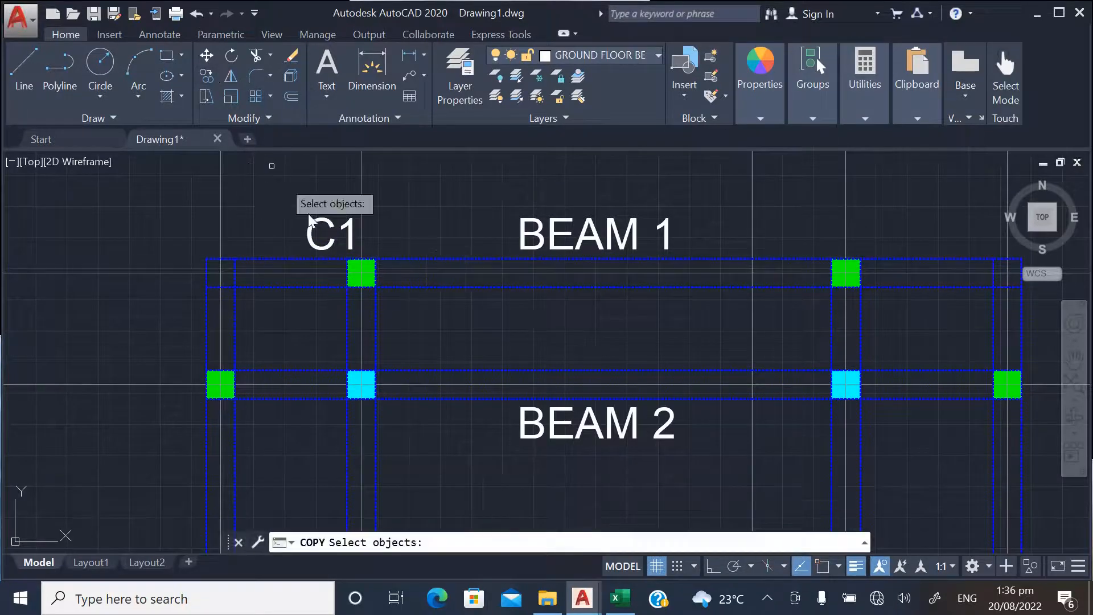
{"action": "left_click", "coordinate": [335, 233]}
{"action": "key", "text": "Return"}
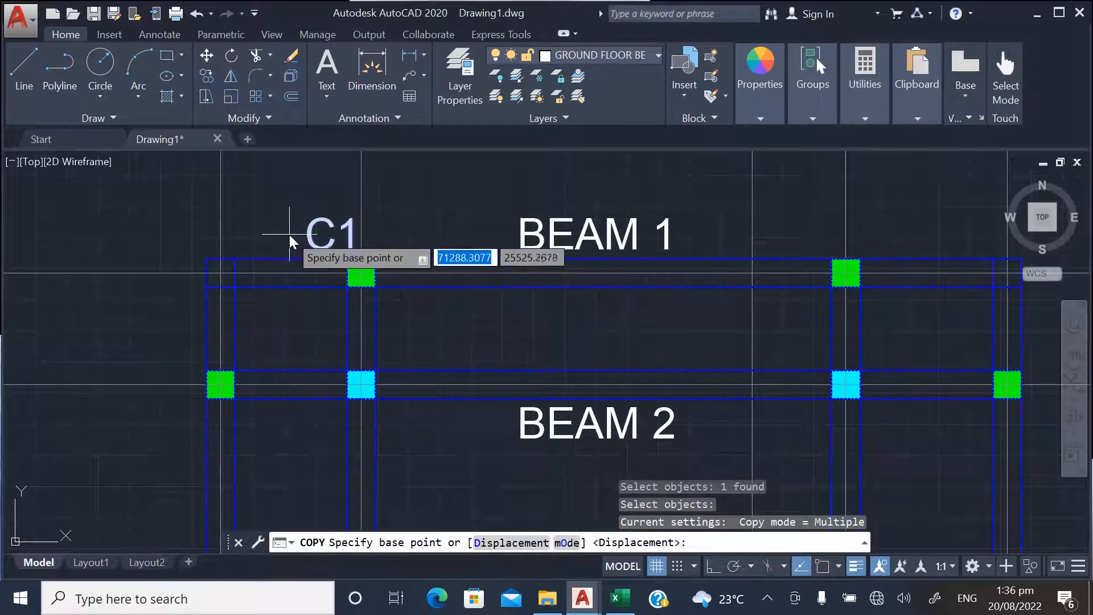
{"action": "key", "text": "Escape"}
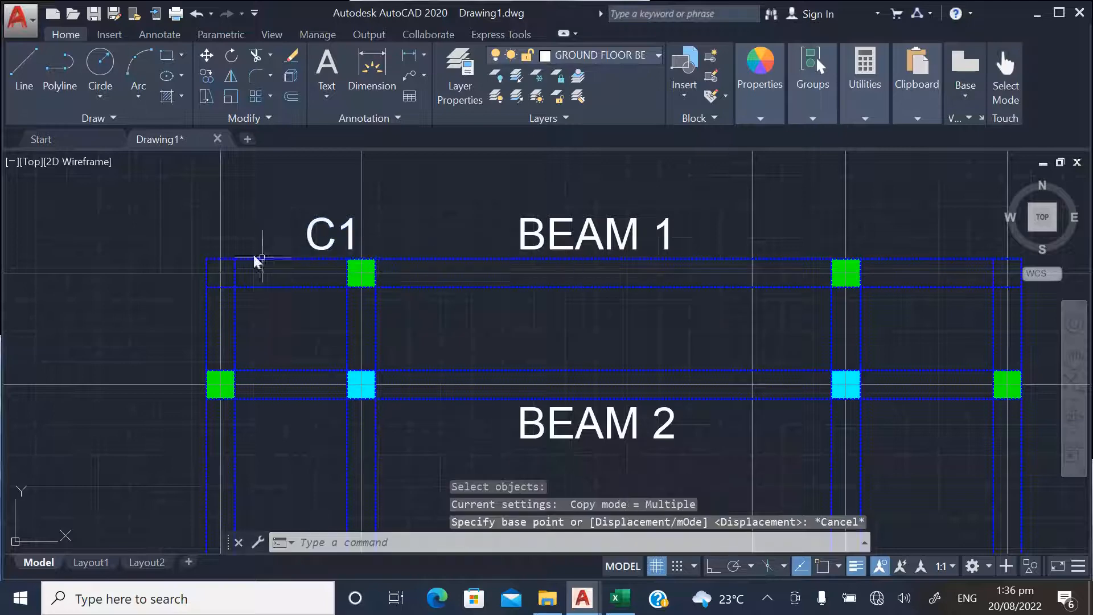
Move the C1 label to the lower right of the left cyan column on BEAM 2
{"action": "left_click", "coordinate": [208, 62]}
{"action": "left_click", "coordinate": [335, 234]}
{"action": "key", "text": "Return"}
{"action": "left_click", "coordinate": [335, 197]}
{"action": "scroll", "coordinate": [415, 379], "scroll_direction": "up", "scroll_amount": 2}
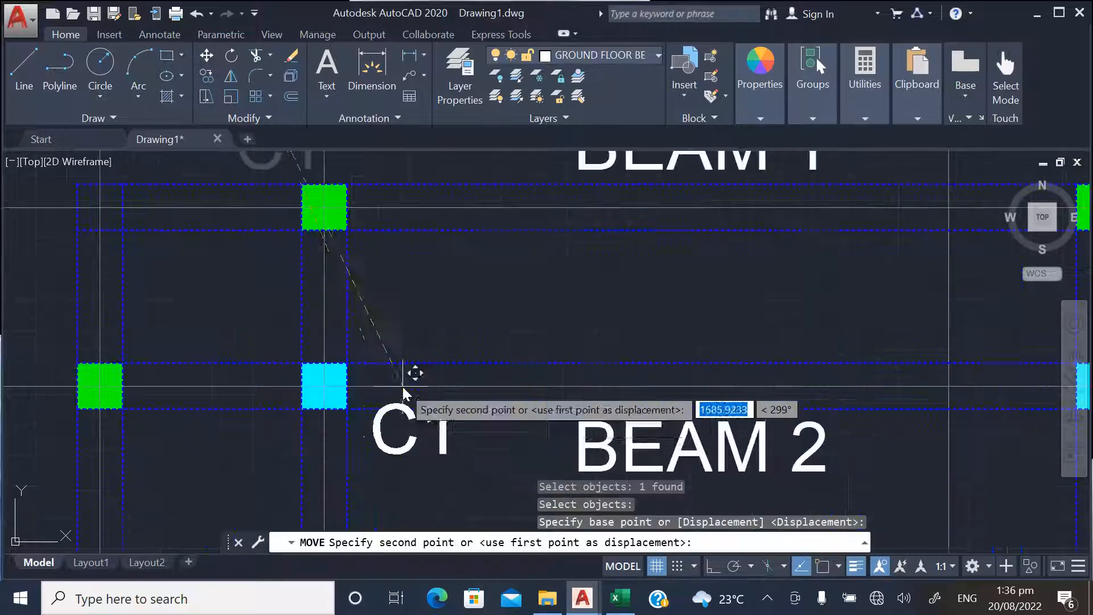
{"action": "left_click", "coordinate": [381, 401]}
{"action": "scroll", "coordinate": [286, 294], "scroll_direction": "down", "scroll_amount": 6}
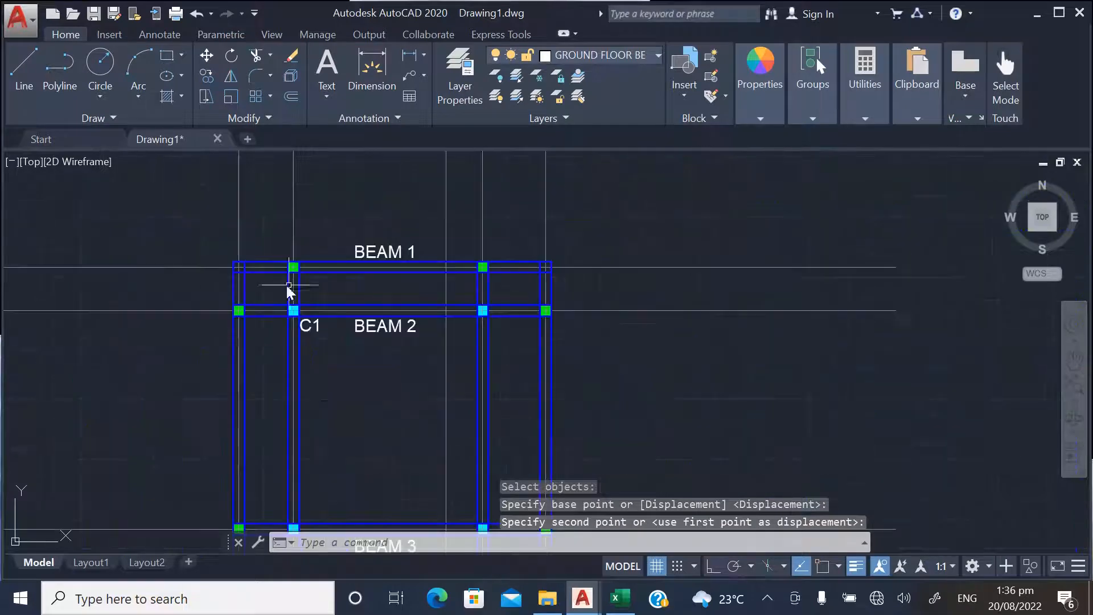
Copy the C1 label to the lower right of the right cyan column on BEAM 2
{"action": "scroll", "coordinate": [262, 314], "scroll_direction": "up", "scroll_amount": 2}
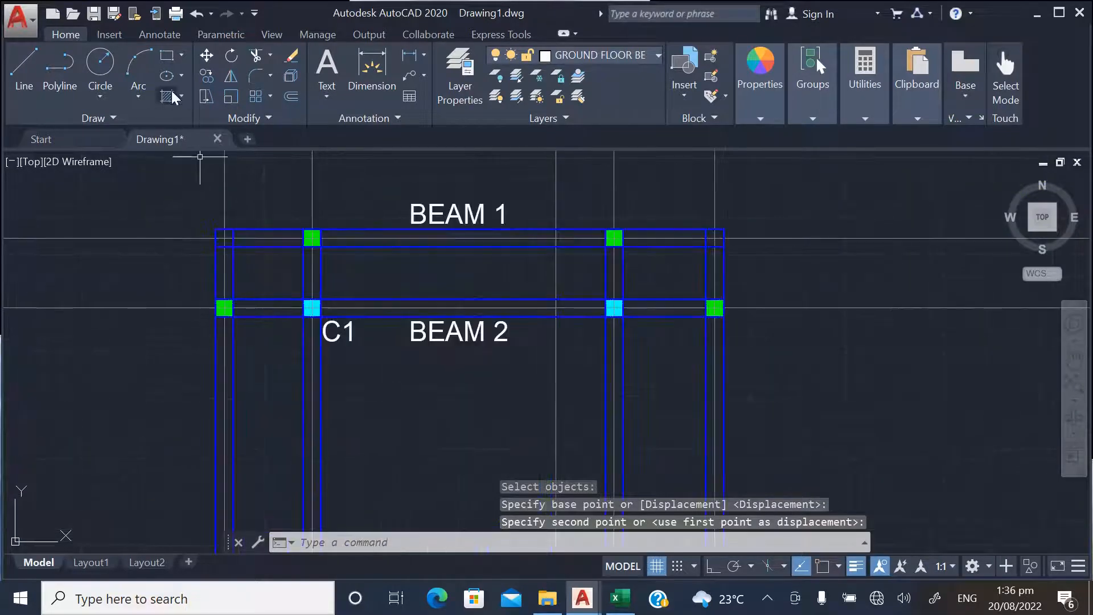
{"action": "left_click", "coordinate": [207, 76]}
{"action": "left_click", "coordinate": [334, 338]}
{"action": "key", "text": "Return"}
{"action": "left_click", "coordinate": [339, 345]}
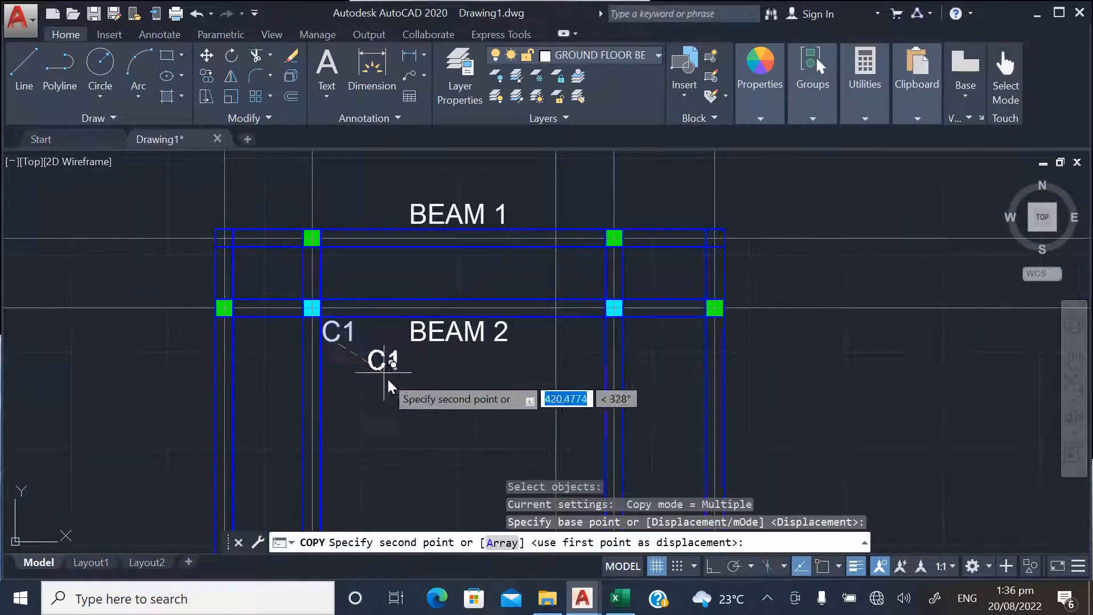
{"action": "scroll", "coordinate": [638, 347], "scroll_direction": "up", "scroll_amount": 4}
{"action": "left_click", "coordinate": [633, 279]}
{"action": "scroll", "coordinate": [573, 324], "scroll_direction": "down", "scroll_amount": 8}
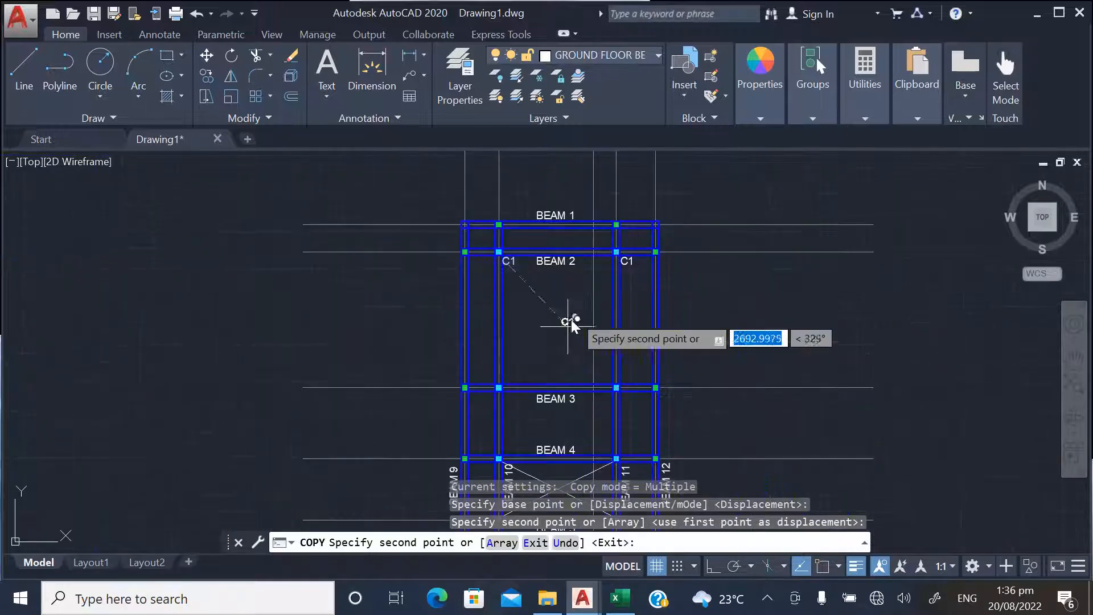
Place further C1 copies at the lower right of both cyan columns on BEAM 3
{"action": "scroll", "coordinate": [505, 408], "scroll_direction": "up", "scroll_amount": 6}
{"action": "left_click", "coordinate": [531, 391]}
{"action": "scroll", "coordinate": [364, 401], "scroll_direction": "down", "scroll_amount": 4}
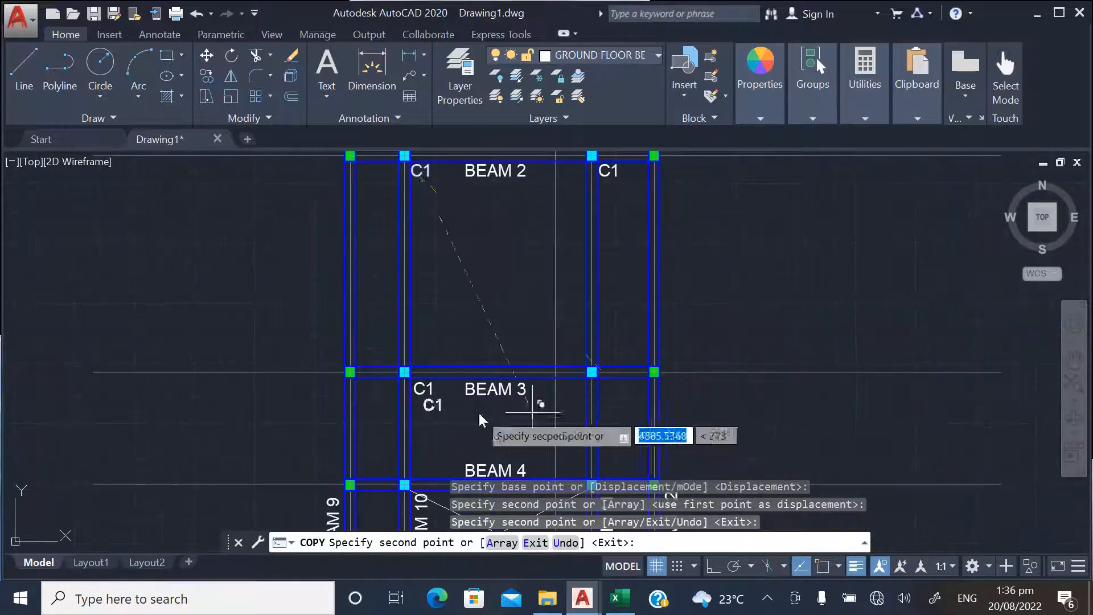
{"action": "scroll", "coordinate": [620, 405], "scroll_direction": "up", "scroll_amount": 5}
{"action": "left_click", "coordinate": [587, 373]}
{"action": "scroll", "coordinate": [546, 311], "scroll_direction": "down", "scroll_amount": 8}
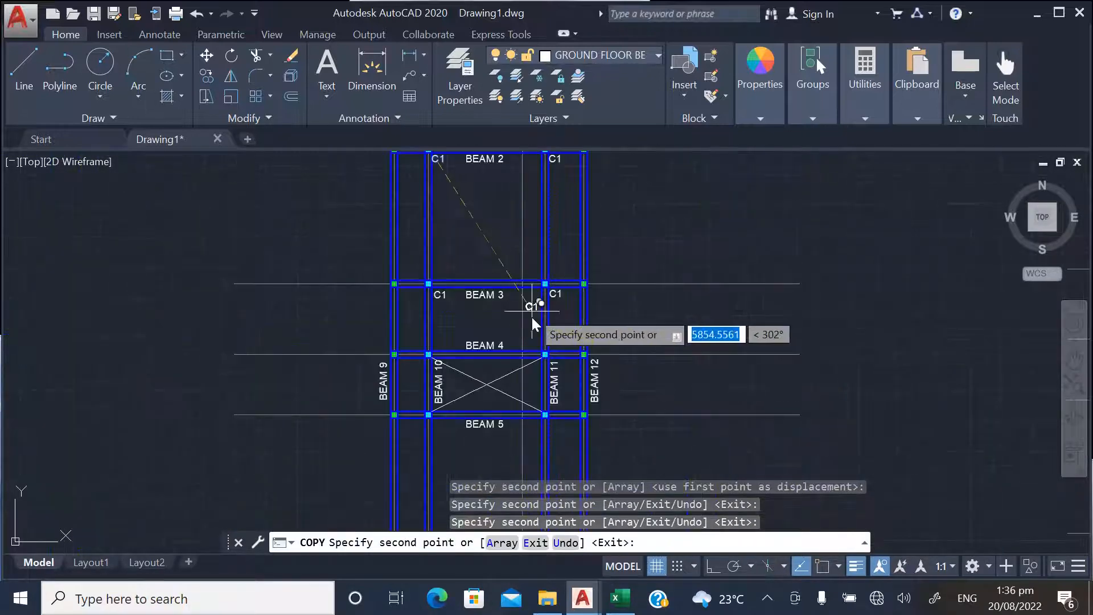
Place another C1 copy at the upper right of the left cyan column on BEAM 4
{"action": "scroll", "coordinate": [416, 364], "scroll_direction": "up", "scroll_amount": 10}
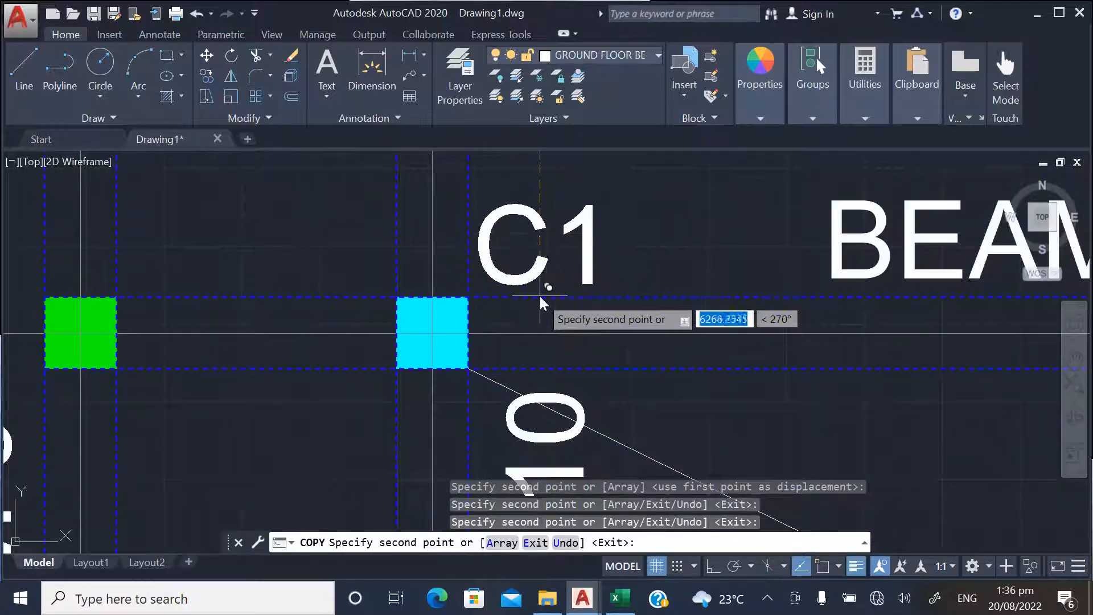
{"action": "scroll", "coordinate": [433, 351], "scroll_direction": "down", "scroll_amount": 2}
{"action": "key", "text": "Escape"}
Change the label at the left cyan column on BEAM 4 to C3
{"action": "scroll", "coordinate": [435, 363], "scroll_direction": "down", "scroll_amount": 4}
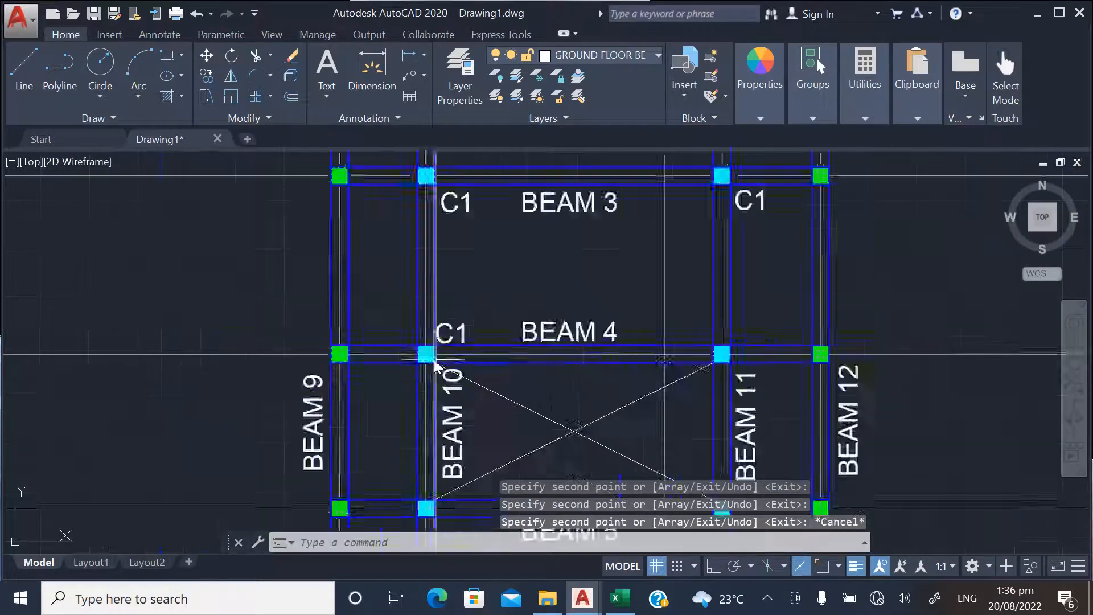
{"action": "scroll", "coordinate": [435, 361], "scroll_direction": "down", "scroll_amount": 4}
{"action": "scroll", "coordinate": [473, 320], "scroll_direction": "up", "scroll_amount": 6}
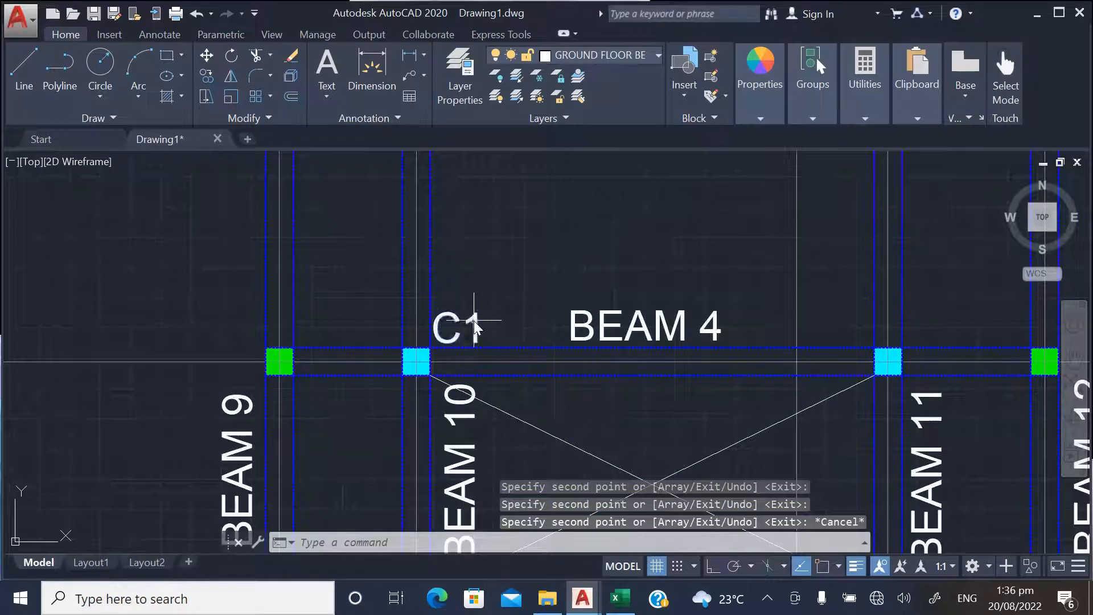
{"action": "double_click", "coordinate": [477, 320]}
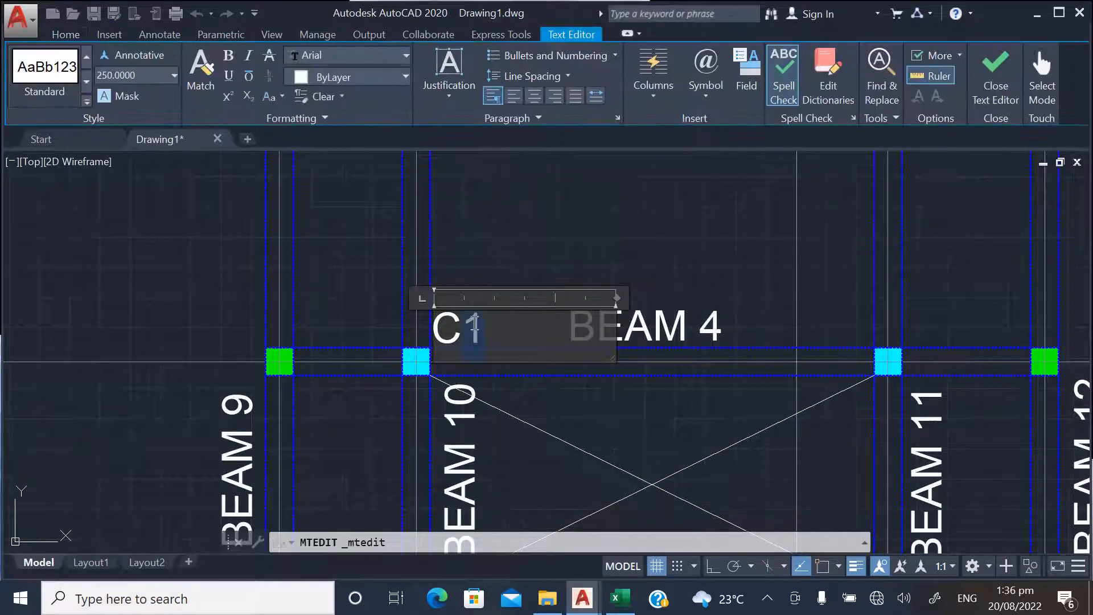
{"action": "type", "text": "3"}
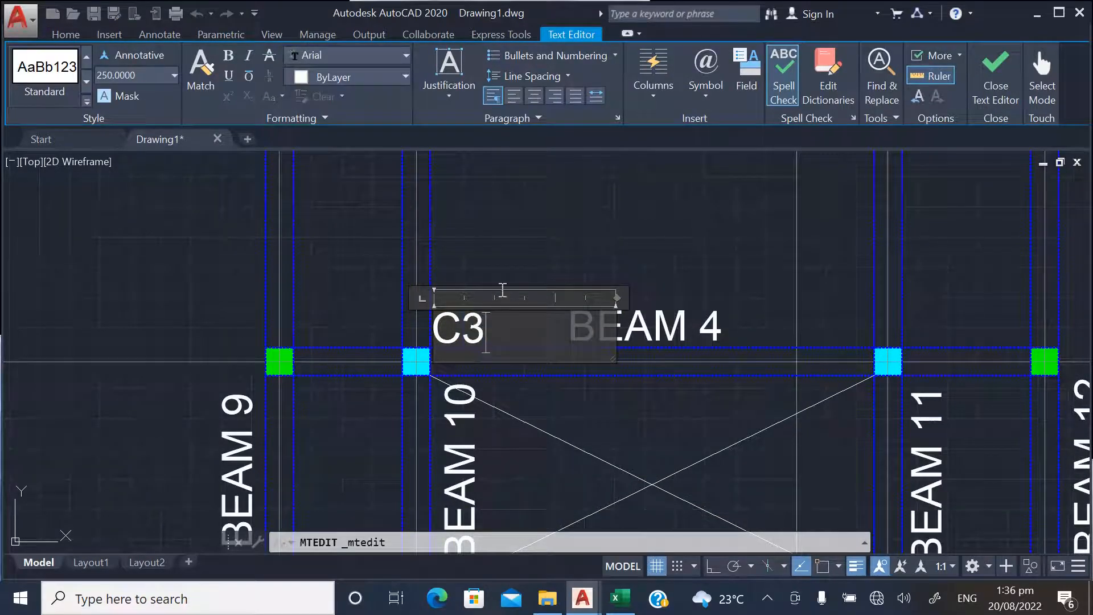
{"action": "left_click", "coordinate": [517, 237]}
Copy the C1 label on BEAM 2 to the lower left of the outer left green column
{"action": "scroll", "coordinate": [362, 459], "scroll_direction": "down", "scroll_amount": 4}
{"action": "scroll", "coordinate": [405, 425], "scroll_direction": "down", "scroll_amount": 1}
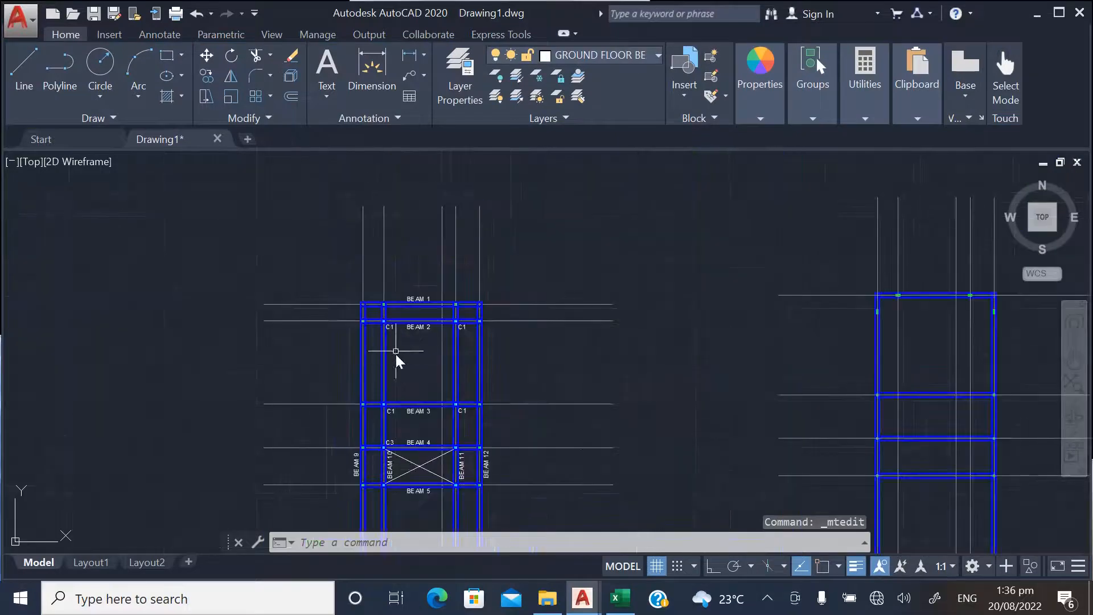
{"action": "scroll", "coordinate": [398, 357], "scroll_direction": "up", "scroll_amount": 5}
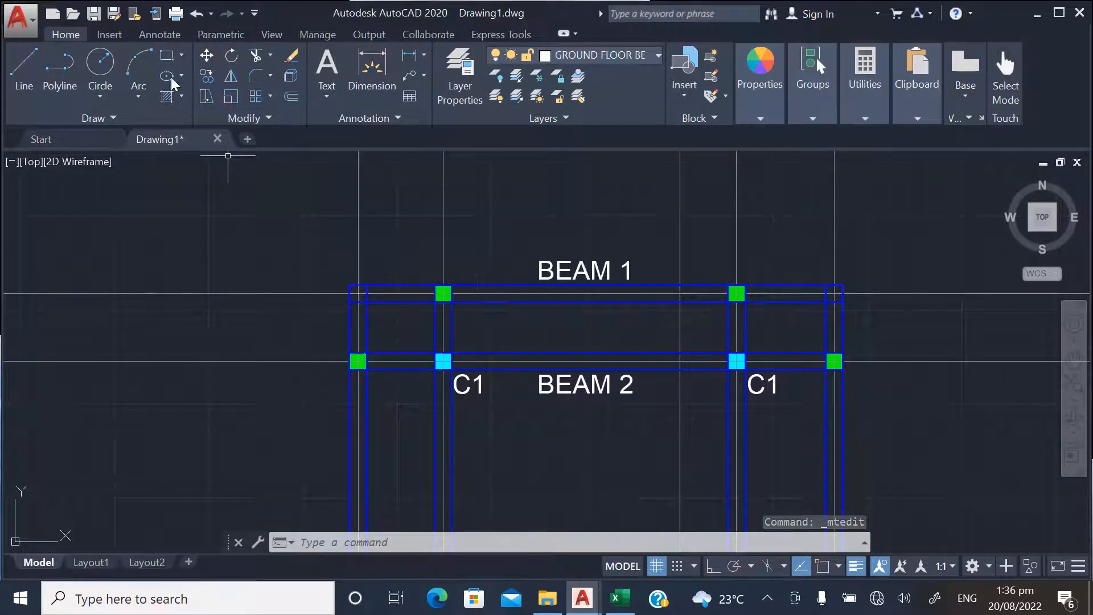
{"action": "left_click", "coordinate": [206, 76]}
{"action": "left_click", "coordinate": [482, 392]}
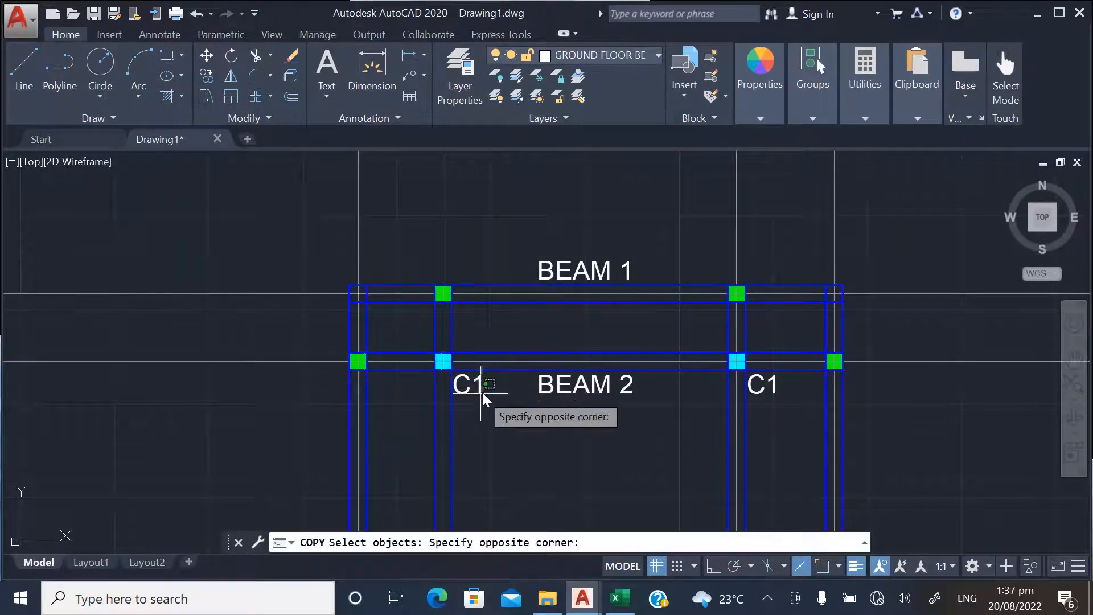
{"action": "left_click", "coordinate": [480, 388]}
{"action": "key", "text": "Return"}
{"action": "left_click", "coordinate": [504, 420]}
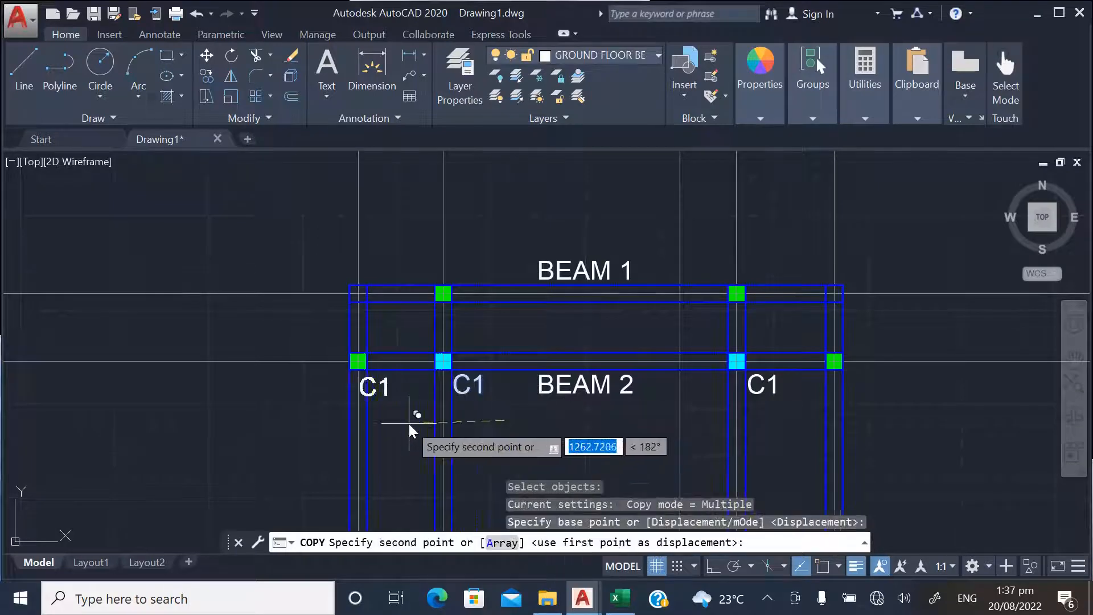
{"action": "scroll", "coordinate": [401, 421], "scroll_direction": "up", "scroll_amount": 2}
{"action": "left_click", "coordinate": [337, 411]}
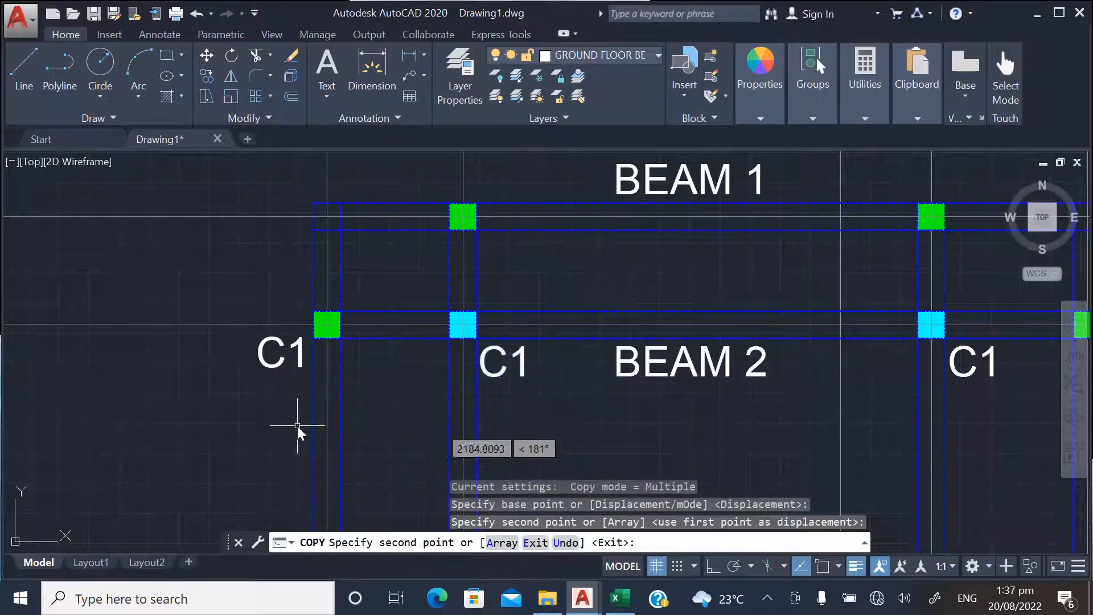
{"action": "key", "text": "Escape"}
Change the label beside the outer left green column on BEAM 2 to C2
{"action": "double_click", "coordinate": [297, 360]}
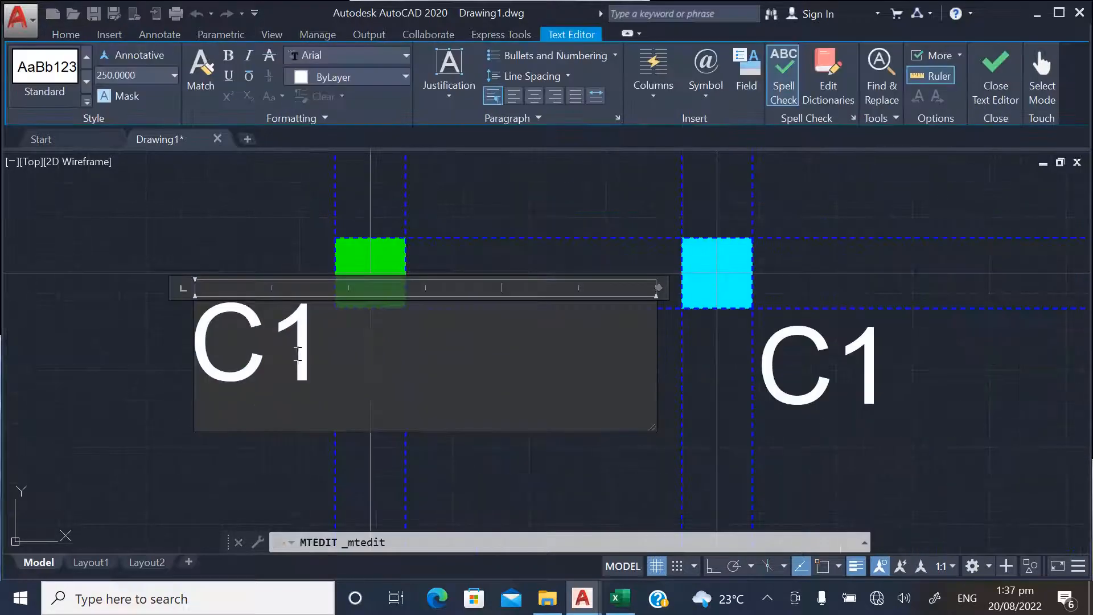
{"action": "type", "text": "2"}
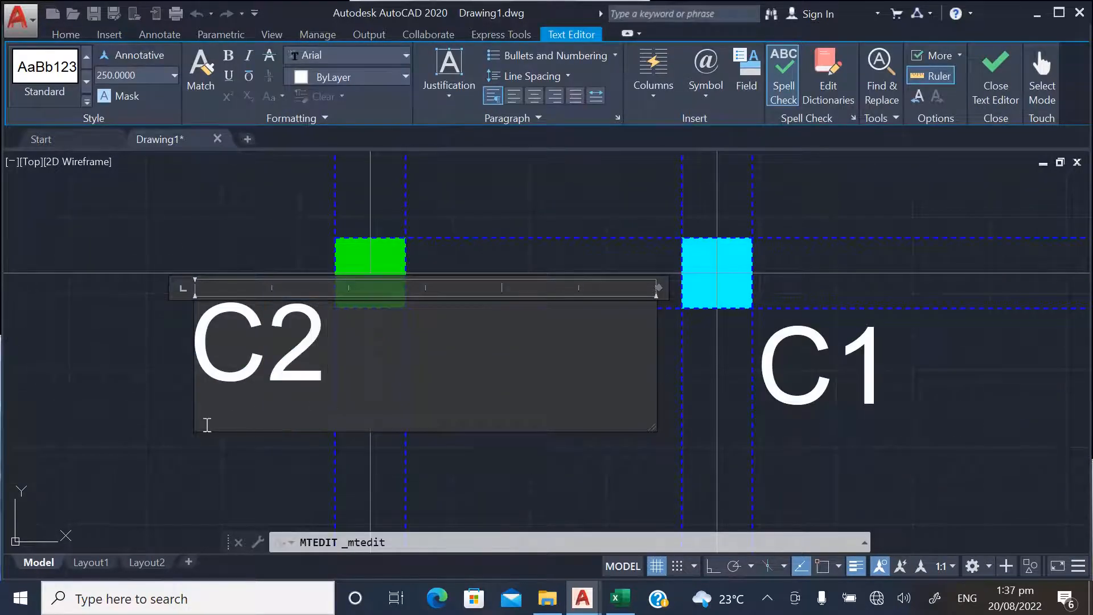
{"action": "scroll", "coordinate": [171, 416], "scroll_direction": "down", "scroll_amount": 3}
{"action": "left_click", "coordinate": [378, 292]}
{"action": "scroll", "coordinate": [394, 310], "scroll_direction": "down", "scroll_amount": 5}
{"action": "scroll", "coordinate": [407, 316], "scroll_direction": "up", "scroll_amount": 8}
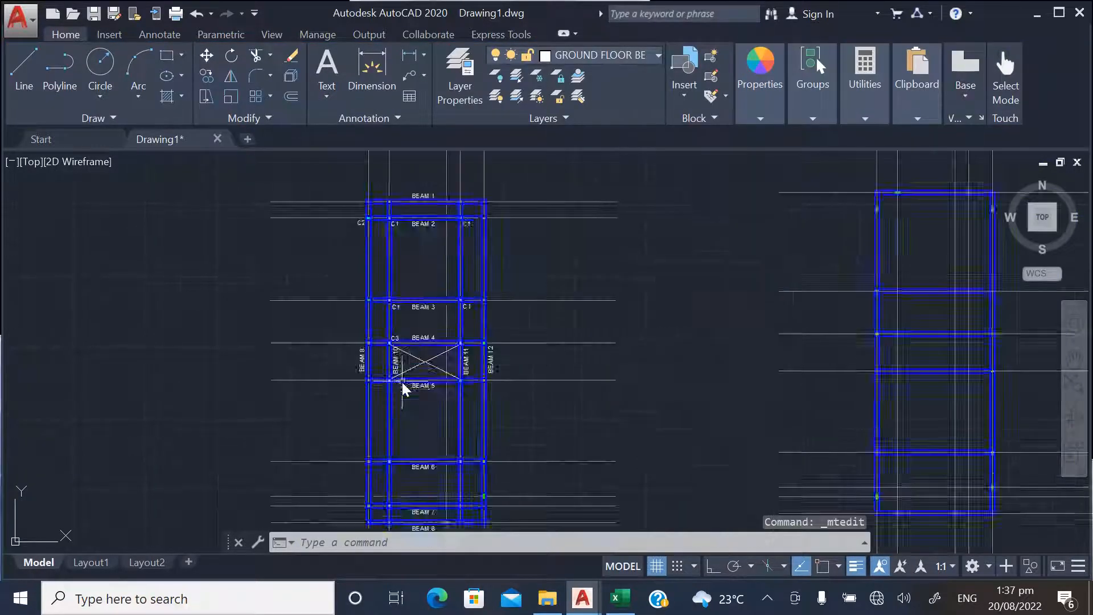
Copy the C3 label at the left cyan column on BEAM 4 to the upper right of the right cyan column
{"action": "scroll", "coordinate": [407, 316], "scroll_direction": "down", "scroll_amount": 2}
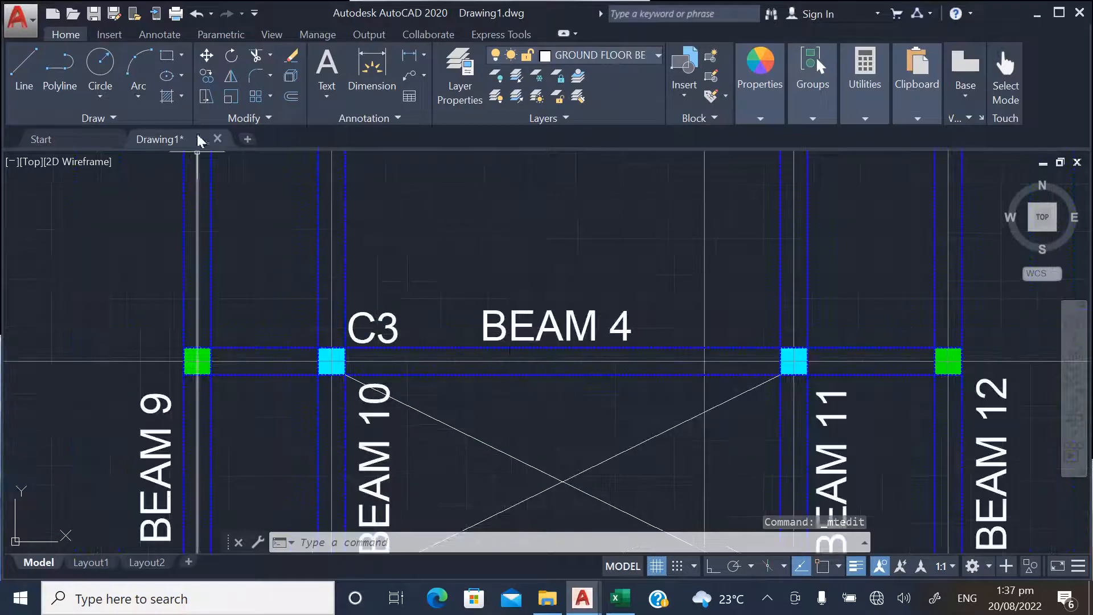
{"action": "left_click", "coordinate": [206, 75]}
{"action": "left_click", "coordinate": [367, 326]}
{"action": "key", "text": "Return"}
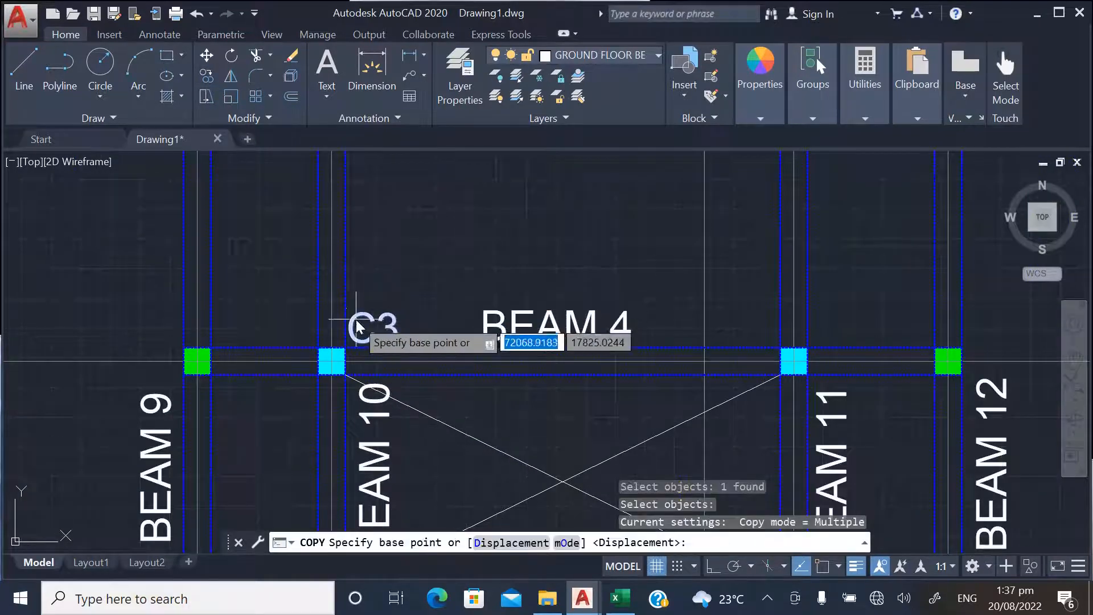
{"action": "left_click", "coordinate": [364, 329]}
{"action": "scroll", "coordinate": [399, 367], "scroll_direction": "down", "scroll_amount": 3}
{"action": "scroll", "coordinate": [434, 355], "scroll_direction": "up", "scroll_amount": 5}
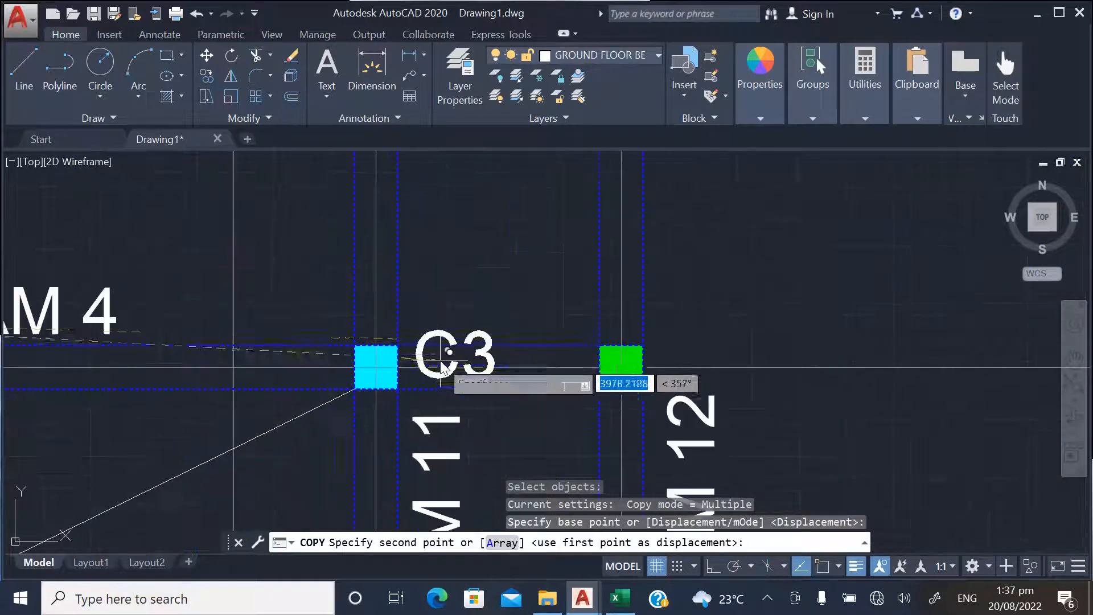
{"action": "left_click", "coordinate": [429, 320]}
Place two more C3 copies at the lower right of both cyan columns on BEAM 5 and finish copying
{"action": "scroll", "coordinate": [510, 276], "scroll_direction": "down", "scroll_amount": 5}
{"action": "scroll", "coordinate": [316, 399], "scroll_direction": "up", "scroll_amount": 4}
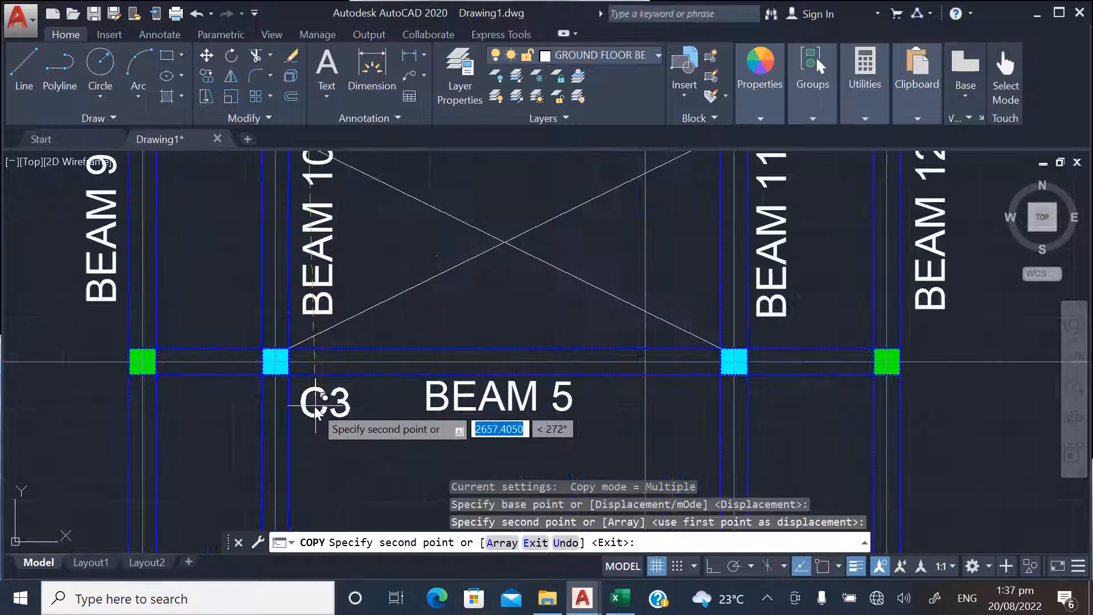
{"action": "left_click", "coordinate": [309, 405]}
{"action": "scroll", "coordinate": [262, 410], "scroll_direction": "down", "scroll_amount": 4}
{"action": "scroll", "coordinate": [466, 422], "scroll_direction": "up", "scroll_amount": 3}
{"action": "left_click", "coordinate": [456, 413]}
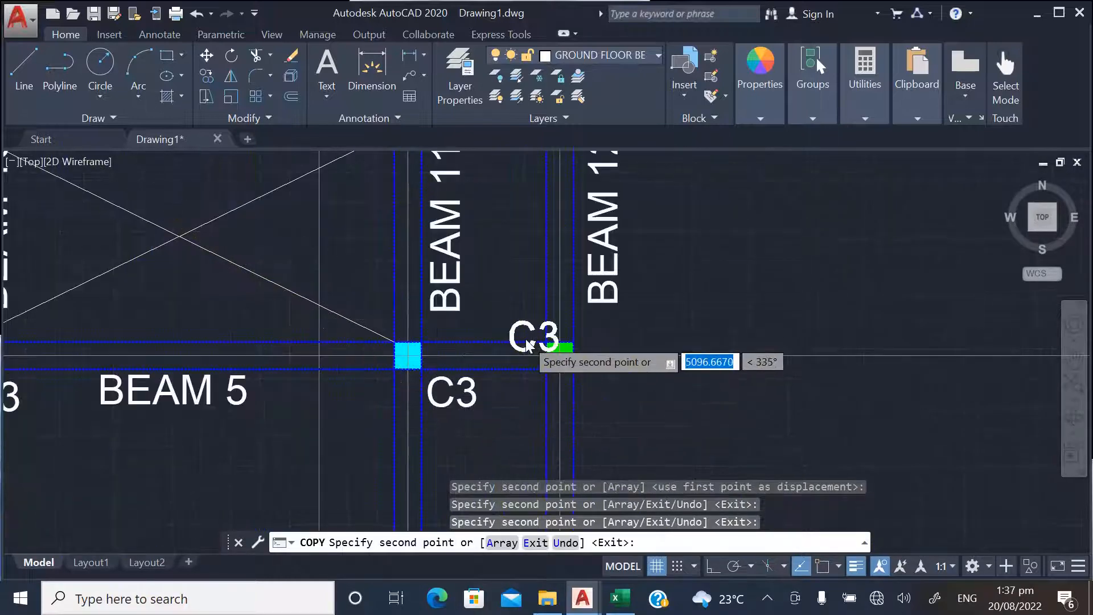
{"action": "scroll", "coordinate": [483, 425], "scroll_direction": "down", "scroll_amount": 5}
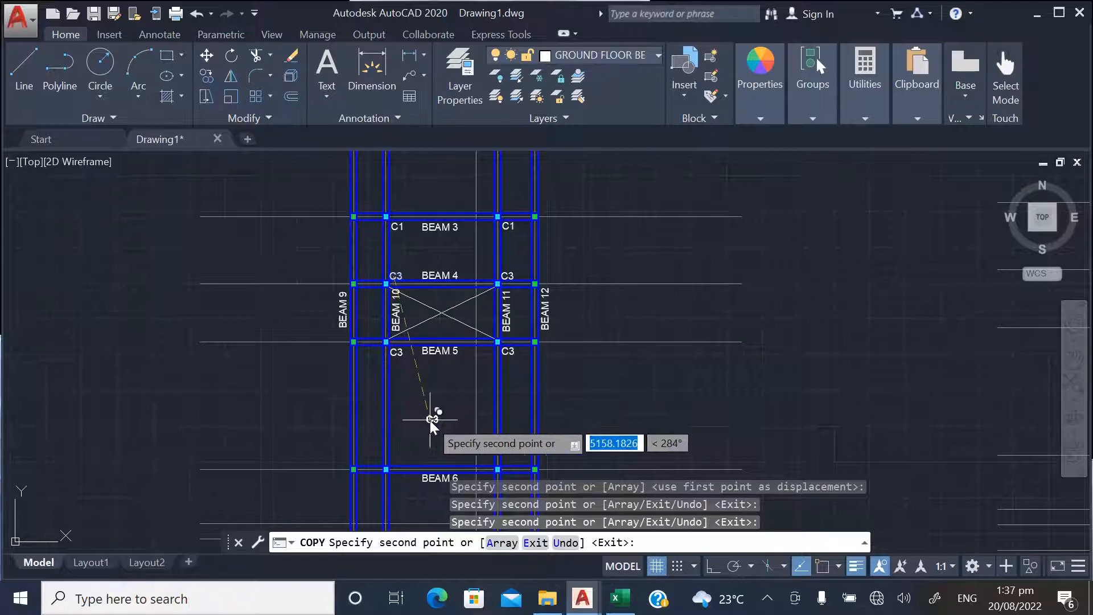
{"action": "key", "text": "Escape"}
Copy the left C1 label on BEAM 3 to the lower right of both cyan columns on BEAM 6
{"action": "scroll", "coordinate": [394, 222], "scroll_direction": "up", "scroll_amount": 6}
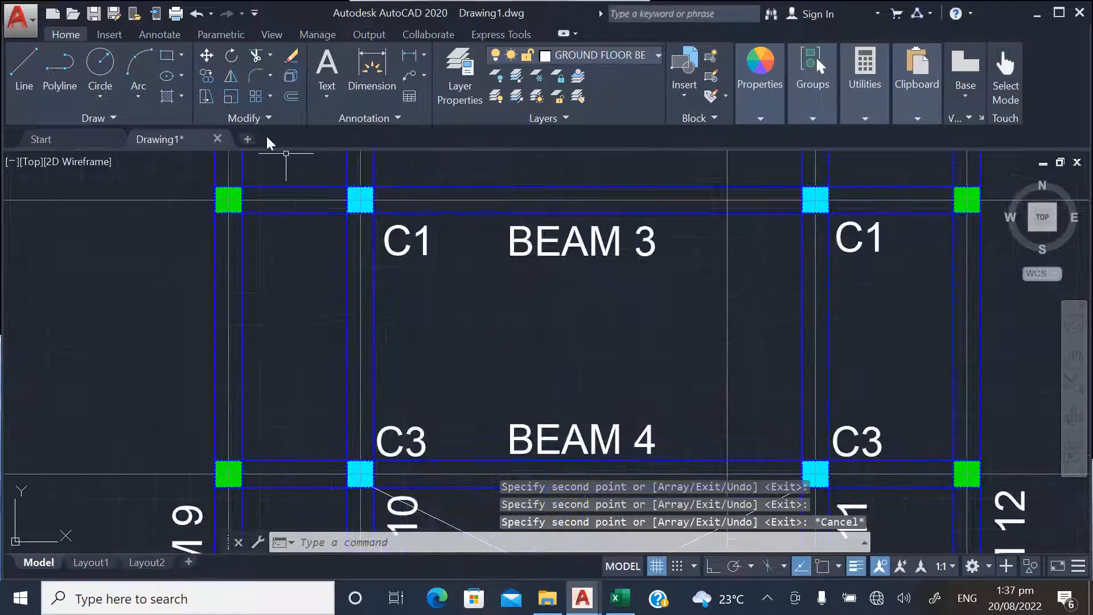
{"action": "left_click", "coordinate": [206, 75]}
{"action": "left_click", "coordinate": [408, 252]}
{"action": "key", "text": "Return"}
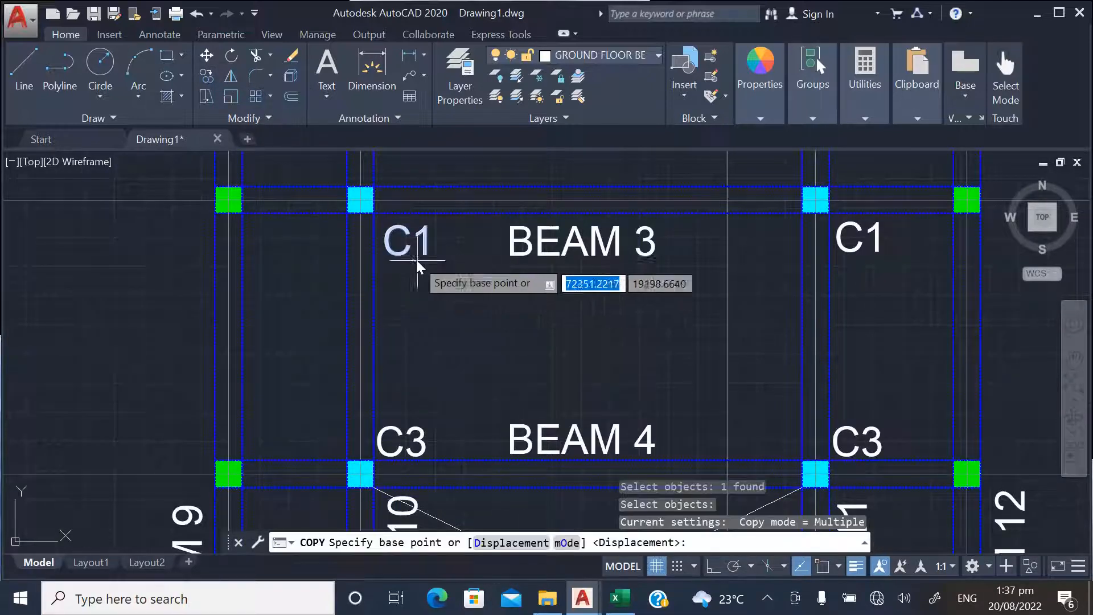
{"action": "left_click", "coordinate": [410, 249]}
{"action": "scroll", "coordinate": [445, 362], "scroll_direction": "down", "scroll_amount": 5}
{"action": "scroll", "coordinate": [431, 474], "scroll_direction": "up", "scroll_amount": 5}
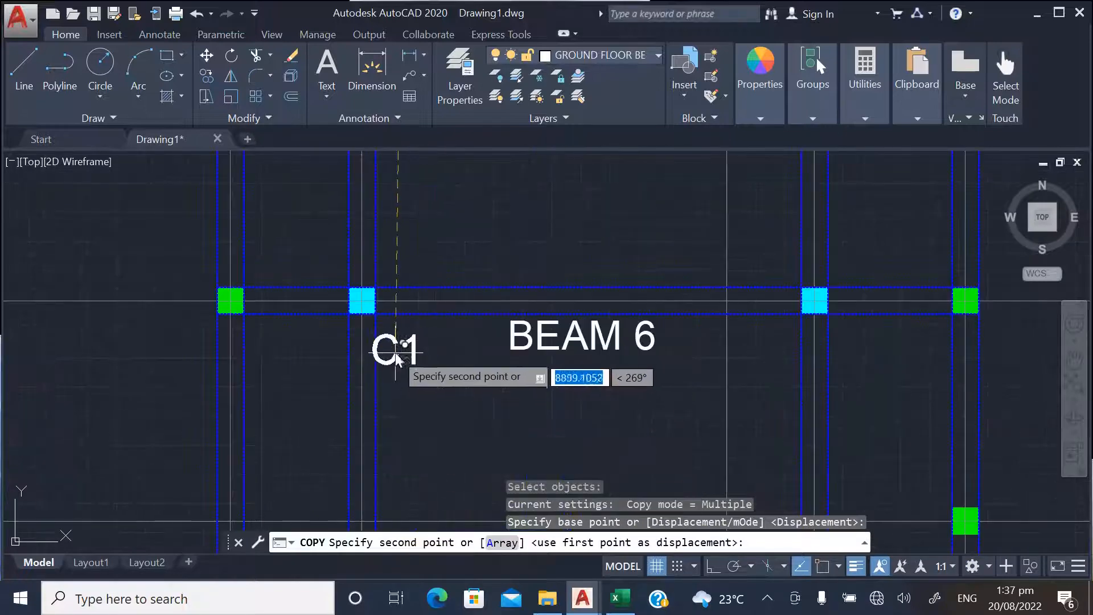
{"action": "scroll", "coordinate": [530, 393], "scroll_direction": "down", "scroll_amount": 5}
{"action": "scroll", "coordinate": [518, 381], "scroll_direction": "up", "scroll_amount": 5}
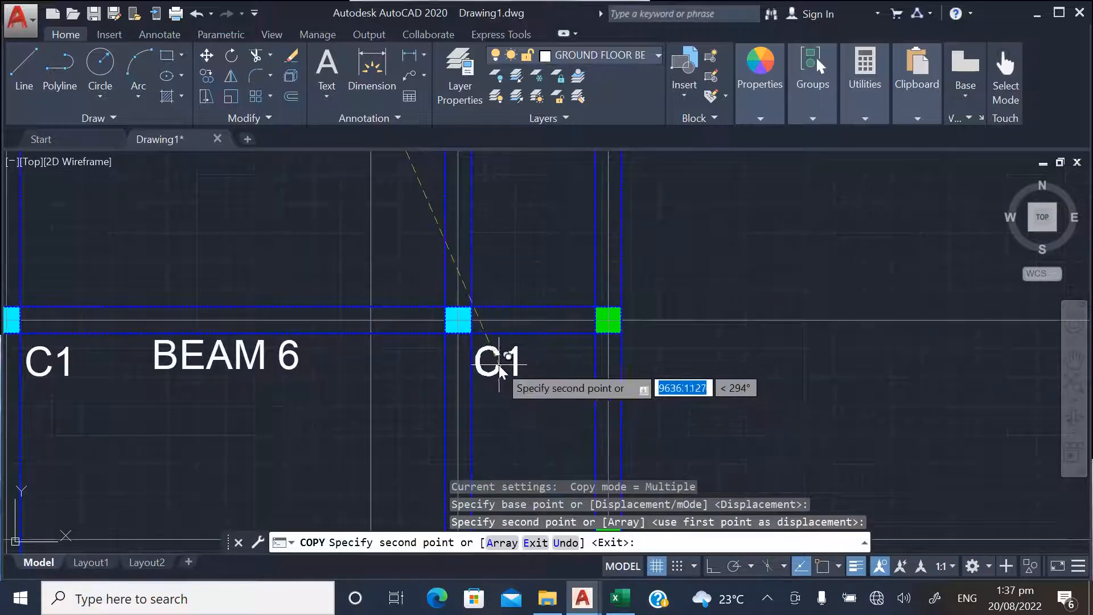
{"action": "left_click", "coordinate": [504, 363]}
Place two more C1 copies at the upper right of both cyan columns on BEAM 7 and finish copying
{"action": "scroll", "coordinate": [459, 379], "scroll_direction": "down", "scroll_amount": 5}
{"action": "scroll", "coordinate": [403, 371], "scroll_direction": "up", "scroll_amount": 5}
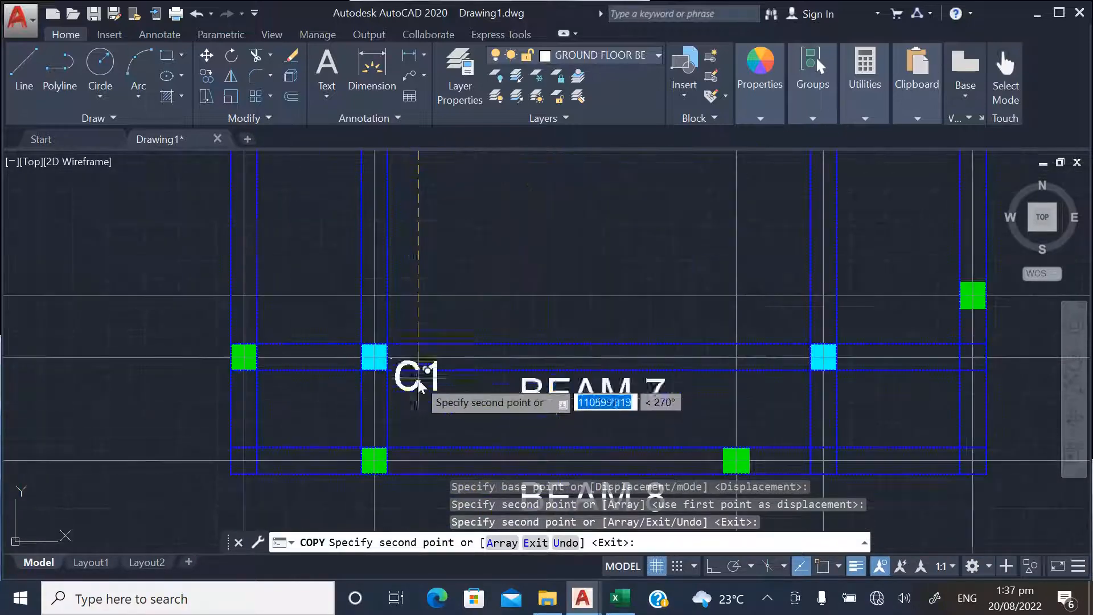
{"action": "left_click", "coordinate": [416, 324]}
{"action": "scroll", "coordinate": [376, 365], "scroll_direction": "down", "scroll_amount": 5}
{"action": "scroll", "coordinate": [551, 376], "scroll_direction": "up", "scroll_amount": 5}
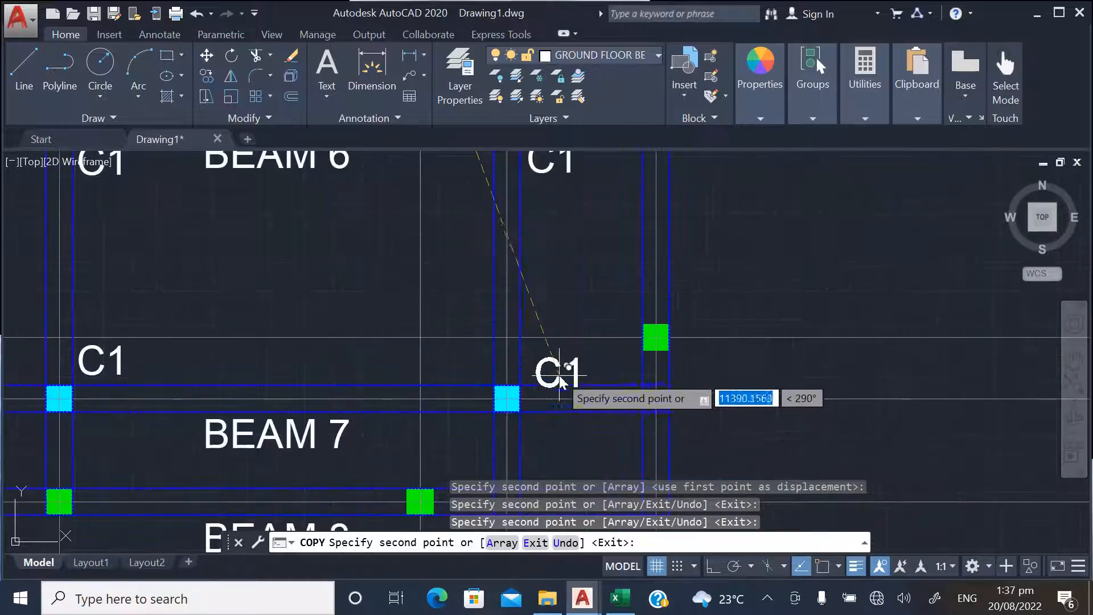
{"action": "scroll", "coordinate": [551, 373], "scroll_direction": "down", "scroll_amount": 8}
{"action": "key", "text": "Escape"}
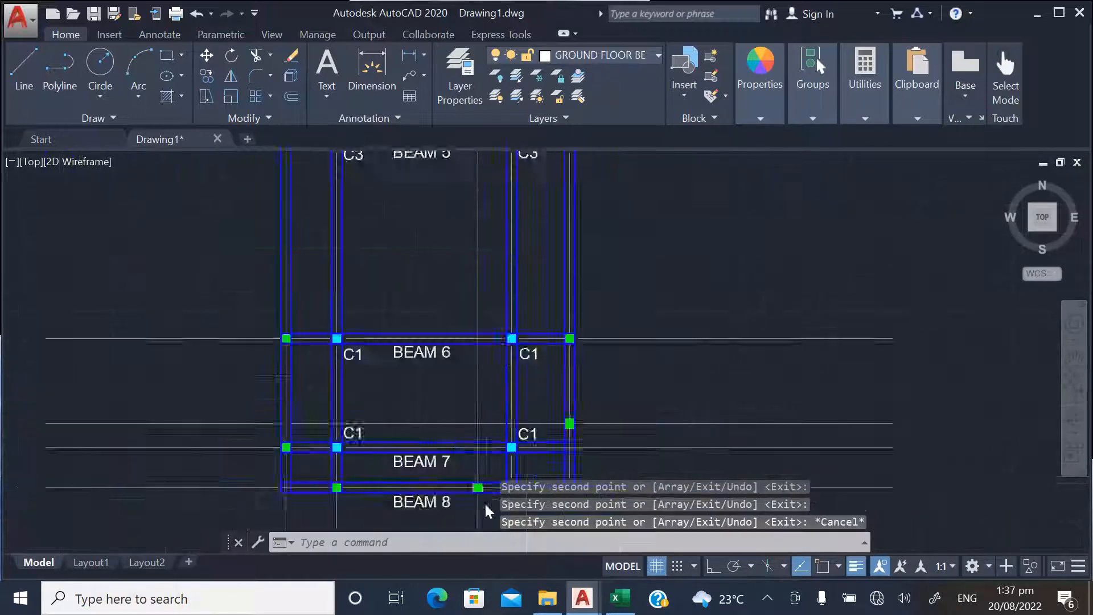
Delete the green hatch fill of the outer left column at the crossing of BEAM 4 and BEAM 9
{"action": "scroll", "coordinate": [455, 399], "scroll_direction": "up", "scroll_amount": 5}
{"action": "scroll", "coordinate": [419, 469], "scroll_direction": "down", "scroll_amount": 2}
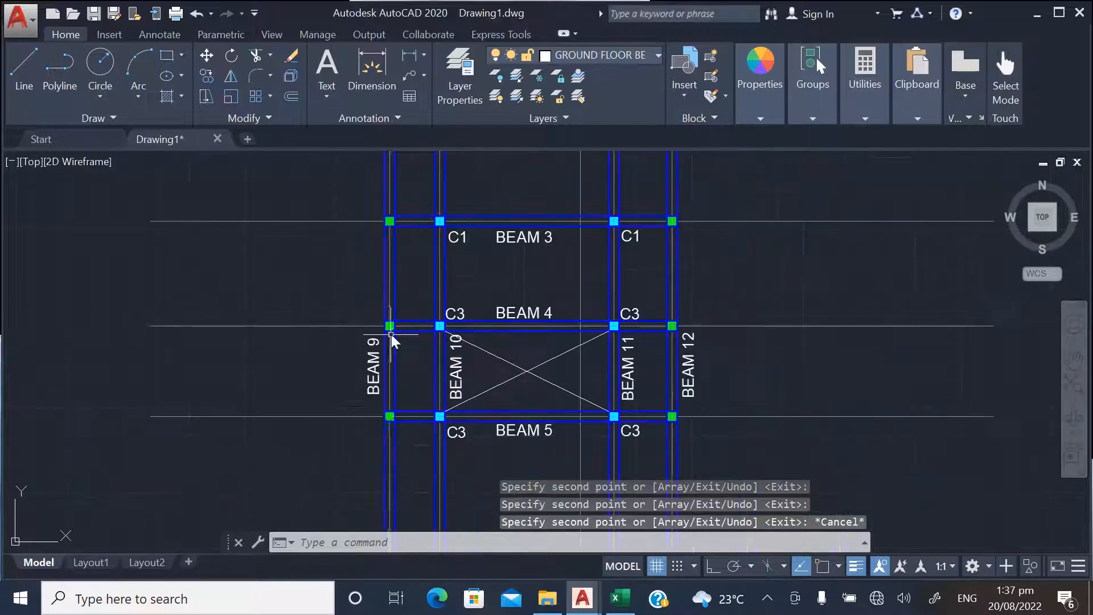
{"action": "scroll", "coordinate": [405, 351], "scroll_direction": "up", "scroll_amount": 10}
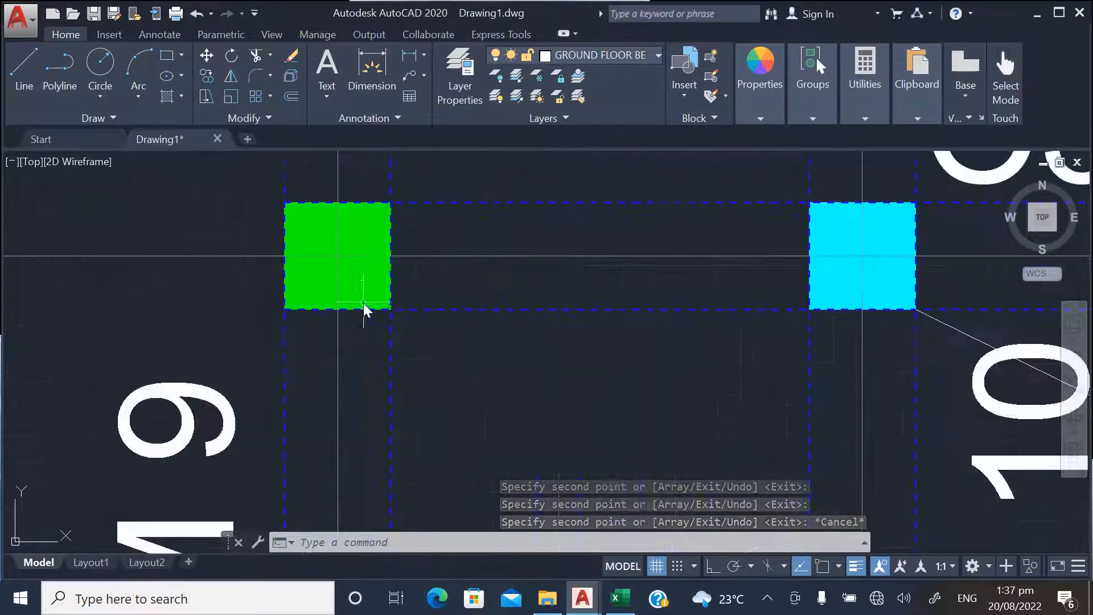
{"action": "left_click", "coordinate": [371, 225]}
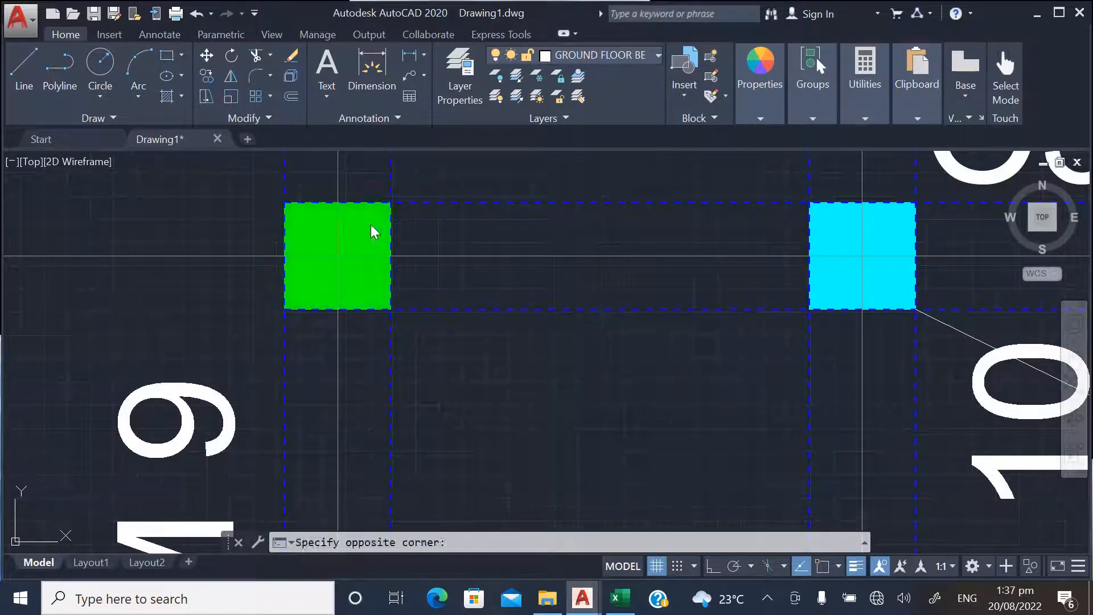
{"action": "left_click", "coordinate": [350, 241]}
{"action": "key", "text": "Delete"}
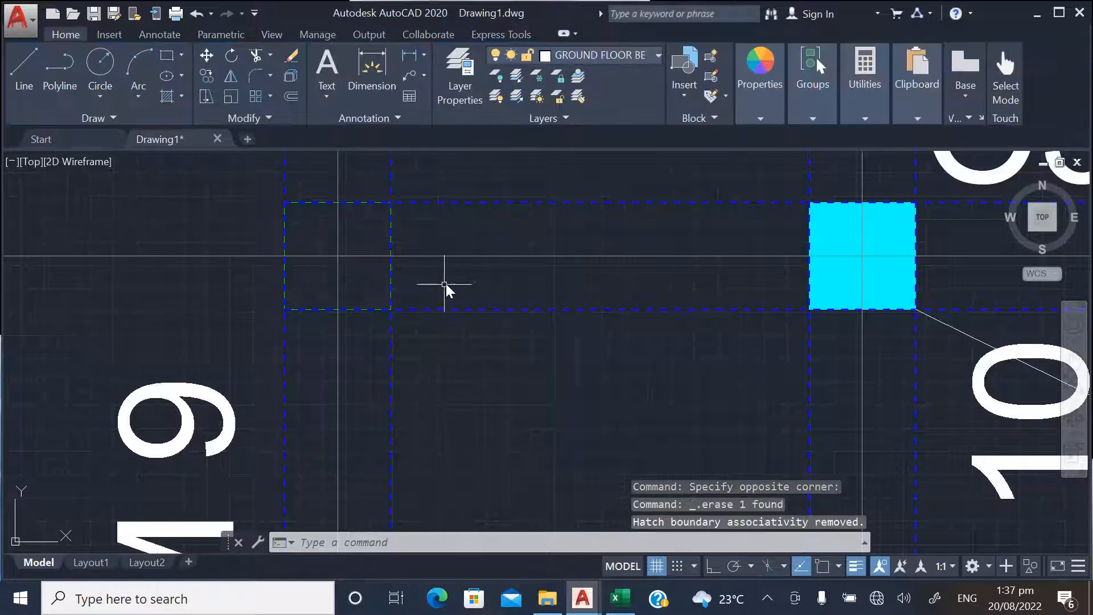
Try to erase the unfilled column outline together with the inner BEAM 9 line at BEAM 4, and undo it
{"action": "scroll", "coordinate": [446, 283], "scroll_direction": "down", "scroll_amount": 4}
{"action": "scroll", "coordinate": [404, 298], "scroll_direction": "up", "scroll_amount": 2}
{"action": "left_click", "coordinate": [446, 281]}
{"action": "left_click", "coordinate": [414, 283]}
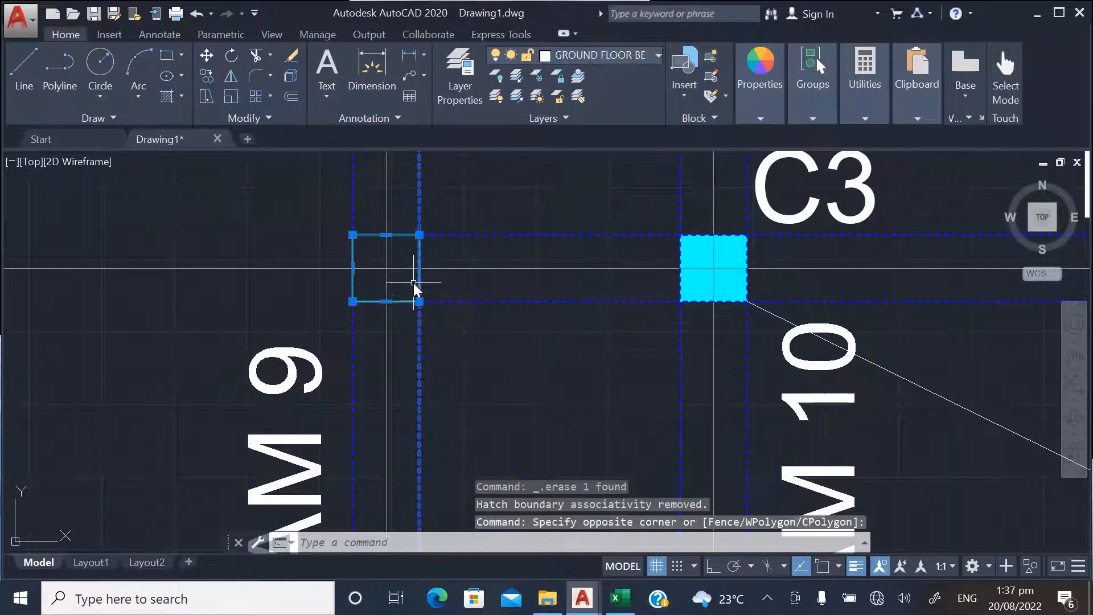
{"action": "key", "text": "Delete"}
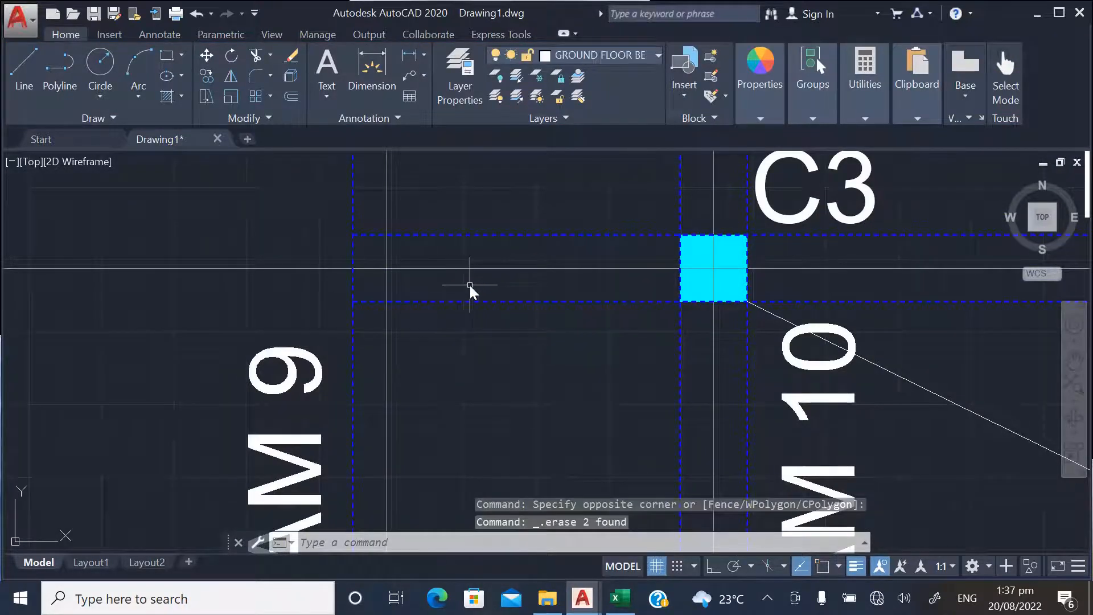
{"action": "key", "text": "ctrl+z"}
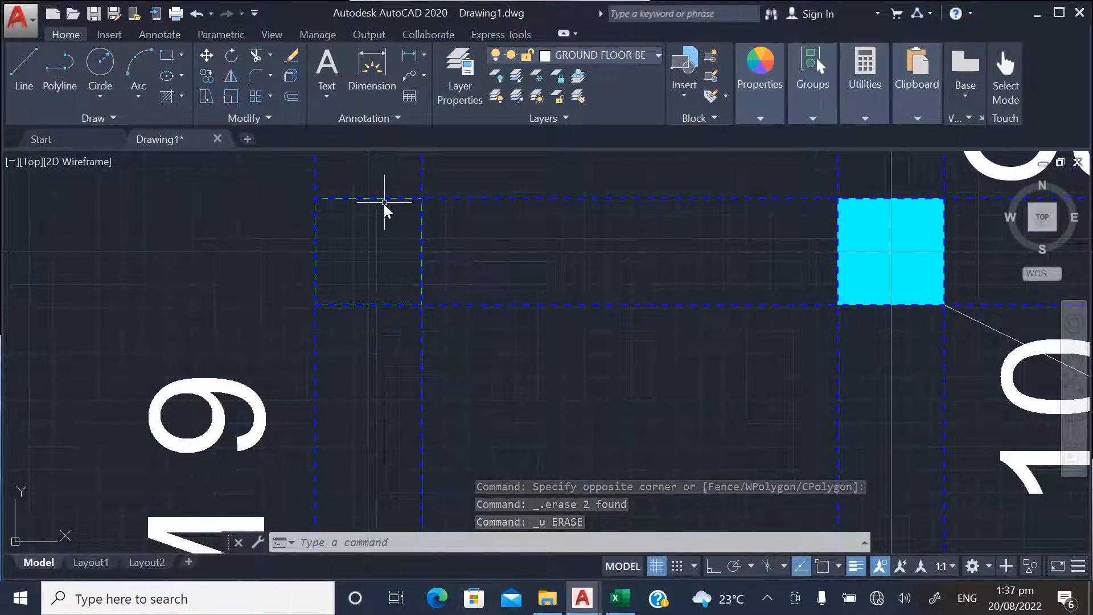
Erase the outline of the outer left column on BEAM 4 along with the overlapping lower beam line
{"action": "scroll", "coordinate": [410, 217], "scroll_direction": "up", "scroll_amount": 2}
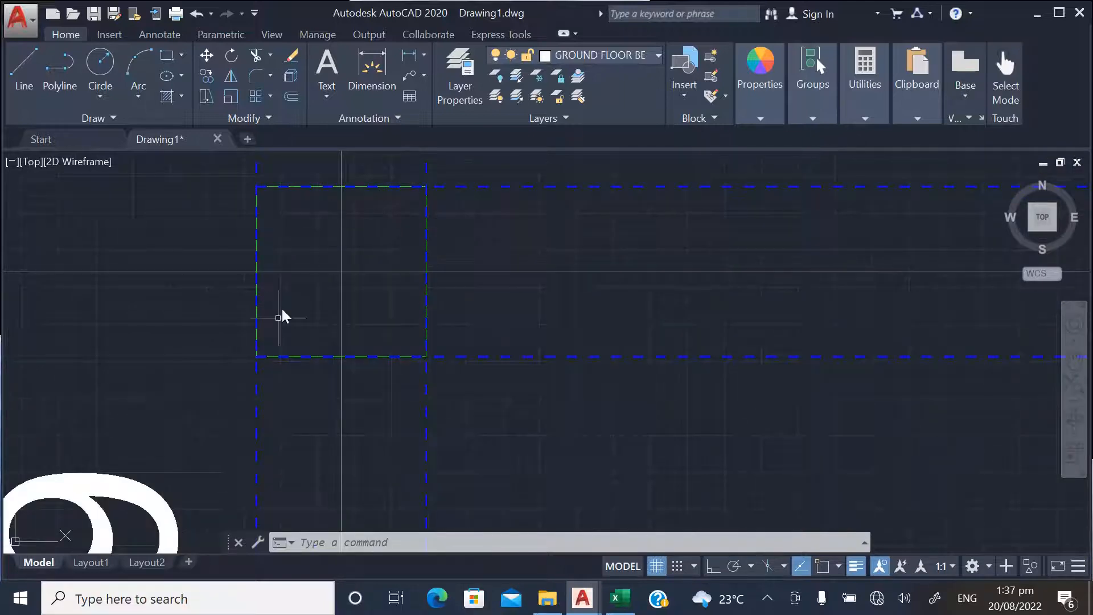
{"action": "scroll", "coordinate": [279, 318], "scroll_direction": "up", "scroll_amount": 8}
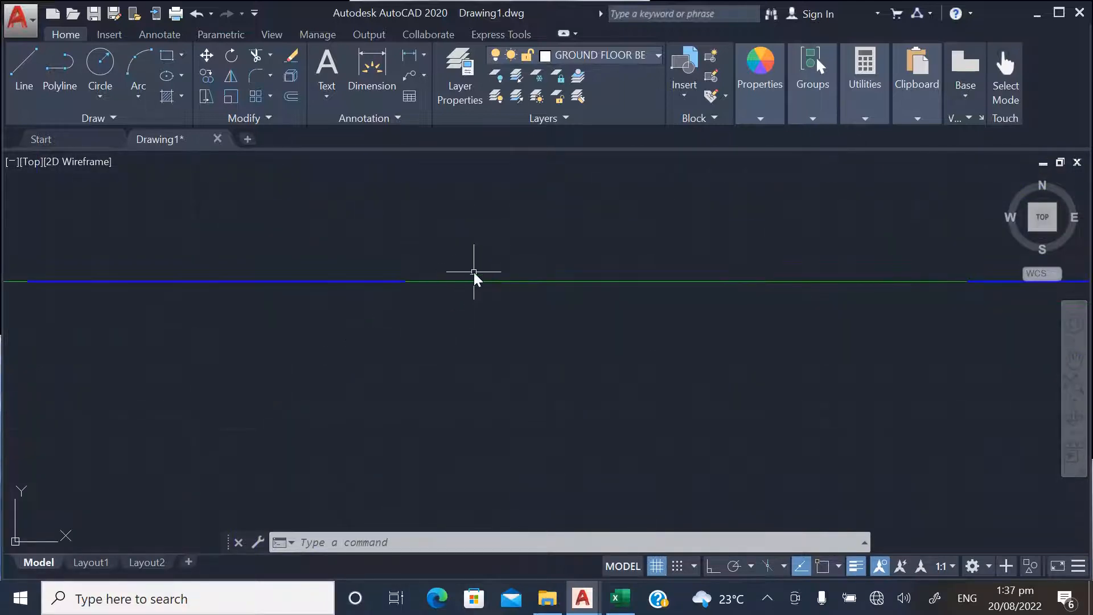
{"action": "scroll", "coordinate": [336, 363], "scroll_direction": "down", "scroll_amount": 5}
{"action": "scroll", "coordinate": [342, 373], "scroll_direction": "up", "scroll_amount": 4}
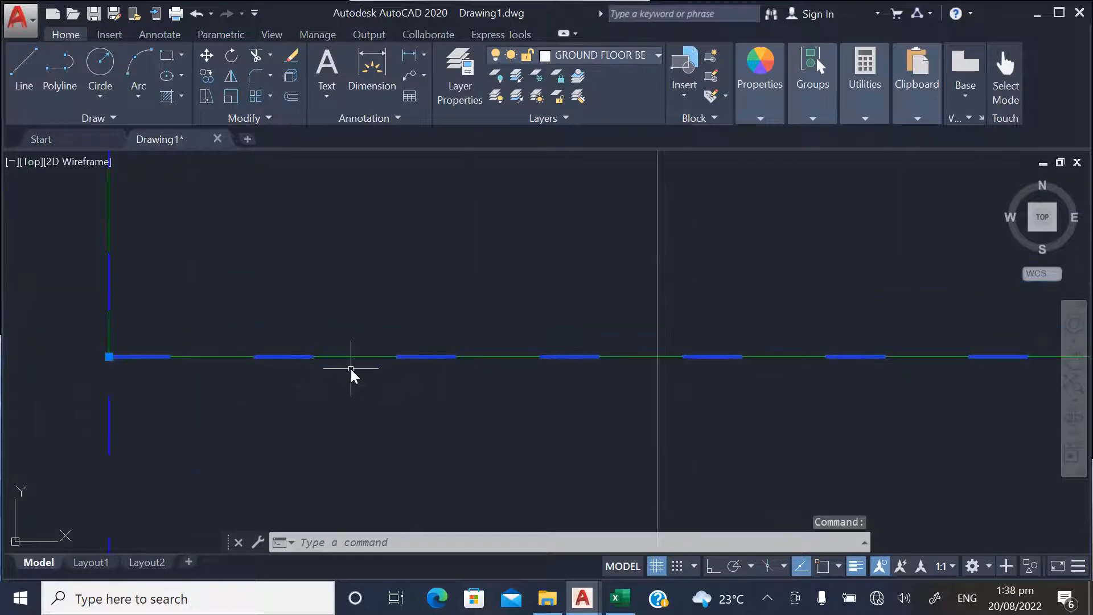
{"action": "key", "text": "Escape"}
{"action": "scroll", "coordinate": [433, 377], "scroll_direction": "up", "scroll_amount": 2}
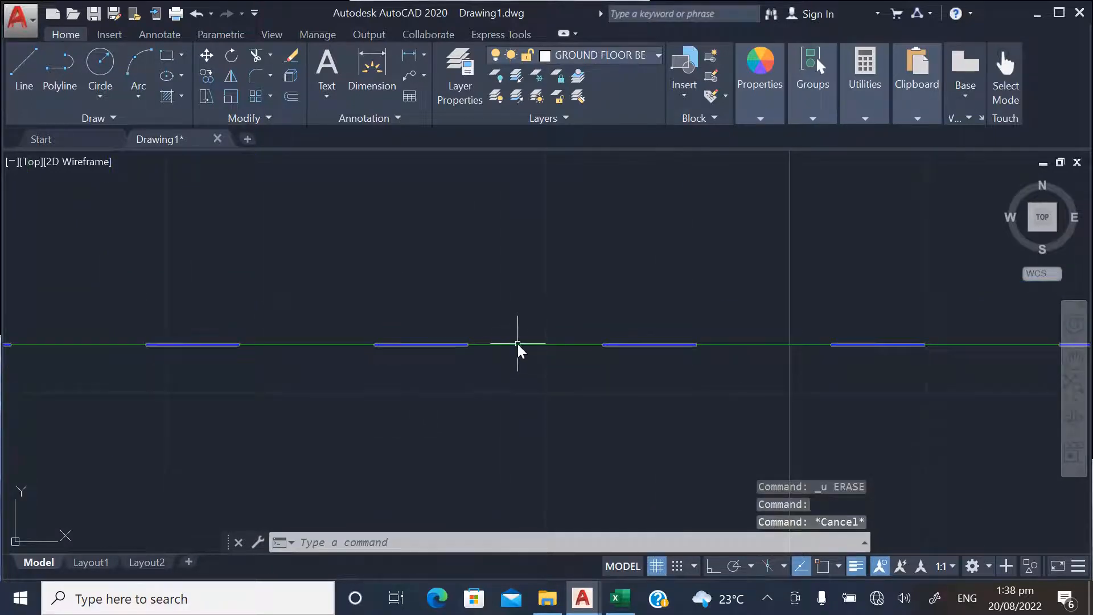
{"action": "left_click", "coordinate": [518, 344]}
{"action": "key", "text": "Escape"}
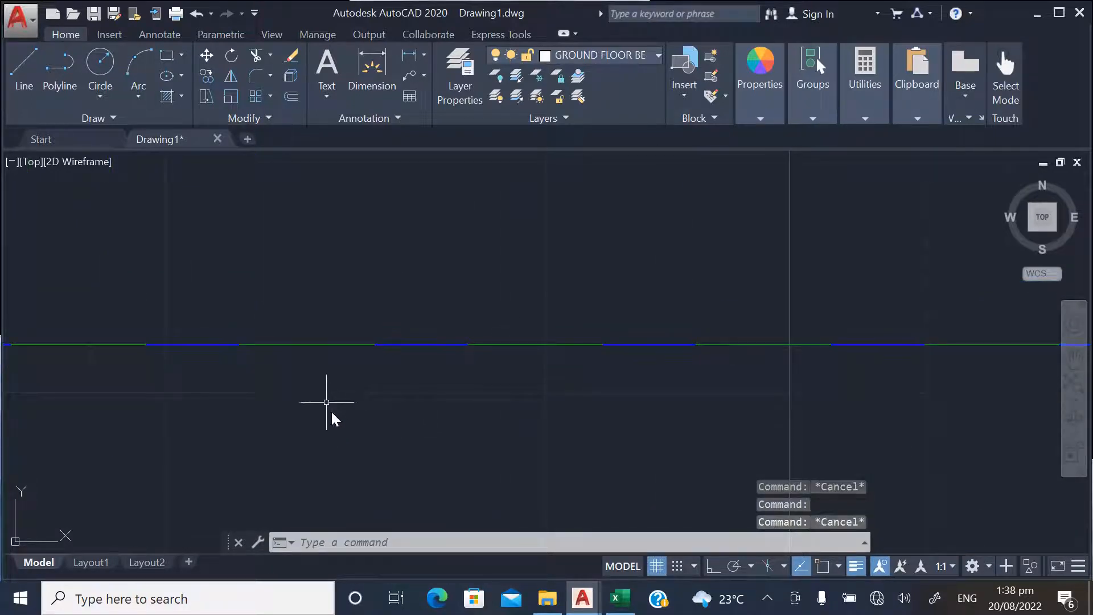
{"action": "left_click", "coordinate": [316, 305]}
{"action": "key", "text": "Delete"}
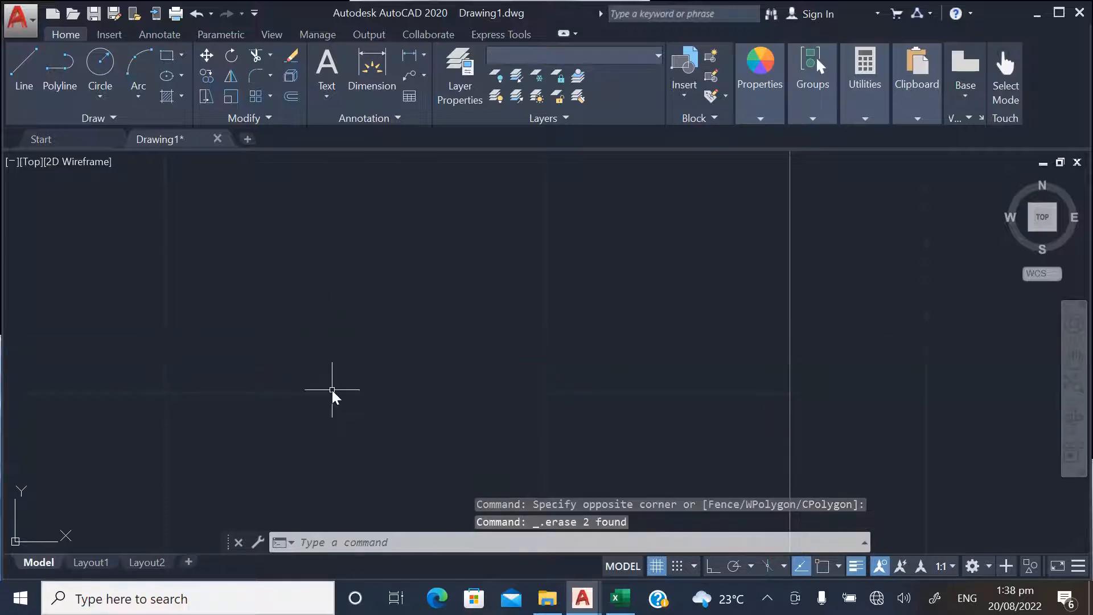
Delete the outer left column on BEAM 5, erasing its green fill, its outline and the overlapping lower beam line
{"action": "scroll", "coordinate": [330, 388], "scroll_direction": "down", "scroll_amount": 4}
{"action": "scroll", "coordinate": [350, 405], "scroll_direction": "down", "scroll_amount": 5}
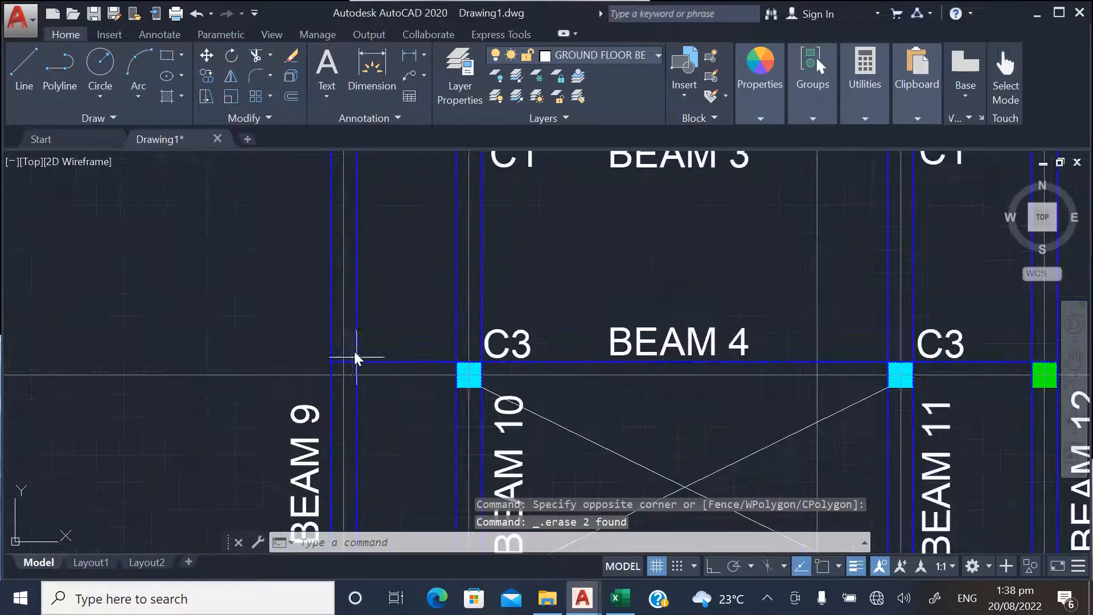
{"action": "scroll", "coordinate": [390, 389], "scroll_direction": "up", "scroll_amount": 5}
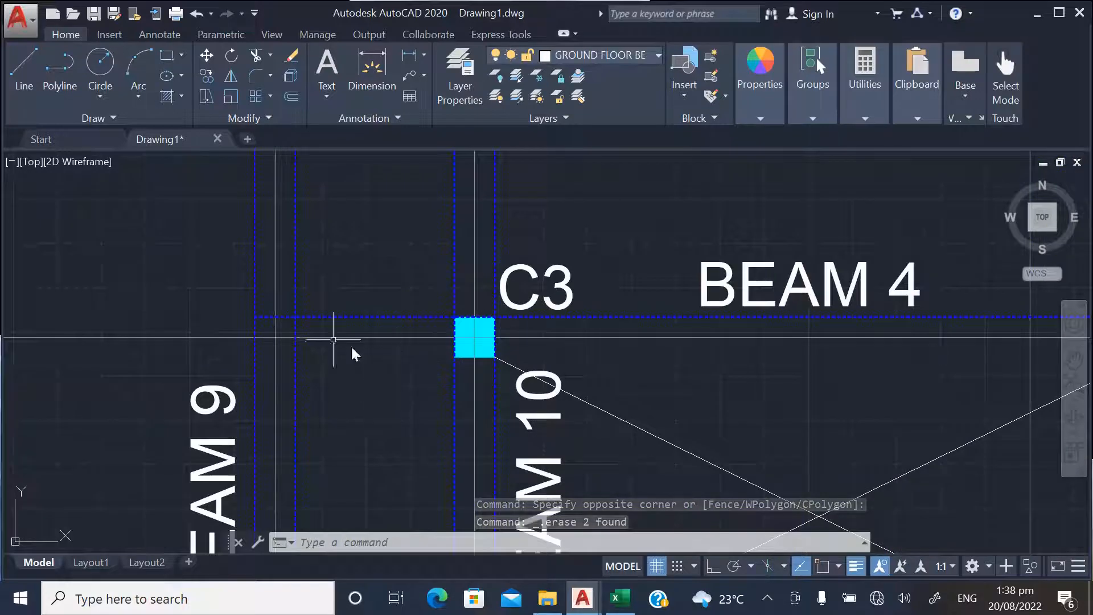
{"action": "scroll", "coordinate": [312, 383], "scroll_direction": "down", "scroll_amount": 4}
{"action": "scroll", "coordinate": [353, 353], "scroll_direction": "up", "scroll_amount": 4}
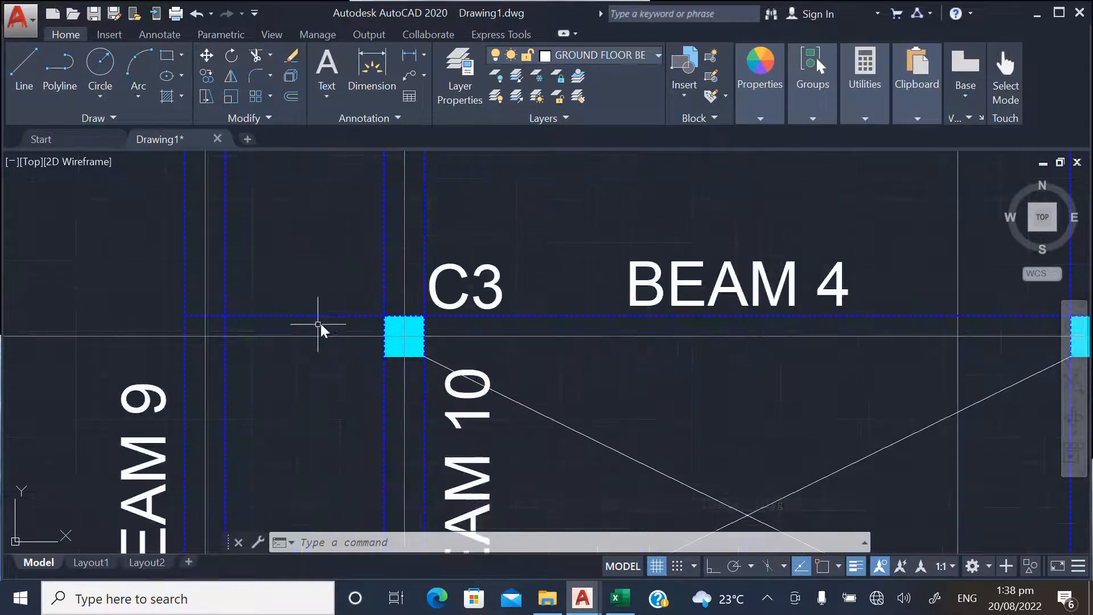
{"action": "scroll", "coordinate": [320, 328], "scroll_direction": "down", "scroll_amount": 4}
{"action": "scroll", "coordinate": [267, 497], "scroll_direction": "up", "scroll_amount": 10}
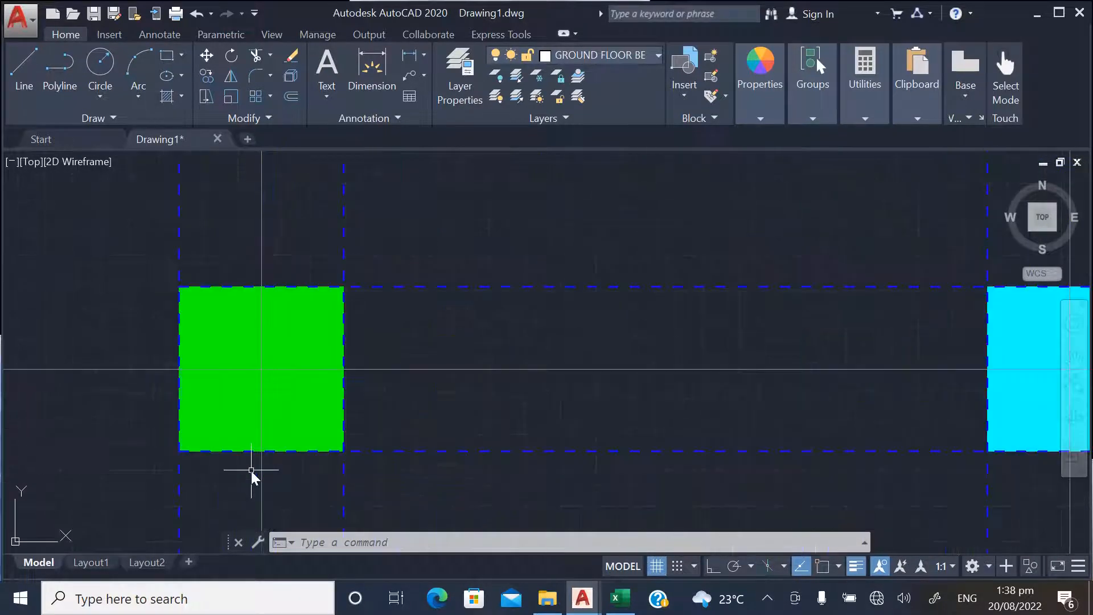
{"action": "left_click", "coordinate": [290, 411]}
{"action": "key", "text": "Delete"}
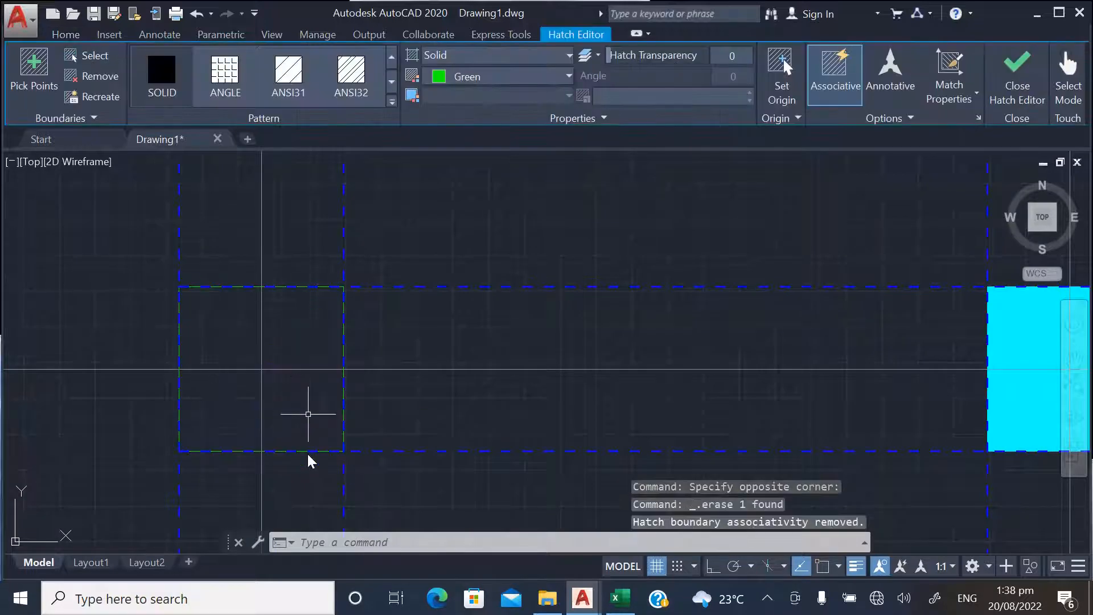
{"action": "left_click", "coordinate": [292, 450]}
{"action": "key", "text": "Delete"}
{"action": "scroll", "coordinate": [285, 438], "scroll_direction": "down", "scroll_amount": 8}
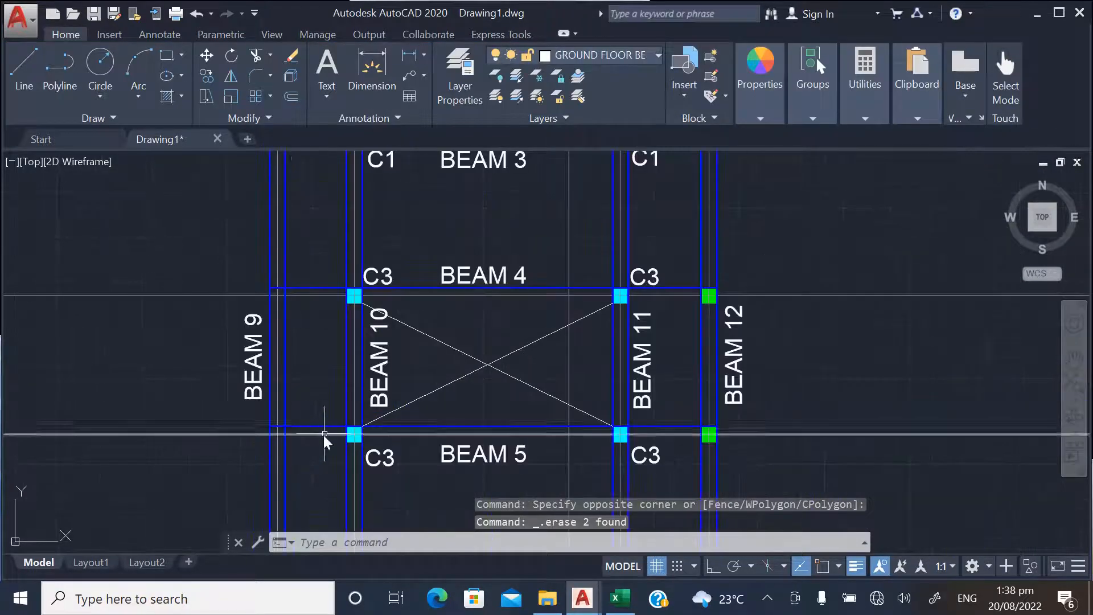
Copy BEAM 4's upper edge line with object snap on to the bottom edges of the inner left C3 columns on BEAM 4 and BEAM 5
{"action": "scroll", "coordinate": [321, 293], "scroll_direction": "up", "scroll_amount": 3}
{"action": "scroll", "coordinate": [322, 300], "scroll_direction": "up", "scroll_amount": 2}
{"action": "left_click", "coordinate": [332, 279]}
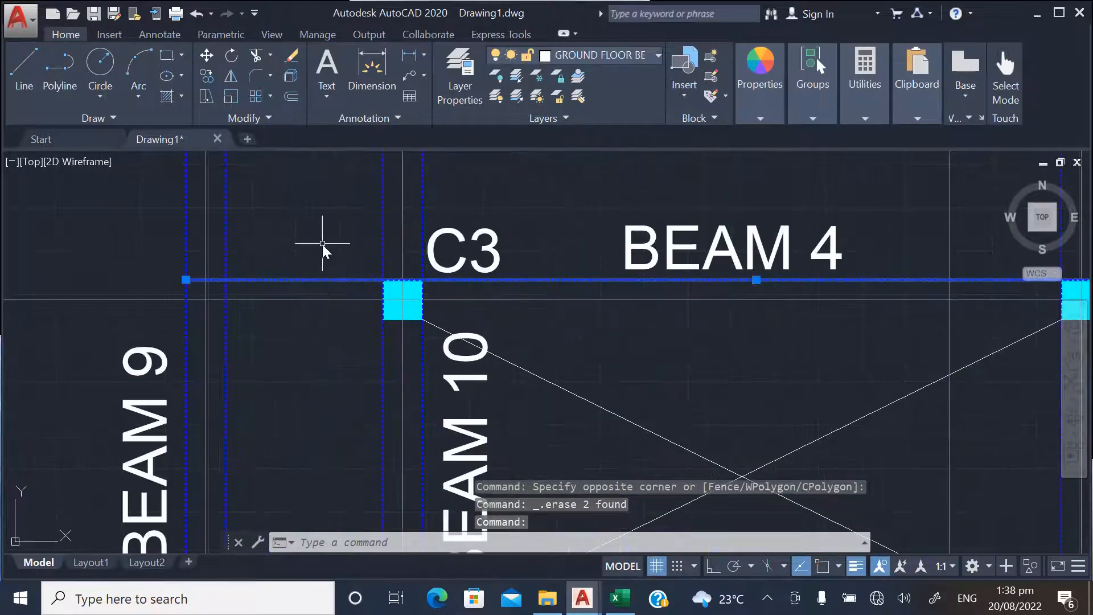
{"action": "right_click", "coordinate": [321, 241]}
{"action": "left_click", "coordinate": [365, 334]}
{"action": "scroll", "coordinate": [380, 316], "scroll_direction": "up", "scroll_amount": 4}
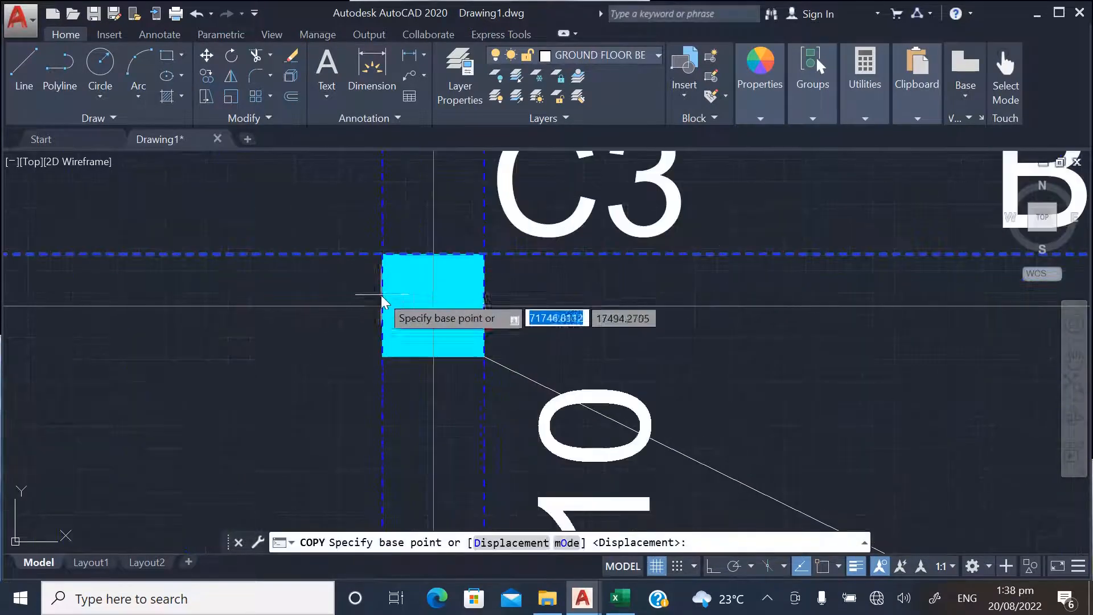
{"action": "left_click", "coordinate": [819, 568]}
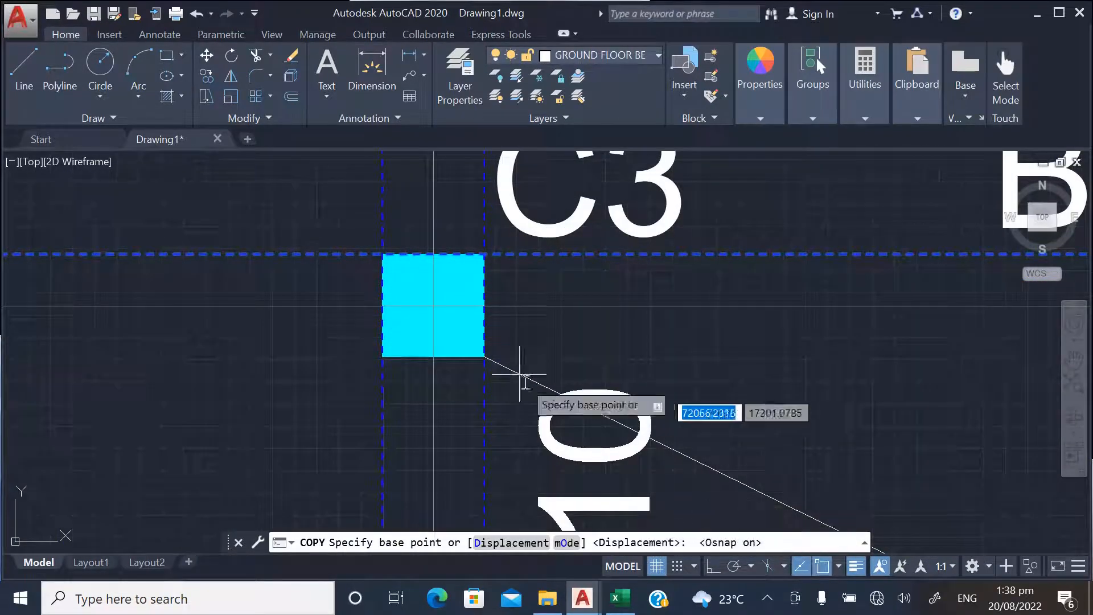
{"action": "left_click", "coordinate": [384, 357]}
{"action": "scroll", "coordinate": [421, 398], "scroll_direction": "down", "scroll_amount": 5}
{"action": "scroll", "coordinate": [416, 467], "scroll_direction": "up", "scroll_amount": 5}
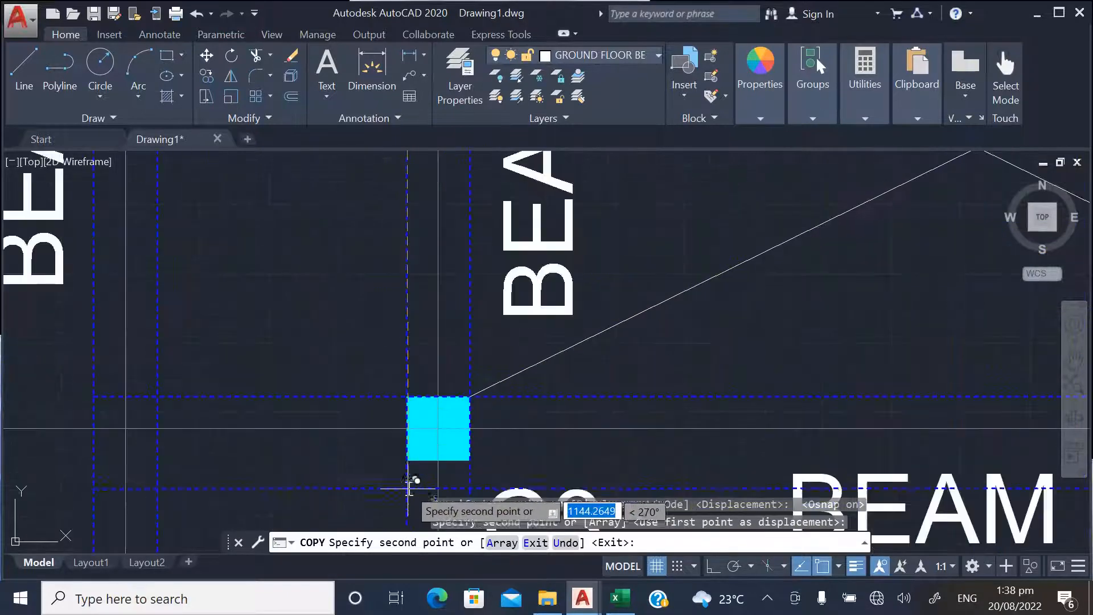
{"action": "key", "text": "Escape"}
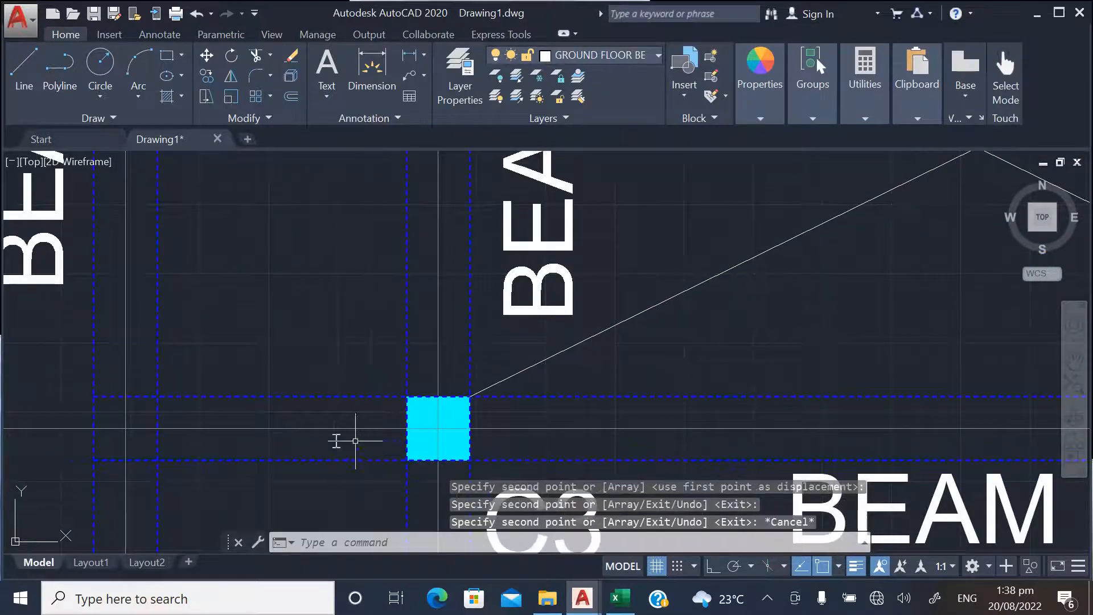
Examine the lower edge lines of BEAM 4 and BEAM 5 and the column rows down to BEAM 6
{"action": "scroll", "coordinate": [370, 445], "scroll_direction": "down", "scroll_amount": 5}
{"action": "scroll", "coordinate": [387, 450], "scroll_direction": "down", "scroll_amount": 2}
{"action": "scroll", "coordinate": [393, 379], "scroll_direction": "up", "scroll_amount": 3}
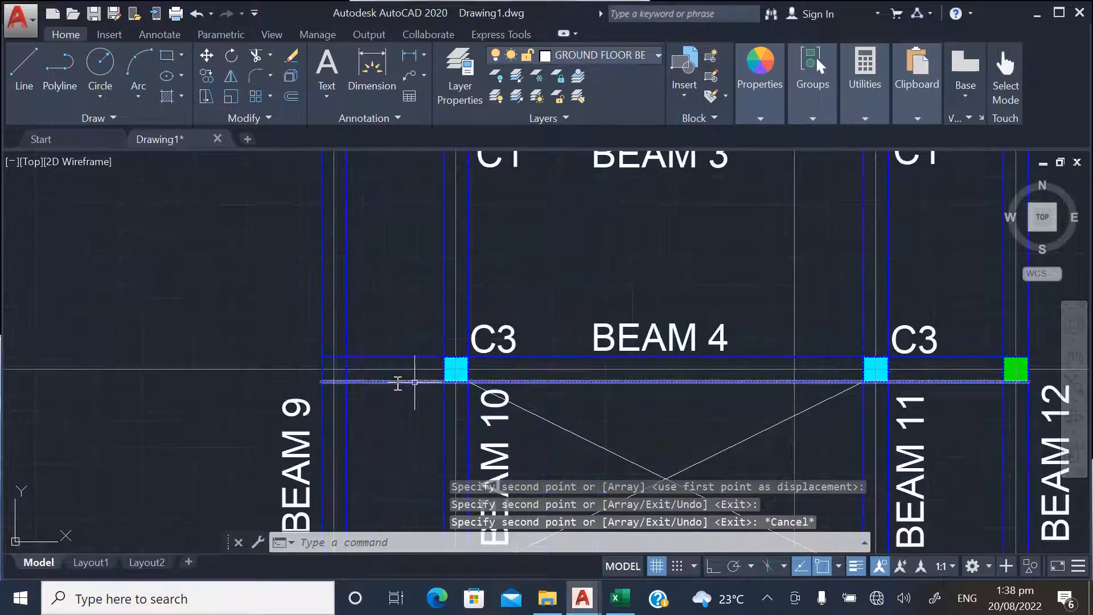
{"action": "scroll", "coordinate": [367, 317], "scroll_direction": "down", "scroll_amount": 3}
{"action": "scroll", "coordinate": [403, 317], "scroll_direction": "up", "scroll_amount": 2}
{"action": "scroll", "coordinate": [385, 325], "scroll_direction": "down", "scroll_amount": 2}
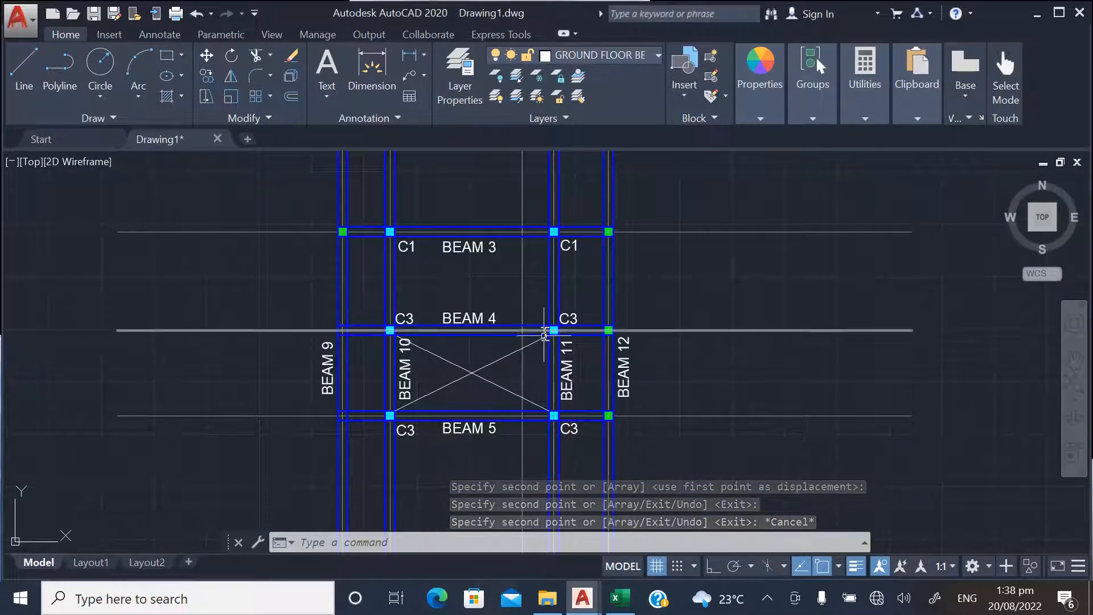
{"action": "scroll", "coordinate": [422, 306], "scroll_direction": "down", "scroll_amount": 2}
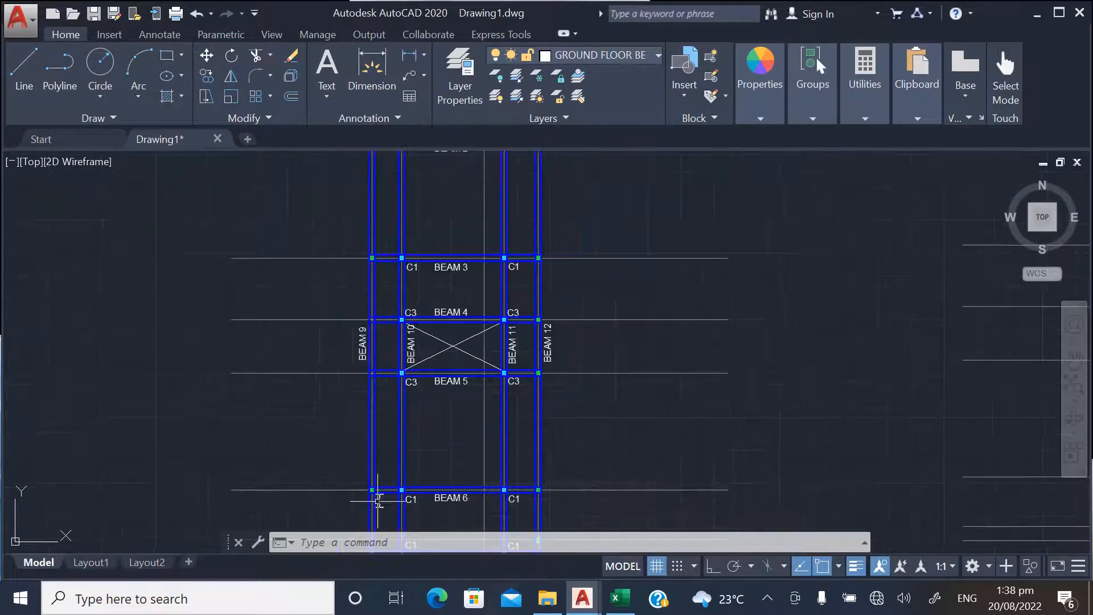
Copy the C2 label from BEAM 2's outer left column to above both green columns on BEAM 1, with object snap off
{"action": "scroll", "coordinate": [377, 501], "scroll_direction": "down", "scroll_amount": 3}
{"action": "scroll", "coordinate": [371, 268], "scroll_direction": "up", "scroll_amount": 6}
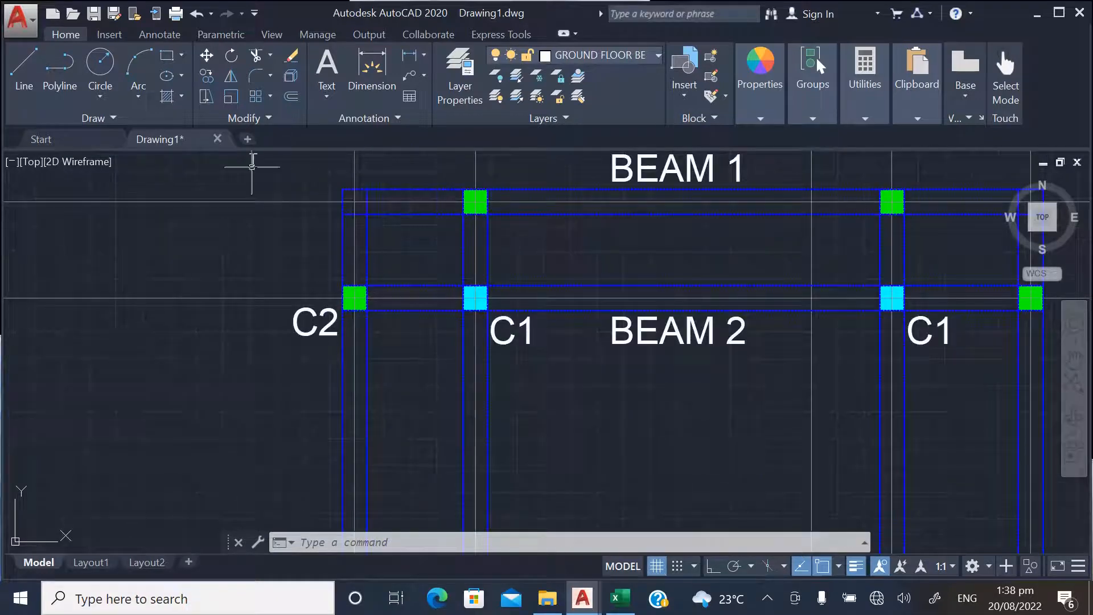
{"action": "left_click", "coordinate": [205, 98]}
{"action": "left_click", "coordinate": [300, 333]}
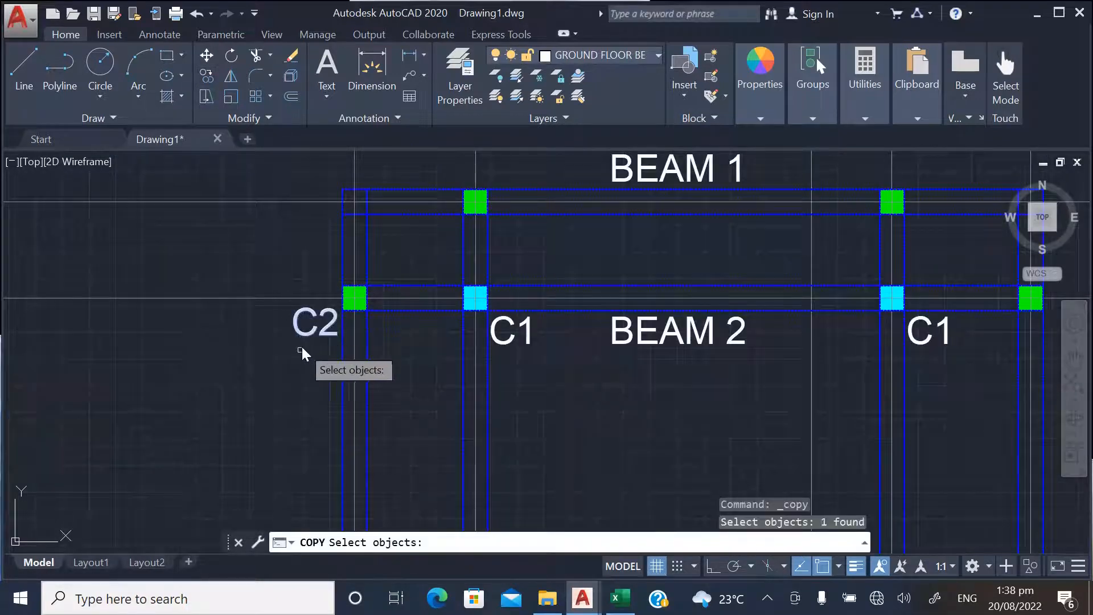
{"action": "key", "text": "Return"}
{"action": "left_click", "coordinate": [251, 369]}
{"action": "scroll", "coordinate": [422, 319], "scroll_direction": "down", "scroll_amount": 4}
{"action": "scroll", "coordinate": [416, 319], "scroll_direction": "up", "scroll_amount": 4}
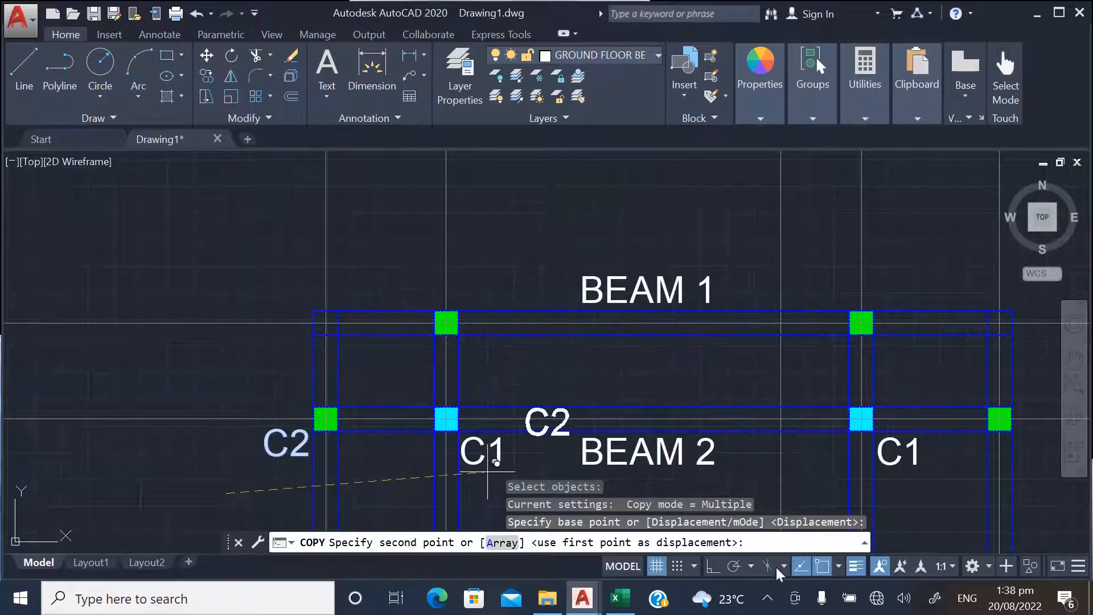
{"action": "scroll", "coordinate": [438, 325], "scroll_direction": "up", "scroll_amount": 4}
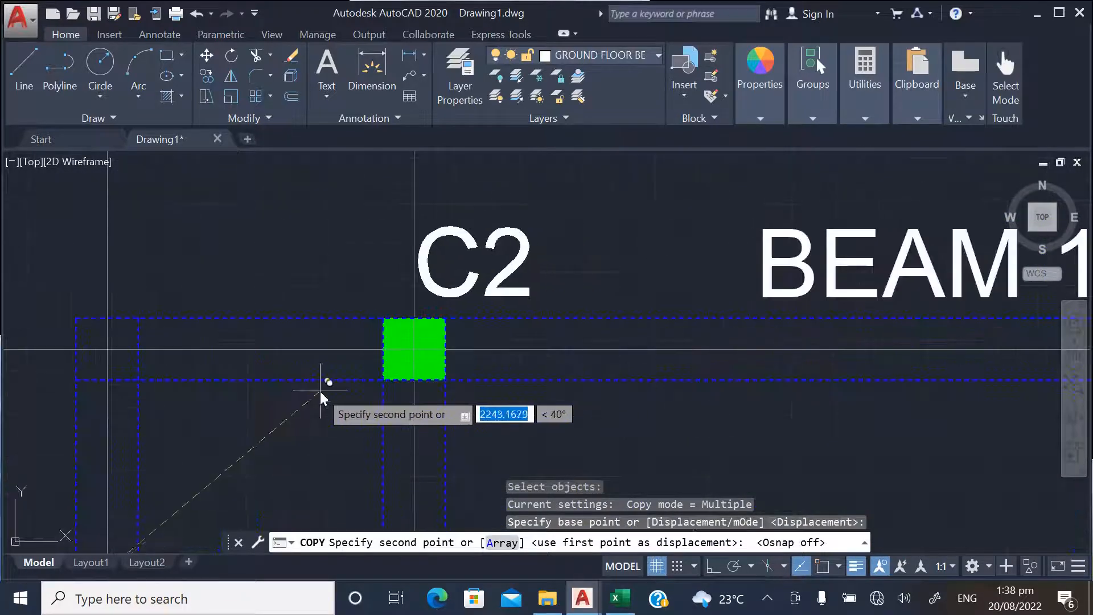
{"action": "left_click", "coordinate": [322, 397]}
{"action": "scroll", "coordinate": [593, 436], "scroll_direction": "down", "scroll_amount": 4}
{"action": "scroll", "coordinate": [627, 405], "scroll_direction": "up", "scroll_amount": 2}
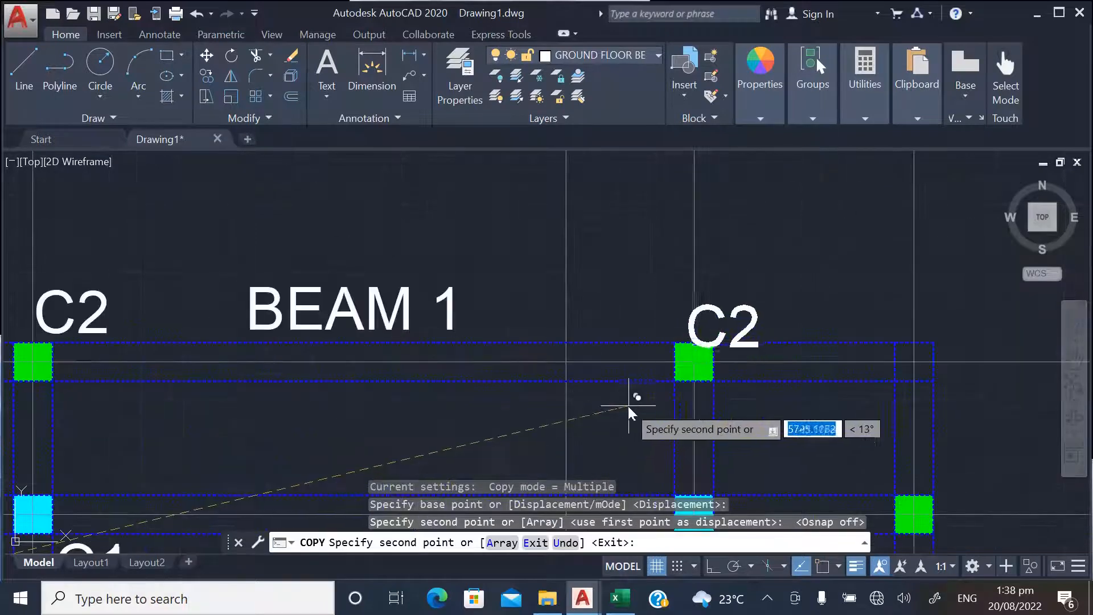
{"action": "left_click", "coordinate": [638, 393]}
Place further C2 label copies beside BEAM 2's outer right column and both outer columns on BEAM 3, and end the copying
{"action": "scroll", "coordinate": [499, 347], "scroll_direction": "down", "scroll_amount": 5}
{"action": "scroll", "coordinate": [575, 393], "scroll_direction": "up", "scroll_amount": 5}
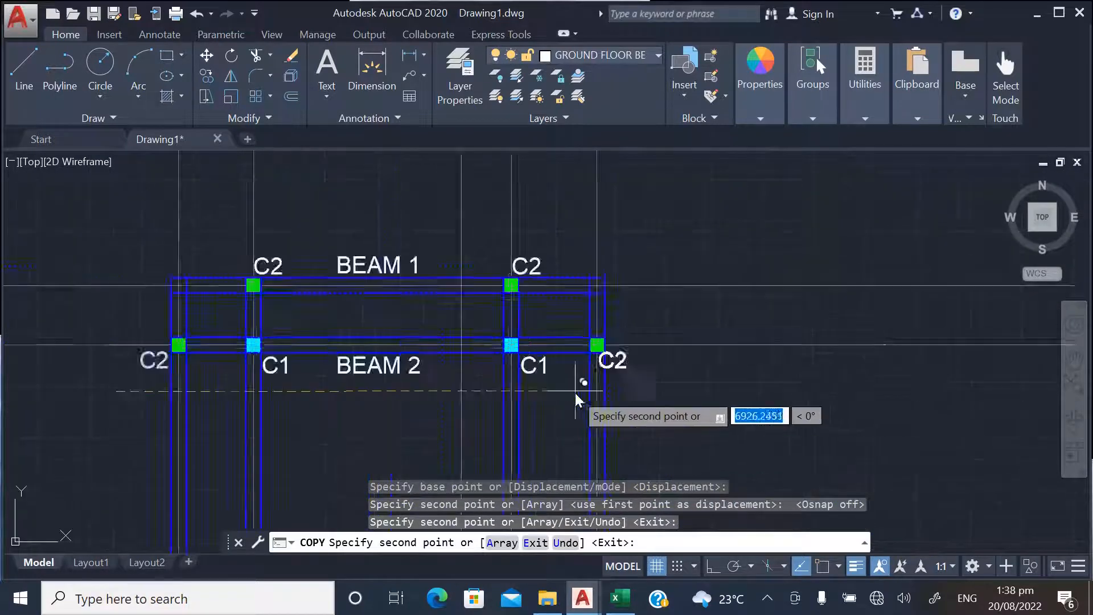
{"action": "left_click", "coordinate": [596, 398]}
{"action": "scroll", "coordinate": [600, 342], "scroll_direction": "down", "scroll_amount": 6}
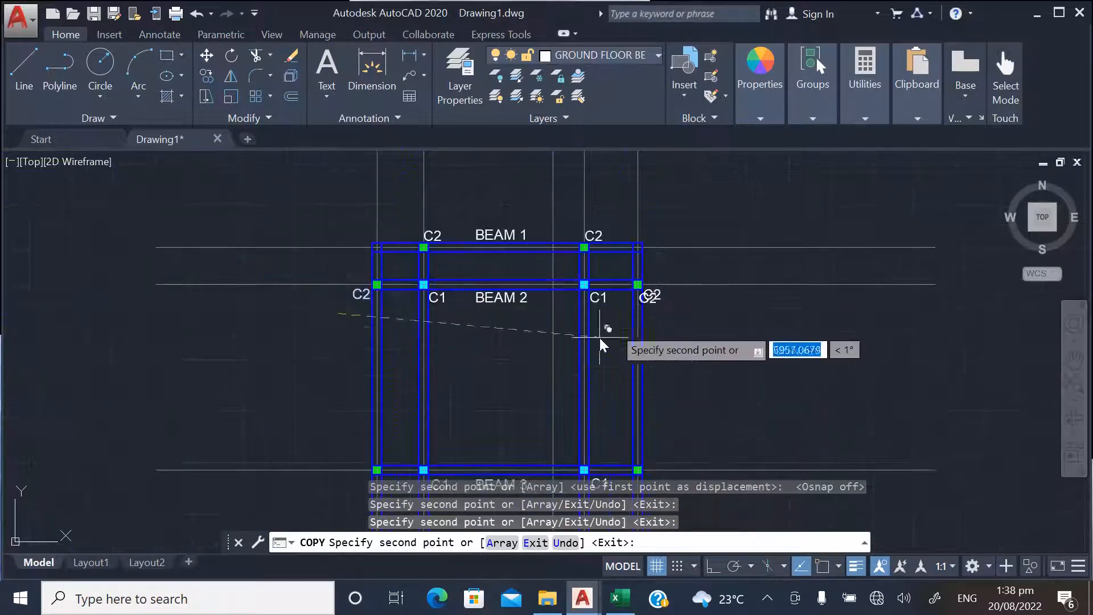
{"action": "scroll", "coordinate": [393, 318], "scroll_direction": "up", "scroll_amount": 2}
{"action": "scroll", "coordinate": [383, 421], "scroll_direction": "up", "scroll_amount": 8}
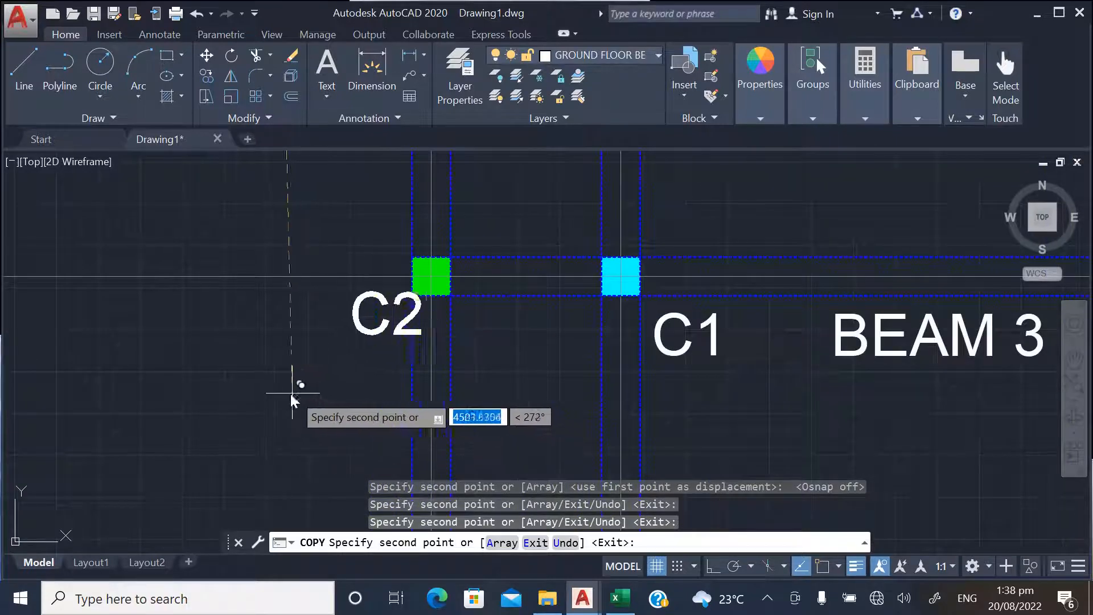
{"action": "left_click", "coordinate": [273, 395]}
{"action": "scroll", "coordinate": [193, 399], "scroll_direction": "down", "scroll_amount": 4}
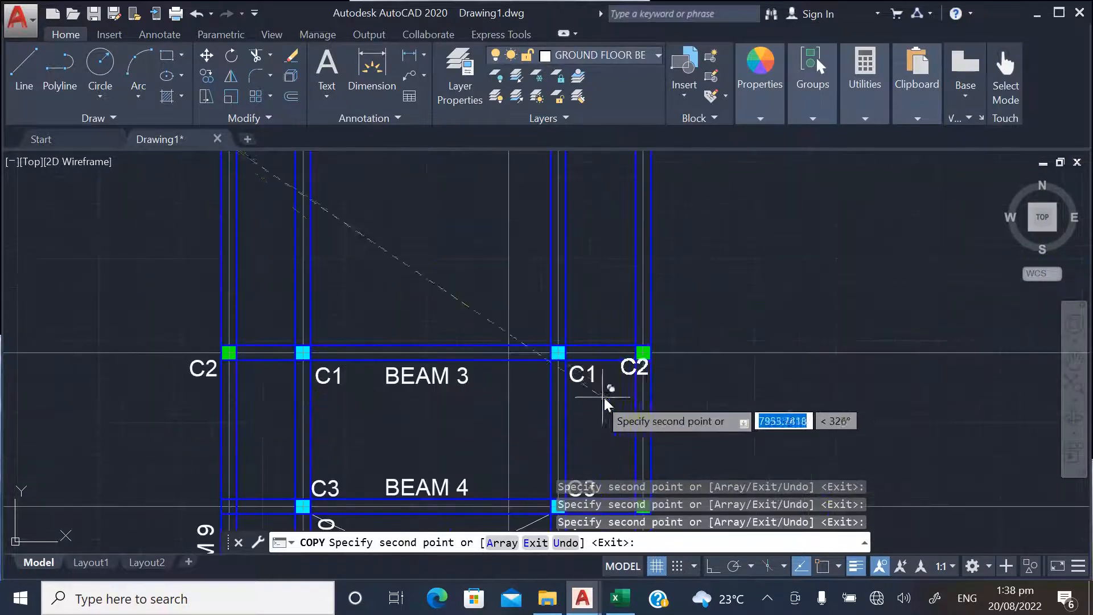
{"action": "scroll", "coordinate": [608, 384], "scroll_direction": "up", "scroll_amount": 4}
{"action": "scroll", "coordinate": [621, 310], "scroll_direction": "down", "scroll_amount": 3}
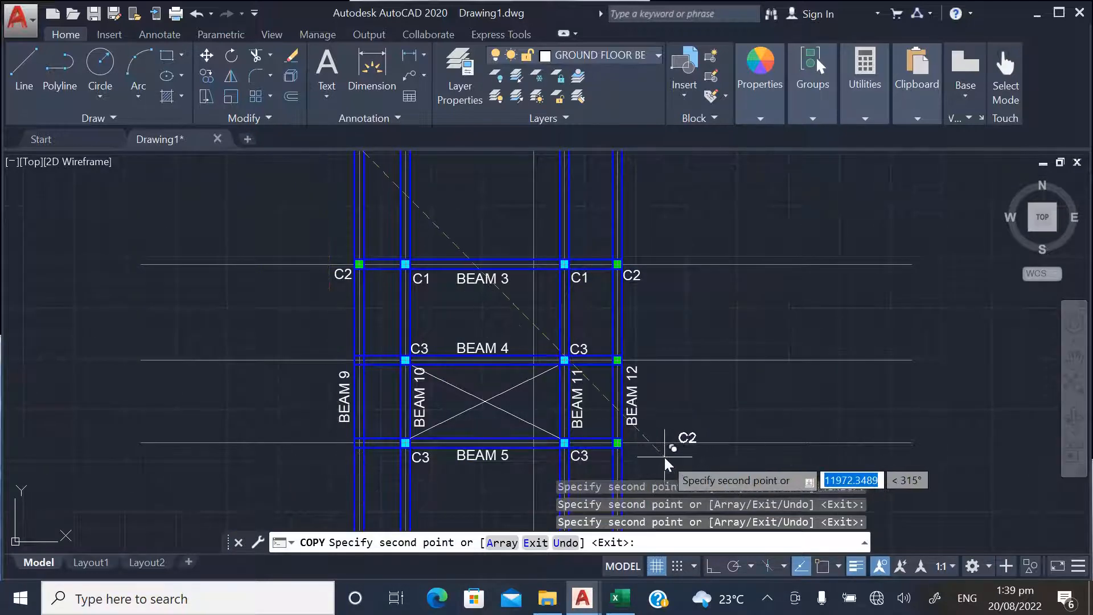
{"action": "scroll", "coordinate": [652, 363], "scroll_direction": "up", "scroll_amount": 2}
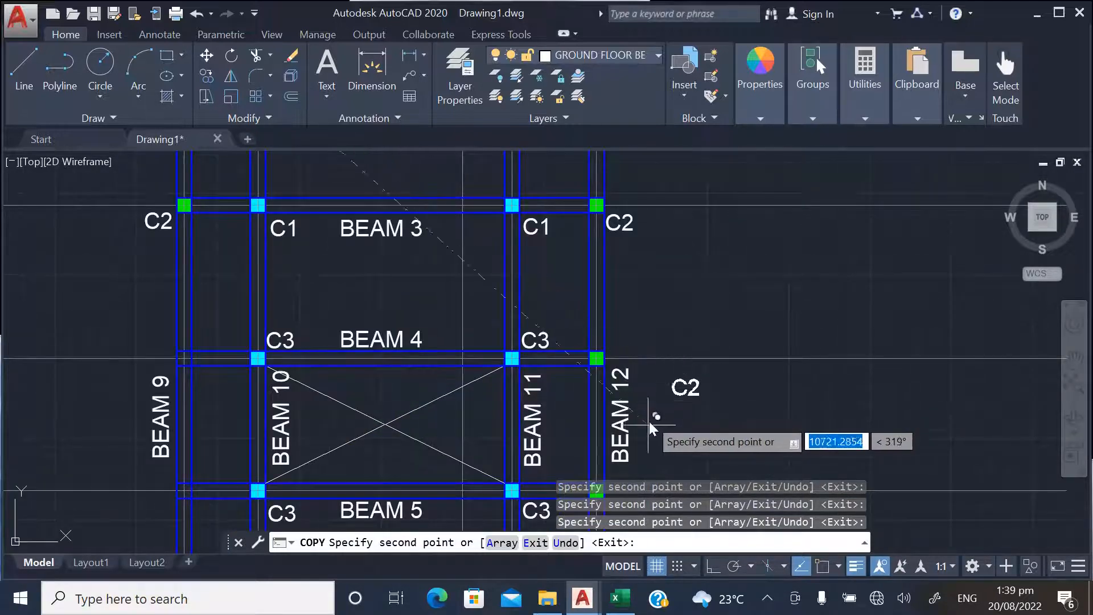
{"action": "key", "text": "Escape"}
Delete the outer right column at BEAM 4 and BEAM 12, including its green fill, outline and the overlapping lower beam line
{"action": "scroll", "coordinate": [599, 375], "scroll_direction": "up", "scroll_amount": 4}
{"action": "scroll", "coordinate": [599, 379], "scroll_direction": "down", "scroll_amount": 4}
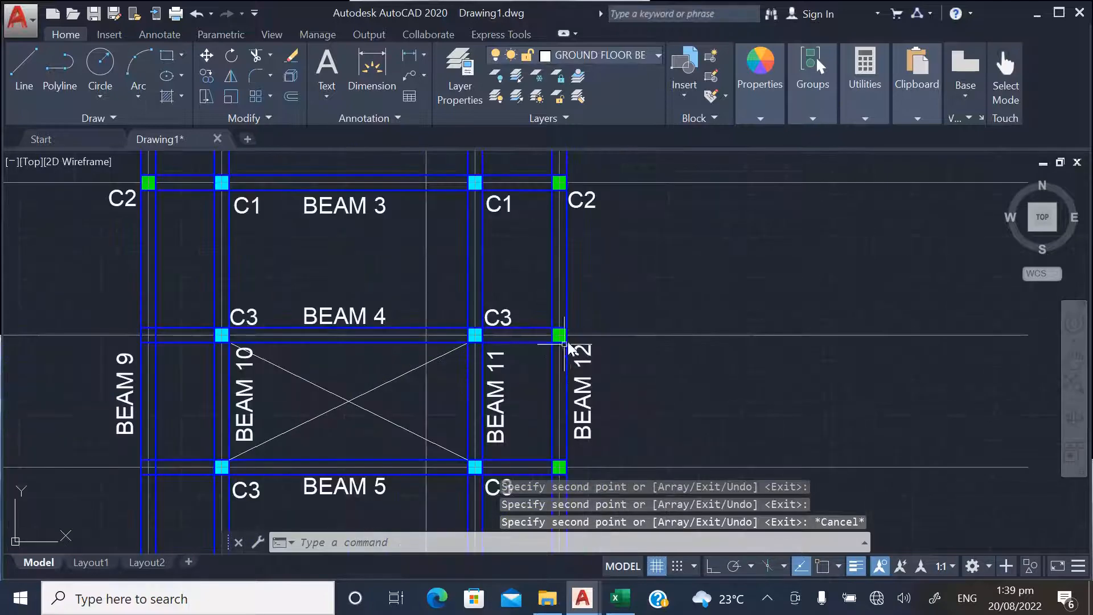
{"action": "scroll", "coordinate": [565, 344], "scroll_direction": "up", "scroll_amount": 4}
{"action": "left_click", "coordinate": [572, 329]}
{"action": "left_click", "coordinate": [569, 317]}
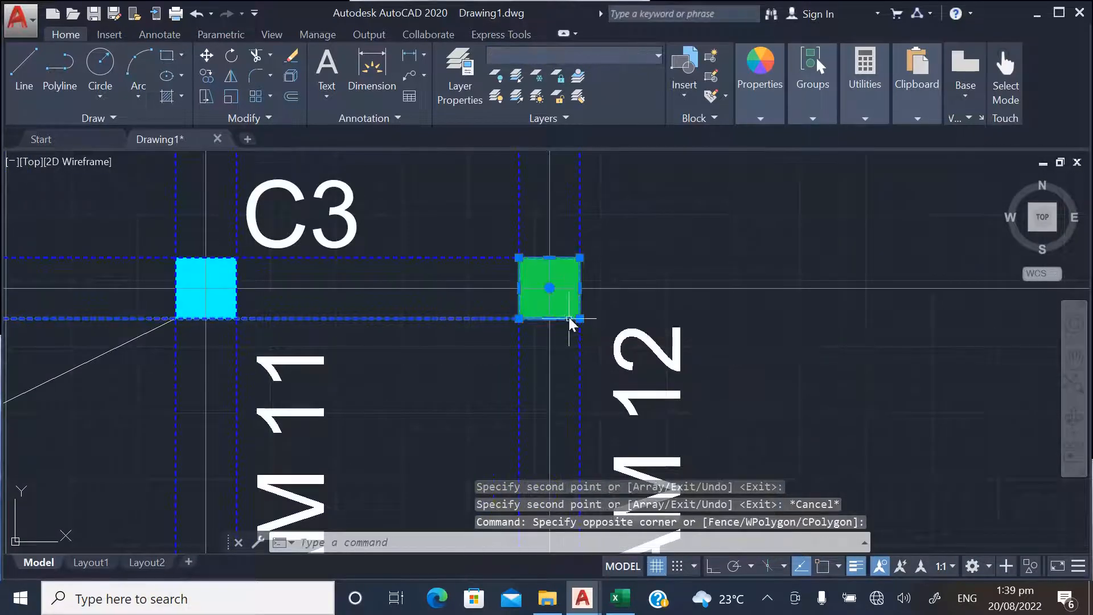
{"action": "key", "text": "Delete"}
Delete the outer right green column on BEAM 5 together with its outline and the overlapping lower beam line
{"action": "scroll", "coordinate": [570, 319], "scroll_direction": "down", "scroll_amount": 2}
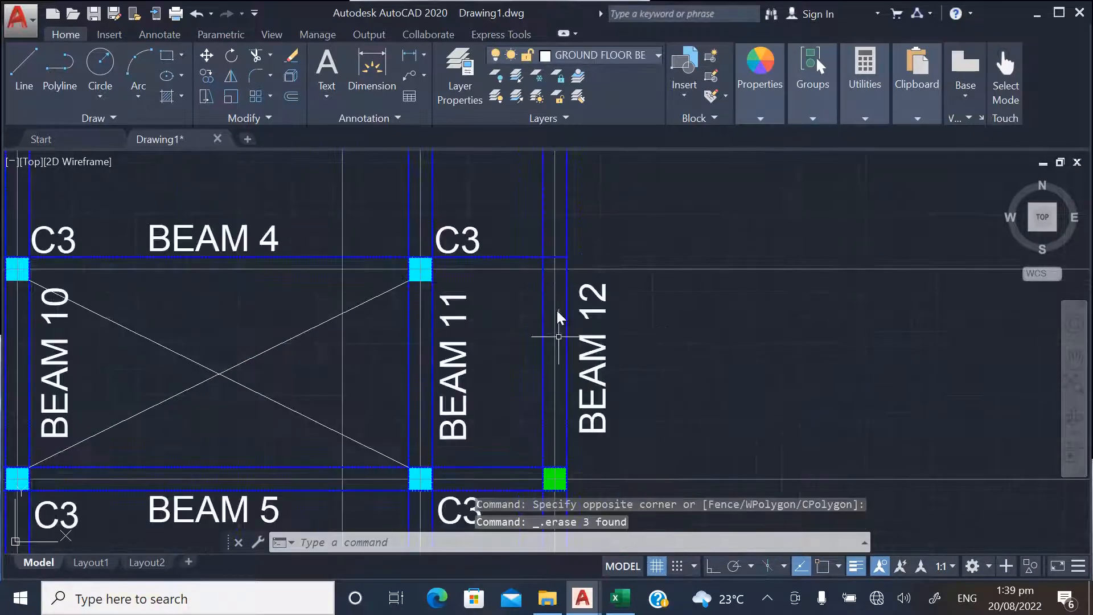
{"action": "scroll", "coordinate": [557, 422], "scroll_direction": "down", "scroll_amount": 1}
{"action": "scroll", "coordinate": [547, 439], "scroll_direction": "up", "scroll_amount": 6}
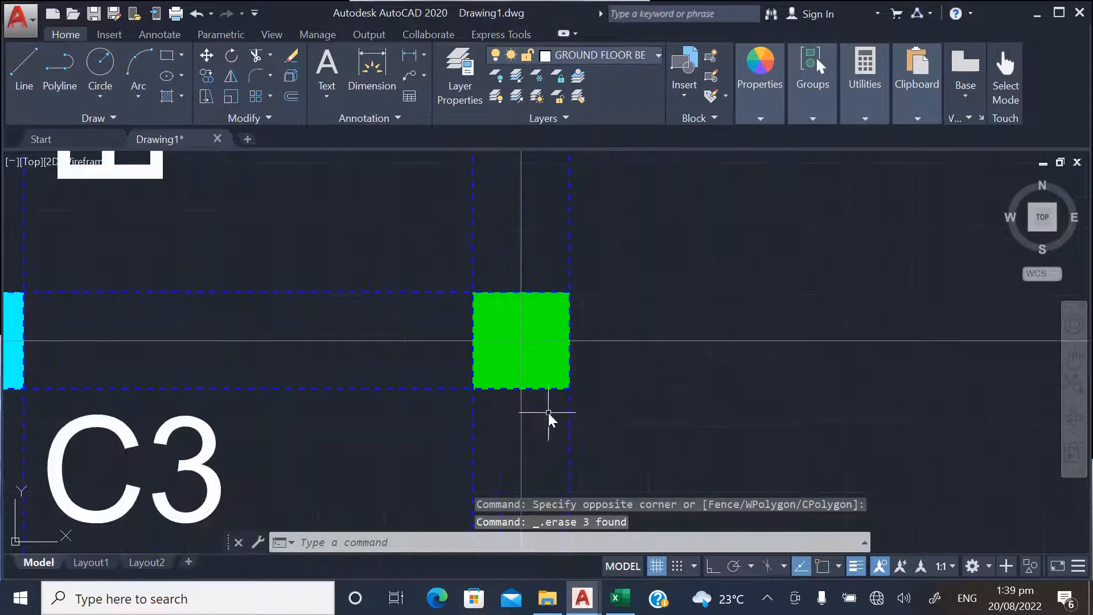
{"action": "left_click", "coordinate": [538, 370]}
{"action": "key", "text": "Delete"}
{"action": "scroll", "coordinate": [556, 383], "scroll_direction": "down", "scroll_amount": 4}
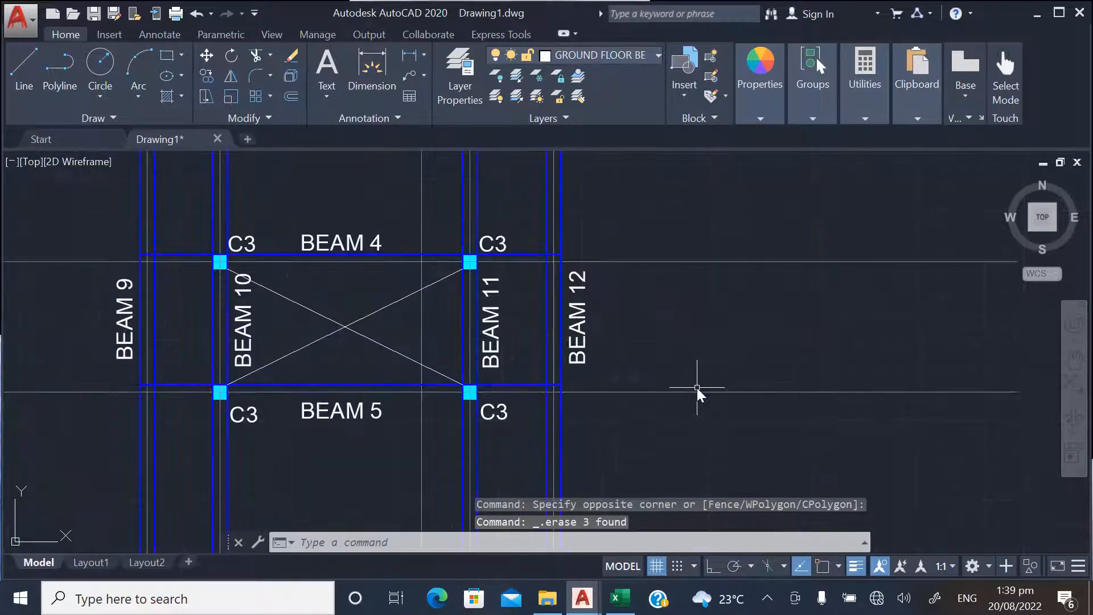
Restore the lower edge lines of BEAM 4 and BEAM 5 by copying BEAM 4's upper line to the C3 columns' bottom corners, using object snap
{"action": "scroll", "coordinate": [697, 389], "scroll_direction": "down", "scroll_amount": 1}
{"action": "scroll", "coordinate": [421, 320], "scroll_direction": "up", "scroll_amount": 1}
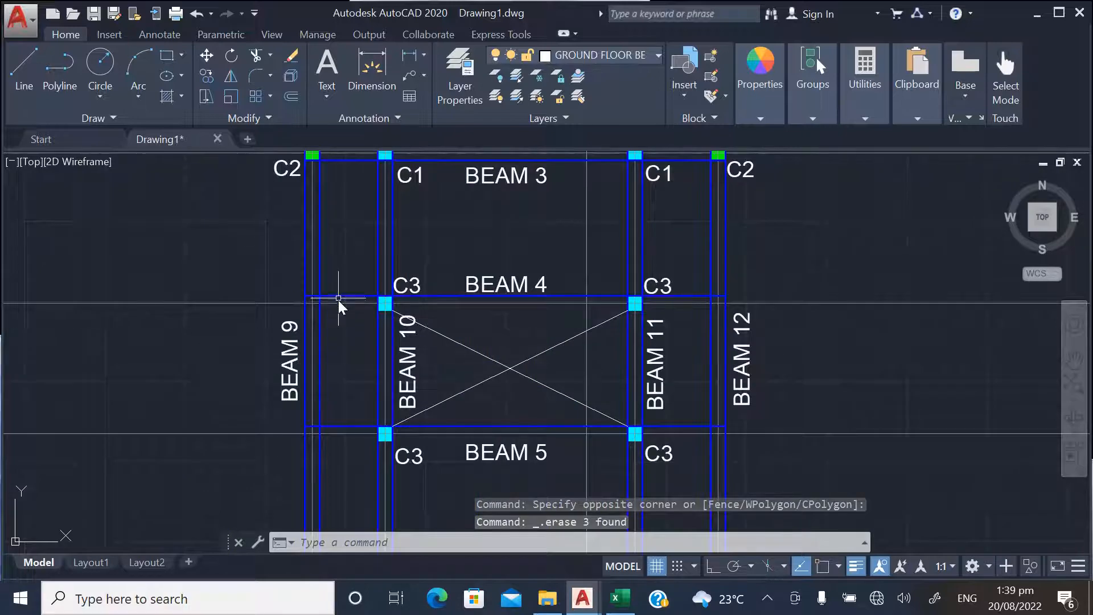
{"action": "scroll", "coordinate": [338, 300], "scroll_direction": "up", "scroll_amount": 5}
{"action": "left_click", "coordinate": [369, 301]}
{"action": "right_click", "coordinate": [378, 251]}
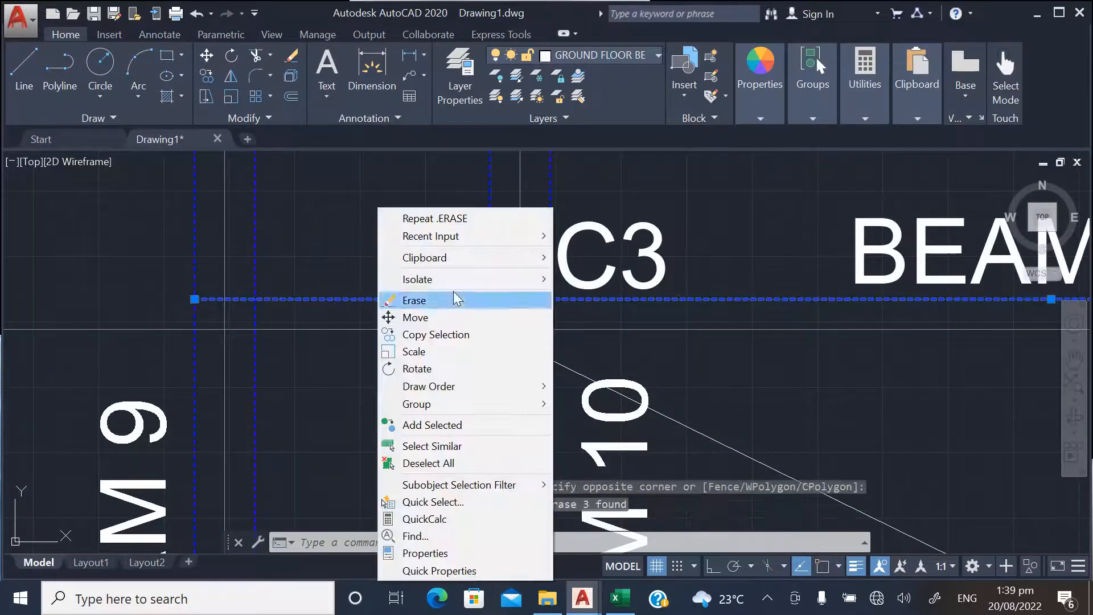
{"action": "left_click", "coordinate": [441, 334]}
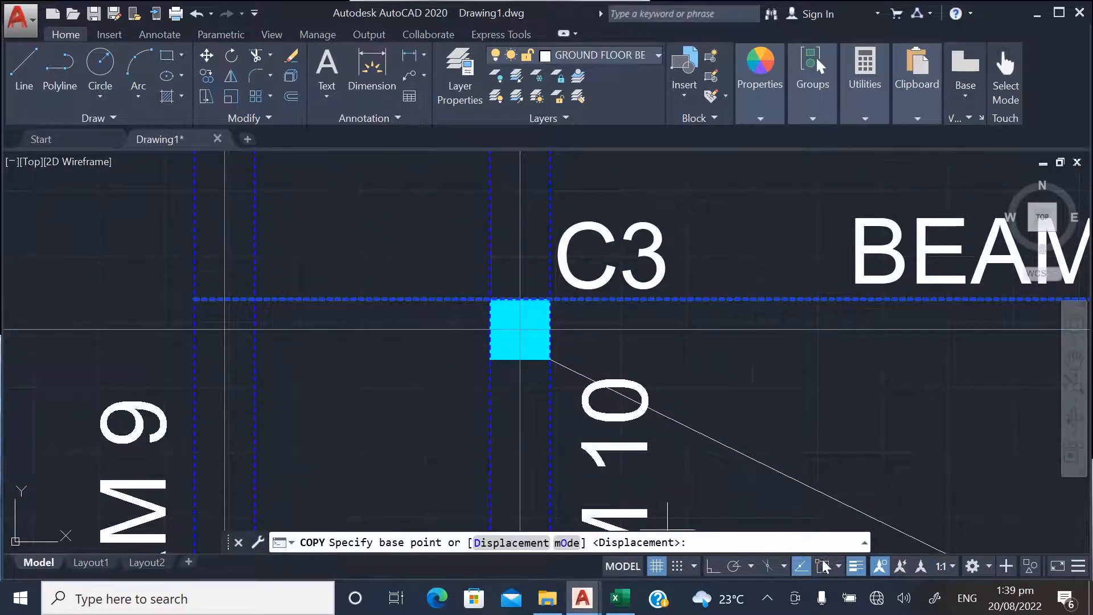
{"action": "left_click", "coordinate": [823, 566]}
{"action": "left_click", "coordinate": [491, 299]}
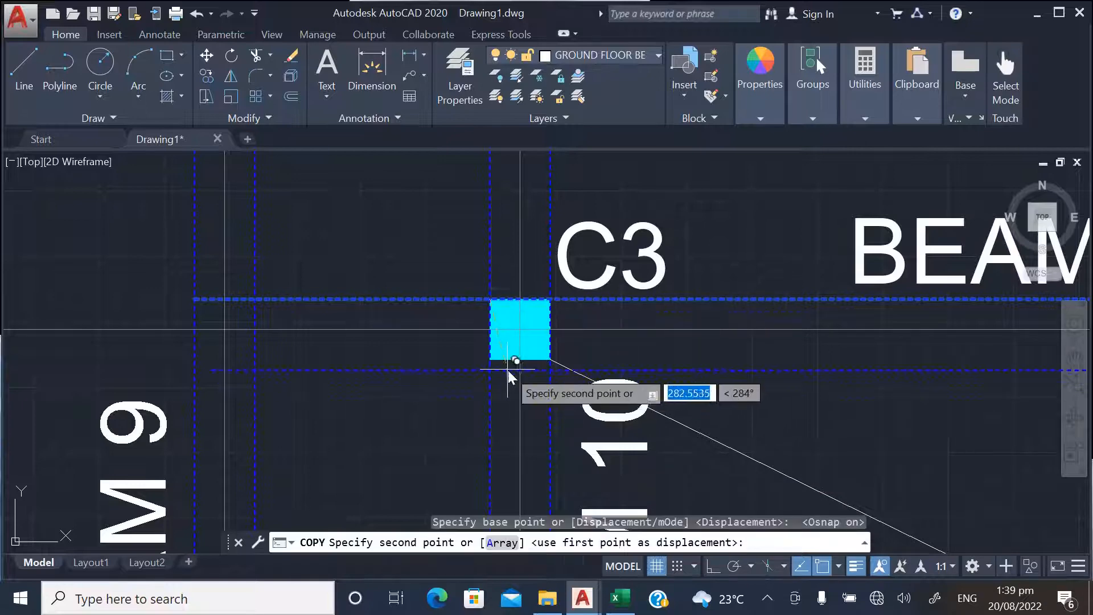
{"action": "scroll", "coordinate": [489, 360], "scroll_direction": "up", "scroll_amount": 3}
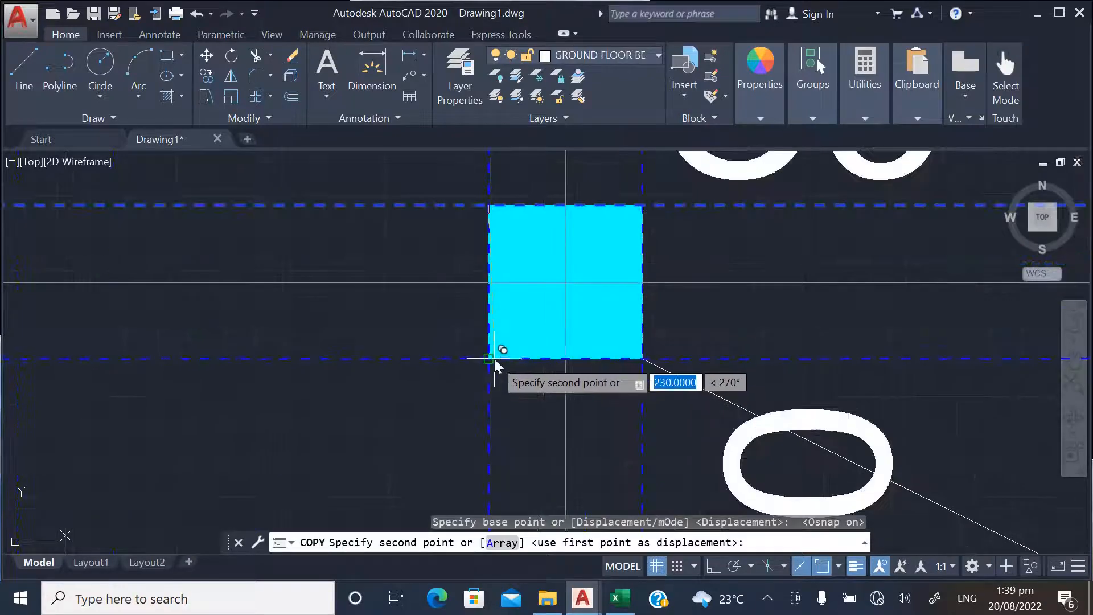
{"action": "left_click", "coordinate": [495, 360]}
{"action": "scroll", "coordinate": [475, 245], "scroll_direction": "down", "scroll_amount": 6}
{"action": "scroll", "coordinate": [458, 399], "scroll_direction": "up", "scroll_amount": 4}
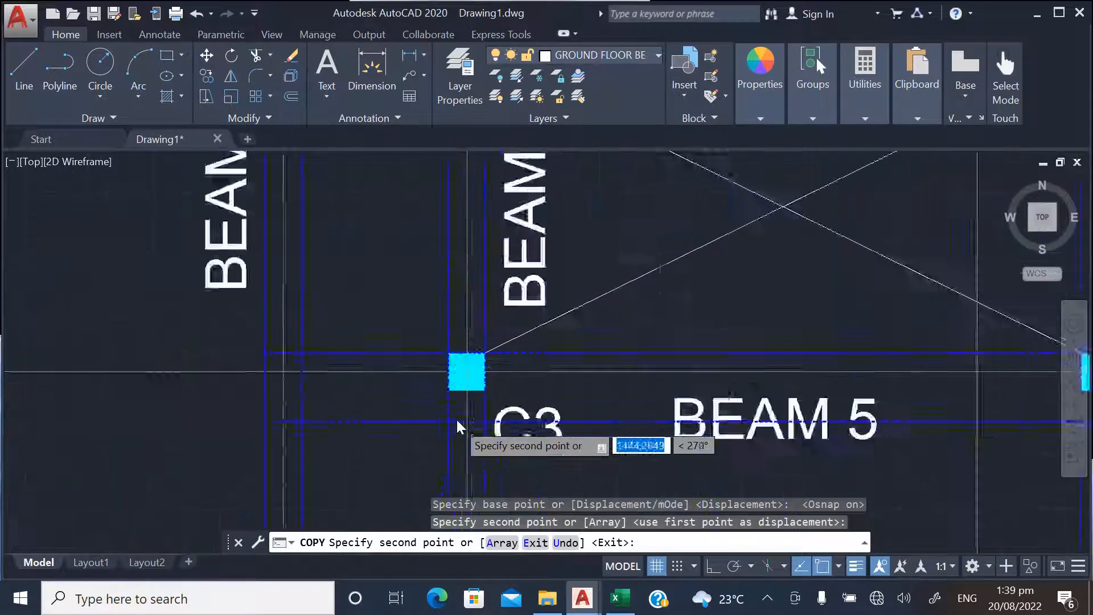
{"action": "scroll", "coordinate": [458, 423], "scroll_direction": "up", "scroll_amount": 2}
{"action": "left_click", "coordinate": [447, 369]}
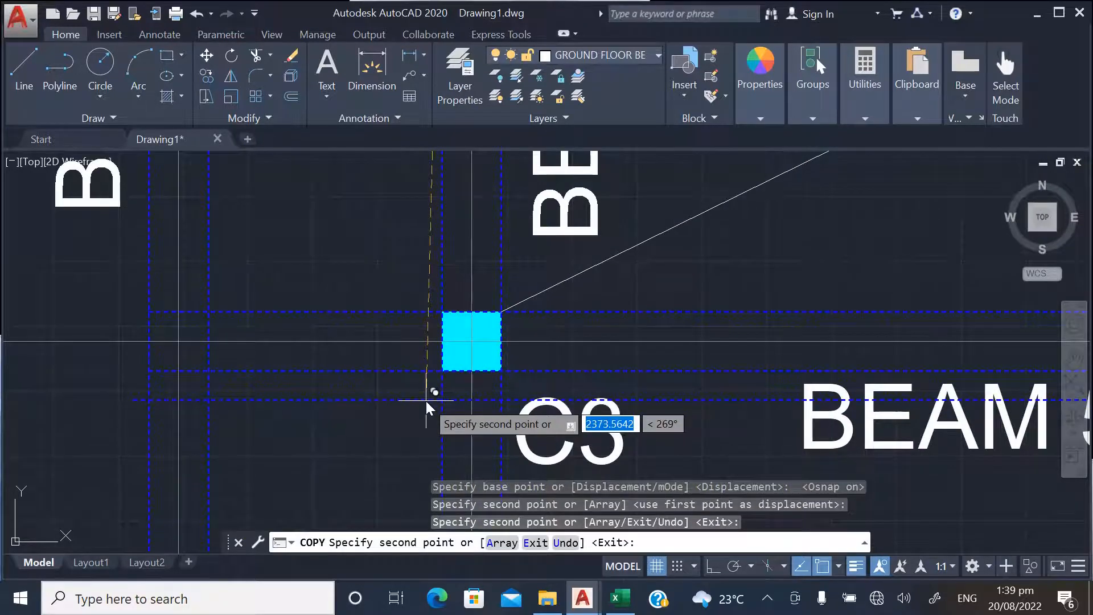
{"action": "key", "text": "Escape"}
Copy the C2 label at BEAM 3's outer right column to the outer right column on BEAM 6, with object snap off
{"action": "scroll", "coordinate": [378, 370], "scroll_direction": "down", "scroll_amount": 5}
{"action": "scroll", "coordinate": [510, 253], "scroll_direction": "up", "scroll_amount": 3}
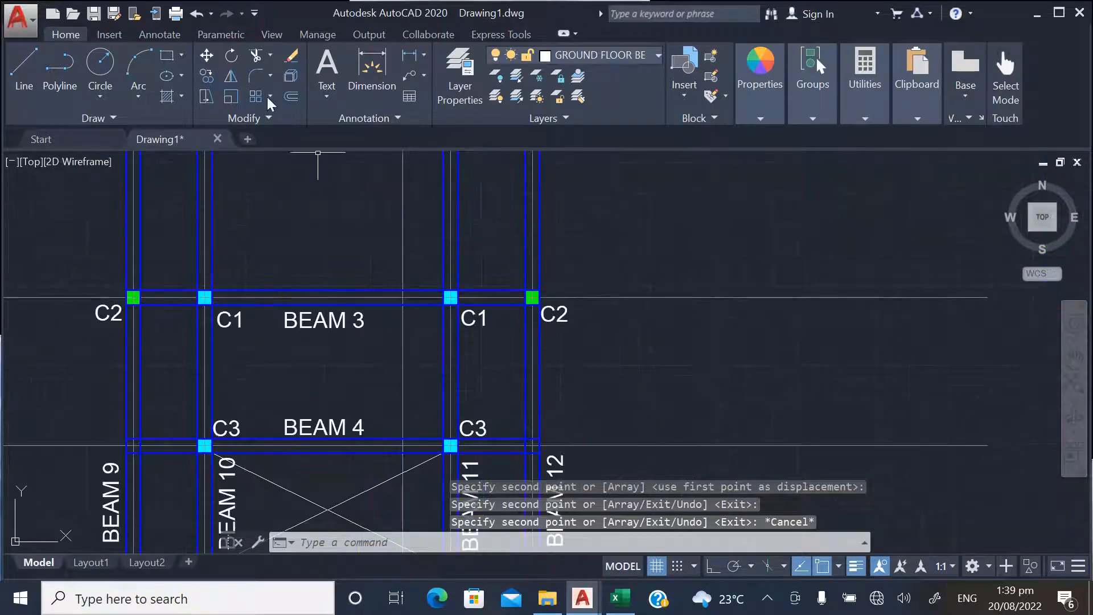
{"action": "left_click", "coordinate": [208, 76]}
{"action": "left_click", "coordinate": [567, 328]}
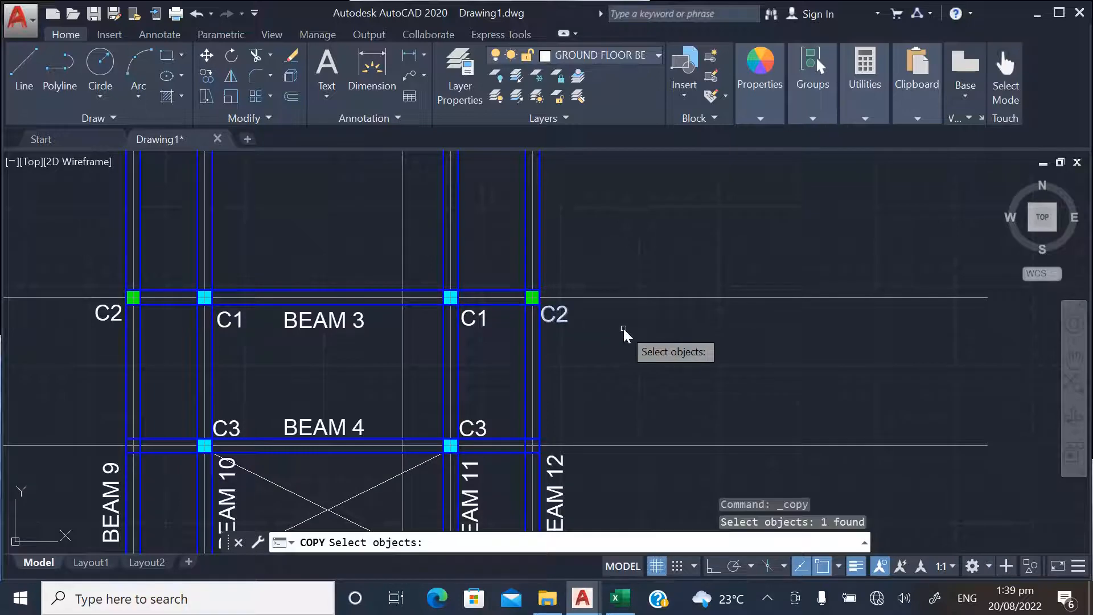
{"action": "key", "text": "Return"}
{"action": "left_click", "coordinate": [827, 566]}
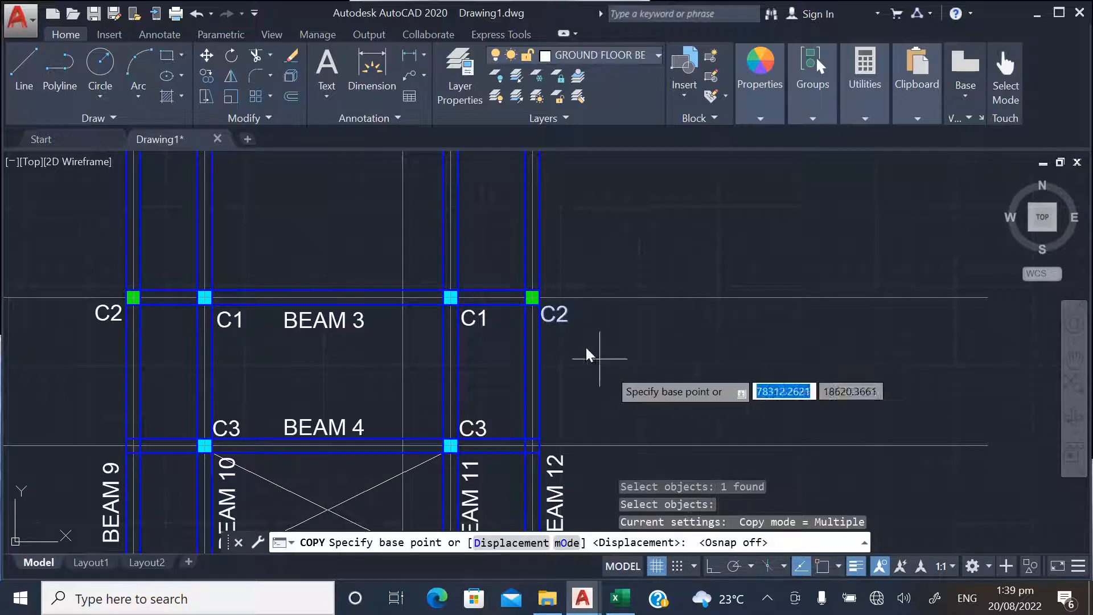
{"action": "left_click", "coordinate": [556, 314]}
{"action": "scroll", "coordinate": [553, 273], "scroll_direction": "down", "scroll_amount": 3}
{"action": "scroll", "coordinate": [560, 420], "scroll_direction": "down", "scroll_amount": 2}
{"action": "scroll", "coordinate": [552, 382], "scroll_direction": "up", "scroll_amount": 10}
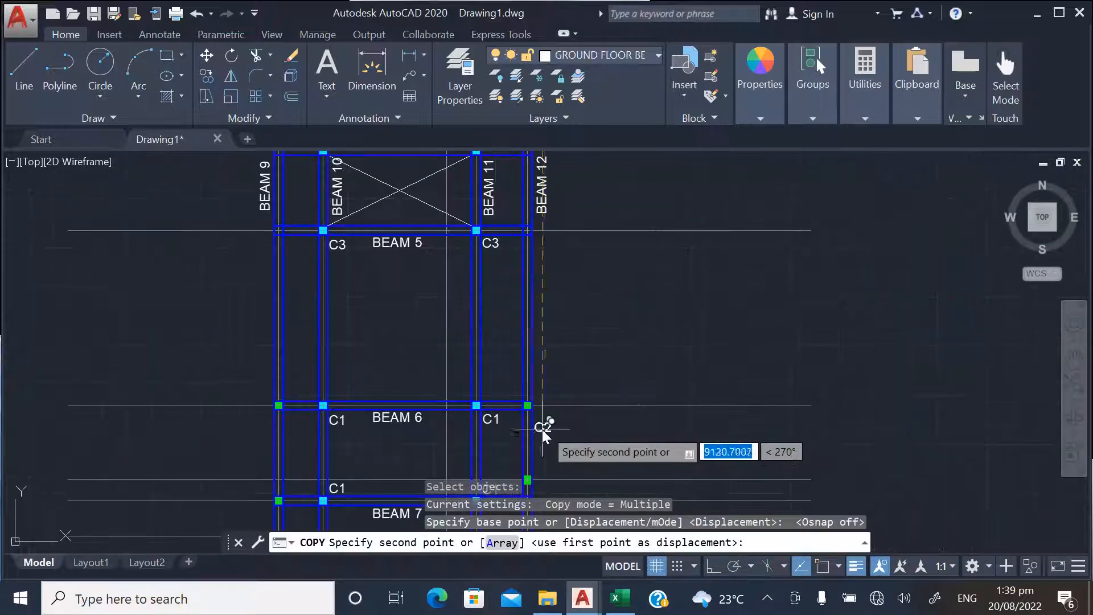
{"action": "left_click", "coordinate": [575, 381]}
{"action": "scroll", "coordinate": [683, 364], "scroll_direction": "down", "scroll_amount": 3}
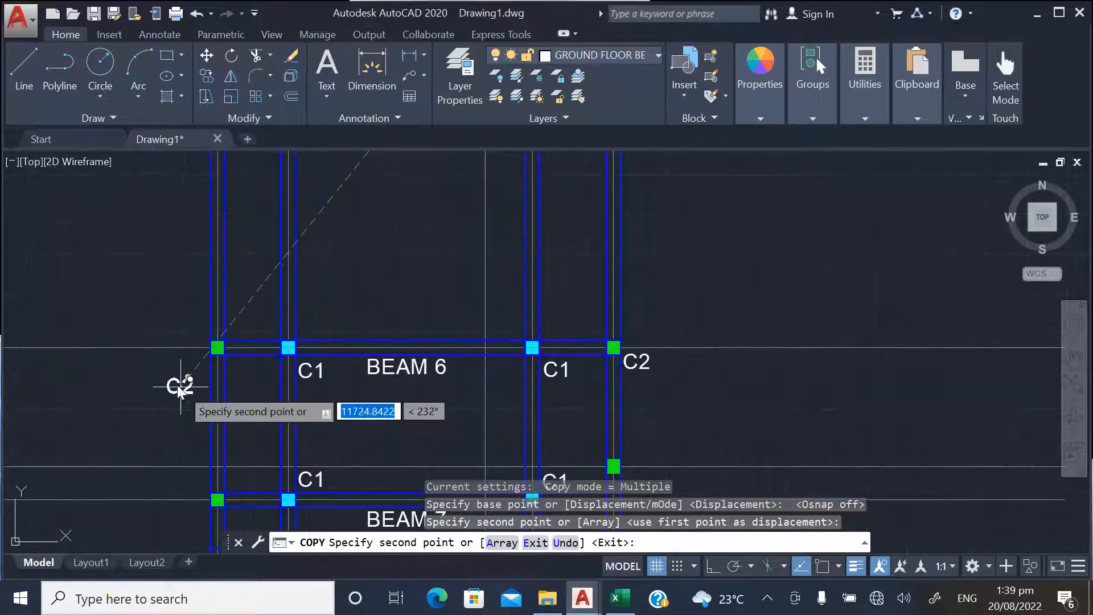
Place C2 label copies beside the outer left green columns on BEAM 6 and BEAM 7
{"action": "scroll", "coordinate": [188, 364], "scroll_direction": "up", "scroll_amount": 3}
{"action": "scroll", "coordinate": [233, 336], "scroll_direction": "down", "scroll_amount": 3}
{"action": "scroll", "coordinate": [353, 439], "scroll_direction": "up", "scroll_amount": 5}
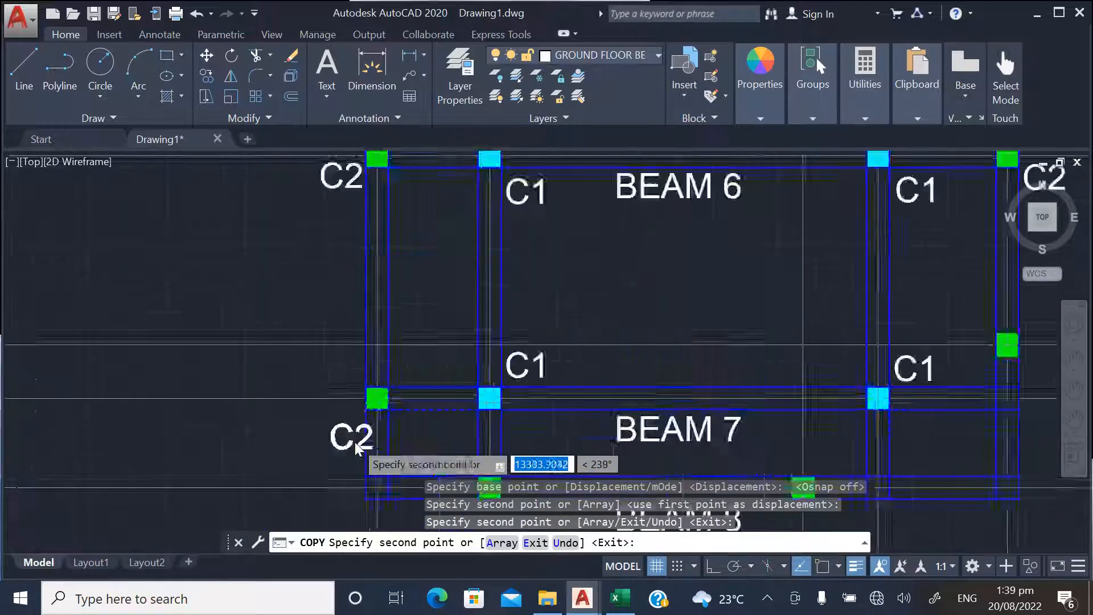
{"action": "left_click", "coordinate": [331, 400]}
{"action": "scroll", "coordinate": [271, 380], "scroll_direction": "down", "scroll_amount": 3}
{"action": "scroll", "coordinate": [294, 475], "scroll_direction": "up", "scroll_amount": 3}
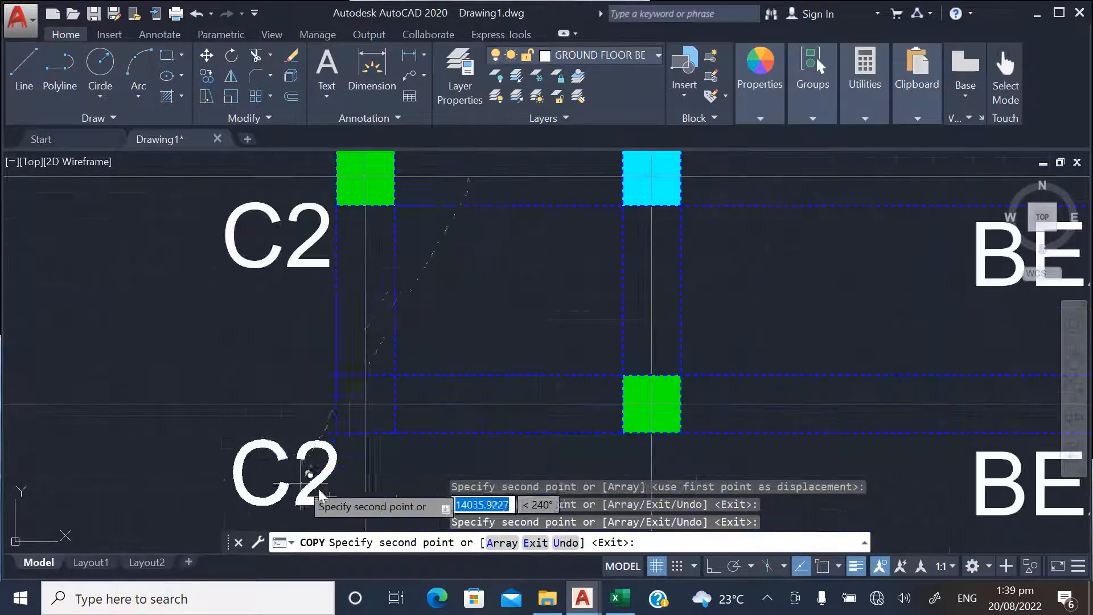
Place C2 label copies below and beside the two green columns on BEAM 8
{"action": "scroll", "coordinate": [267, 411], "scroll_direction": "down", "scroll_amount": 3}
{"action": "scroll", "coordinate": [456, 462], "scroll_direction": "up", "scroll_amount": 3}
{"action": "left_click", "coordinate": [428, 407]}
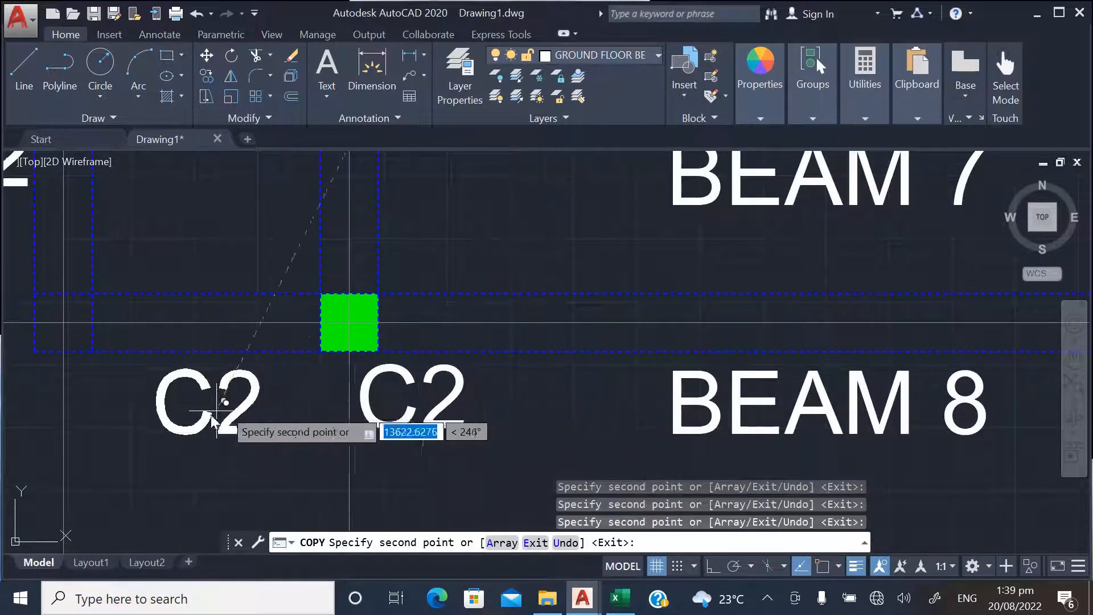
{"action": "scroll", "coordinate": [228, 410], "scroll_direction": "down", "scroll_amount": 3}
{"action": "scroll", "coordinate": [387, 424], "scroll_direction": "up", "scroll_amount": 3}
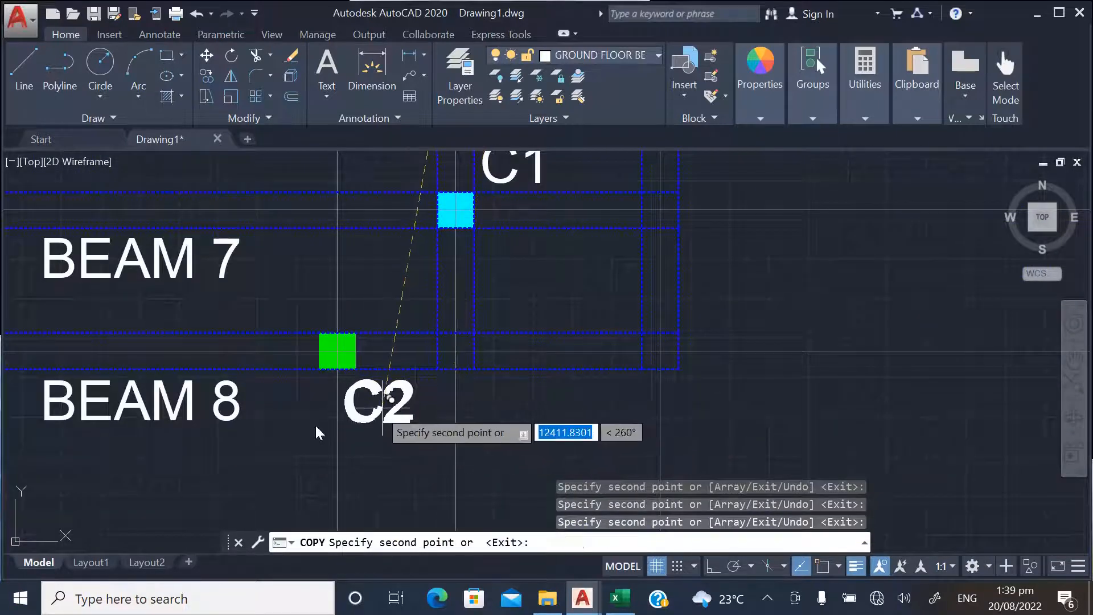
Place a C2 label copy beside the outer right green column just above BEAM 7 and end the copying
{"action": "scroll", "coordinate": [317, 435], "scroll_direction": "down", "scroll_amount": 3}
{"action": "scroll", "coordinate": [440, 367], "scroll_direction": "up", "scroll_amount": 3}
{"action": "left_click", "coordinate": [435, 361]}
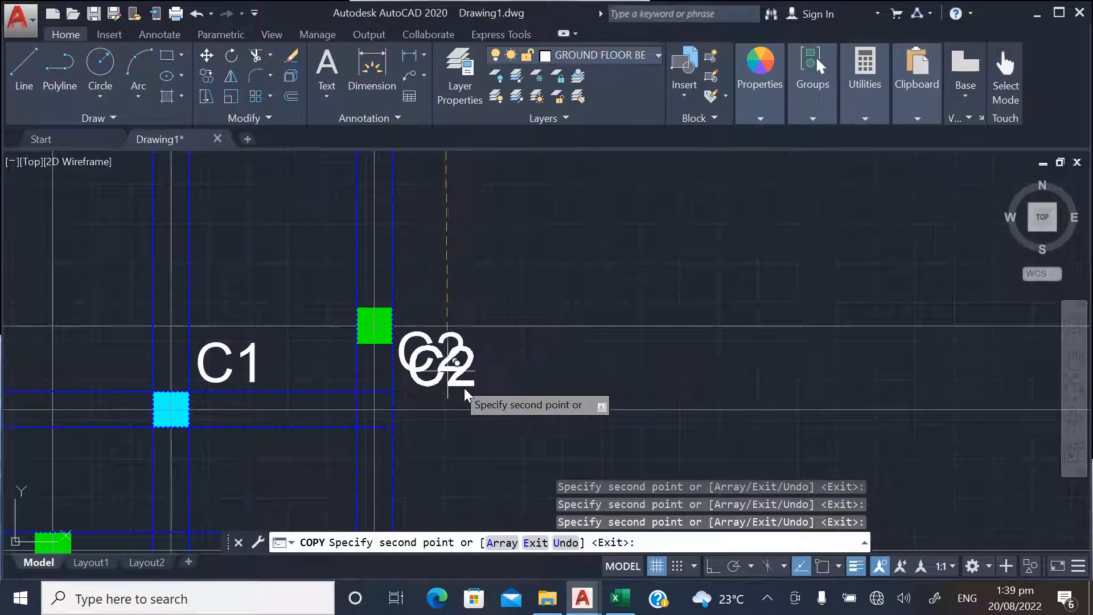
{"action": "scroll", "coordinate": [495, 408], "scroll_direction": "down", "scroll_amount": 3}
{"action": "key", "text": "Escape"}
{"action": "scroll", "coordinate": [501, 410], "scroll_direction": "down", "scroll_amount": 5}
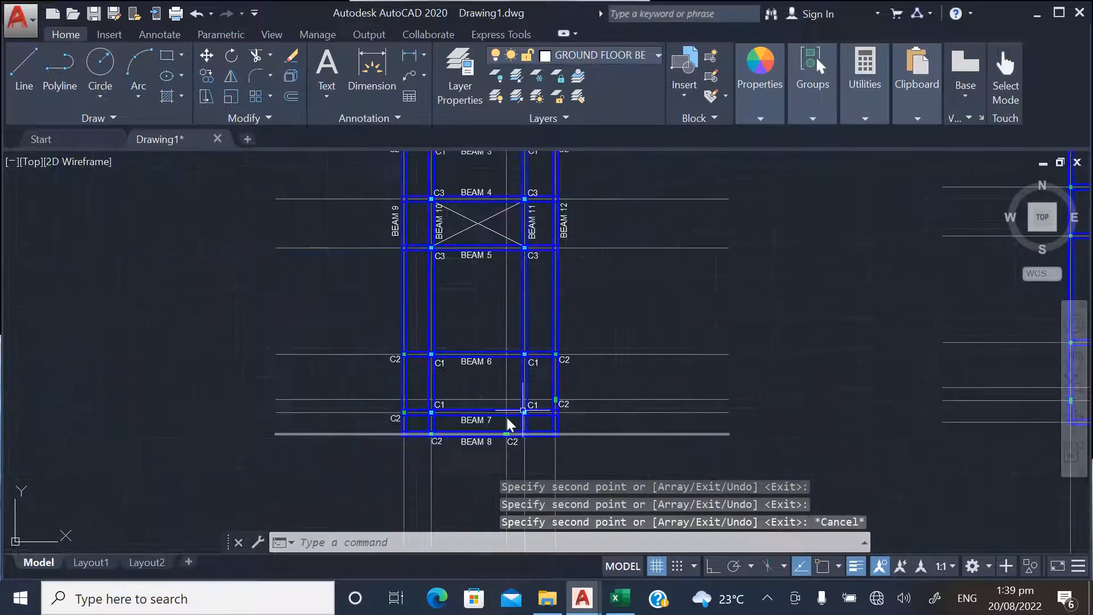
Review the beam and column labels on the first ground floor plan, ending at the bays between BEAM 1 and BEAM 2
{"action": "scroll", "coordinate": [499, 245], "scroll_direction": "up", "scroll_amount": 6}
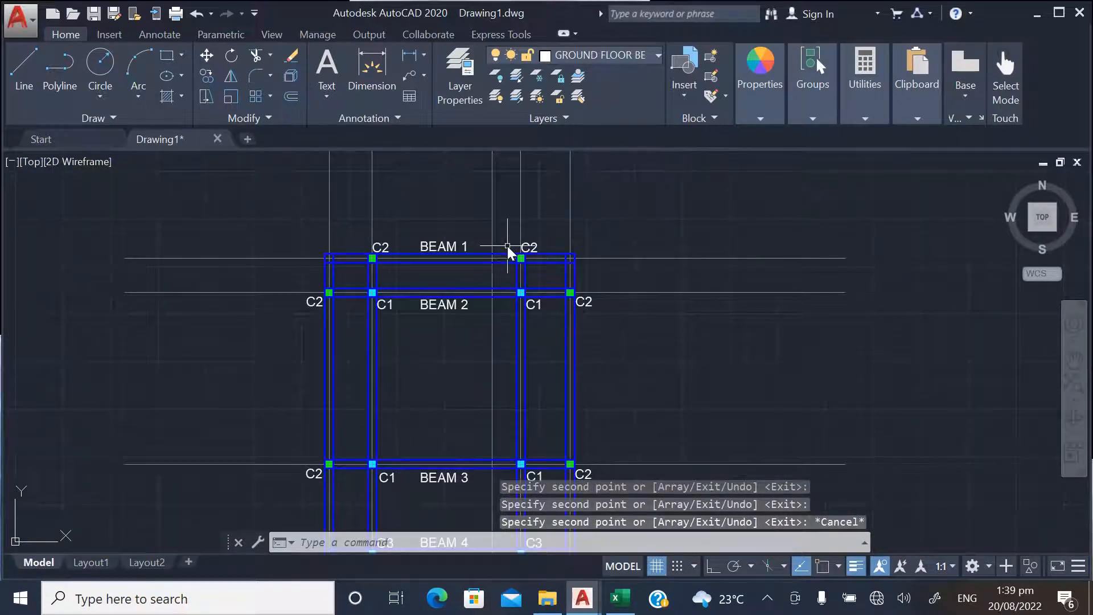
{"action": "scroll", "coordinate": [504, 294], "scroll_direction": "down", "scroll_amount": 4}
{"action": "scroll", "coordinate": [409, 306], "scroll_direction": "down", "scroll_amount": 2}
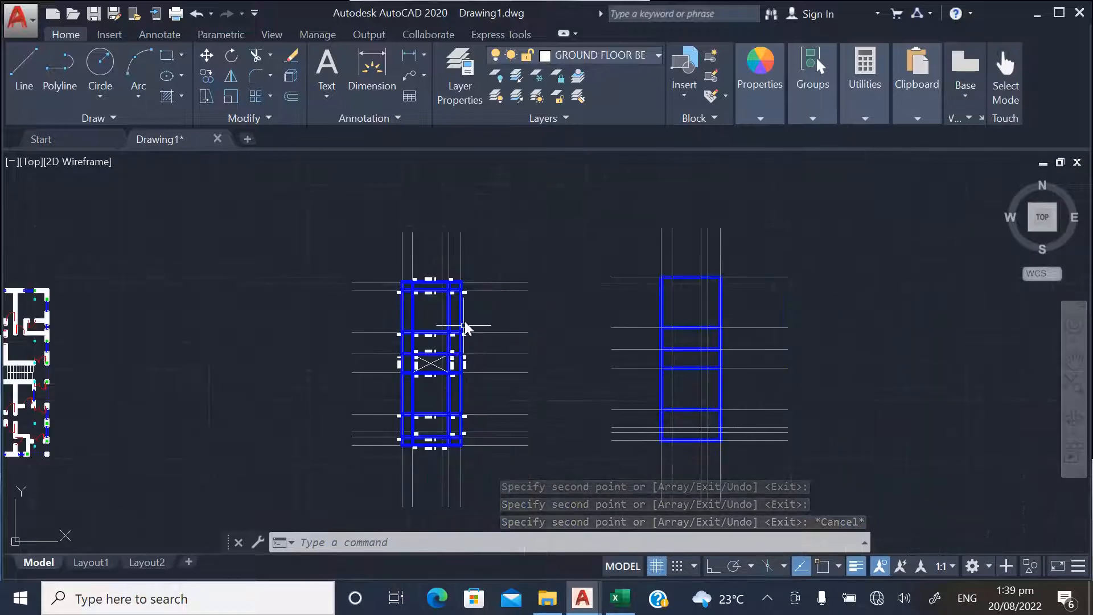
{"action": "scroll", "coordinate": [510, 319], "scroll_direction": "up", "scroll_amount": 4}
{"action": "scroll", "coordinate": [391, 277], "scroll_direction": "down", "scroll_amount": 1}
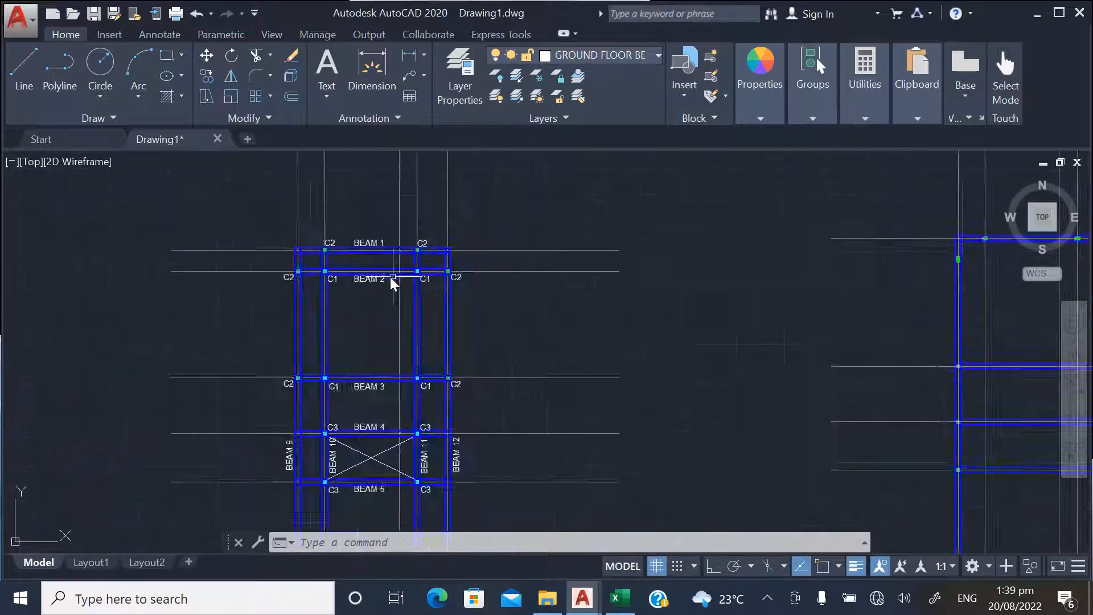
{"action": "scroll", "coordinate": [285, 282], "scroll_direction": "up", "scroll_amount": 2}
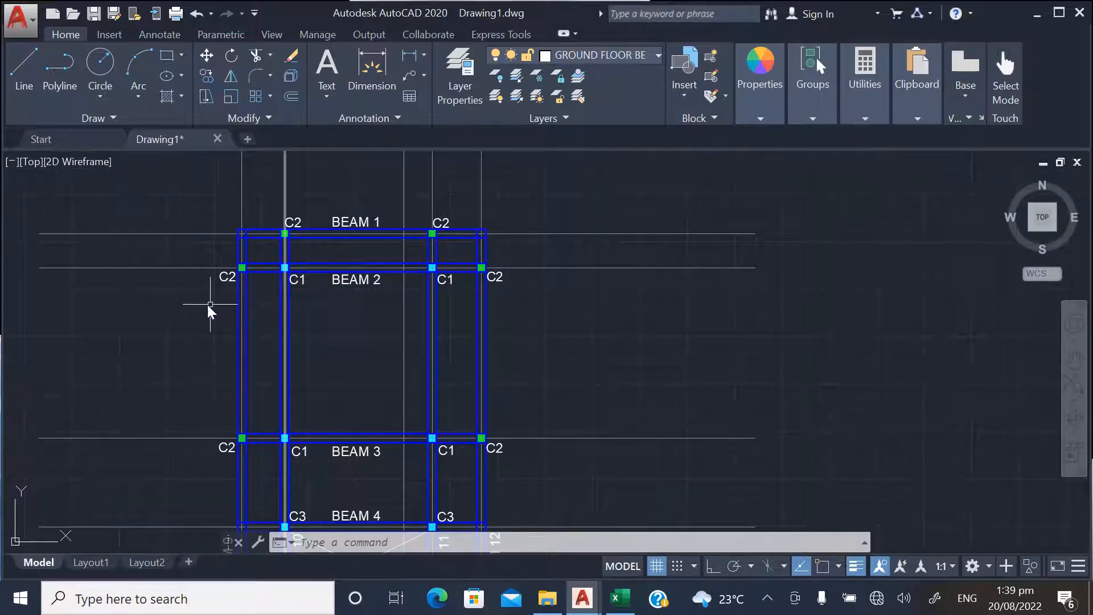
{"action": "scroll", "coordinate": [338, 289], "scroll_direction": "up", "scroll_amount": 2}
{"action": "scroll", "coordinate": [488, 295], "scroll_direction": "down", "scroll_amount": 2}
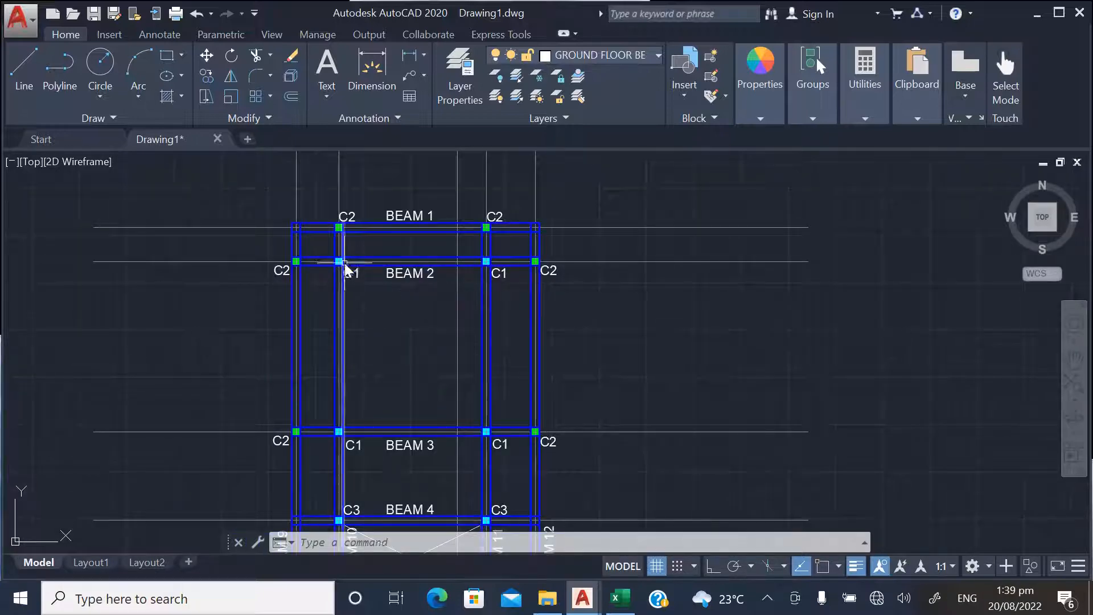
{"action": "scroll", "coordinate": [344, 265], "scroll_direction": "up", "scroll_amount": 3}
{"action": "scroll", "coordinate": [388, 306], "scroll_direction": "down", "scroll_amount": 3}
{"action": "scroll", "coordinate": [416, 240], "scroll_direction": "up", "scroll_amount": 2}
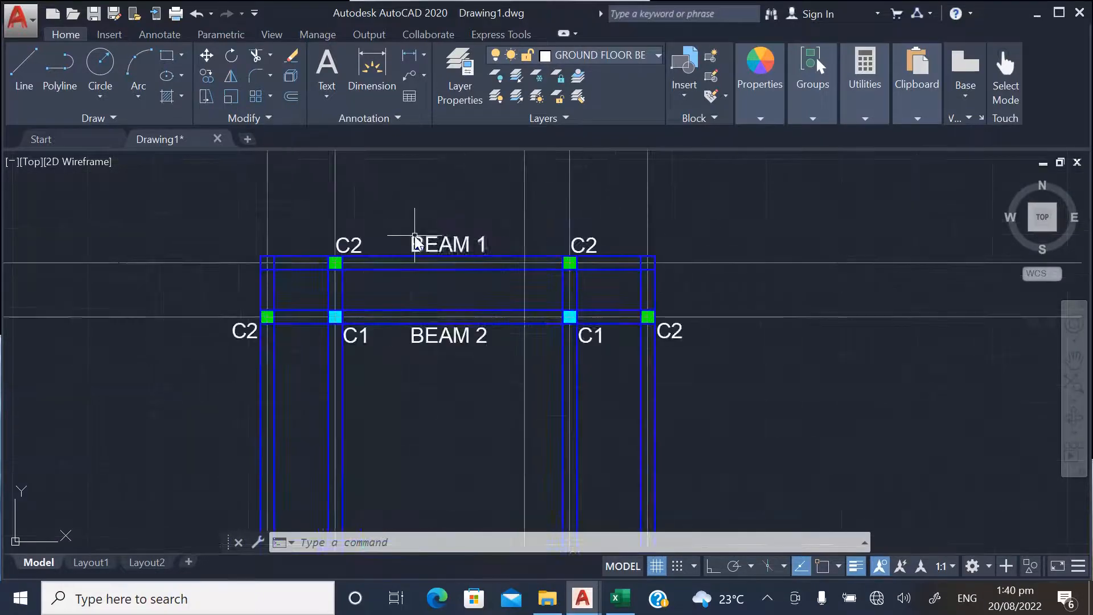
{"action": "scroll", "coordinate": [248, 239], "scroll_direction": "up", "scroll_amount": 2}
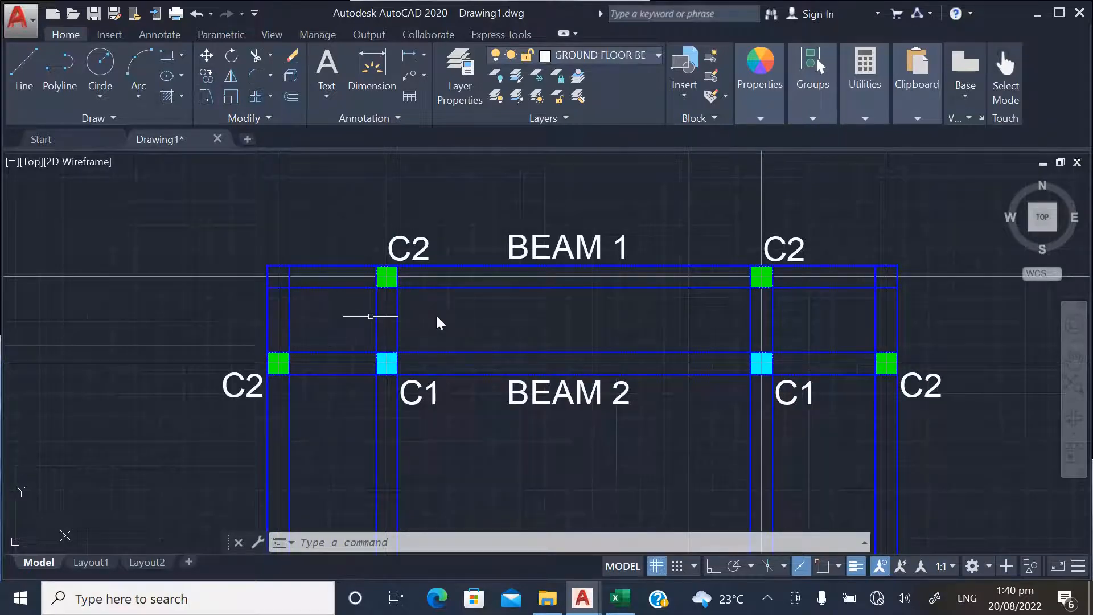
Copy the left C2 label on BEAM 1 into the left bay between BEAM 1 and BEAM 2
{"action": "left_click", "coordinate": [207, 76]}
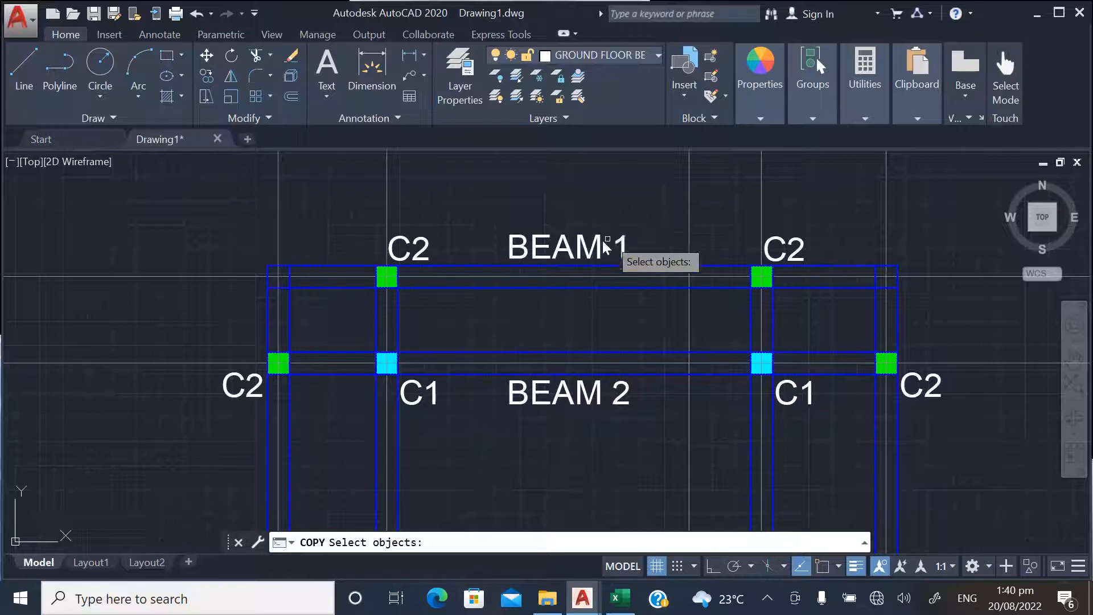
{"action": "left_click", "coordinate": [425, 246]}
{"action": "key", "text": "Return"}
{"action": "left_click", "coordinate": [451, 217]}
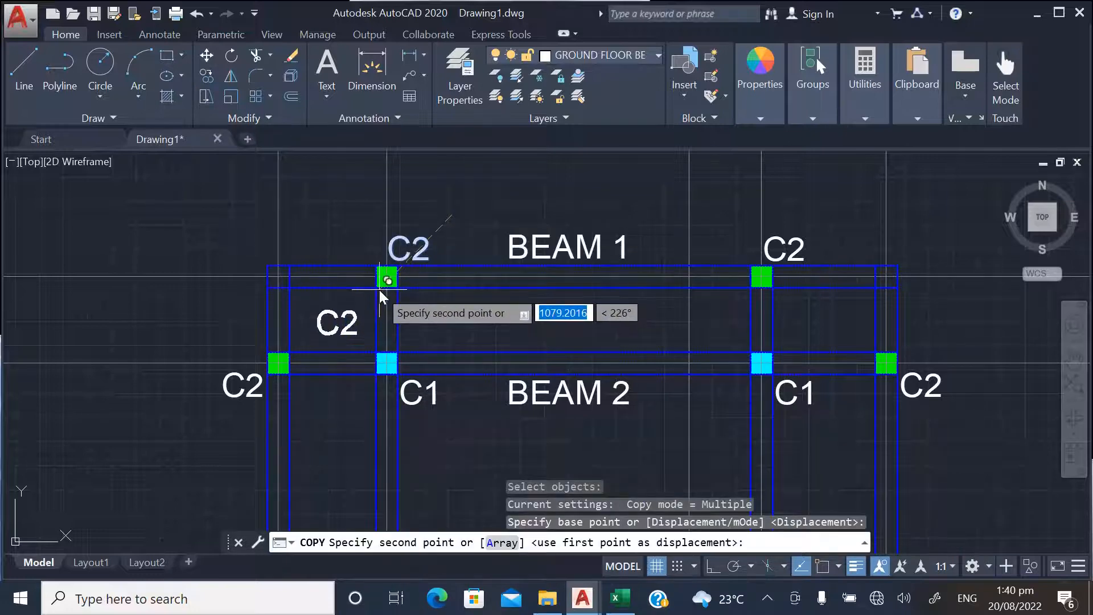
{"action": "left_click", "coordinate": [371, 291]}
{"action": "key", "text": "Escape"}
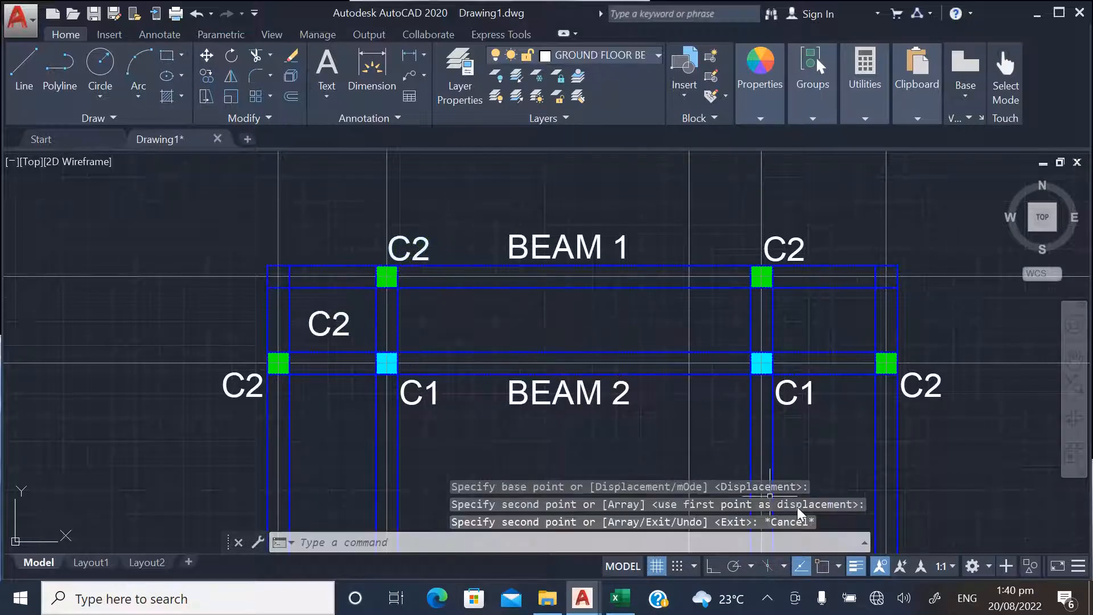
Change the text of the C2 copy in the left bay between BEAM 1 and BEAM 2 to PANEL 1
{"action": "left_click", "coordinate": [341, 324]}
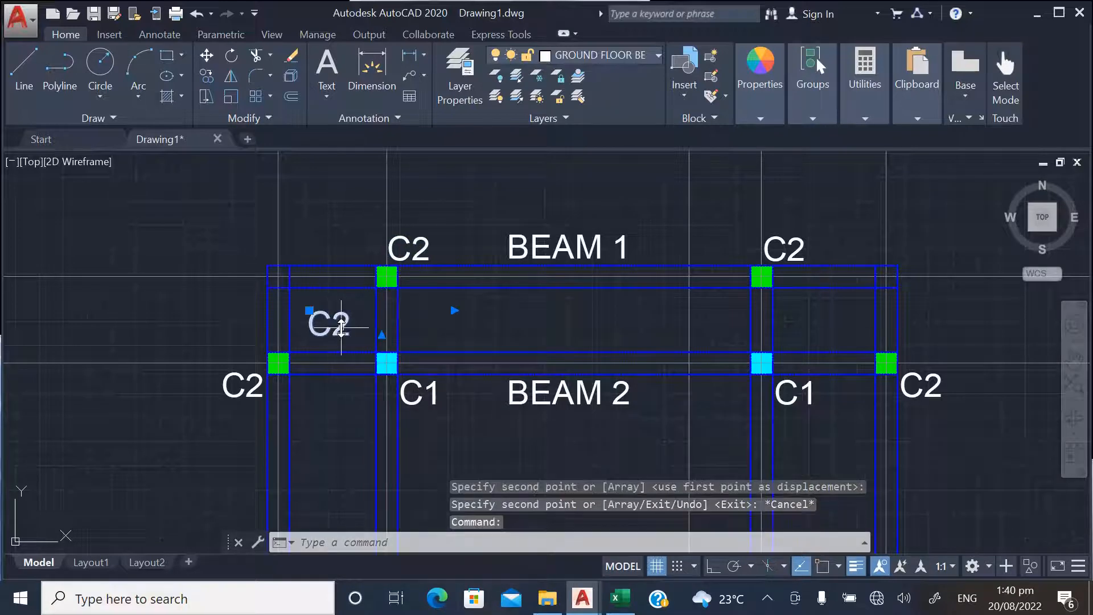
{"action": "double_click", "coordinate": [341, 331]}
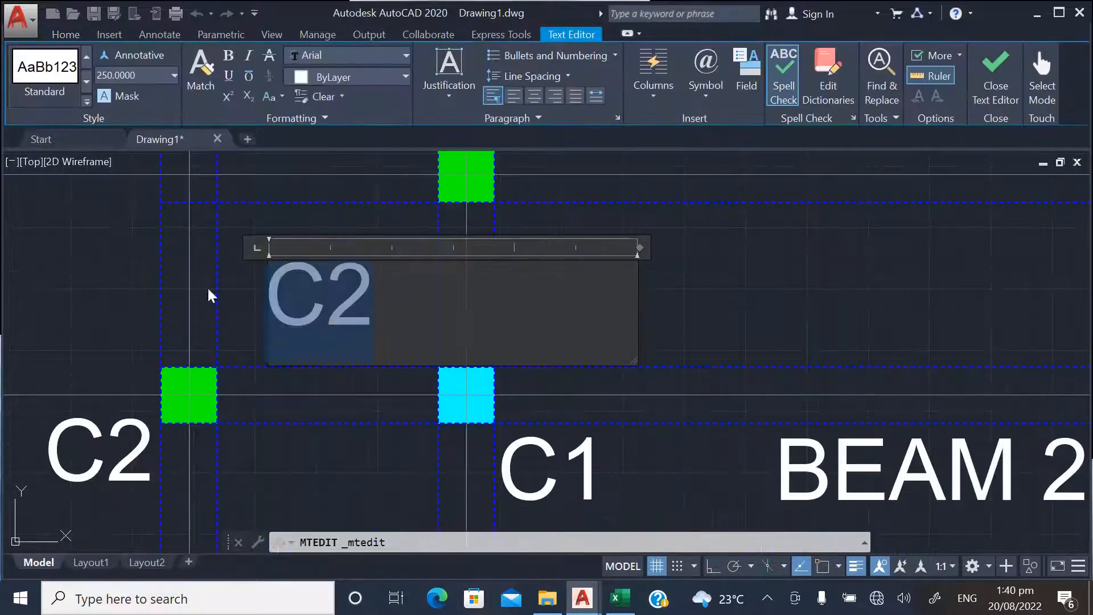
{"action": "type", "text": "PANEL 1"}
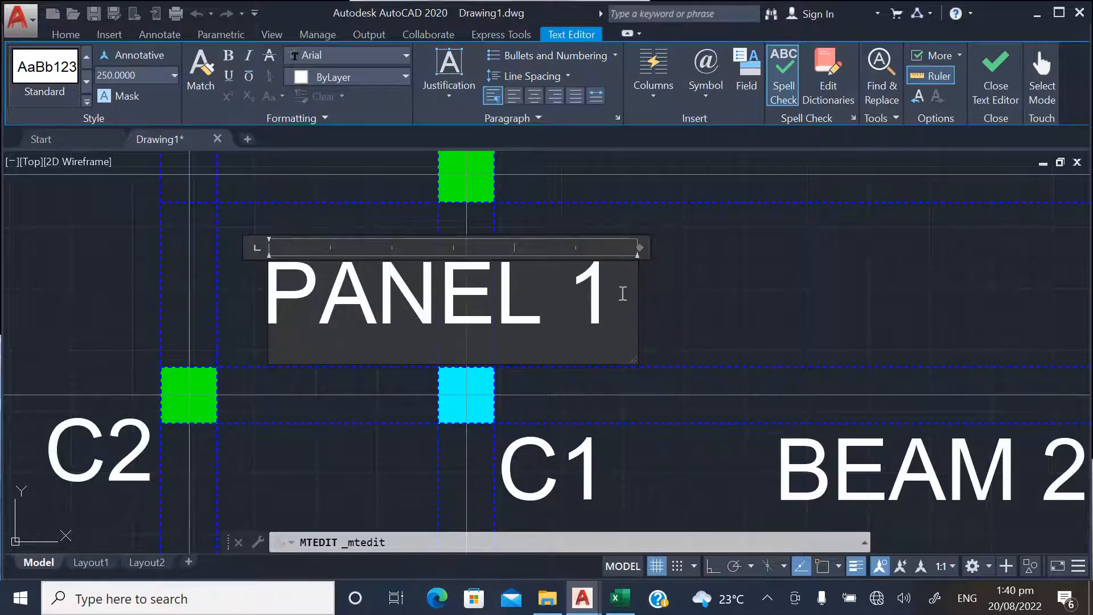
Set the PANEL 1 text height to 100 and start a new line below it
{"action": "left_click_drag", "start_coordinate": [623, 294], "coordinate": [210, 292]}
{"action": "left_click_drag", "start_coordinate": [149, 75], "coordinate": [35, 81]}
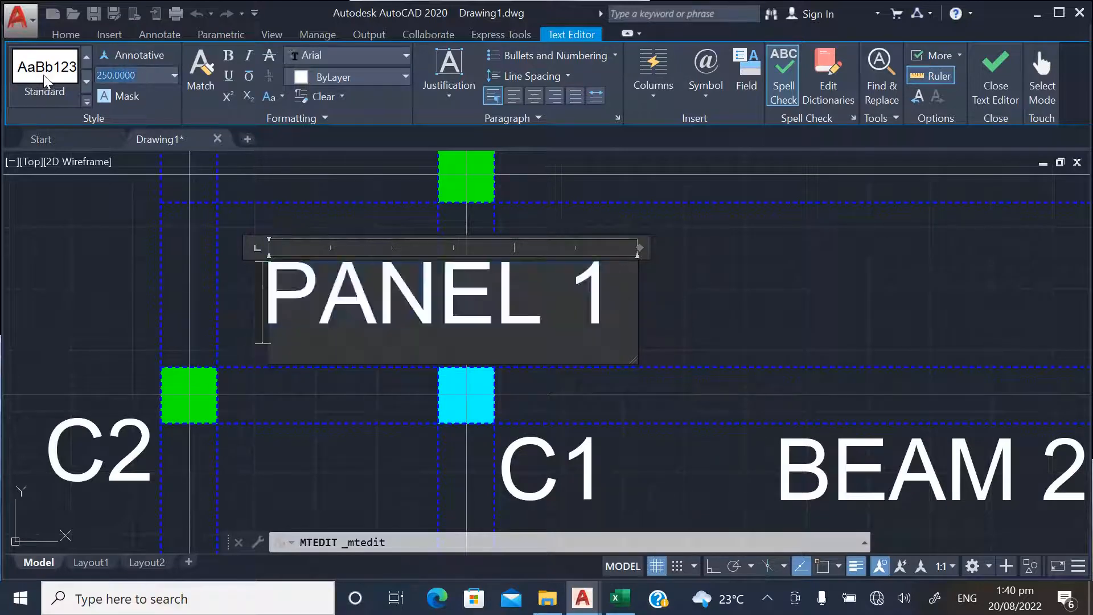
{"action": "type", "text": "100"}
{"action": "key", "text": "Return"}
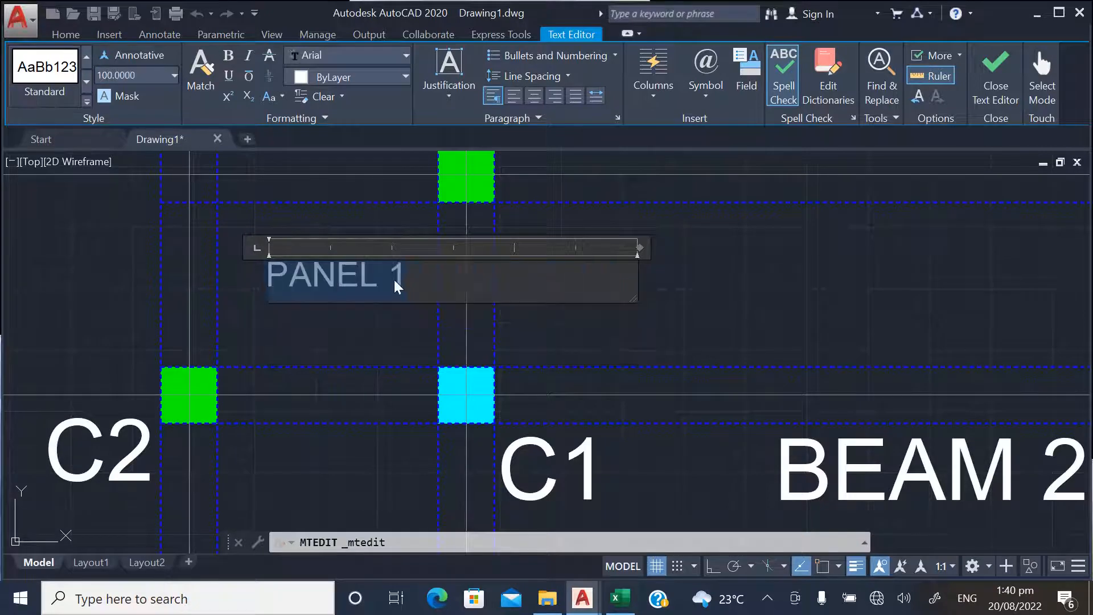
{"action": "key", "text": "Return"}
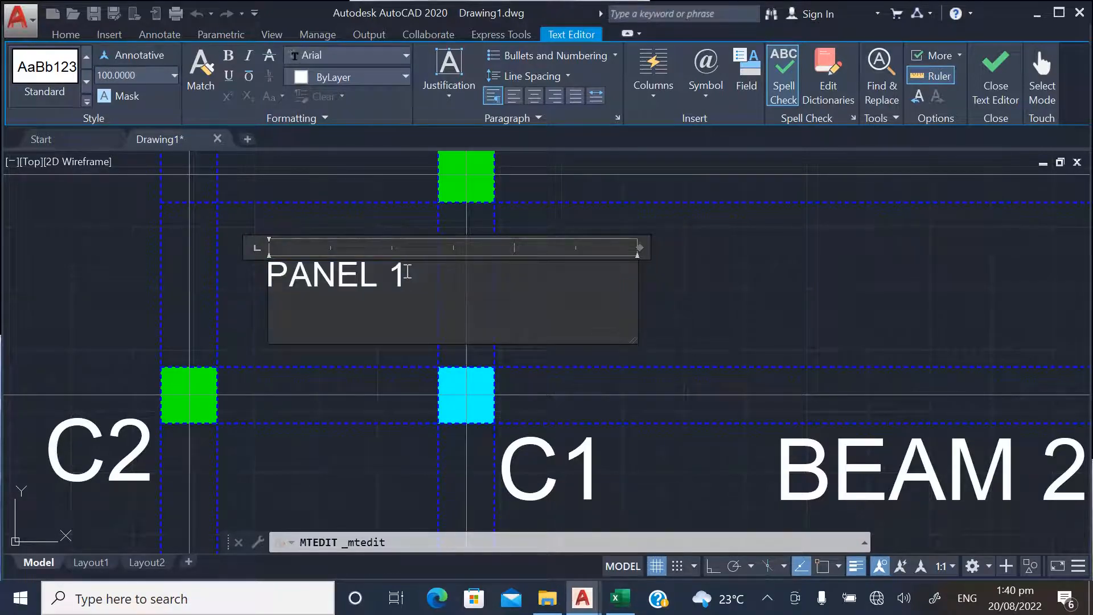
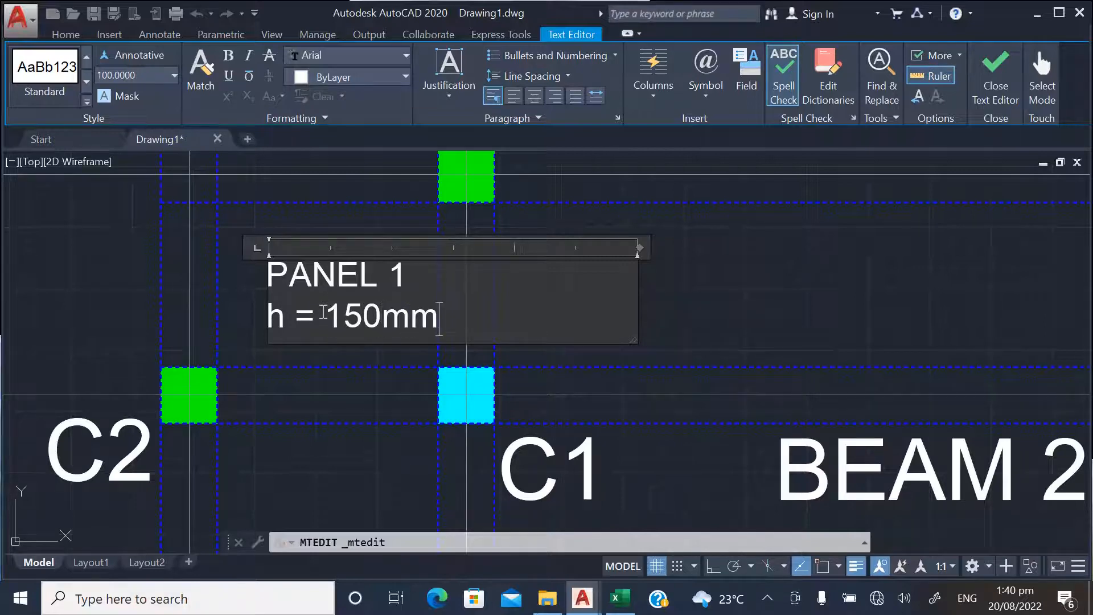
Finish the PANEL 1, h = 150mm label and copy it into the middle and right bays between BEAM 1 and BEAM 2
{"action": "left_click", "coordinate": [816, 316]}
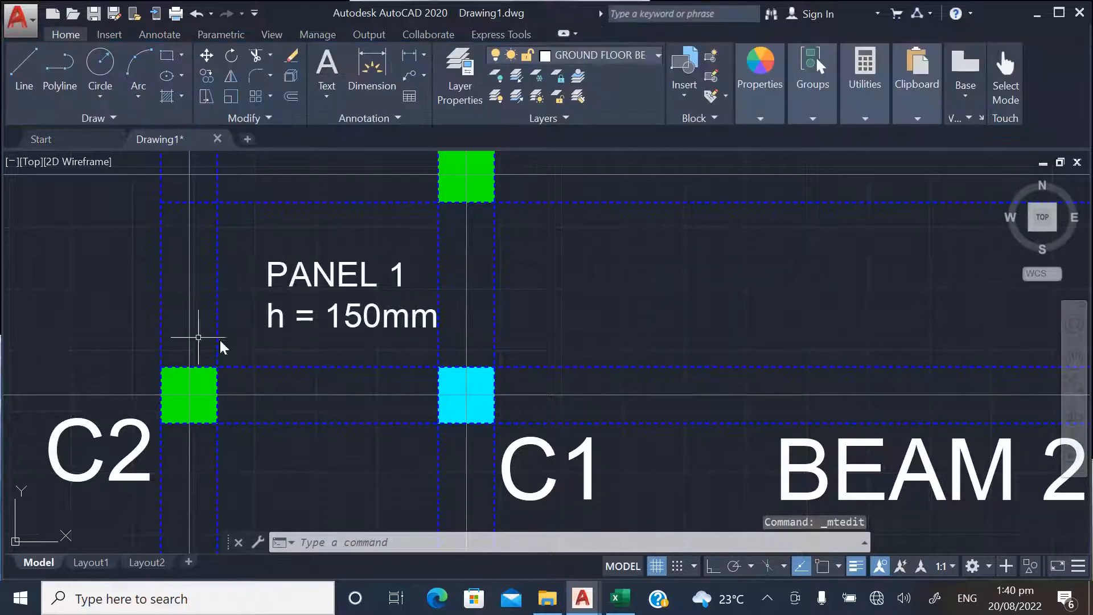
{"action": "left_click", "coordinate": [205, 70]}
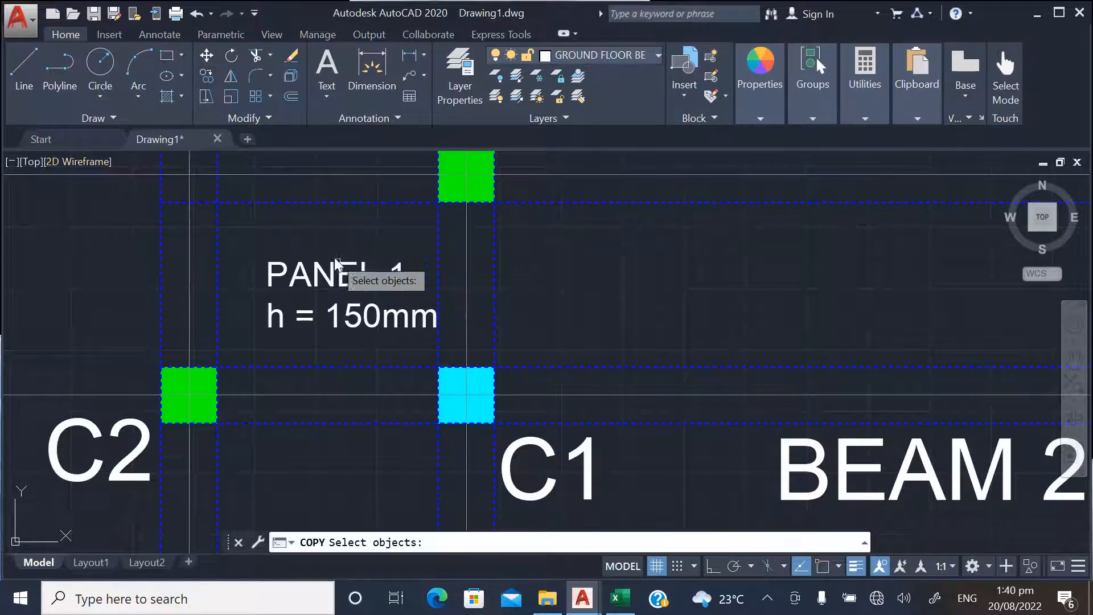
{"action": "left_click", "coordinate": [360, 283]}
{"action": "key", "text": "Return"}
{"action": "left_click", "coordinate": [256, 305]}
{"action": "scroll", "coordinate": [100, 306], "scroll_direction": "down", "scroll_amount": 6}
{"action": "scroll", "coordinate": [298, 301], "scroll_direction": "up", "scroll_amount": 4}
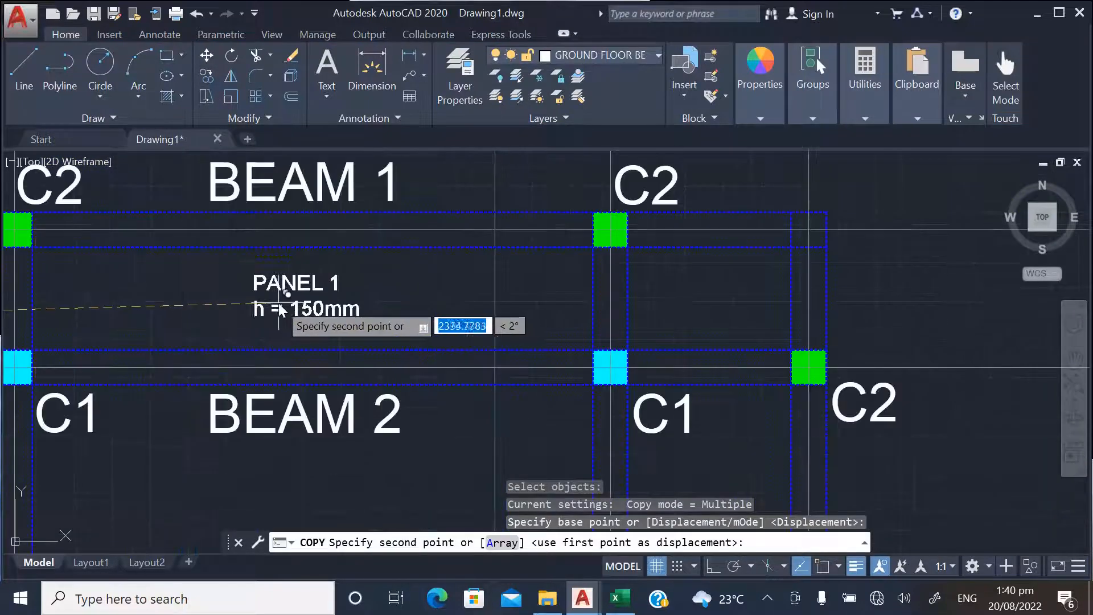
{"action": "left_click", "coordinate": [278, 300]}
{"action": "left_click", "coordinate": [681, 309]}
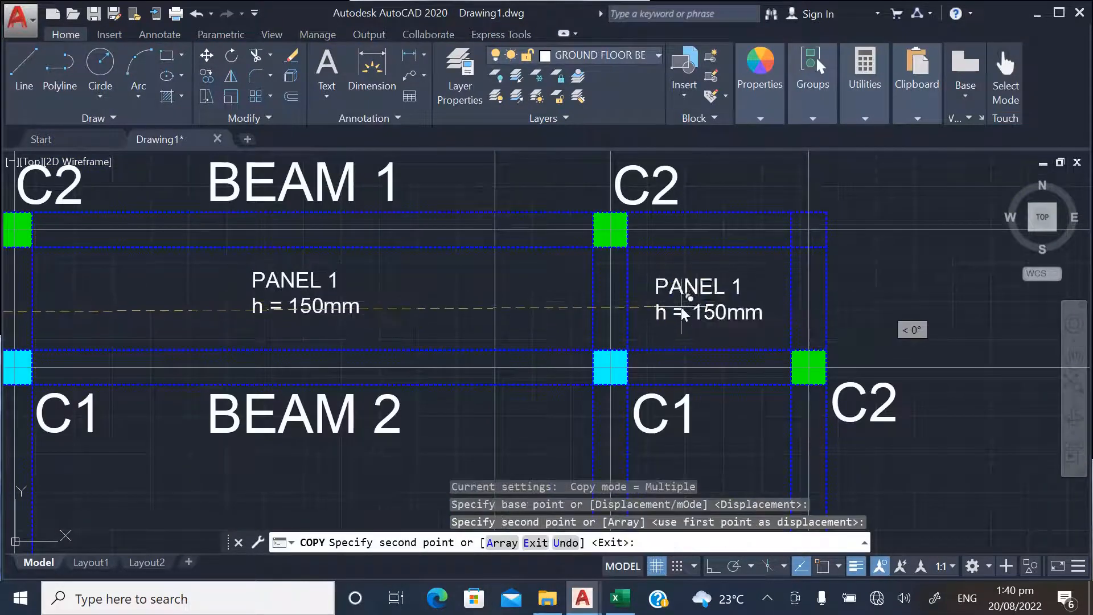
Place copies of the PANEL 1, h = 150mm label in the left, middle and right bays between BEAM 2 and BEAM 3
{"action": "scroll", "coordinate": [658, 199], "scroll_direction": "down", "scroll_amount": 4}
{"action": "scroll", "coordinate": [367, 411], "scroll_direction": "up", "scroll_amount": 4}
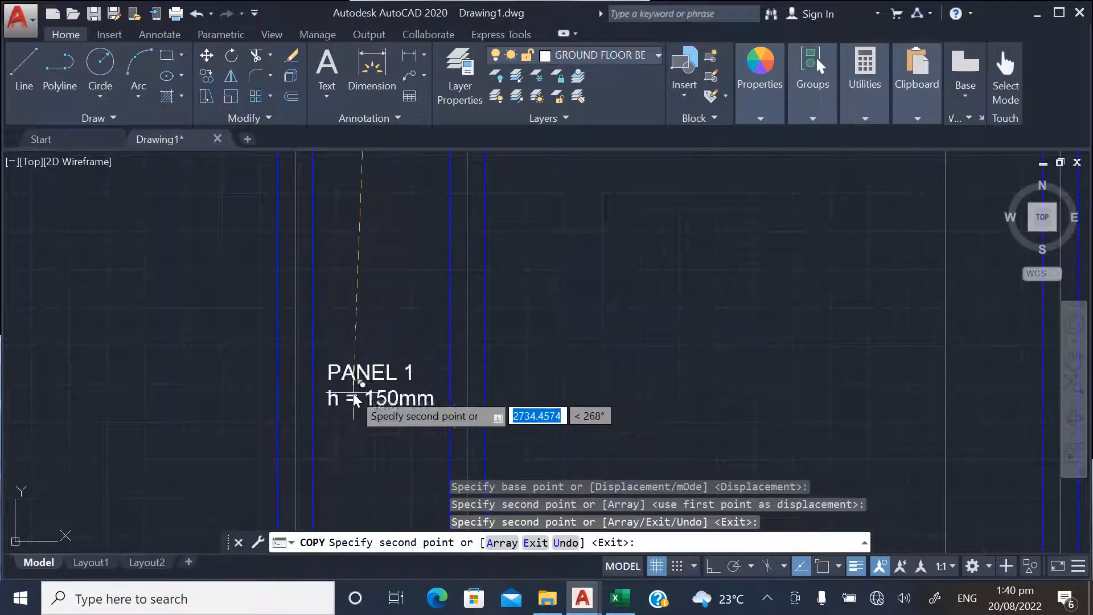
{"action": "left_click", "coordinate": [353, 393]}
{"action": "scroll", "coordinate": [353, 393], "scroll_direction": "down", "scroll_amount": 8}
{"action": "scroll", "coordinate": [471, 412], "scroll_direction": "up", "scroll_amount": 3}
{"action": "scroll", "coordinate": [321, 397], "scroll_direction": "up", "scroll_amount": 4}
{"action": "left_click", "coordinate": [266, 343]}
{"action": "scroll", "coordinate": [359, 398], "scroll_direction": "down", "scroll_amount": 3}
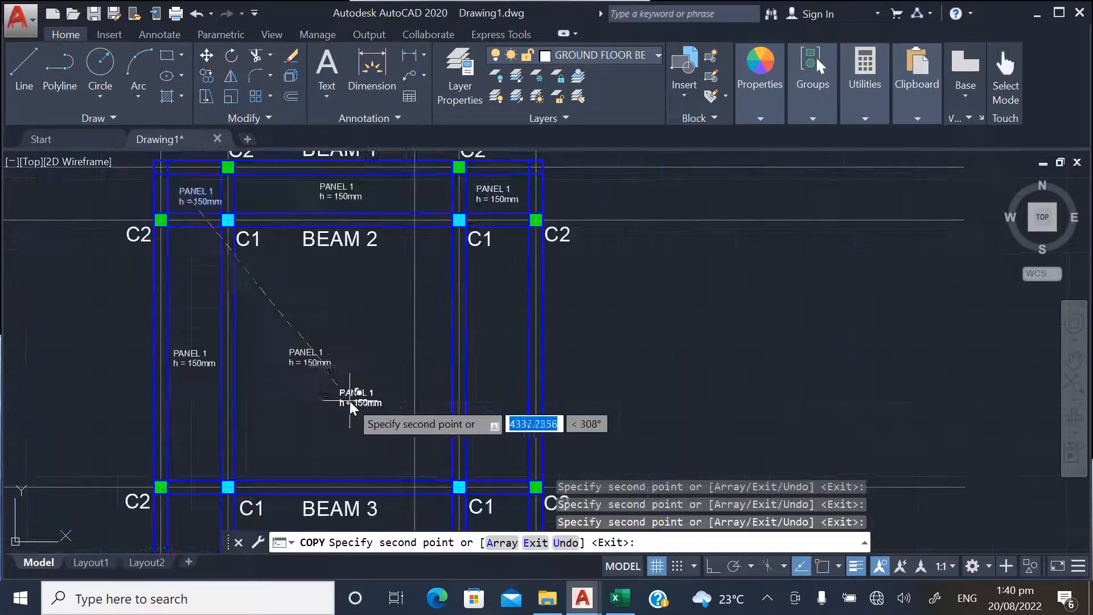
{"action": "scroll", "coordinate": [493, 365], "scroll_direction": "up", "scroll_amount": 3}
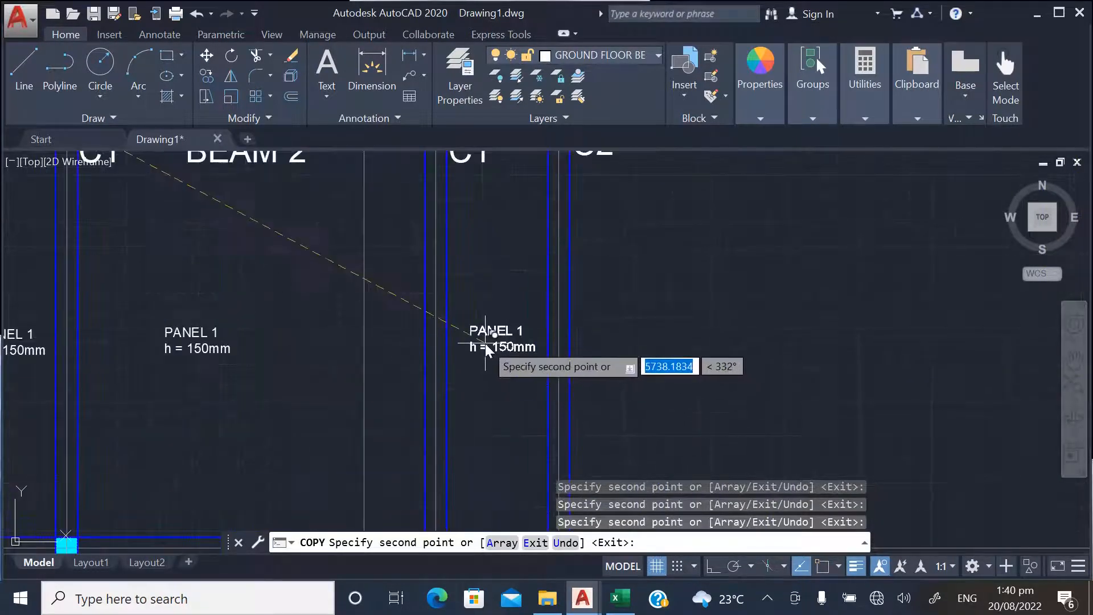
{"action": "left_click", "coordinate": [481, 286]}
Place copies of the panel label in the left, middle and right bays between BEAM 3 and BEAM 4
{"action": "scroll", "coordinate": [573, 217], "scroll_direction": "down", "scroll_amount": 6}
{"action": "scroll", "coordinate": [435, 350], "scroll_direction": "up", "scroll_amount": 6}
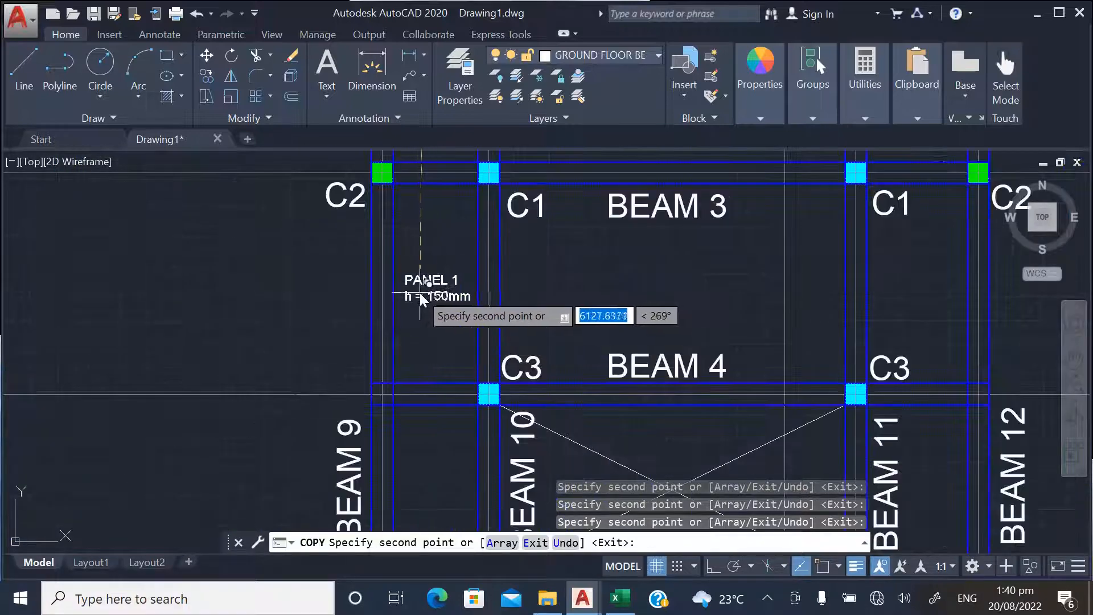
{"action": "left_click", "coordinate": [420, 296]}
{"action": "scroll", "coordinate": [366, 349], "scroll_direction": "down", "scroll_amount": 4}
{"action": "scroll", "coordinate": [461, 348], "scroll_direction": "up", "scroll_amount": 2}
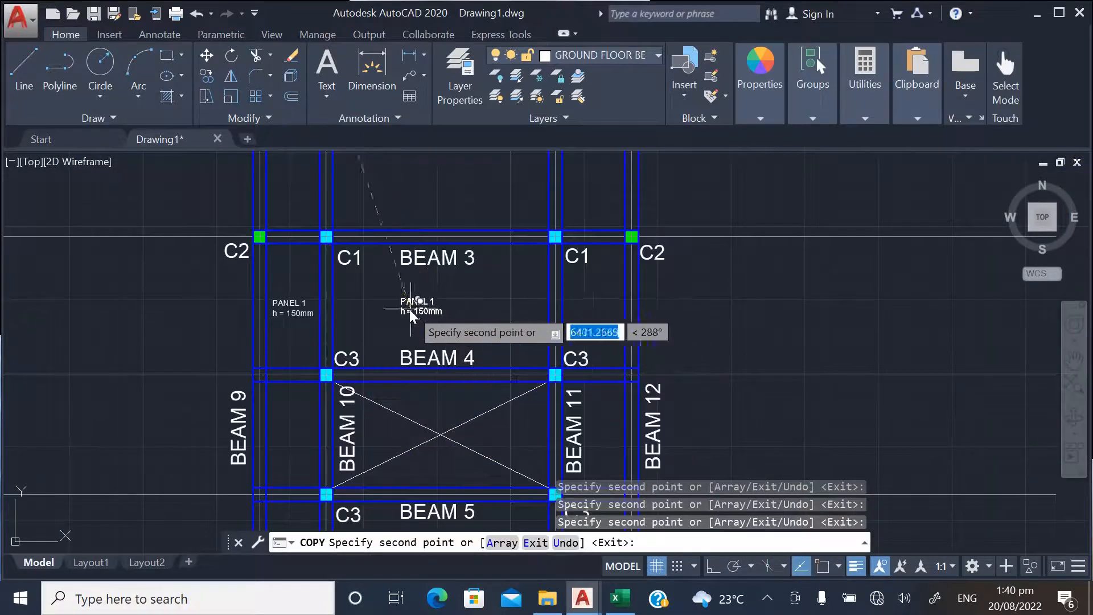
{"action": "left_click", "coordinate": [402, 312]}
{"action": "left_click", "coordinate": [587, 306]}
Place copies of the panel label in the left and right bays between BEAM 4 and BEAM 5, beside the crossed opening
{"action": "scroll", "coordinate": [587, 306], "scroll_direction": "down", "scroll_amount": 3}
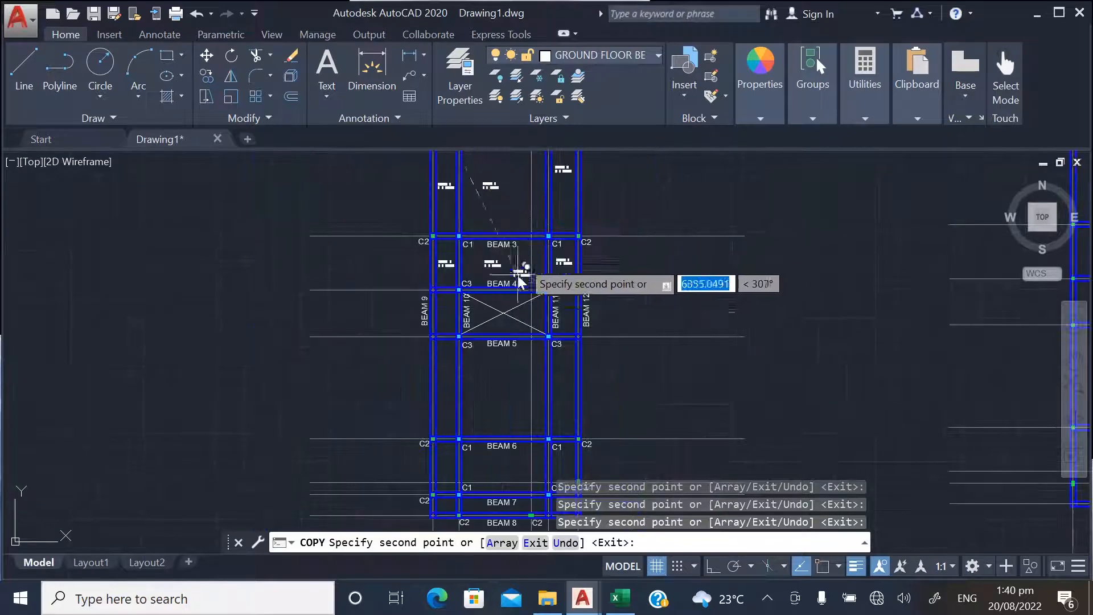
{"action": "scroll", "coordinate": [443, 333], "scroll_direction": "up", "scroll_amount": 3}
{"action": "scroll", "coordinate": [444, 333], "scroll_direction": "up", "scroll_amount": 2}
{"action": "left_click", "coordinate": [432, 278]}
{"action": "scroll", "coordinate": [469, 318], "scroll_direction": "down", "scroll_amount": 4}
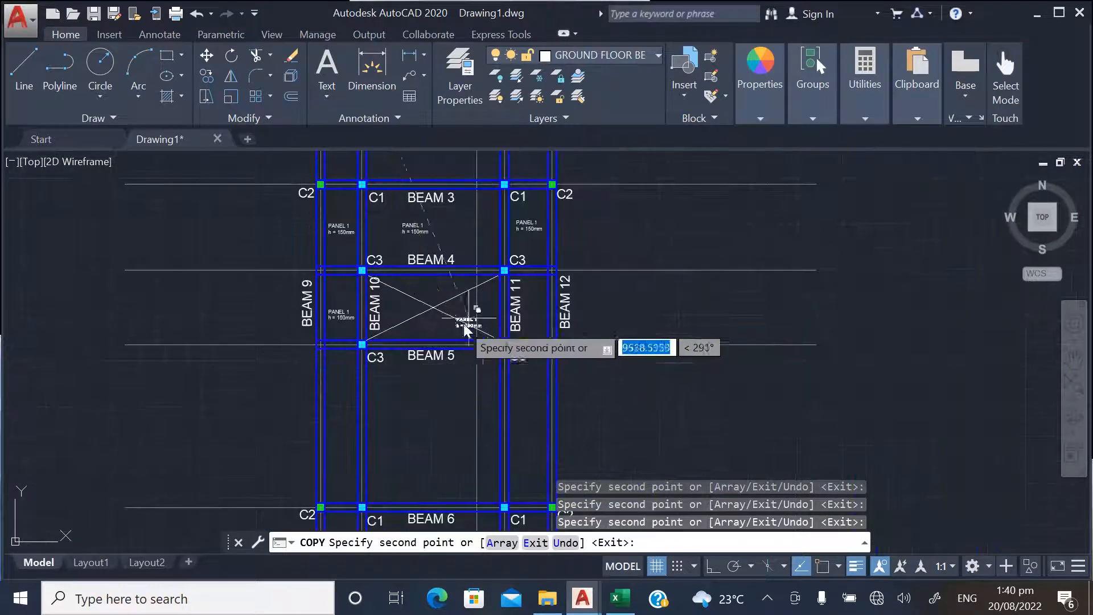
{"action": "scroll", "coordinate": [527, 327], "scroll_direction": "up", "scroll_amount": 4}
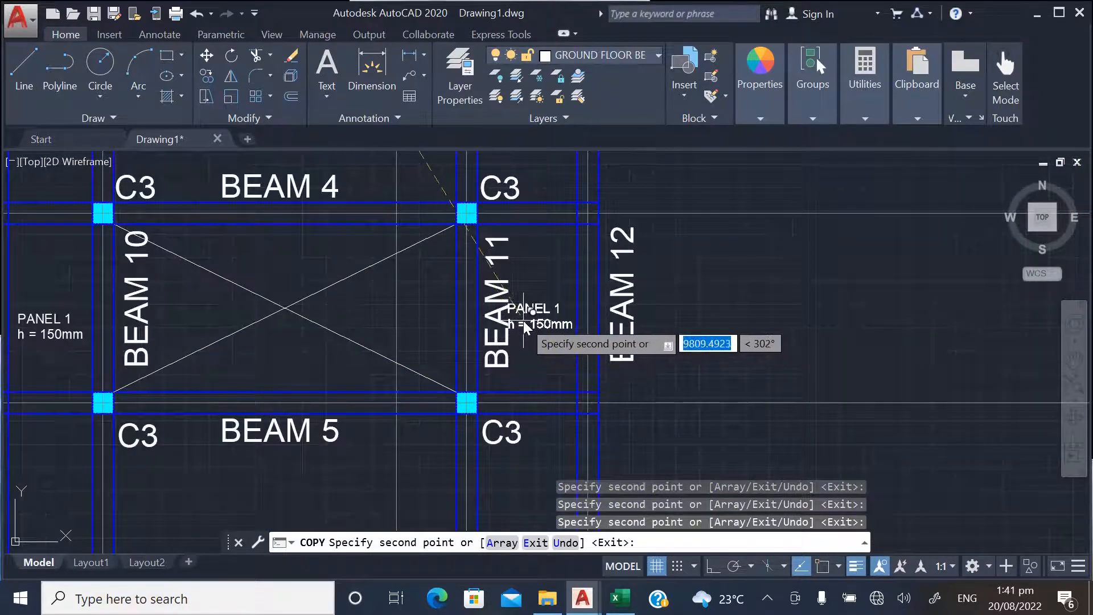
Place copies of the panel label in the left and right bays between BEAM 5 and BEAM 6
{"action": "scroll", "coordinate": [518, 254], "scroll_direction": "down", "scroll_amount": 2}
{"action": "scroll", "coordinate": [309, 397], "scroll_direction": "up", "scroll_amount": 2}
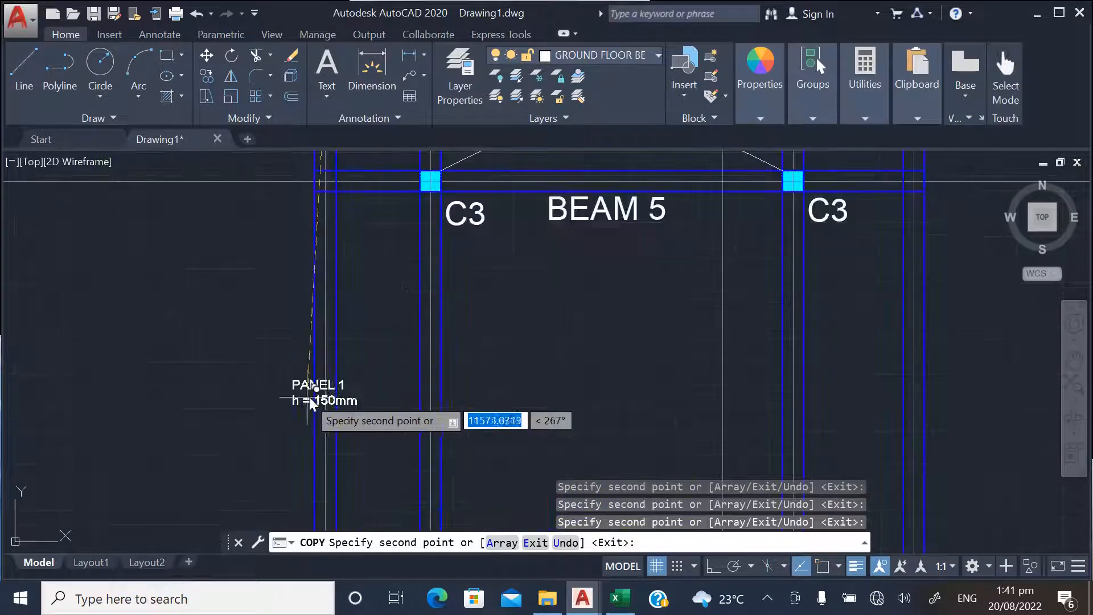
{"action": "left_click", "coordinate": [359, 408]}
{"action": "scroll", "coordinate": [281, 412], "scroll_direction": "down", "scroll_amount": 1}
{"action": "scroll", "coordinate": [279, 419], "scroll_direction": "down", "scroll_amount": 2}
{"action": "scroll", "coordinate": [462, 360], "scroll_direction": "up", "scroll_amount": 4}
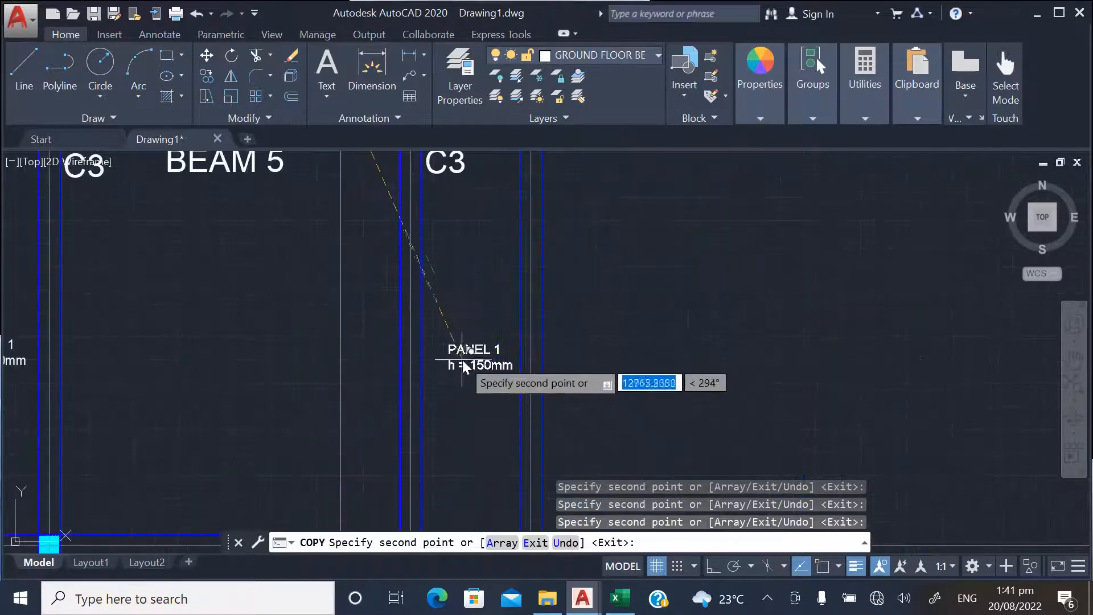
{"action": "left_click", "coordinate": [459, 359]}
Place copies of the panel label in the left and right bays between BEAM 6 and BEAM 7
{"action": "scroll", "coordinate": [444, 399], "scroll_direction": "down", "scroll_amount": 4}
{"action": "scroll", "coordinate": [370, 359], "scroll_direction": "up", "scroll_amount": 5}
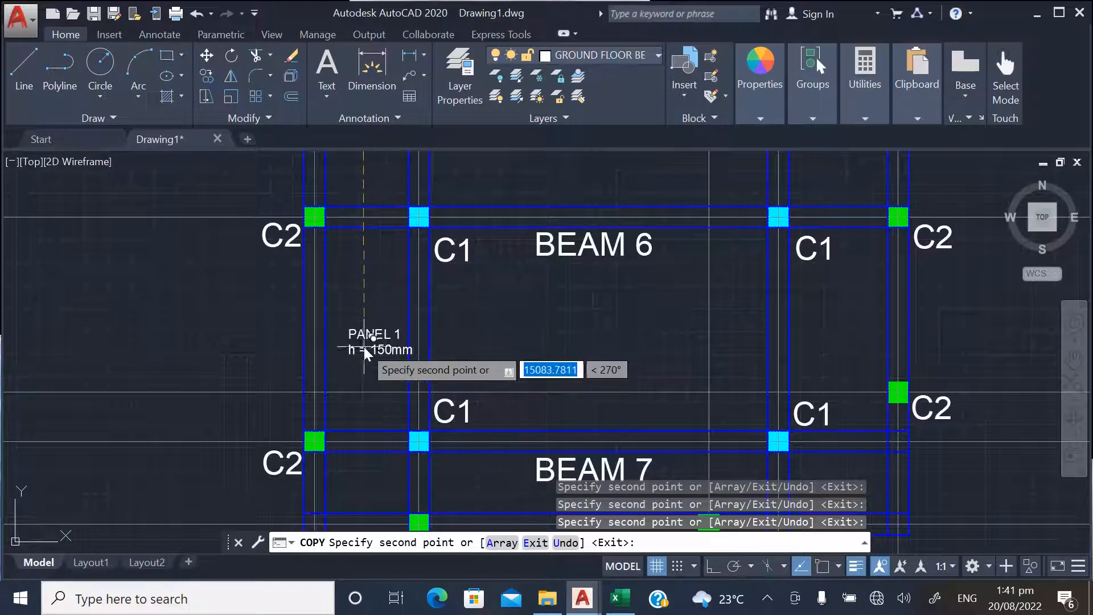
{"action": "left_click", "coordinate": [367, 359]}
{"action": "scroll", "coordinate": [359, 393], "scroll_direction": "down", "scroll_amount": 3}
{"action": "scroll", "coordinate": [456, 387], "scroll_direction": "up", "scroll_amount": 3}
{"action": "left_click", "coordinate": [468, 350]}
Place copies of the panel label in the left, middle and right bays between BEAM 7 and BEAM 8, and end the copying
{"action": "scroll", "coordinate": [516, 300], "scroll_direction": "down", "scroll_amount": 2}
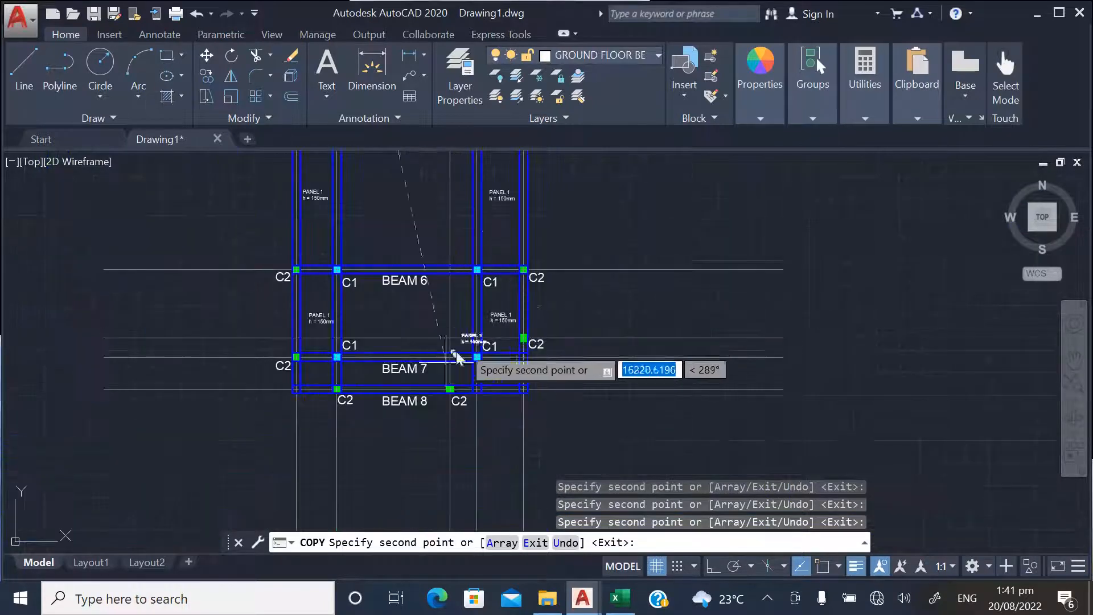
{"action": "scroll", "coordinate": [317, 391], "scroll_direction": "up", "scroll_amount": 3}
{"action": "left_click", "coordinate": [305, 369]}
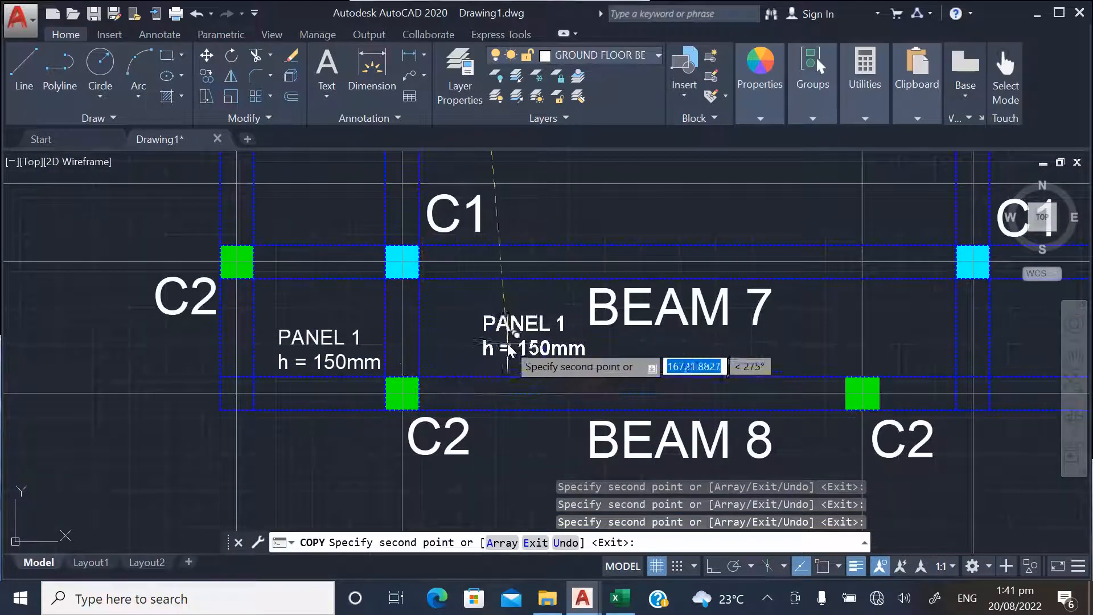
{"action": "scroll", "coordinate": [285, 393], "scroll_direction": "down", "scroll_amount": 2}
{"action": "scroll", "coordinate": [570, 379], "scroll_direction": "up", "scroll_amount": 3}
{"action": "left_click", "coordinate": [609, 362]}
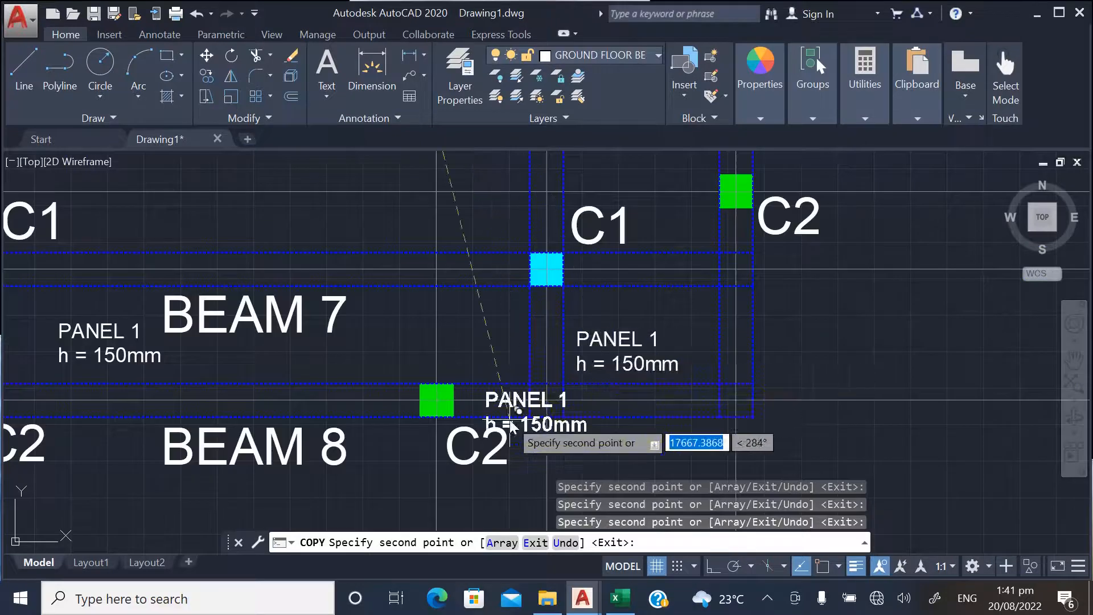
{"action": "key", "text": "Escape"}
Move the PANEL 1 label in the left bay between BEAM 1 and BEAM 2 slightly to the left, towards the bay's centre
{"action": "scroll", "coordinate": [402, 459], "scroll_direction": "down", "scroll_amount": 3}
{"action": "scroll", "coordinate": [402, 459], "scroll_direction": "down", "scroll_amount": 4}
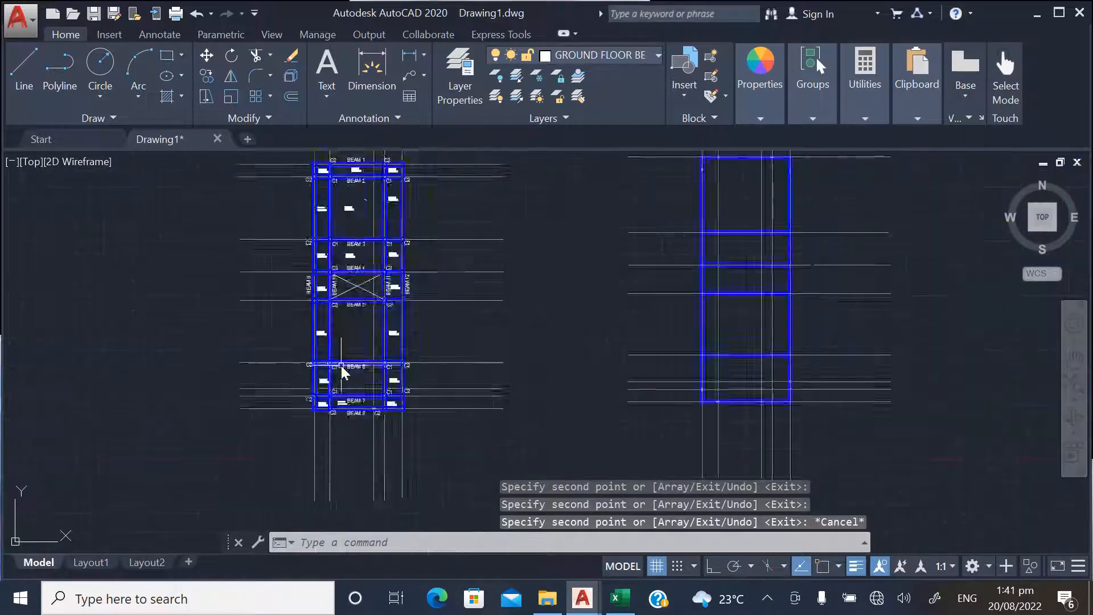
{"action": "scroll", "coordinate": [336, 273], "scroll_direction": "up", "scroll_amount": 5}
{"action": "scroll", "coordinate": [349, 319], "scroll_direction": "up", "scroll_amount": 6}
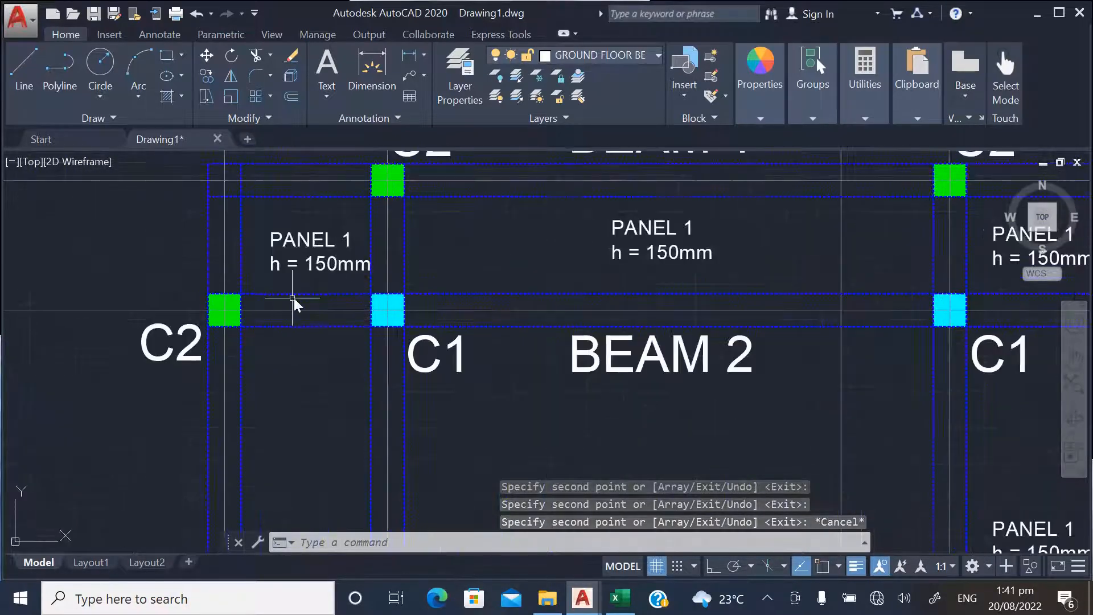
{"action": "left_click", "coordinate": [204, 56]}
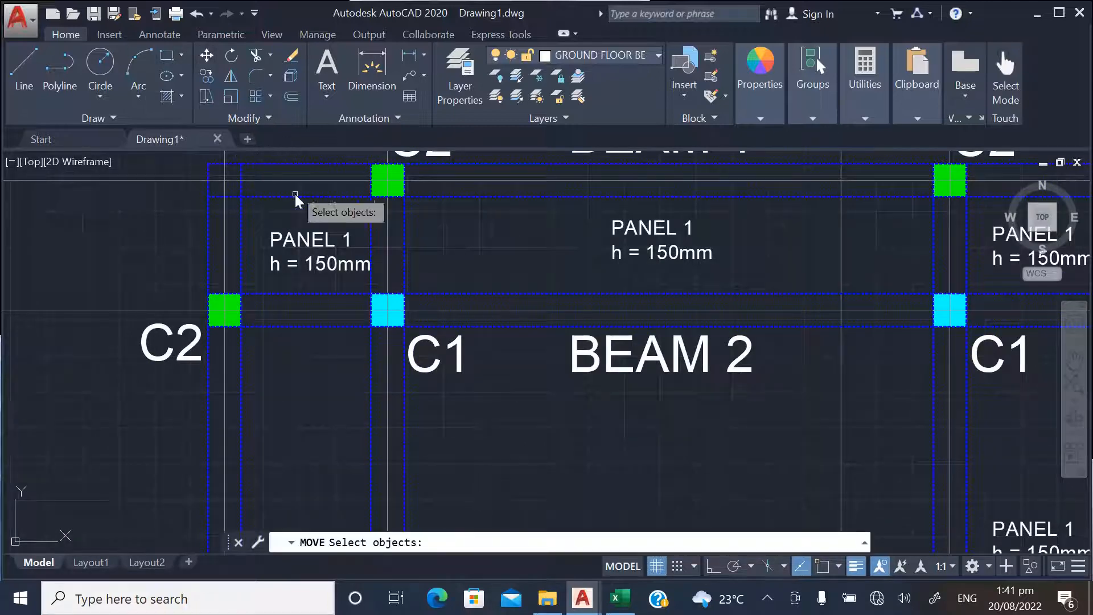
{"action": "left_click", "coordinate": [312, 243]}
{"action": "key", "text": "Return"}
{"action": "left_click", "coordinate": [312, 228]}
{"action": "left_click", "coordinate": [293, 225]}
Change the label in the middle bay between BEAM 1 and BEAM 2 to PANEL 2
{"action": "scroll", "coordinate": [144, 210], "scroll_direction": "down", "scroll_amount": 4}
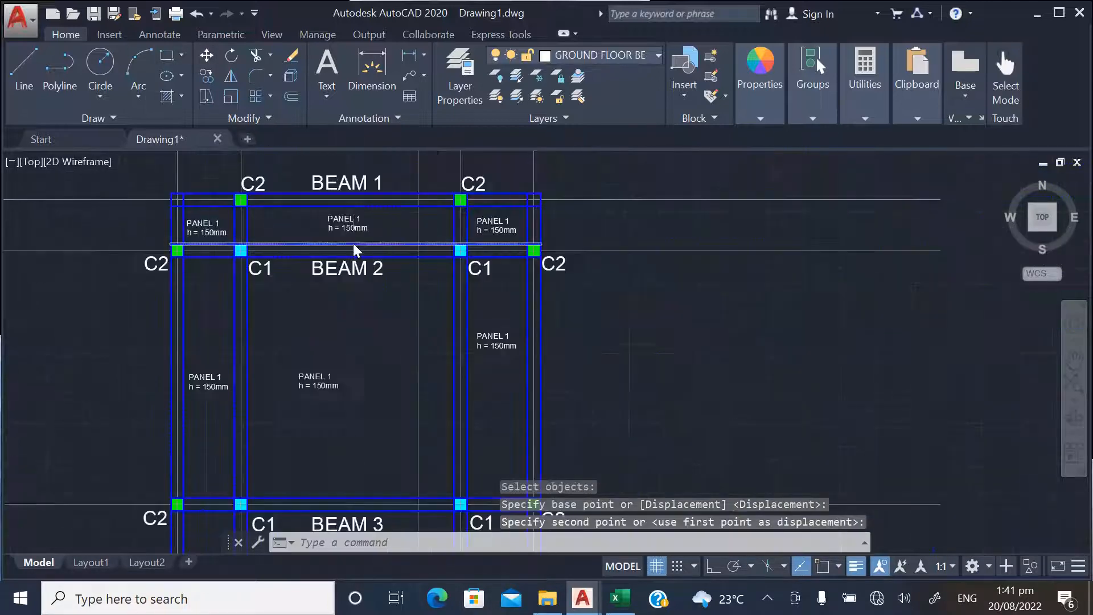
{"action": "scroll", "coordinate": [352, 241], "scroll_direction": "up", "scroll_amount": 4}
{"action": "double_click", "coordinate": [357, 209]}
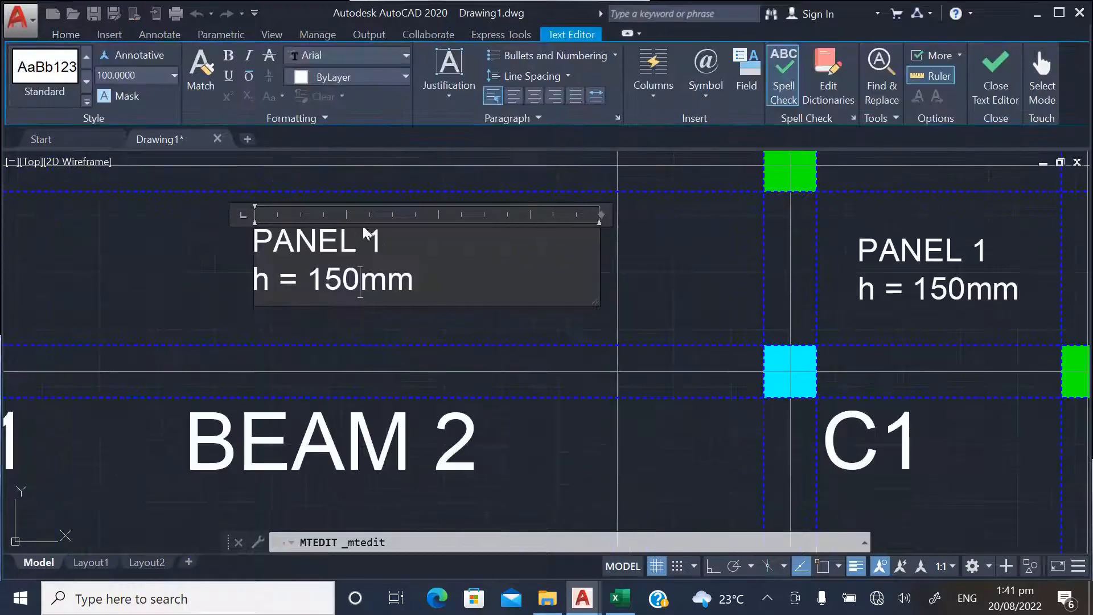
{"action": "type", "text": "2"}
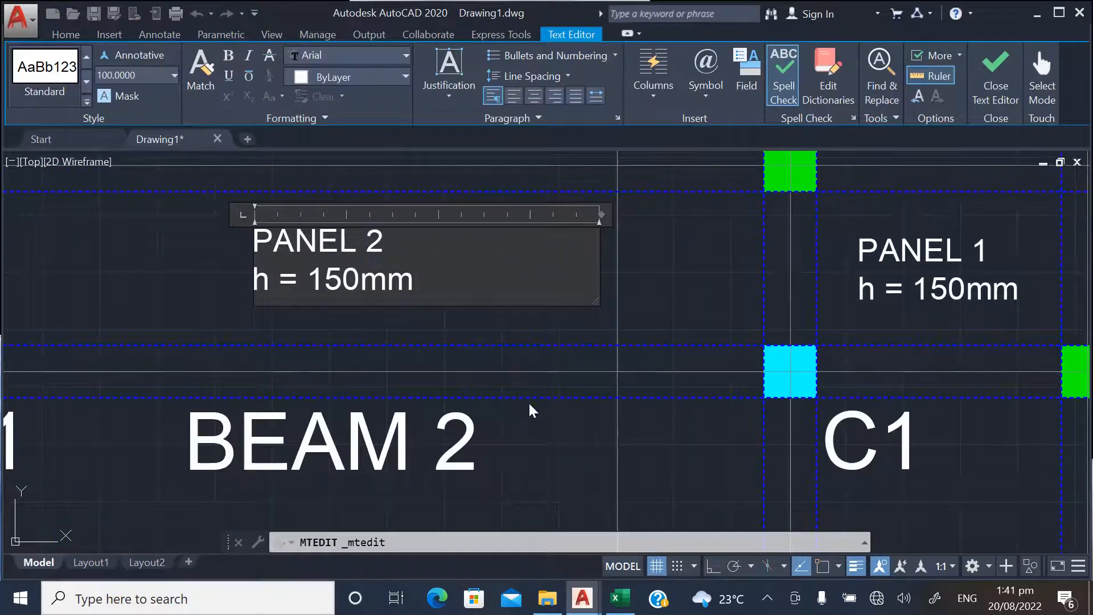
{"action": "left_click", "coordinate": [533, 410]}
Change the label in the right bay between BEAM 1 and BEAM 2 to PANEL 3
{"action": "scroll", "coordinate": [219, 317], "scroll_direction": "down", "scroll_amount": 4}
{"action": "scroll", "coordinate": [561, 285], "scroll_direction": "up", "scroll_amount": 4}
{"action": "left_click", "coordinate": [473, 302]}
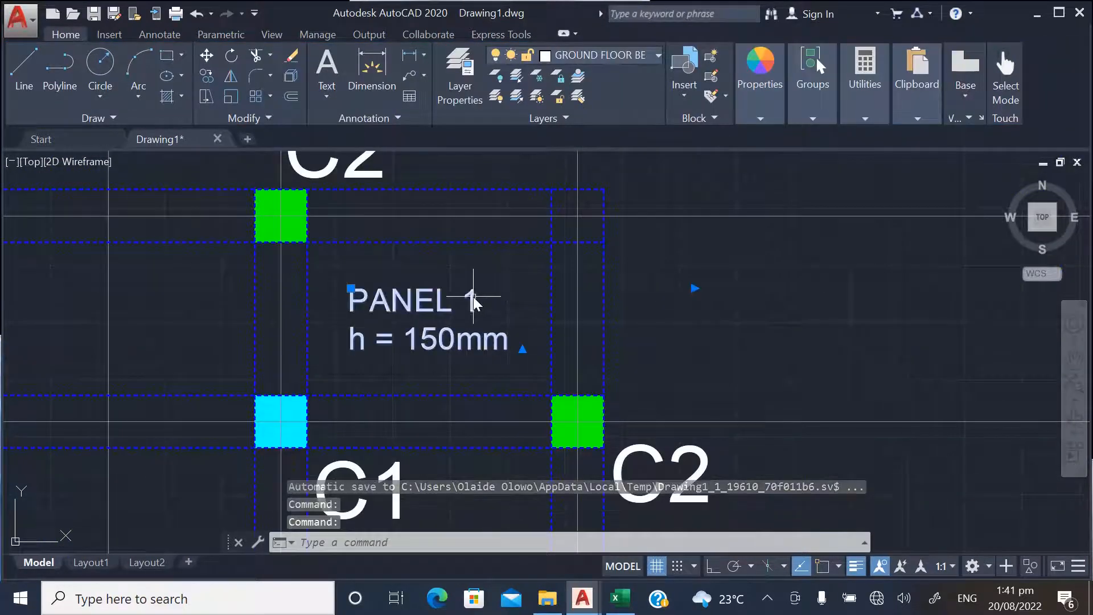
{"action": "double_click", "coordinate": [465, 301]}
{"action": "double_click", "coordinate": [496, 295]}
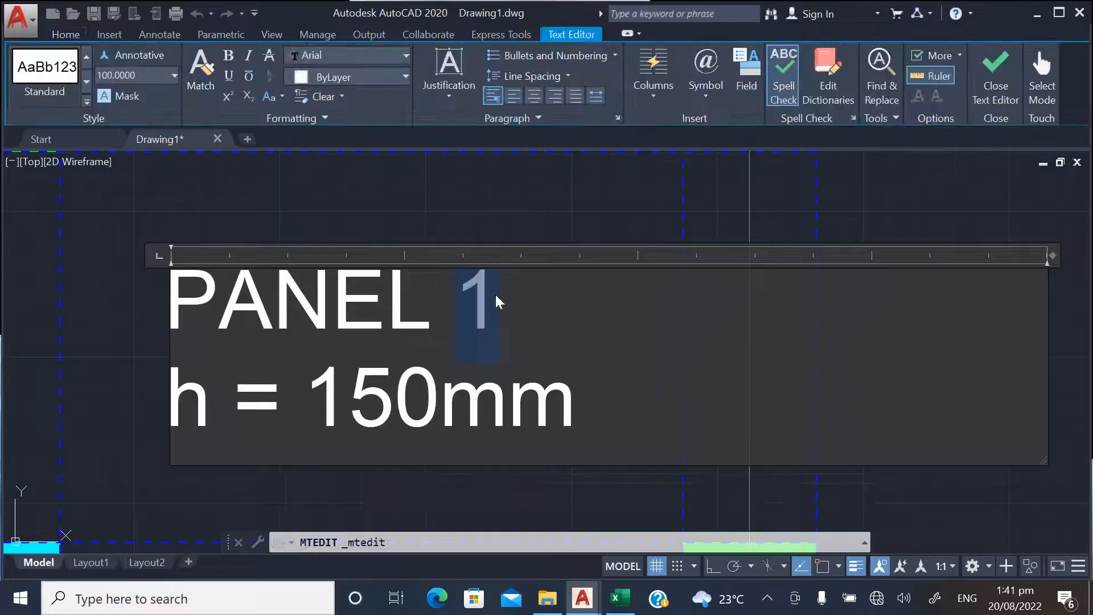
{"action": "left_click", "coordinate": [532, 237]}
Change the label in the left bay between BEAM 2 and BEAM 3 to PANEL 4
{"action": "scroll", "coordinate": [530, 282], "scroll_direction": "down", "scroll_amount": 6}
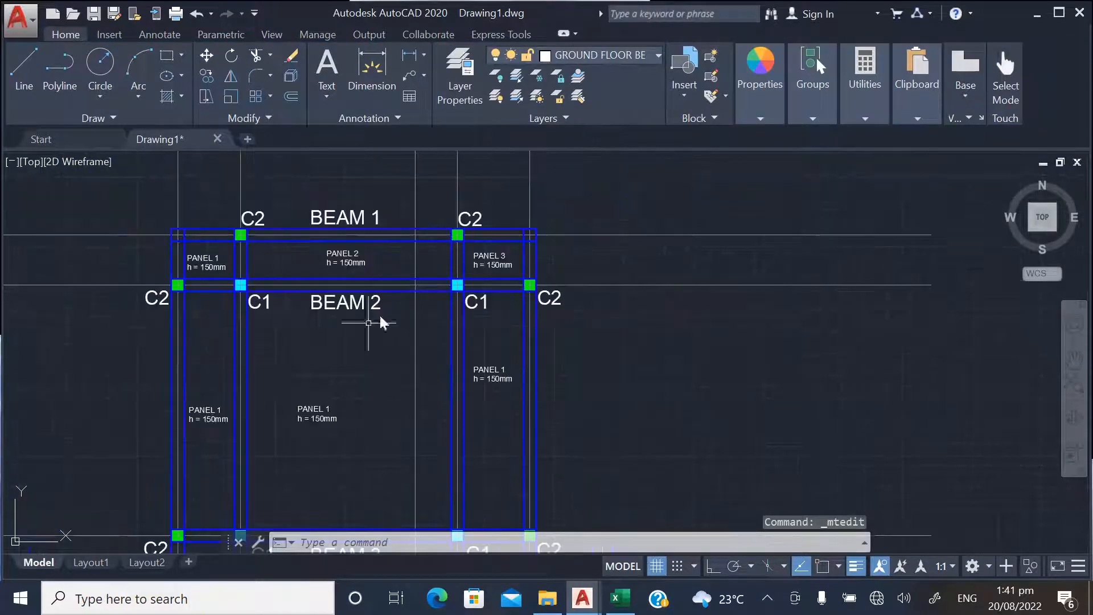
{"action": "scroll", "coordinate": [225, 430], "scroll_direction": "up", "scroll_amount": 5}
{"action": "scroll", "coordinate": [196, 421], "scroll_direction": "down", "scroll_amount": 3}
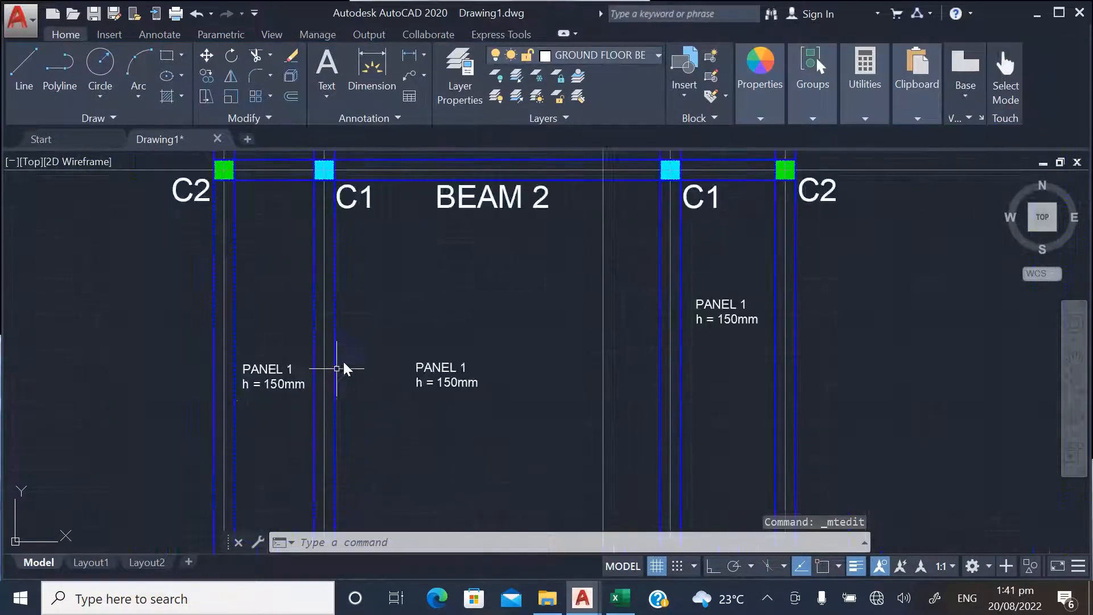
{"action": "scroll", "coordinate": [293, 401], "scroll_direction": "down", "scroll_amount": 2}
{"action": "scroll", "coordinate": [259, 395], "scroll_direction": "up", "scroll_amount": 5}
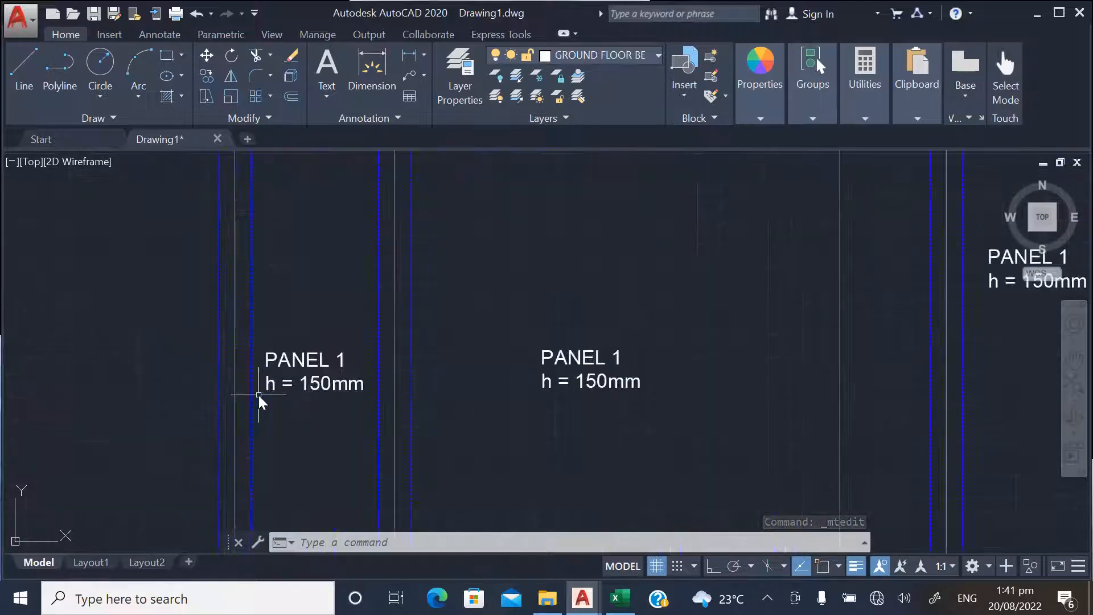
{"action": "left_click", "coordinate": [305, 371]}
{"action": "double_click", "coordinate": [305, 370]}
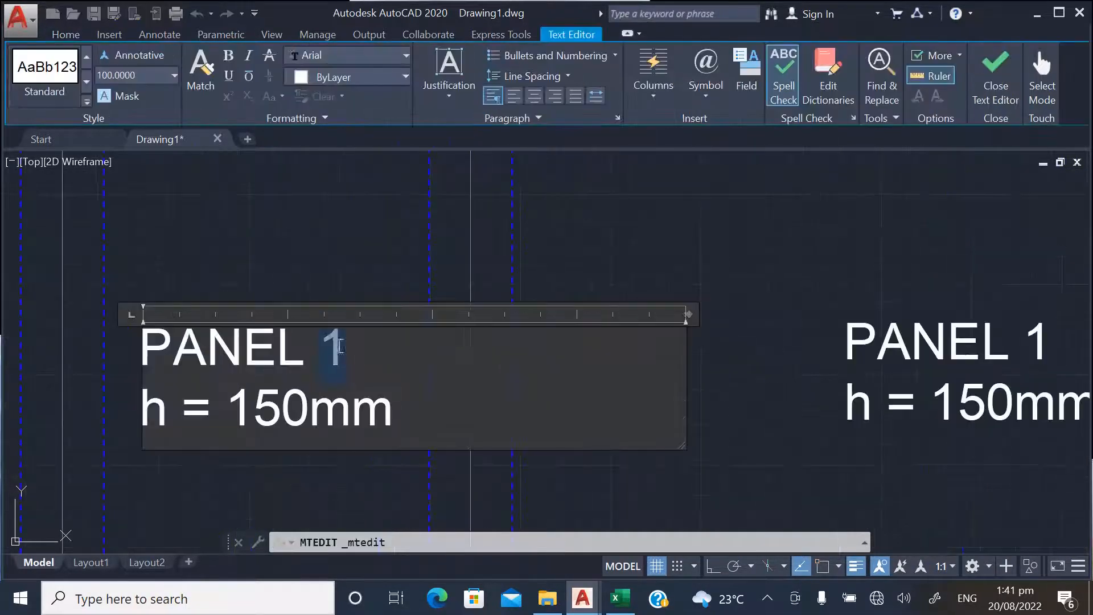
{"action": "type", "text": "4"}
{"action": "left_click", "coordinate": [297, 288]}
Change the label in the middle bay between BEAM 2 and BEAM 3 to PANEL 5
{"action": "scroll", "coordinate": [274, 352], "scroll_direction": "down", "scroll_amount": 5}
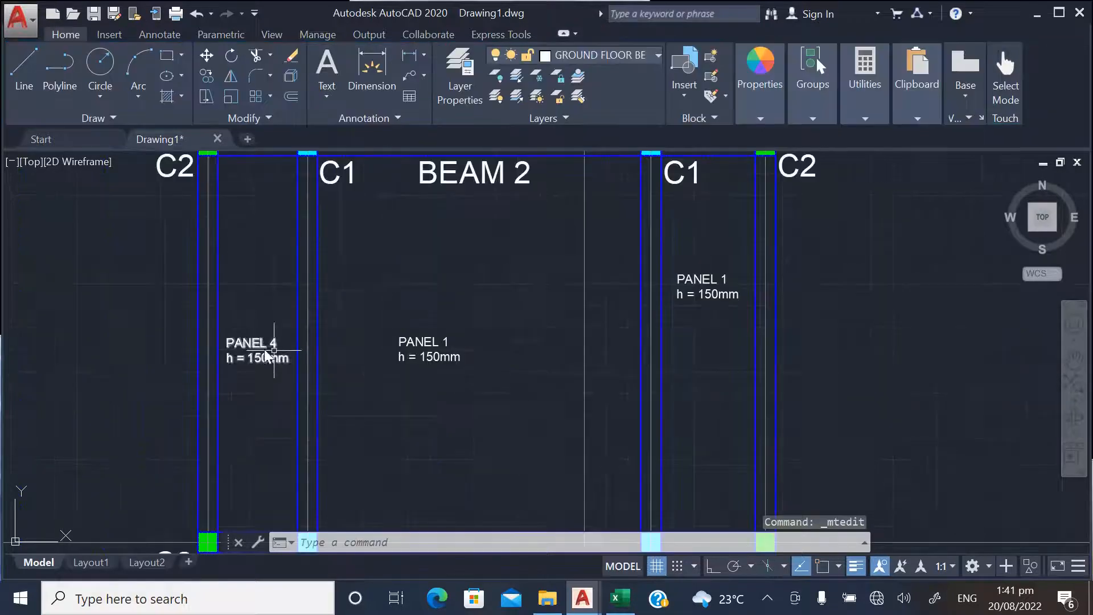
{"action": "scroll", "coordinate": [444, 370], "scroll_direction": "down", "scroll_amount": 4}
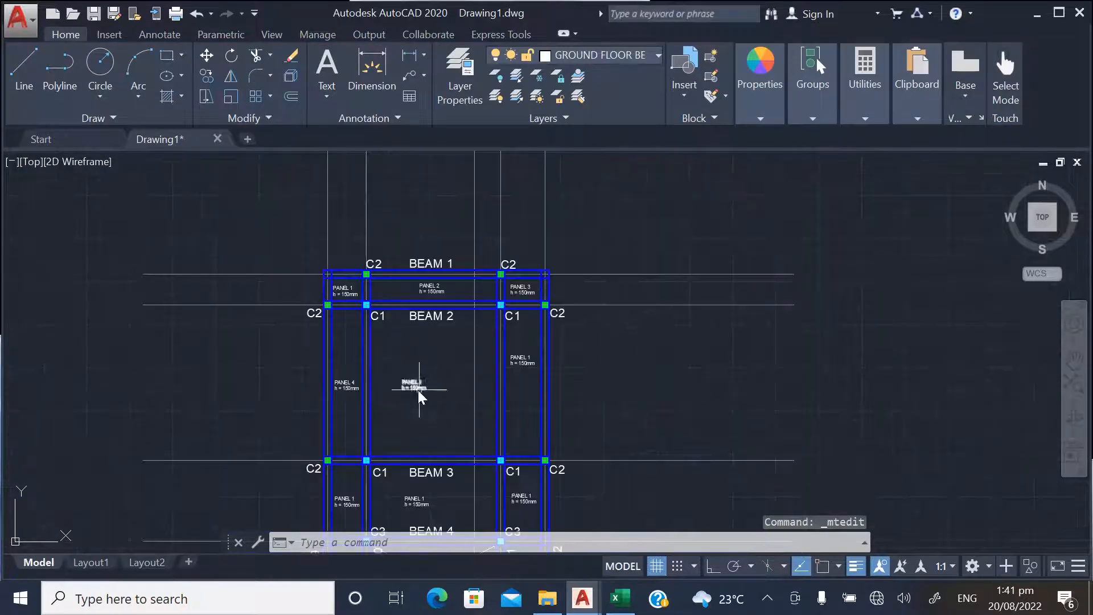
{"action": "scroll", "coordinate": [419, 392], "scroll_direction": "up", "scroll_amount": 4}
{"action": "scroll", "coordinate": [390, 373], "scroll_direction": "up", "scroll_amount": 3}
{"action": "left_click", "coordinate": [398, 356]}
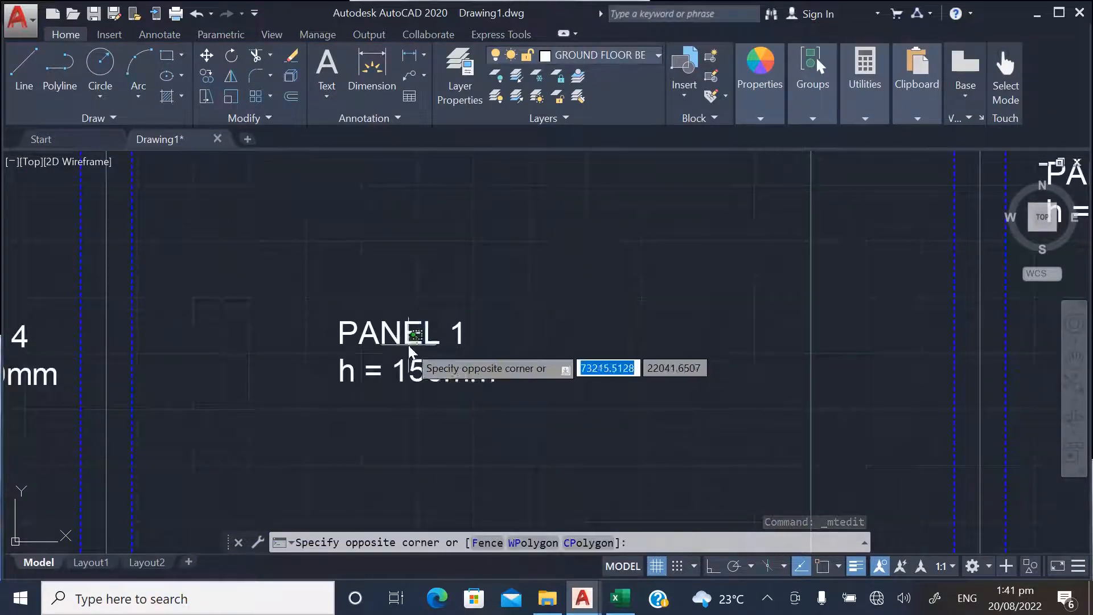
{"action": "left_click", "coordinate": [396, 353]}
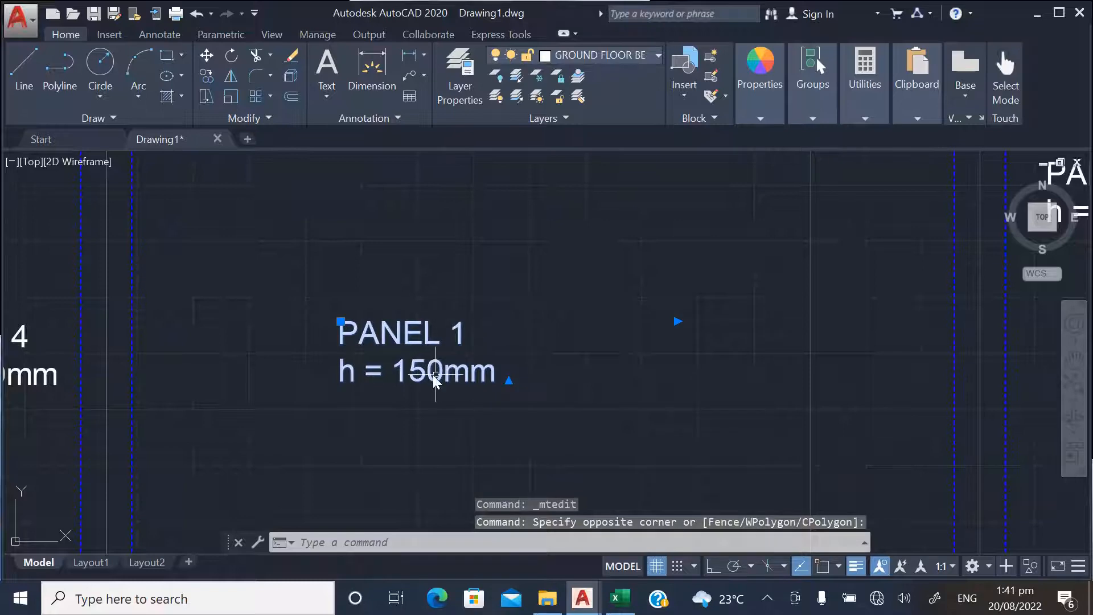
{"action": "key", "text": "Escape"}
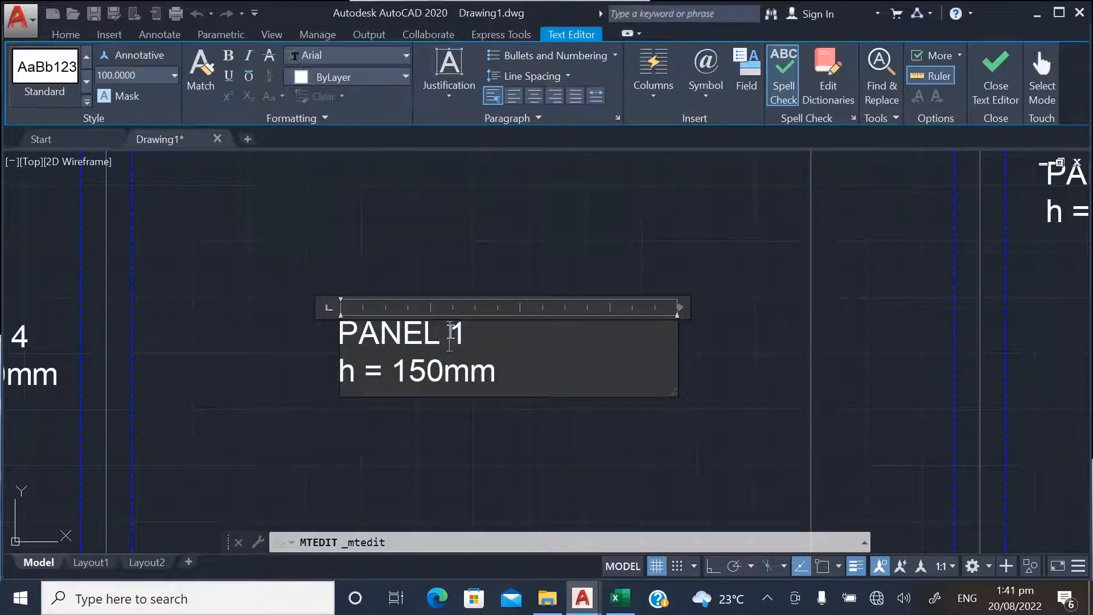
{"action": "type", "text": "5"}
{"action": "left_click", "coordinate": [424, 235]}
Change the label in the right bay between BEAM 2 and BEAM 3 to PANEL 6
{"action": "scroll", "coordinate": [373, 365], "scroll_direction": "down", "scroll_amount": 5}
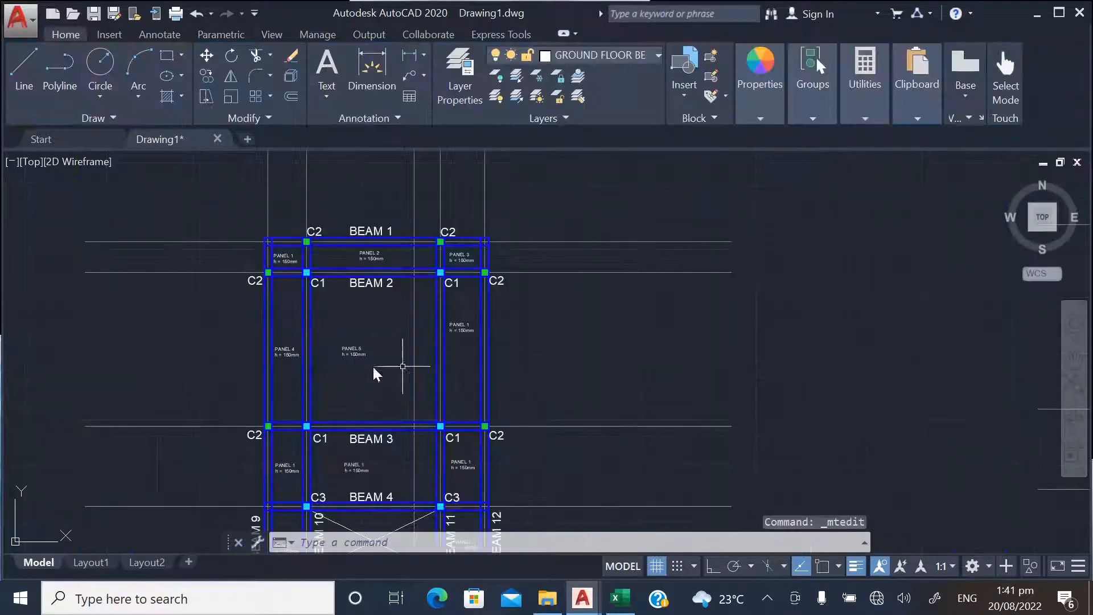
{"action": "scroll", "coordinate": [463, 310], "scroll_direction": "up", "scroll_amount": 5}
{"action": "scroll", "coordinate": [463, 312], "scroll_direction": "up", "scroll_amount": 2}
{"action": "double_click", "coordinate": [458, 358]}
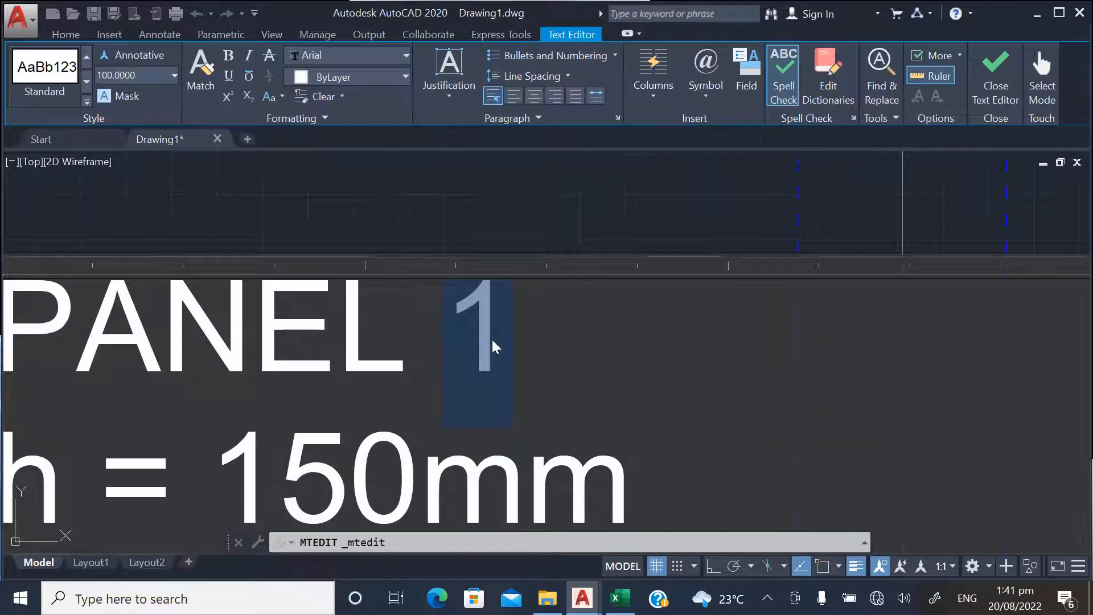
{"action": "type", "text": "6"}
{"action": "left_click", "coordinate": [490, 212]}
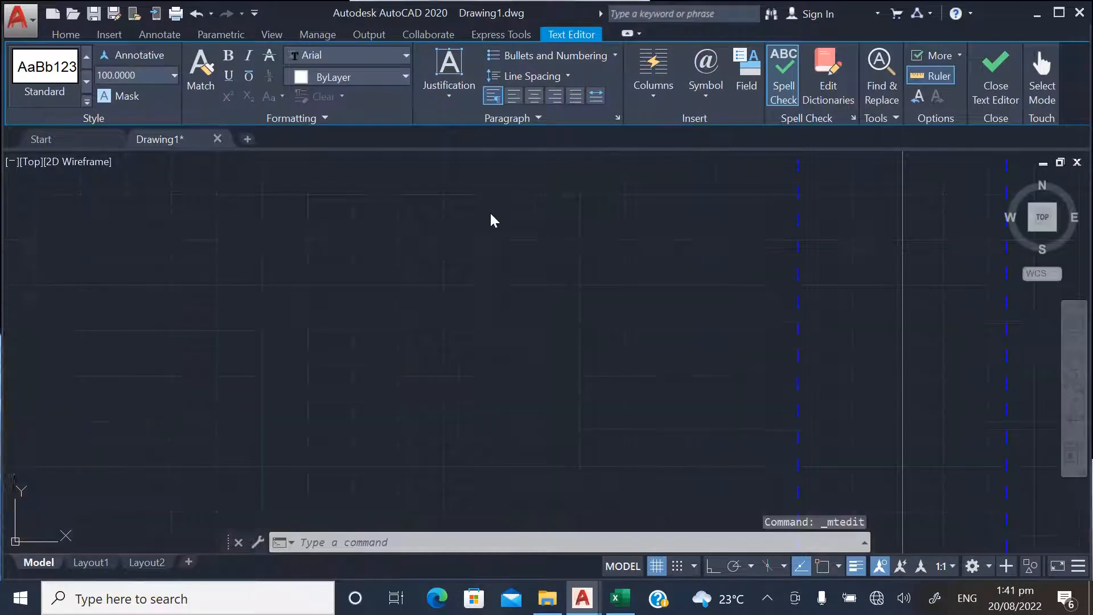
Change the label in the left bay between BEAM 3 and BEAM 4 to PANEL 7
{"action": "scroll", "coordinate": [558, 213], "scroll_direction": "down", "scroll_amount": 5}
{"action": "scroll", "coordinate": [390, 374], "scroll_direction": "up", "scroll_amount": 5}
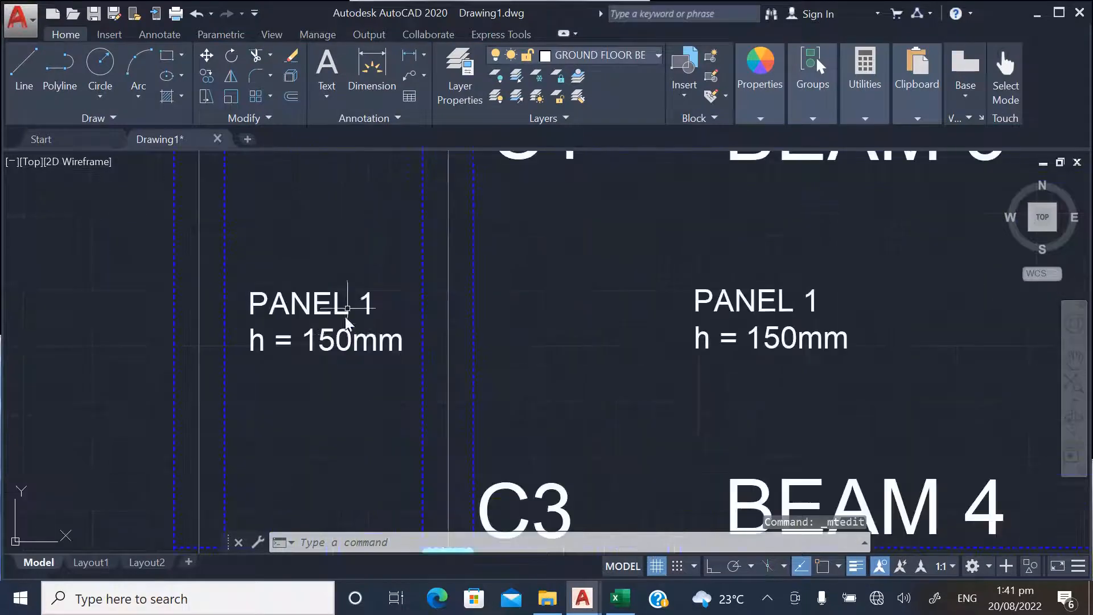
{"action": "left_click", "coordinate": [364, 303]}
{"action": "double_click", "coordinate": [362, 308]}
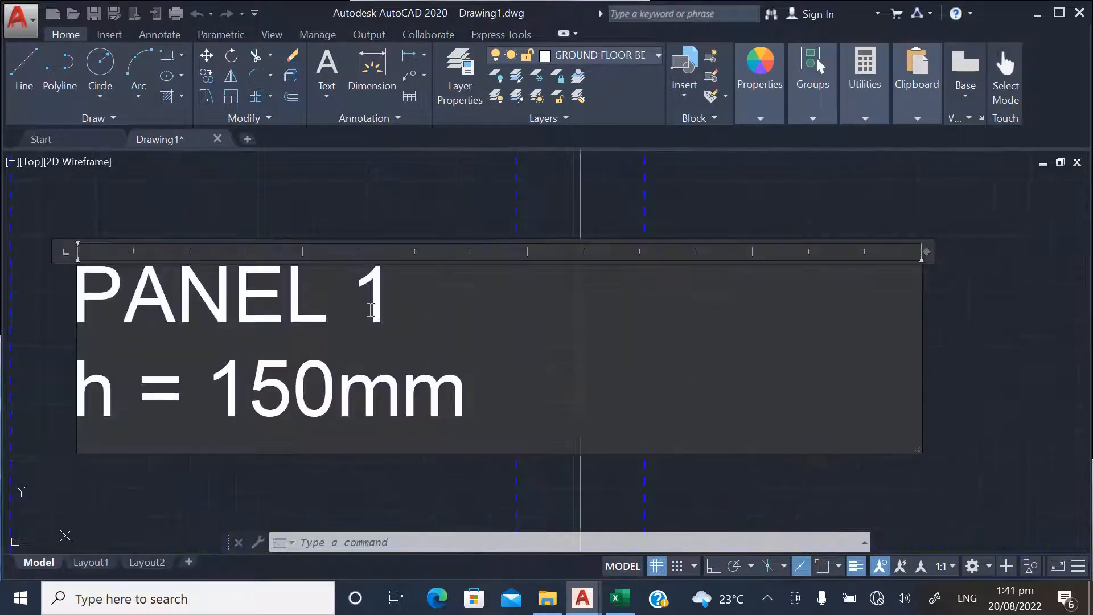
{"action": "type", "text": "7"}
{"action": "left_click", "coordinate": [374, 227]}
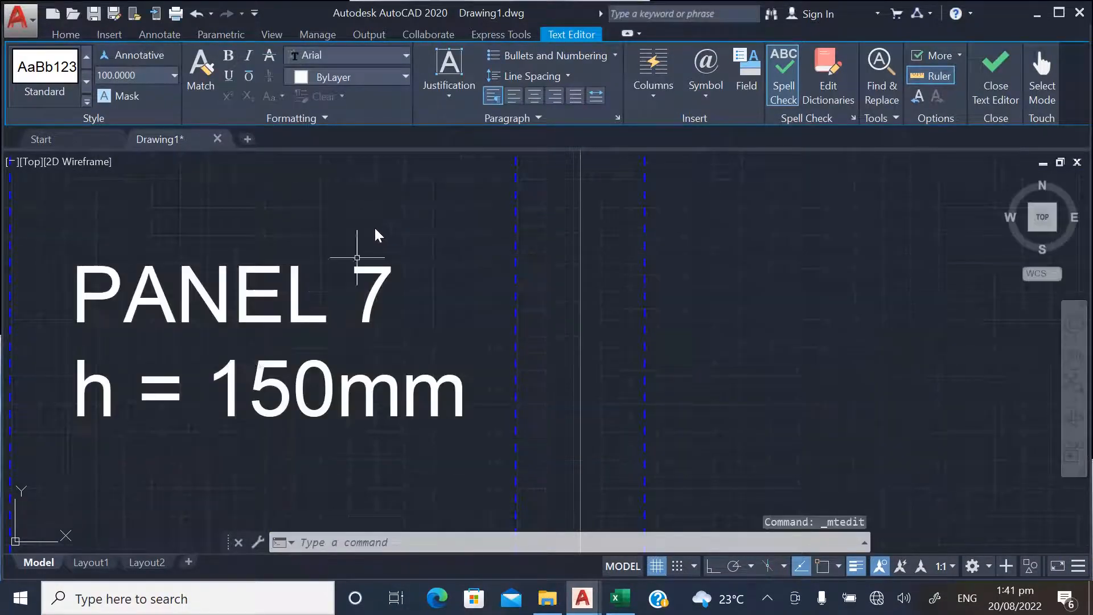
Change the label in the middle bay between BEAM 3 and BEAM 4 to PANEL 8
{"action": "scroll", "coordinate": [231, 388], "scroll_direction": "down", "scroll_amount": 5}
{"action": "scroll", "coordinate": [393, 376], "scroll_direction": "up", "scroll_amount": 5}
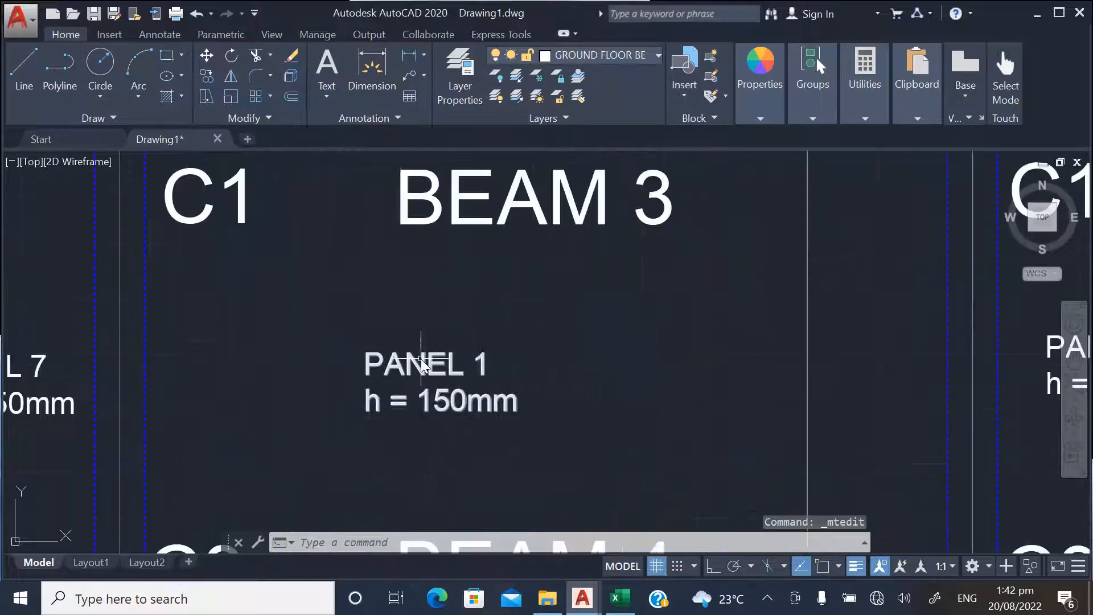
{"action": "left_click", "coordinate": [444, 367]}
{"action": "double_click", "coordinate": [484, 373]}
{"action": "double_click", "coordinate": [482, 364]}
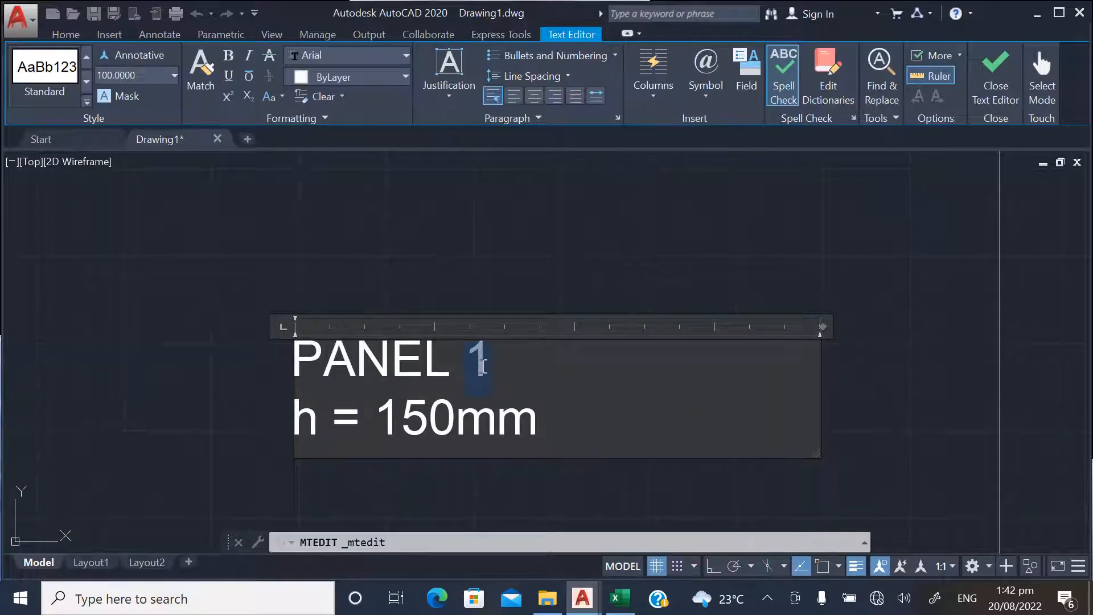
{"action": "type", "text": "8"}
{"action": "left_click", "coordinate": [314, 331]}
Change the label in the right bay between BEAM 3 and BEAM 4 to PANEL 9
{"action": "scroll", "coordinate": [314, 331], "scroll_direction": "down", "scroll_amount": 5}
{"action": "scroll", "coordinate": [332, 361], "scroll_direction": "up", "scroll_amount": 8}
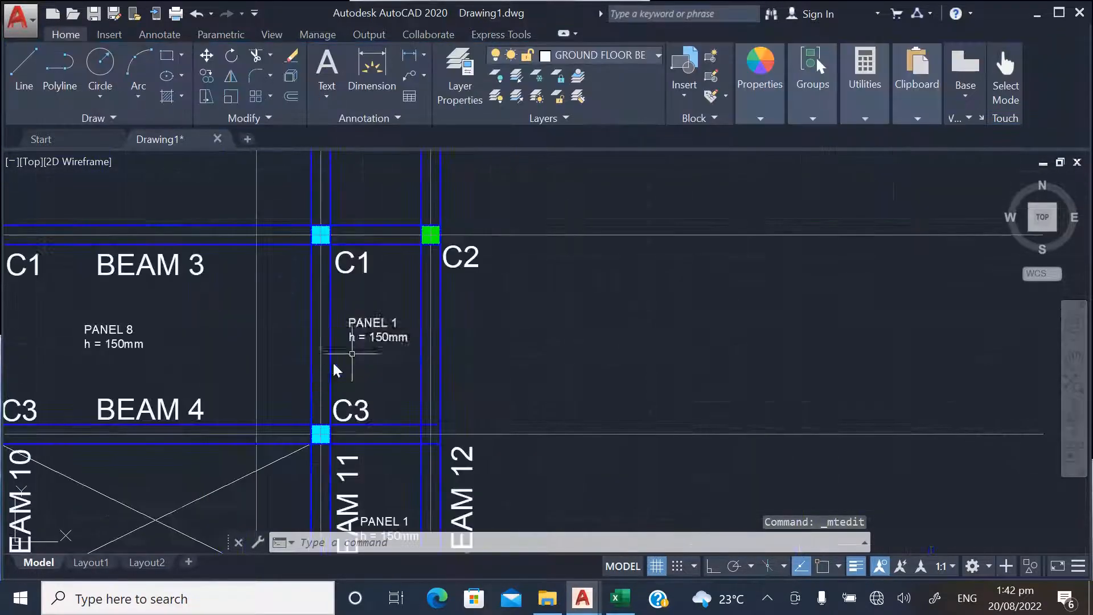
{"action": "left_click", "coordinate": [416, 286]}
{"action": "double_click", "coordinate": [416, 287]}
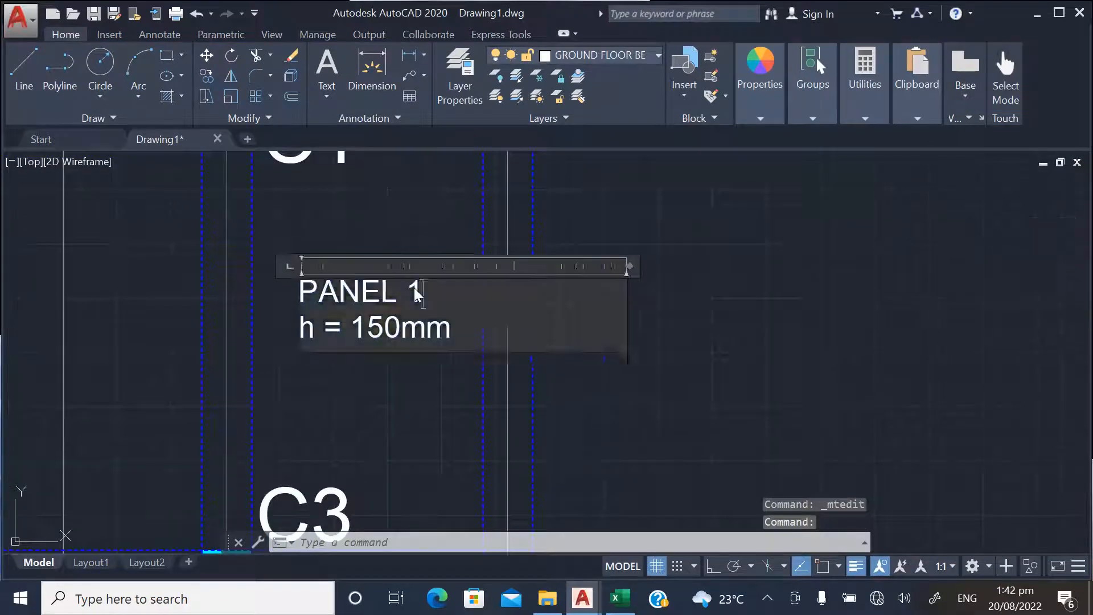
{"action": "double_click", "coordinate": [418, 288]}
{"action": "type", "text": "9"}
{"action": "left_click", "coordinate": [416, 232]}
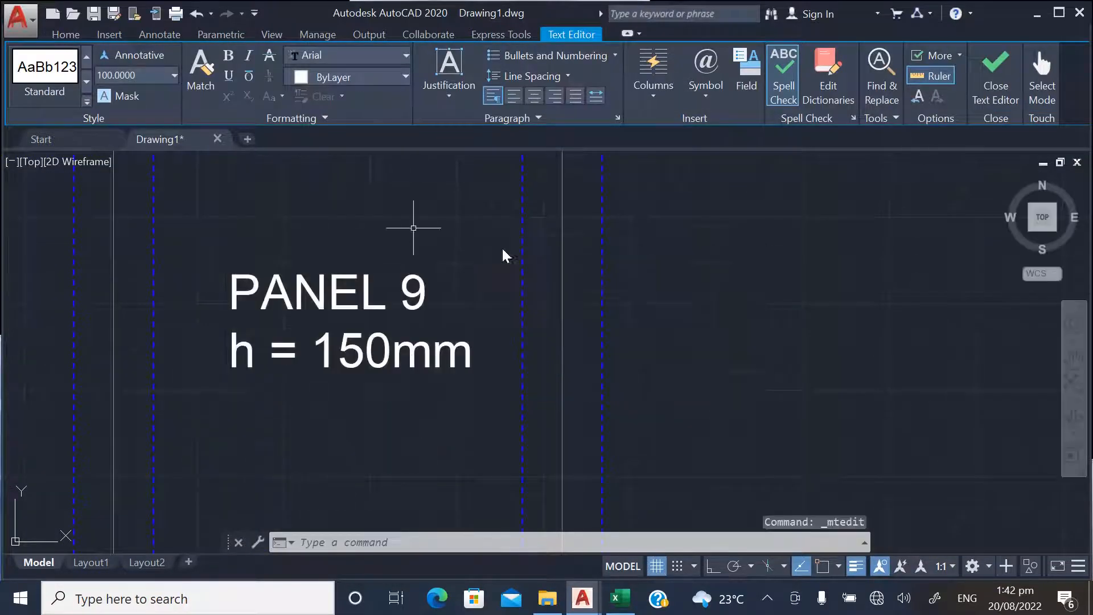
Change the label in the left bay between BEAM 4 and BEAM 5, beside BEAM 9, to PANEL 10
{"action": "scroll", "coordinate": [240, 404], "scroll_direction": "up", "scroll_amount": 7}
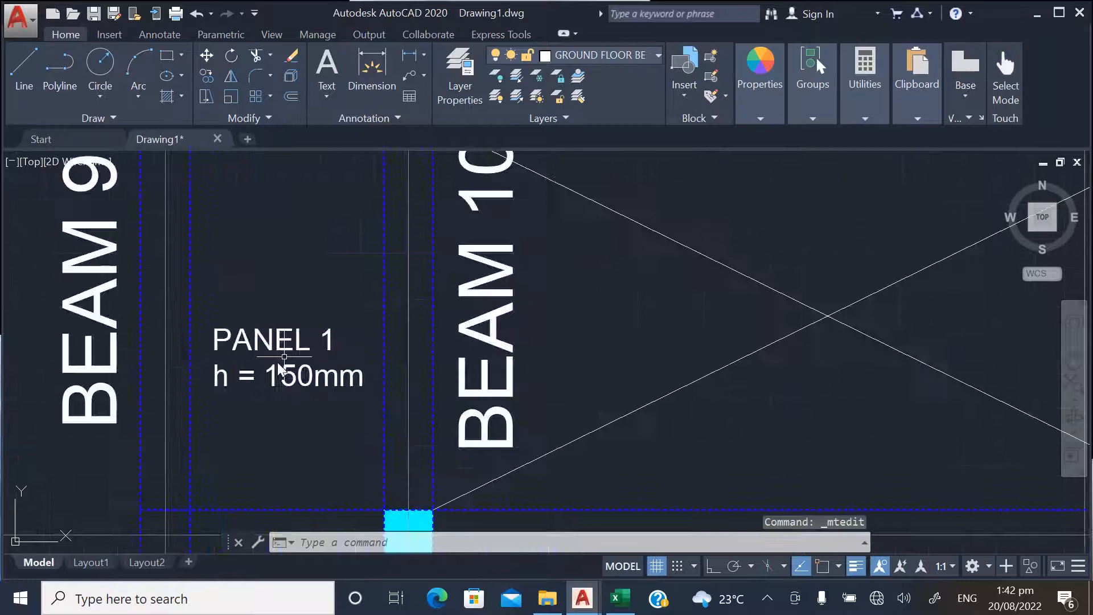
{"action": "double_click", "coordinate": [327, 337]}
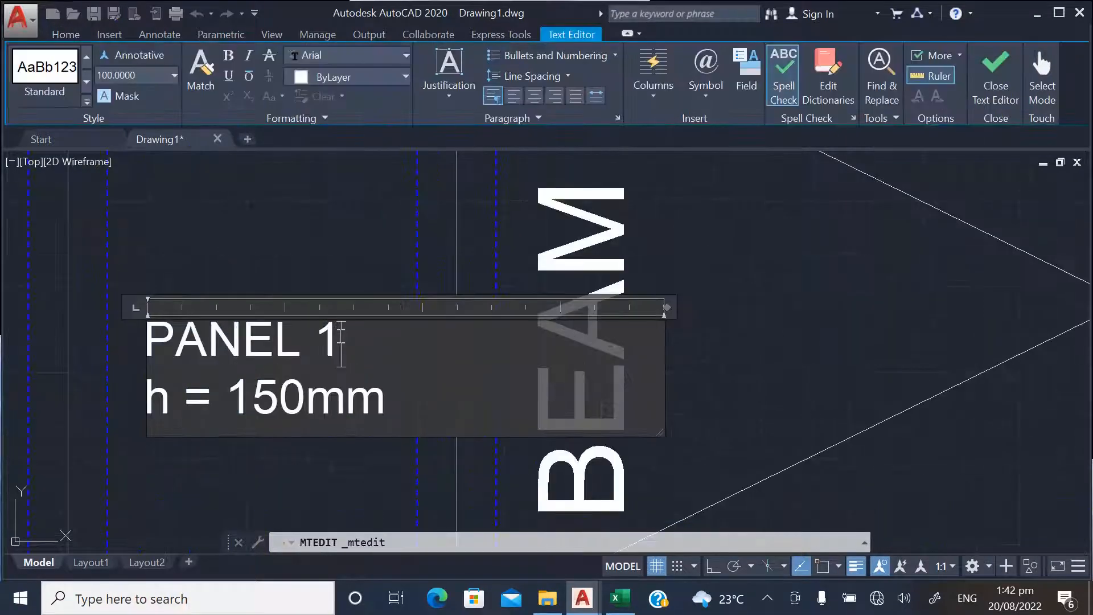
{"action": "left_click", "coordinate": [288, 275]}
Change the label in the right bay between BEAM 4 and BEAM 5, beside BEAM 11, to PANEL 11
{"action": "scroll", "coordinate": [290, 353], "scroll_direction": "down", "scroll_amount": 7}
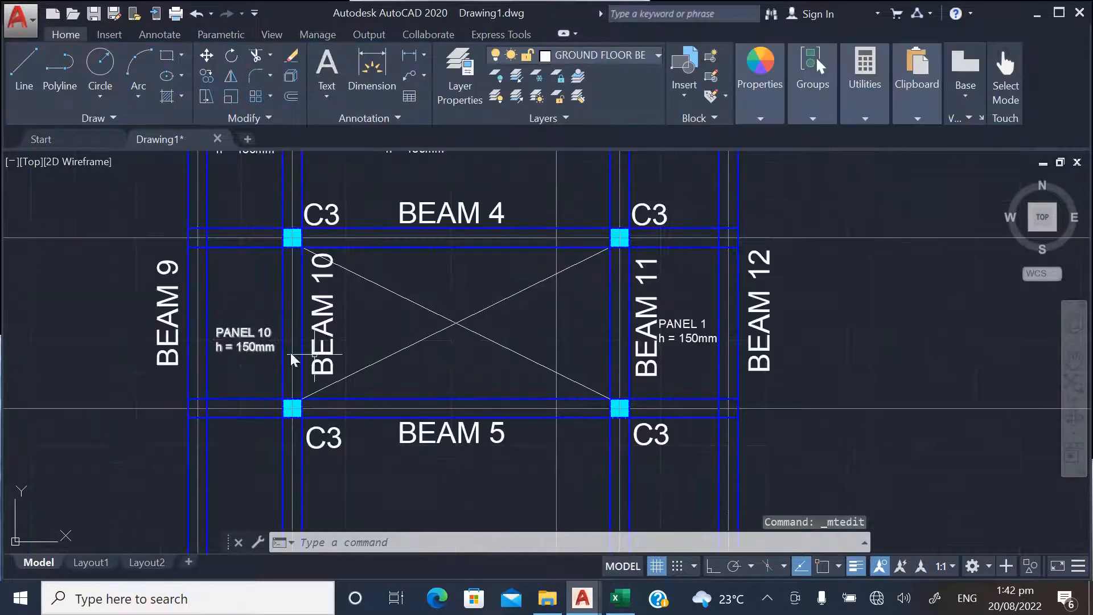
{"action": "scroll", "coordinate": [432, 336], "scroll_direction": "down", "scroll_amount": 3}
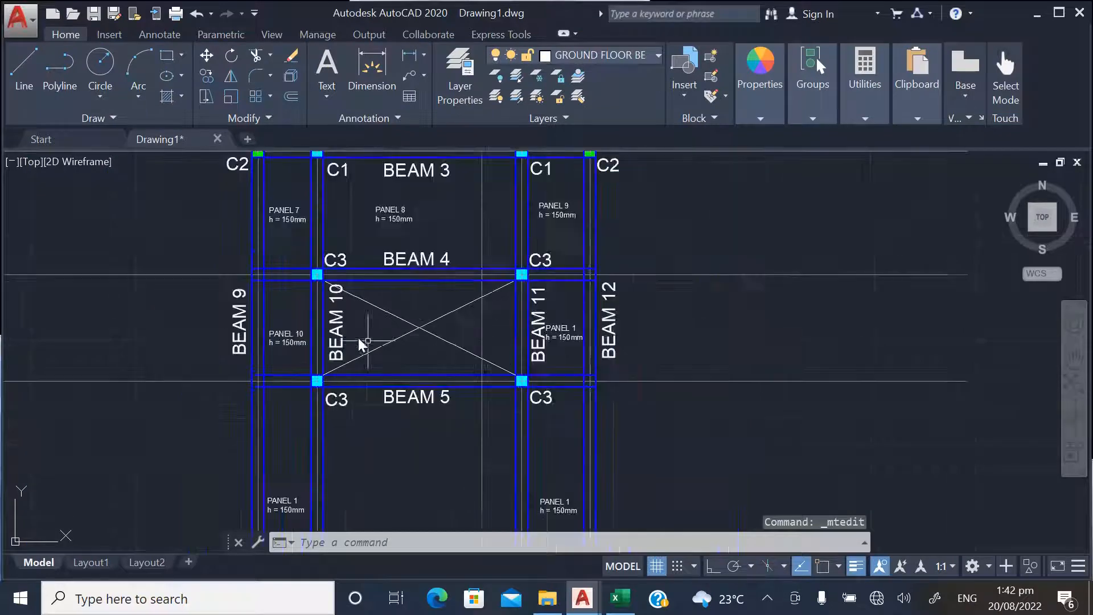
{"action": "scroll", "coordinate": [572, 316], "scroll_direction": "up", "scroll_amount": 7}
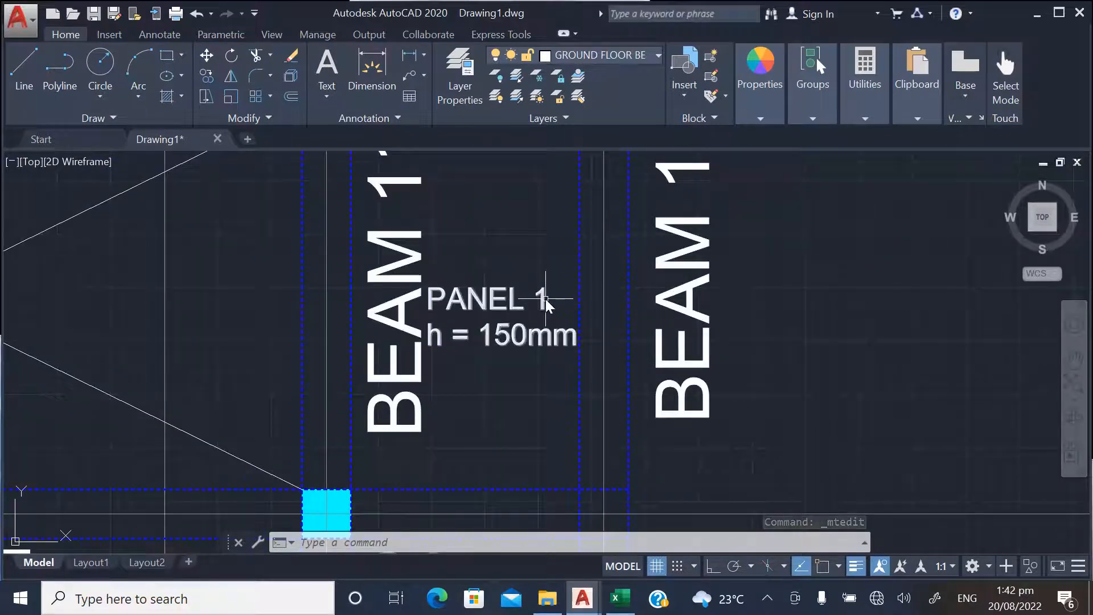
{"action": "double_click", "coordinate": [545, 297]}
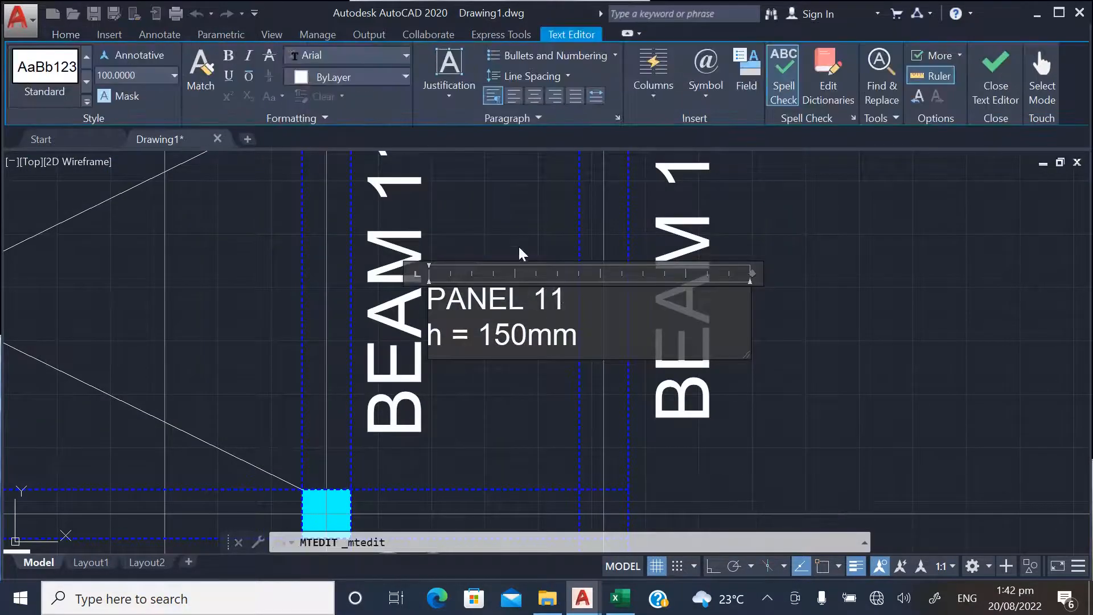
{"action": "left_click", "coordinate": [520, 249]}
Change the label in the left bay between BEAM 5 and BEAM 6 to PANEL 12
{"action": "scroll", "coordinate": [592, 248], "scroll_direction": "down", "scroll_amount": 4}
{"action": "scroll", "coordinate": [540, 286], "scroll_direction": "up", "scroll_amount": 7}
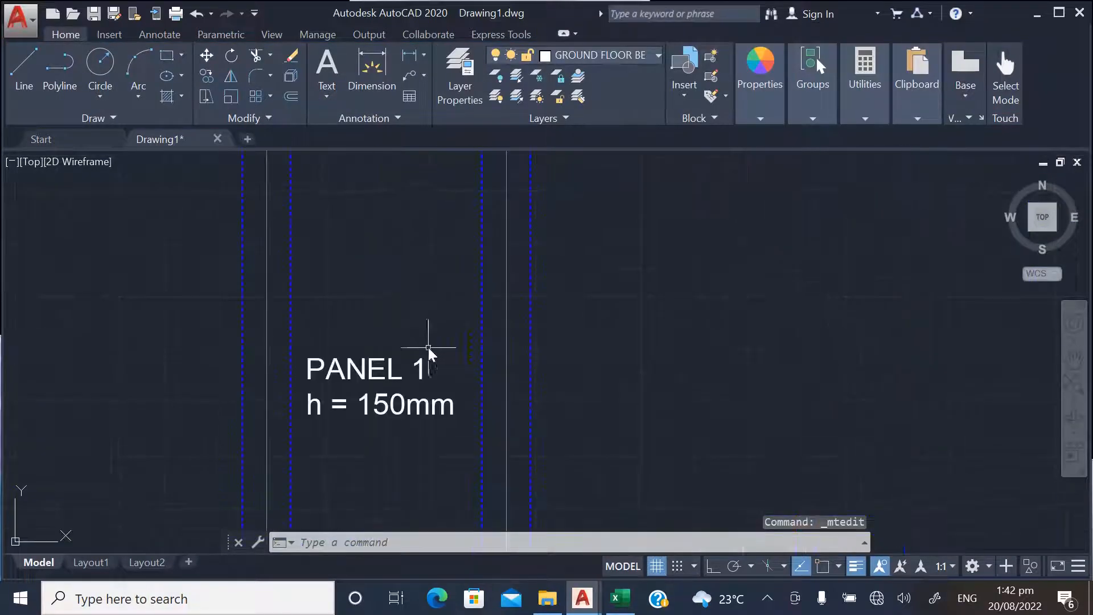
{"action": "double_click", "coordinate": [419, 366]}
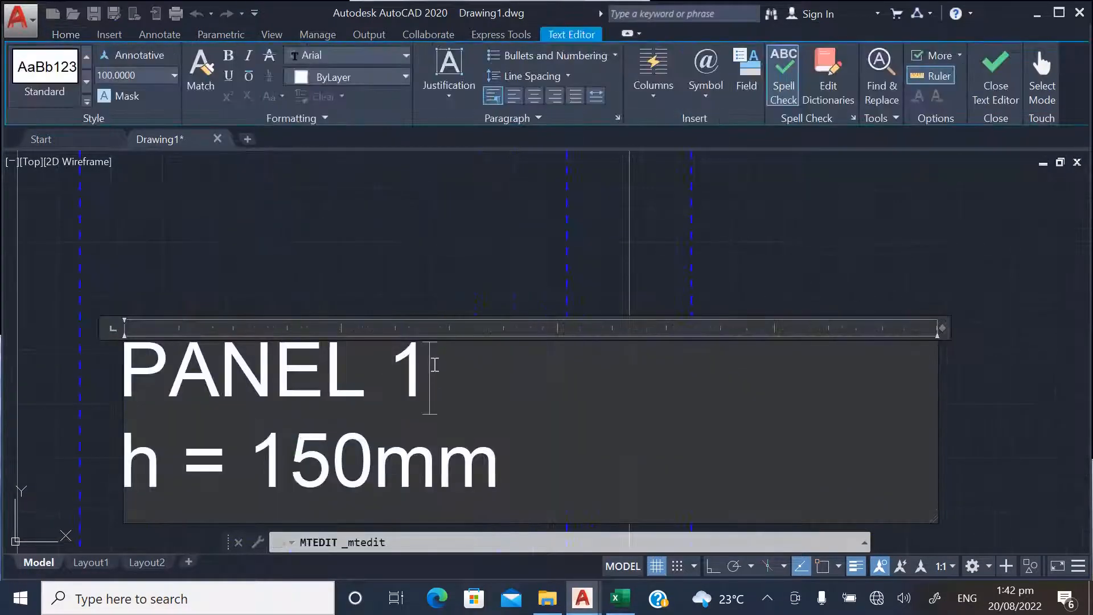
{"action": "type", "text": "2"}
{"action": "left_click", "coordinate": [430, 231]}
{"action": "scroll", "coordinate": [313, 405], "scroll_direction": "down", "scroll_amount": 4}
{"action": "scroll", "coordinate": [534, 380], "scroll_direction": "up", "scroll_amount": 5}
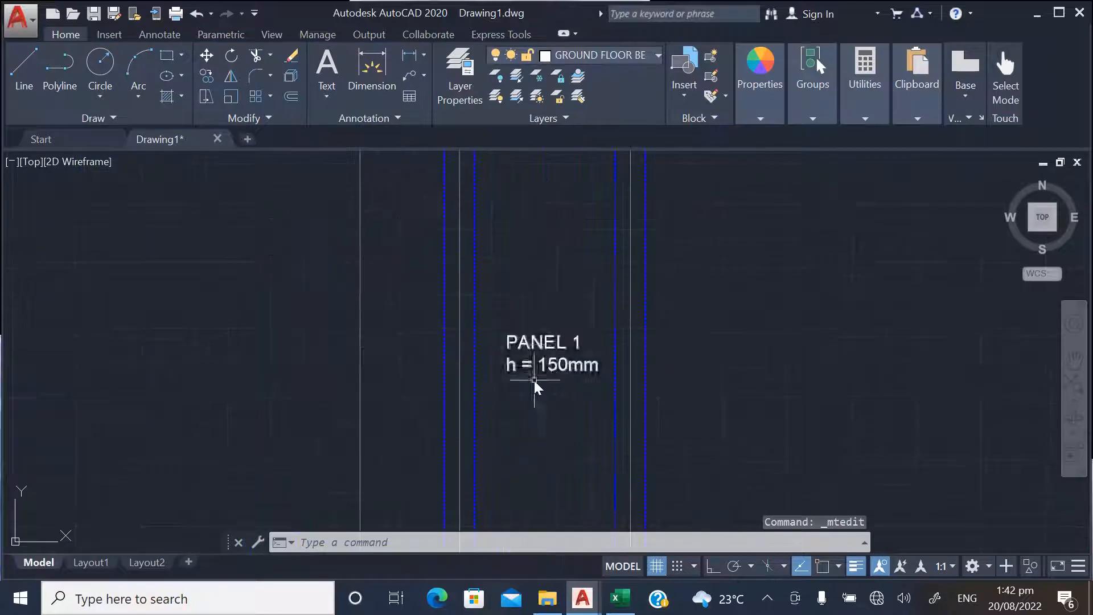
{"action": "double_click", "coordinate": [551, 343]}
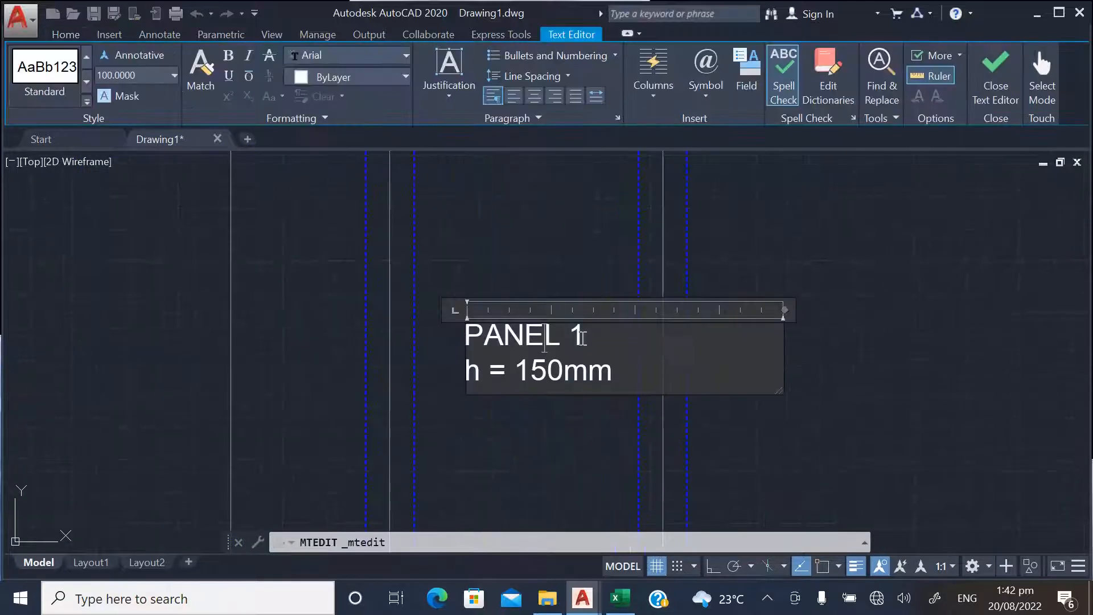
{"action": "scroll", "coordinate": [582, 336], "scroll_direction": "down", "scroll_amount": 5}
{"action": "left_click", "coordinate": [458, 353]}
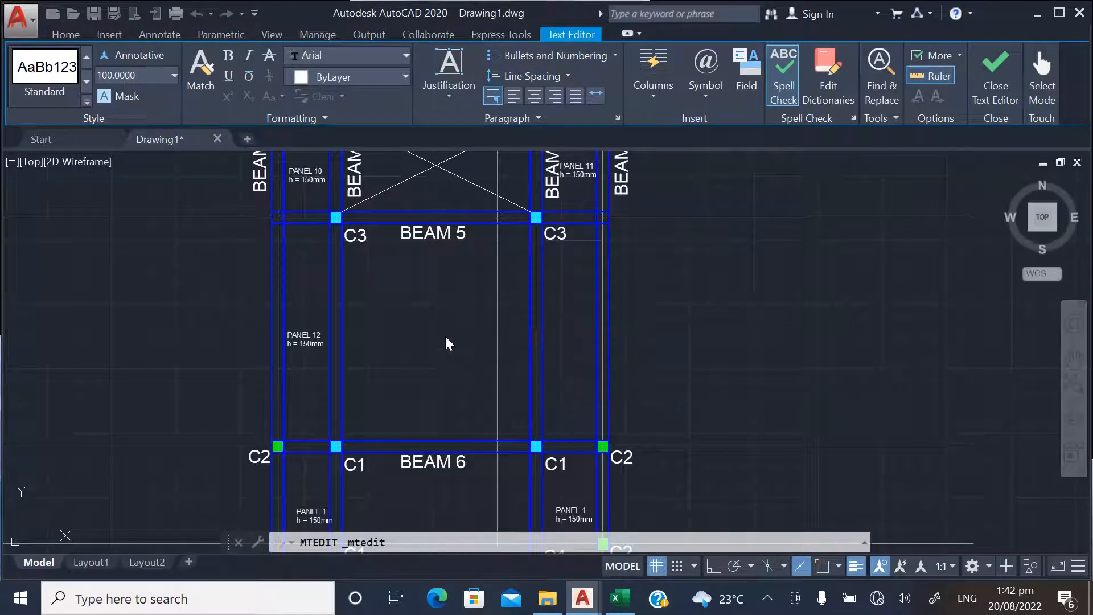
Copy the PANEL 1 label from the right bay between BEAM 5 and BEAM 6 into the empty middle bay
{"action": "scroll", "coordinate": [398, 350], "scroll_direction": "up", "scroll_amount": 3}
{"action": "left_click", "coordinate": [207, 76]}
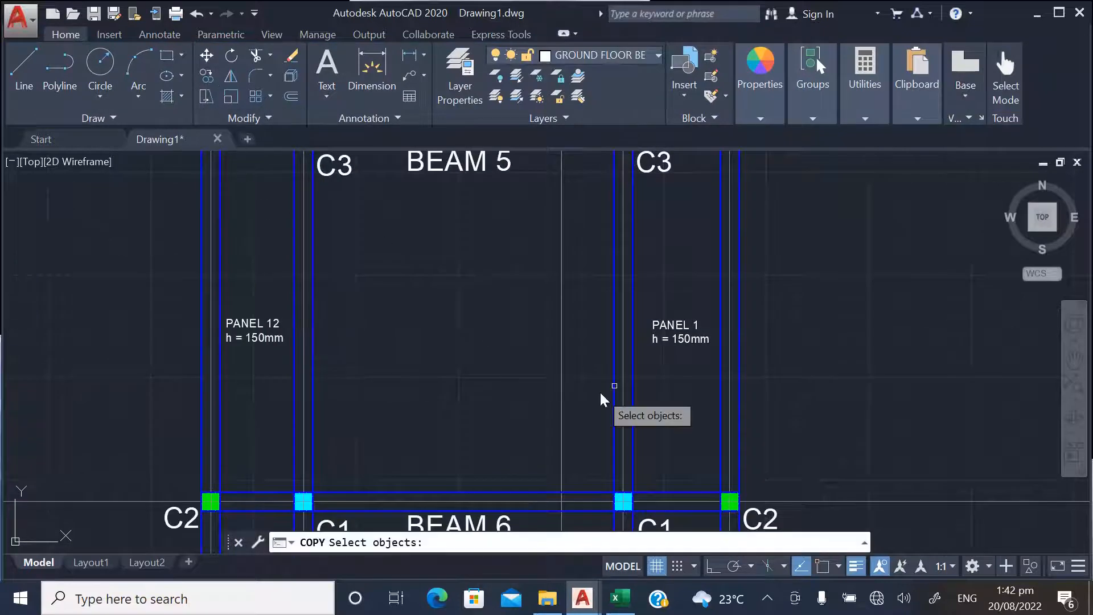
{"action": "left_click", "coordinate": [679, 337]}
{"action": "key", "text": "Return"}
{"action": "left_click", "coordinate": [668, 363]}
{"action": "left_click", "coordinate": [433, 361]}
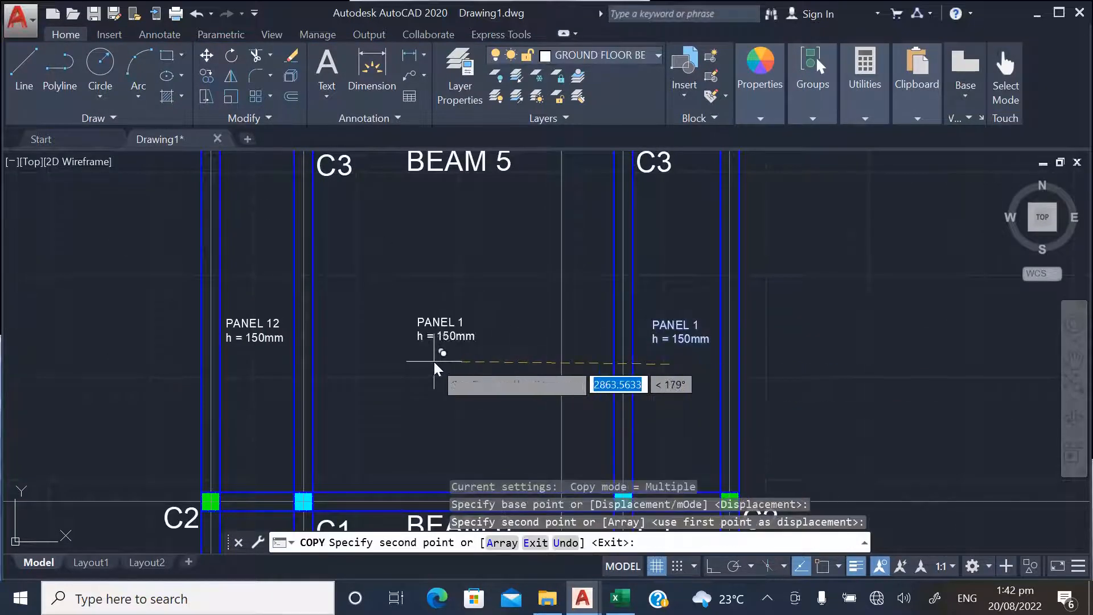
{"action": "key", "text": "Escape"}
Change the copied label in the middle bay between BEAM 5 and BEAM 6 to PANEL 13
{"action": "left_click", "coordinate": [453, 334]}
{"action": "double_click", "coordinate": [455, 336]}
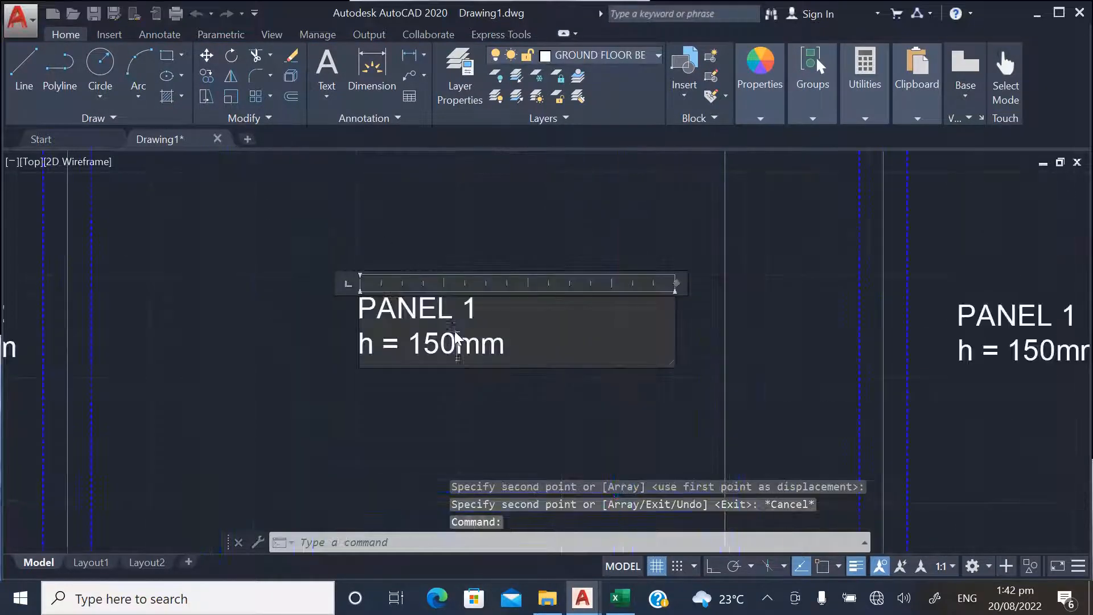
{"action": "left_click_drag", "start_coordinate": [477, 304], "coordinate": [505, 296]}
{"action": "left_click", "coordinate": [507, 297]}
{"action": "type", "text": "3"}
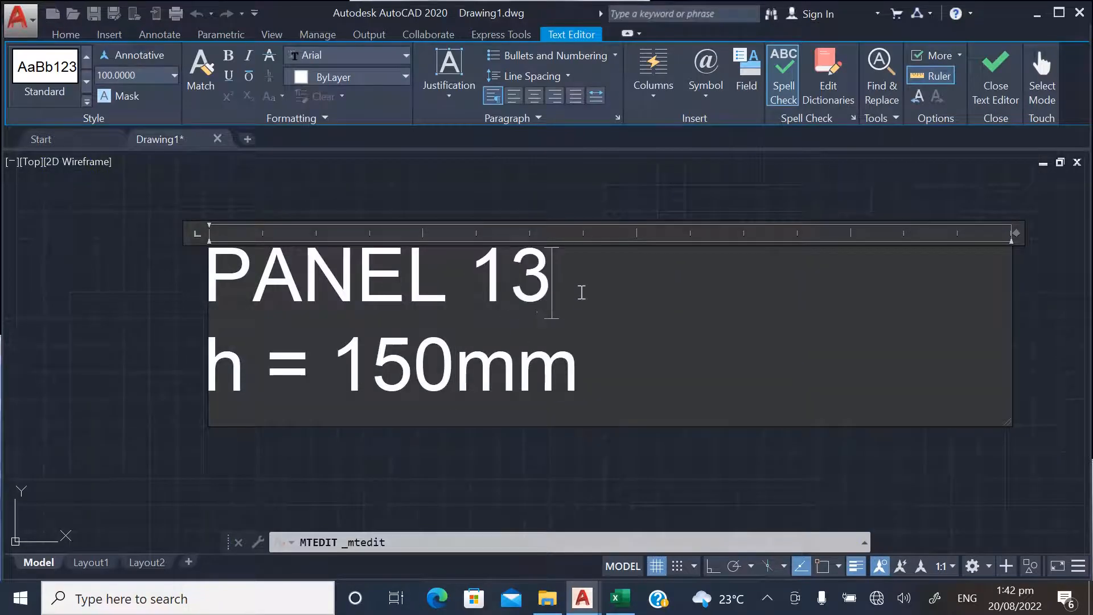
{"action": "left_click", "coordinate": [590, 199]}
Change the label in the right bay between BEAM 5 and BEAM 6 to PANEL 14
{"action": "scroll", "coordinate": [279, 365], "scroll_direction": "down", "scroll_amount": 6}
{"action": "scroll", "coordinate": [710, 364], "scroll_direction": "up", "scroll_amount": 4}
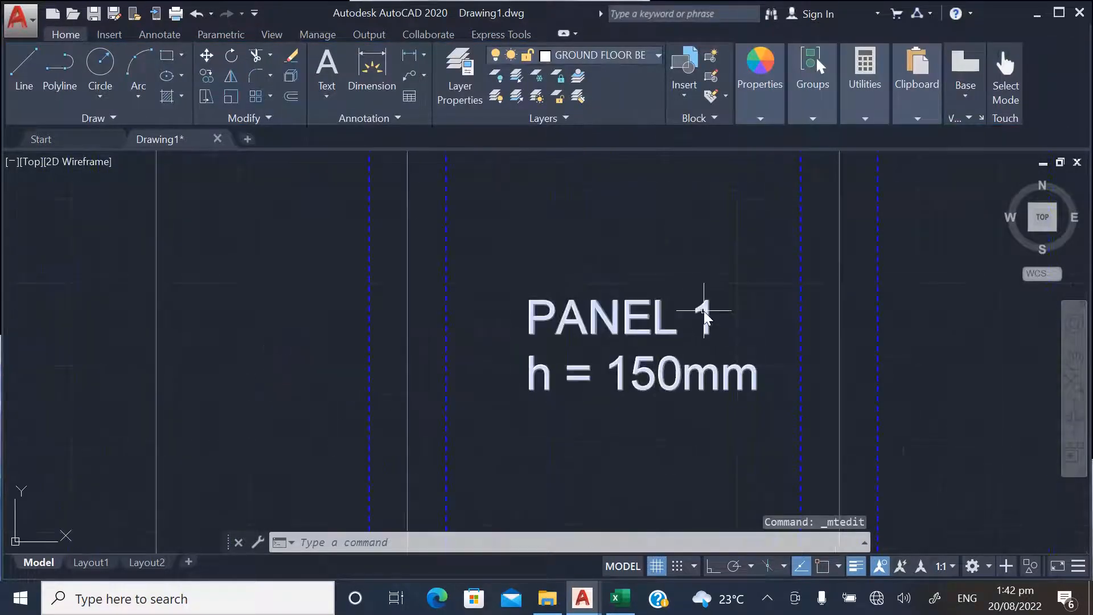
{"action": "double_click", "coordinate": [704, 311]}
{"action": "type", "text": "4"}
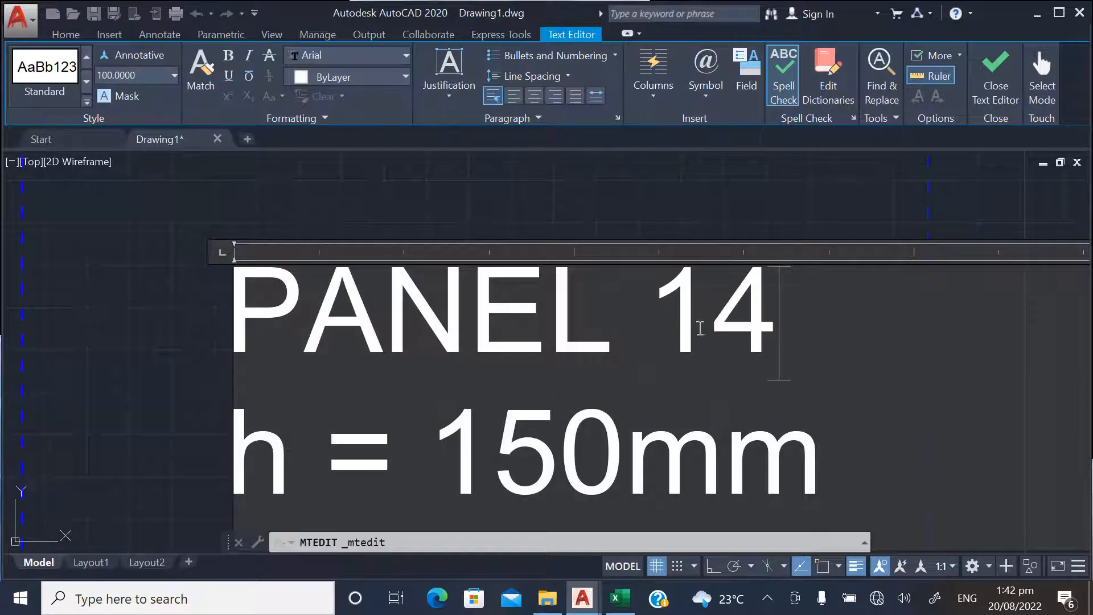
{"action": "left_click", "coordinate": [642, 224]}
Change the label in the left bay between BEAM 6 and BEAM 7 to PANEL 15
{"action": "scroll", "coordinate": [665, 216], "scroll_direction": "down", "scroll_amount": 5}
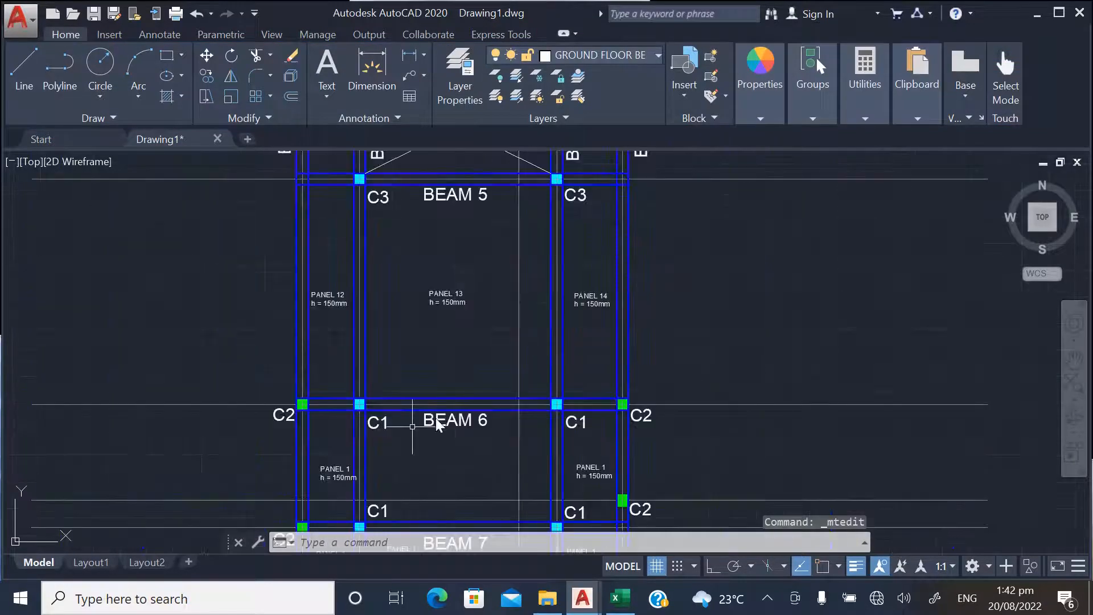
{"action": "scroll", "coordinate": [353, 483], "scroll_direction": "up", "scroll_amount": 4}
{"action": "left_click", "coordinate": [304, 464]}
{"action": "double_click", "coordinate": [305, 468]}
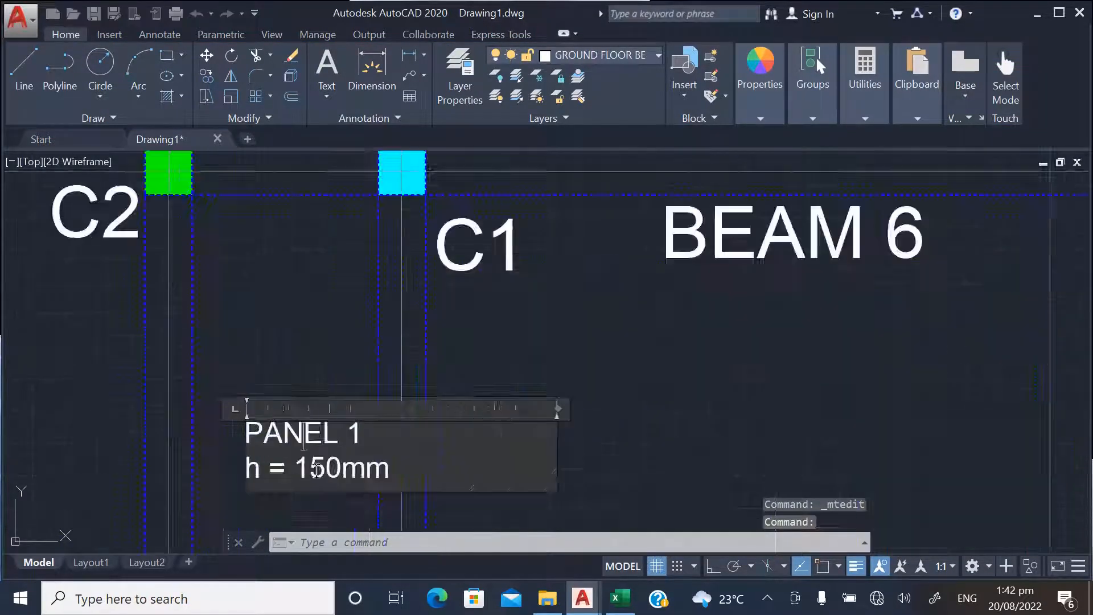
{"action": "scroll", "coordinate": [307, 467], "scroll_direction": "up", "scroll_amount": 5}
{"action": "type", "text": "5"}
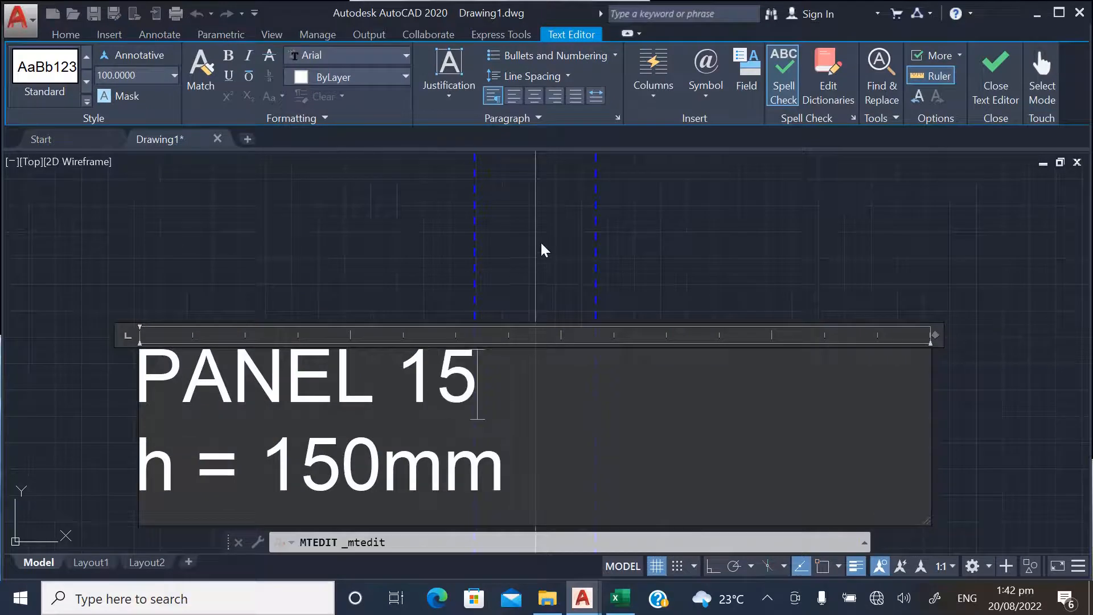
{"action": "left_click", "coordinate": [544, 250]}
Move the PANEL 15 label slightly up and to the left so it sits centrally between the bay's side beams
{"action": "scroll", "coordinate": [341, 371], "scroll_direction": "down", "scroll_amount": 5}
{"action": "type", "text": "m"}
{"action": "key", "text": "Return"}
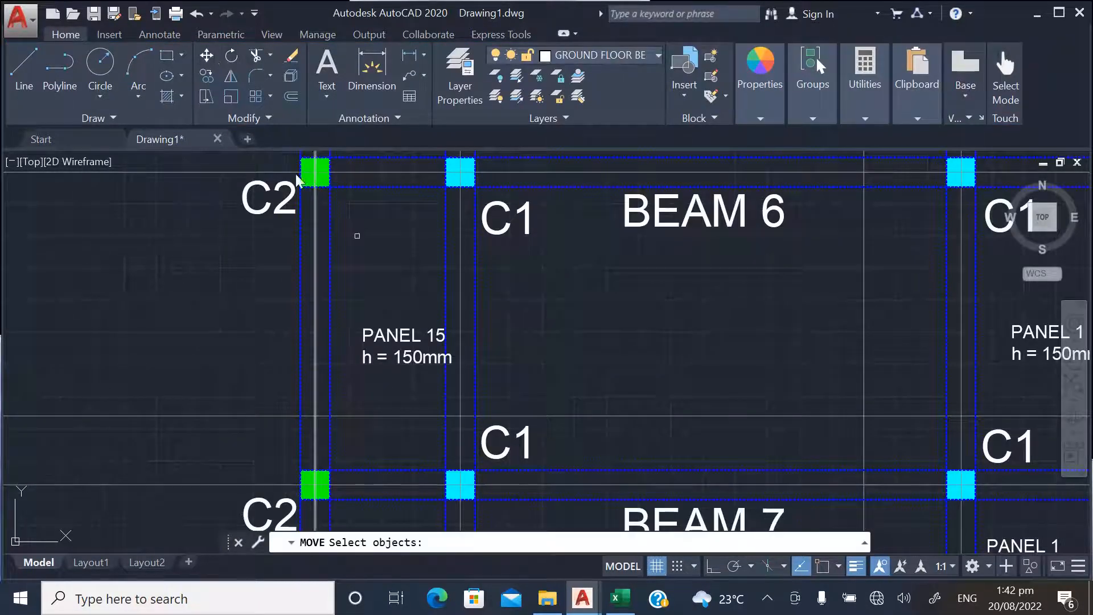
{"action": "left_click", "coordinate": [398, 337]}
{"action": "key", "text": "Return"}
{"action": "left_click", "coordinate": [403, 306]}
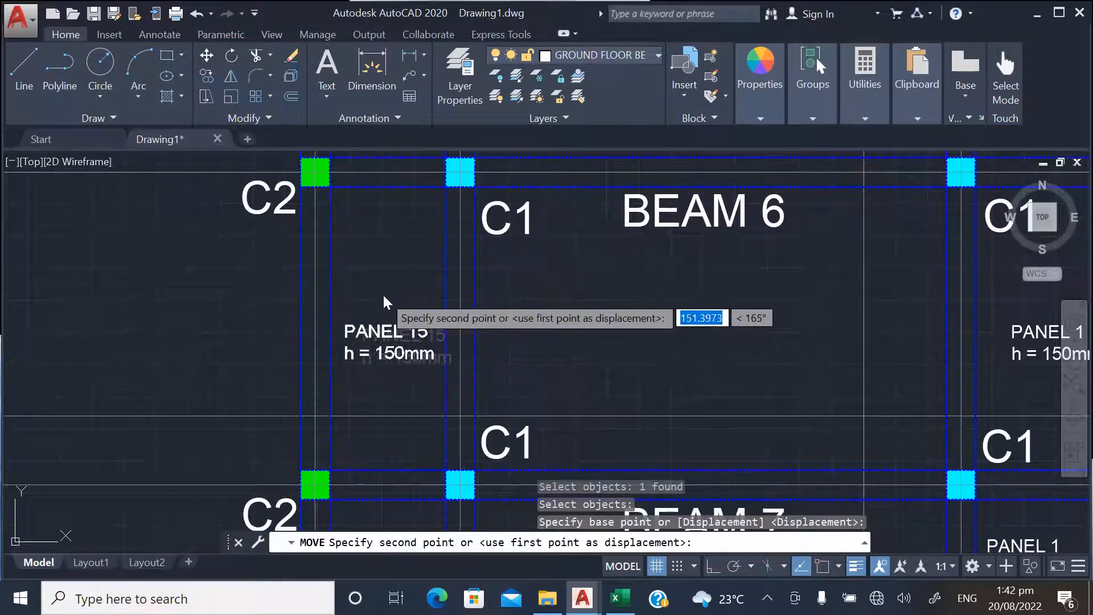
{"action": "left_click", "coordinate": [383, 293]}
Copy the PANEL 1 label from the right bay between BEAM 6 and BEAM 7 into the empty middle bay
{"action": "scroll", "coordinate": [249, 388], "scroll_direction": "down", "scroll_amount": 4}
{"action": "scroll", "coordinate": [575, 377], "scroll_direction": "up", "scroll_amount": 2}
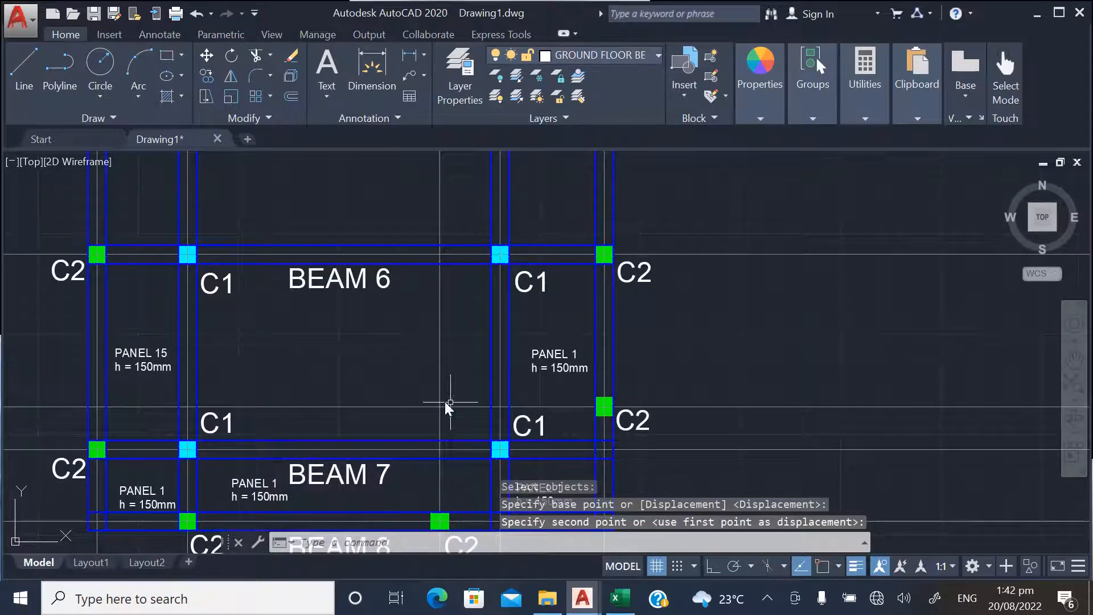
{"action": "left_click", "coordinate": [206, 75]}
{"action": "left_click", "coordinate": [552, 367]}
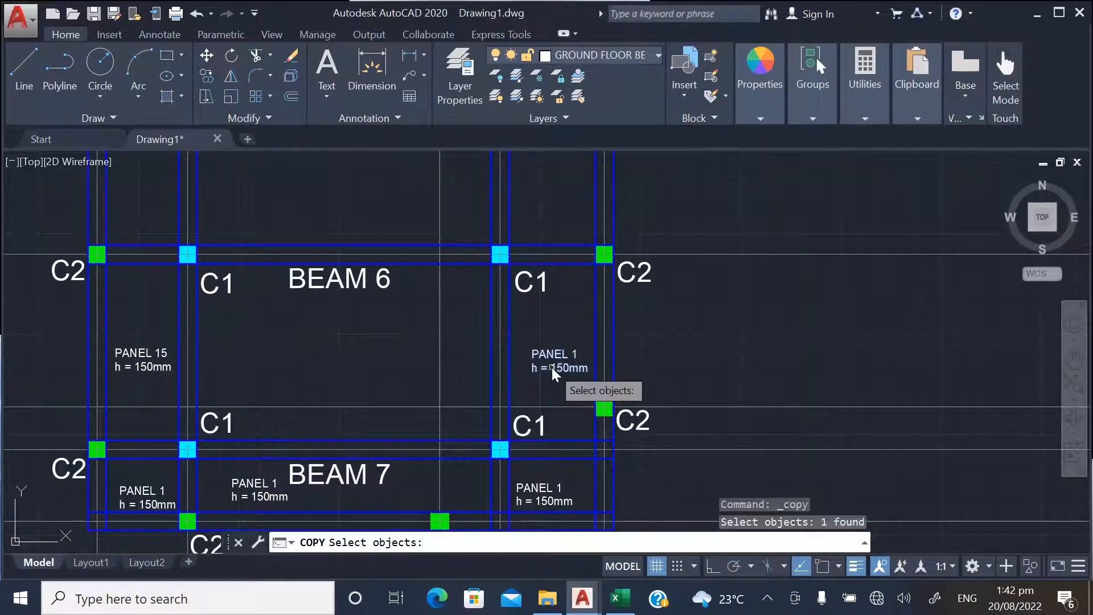
{"action": "key", "text": "Return"}
{"action": "left_click", "coordinate": [553, 367]}
{"action": "key", "text": "Escape"}
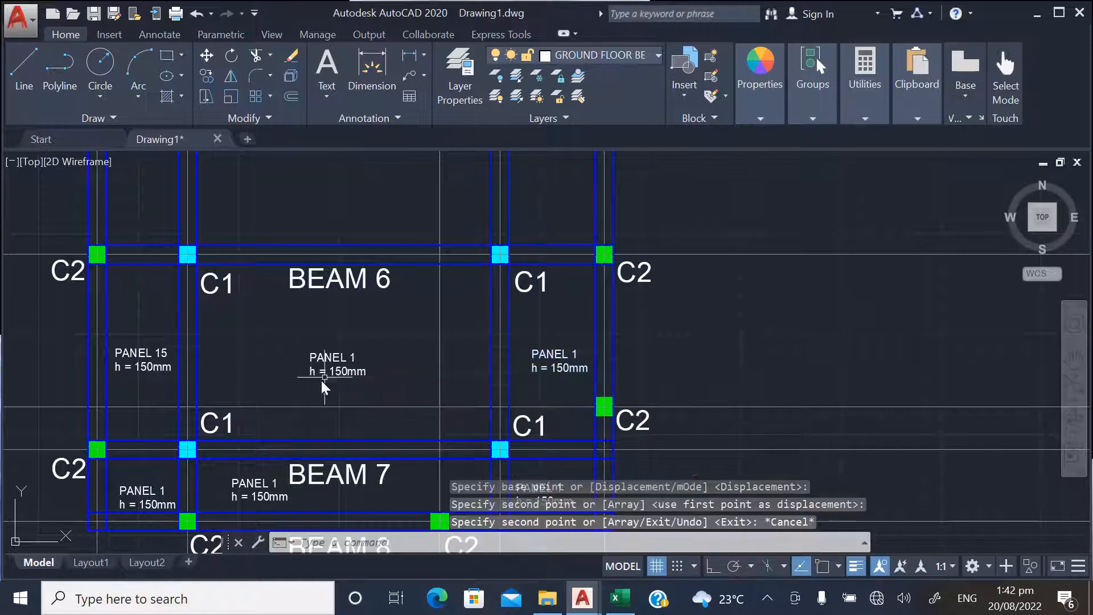
Change the copied label in the middle bay between BEAM 6 and BEAM 7 to PANEL 16
{"action": "left_click", "coordinate": [335, 362]}
{"action": "double_click", "coordinate": [343, 357]}
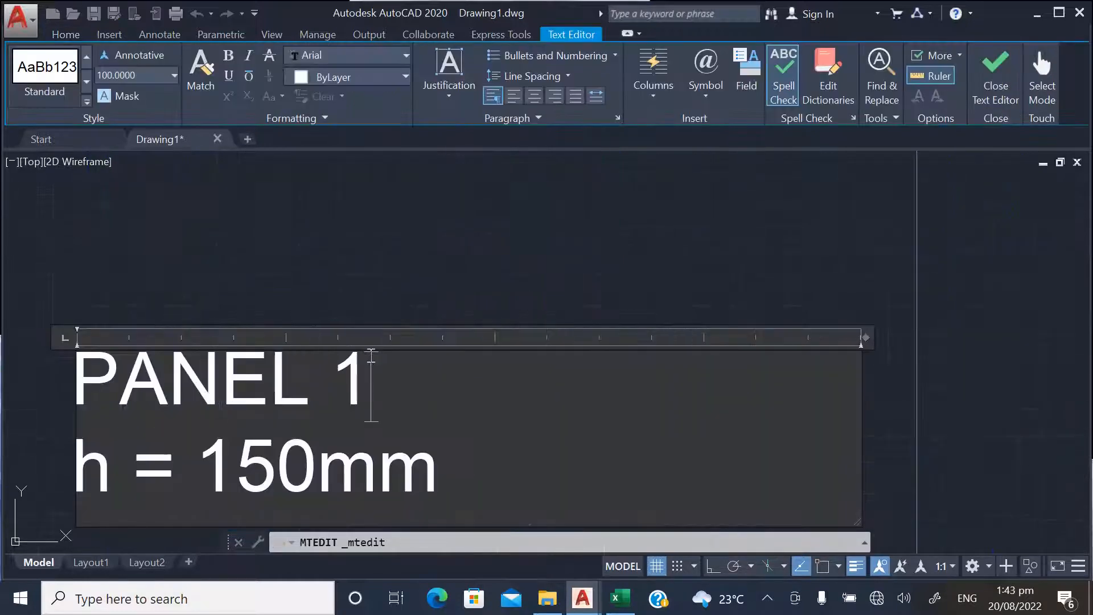
{"action": "type", "text": "6"}
{"action": "left_click", "coordinate": [415, 288]}
Change the label in the right bay between BEAM 6 and BEAM 7 to PANEL 17
{"action": "scroll", "coordinate": [590, 404], "scroll_direction": "down", "scroll_amount": 3}
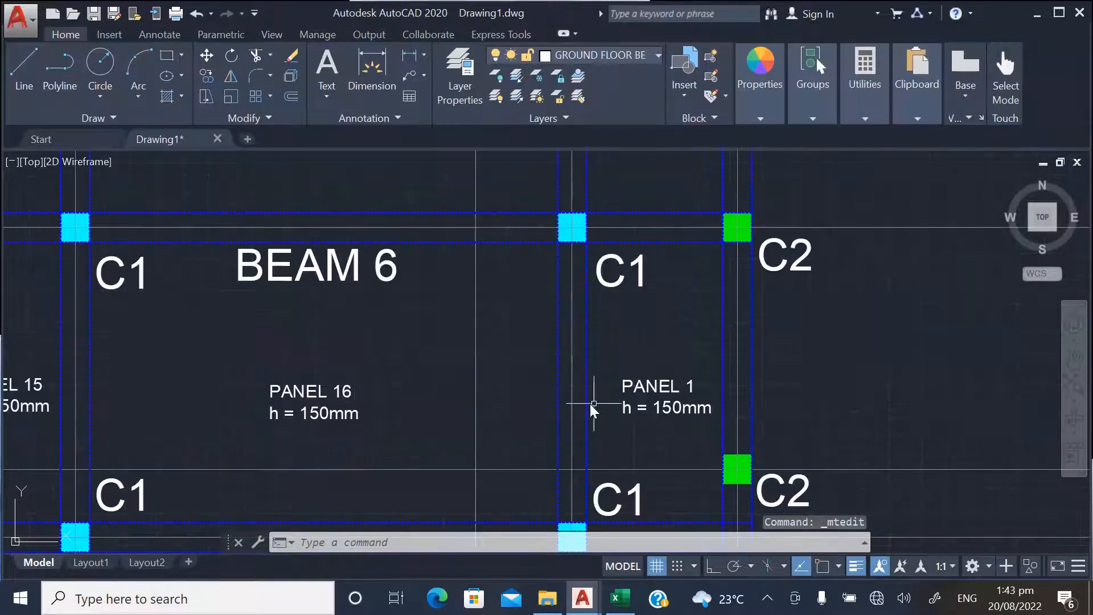
{"action": "scroll", "coordinate": [698, 395], "scroll_direction": "up", "scroll_amount": 2}
{"action": "double_click", "coordinate": [661, 390]}
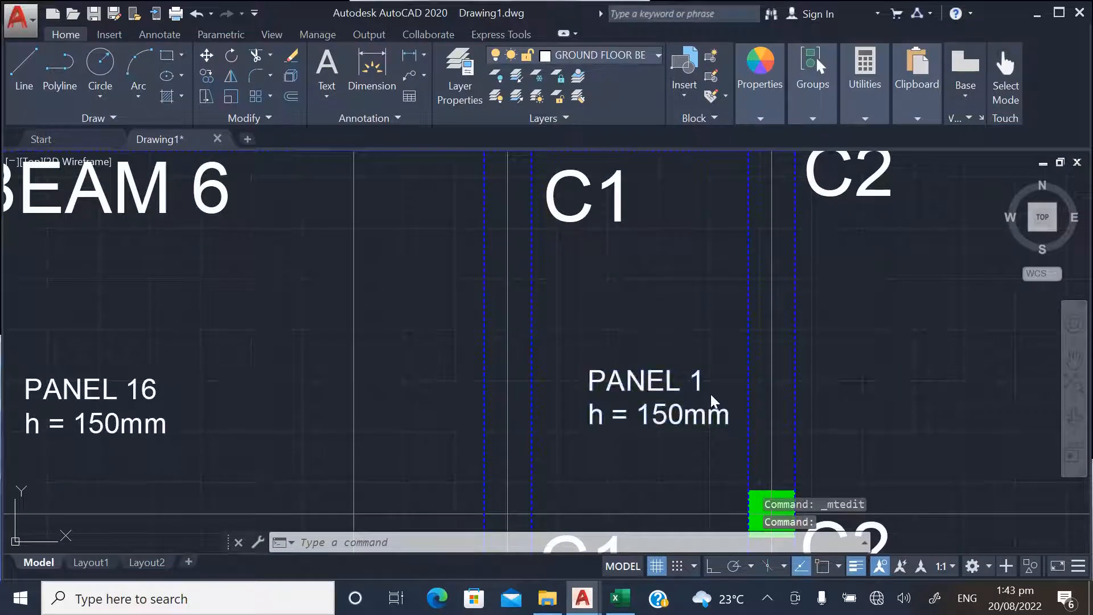
{"action": "type", "text": "7"}
{"action": "left_click", "coordinate": [631, 246]}
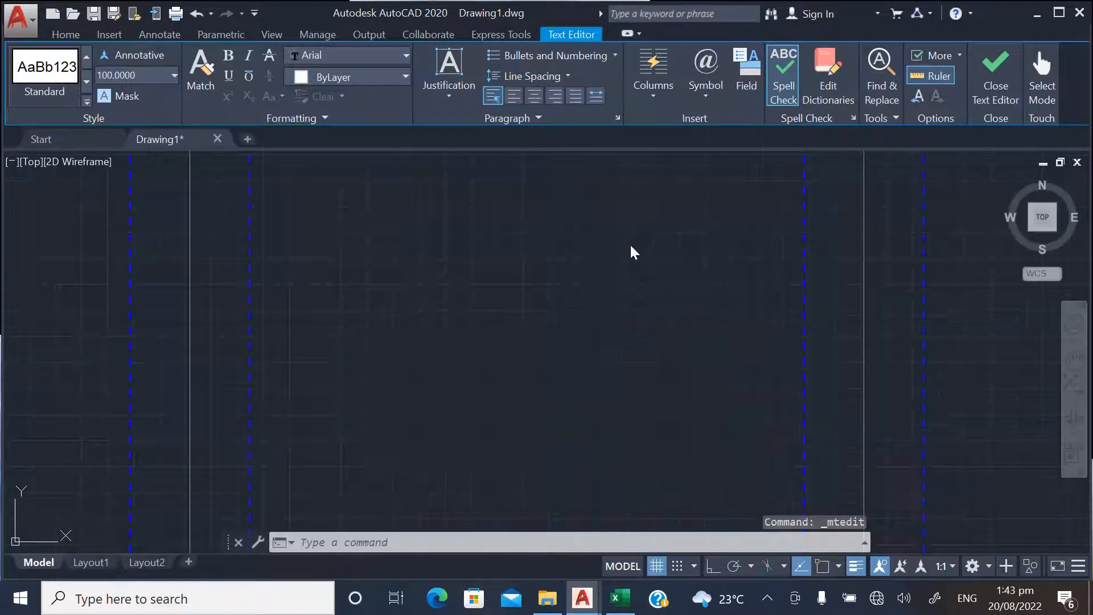
Change the label in the left bay between BEAM 7 and BEAM 8 to PANEL 18
{"action": "scroll", "coordinate": [673, 302], "scroll_direction": "down", "scroll_amount": 9}
{"action": "scroll", "coordinate": [414, 405], "scroll_direction": "up", "scroll_amount": 4}
{"action": "scroll", "coordinate": [414, 408], "scroll_direction": "up", "scroll_amount": 2}
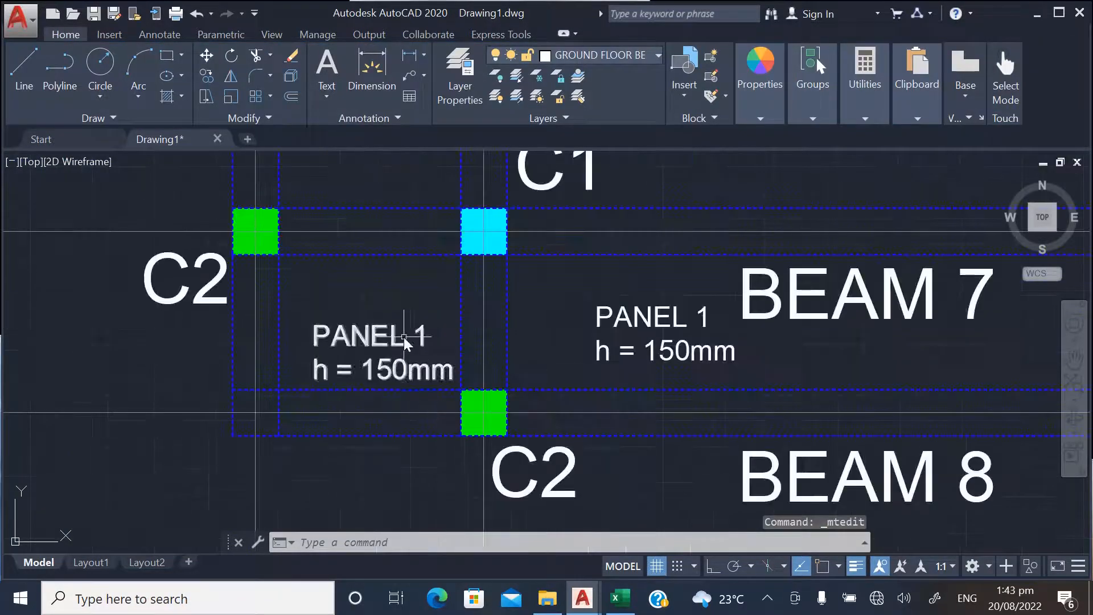
{"action": "left_click", "coordinate": [418, 333]}
{"action": "double_click", "coordinate": [418, 332]}
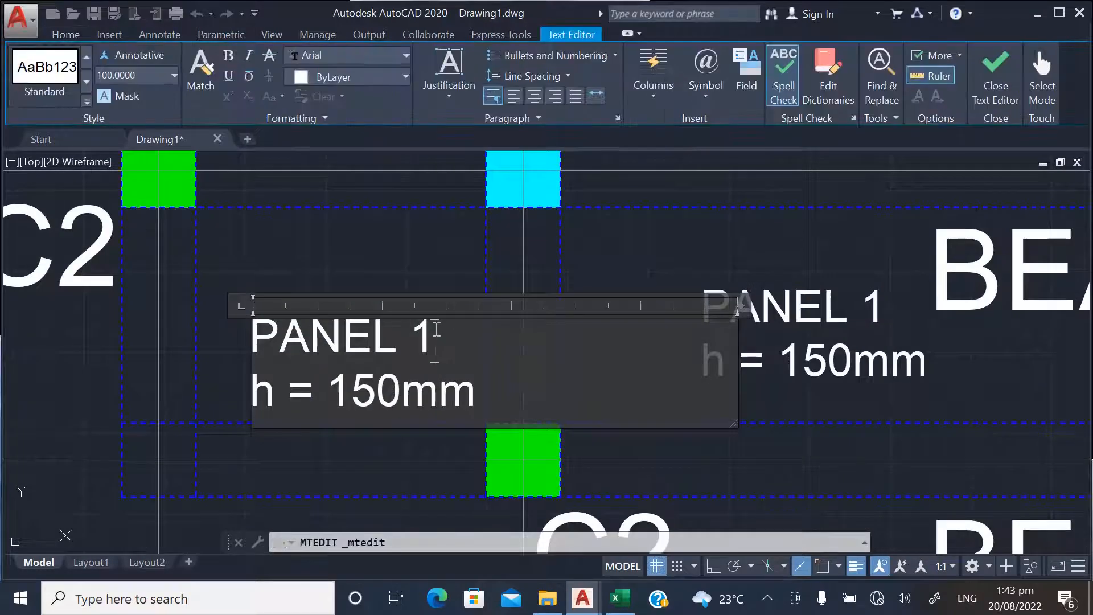
{"action": "type", "text": "8"}
{"action": "left_click", "coordinate": [370, 273]}
Change the label in the middle bay between BEAM 7 and BEAM 8 to PANEL 19
{"action": "scroll", "coordinate": [535, 340], "scroll_direction": "down", "scroll_amount": 4}
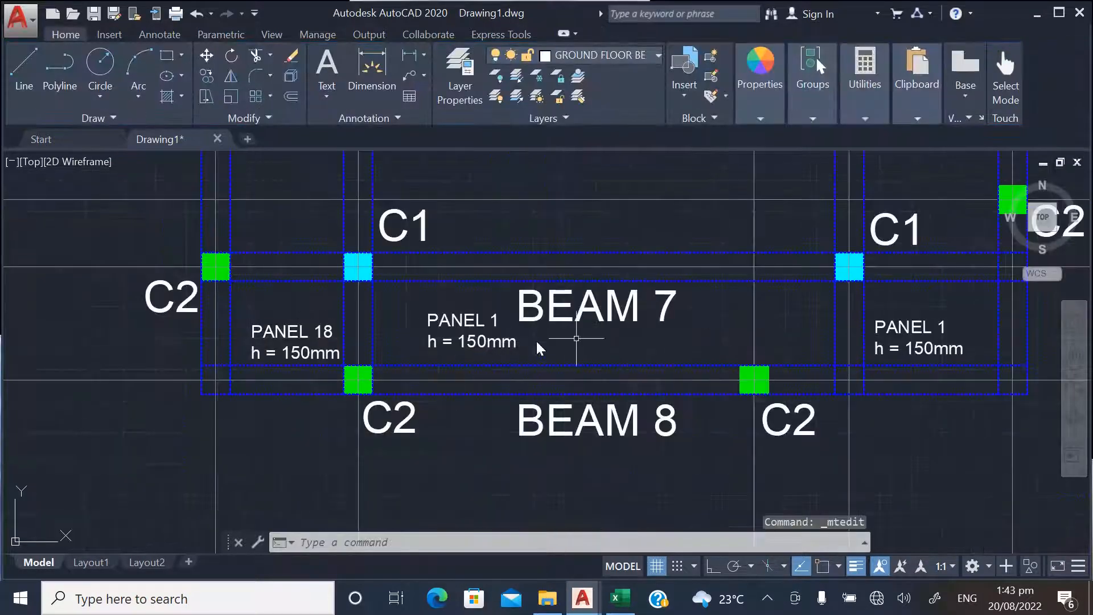
{"action": "scroll", "coordinate": [491, 313], "scroll_direction": "up", "scroll_amount": 4}
{"action": "double_click", "coordinate": [535, 310]}
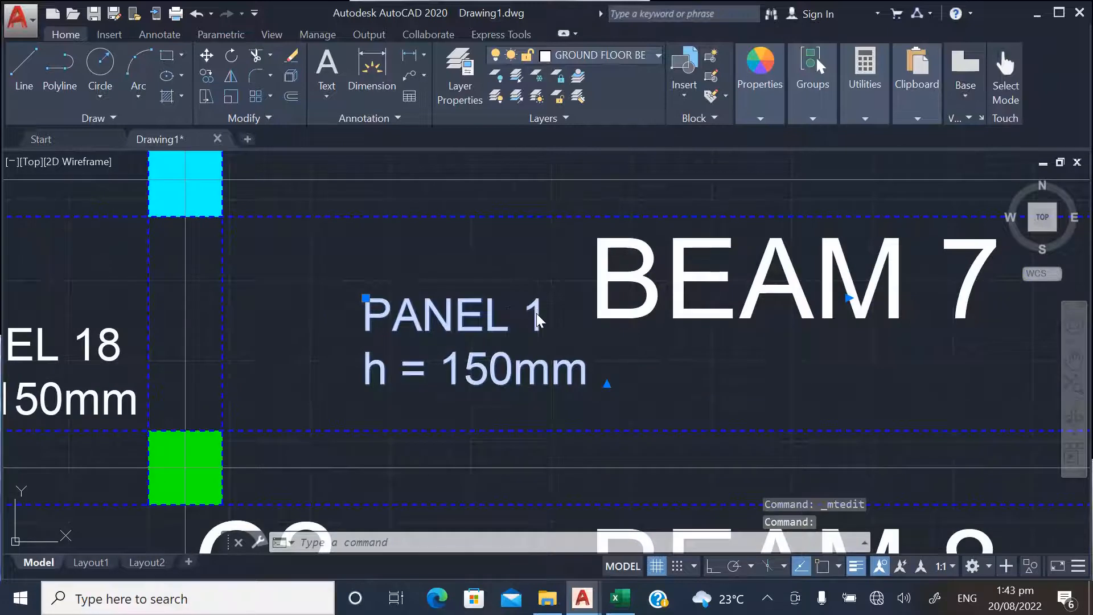
{"action": "type", "text": "9"}
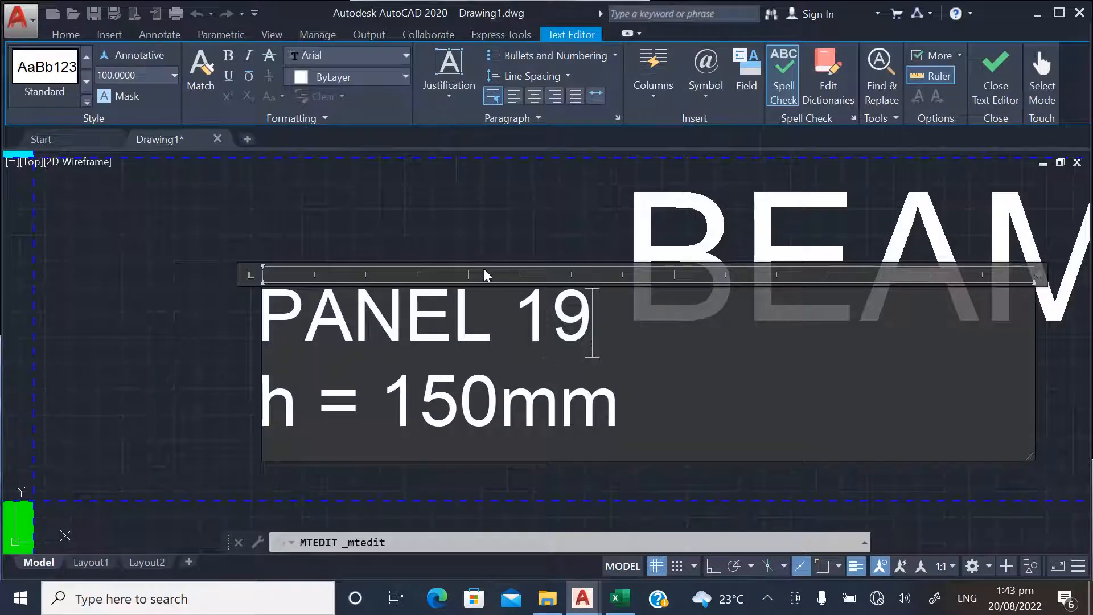
{"action": "left_click", "coordinate": [478, 237]}
Change the label in the right bay between BEAM 7 and BEAM 8 to PANEL 20
{"action": "scroll", "coordinate": [308, 330], "scroll_direction": "down", "scroll_amount": 10}
{"action": "scroll", "coordinate": [521, 334], "scroll_direction": "up", "scroll_amount": 10}
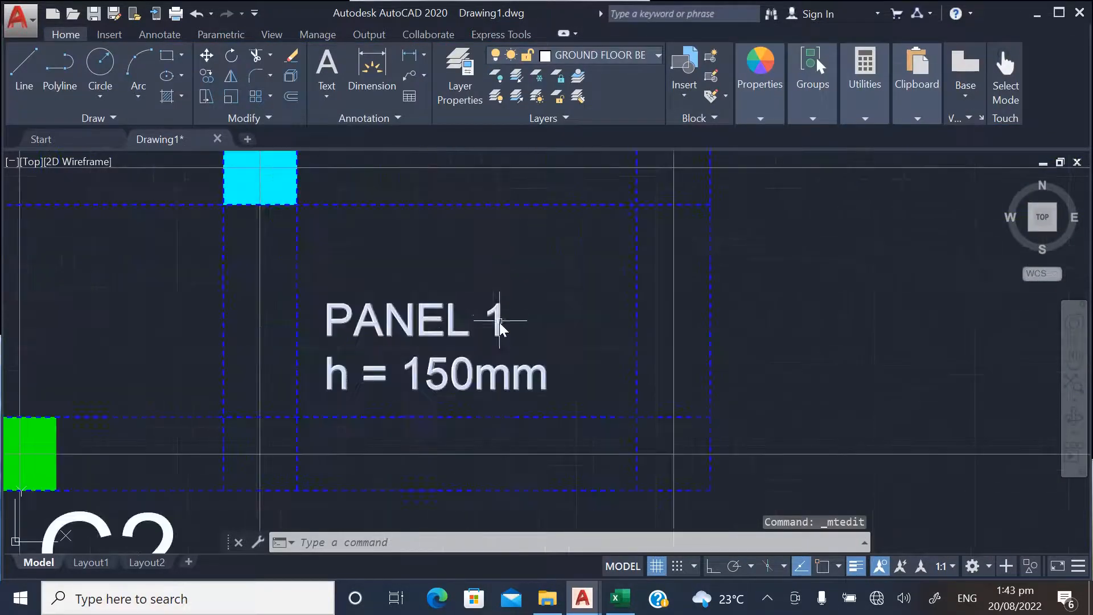
{"action": "double_click", "coordinate": [500, 317]}
{"action": "left_click_drag", "start_coordinate": [507, 307], "coordinate": [474, 315]}
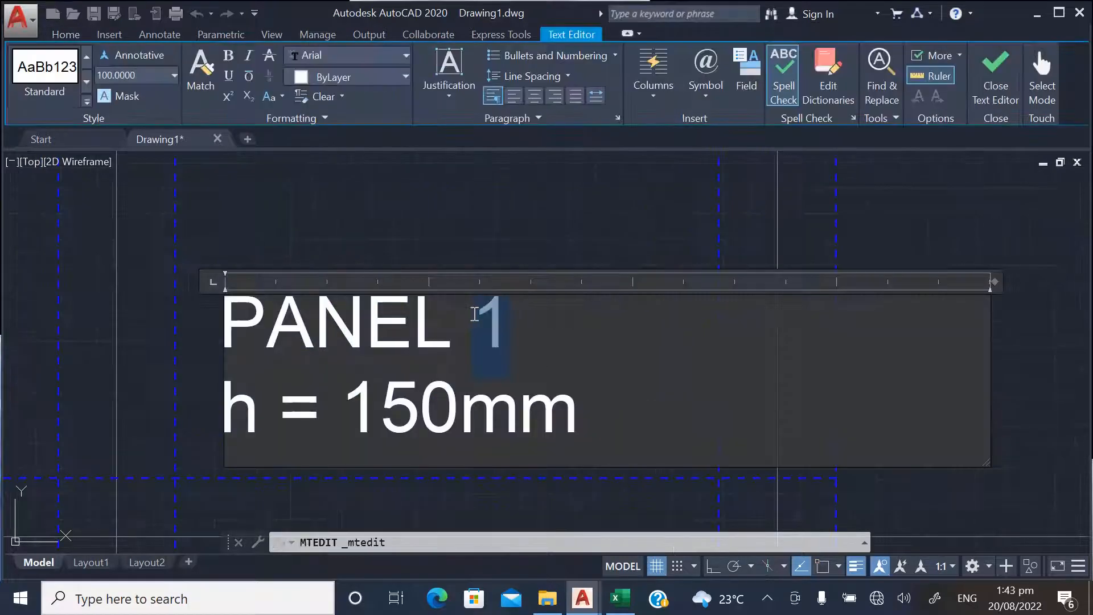
{"action": "type", "text": "20"}
{"action": "left_click", "coordinate": [519, 244]}
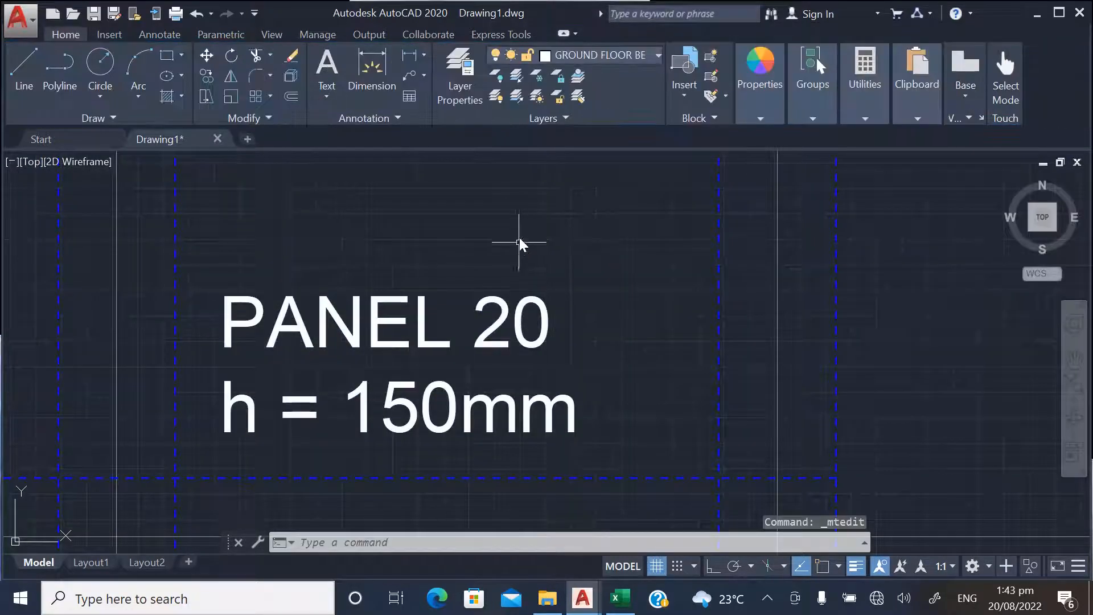
Review the beam, column and panel labels across the labelled ground floor plan
{"action": "scroll", "coordinate": [459, 379], "scroll_direction": "down", "scroll_amount": 10}
{"action": "scroll", "coordinate": [450, 408], "scroll_direction": "down", "scroll_amount": 5}
{"action": "scroll", "coordinate": [422, 215], "scroll_direction": "up", "scroll_amount": 2}
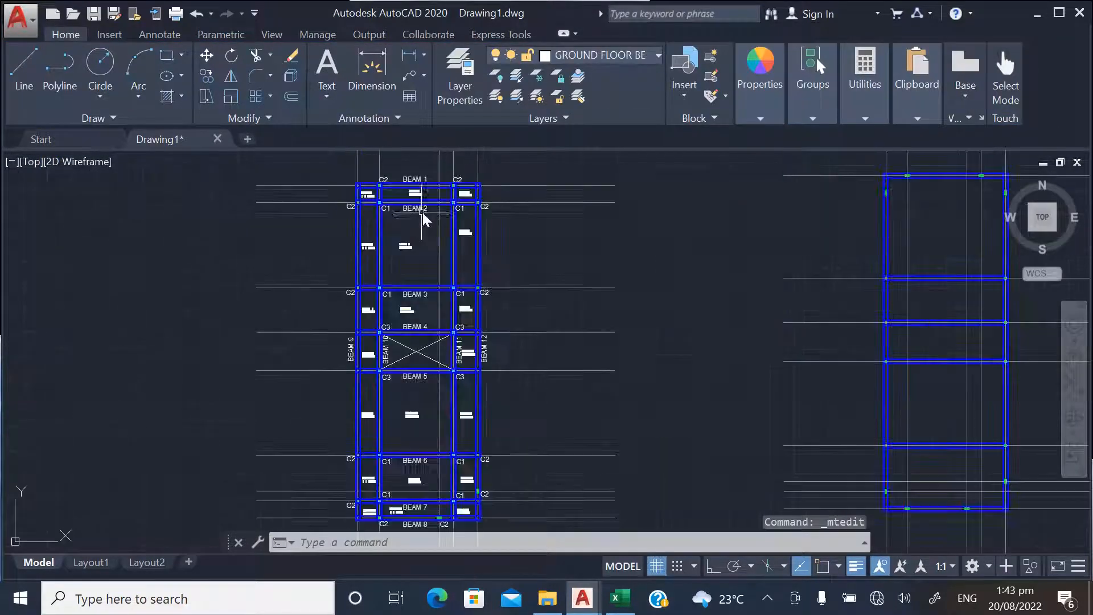
{"action": "scroll", "coordinate": [366, 315], "scroll_direction": "down", "scroll_amount": 3}
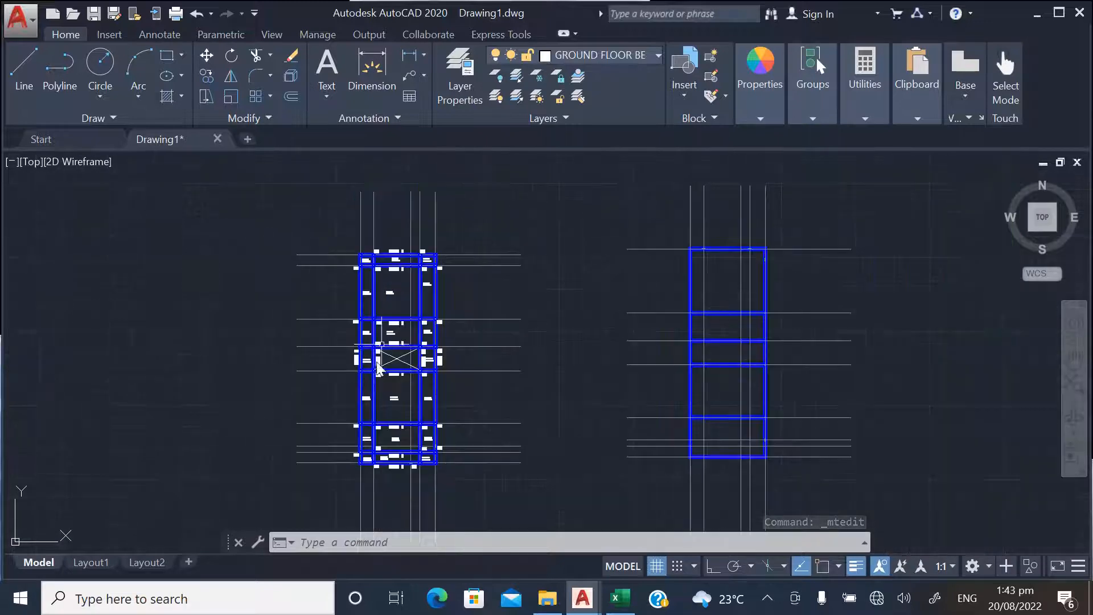
{"action": "scroll", "coordinate": [394, 276], "scroll_direction": "up", "scroll_amount": 6}
{"action": "scroll", "coordinate": [378, 232], "scroll_direction": "up", "scroll_amount": 3}
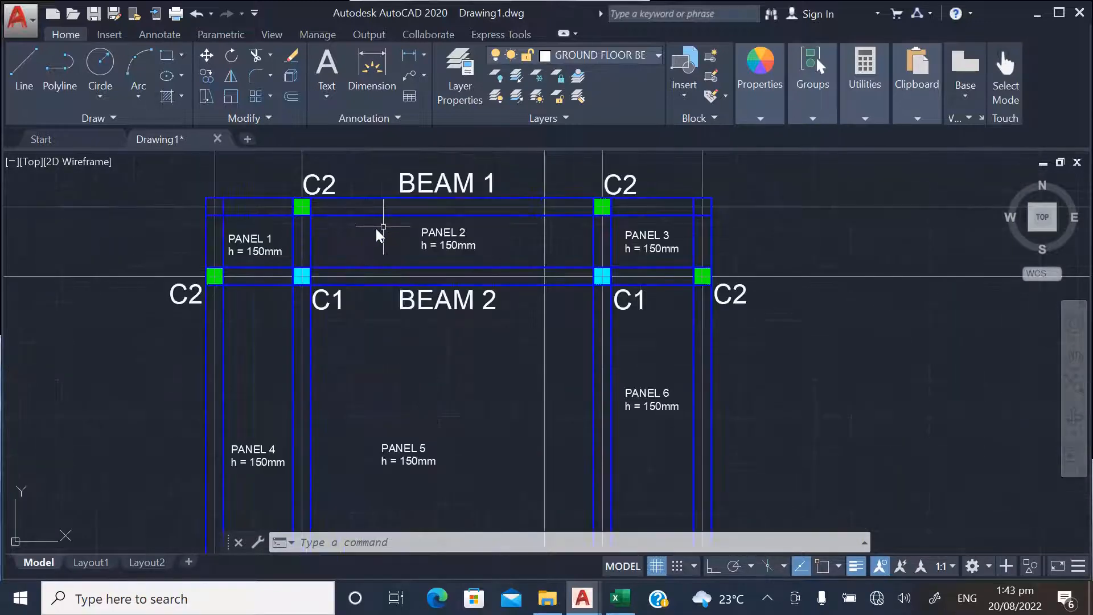
{"action": "scroll", "coordinate": [366, 247], "scroll_direction": "down", "scroll_amount": 7}
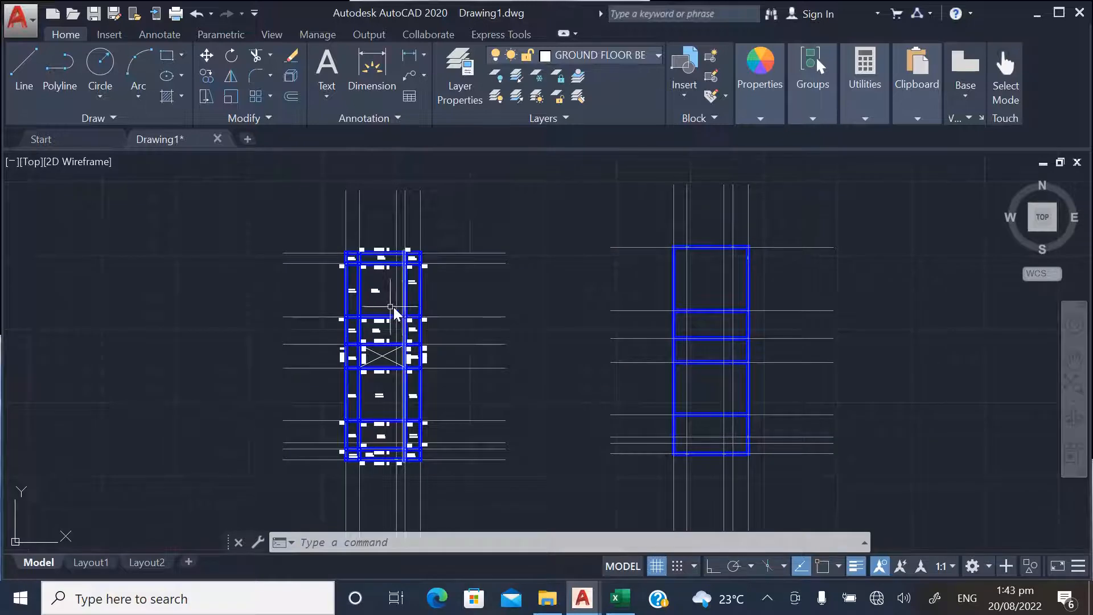
{"action": "scroll", "coordinate": [380, 262], "scroll_direction": "up", "scroll_amount": 5}
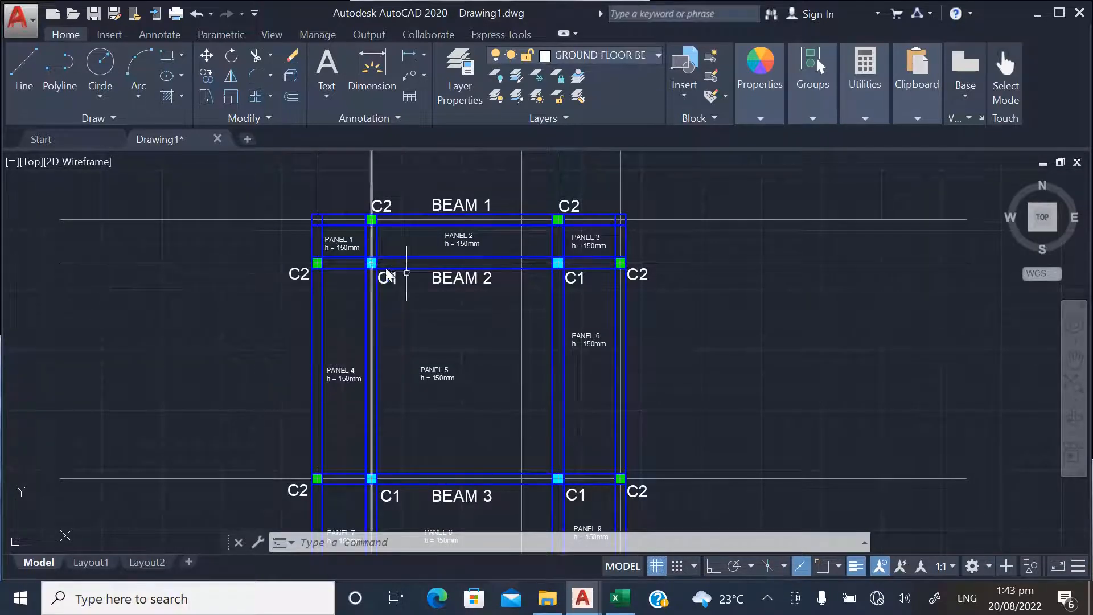
{"action": "scroll", "coordinate": [512, 292], "scroll_direction": "down", "scroll_amount": 2}
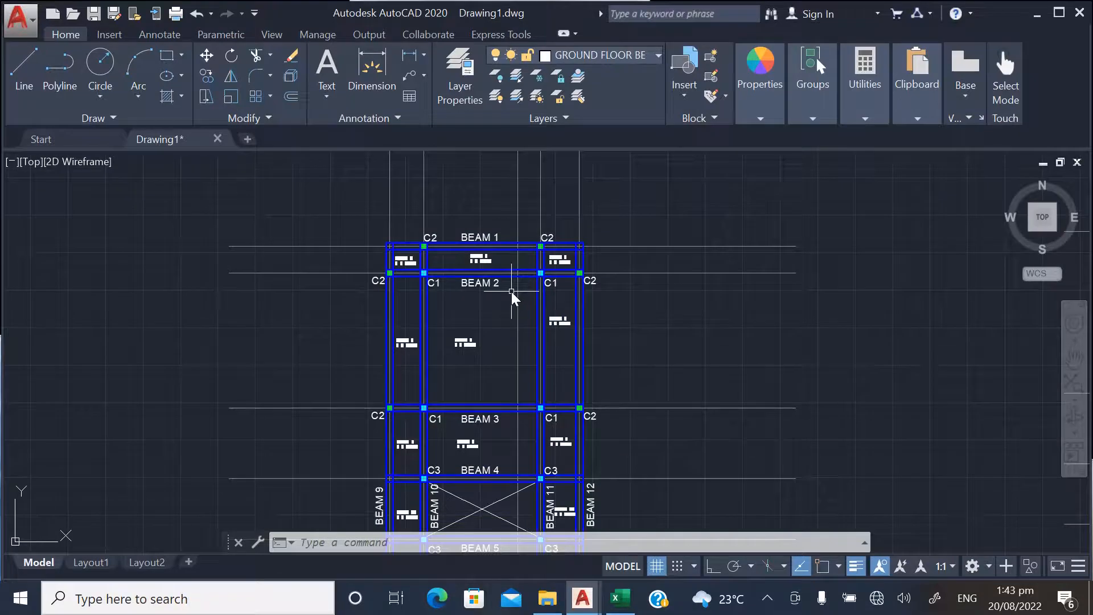
Turn off the lineweight display for the drawing
{"action": "scroll", "coordinate": [545, 305], "scroll_direction": "down", "scroll_amount": 8}
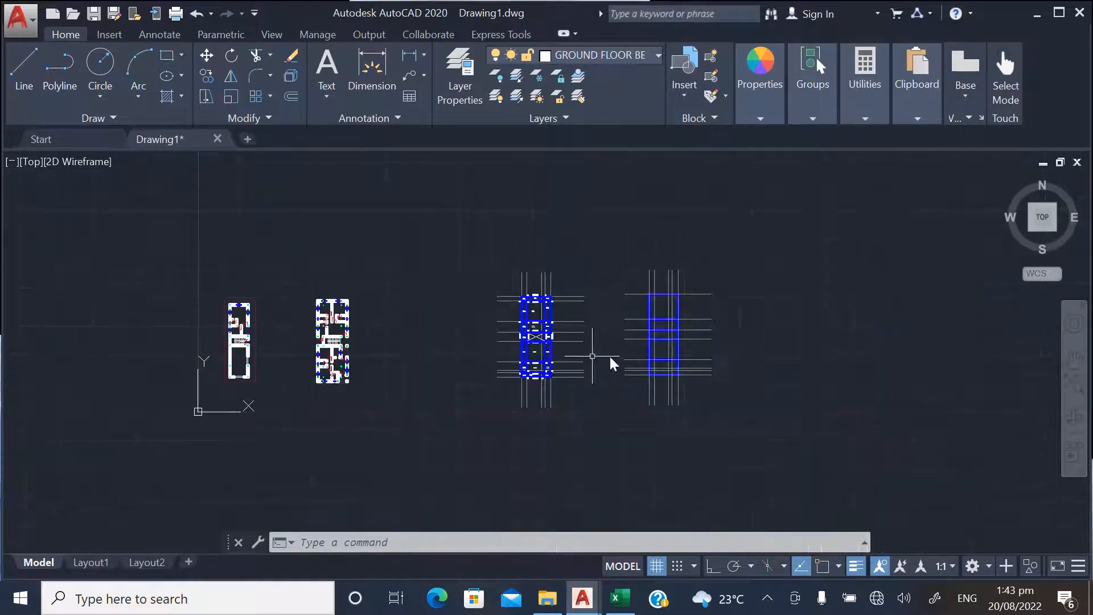
{"action": "left_click", "coordinate": [854, 566]}
{"action": "scroll", "coordinate": [255, 348], "scroll_direction": "up", "scroll_amount": 5}
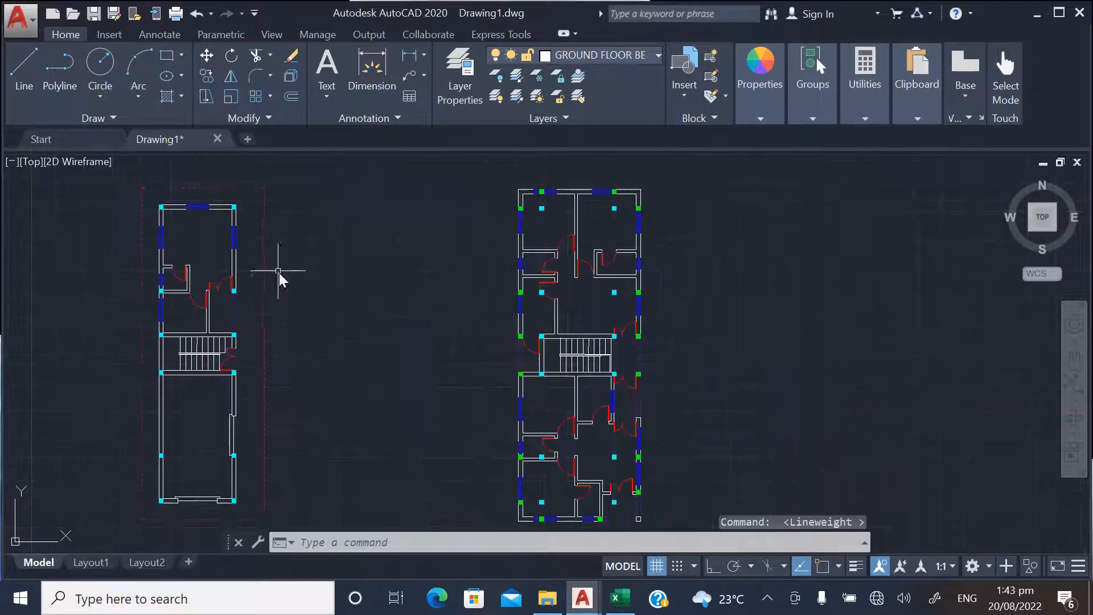
Examine the column positions on the architectural floor plans, especially around the upper rooms of the wider plan
{"action": "scroll", "coordinate": [319, 275], "scroll_direction": "down", "scroll_amount": 4}
{"action": "scroll", "coordinate": [395, 252], "scroll_direction": "up", "scroll_amount": 5}
{"action": "scroll", "coordinate": [405, 293], "scroll_direction": "down", "scroll_amount": 5}
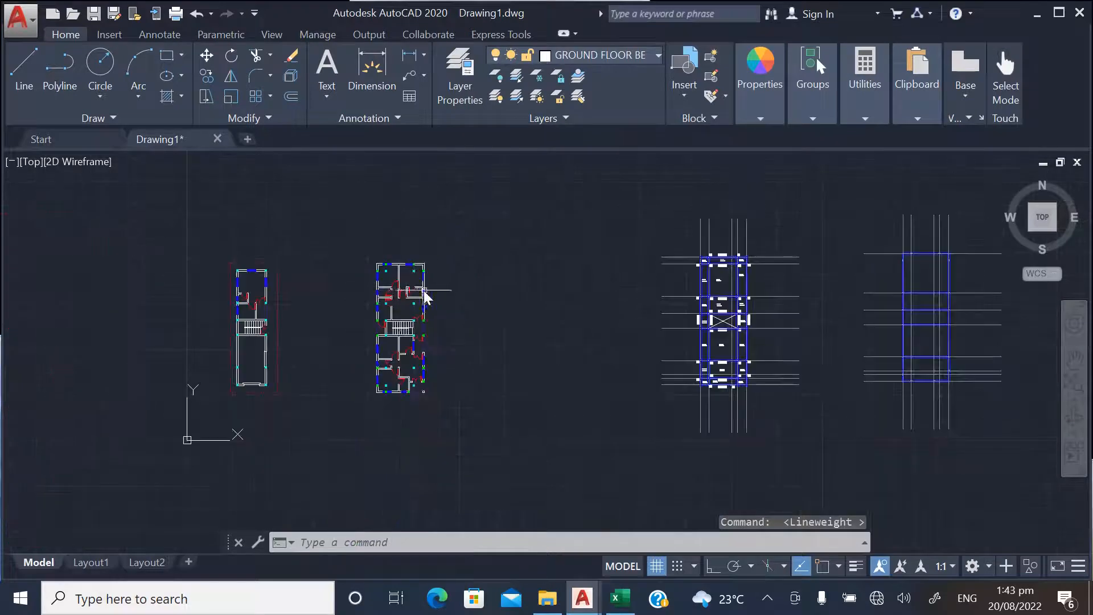
{"action": "scroll", "coordinate": [403, 310], "scroll_direction": "up", "scroll_amount": 2}
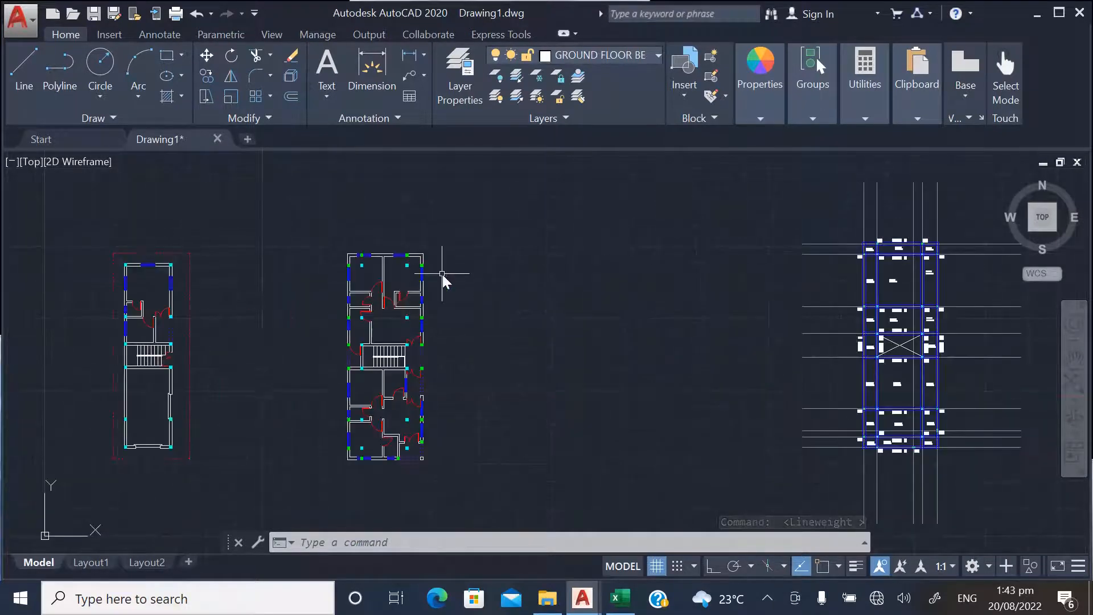
{"action": "scroll", "coordinate": [357, 256], "scroll_direction": "up", "scroll_amount": 4}
{"action": "scroll", "coordinate": [366, 276], "scroll_direction": "up", "scroll_amount": 4}
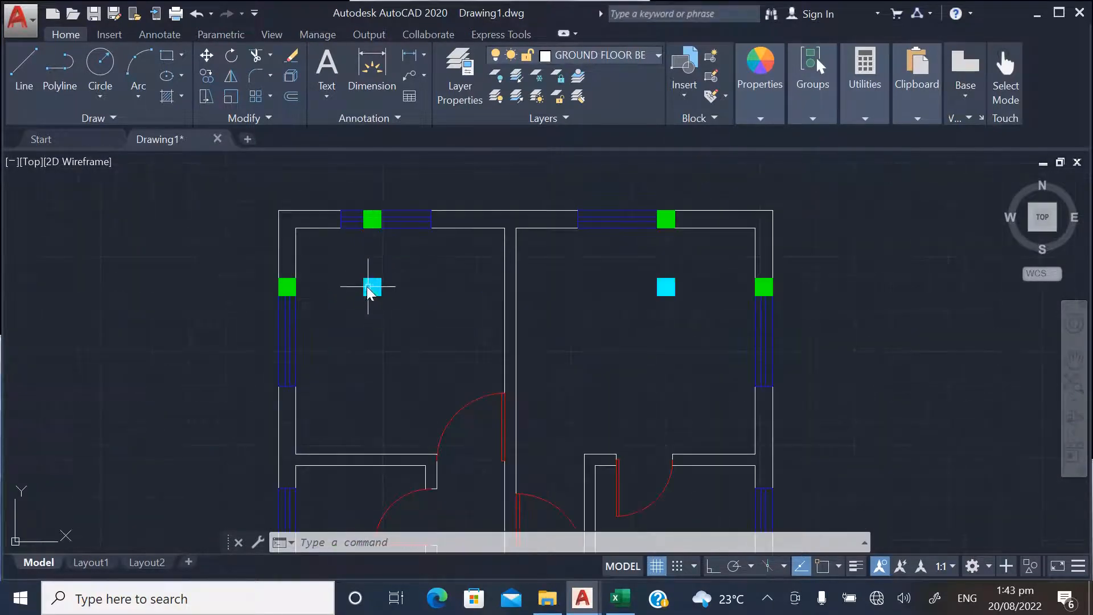
{"action": "scroll", "coordinate": [373, 286], "scroll_direction": "down", "scroll_amount": 2}
{"action": "scroll", "coordinate": [391, 272], "scroll_direction": "up", "scroll_amount": 2}
{"action": "scroll", "coordinate": [371, 237], "scroll_direction": "down", "scroll_amount": 2}
{"action": "scroll", "coordinate": [399, 244], "scroll_direction": "down", "scroll_amount": 8}
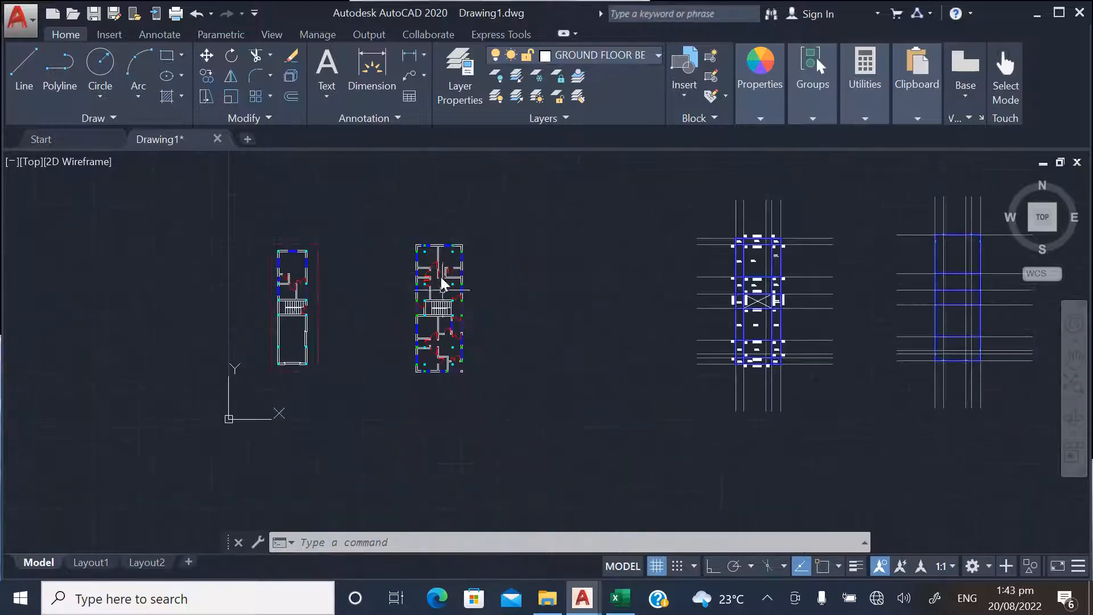
{"action": "scroll", "coordinate": [435, 246], "scroll_direction": "up", "scroll_amount": 4}
{"action": "scroll", "coordinate": [427, 265], "scroll_direction": "up", "scroll_amount": 8}
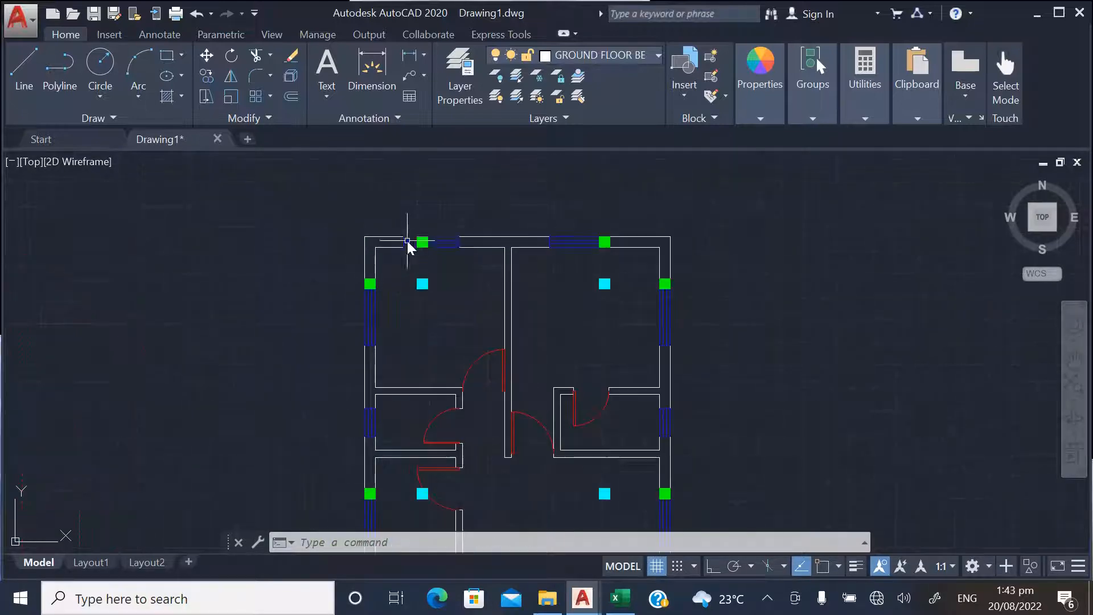
{"action": "scroll", "coordinate": [398, 245], "scroll_direction": "down", "scroll_amount": 6}
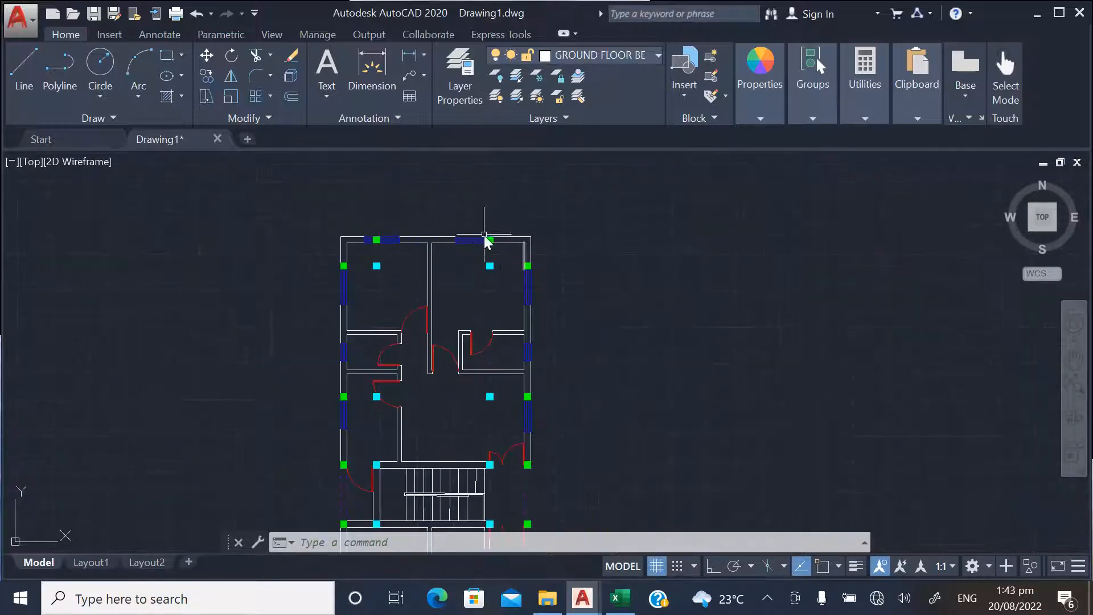
{"action": "scroll", "coordinate": [485, 238], "scroll_direction": "up", "scroll_amount": 3}
{"action": "scroll", "coordinate": [487, 228], "scroll_direction": "down", "scroll_amount": 8}
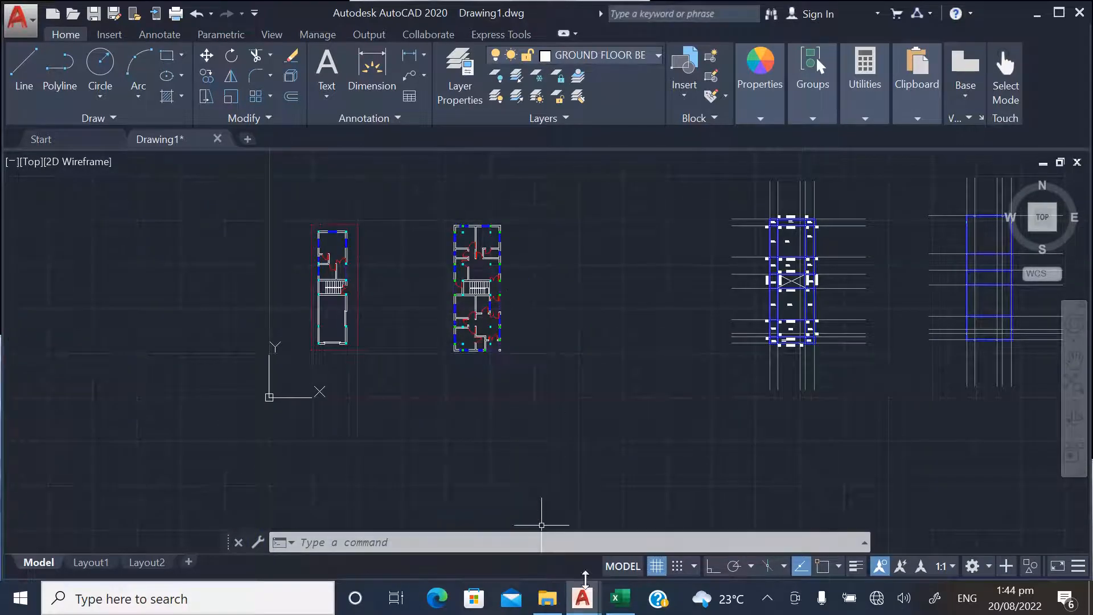
Switch to the ARCHITECTURAL PLAN drawing and copy the complete first floor plan with its title
{"action": "mouse_move", "coordinate": [582, 598]}
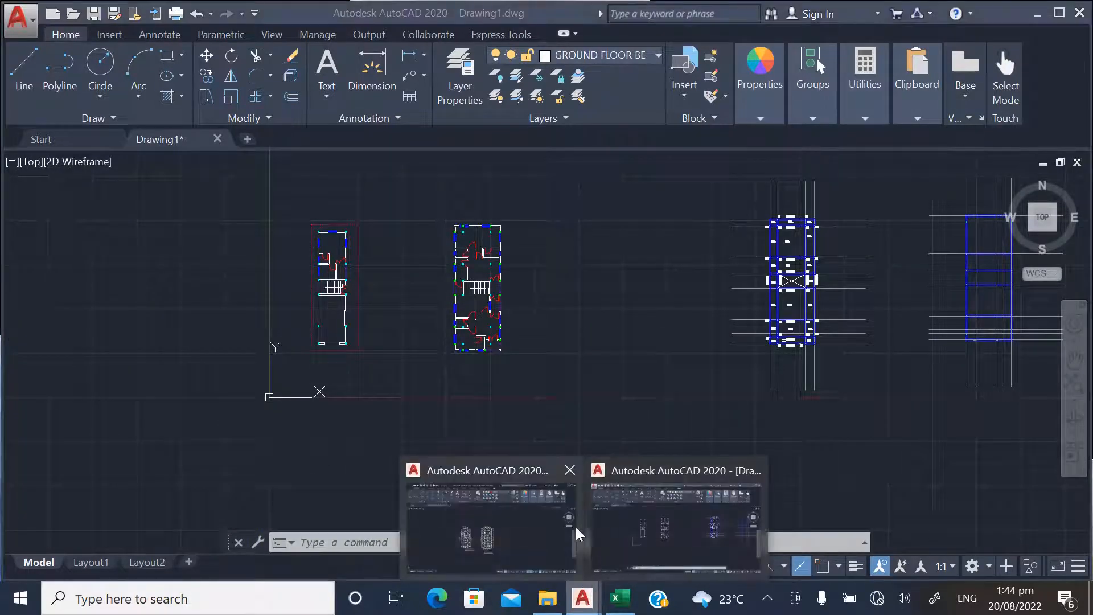
{"action": "mouse_move", "coordinate": [562, 518]}
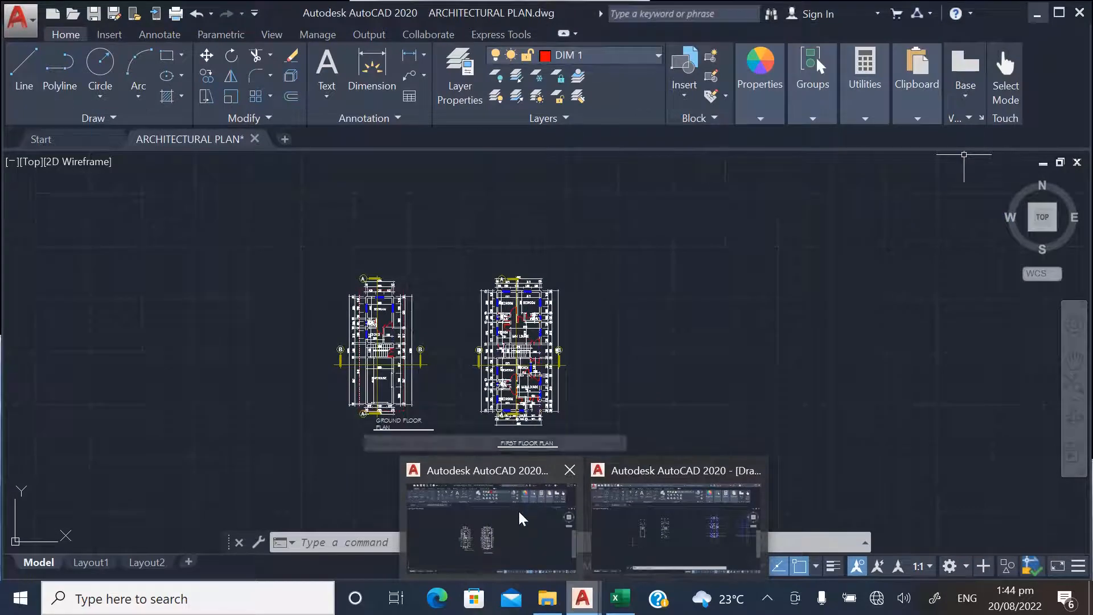
{"action": "left_click", "coordinate": [523, 519]}
{"action": "scroll", "coordinate": [416, 312], "scroll_direction": "up", "scroll_amount": 4}
{"action": "scroll", "coordinate": [495, 433], "scroll_direction": "down", "scroll_amount": 4}
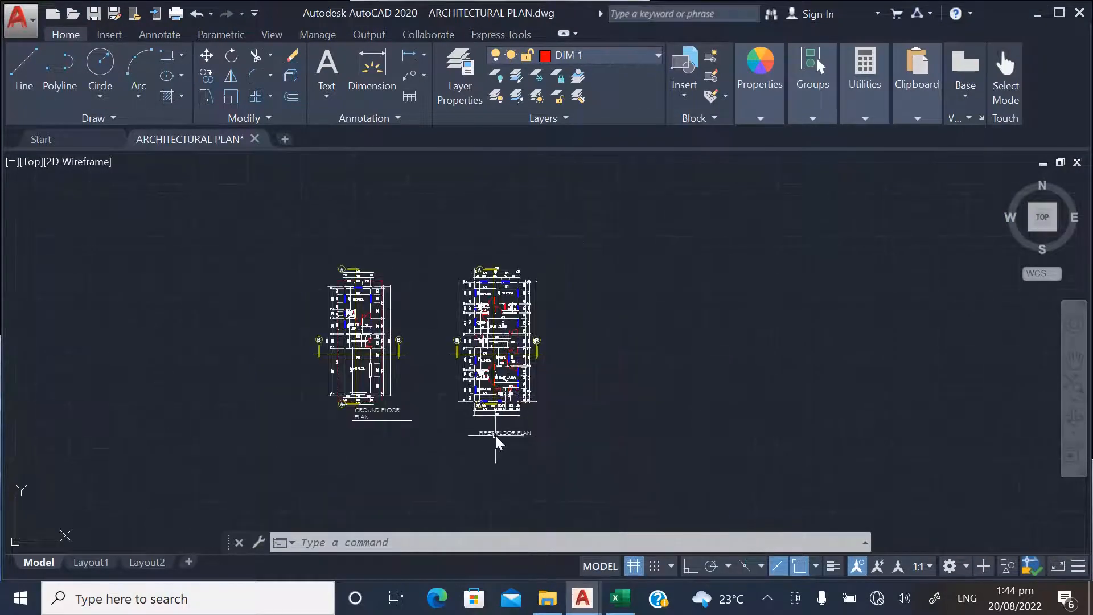
{"action": "scroll", "coordinate": [501, 437], "scroll_direction": "up", "scroll_amount": 2}
{"action": "scroll", "coordinate": [484, 371], "scroll_direction": "down", "scroll_amount": 2}
{"action": "left_click", "coordinate": [424, 245]}
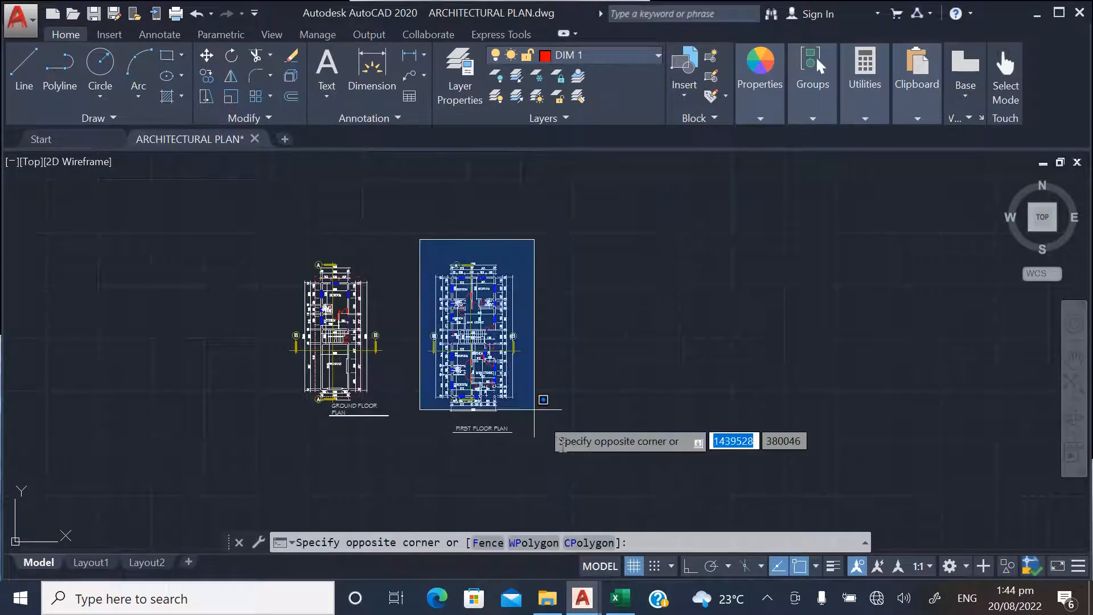
{"action": "left_click", "coordinate": [582, 463]}
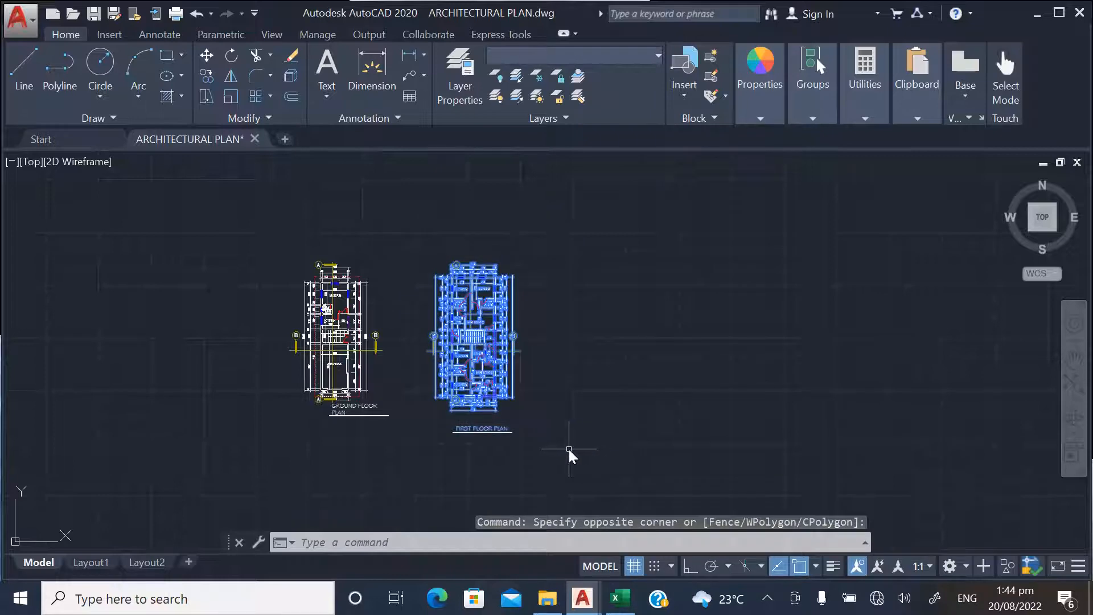
{"action": "key", "text": "ctrl+c"}
Switch back to Drawing1 and paste the first floor plan into the empty space beyond the two beam layouts
{"action": "left_click", "coordinate": [582, 598]}
{"action": "left_click", "coordinate": [629, 532]}
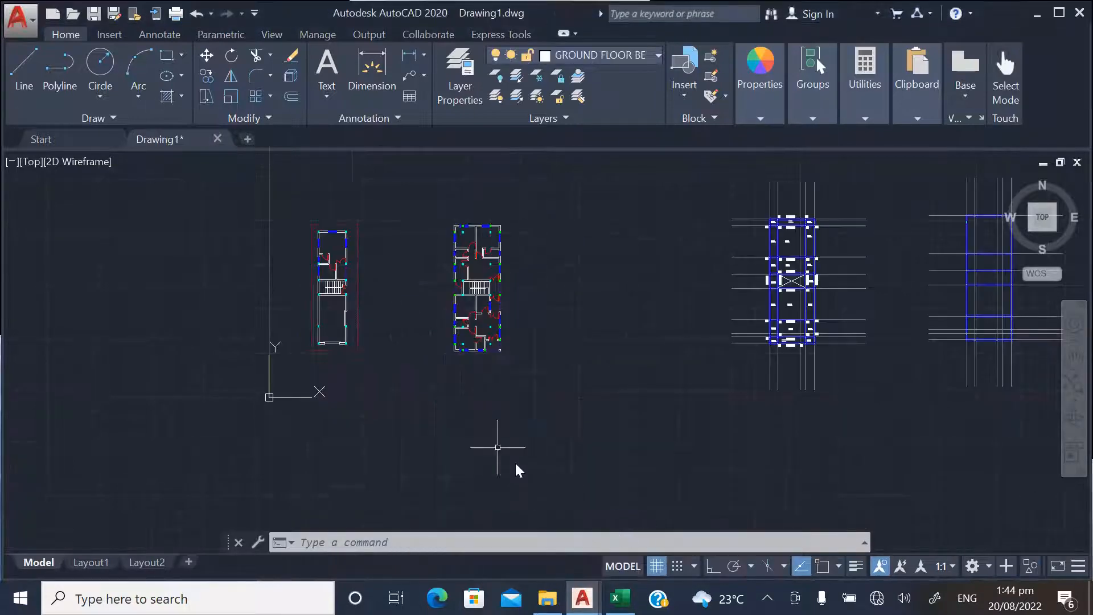
{"action": "scroll", "coordinate": [613, 405], "scroll_direction": "down", "scroll_amount": 3}
{"action": "scroll", "coordinate": [716, 366], "scroll_direction": "up", "scroll_amount": 4}
{"action": "key", "text": "ctrl+v"}
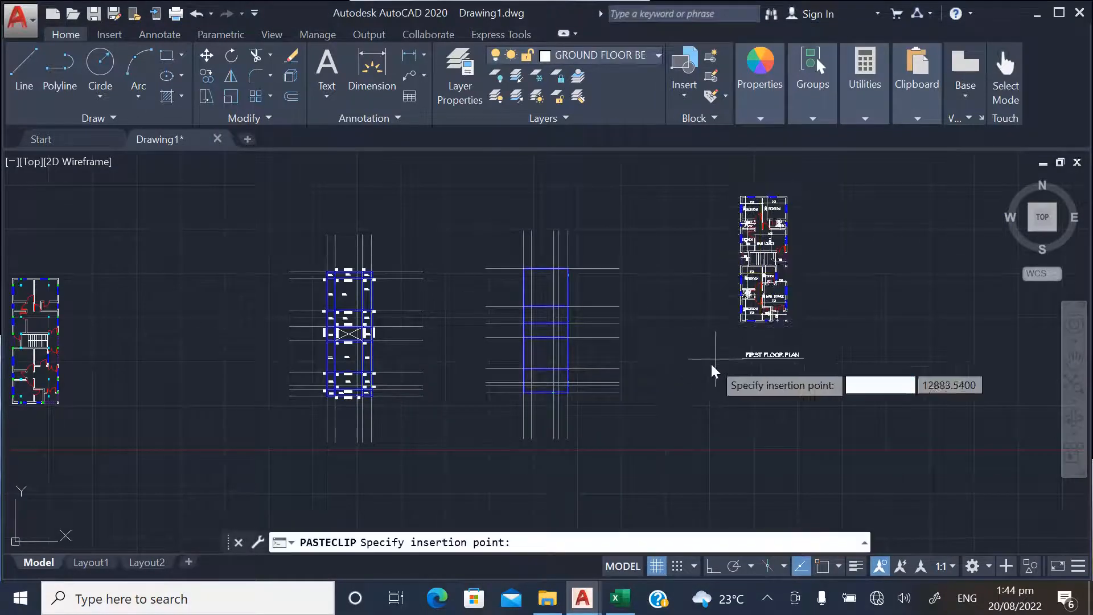
{"action": "left_click", "coordinate": [708, 402]}
Erase all the outer dimensions around the pasted first floor plan by selecting similar objects
{"action": "scroll", "coordinate": [716, 281], "scroll_direction": "up", "scroll_amount": 4}
{"action": "scroll", "coordinate": [661, 267], "scroll_direction": "up", "scroll_amount": 4}
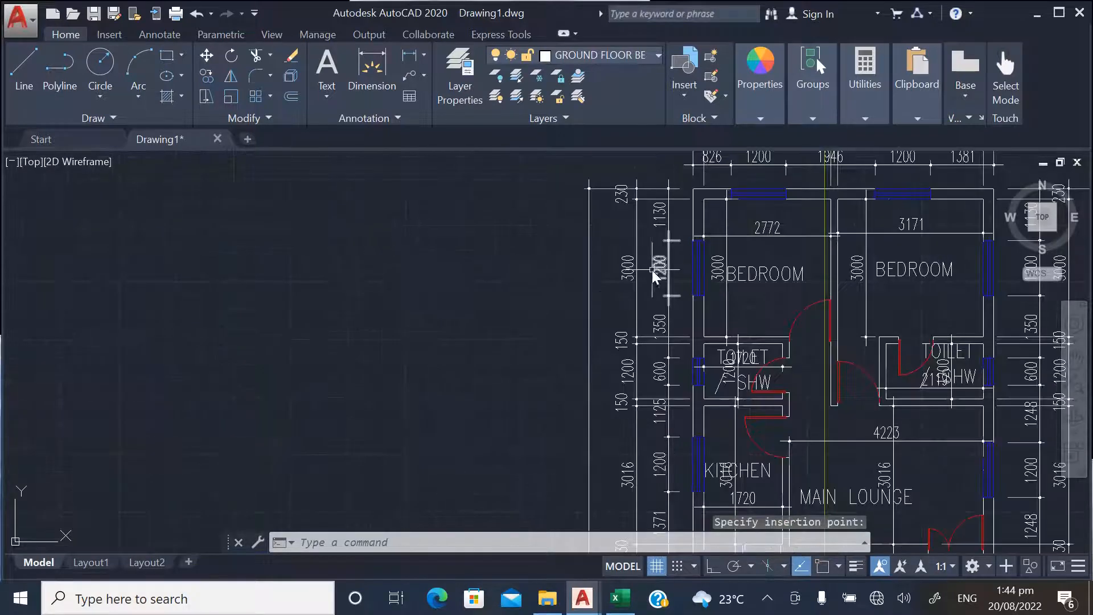
{"action": "left_click", "coordinate": [640, 275]}
{"action": "left_click", "coordinate": [569, 245]}
{"action": "right_click", "coordinate": [568, 245]}
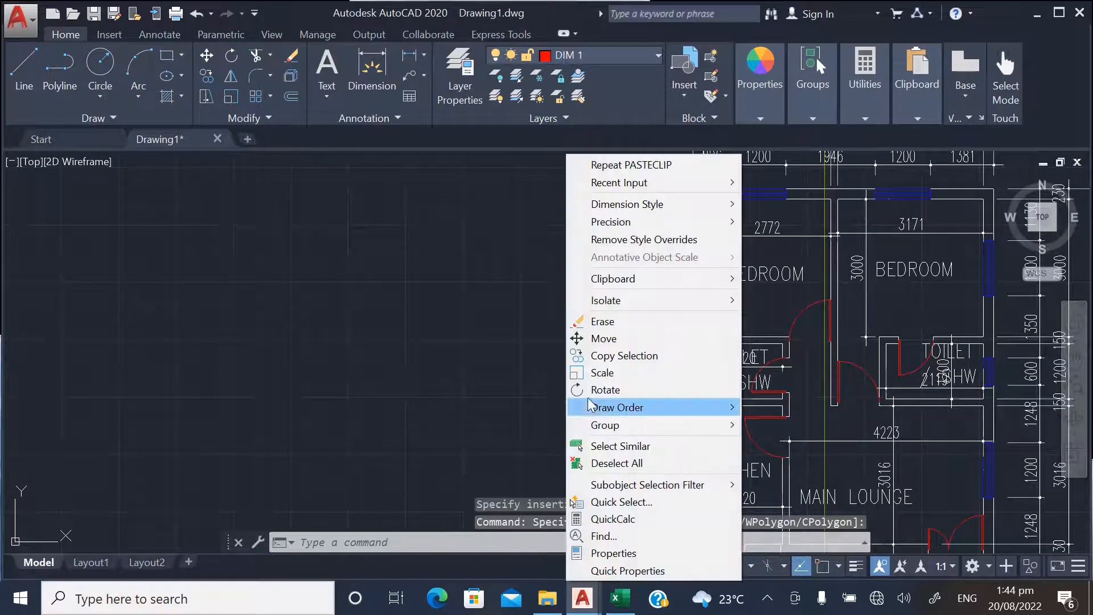
{"action": "left_click", "coordinate": [619, 447]}
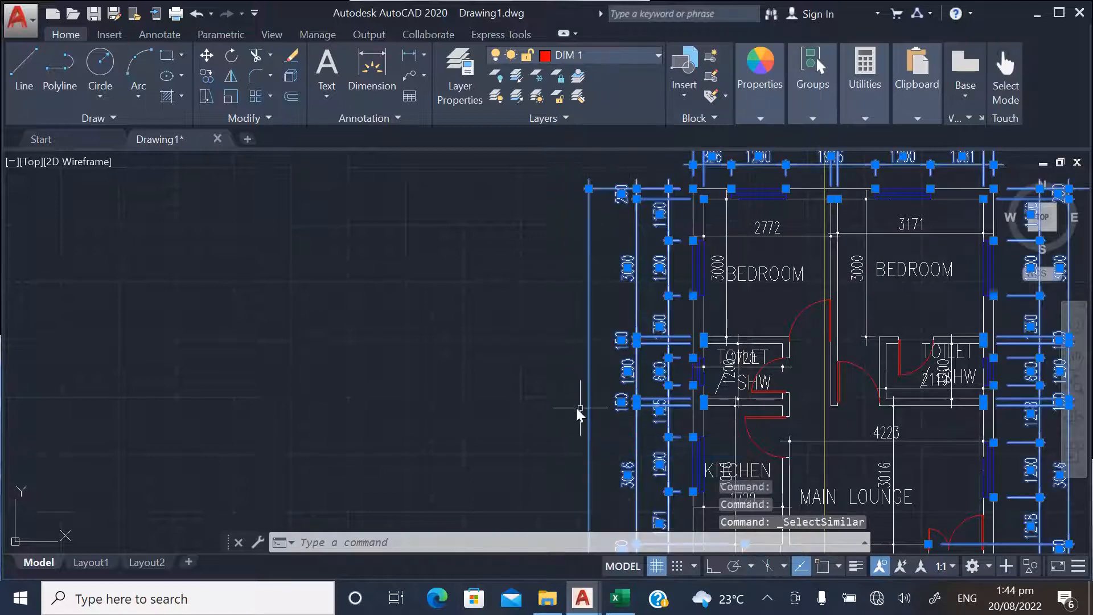
{"action": "key", "text": "Delete"}
Erase the interior dimensions and room name texts from the pasted plan by selecting similar objects
{"action": "scroll", "coordinate": [632, 354], "scroll_direction": "down", "scroll_amount": 5}
{"action": "scroll", "coordinate": [627, 356], "scroll_direction": "up", "scroll_amount": 3}
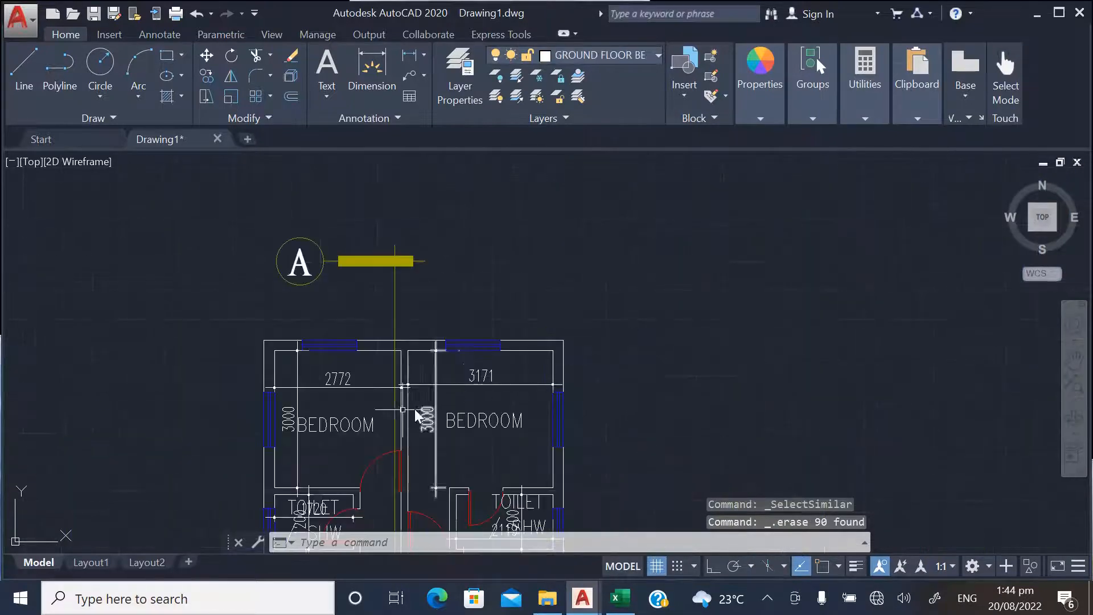
{"action": "scroll", "coordinate": [393, 427], "scroll_direction": "up", "scroll_amount": 3}
{"action": "left_click", "coordinate": [364, 450]}
{"action": "left_click", "coordinate": [302, 318]}
{"action": "right_click", "coordinate": [301, 318]}
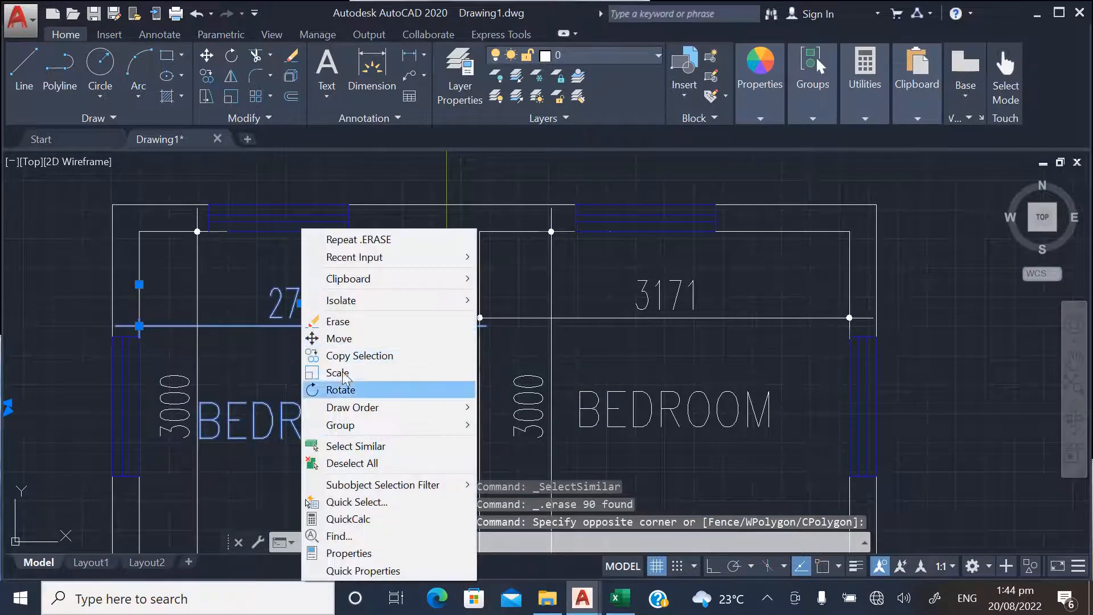
{"action": "left_click", "coordinate": [342, 445]}
{"action": "key", "text": "Delete"}
{"action": "scroll", "coordinate": [342, 442], "scroll_direction": "down", "scroll_amount": 4}
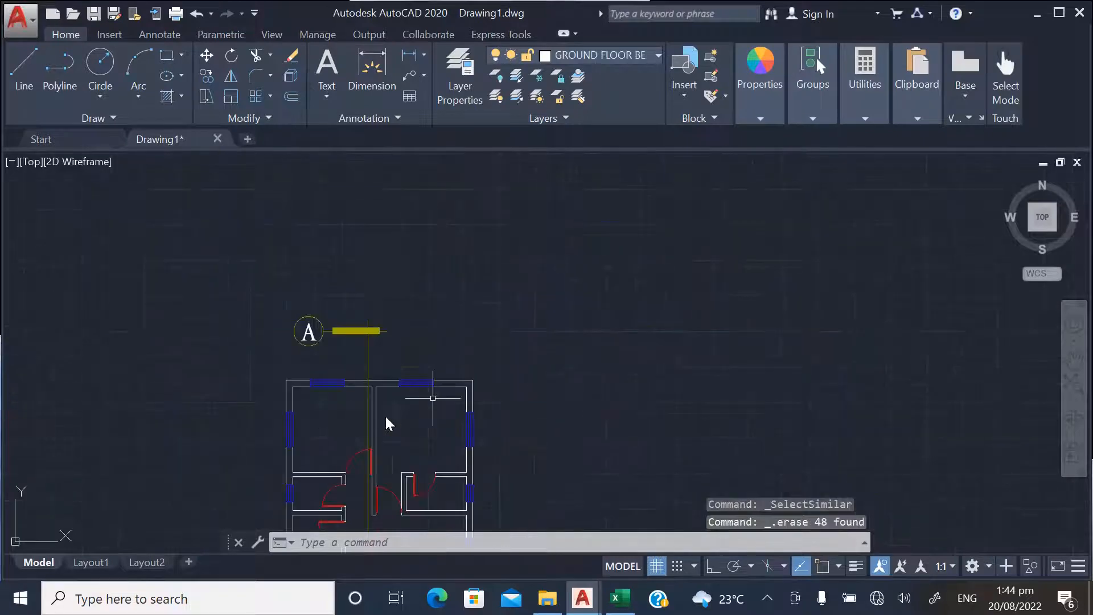
Erase the yellow section lines and their thick bars from the pasted plan by selecting similar objects
{"action": "scroll", "coordinate": [353, 351], "scroll_direction": "up", "scroll_amount": 4}
{"action": "left_click", "coordinate": [442, 349]}
{"action": "left_click", "coordinate": [277, 263]}
{"action": "right_click", "coordinate": [281, 264]}
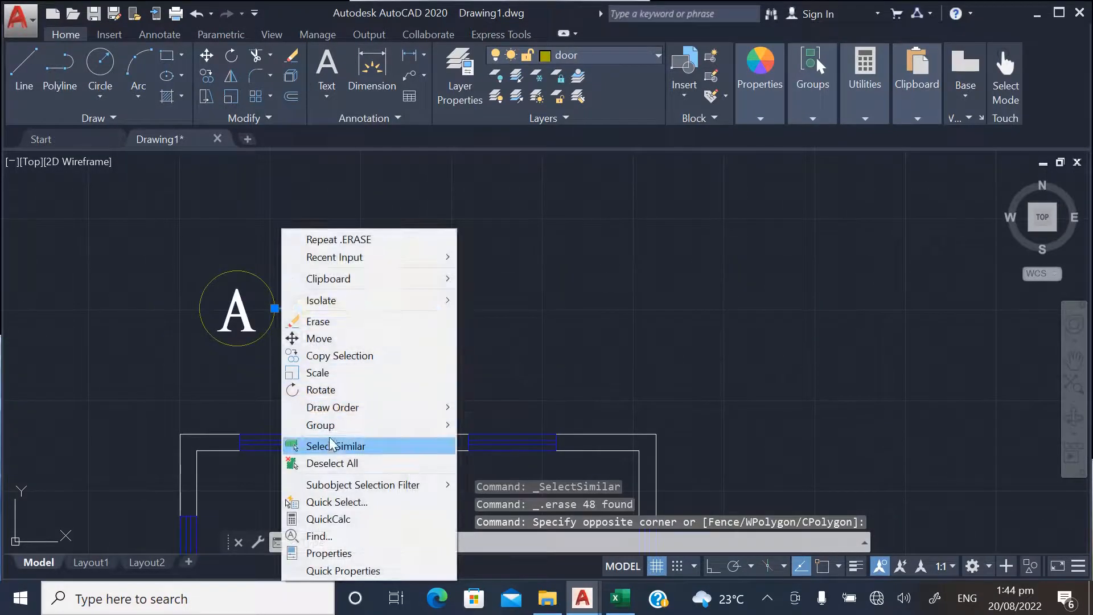
{"action": "left_click", "coordinate": [329, 445]}
{"action": "key", "text": "Delete"}
Erase the section marker circles and their letters around the pasted plan by selecting similar objects
{"action": "left_click", "coordinate": [295, 402]}
{"action": "left_click", "coordinate": [174, 280]}
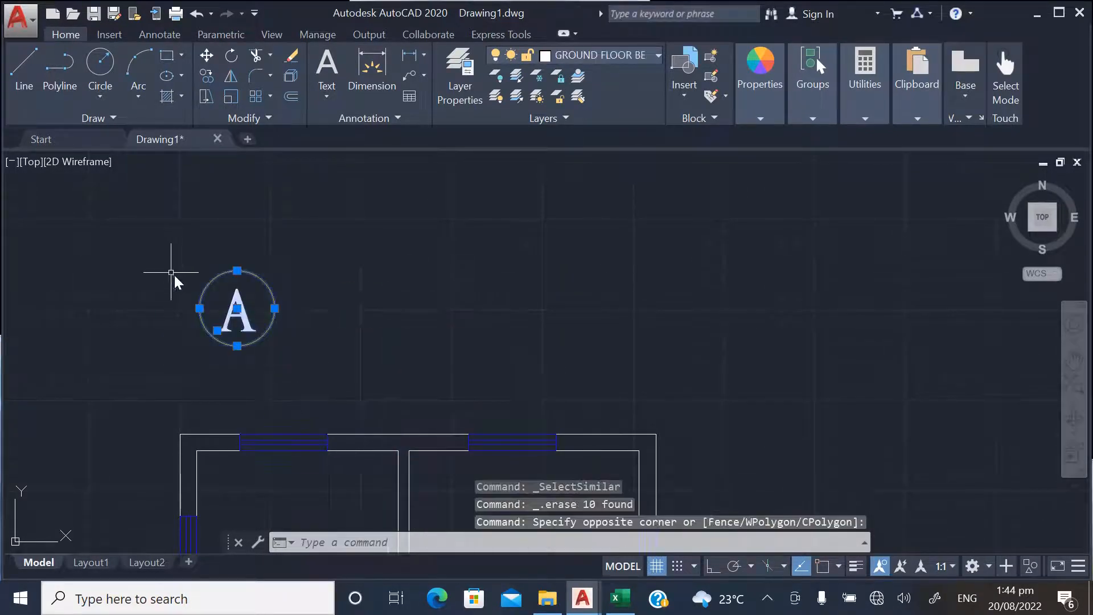
{"action": "right_click", "coordinate": [231, 229]}
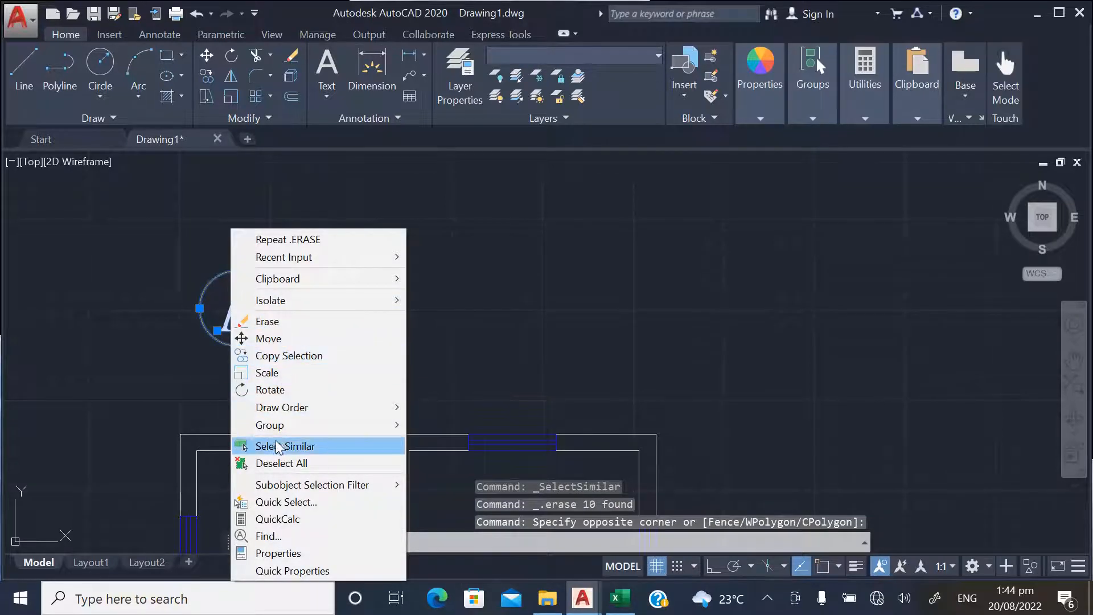
{"action": "left_click", "coordinate": [276, 440]}
{"action": "key", "text": "Delete"}
Compare the stripped first floor plan with the labelled beam layout and its beams, columns and panels
{"action": "scroll", "coordinate": [353, 290], "scroll_direction": "down", "scroll_amount": 5}
{"action": "scroll", "coordinate": [348, 346], "scroll_direction": "down", "scroll_amount": 4}
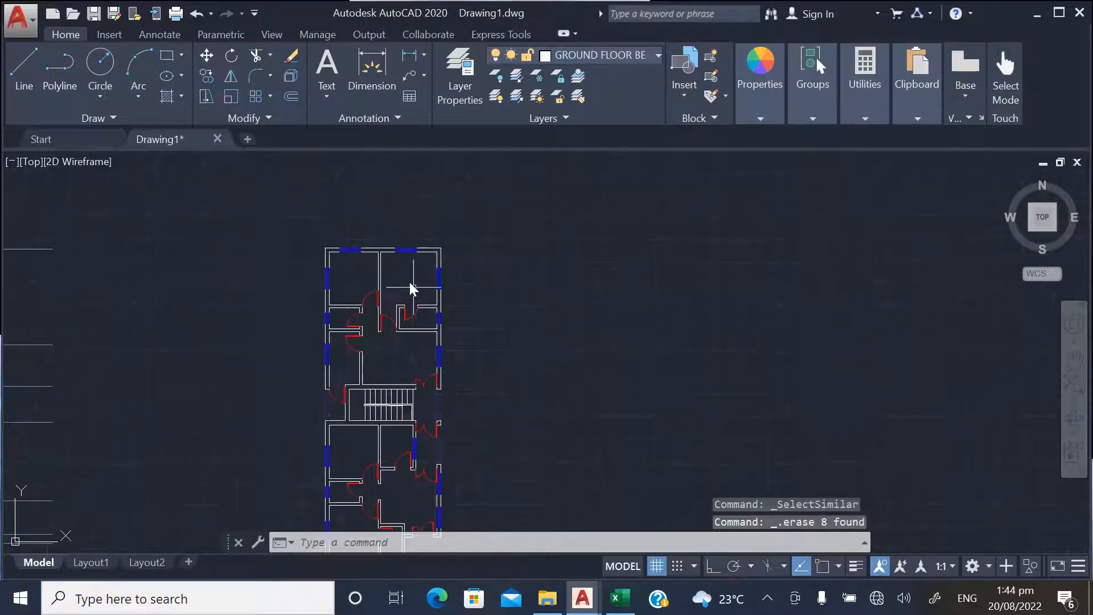
{"action": "scroll", "coordinate": [570, 365], "scroll_direction": "down", "scroll_amount": 3}
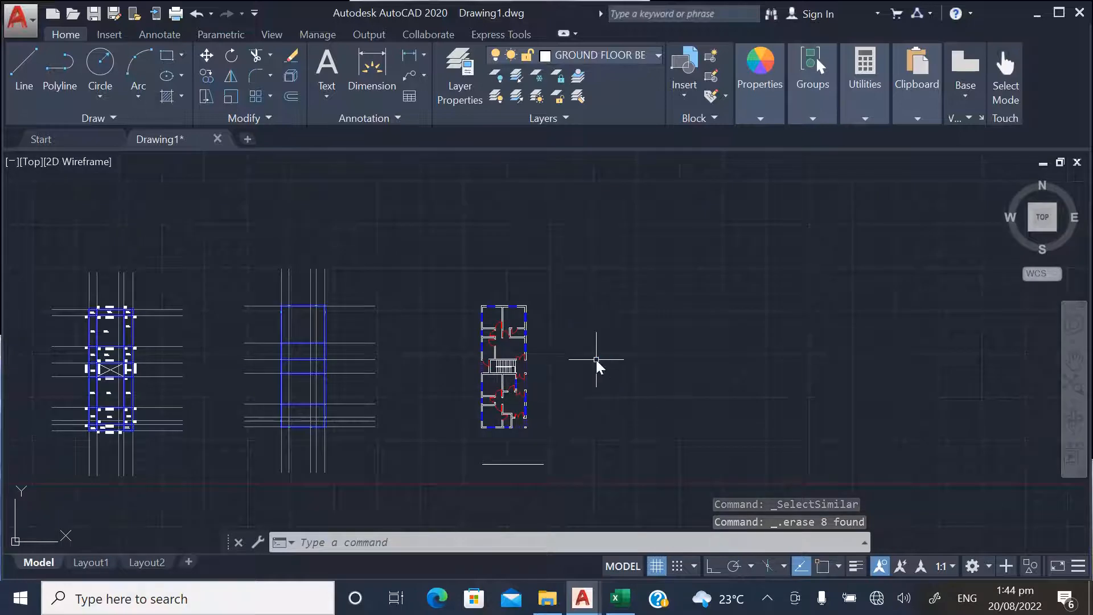
{"action": "scroll", "coordinate": [617, 360], "scroll_direction": "down", "scroll_amount": 2}
{"action": "scroll", "coordinate": [545, 348], "scroll_direction": "up", "scroll_amount": 6}
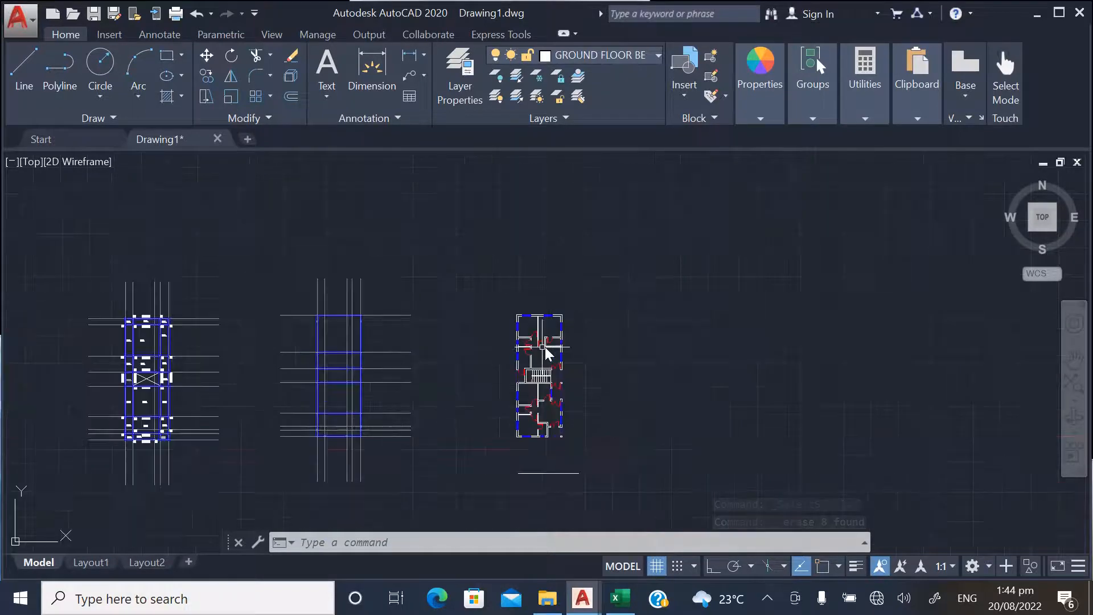
{"action": "scroll", "coordinate": [626, 310], "scroll_direction": "down", "scroll_amount": 3}
{"action": "scroll", "coordinate": [306, 338], "scroll_direction": "down", "scroll_amount": 2}
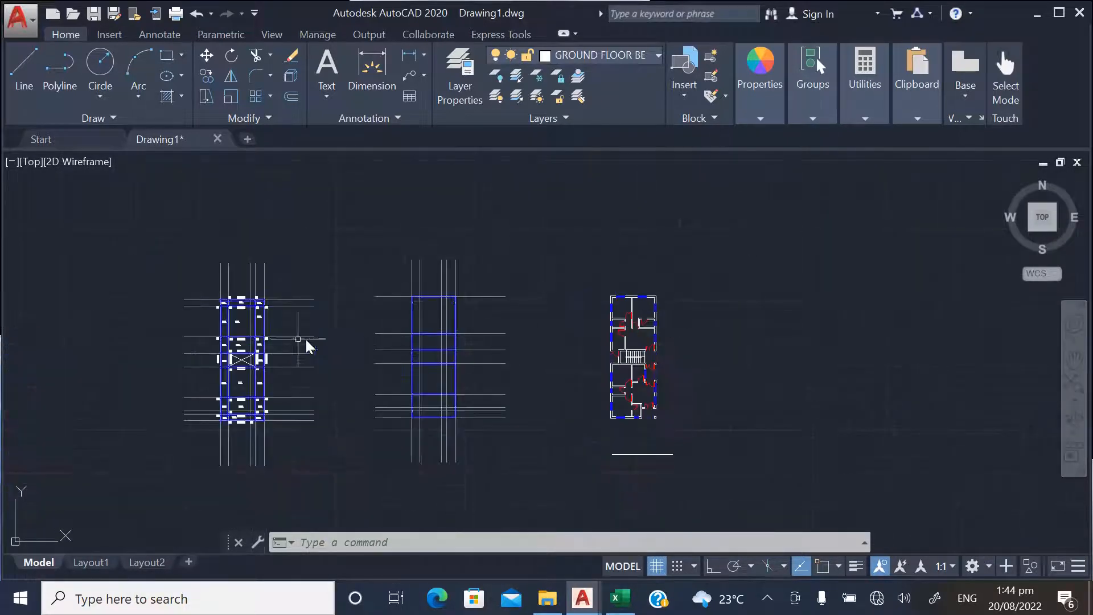
{"action": "scroll", "coordinate": [220, 309], "scroll_direction": "up", "scroll_amount": 6}
{"action": "scroll", "coordinate": [306, 296], "scroll_direction": "up", "scroll_amount": 5}
{"action": "scroll", "coordinate": [297, 262], "scroll_direction": "down", "scroll_amount": 5}
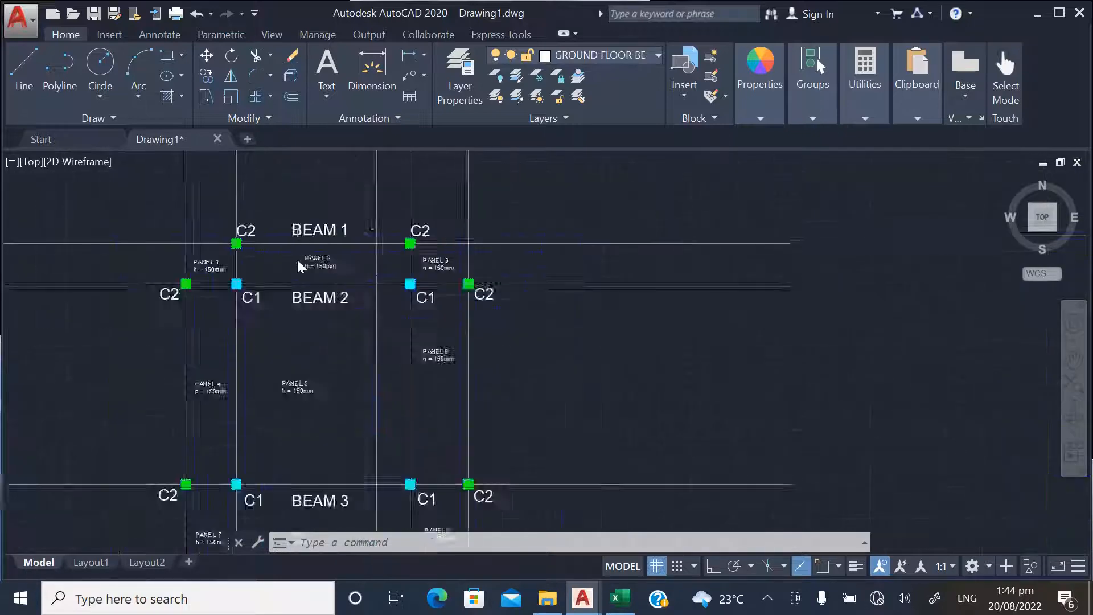
{"action": "scroll", "coordinate": [259, 322], "scroll_direction": "up", "scroll_amount": 5}
{"action": "scroll", "coordinate": [343, 315], "scroll_direction": "down", "scroll_amount": 6}
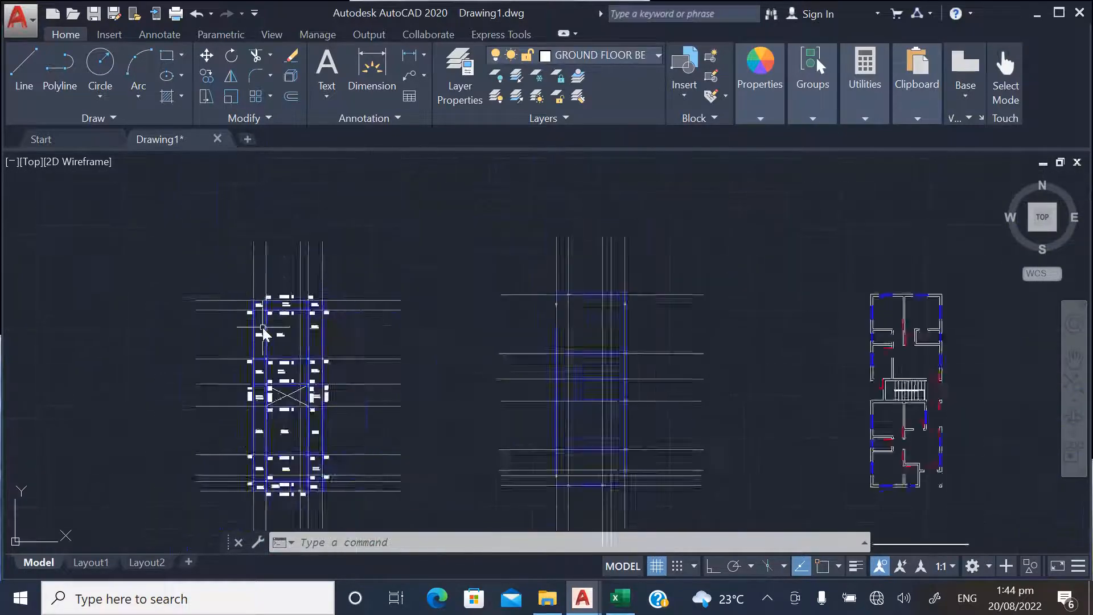
{"action": "scroll", "coordinate": [501, 342], "scroll_direction": "down", "scroll_amount": 2}
Erase all the doors from the pasted first floor plan by selecting similar objects
{"action": "scroll", "coordinate": [674, 334], "scroll_direction": "up", "scroll_amount": 5}
{"action": "scroll", "coordinate": [586, 277], "scroll_direction": "up", "scroll_amount": 3}
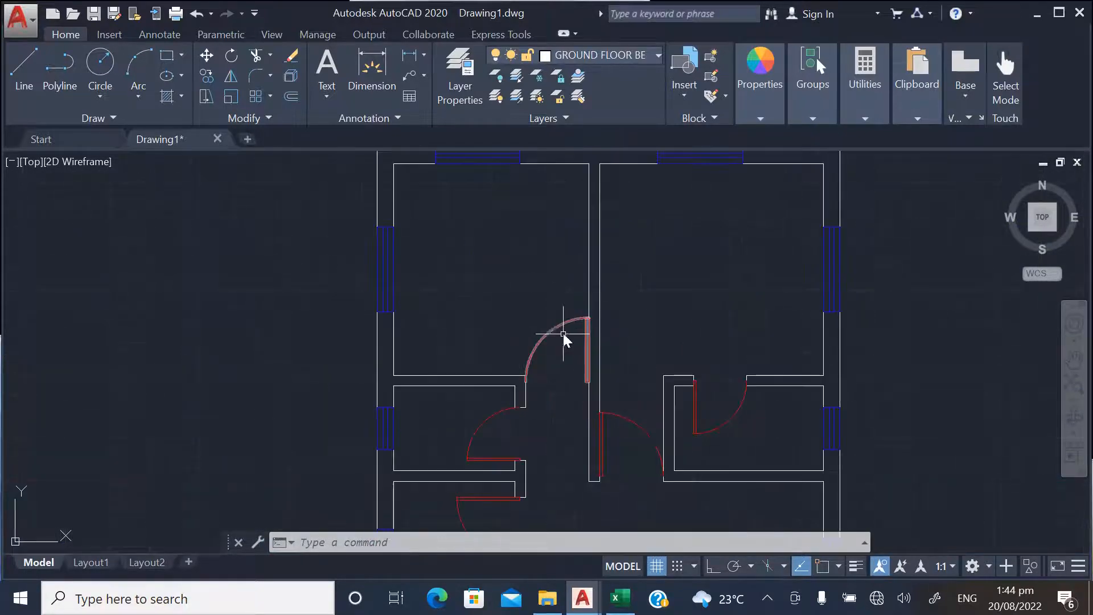
{"action": "left_click", "coordinate": [542, 337]}
{"action": "right_click", "coordinate": [543, 334]}
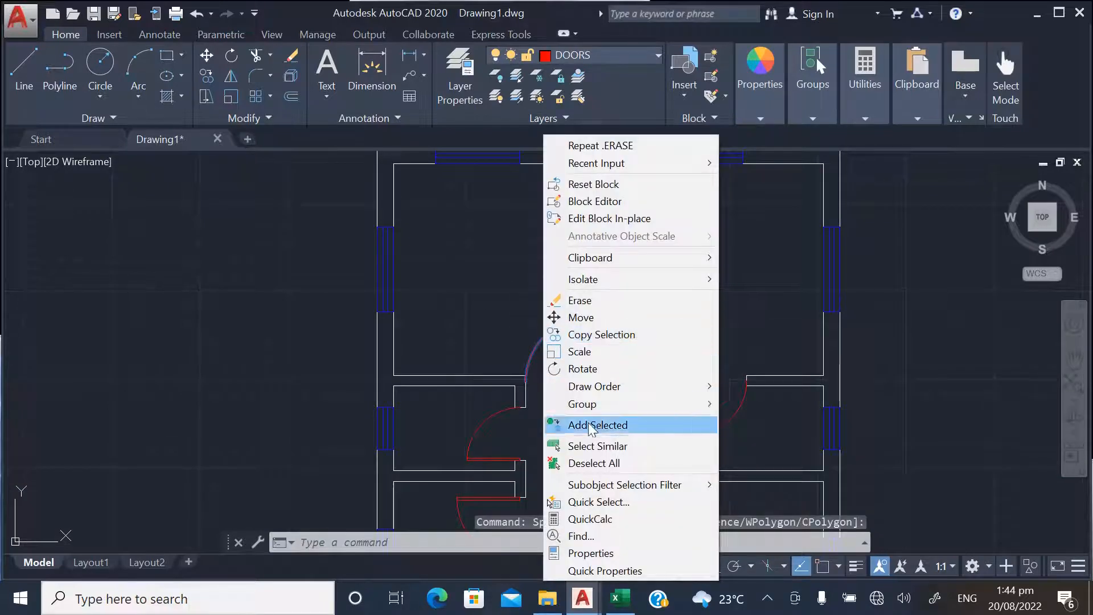
{"action": "left_click", "coordinate": [588, 446]}
{"action": "key", "text": "Delete"}
Examine the internal partition walls of the pasted first floor plan, especially around the upper rooms and the staircase
{"action": "scroll", "coordinate": [620, 333], "scroll_direction": "down", "scroll_amount": 5}
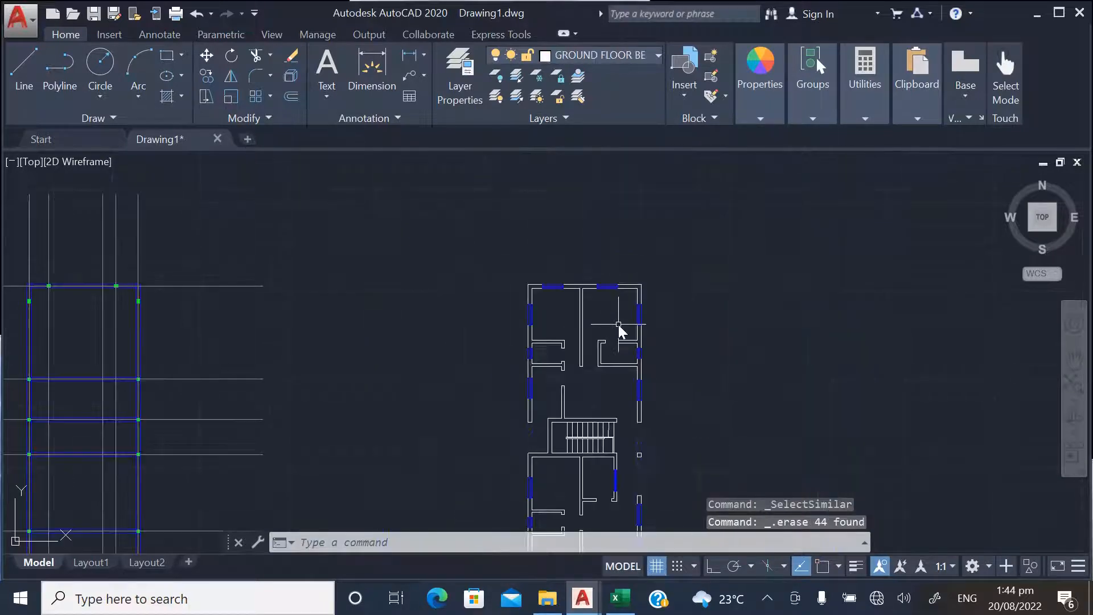
{"action": "scroll", "coordinate": [664, 337], "scroll_direction": "up", "scroll_amount": 6}
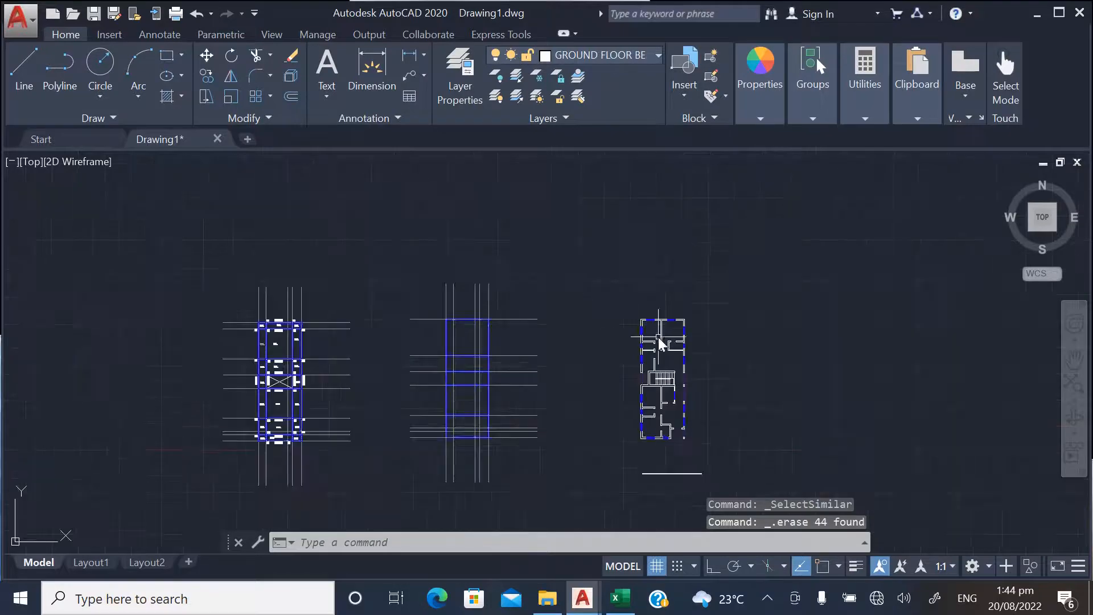
{"action": "scroll", "coordinate": [613, 310], "scroll_direction": "up", "scroll_amount": 3}
{"action": "scroll", "coordinate": [562, 260], "scroll_direction": "down", "scroll_amount": 3}
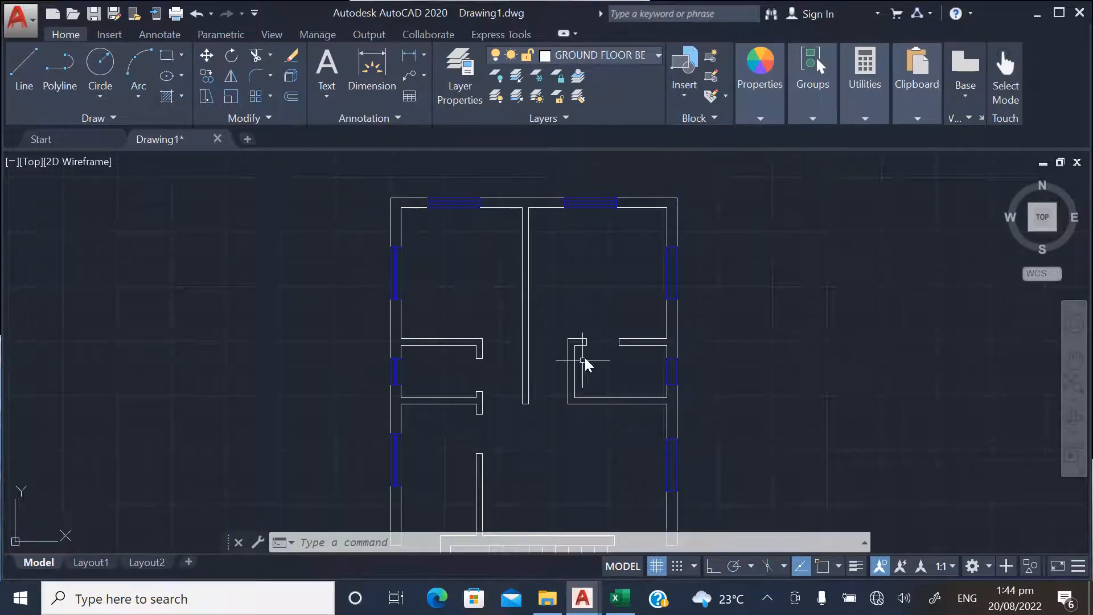
{"action": "scroll", "coordinate": [457, 344], "scroll_direction": "up", "scroll_amount": 2}
{"action": "scroll", "coordinate": [378, 314], "scroll_direction": "down", "scroll_amount": 6}
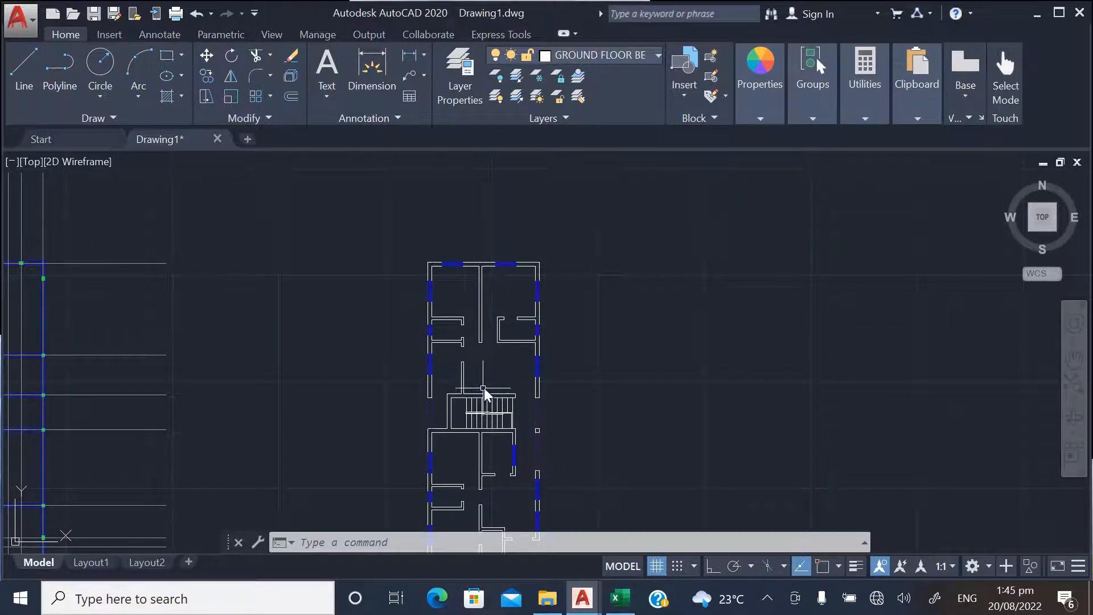
{"action": "scroll", "coordinate": [465, 388], "scroll_direction": "up", "scroll_amount": 2}
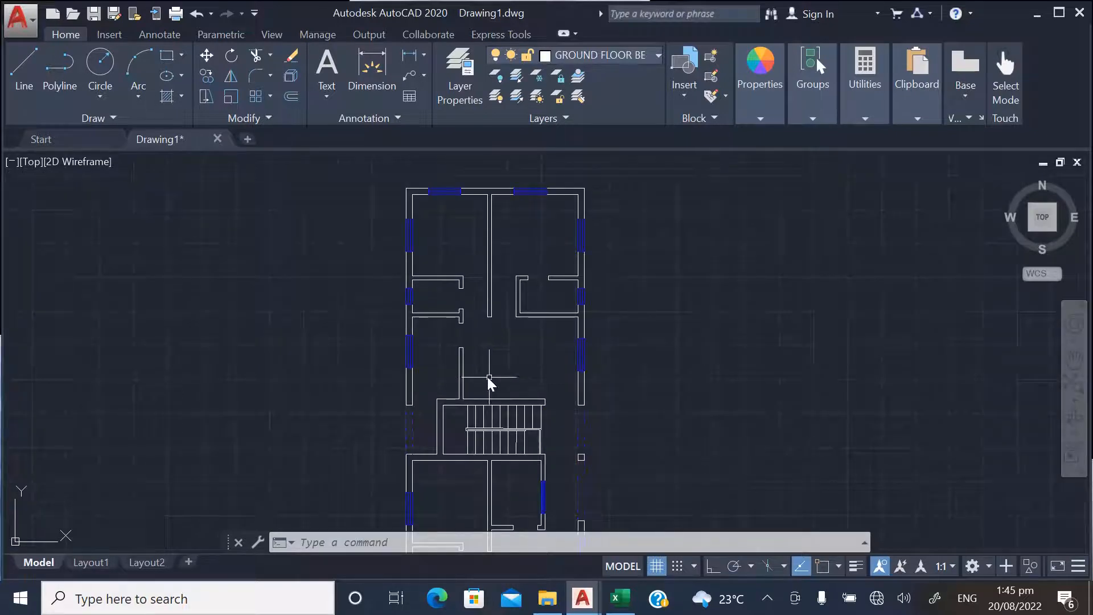
{"action": "scroll", "coordinate": [427, 376], "scroll_direction": "down", "scroll_amount": 2}
{"action": "scroll", "coordinate": [463, 282], "scroll_direction": "up", "scroll_amount": 4}
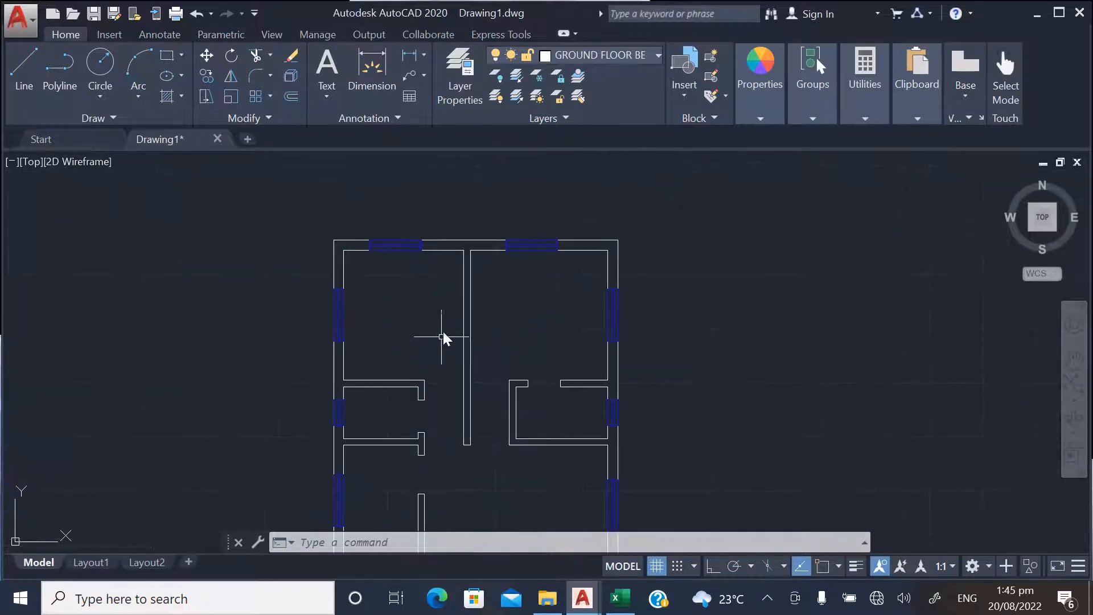
Create a new layer named PARTITIONS and close the layer manager
{"action": "left_click", "coordinate": [460, 69]}
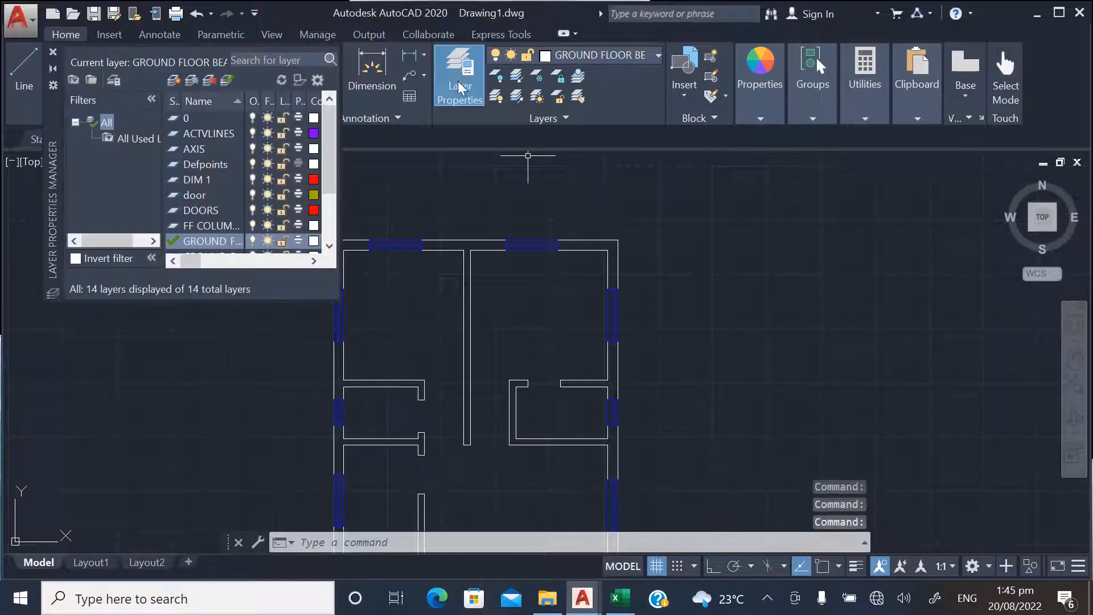
{"action": "left_click", "coordinate": [174, 81]}
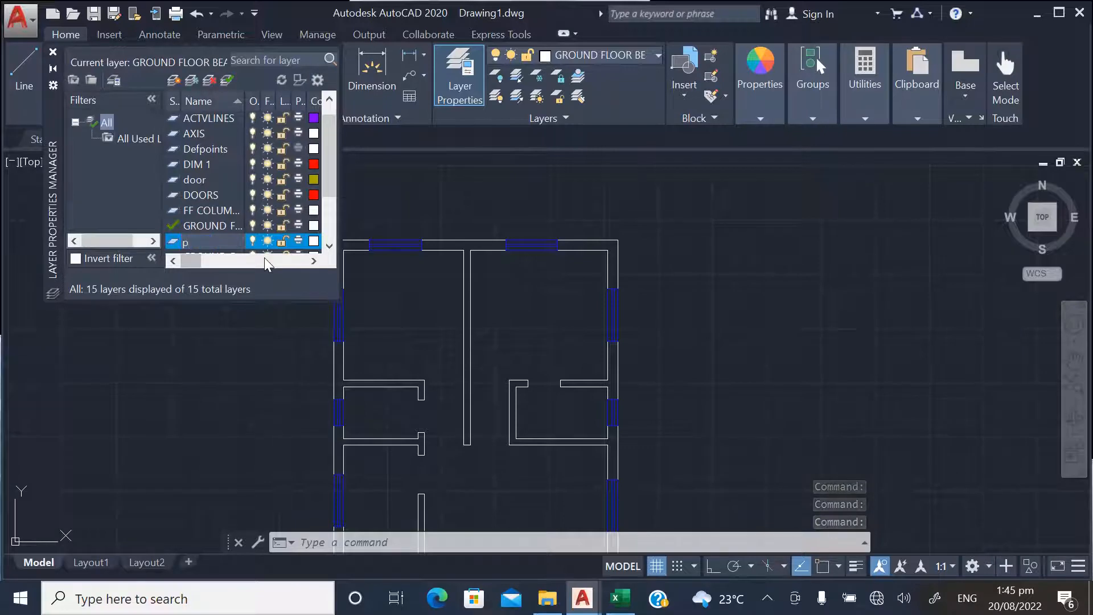
{"action": "type", "text": "PARTITIONS"}
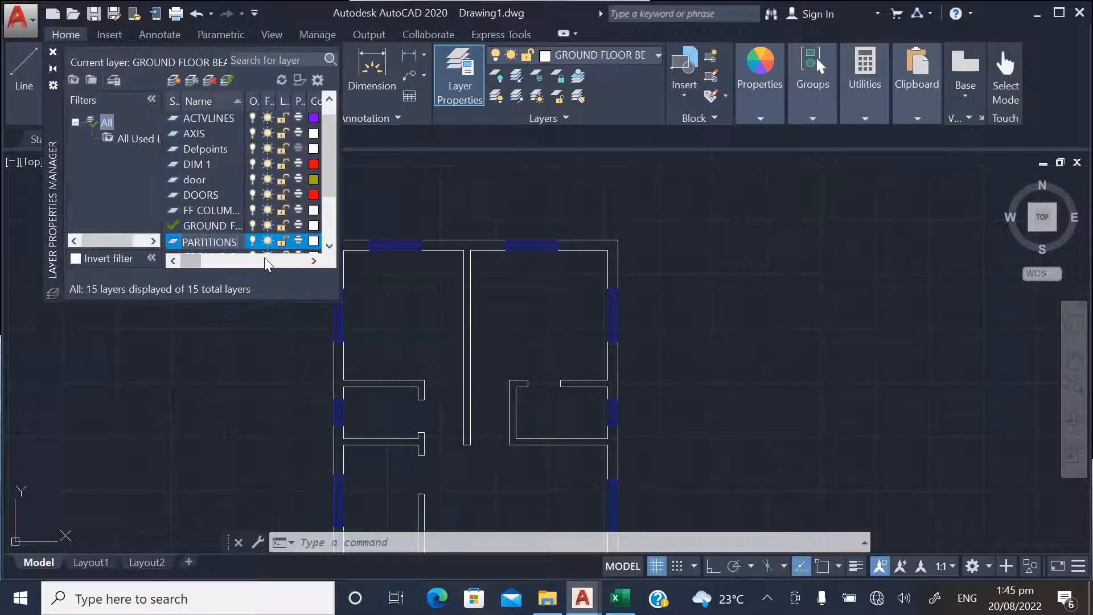
{"action": "left_click", "coordinate": [233, 226]}
{"action": "left_click", "coordinate": [53, 54]}
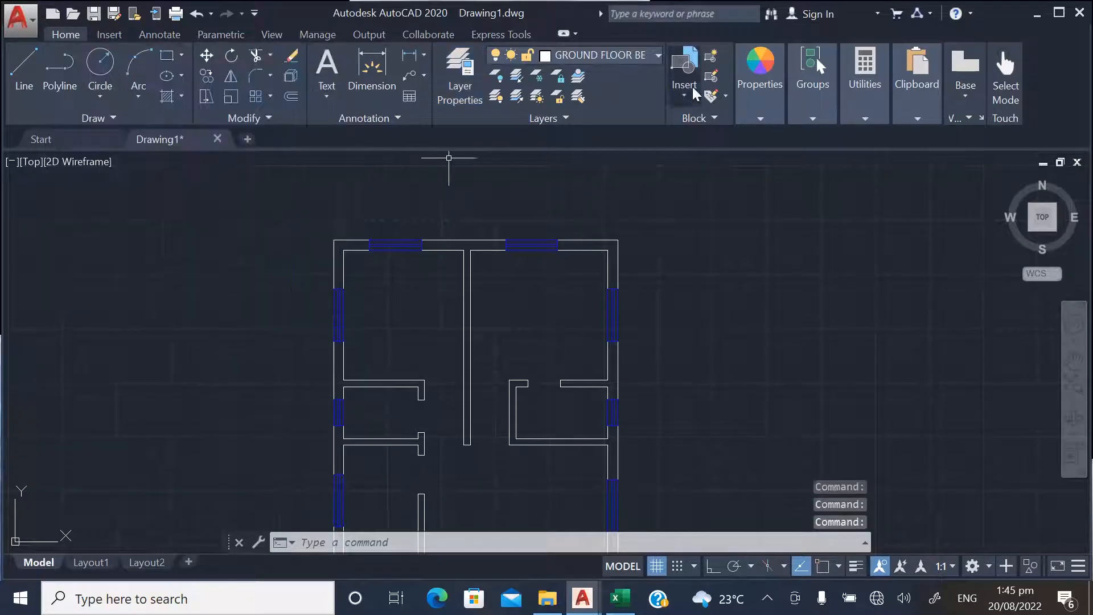
Make PARTITIONS the current layer and set the object color to red 237,31,36
{"action": "left_click", "coordinate": [657, 55]}
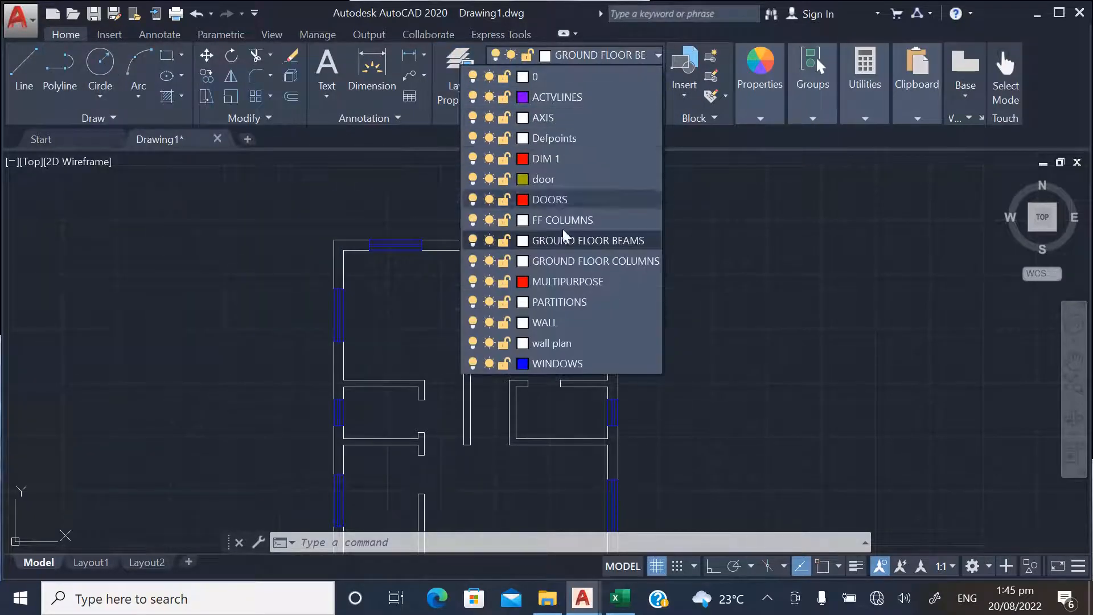
{"action": "left_click", "coordinate": [550, 302]}
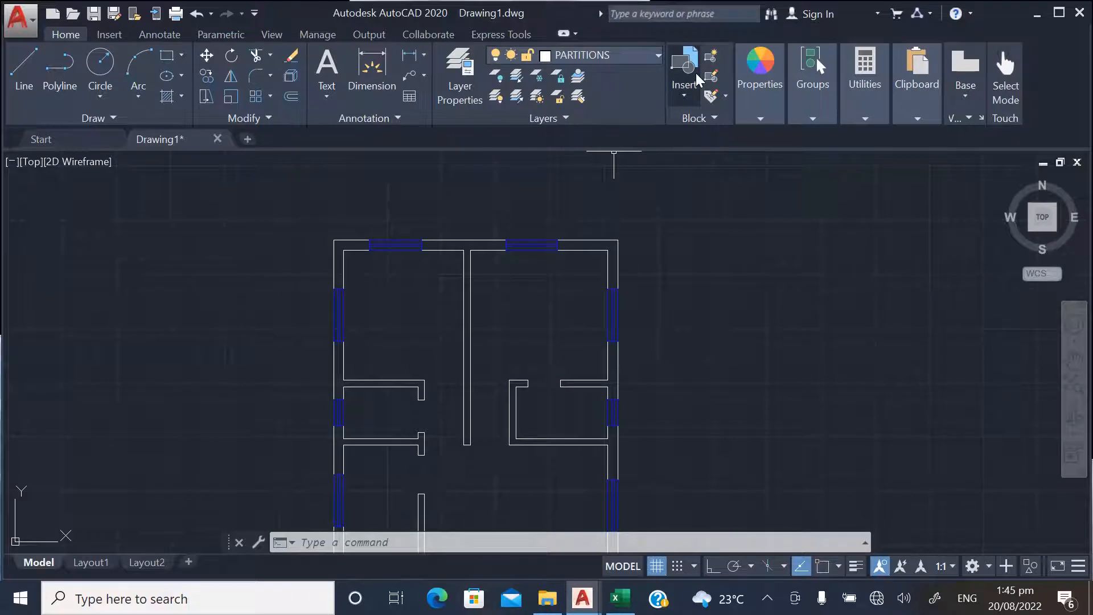
{"action": "left_click", "coordinate": [757, 91]}
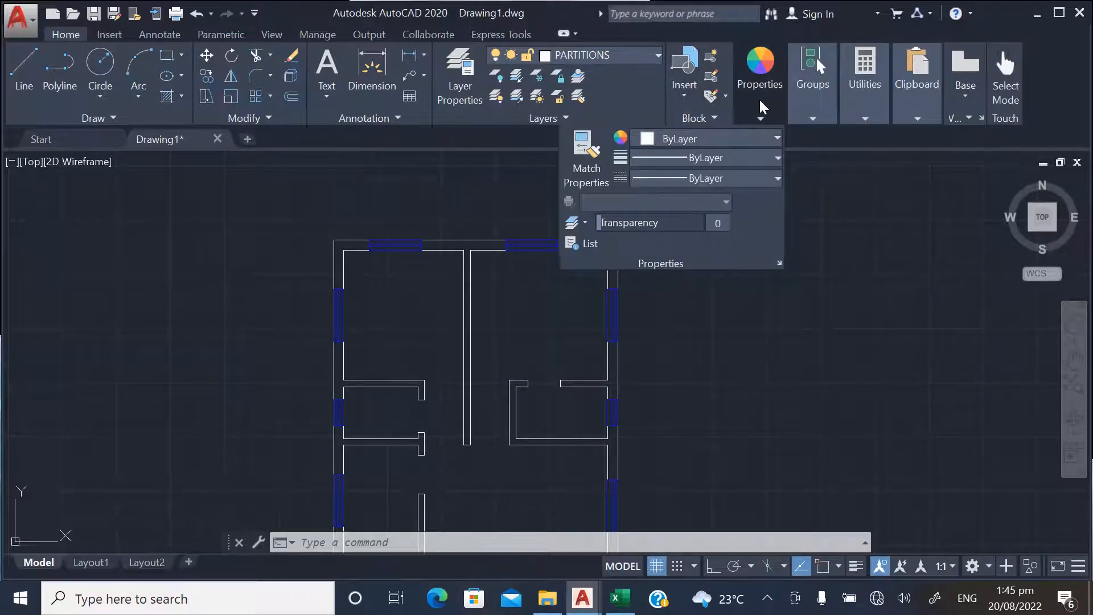
{"action": "left_click", "coordinate": [688, 139]}
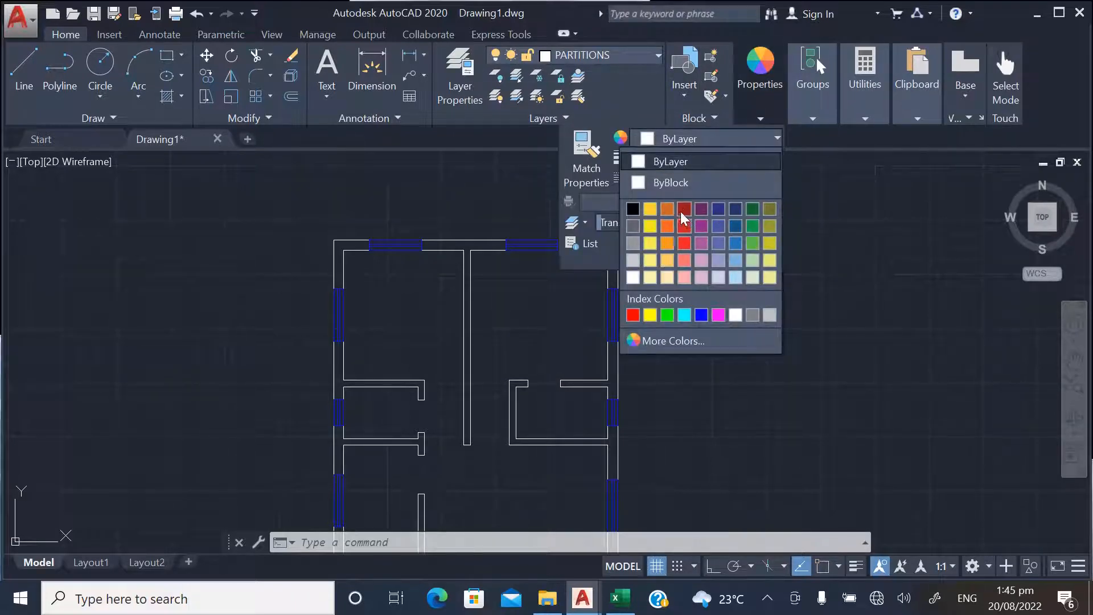
{"action": "left_click", "coordinate": [683, 209]}
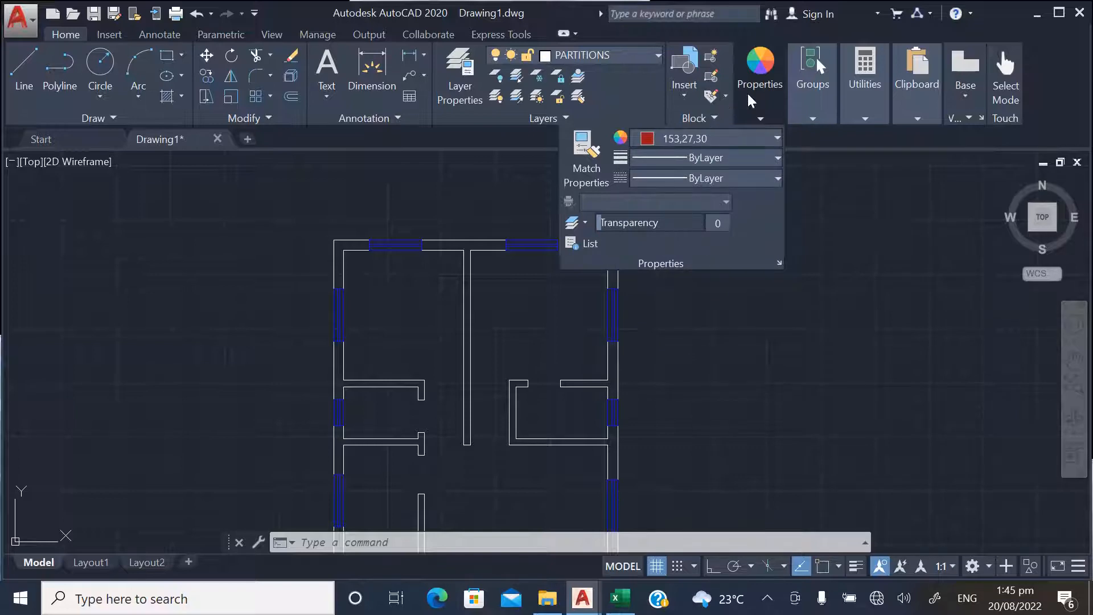
{"action": "left_click", "coordinate": [705, 140]}
{"action": "left_click", "coordinate": [685, 241]}
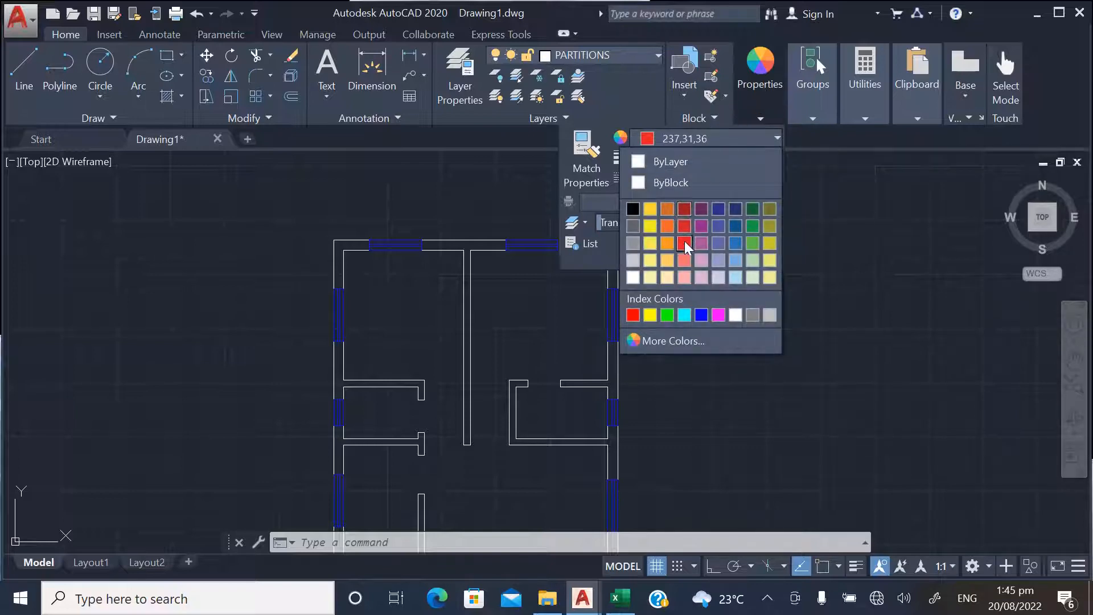
Set the current object lineweight to 0.30 mm, leaving the linetype at ByLayer
{"action": "left_click", "coordinate": [763, 91]}
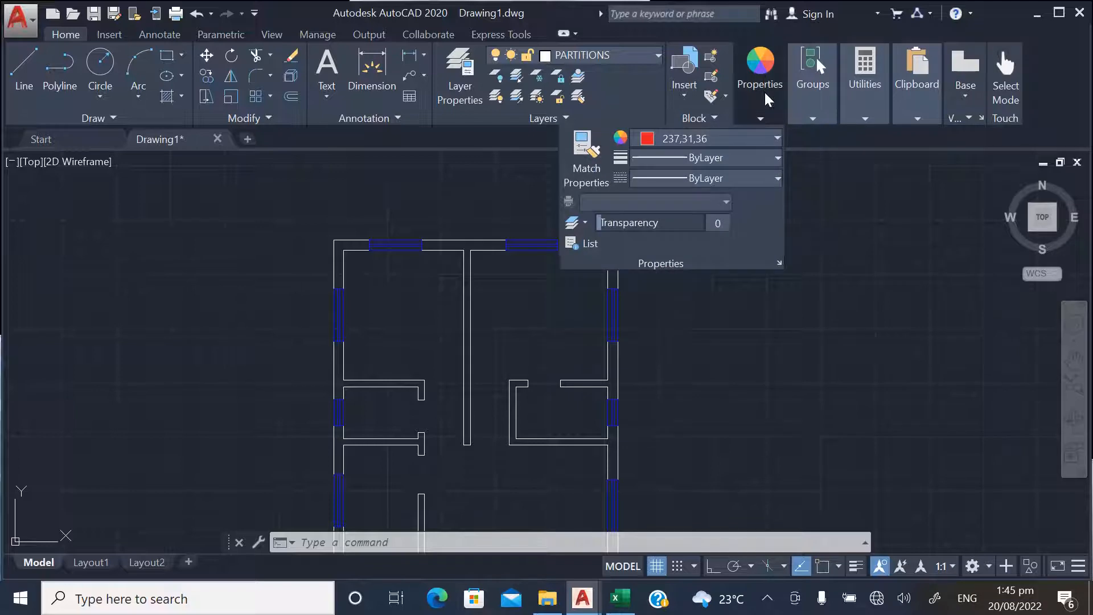
{"action": "left_click", "coordinate": [717, 179]}
{"action": "left_click", "coordinate": [716, 178]}
{"action": "left_click", "coordinate": [719, 159]}
{"action": "scroll", "coordinate": [709, 256], "scroll_direction": "down", "scroll_amount": 3}
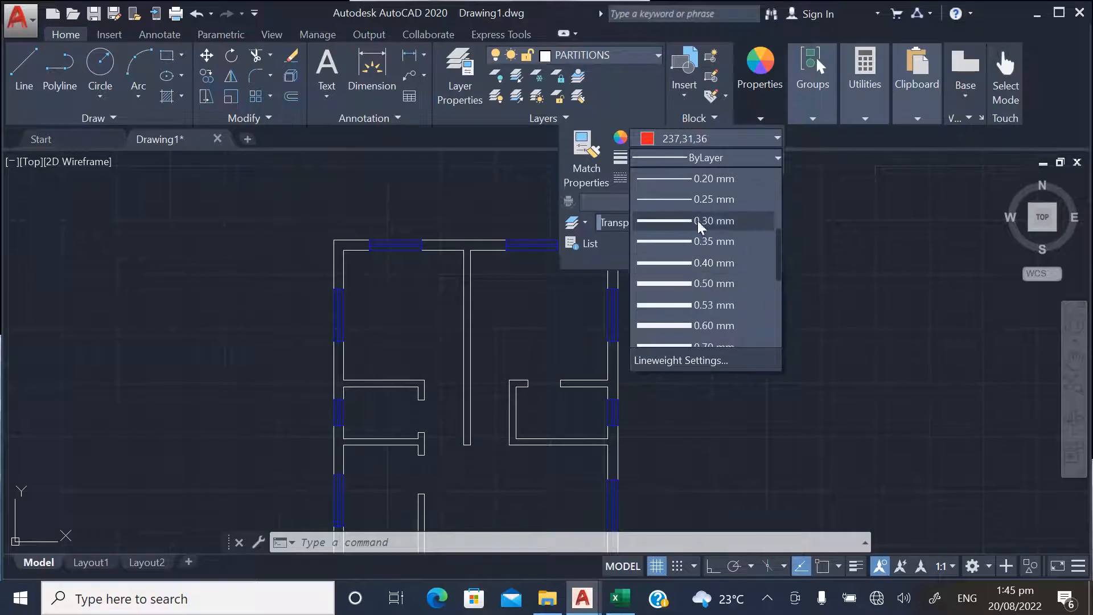
{"action": "left_click", "coordinate": [695, 222]}
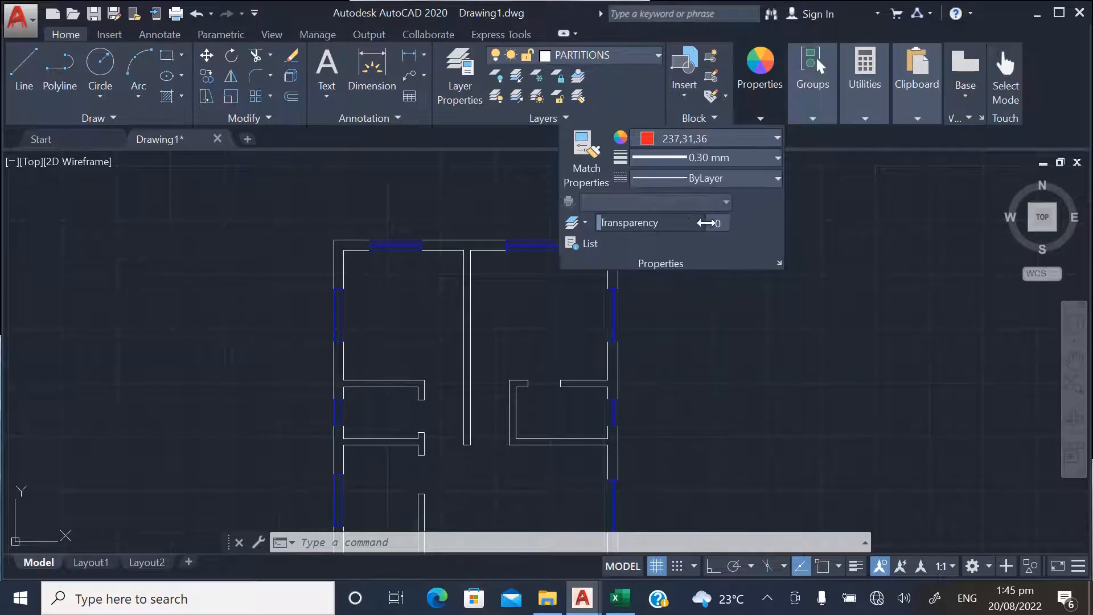
Draw a short horizontal sample polyline above the plan's upper wall, with lineweight display and Ortho mode turned on
{"action": "left_click", "coordinate": [51, 80]}
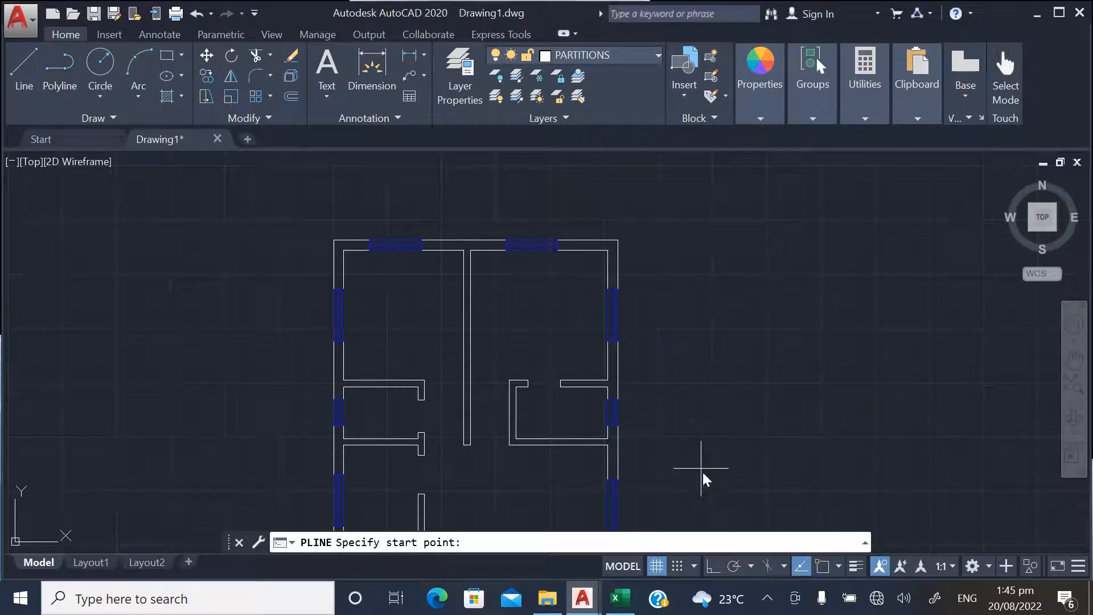
{"action": "left_click", "coordinate": [857, 566]}
{"action": "scroll", "coordinate": [532, 262], "scroll_direction": "up", "scroll_amount": 3}
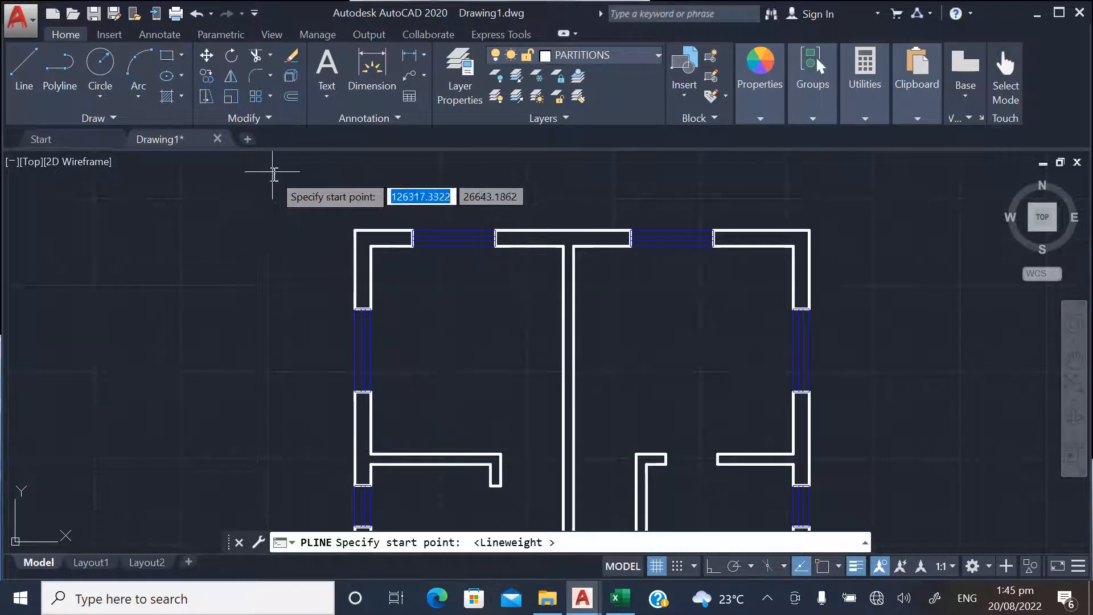
{"action": "left_click", "coordinate": [273, 174]}
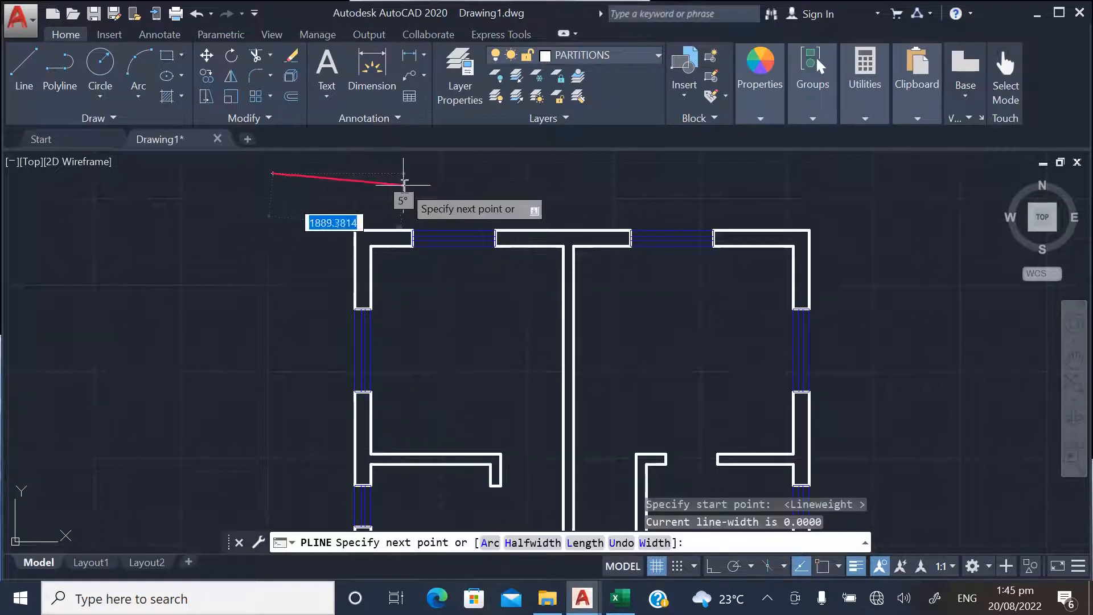
{"action": "left_click", "coordinate": [712, 566]}
{"action": "left_click", "coordinate": [455, 237]}
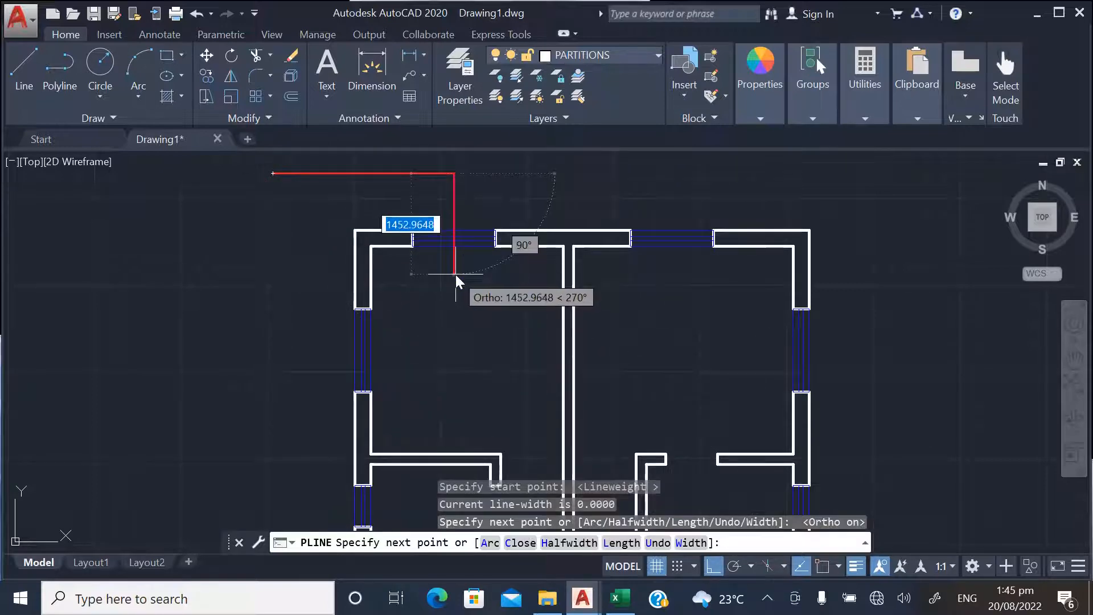
{"action": "key", "text": "Escape"}
{"action": "scroll", "coordinate": [340, 352], "scroll_direction": "down", "scroll_amount": 2}
Match the red sample line's properties onto the long faces of the central partition between the two upper rooms
{"action": "type", "text": "M"}
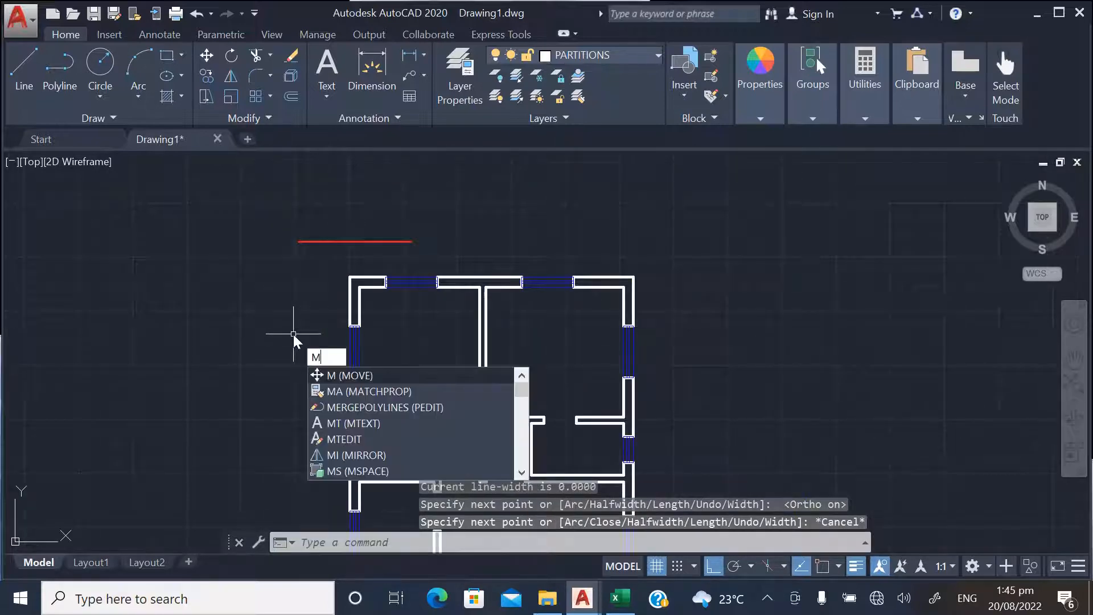
{"action": "type", "text": "A"}
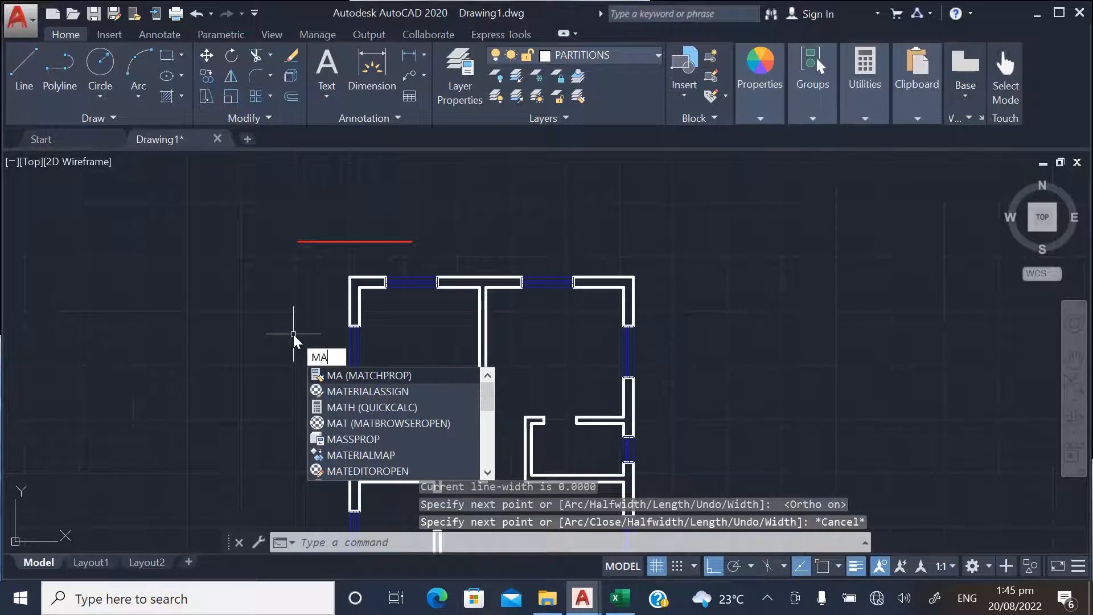
{"action": "key", "text": "Escape"}
{"action": "key", "text": "Return"}
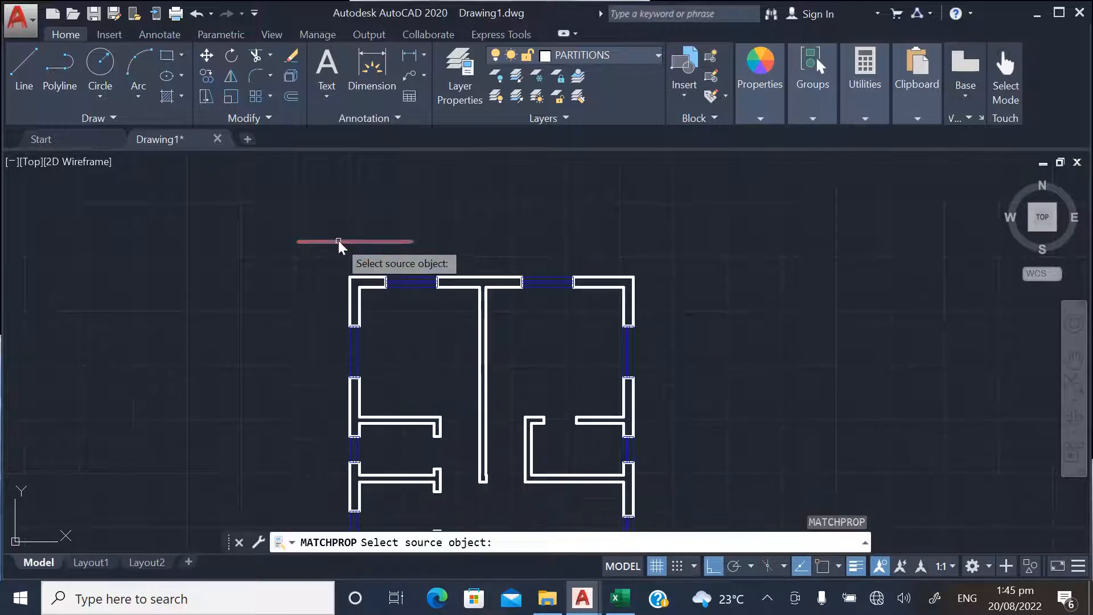
{"action": "left_click", "coordinate": [339, 240]}
{"action": "scroll", "coordinate": [472, 180], "scroll_direction": "down", "scroll_amount": 2}
{"action": "scroll", "coordinate": [470, 272], "scroll_direction": "up", "scroll_amount": 2}
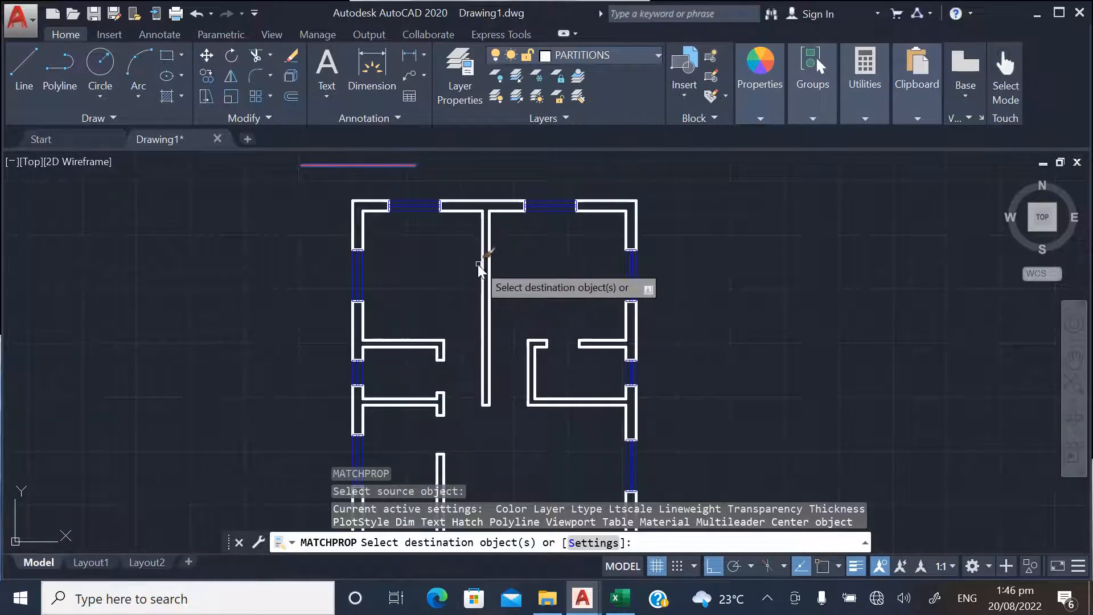
{"action": "left_click", "coordinate": [483, 263]}
{"action": "left_click", "coordinate": [508, 276]}
{"action": "left_click", "coordinate": [445, 266]}
Apply the matched properties to the short end lines at the lower end of the upper central partition
{"action": "scroll", "coordinate": [494, 456], "scroll_direction": "up", "scroll_amount": 2}
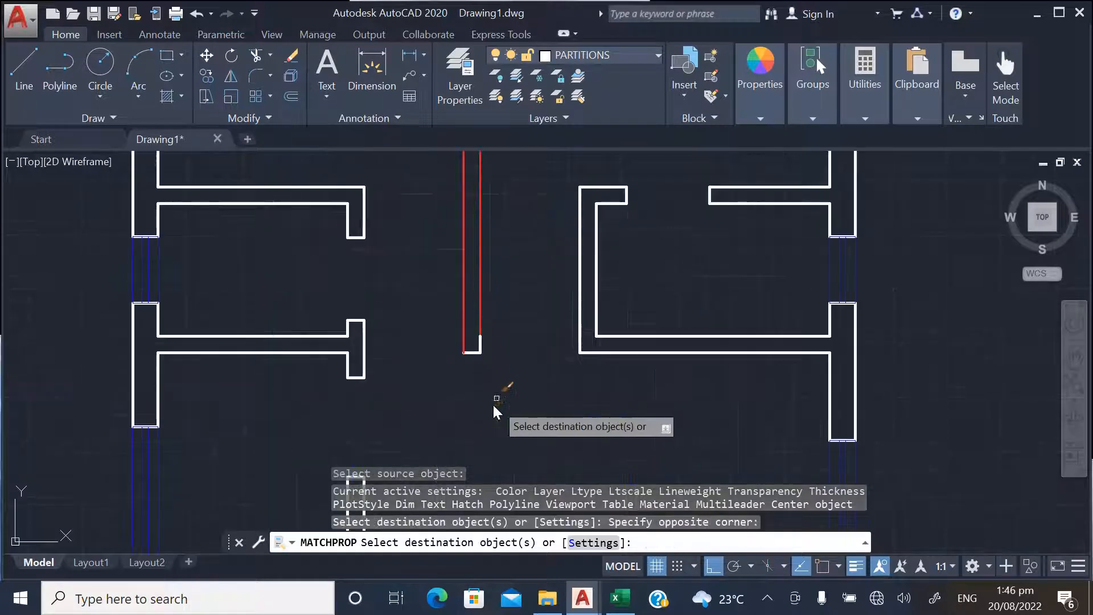
{"action": "left_click", "coordinate": [502, 383]}
{"action": "left_click", "coordinate": [431, 316]}
{"action": "scroll", "coordinate": [495, 393], "scroll_direction": "up", "scroll_amount": 4}
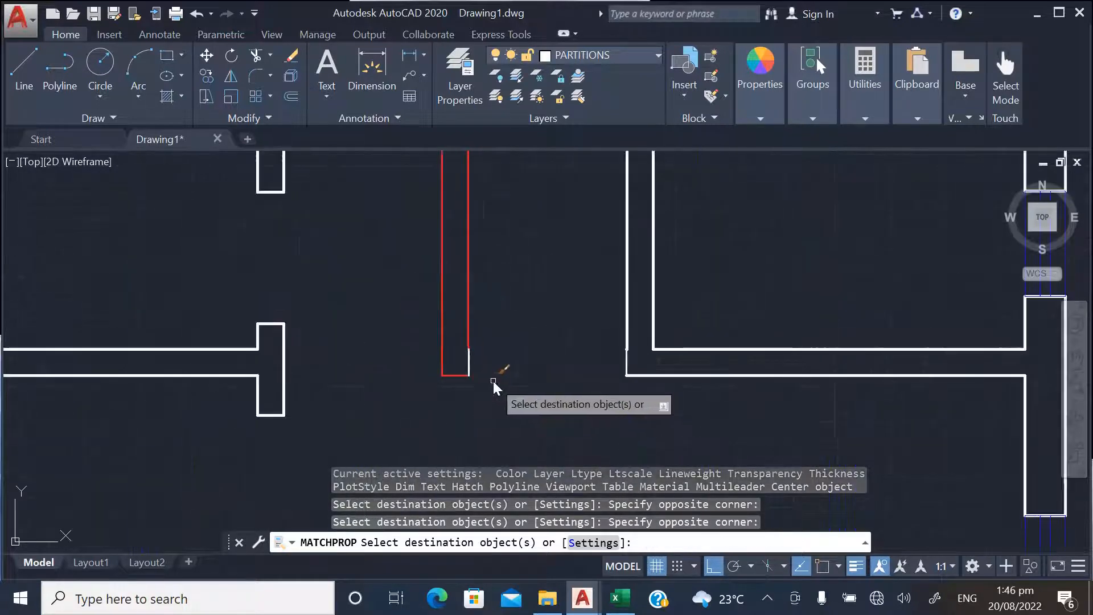
{"action": "left_click", "coordinate": [470, 361]}
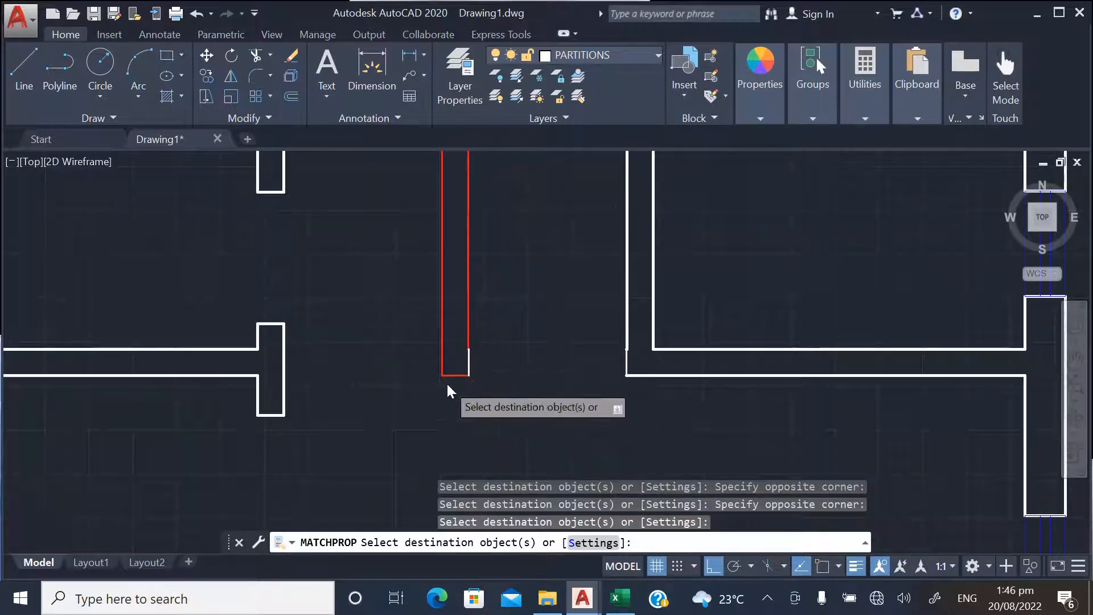
Match the sample line's properties onto the two partitions branching from the left outer wall above the staircase
{"action": "scroll", "coordinate": [447, 381], "scroll_direction": "down", "scroll_amount": 5}
{"action": "scroll", "coordinate": [466, 344], "scroll_direction": "up", "scroll_amount": 3}
{"action": "left_click", "coordinate": [466, 344]}
{"action": "left_click", "coordinate": [371, 224]}
{"action": "scroll", "coordinate": [447, 237], "scroll_direction": "down", "scroll_amount": 2}
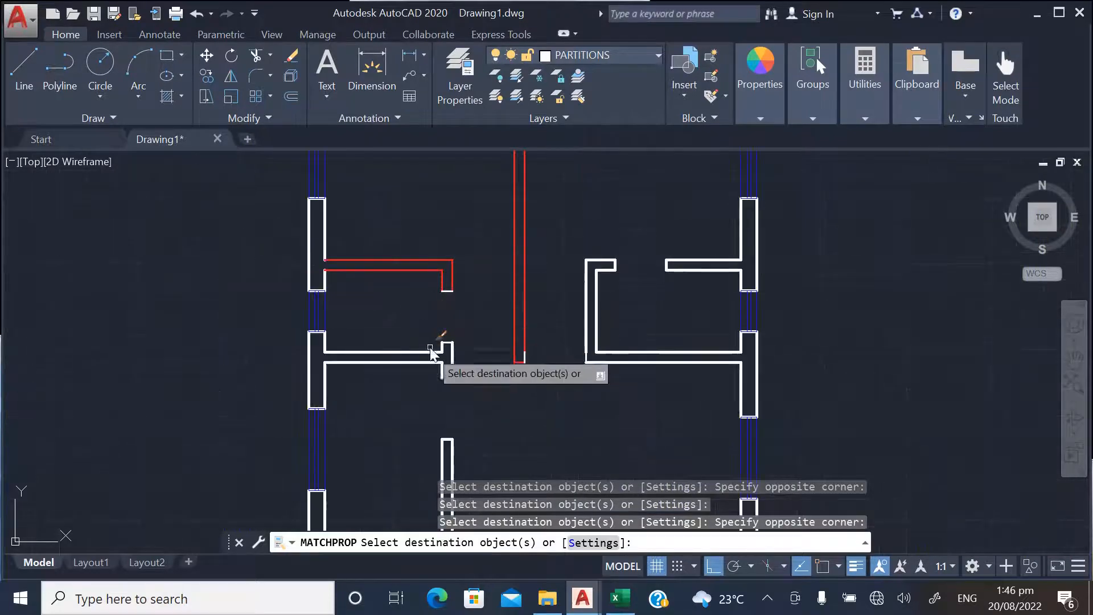
{"action": "left_click", "coordinate": [482, 383]}
{"action": "left_click", "coordinate": [412, 326]}
Match the sample line's properties onto the partitions enclosing the small room at the right outer wall above the staircase
{"action": "scroll", "coordinate": [446, 381], "scroll_direction": "down", "scroll_amount": 4}
{"action": "scroll", "coordinate": [483, 377], "scroll_direction": "up", "scroll_amount": 4}
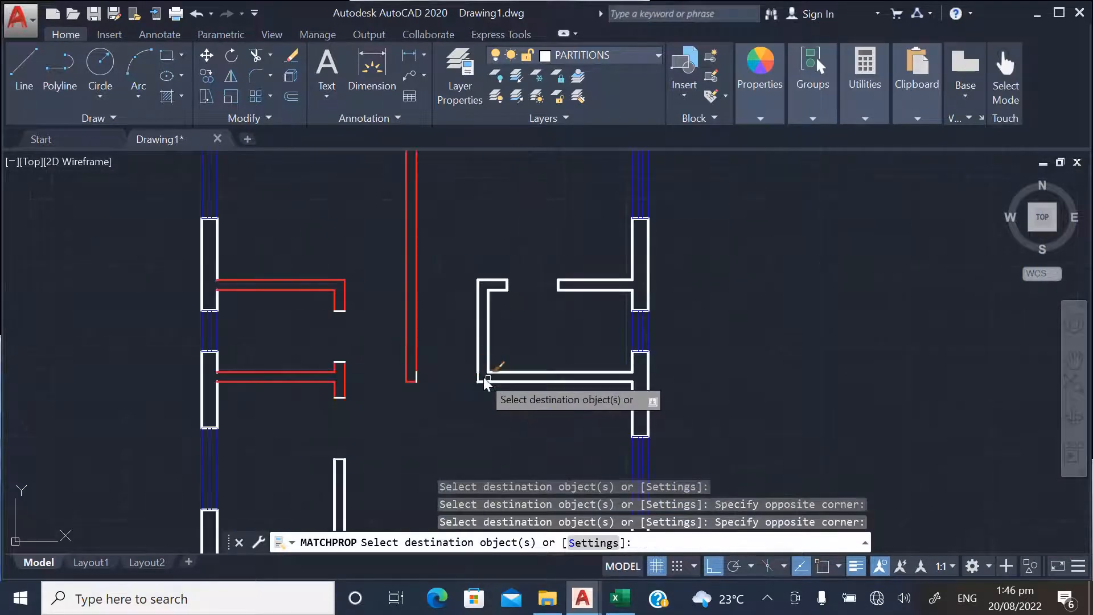
{"action": "left_click", "coordinate": [569, 412]}
{"action": "left_click", "coordinate": [488, 296]}
Match the sample line's properties onto the vertical partition directly above the staircase wall
{"action": "scroll", "coordinate": [516, 268], "scroll_direction": "down", "scroll_amount": 4}
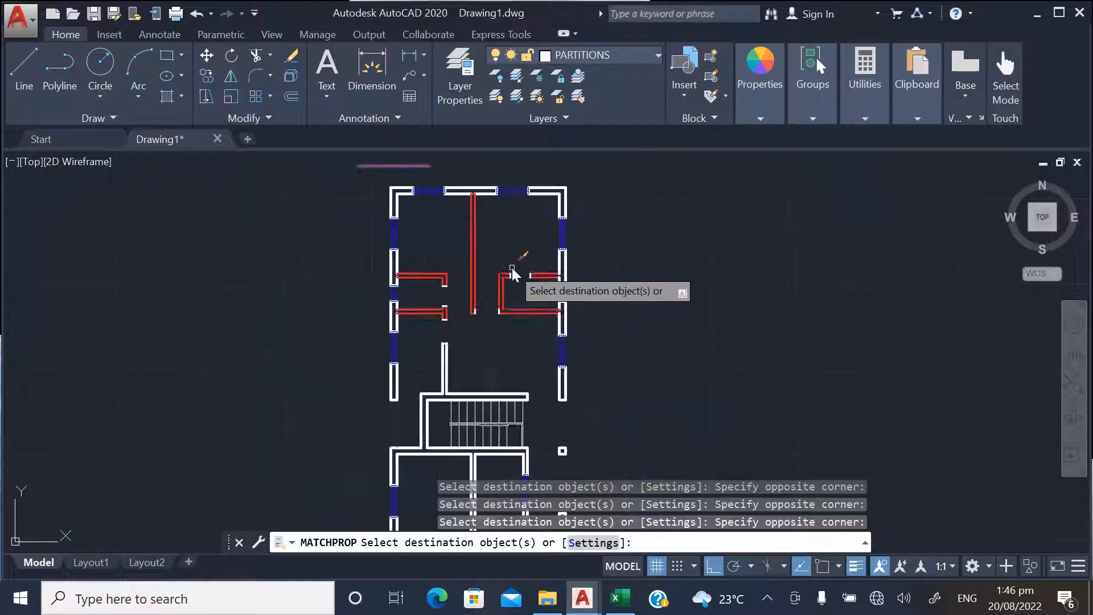
{"action": "scroll", "coordinate": [464, 307], "scroll_direction": "up", "scroll_amount": 4}
{"action": "left_click", "coordinate": [503, 298]}
{"action": "left_click", "coordinate": [392, 263]}
{"action": "scroll", "coordinate": [472, 244], "scroll_direction": "down", "scroll_amount": 6}
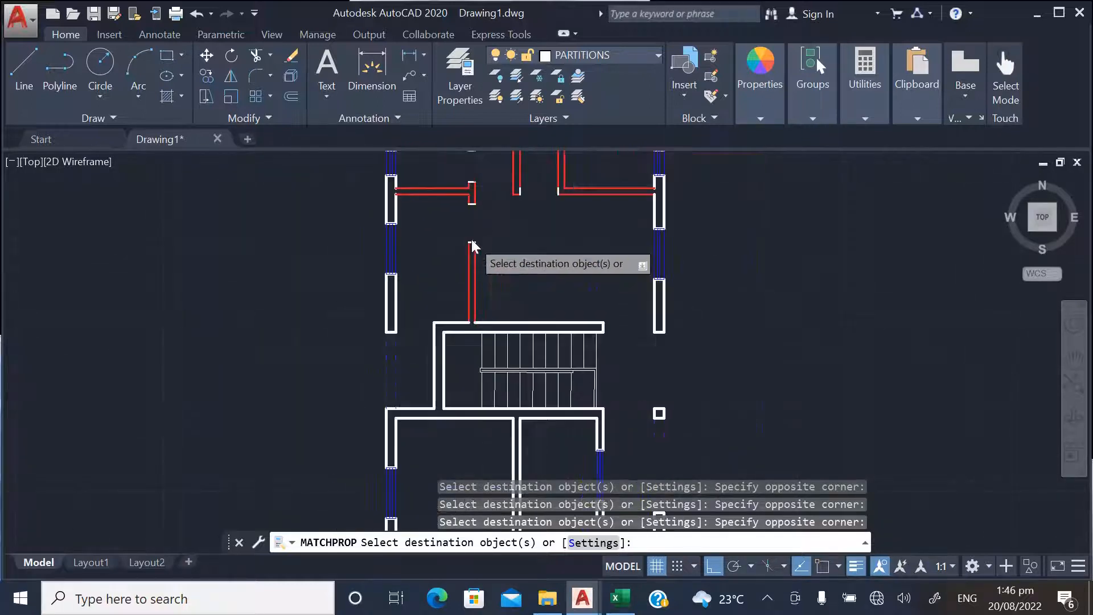
Match the sample line's properties onto the central partition below the staircase and its short branch to the right
{"action": "scroll", "coordinate": [469, 323], "scroll_direction": "up", "scroll_amount": 4}
{"action": "scroll", "coordinate": [476, 391], "scroll_direction": "down", "scroll_amount": 3}
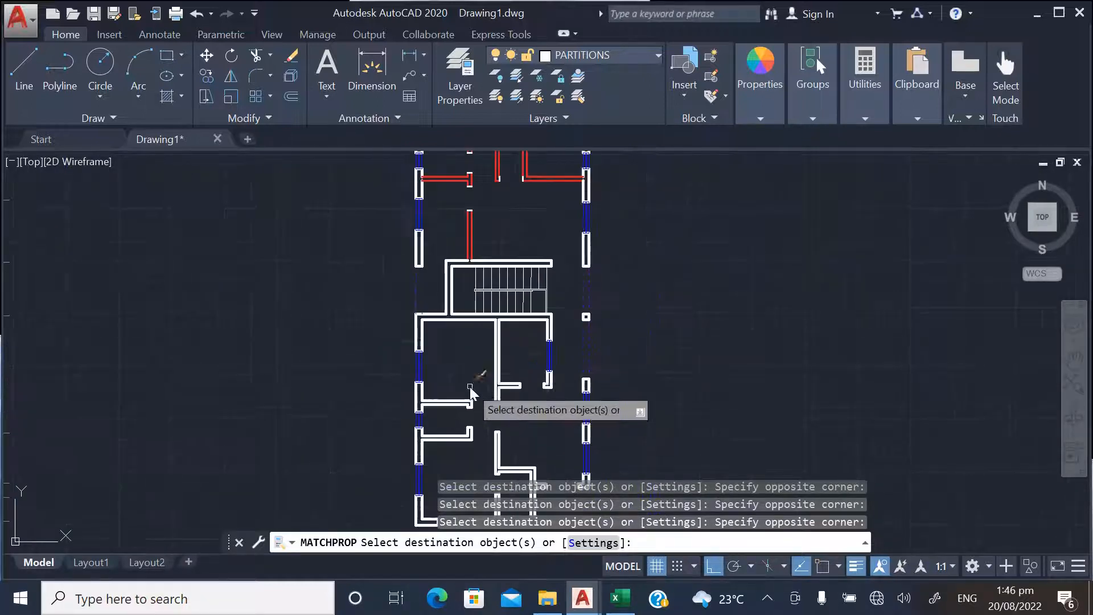
{"action": "scroll", "coordinate": [518, 363], "scroll_direction": "up", "scroll_amount": 5}
{"action": "left_click", "coordinate": [518, 364]}
{"action": "left_click", "coordinate": [436, 323]}
{"action": "scroll", "coordinate": [484, 376], "scroll_direction": "down", "scroll_amount": 3}
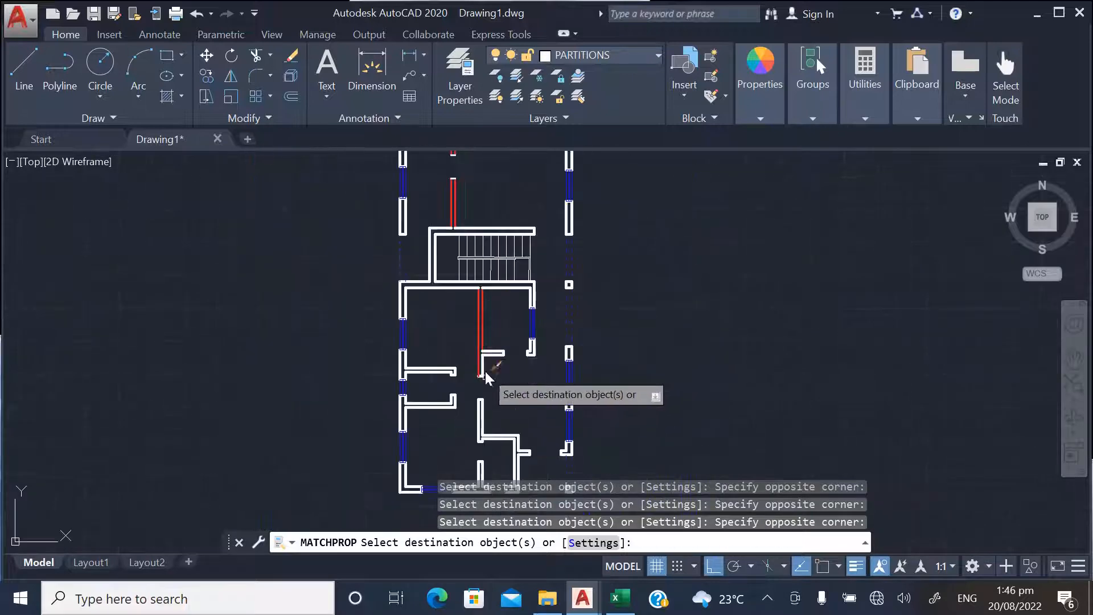
{"action": "scroll", "coordinate": [525, 364], "scroll_direction": "up", "scroll_amount": 4}
{"action": "left_click", "coordinate": [525, 364]}
{"action": "left_click", "coordinate": [458, 284]}
Match the sample line's properties onto the two L-shaped partitions at the left outer wall below the staircase
{"action": "scroll", "coordinate": [526, 335], "scroll_direction": "down", "scroll_amount": 3}
{"action": "scroll", "coordinate": [472, 352], "scroll_direction": "up", "scroll_amount": 5}
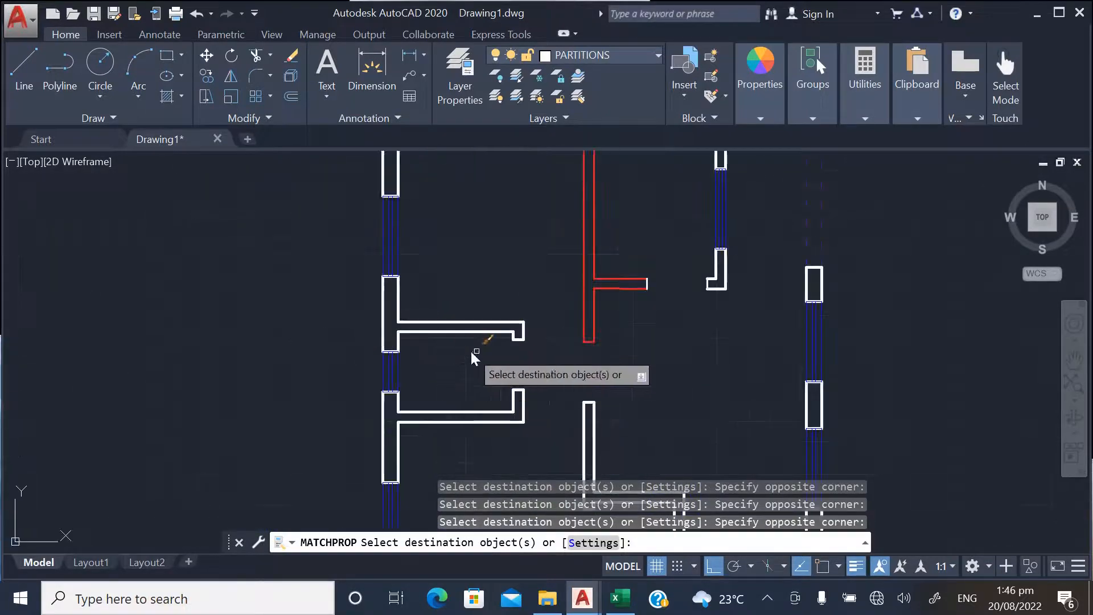
{"action": "left_click", "coordinate": [530, 356]}
{"action": "left_click", "coordinate": [466, 286]}
{"action": "scroll", "coordinate": [513, 435], "scroll_direction": "up", "scroll_amount": 4}
{"action": "left_click", "coordinate": [592, 427]}
{"action": "left_click", "coordinate": [397, 300]}
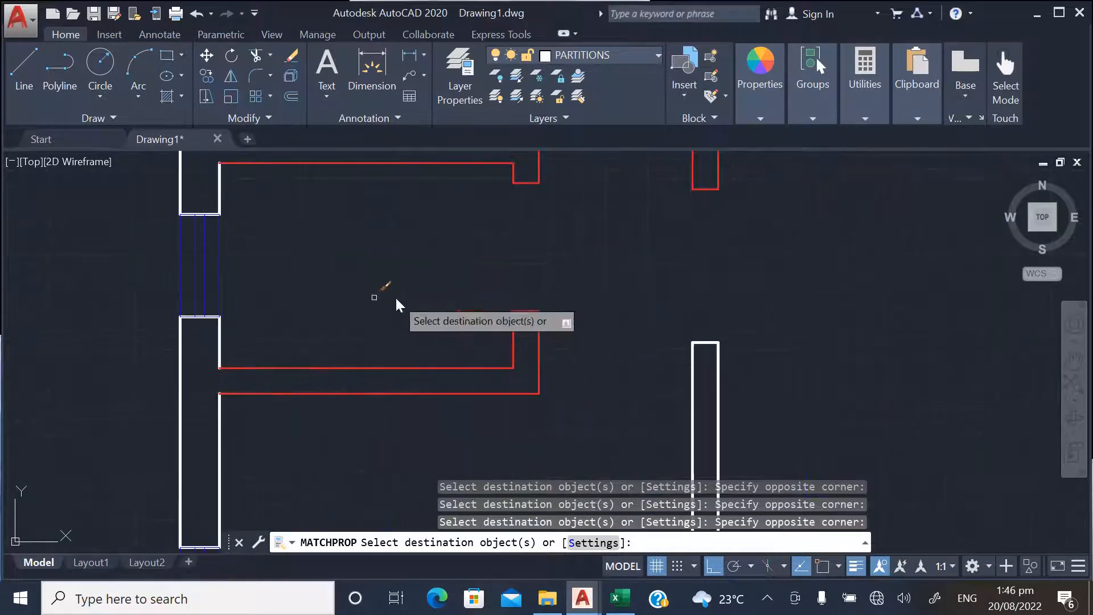
Match the sample line's properties onto the lower central vertical partition and the horizontal partition branching from its foot
{"action": "scroll", "coordinate": [376, 297], "scroll_direction": "down", "scroll_amount": 5}
{"action": "scroll", "coordinate": [471, 341], "scroll_direction": "up", "scroll_amount": 4}
{"action": "left_click", "coordinate": [462, 341]}
{"action": "left_click", "coordinate": [364, 284]}
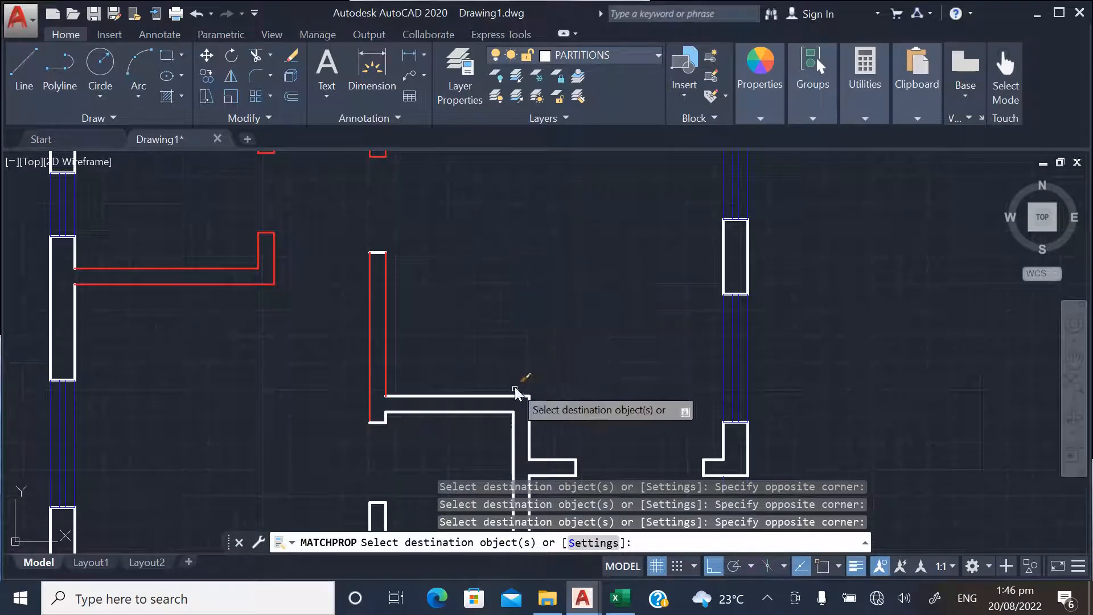
{"action": "left_click", "coordinate": [496, 441]}
{"action": "left_click", "coordinate": [459, 373]}
Match the sample line's properties onto the lower-right vertical partition with its stub and the short partition rising from the bottom wall
{"action": "scroll", "coordinate": [427, 317], "scroll_direction": "down", "scroll_amount": 2}
{"action": "scroll", "coordinate": [457, 288], "scroll_direction": "down", "scroll_amount": 3}
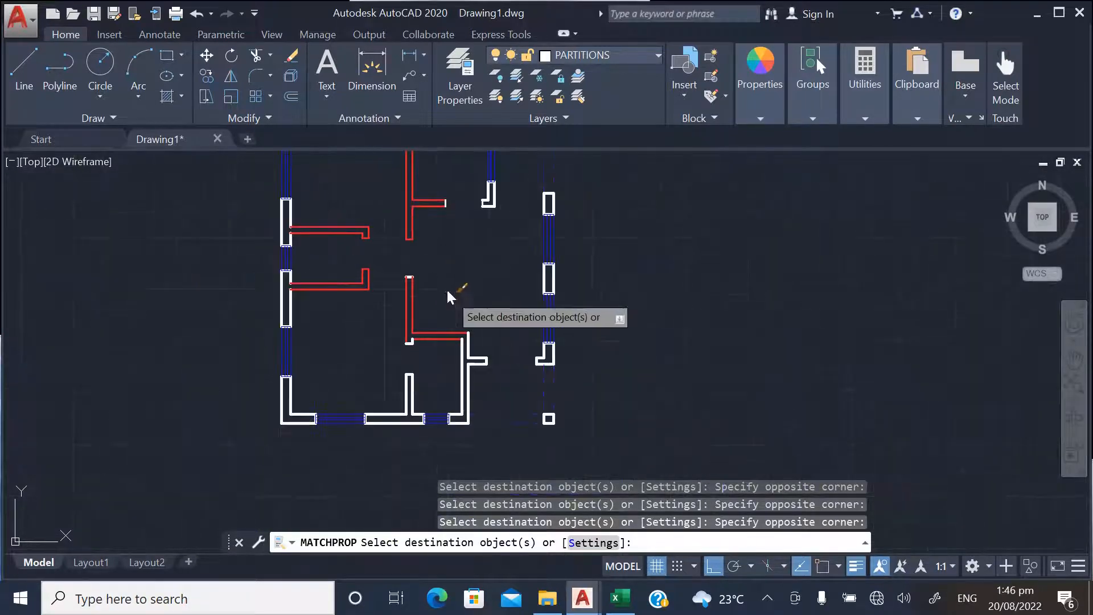
{"action": "scroll", "coordinate": [476, 370], "scroll_direction": "up", "scroll_amount": 3}
{"action": "left_click", "coordinate": [506, 381]}
{"action": "left_click", "coordinate": [438, 259]}
{"action": "left_click", "coordinate": [412, 391]}
{"action": "left_click", "coordinate": [326, 361]}
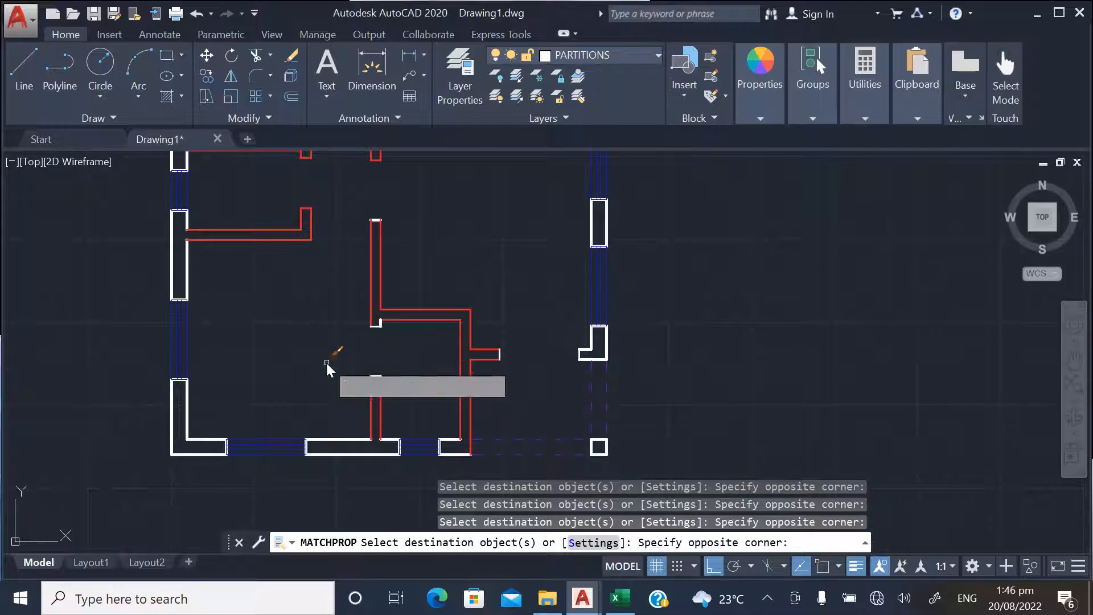
Try to match the sample line's properties onto the white end line of the central partition's short branch below the staircase
{"action": "scroll", "coordinate": [382, 336], "scroll_direction": "up", "scroll_amount": 3}
{"action": "scroll", "coordinate": [417, 358], "scroll_direction": "down", "scroll_amount": 3}
{"action": "scroll", "coordinate": [456, 360], "scroll_direction": "up", "scroll_amount": 2}
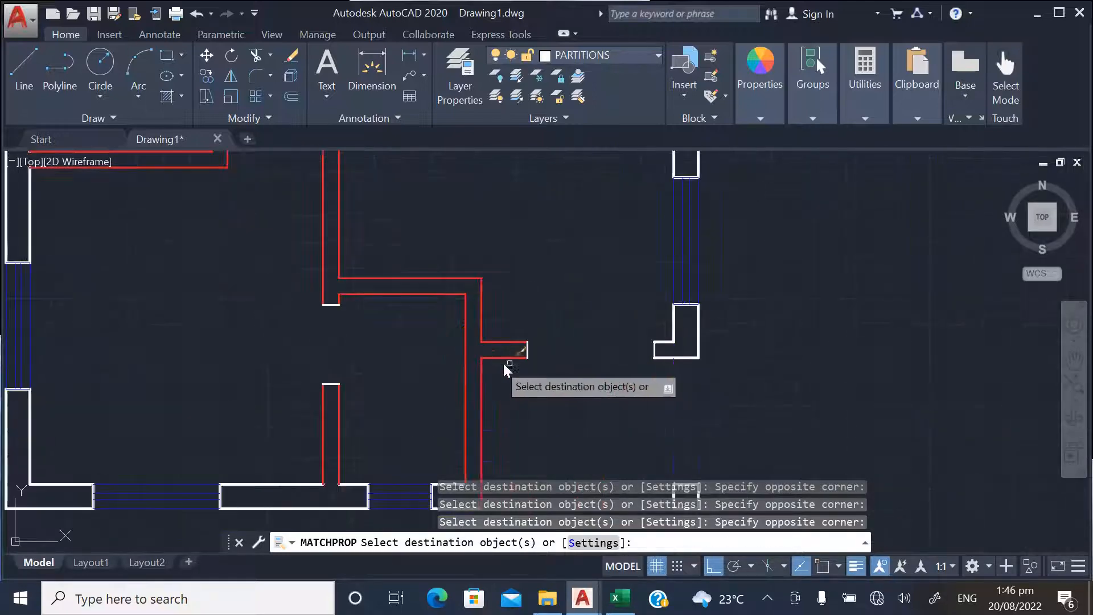
{"action": "scroll", "coordinate": [449, 365], "scroll_direction": "down", "scroll_amount": 5}
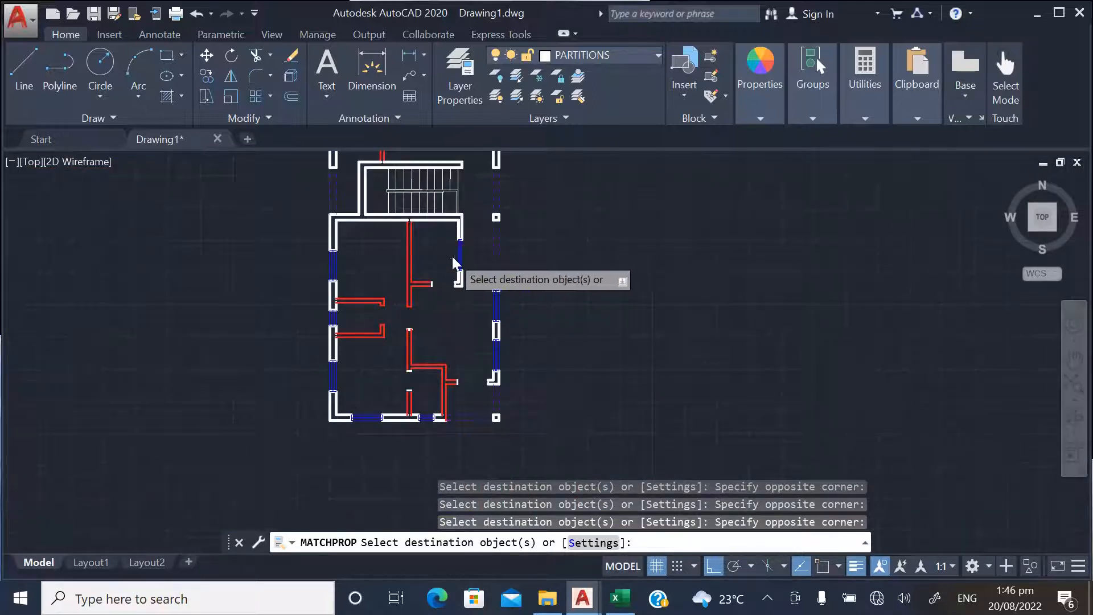
{"action": "scroll", "coordinate": [442, 378], "scroll_direction": "up", "scroll_amount": 4}
{"action": "scroll", "coordinate": [410, 385], "scroll_direction": "down", "scroll_amount": 2}
{"action": "scroll", "coordinate": [429, 358], "scroll_direction": "up", "scroll_amount": 4}
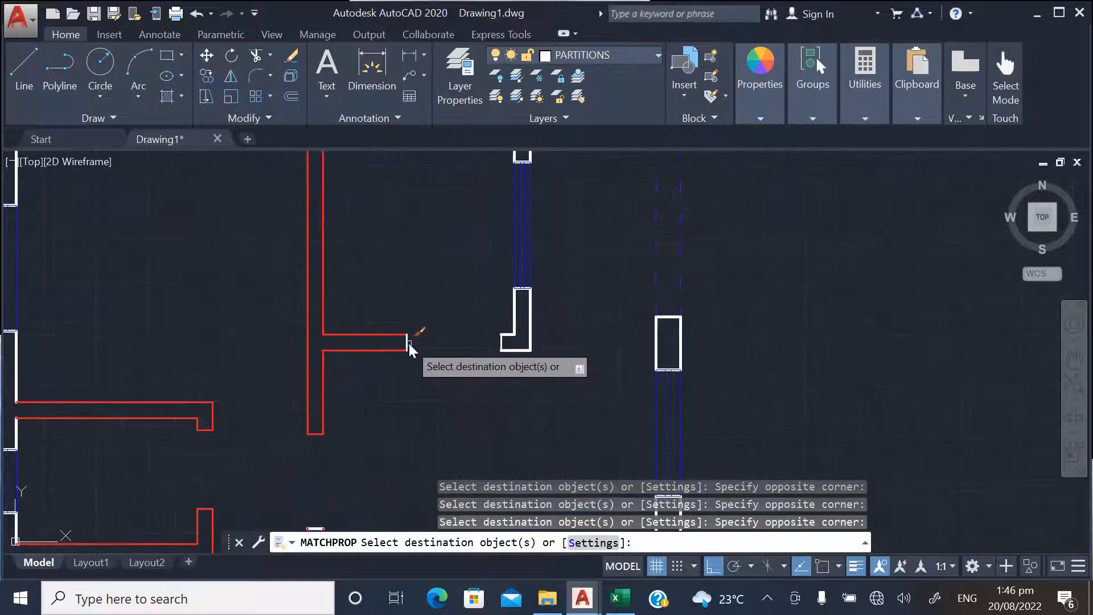
{"action": "left_click", "coordinate": [408, 344]}
{"action": "scroll", "coordinate": [422, 319], "scroll_direction": "down", "scroll_amount": 4}
{"action": "scroll", "coordinate": [405, 363], "scroll_direction": "up", "scroll_amount": 4}
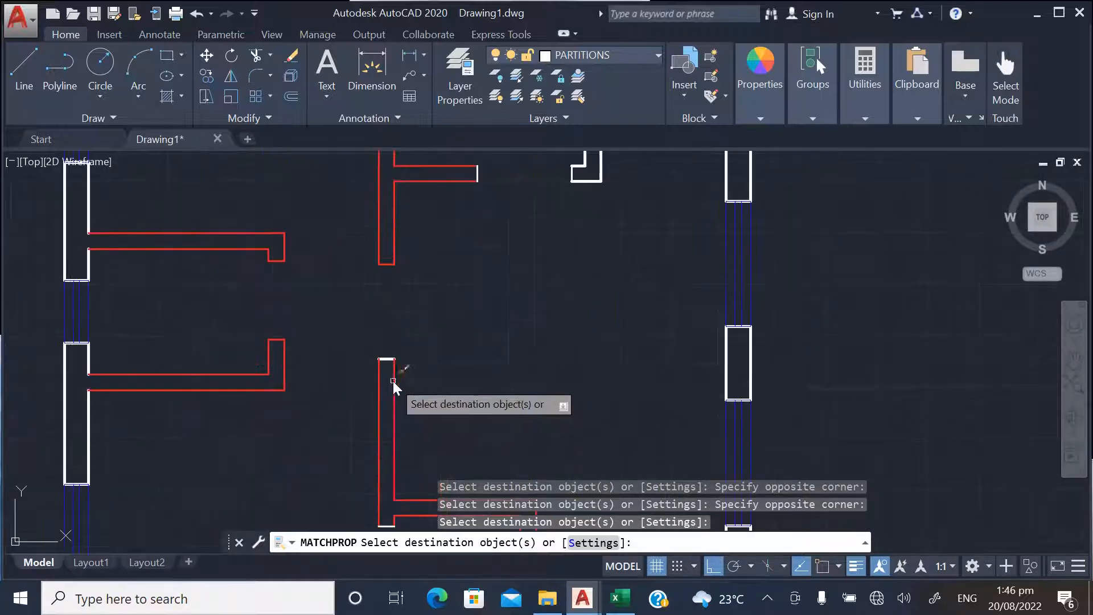
Match the sample line's properties onto the L-shaped wall piece beneath the window of the room below the staircase
{"action": "scroll", "coordinate": [410, 341], "scroll_direction": "down", "scroll_amount": 4}
{"action": "scroll", "coordinate": [416, 285], "scroll_direction": "down", "scroll_amount": 6}
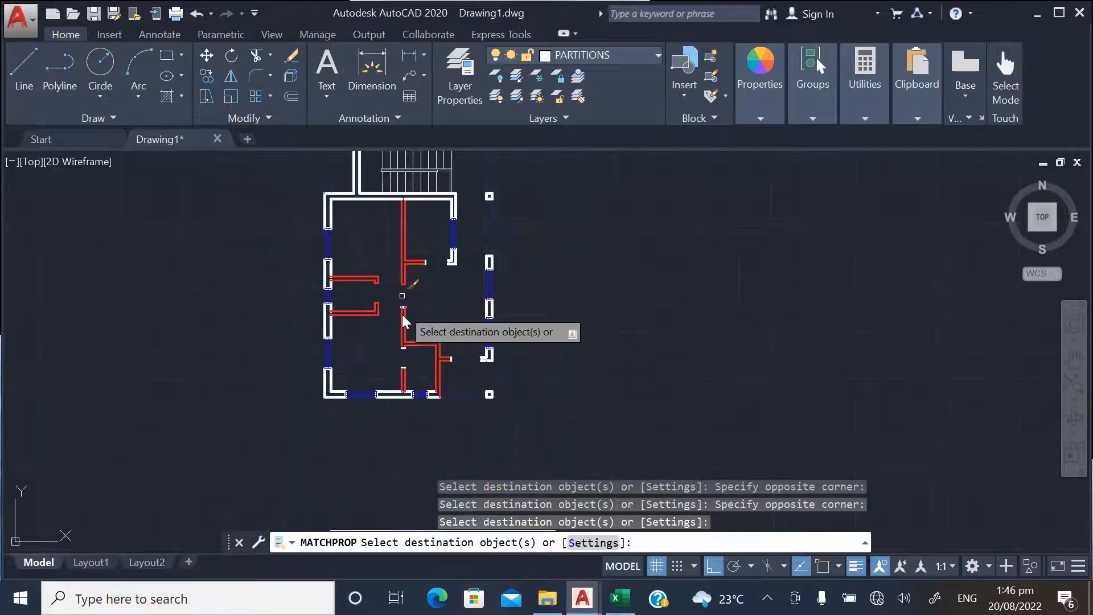
{"action": "scroll", "coordinate": [392, 210], "scroll_direction": "up", "scroll_amount": 5}
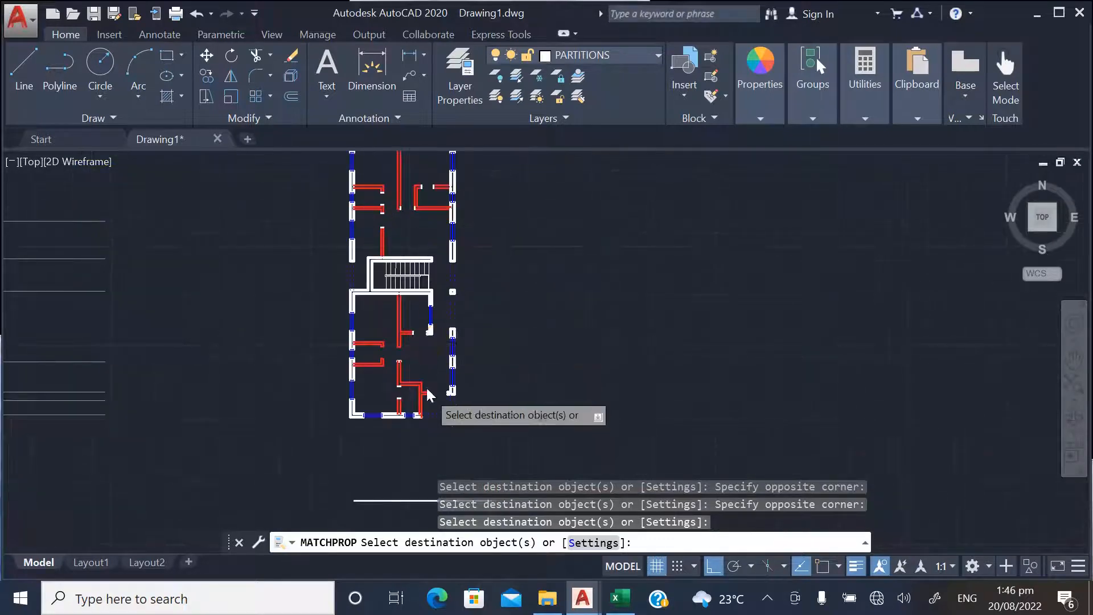
{"action": "scroll", "coordinate": [452, 321], "scroll_direction": "down", "scroll_amount": 2}
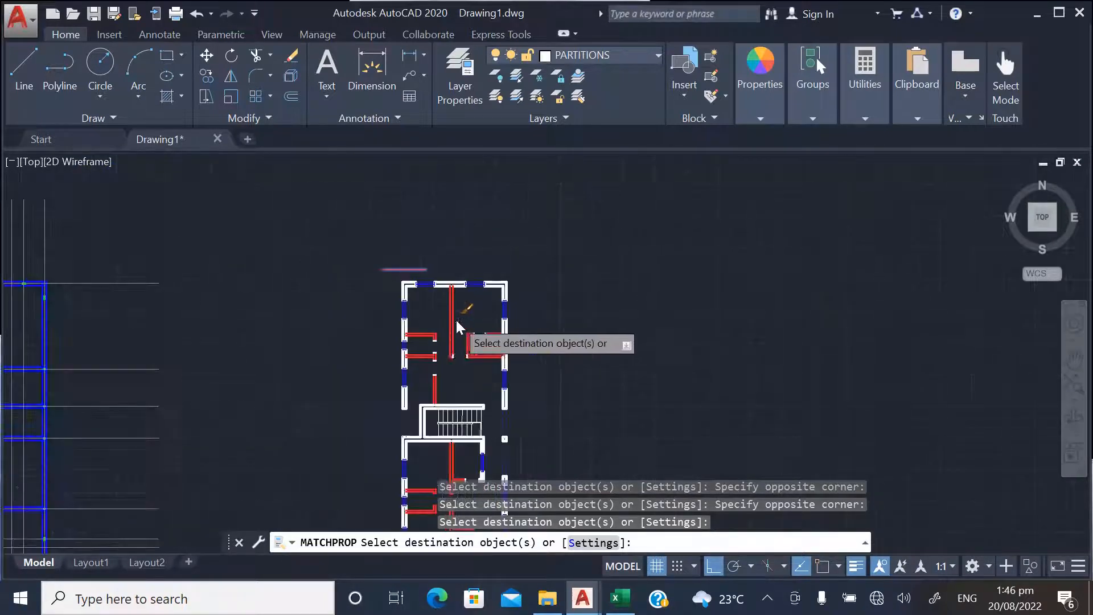
{"action": "scroll", "coordinate": [462, 316], "scroll_direction": "up", "scroll_amount": 4}
{"action": "scroll", "coordinate": [462, 302], "scroll_direction": "down", "scroll_amount": 4}
{"action": "scroll", "coordinate": [456, 388], "scroll_direction": "up", "scroll_amount": 2}
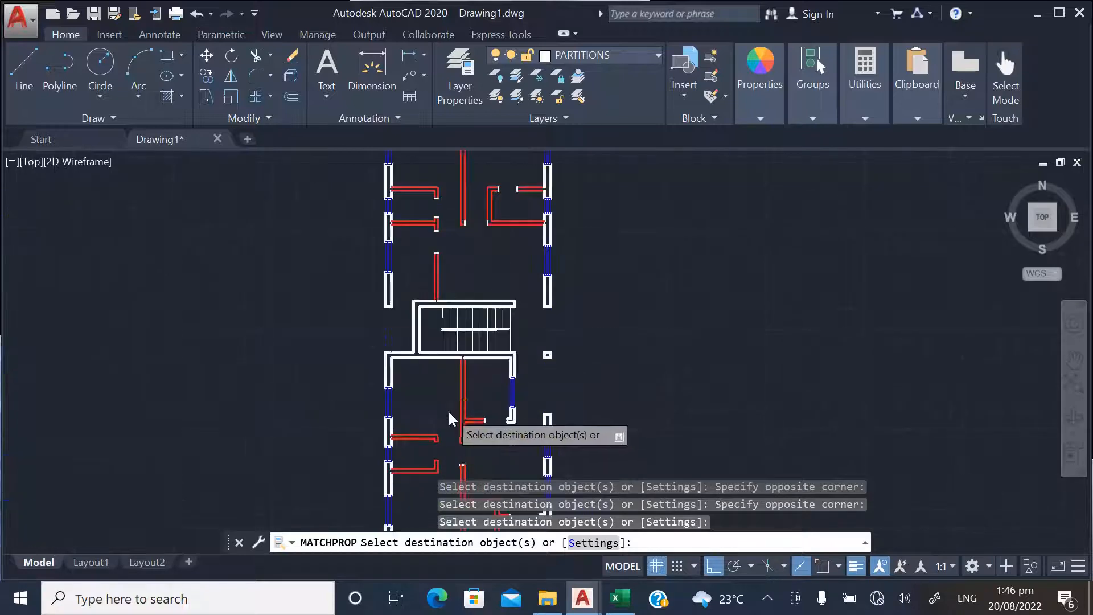
{"action": "middle_click_drag", "start_coordinate": [451, 419], "coordinate": [455, 392]}
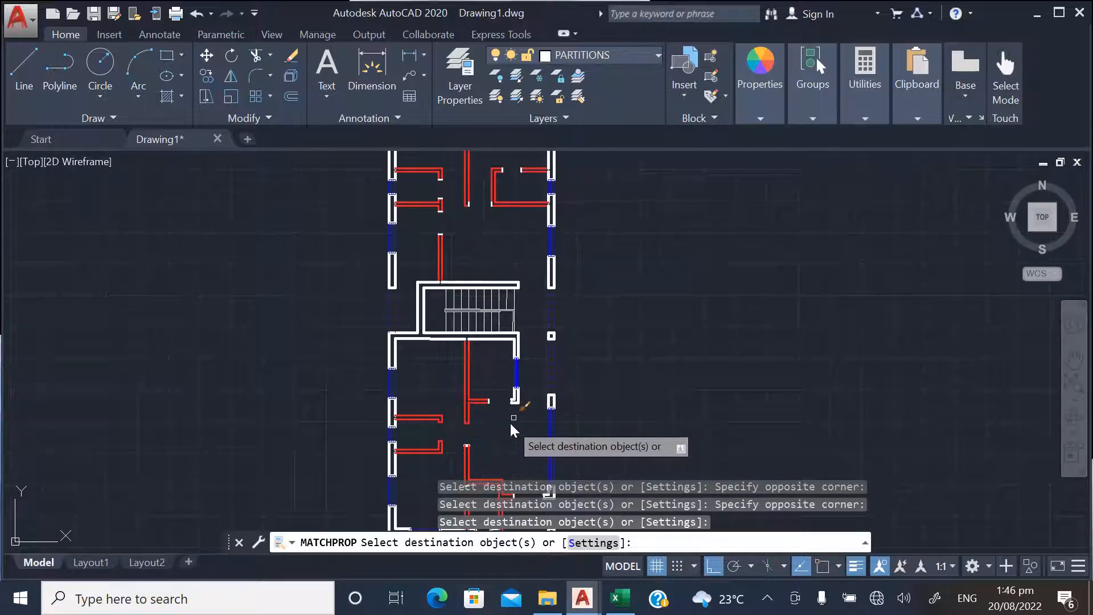
{"action": "scroll", "coordinate": [525, 391], "scroll_direction": "up", "scroll_amount": 2}
{"action": "scroll", "coordinate": [523, 395], "scroll_direction": "up", "scroll_amount": 3}
{"action": "left_click", "coordinate": [533, 393]}
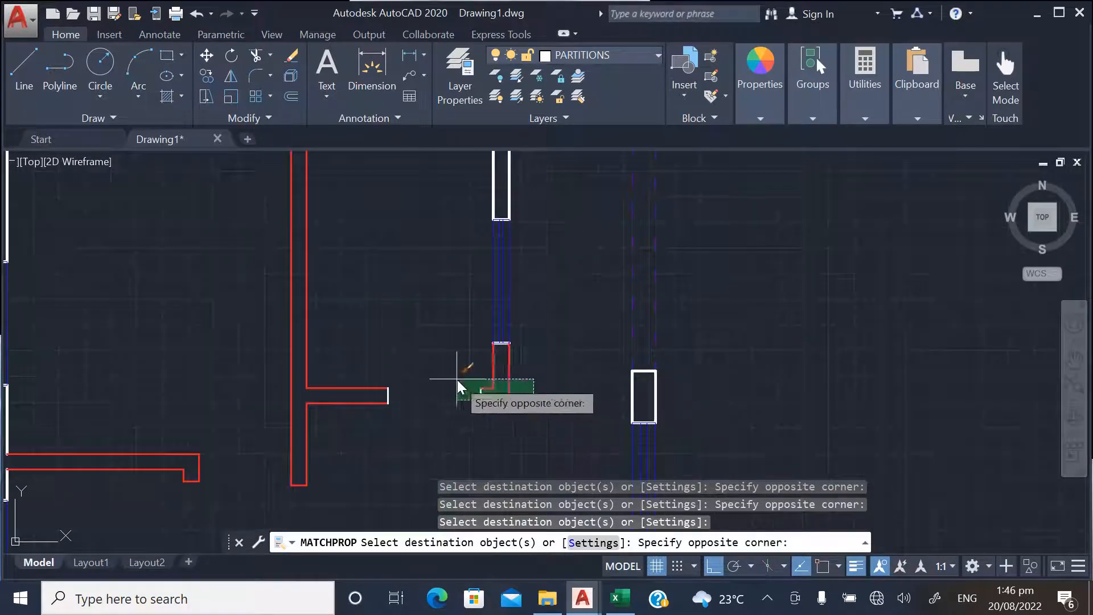
{"action": "left_click", "coordinate": [456, 381]}
Match the sample line's properties onto the wall segment between the staircase corner and that window, and onto the L-shaped piece's foot
{"action": "scroll", "coordinate": [459, 436], "scroll_direction": "down", "scroll_amount": 3}
{"action": "scroll", "coordinate": [493, 277], "scroll_direction": "up", "scroll_amount": 4}
{"action": "left_click", "coordinate": [531, 271]}
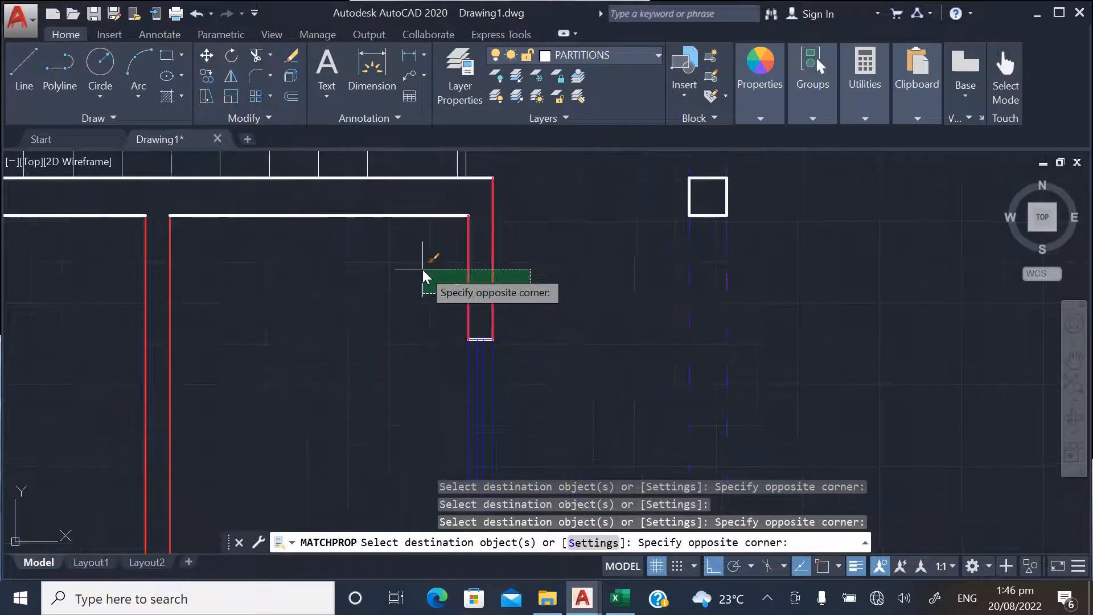
{"action": "left_click", "coordinate": [424, 277]}
{"action": "scroll", "coordinate": [492, 340], "scroll_direction": "down", "scroll_amount": 3}
{"action": "scroll", "coordinate": [485, 325], "scroll_direction": "up", "scroll_amount": 3}
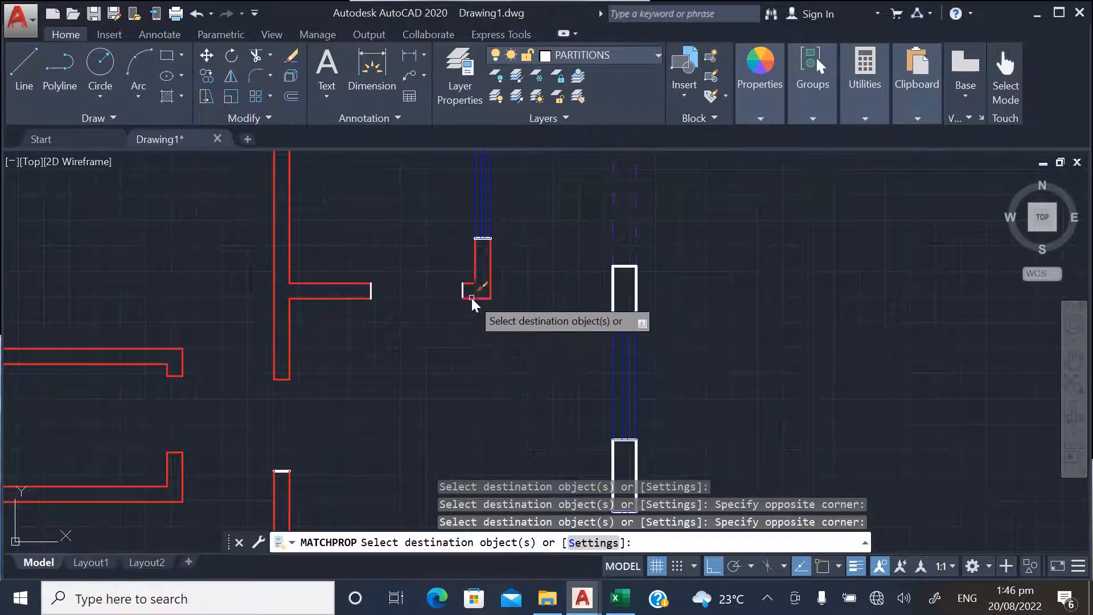
{"action": "left_click", "coordinate": [491, 349]}
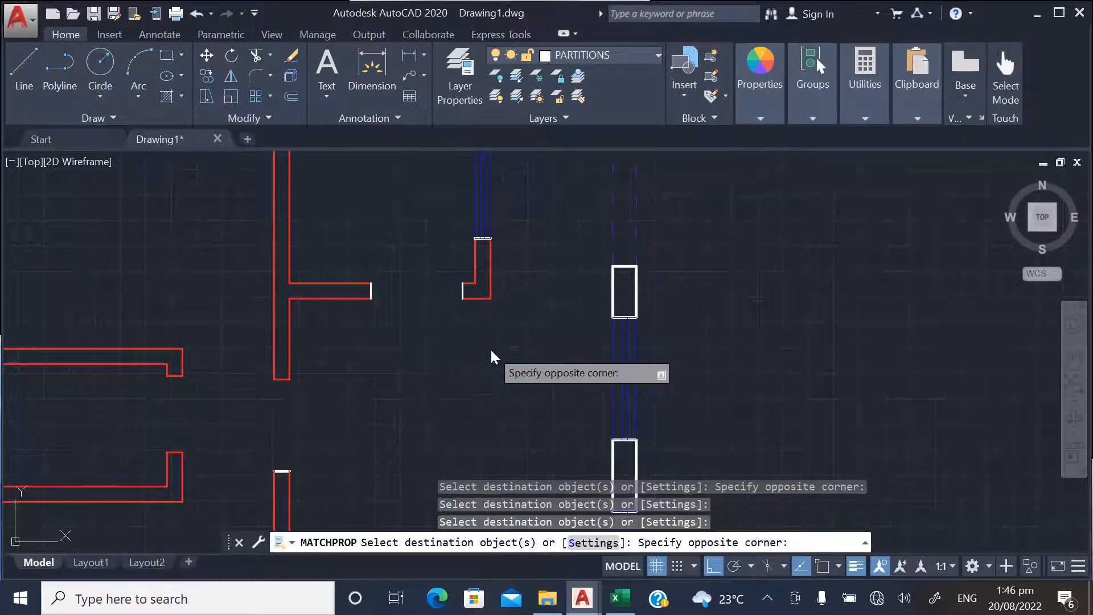
{"action": "left_click", "coordinate": [452, 282]}
Examine the plan above and below the staircase for partition lines that have not been matched
{"action": "scroll", "coordinate": [481, 205], "scroll_direction": "down", "scroll_amount": 3}
{"action": "scroll", "coordinate": [466, 258], "scroll_direction": "up", "scroll_amount": 3}
{"action": "scroll", "coordinate": [467, 289], "scroll_direction": "down", "scroll_amount": 5}
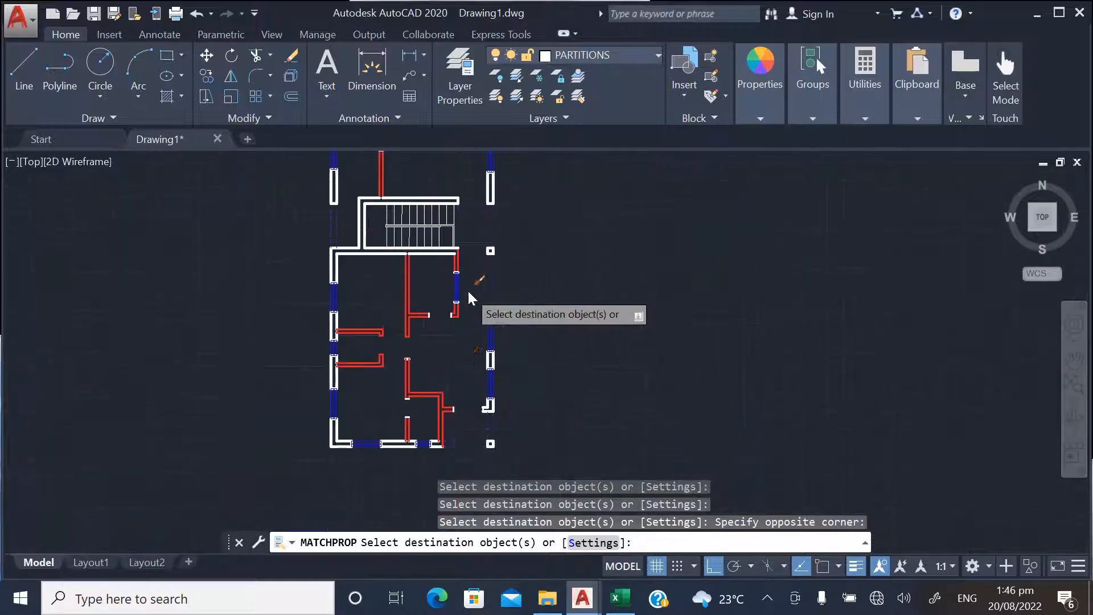
{"action": "scroll", "coordinate": [424, 434], "scroll_direction": "down", "scroll_amount": 3}
{"action": "scroll", "coordinate": [431, 271], "scroll_direction": "up", "scroll_amount": 3}
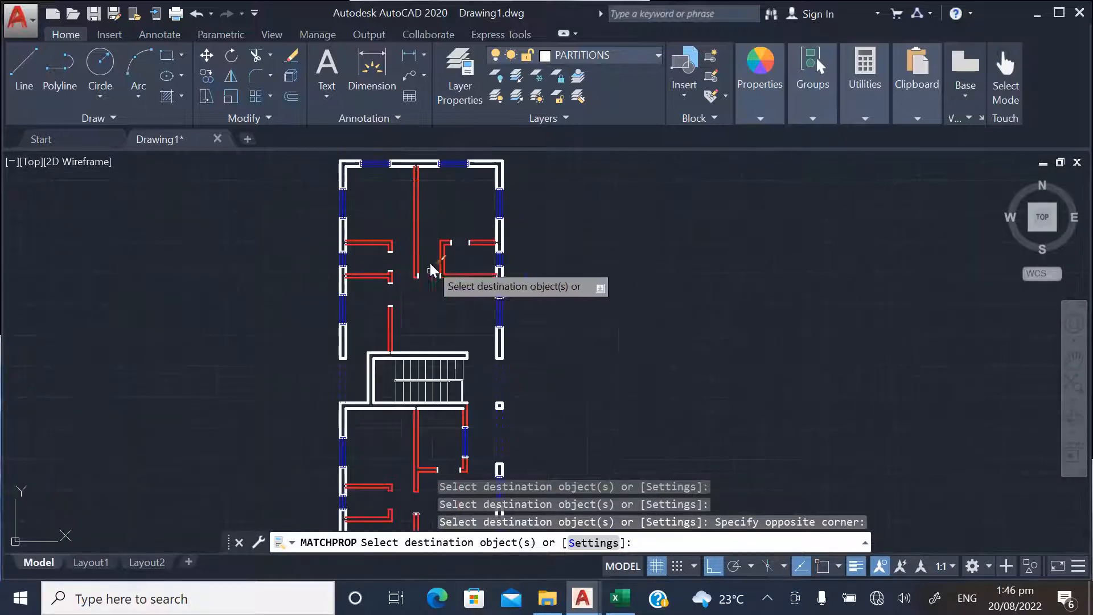
{"action": "scroll", "coordinate": [469, 397], "scroll_direction": "down", "scroll_amount": 2}
{"action": "scroll", "coordinate": [456, 358], "scroll_direction": "up", "scroll_amount": 4}
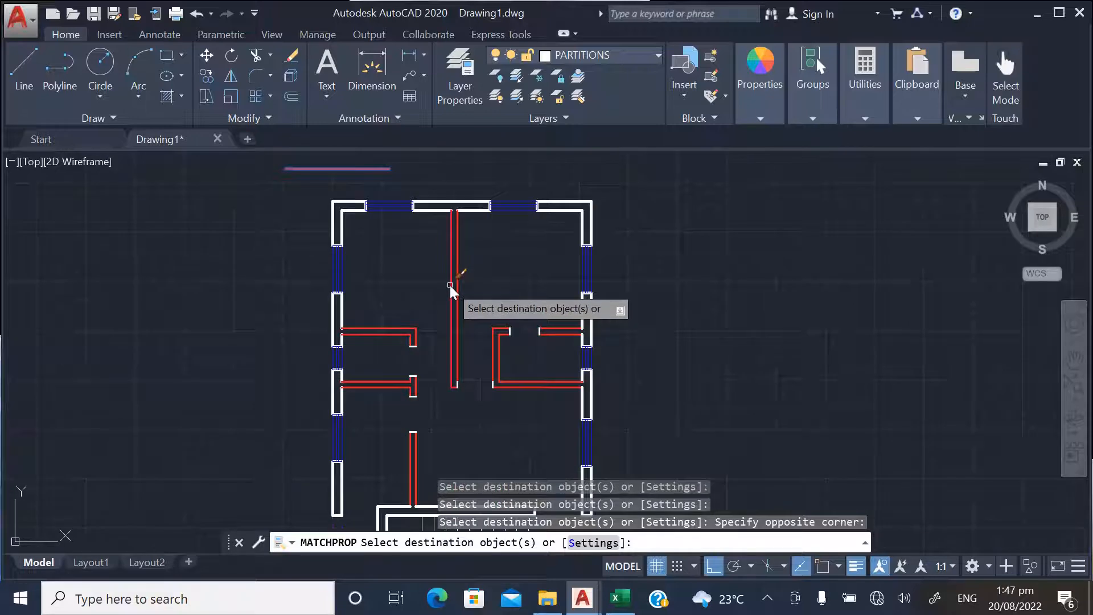
{"action": "scroll", "coordinate": [453, 287], "scroll_direction": "down", "scroll_amount": 3}
{"action": "scroll", "coordinate": [461, 285], "scroll_direction": "up", "scroll_amount": 3}
{"action": "scroll", "coordinate": [456, 280], "scroll_direction": "down", "scroll_amount": 3}
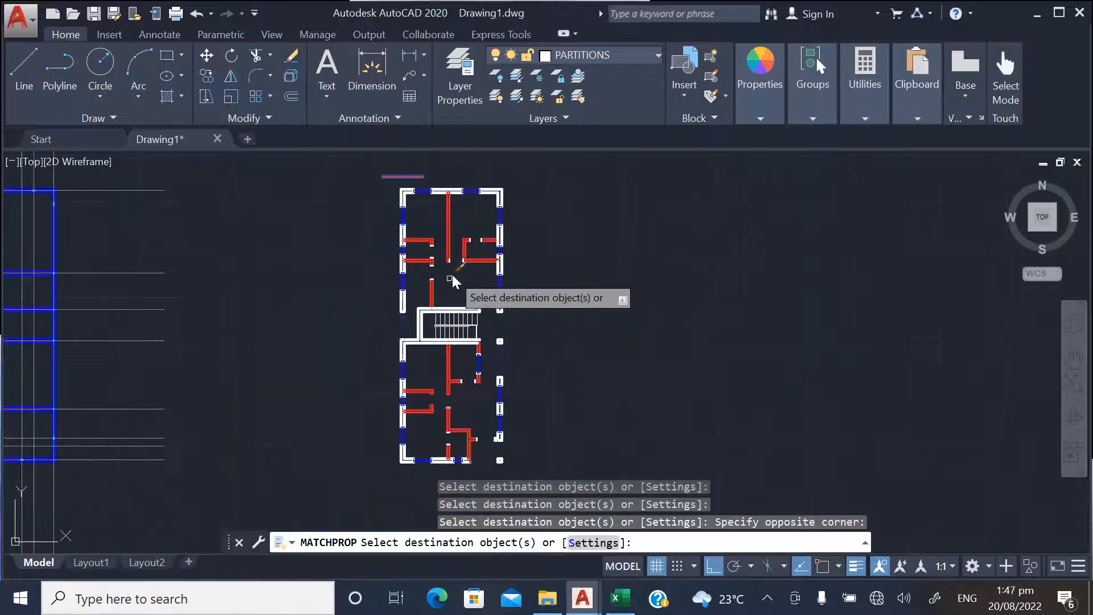
{"action": "scroll", "coordinate": [449, 212], "scroll_direction": "up", "scroll_amount": 2}
{"action": "scroll", "coordinate": [438, 217], "scroll_direction": "down", "scroll_amount": 2}
{"action": "scroll", "coordinate": [461, 216], "scroll_direction": "up", "scroll_amount": 4}
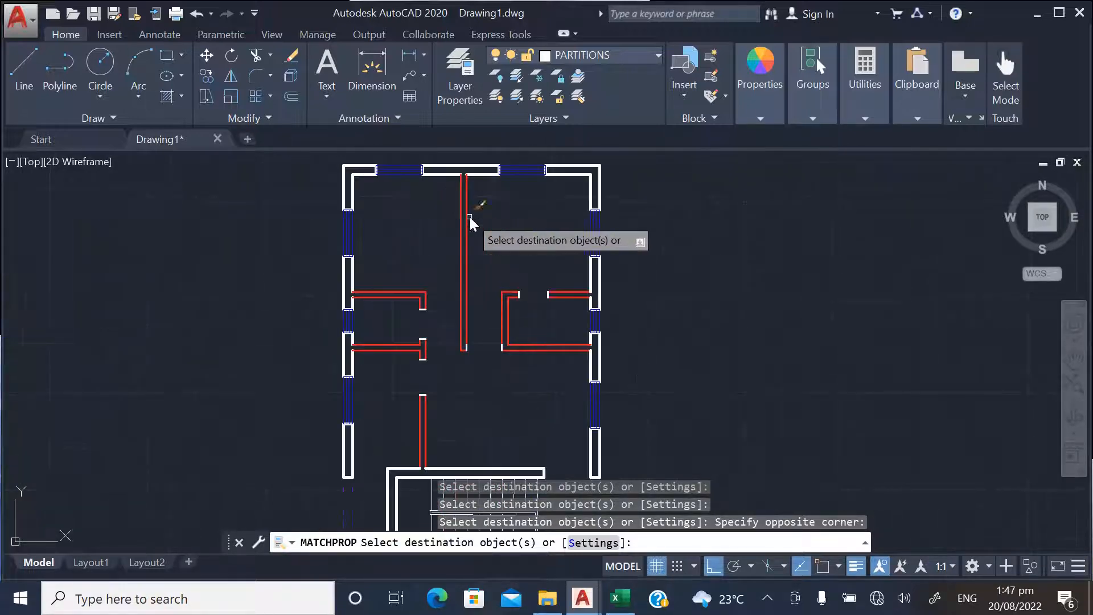
Turn off the lineweight display and look over the whole plan with thin lines
{"action": "left_click", "coordinate": [859, 565]}
{"action": "scroll", "coordinate": [449, 279], "scroll_direction": "down", "scroll_amount": 5}
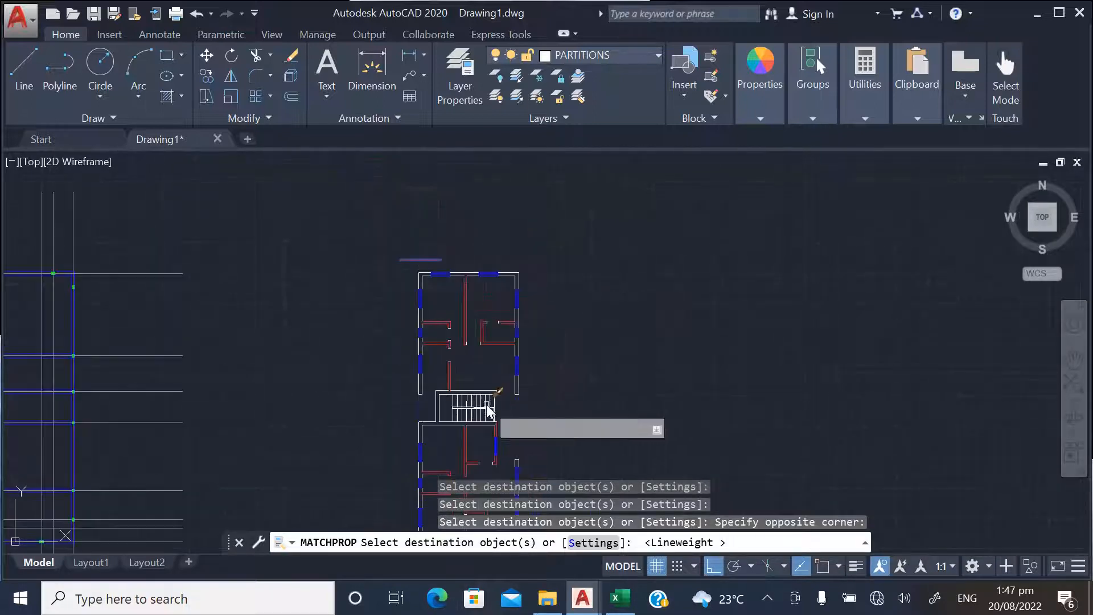
{"action": "scroll", "coordinate": [459, 273], "scroll_direction": "down", "scroll_amount": 2}
{"action": "scroll", "coordinate": [476, 415], "scroll_direction": "up", "scroll_amount": 4}
{"action": "scroll", "coordinate": [468, 345], "scroll_direction": "down", "scroll_amount": 2}
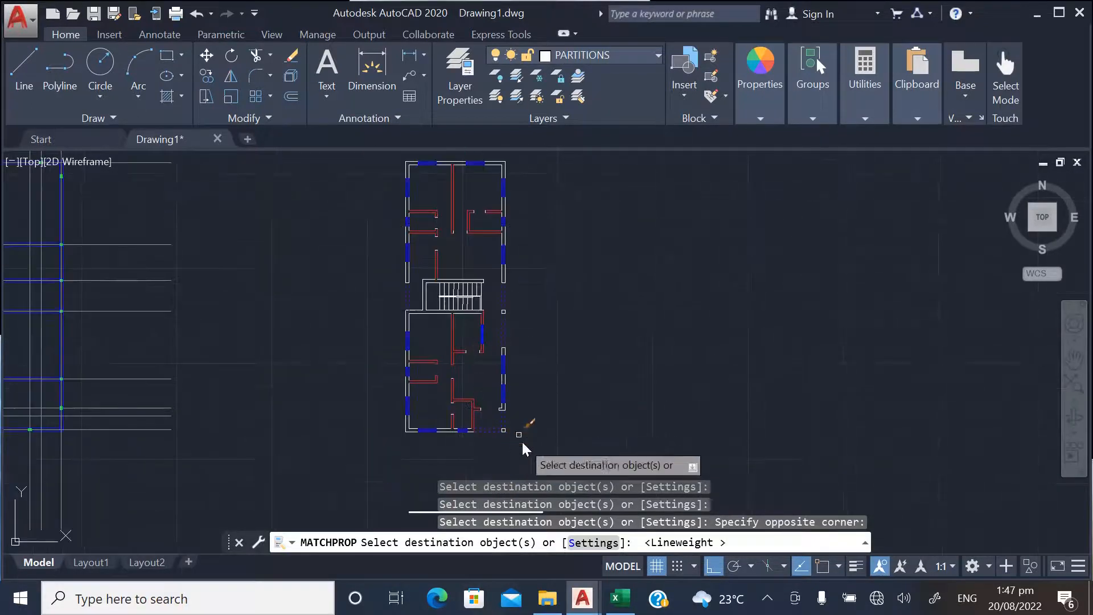
{"action": "scroll", "coordinate": [446, 396], "scroll_direction": "down", "scroll_amount": 2}
{"action": "scroll", "coordinate": [430, 227], "scroll_direction": "up", "scroll_amount": 4}
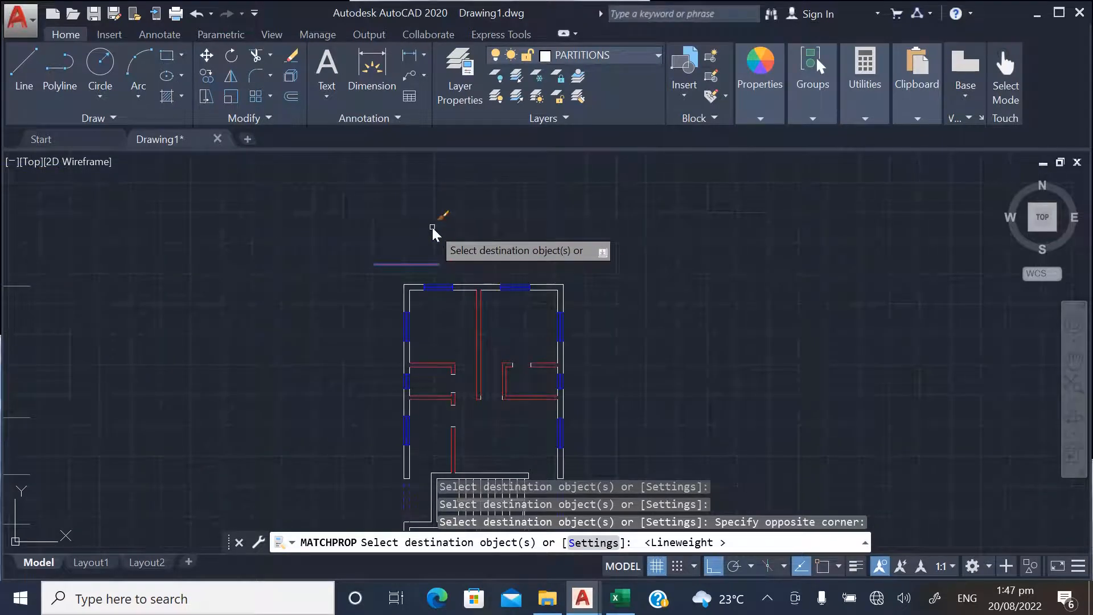
End the property matching and erase the sample line above the plan
{"action": "key", "text": "Escape"}
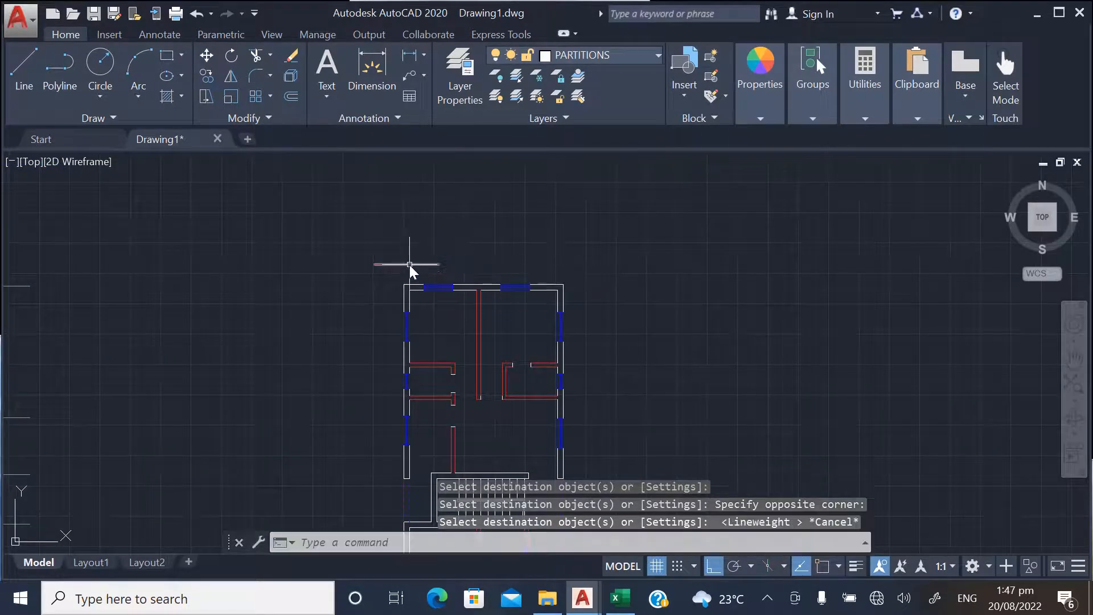
{"action": "left_click", "coordinate": [410, 265]}
{"action": "key", "text": "Delete"}
{"action": "scroll", "coordinate": [487, 333], "scroll_direction": "down", "scroll_amount": 3}
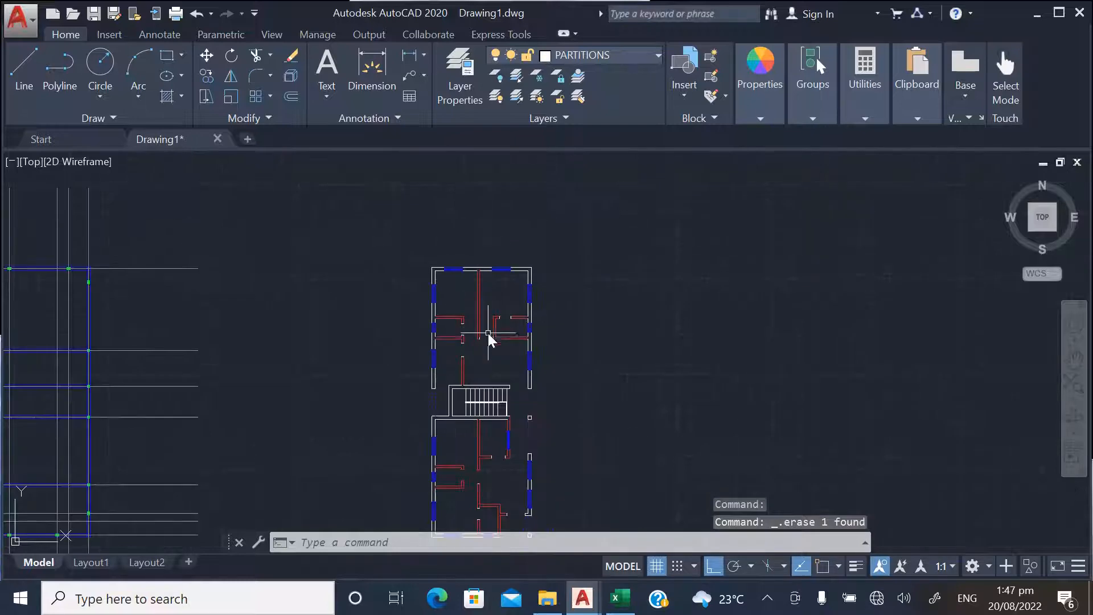
Select the upper central partition and extend the selection to all similar objects with Select Similar
{"action": "scroll", "coordinate": [488, 308], "scroll_direction": "up", "scroll_amount": 5}
{"action": "left_click", "coordinate": [482, 267]}
{"action": "left_click", "coordinate": [402, 252]}
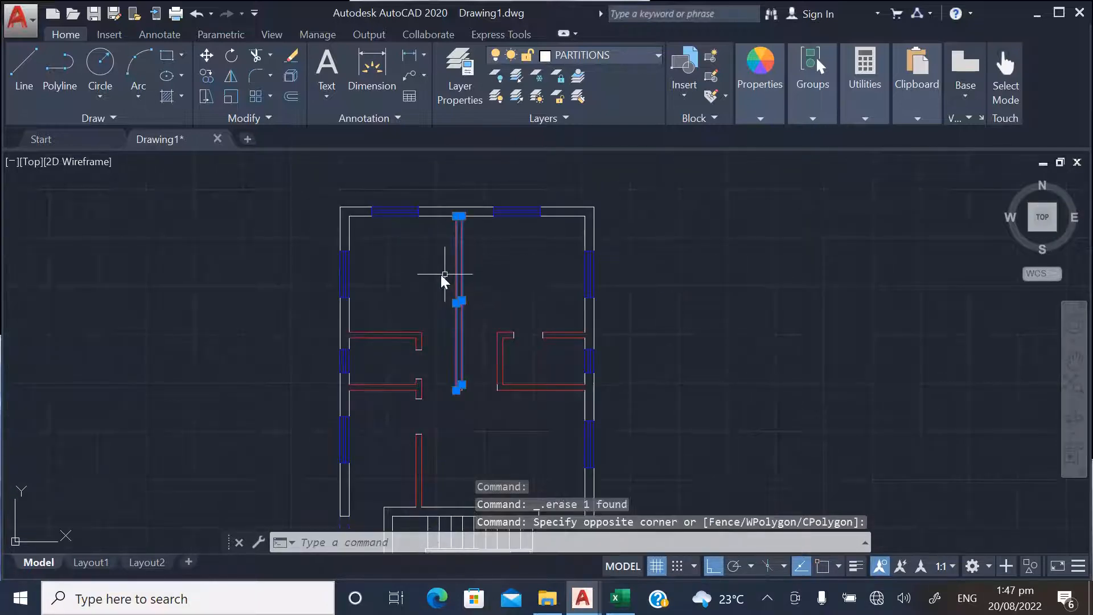
{"action": "right_click", "coordinate": [446, 274]}
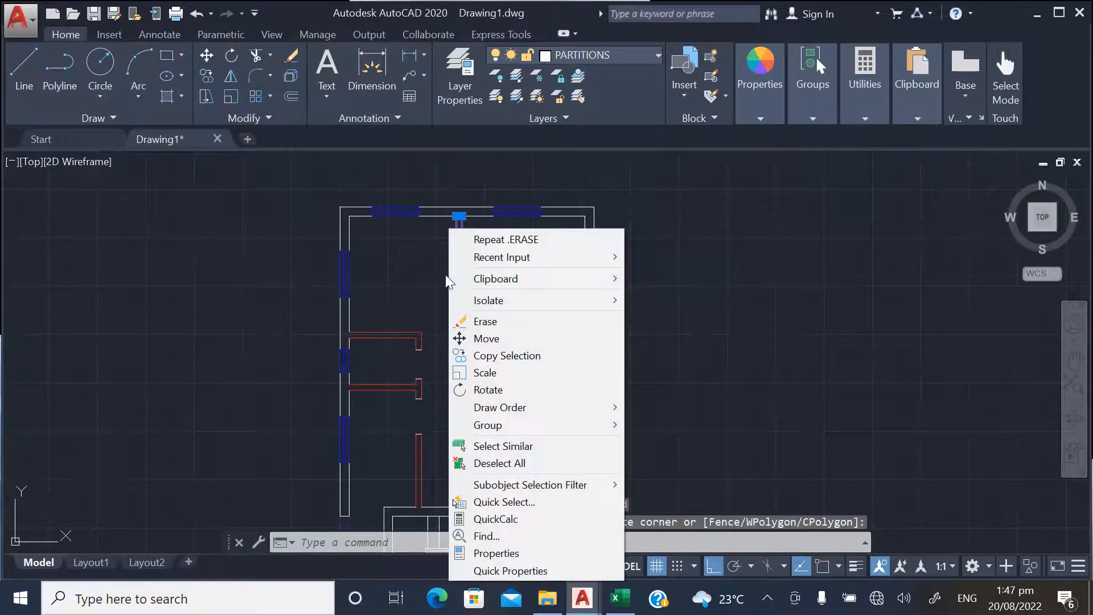
{"action": "left_click", "coordinate": [503, 447]}
{"action": "scroll", "coordinate": [440, 290], "scroll_direction": "up", "scroll_amount": 3}
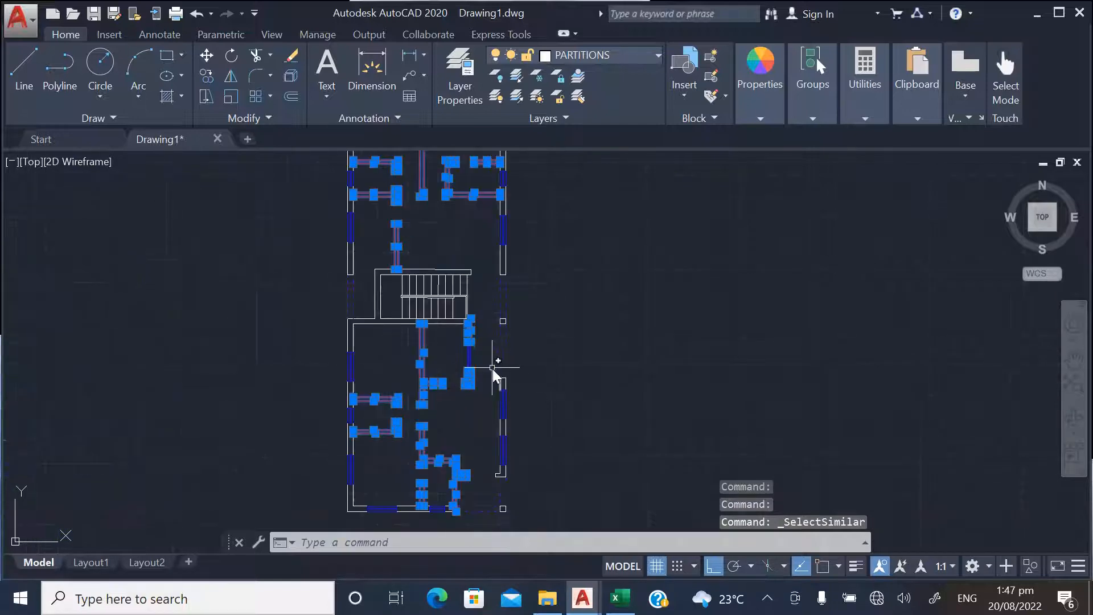
{"action": "scroll", "coordinate": [429, 466], "scroll_direction": "up", "scroll_amount": 4}
{"action": "scroll", "coordinate": [466, 462], "scroll_direction": "down", "scroll_amount": 6}
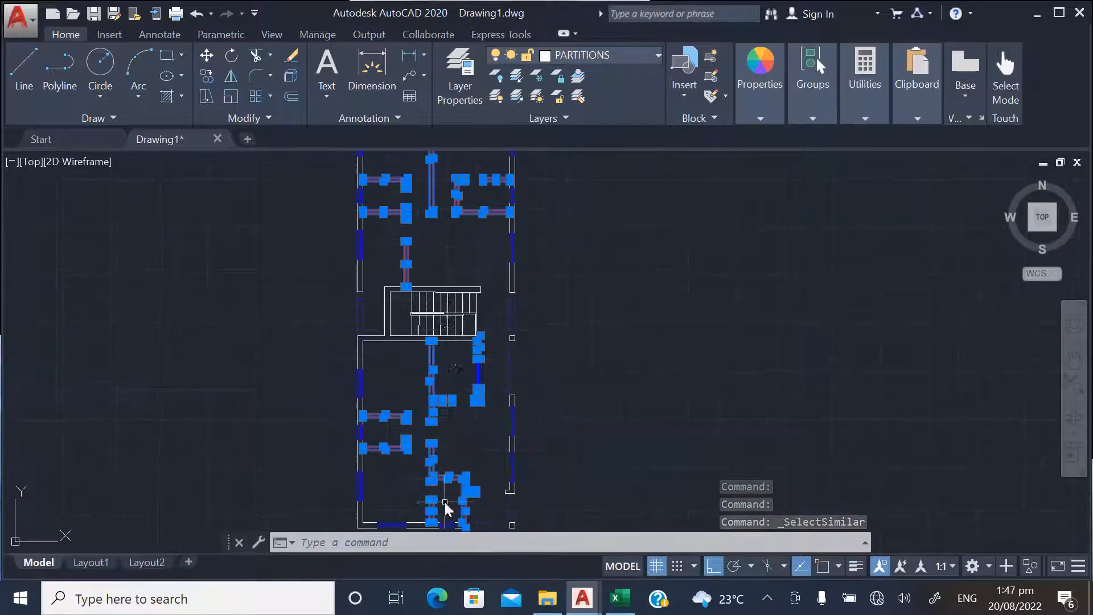
{"action": "scroll", "coordinate": [471, 230], "scroll_direction": "down", "scroll_amount": 2}
Try to copy the selected partitions from the plan's upper-right outer corner, turning object snap on and ortho off
{"action": "right_click", "coordinate": [470, 219]}
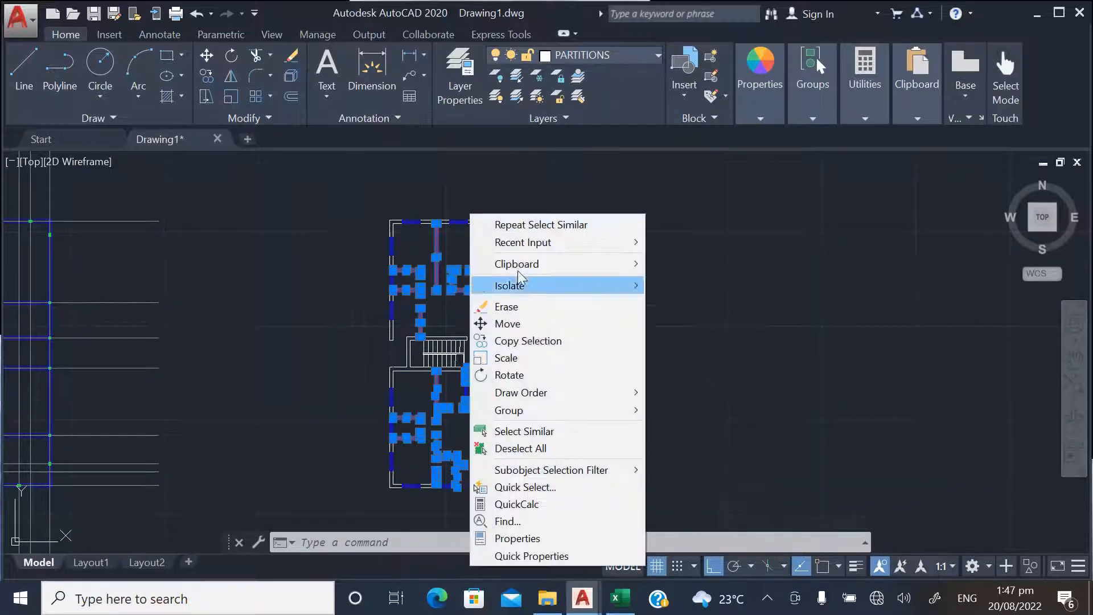
{"action": "left_click", "coordinate": [517, 341]}
{"action": "scroll", "coordinate": [512, 216], "scroll_direction": "up", "scroll_amount": 3}
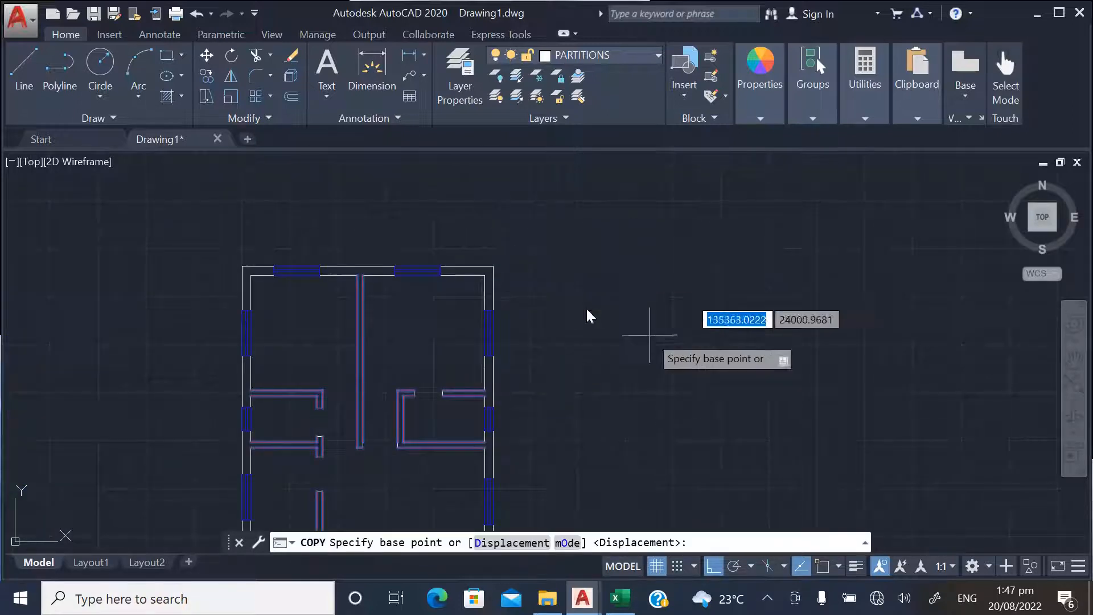
{"action": "left_click", "coordinate": [822, 566]}
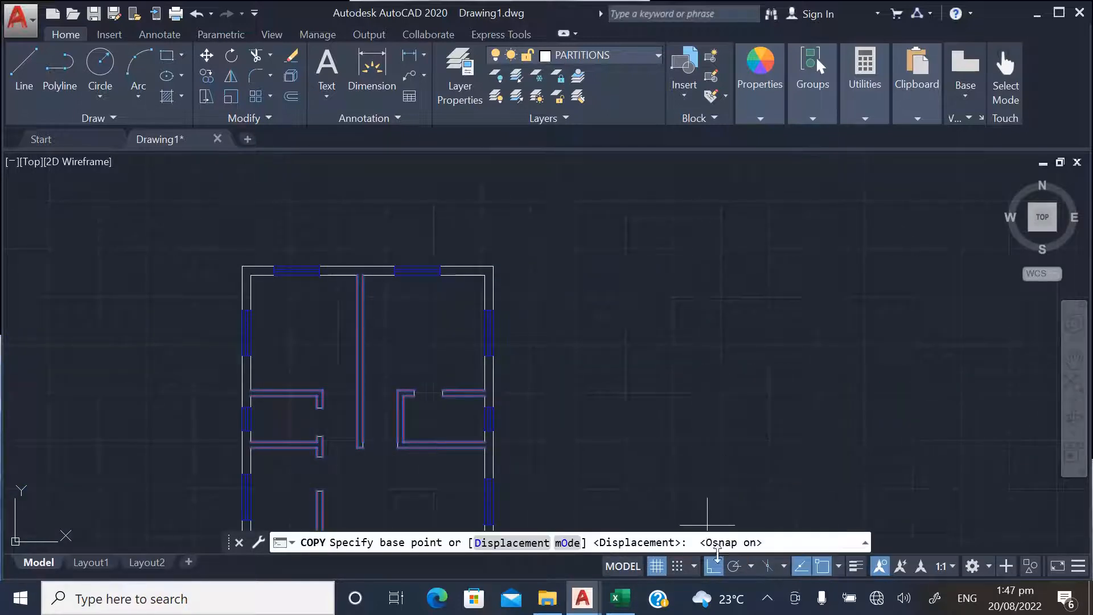
{"action": "left_click", "coordinate": [714, 566]}
{"action": "left_click", "coordinate": [494, 267]}
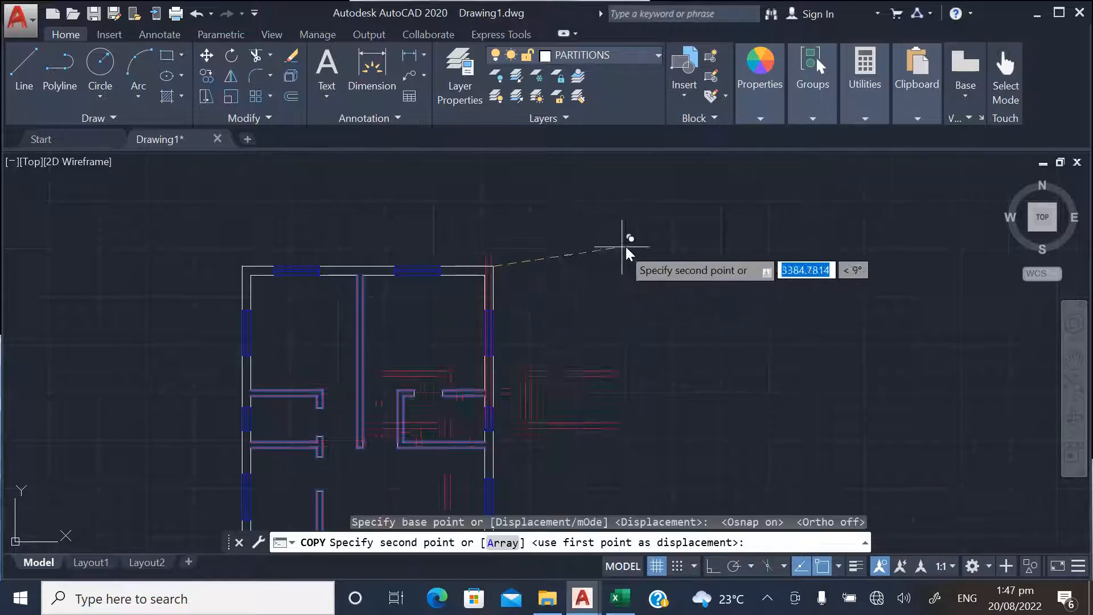
{"action": "scroll", "coordinate": [686, 236], "scroll_direction": "down", "scroll_amount": 8}
{"action": "scroll", "coordinate": [677, 245], "scroll_direction": "down", "scroll_amount": 2}
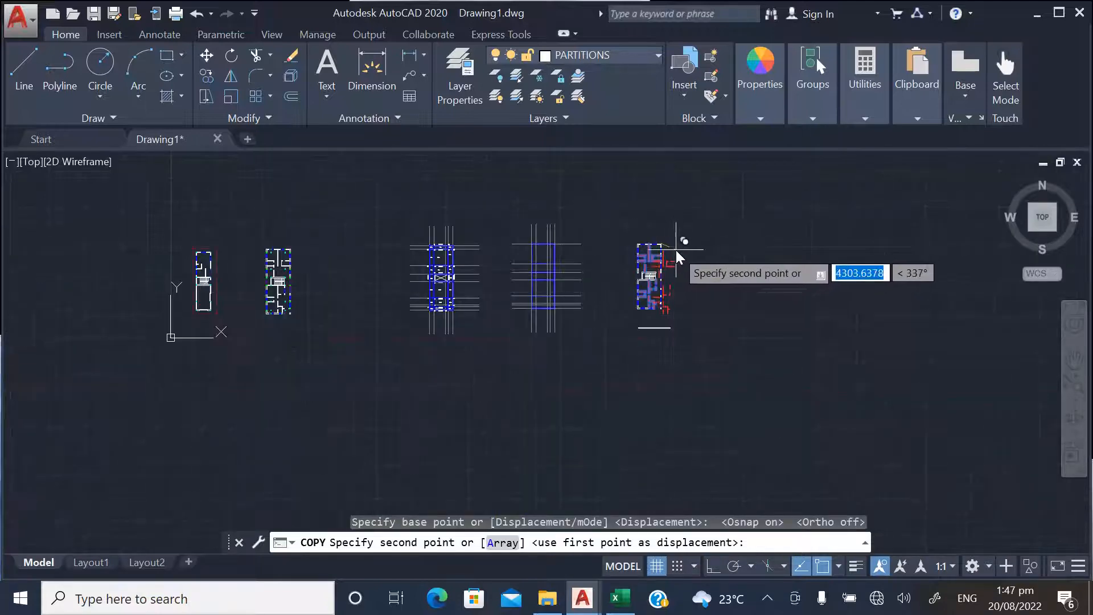
{"action": "key", "text": "Escape"}
Copy the whole labelled grid layout of beams, columns and panels to the empty space beyond the red-partition floor plan
{"action": "scroll", "coordinate": [445, 247], "scroll_direction": "up", "scroll_amount": 4}
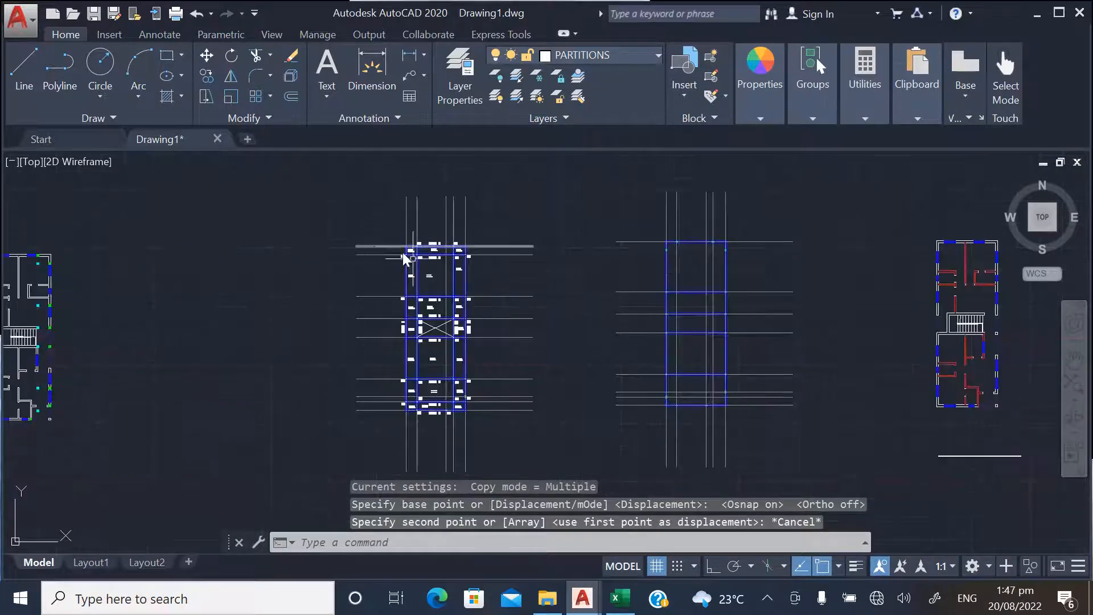
{"action": "scroll", "coordinate": [312, 251], "scroll_direction": "down", "scroll_amount": 2}
{"action": "left_click", "coordinate": [213, 77]}
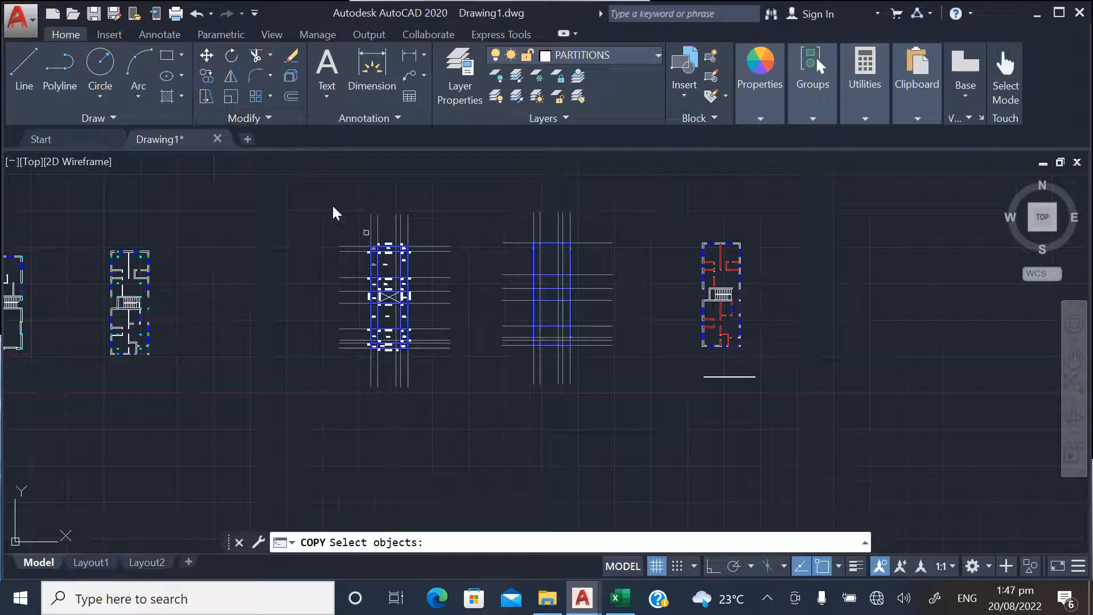
{"action": "left_click", "coordinate": [309, 193]}
{"action": "left_click", "coordinate": [480, 406]}
{"action": "key", "text": "Return"}
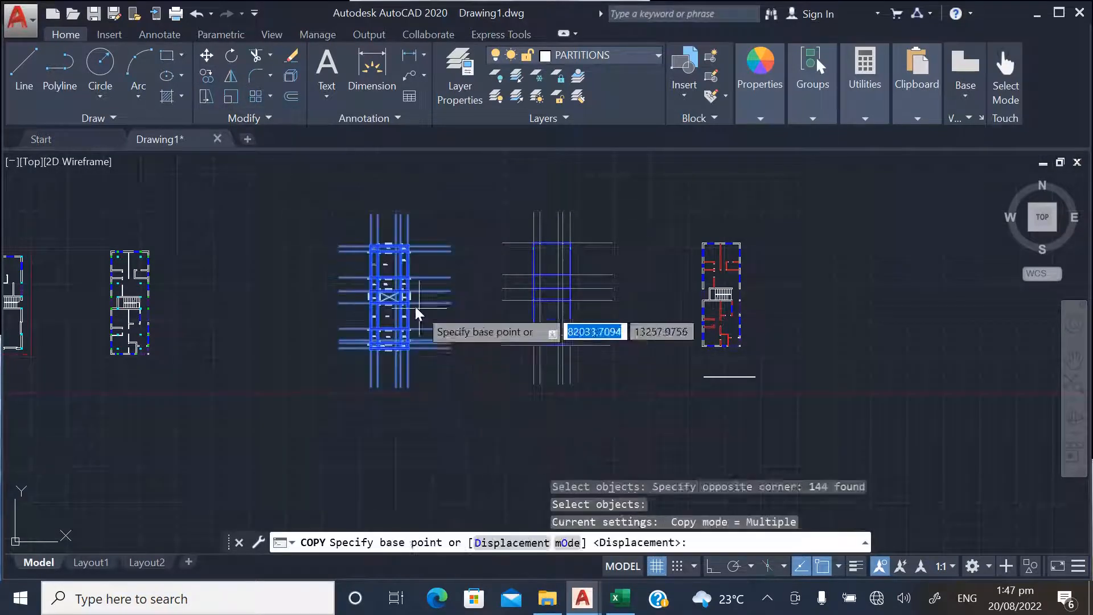
{"action": "left_click", "coordinate": [401, 296]}
{"action": "scroll", "coordinate": [183, 320], "scroll_direction": "down", "scroll_amount": 4}
{"action": "scroll", "coordinate": [498, 326], "scroll_direction": "up", "scroll_amount": 4}
{"action": "left_click", "coordinate": [448, 290]}
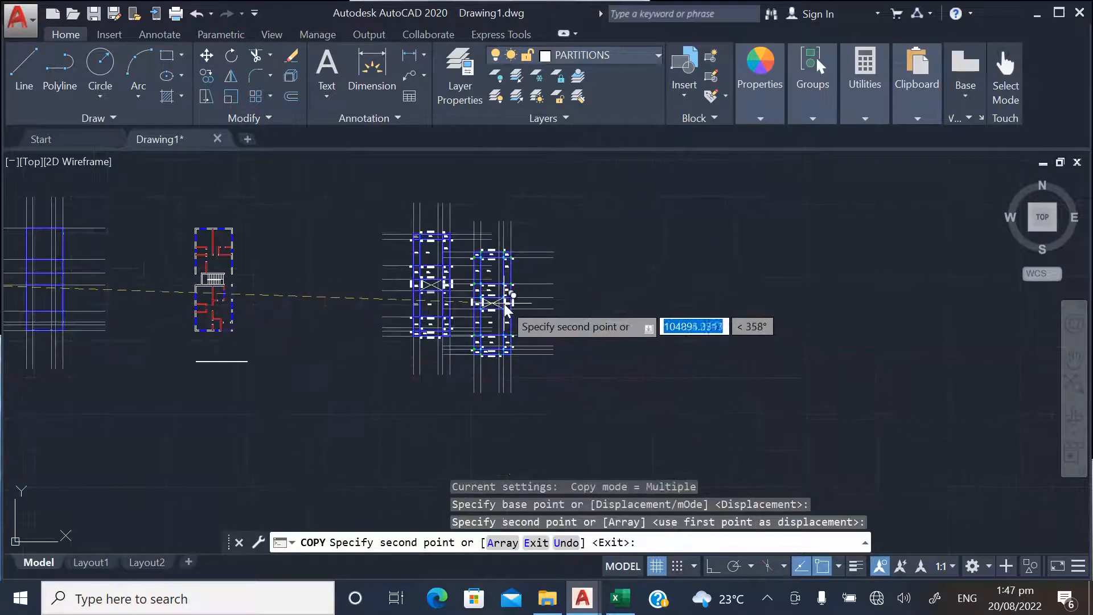
{"action": "key", "text": "Escape"}
Select the floor plan's upper central partition and extend the selection to all partitions with Select Similar
{"action": "scroll", "coordinate": [219, 248], "scroll_direction": "up", "scroll_amount": 5}
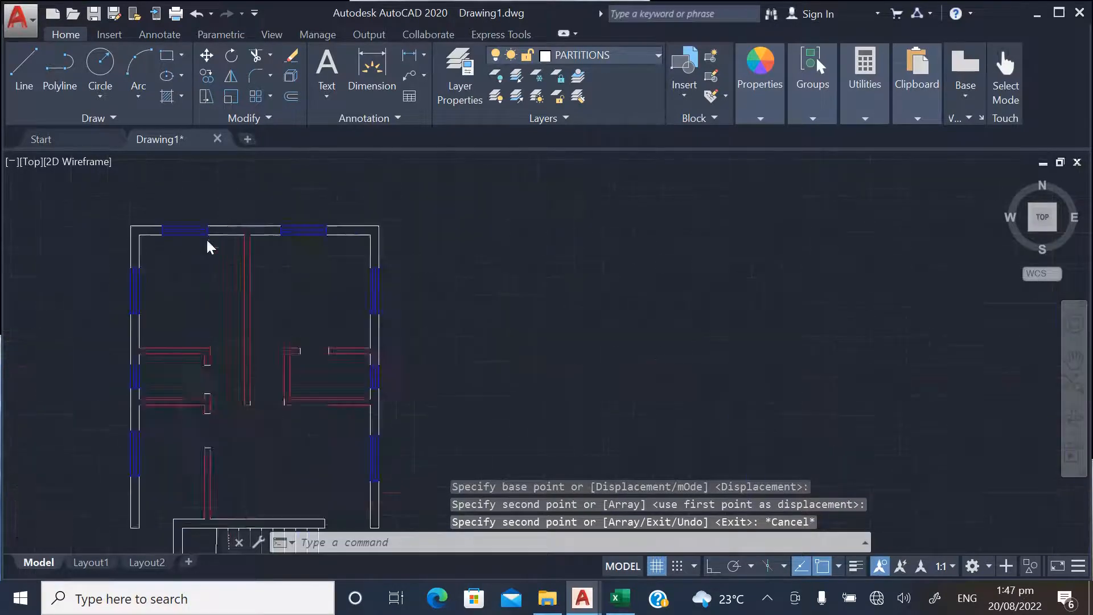
{"action": "left_click", "coordinate": [309, 307]}
{"action": "left_click", "coordinate": [219, 293]}
{"action": "right_click", "coordinate": [275, 316]}
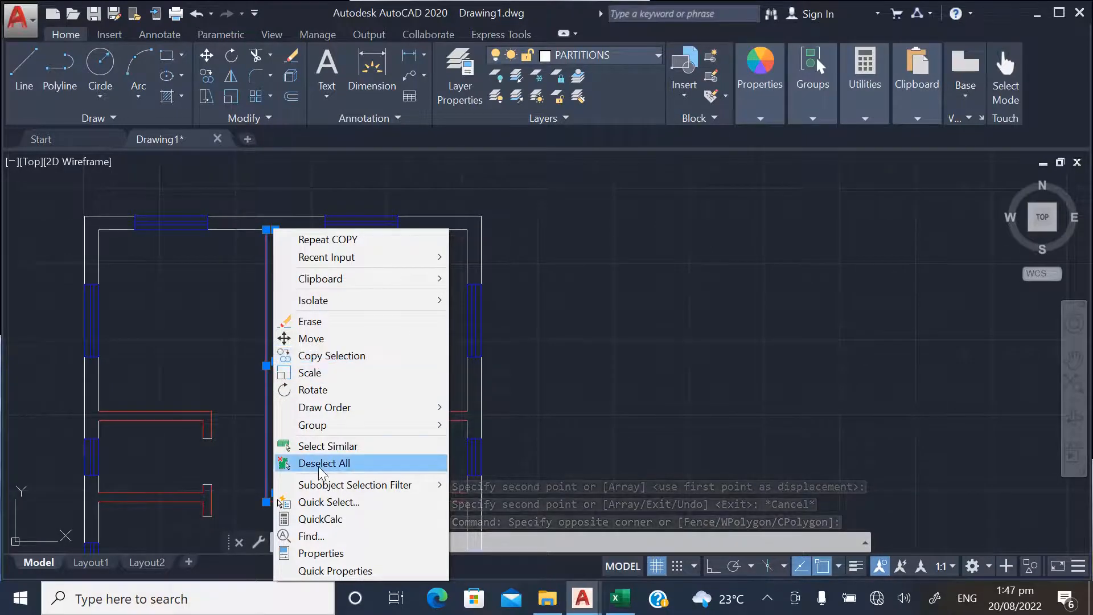
{"action": "left_click", "coordinate": [325, 446]}
Copy the selected partitions from the plan's upper-right outer corner to the matching corner of the new grid layout copy
{"action": "right_click", "coordinate": [293, 307]}
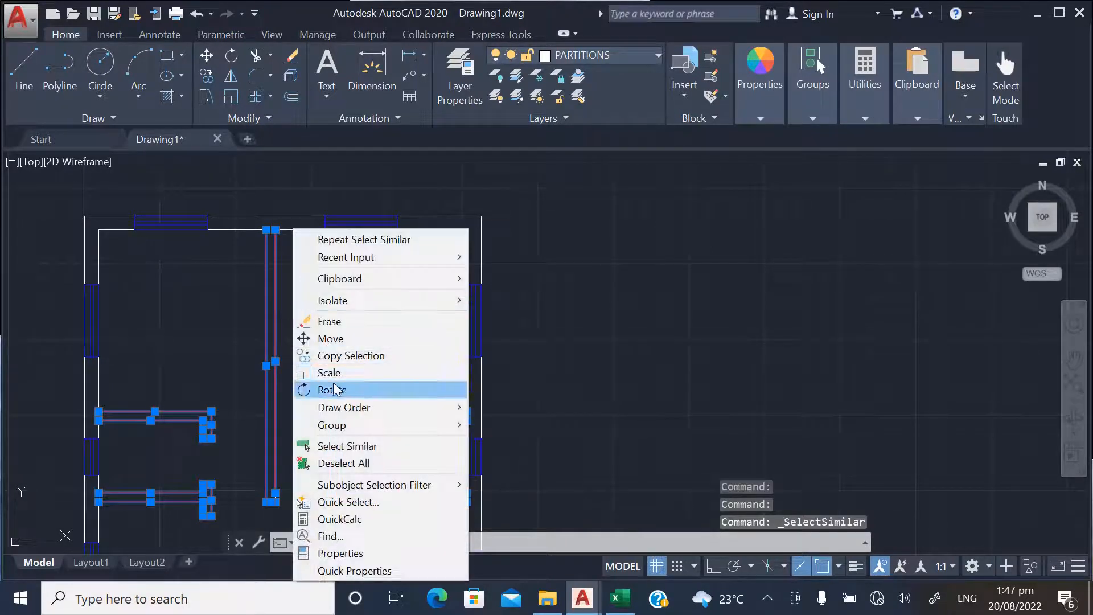
{"action": "left_click", "coordinate": [339, 356]}
{"action": "scroll", "coordinate": [326, 310], "scroll_direction": "down", "scroll_amount": 5}
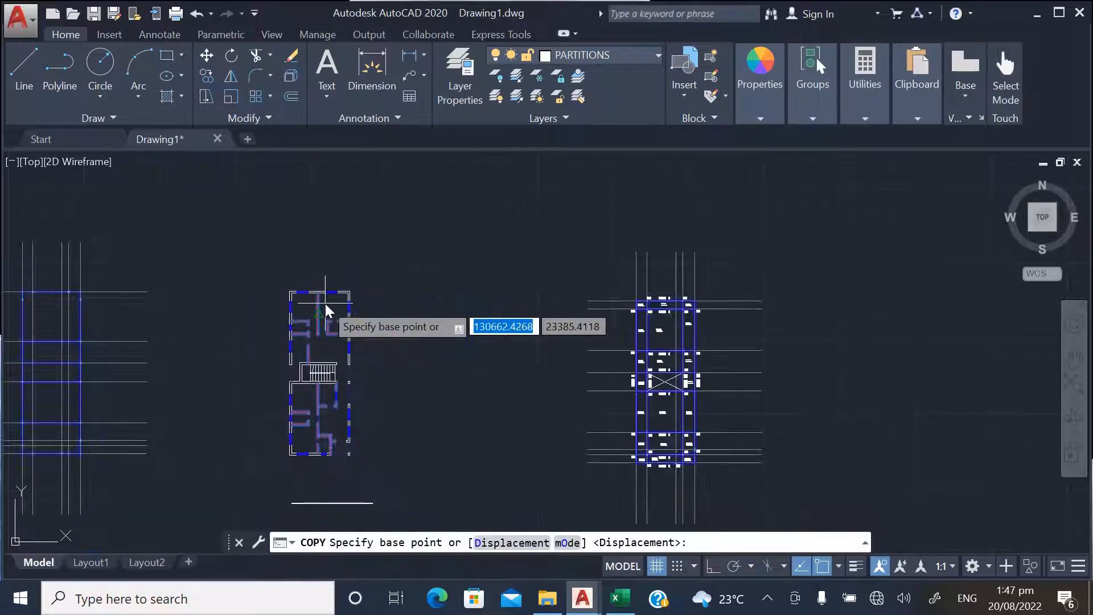
{"action": "scroll", "coordinate": [324, 369], "scroll_direction": "up", "scroll_amount": 5}
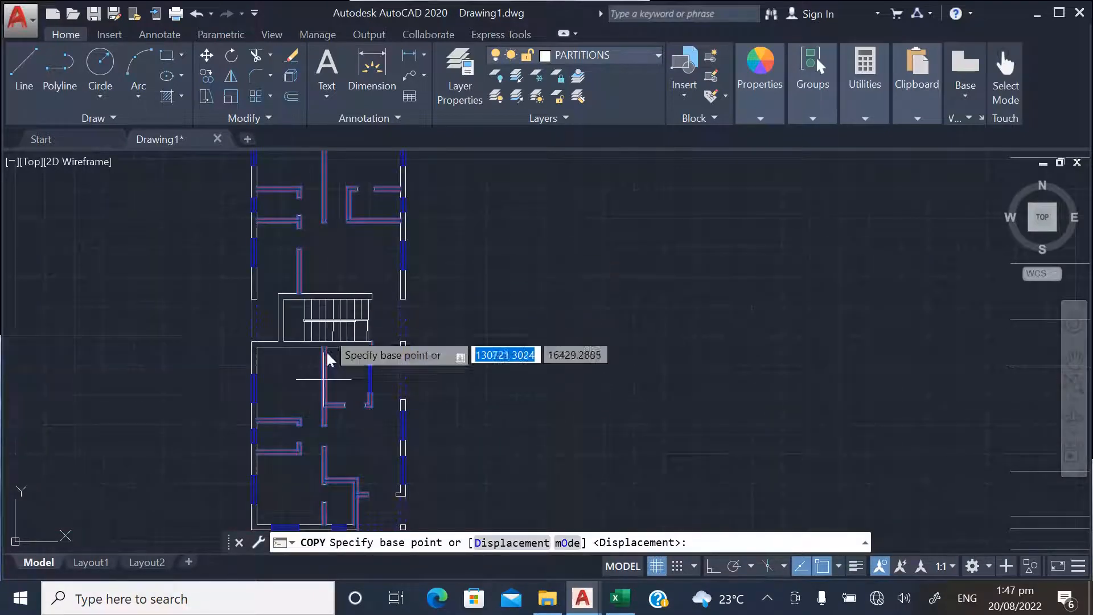
{"action": "scroll", "coordinate": [330, 361], "scroll_direction": "down", "scroll_amount": 3}
{"action": "scroll", "coordinate": [371, 298], "scroll_direction": "up", "scroll_amount": 7}
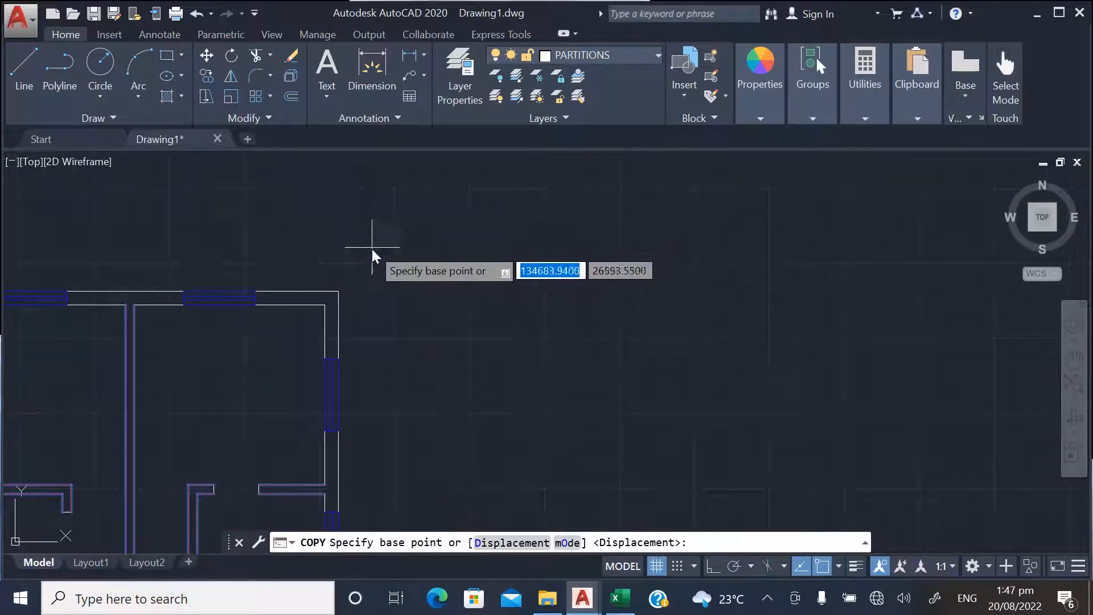
{"action": "left_click", "coordinate": [344, 290]}
{"action": "scroll", "coordinate": [258, 345], "scroll_direction": "down", "scroll_amount": 5}
{"action": "scroll", "coordinate": [471, 352], "scroll_direction": "up", "scroll_amount": 8}
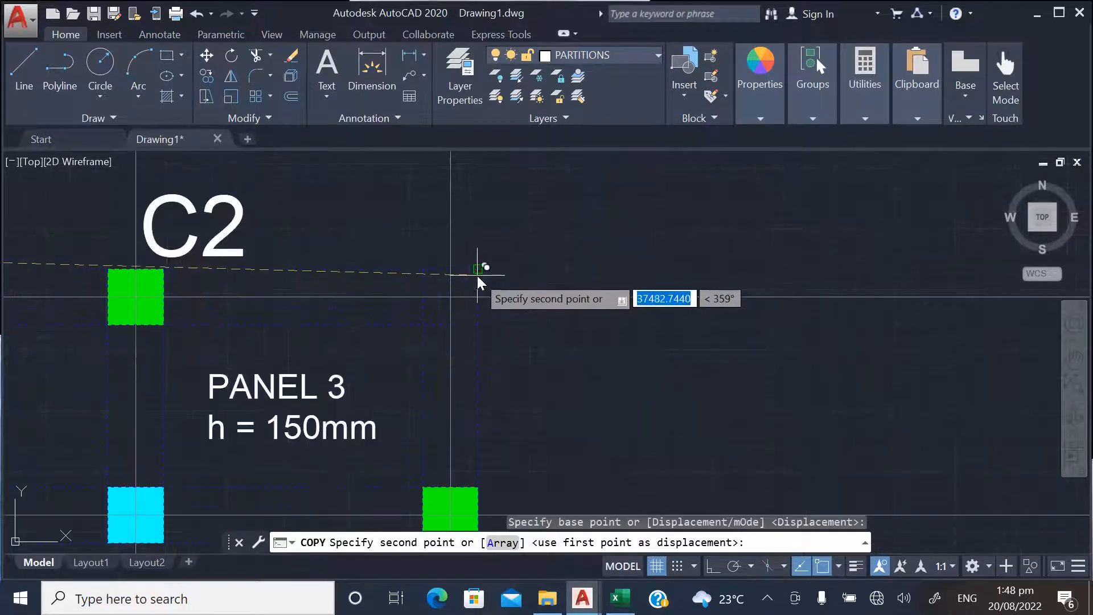
{"action": "left_click", "coordinate": [478, 274]}
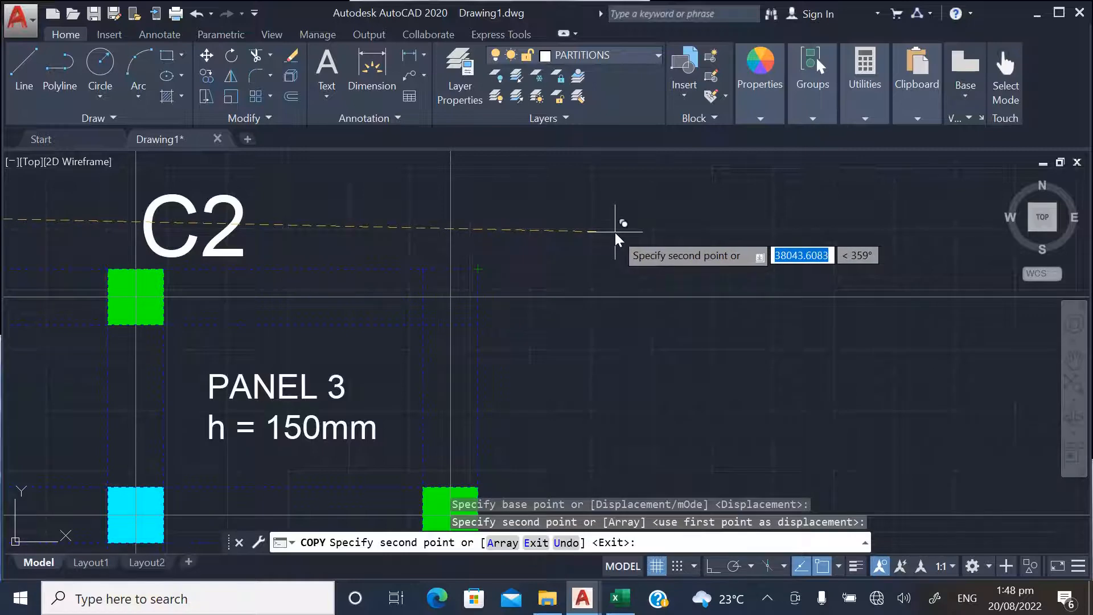
{"action": "scroll", "coordinate": [615, 233], "scroll_direction": "down", "scroll_amount": 5}
{"action": "key", "text": "Escape"}
Turn on the lineweight display to show the copied partitions and beams with thick lines
{"action": "scroll", "coordinate": [593, 228], "scroll_direction": "down", "scroll_amount": 4}
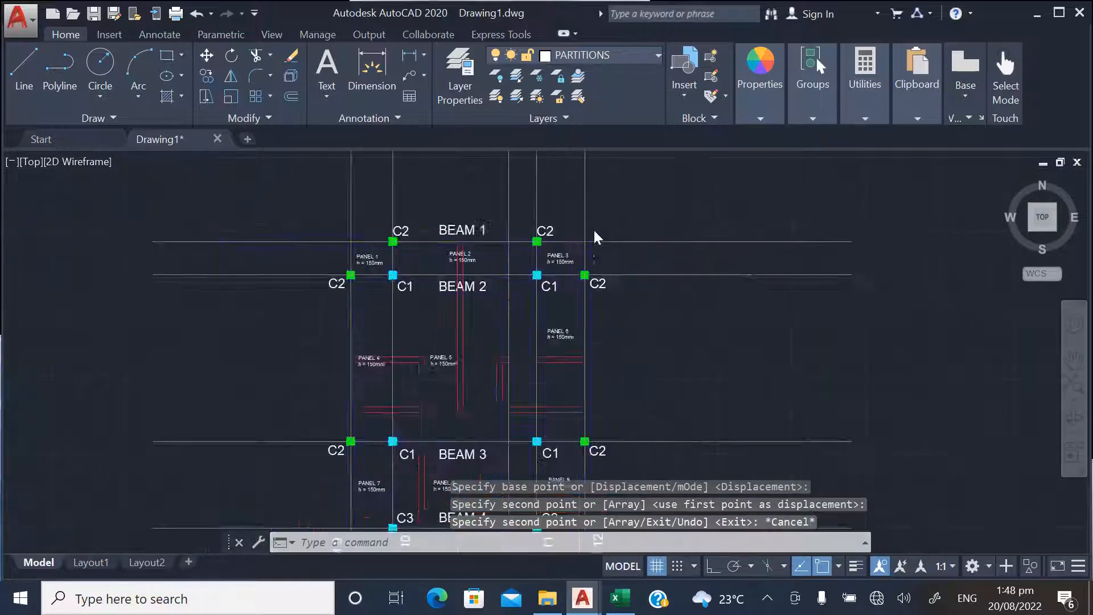
{"action": "scroll", "coordinate": [461, 312], "scroll_direction": "up", "scroll_amount": 4}
{"action": "scroll", "coordinate": [400, 400], "scroll_direction": "down", "scroll_amount": 2}
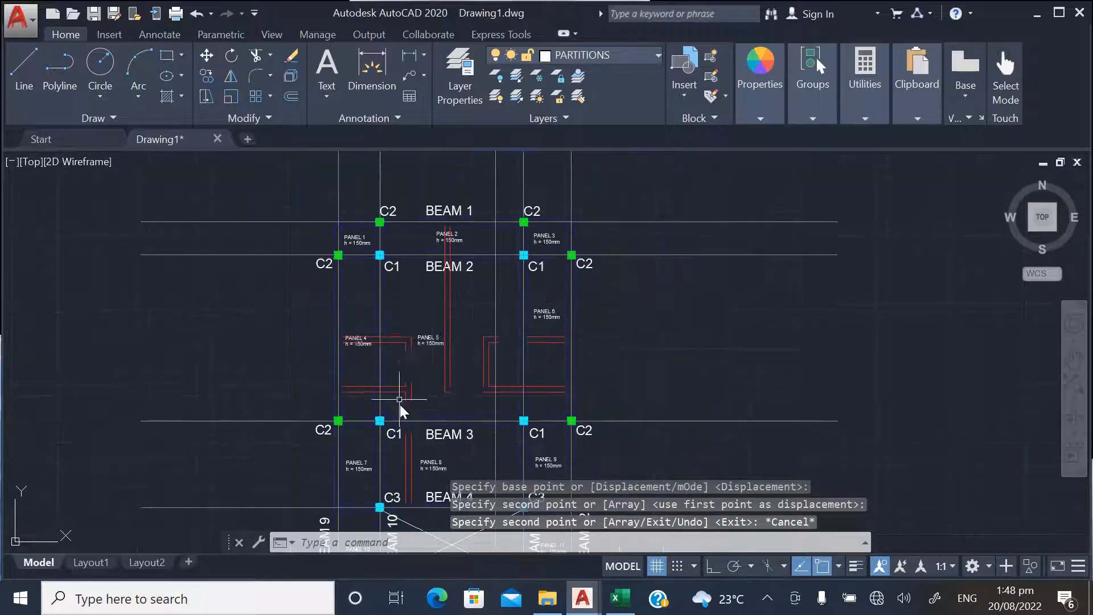
{"action": "scroll", "coordinate": [413, 244], "scroll_direction": "down", "scroll_amount": 2}
{"action": "scroll", "coordinate": [434, 360], "scroll_direction": "up", "scroll_amount": 4}
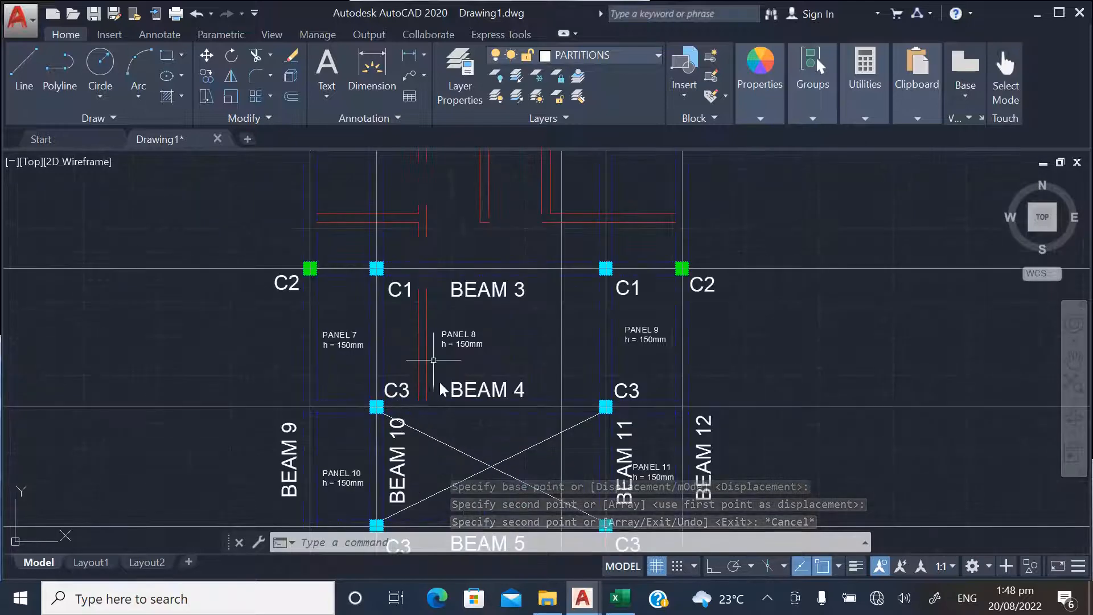
{"action": "left_click", "coordinate": [856, 567]}
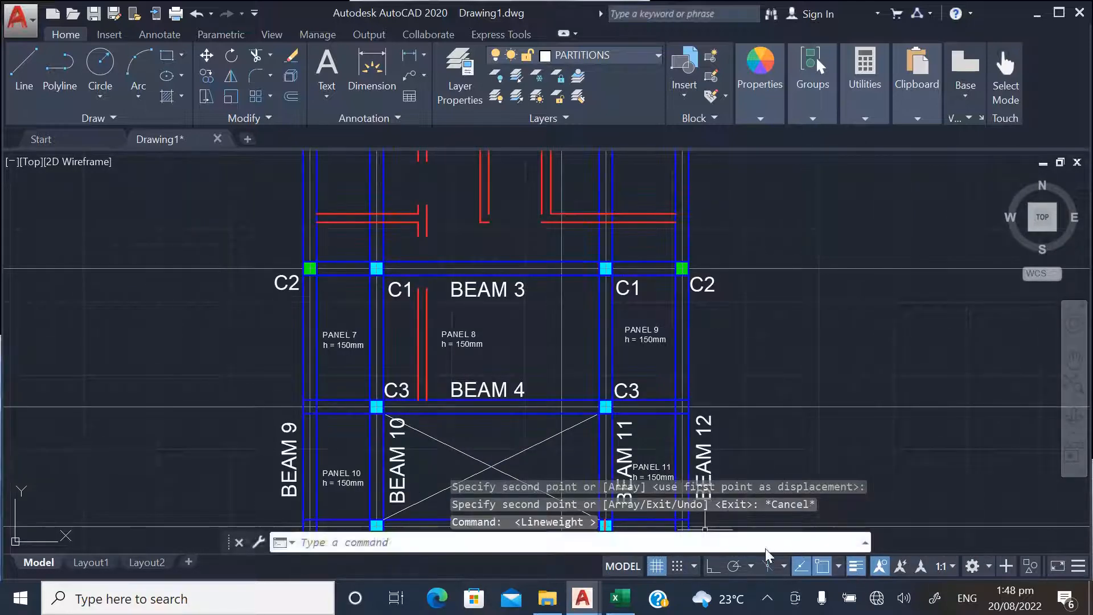
Examine where the copied partitions cross the beam, column and panel labels along the layout
{"action": "scroll", "coordinate": [476, 337], "scroll_direction": "down", "scroll_amount": 2}
{"action": "scroll", "coordinate": [476, 337], "scroll_direction": "up", "scroll_amount": 3}
{"action": "scroll", "coordinate": [476, 337], "scroll_direction": "down", "scroll_amount": 4}
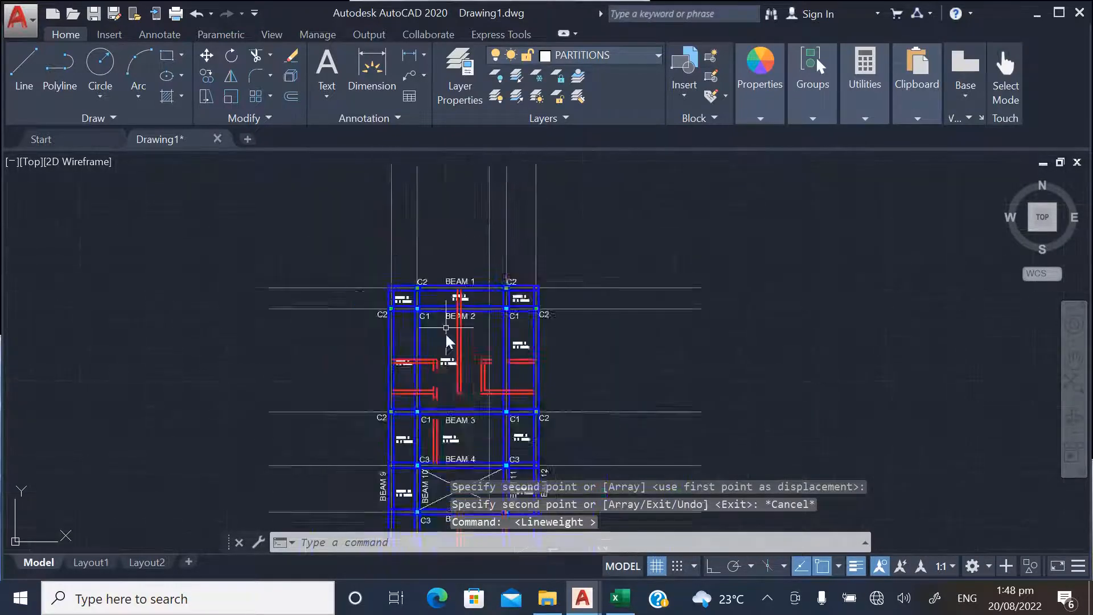
{"action": "scroll", "coordinate": [443, 391], "scroll_direction": "up", "scroll_amount": 5}
{"action": "scroll", "coordinate": [435, 352], "scroll_direction": "down", "scroll_amount": 2}
{"action": "scroll", "coordinate": [442, 362], "scroll_direction": "up", "scroll_amount": 6}
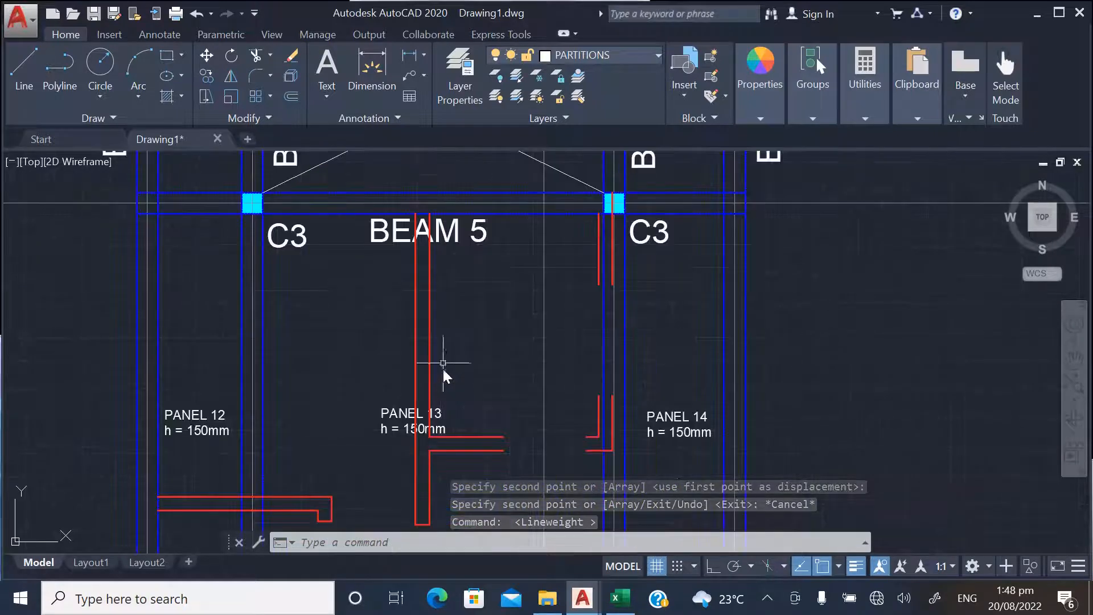
{"action": "scroll", "coordinate": [449, 362], "scroll_direction": "down", "scroll_amount": 2}
{"action": "scroll", "coordinate": [439, 382], "scroll_direction": "up", "scroll_amount": 2}
{"action": "scroll", "coordinate": [467, 364], "scroll_direction": "down", "scroll_amount": 2}
{"action": "scroll", "coordinate": [427, 347], "scroll_direction": "down", "scroll_amount": 2}
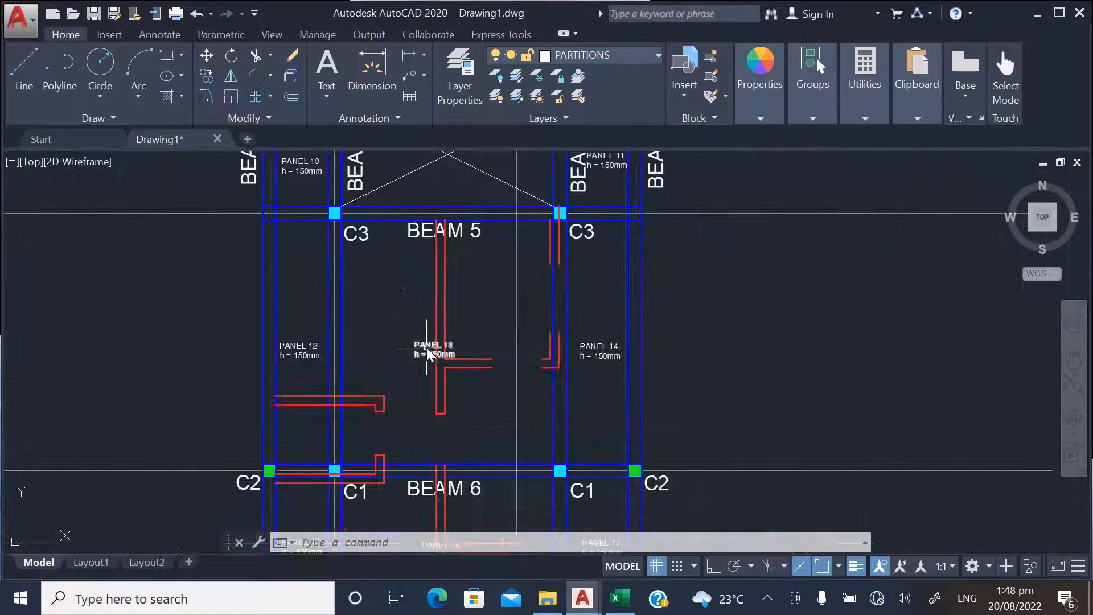
Move the PANEL 13 label to the left, clear of the vertical partition below BEAM 5
{"action": "left_click", "coordinate": [208, 57]}
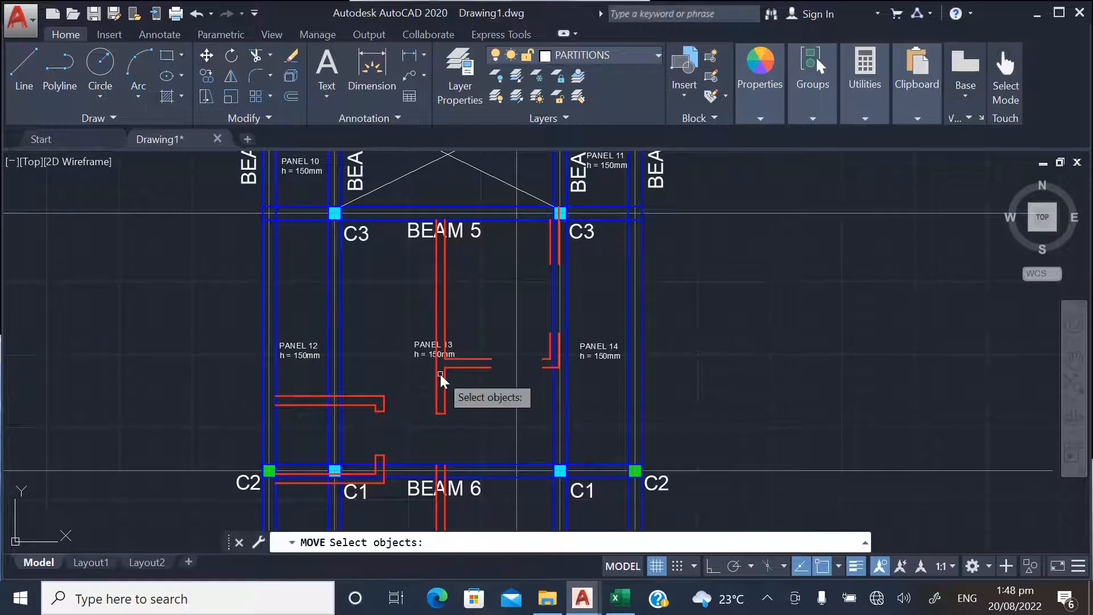
{"action": "left_click", "coordinate": [438, 348]}
{"action": "key", "text": "Return"}
{"action": "left_click", "coordinate": [419, 397]}
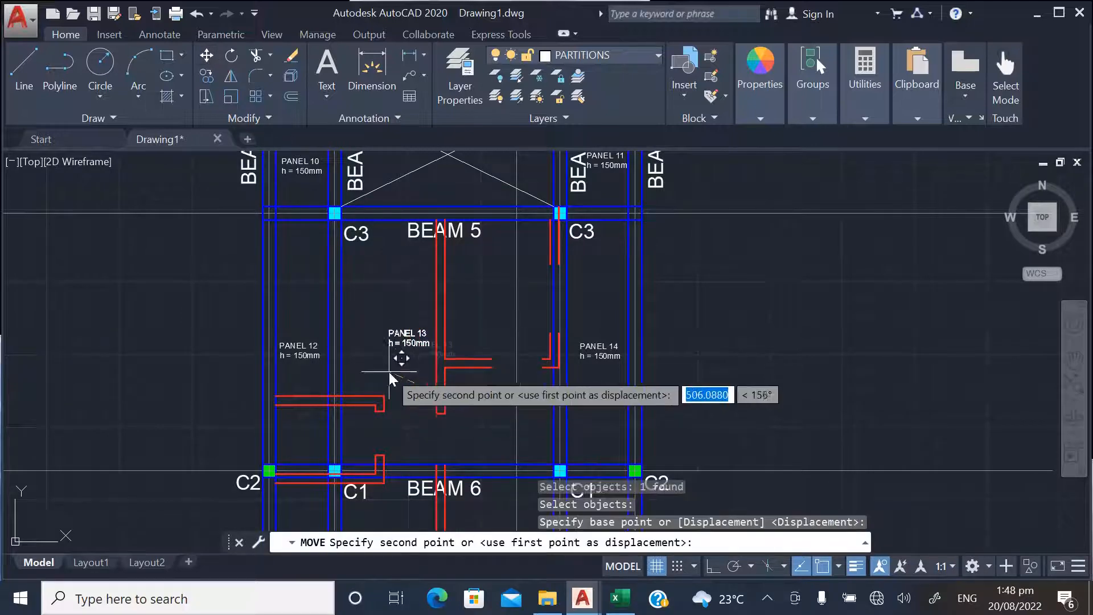
{"action": "left_click", "coordinate": [385, 378]}
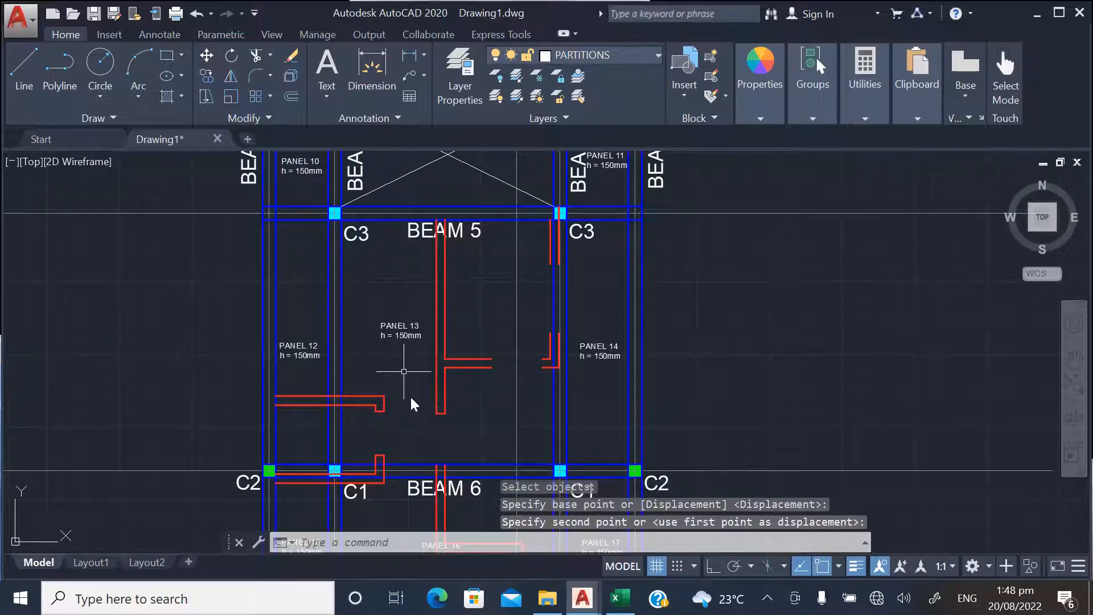
Move the PANEL 16 label to the left, clear of the partitions below BEAM 6
{"action": "scroll", "coordinate": [410, 387], "scroll_direction": "down", "scroll_amount": 2}
{"action": "scroll", "coordinate": [421, 472], "scroll_direction": "up", "scroll_amount": 6}
{"action": "key", "text": "Return"}
{"action": "left_click", "coordinate": [368, 371]}
{"action": "key", "text": "Return"}
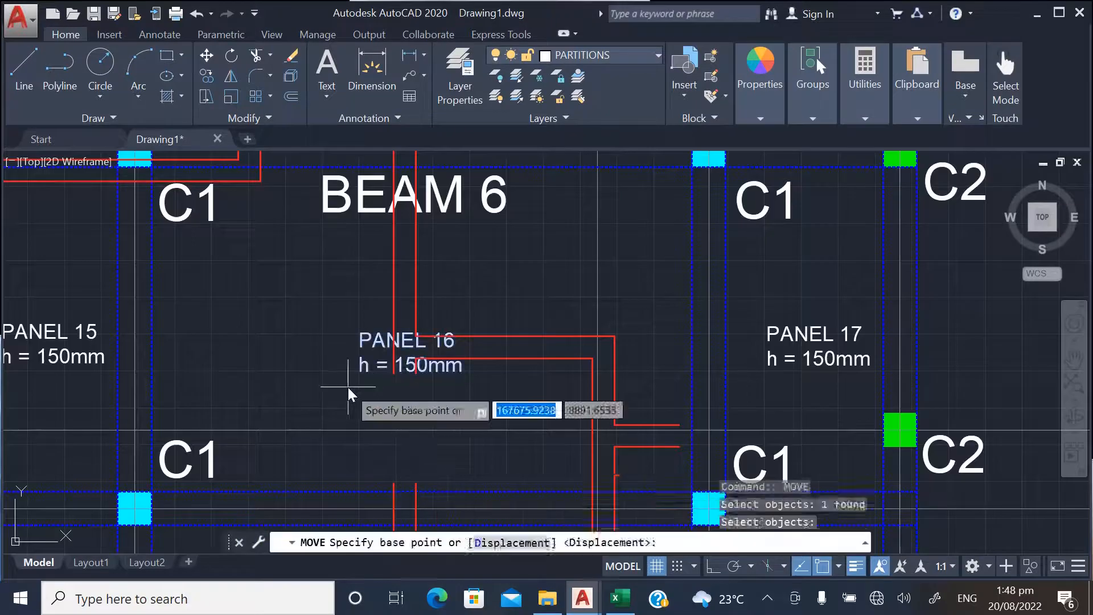
{"action": "left_click", "coordinate": [354, 370]}
{"action": "left_click", "coordinate": [246, 345]}
{"action": "scroll", "coordinate": [264, 454], "scroll_direction": "up", "scroll_amount": 4}
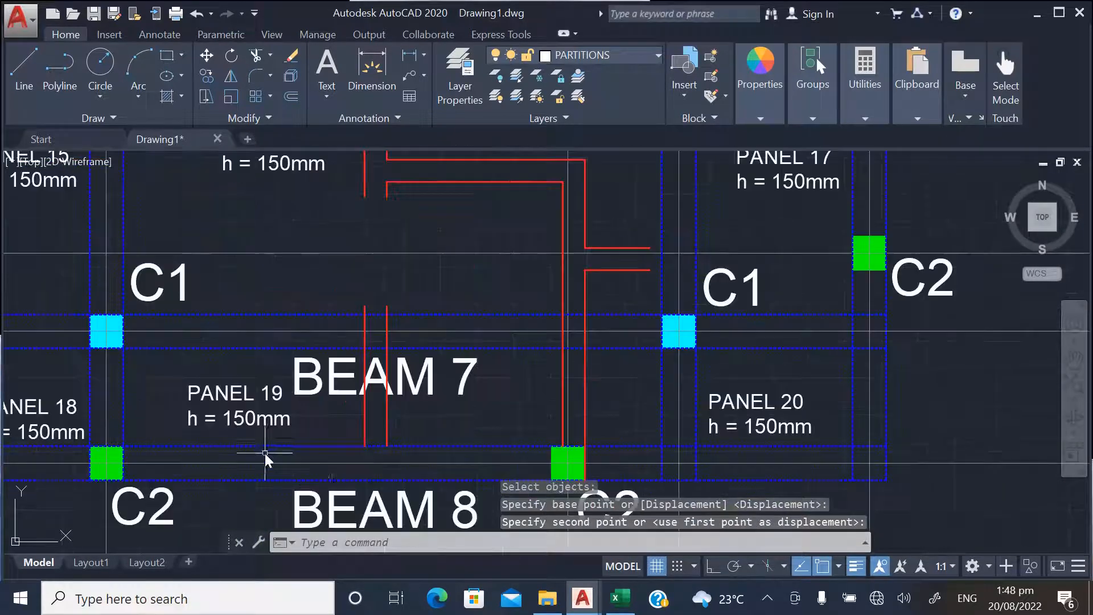
Move the BEAM 7 label to the right, between the two vertical partitions, with object snap off
{"action": "key", "text": "Return"}
{"action": "left_click", "coordinate": [476, 393]}
{"action": "key", "text": "Return"}
{"action": "left_click", "coordinate": [475, 393]}
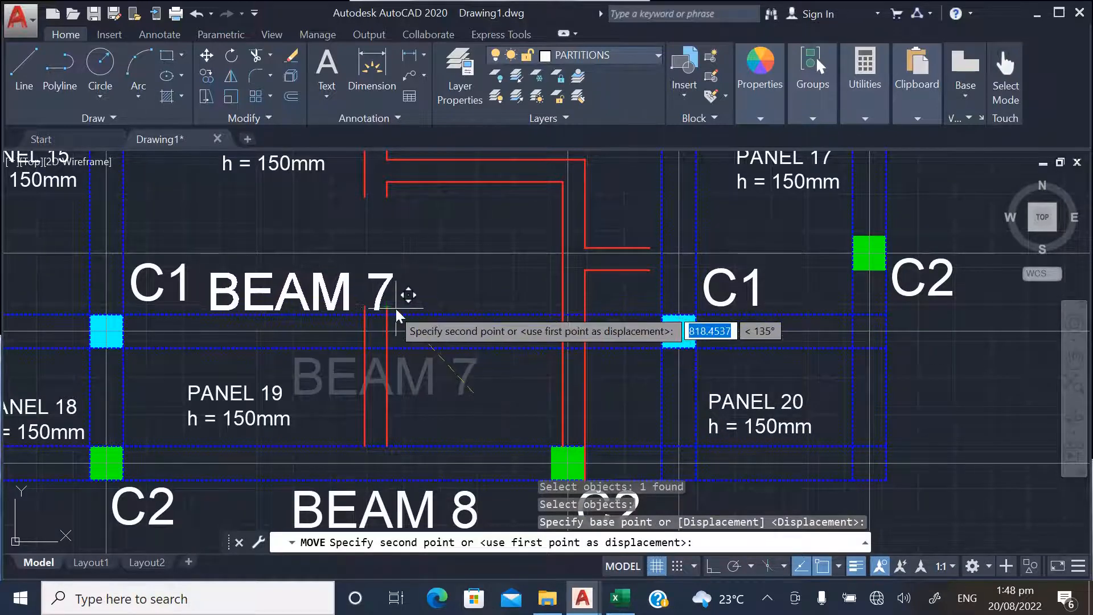
{"action": "key", "text": "F3"}
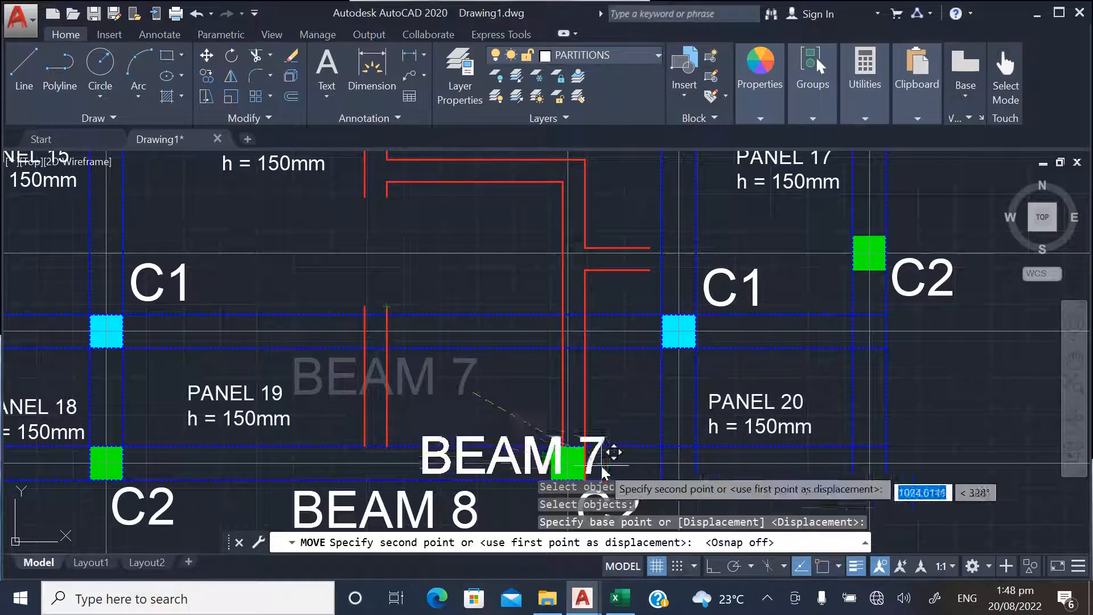
{"action": "left_click", "coordinate": [557, 387]}
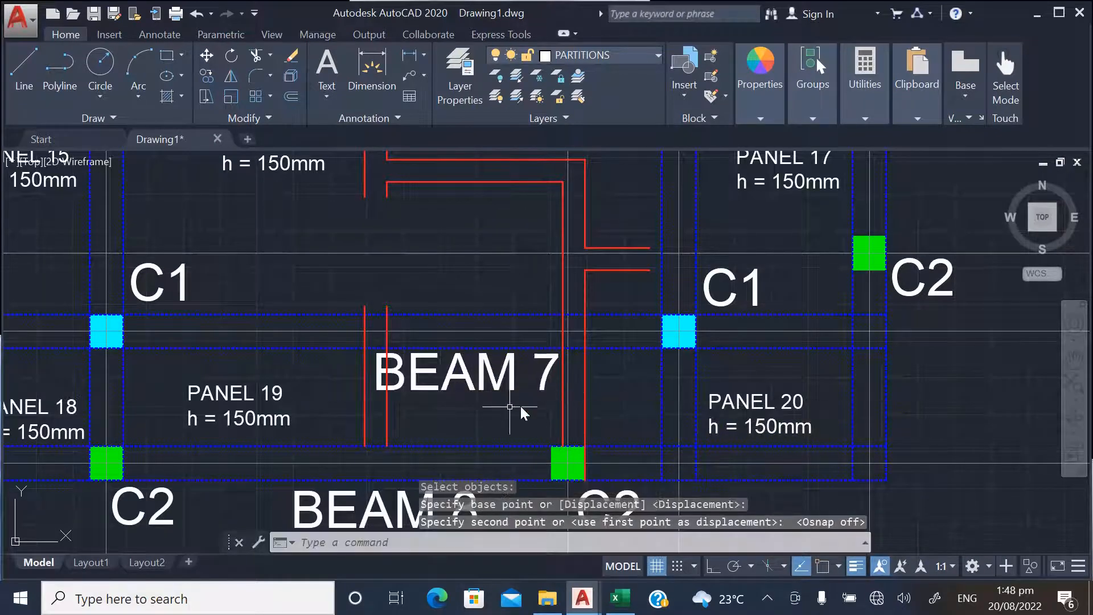
Set the BEAM 7 label's text height to 200
{"action": "double_click", "coordinate": [535, 373]}
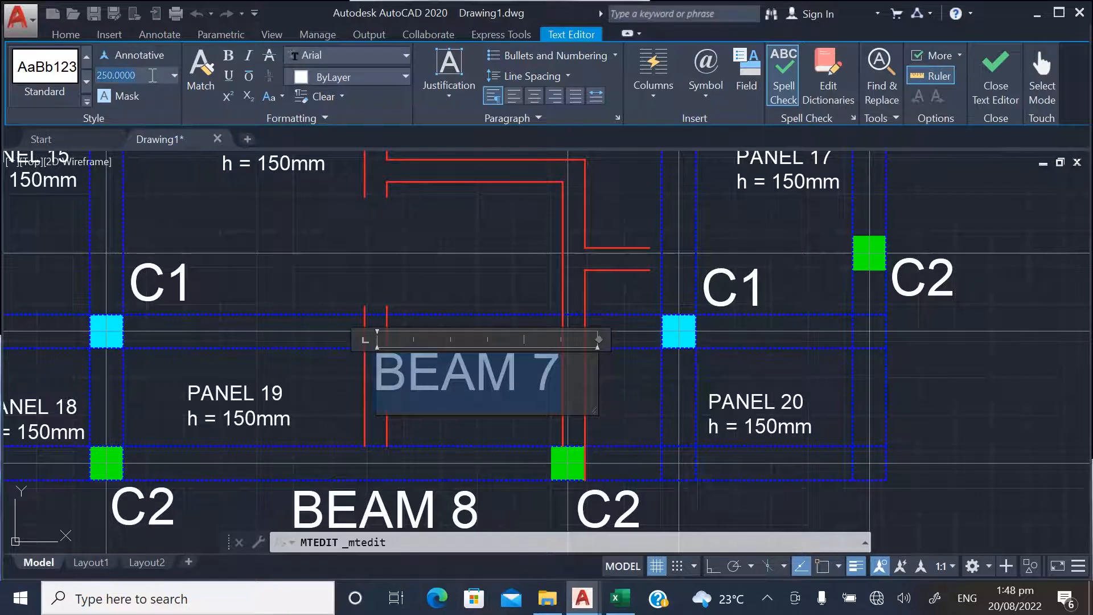
{"action": "left_click", "coordinate": [152, 75]}
{"action": "type", "text": "200"}
{"action": "key", "text": "Return"}
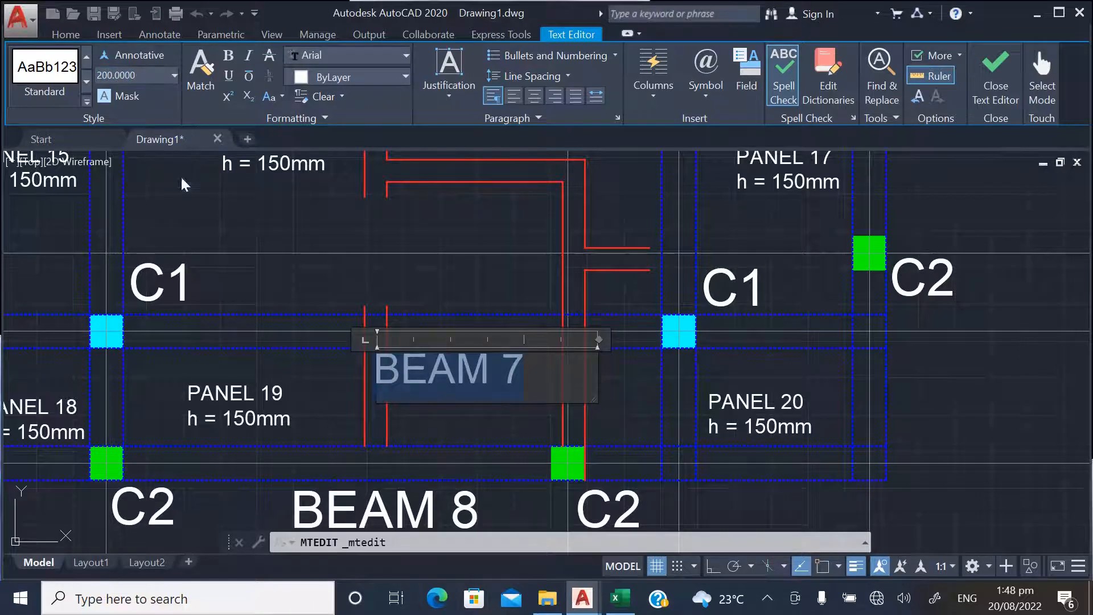
{"action": "left_click", "coordinate": [318, 389]}
Move the BEAM 7 label slightly further right so it clears the partition line beside it
{"action": "left_click", "coordinate": [207, 57]}
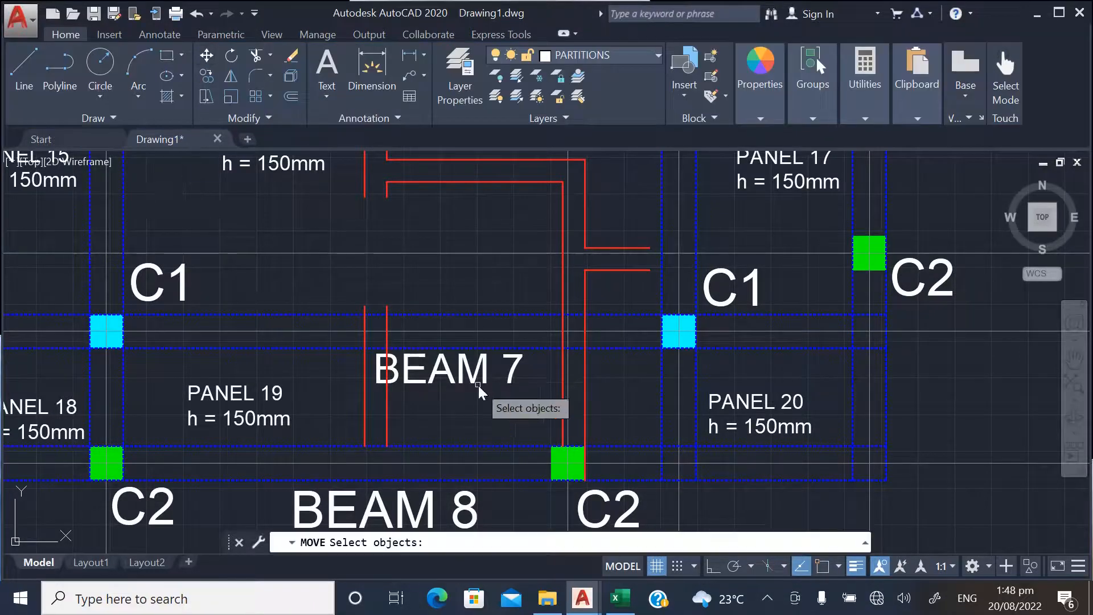
{"action": "left_click", "coordinate": [481, 392]}
{"action": "key", "text": "Return"}
{"action": "left_click", "coordinate": [475, 404]}
{"action": "left_click", "coordinate": [501, 407]}
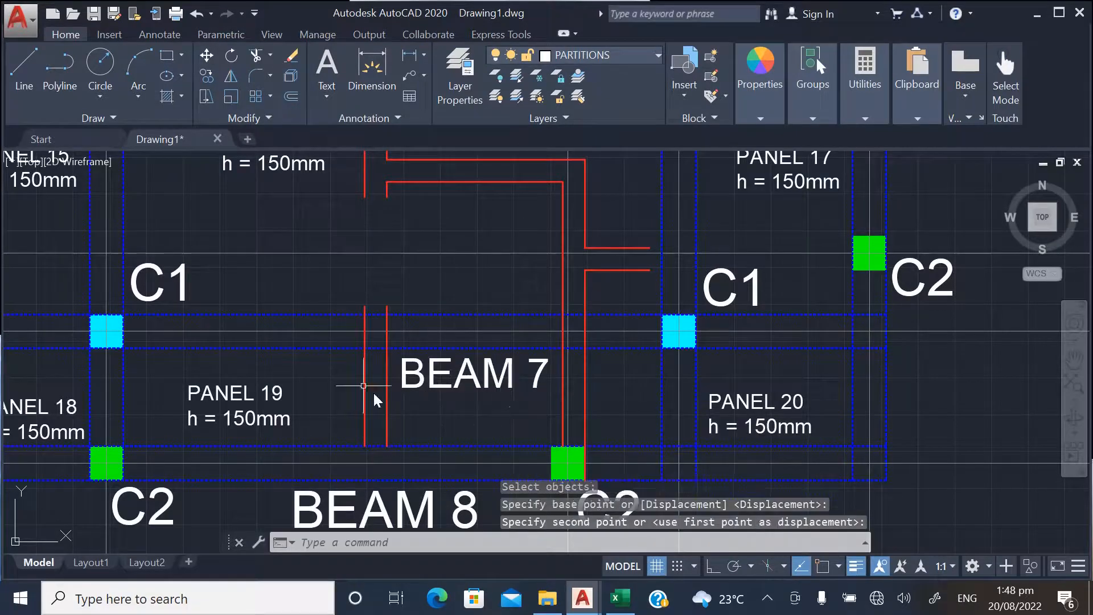
With object snap on, draw a line closing the lower end of the long vertical partition between BEAM 2 and BEAM 3
{"action": "scroll", "coordinate": [366, 316], "scroll_direction": "down", "scroll_amount": 5}
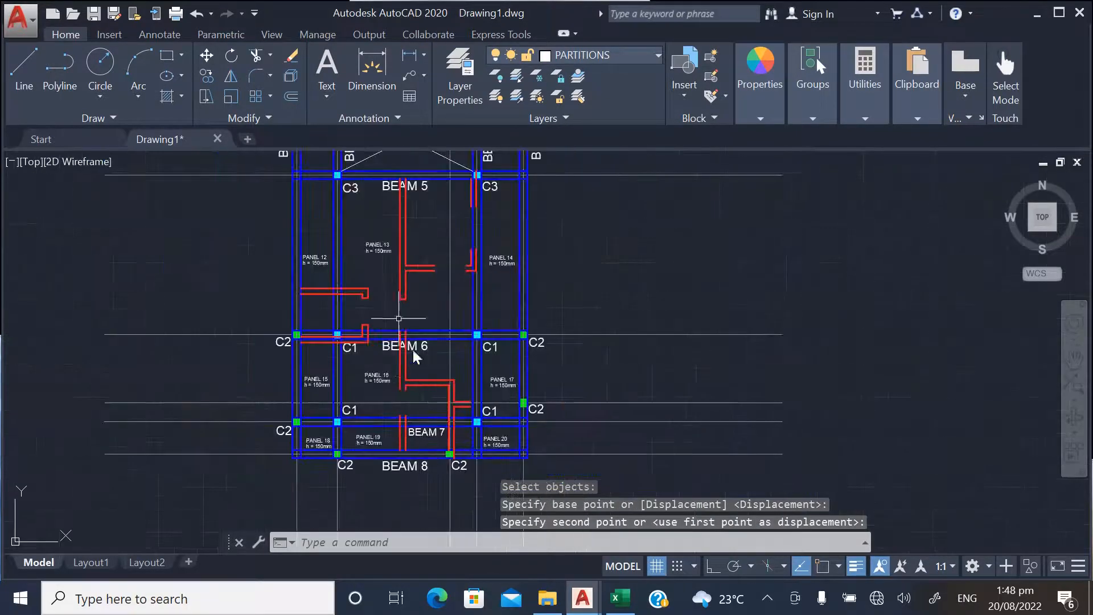
{"action": "scroll", "coordinate": [422, 369], "scroll_direction": "down", "scroll_amount": 3}
{"action": "left_click", "coordinate": [763, 66]}
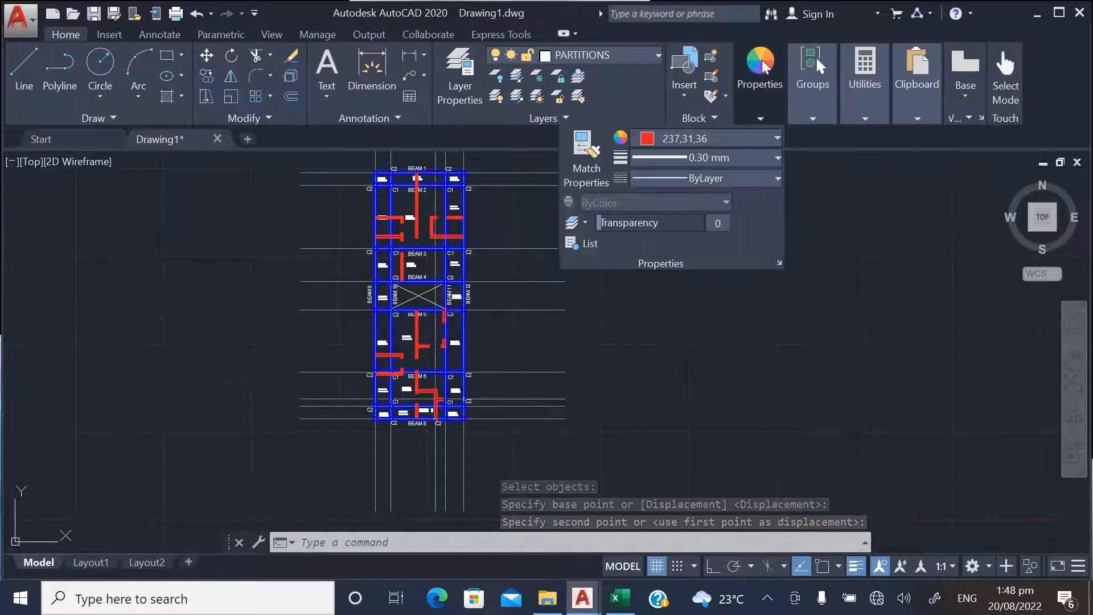
{"action": "scroll", "coordinate": [431, 186], "scroll_direction": "up", "scroll_amount": 5}
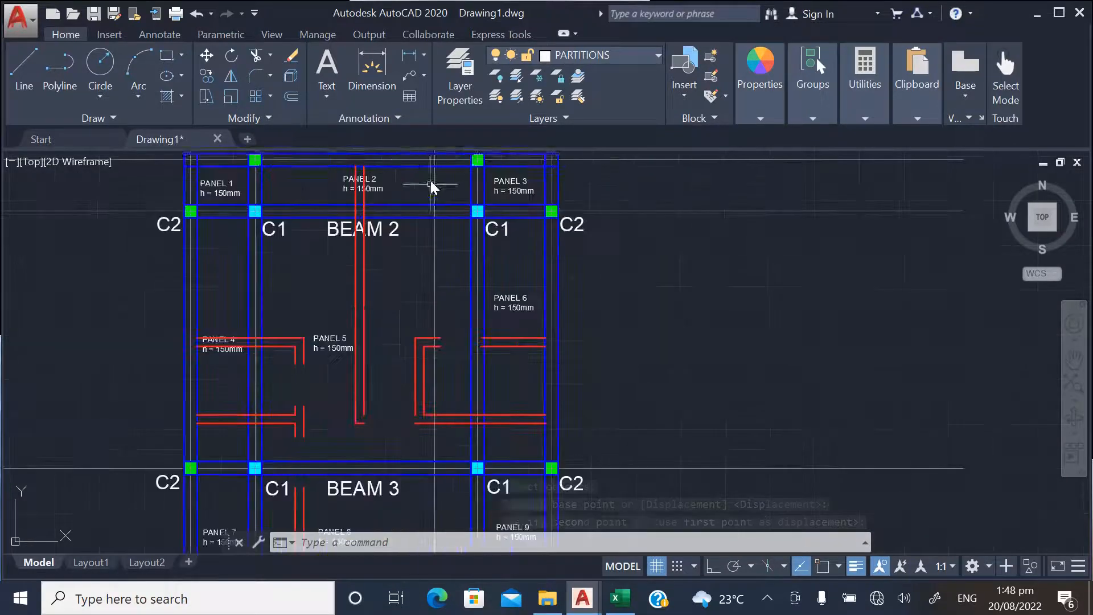
{"action": "left_click", "coordinate": [22, 65]}
{"action": "scroll", "coordinate": [364, 433], "scroll_direction": "up", "scroll_amount": 5}
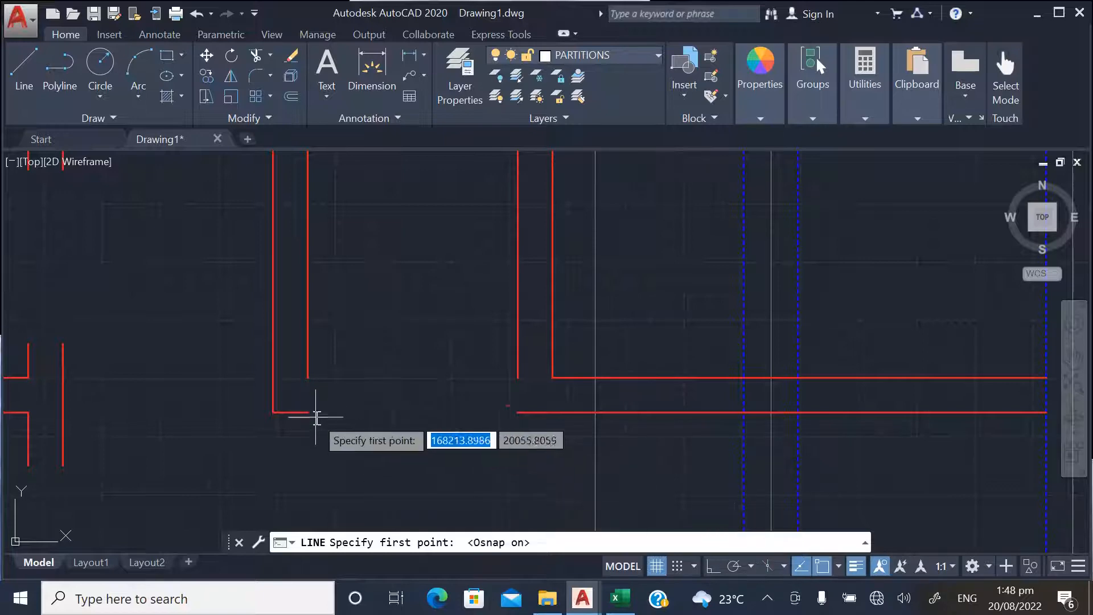
{"action": "left_click", "coordinate": [308, 378]}
{"action": "key", "text": "Return"}
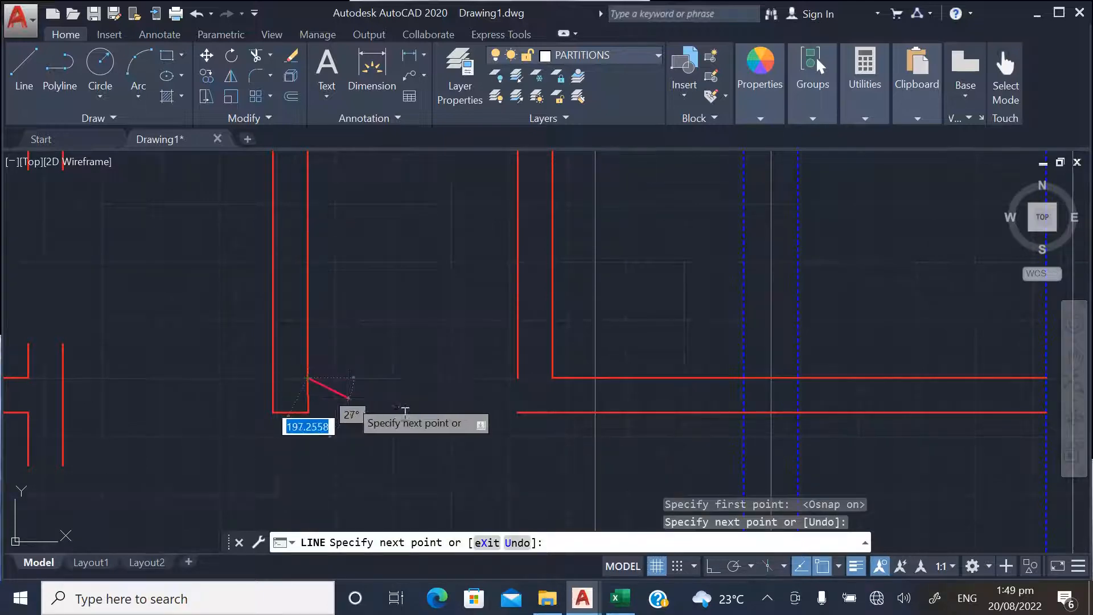
Close the lower and upper ends of the T-shaped partition stub above BEAM 3, near column C1, with short lines
{"action": "scroll", "coordinate": [372, 394], "scroll_direction": "down", "scroll_amount": 4}
{"action": "scroll", "coordinate": [303, 441], "scroll_direction": "up", "scroll_amount": 4}
{"action": "key", "text": "Return"}
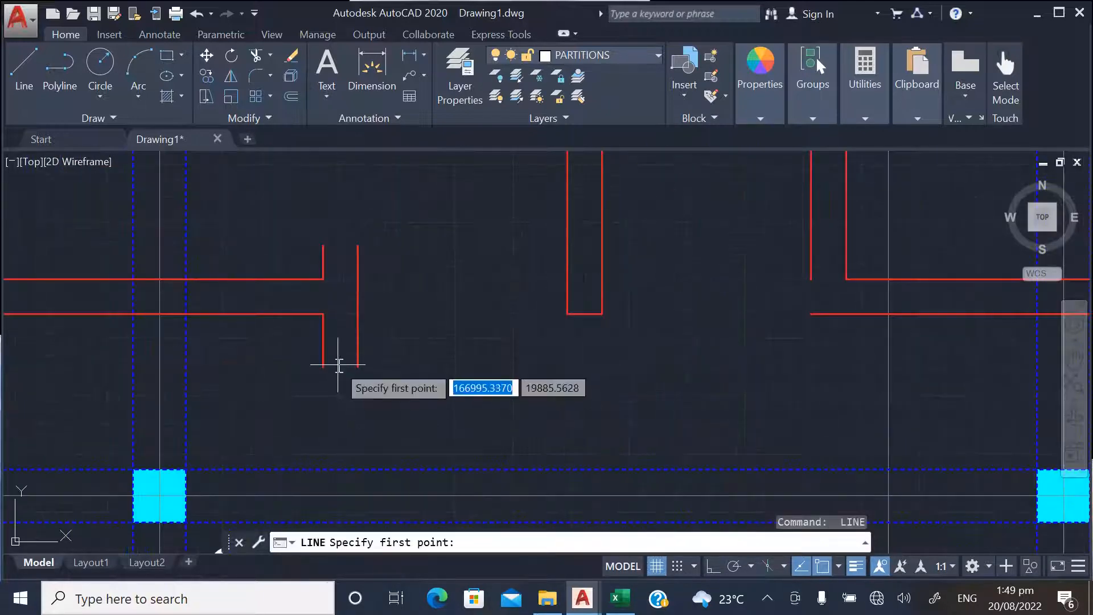
{"action": "left_click", "coordinate": [323, 365]}
{"action": "left_click", "coordinate": [357, 365]}
{"action": "key", "text": "Return"}
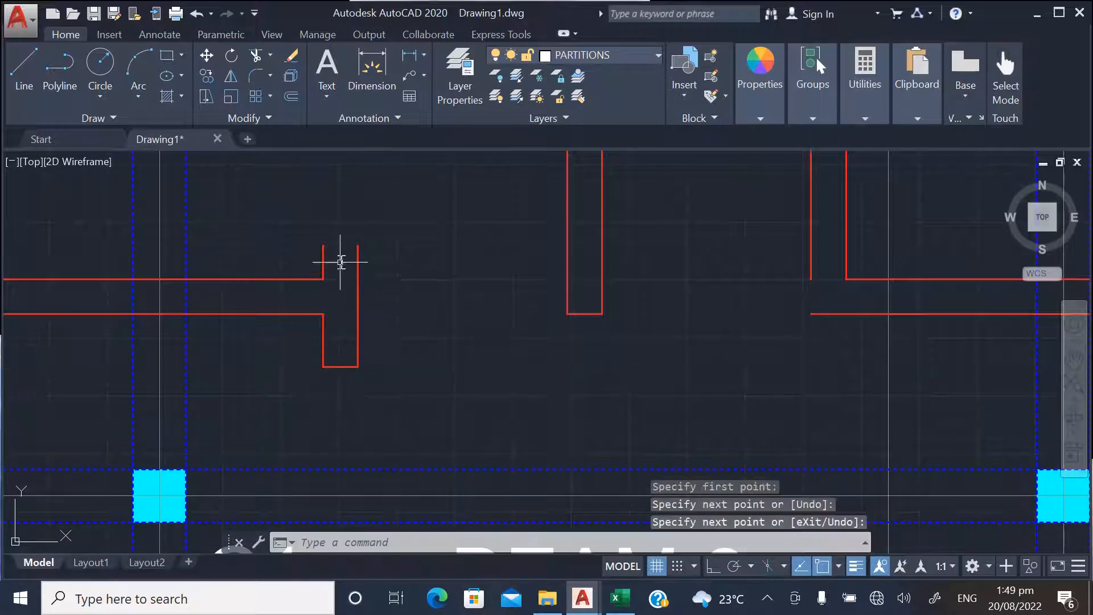
{"action": "key", "text": "Return"}
{"action": "left_click", "coordinate": [323, 246]}
{"action": "left_click", "coordinate": [356, 246]}
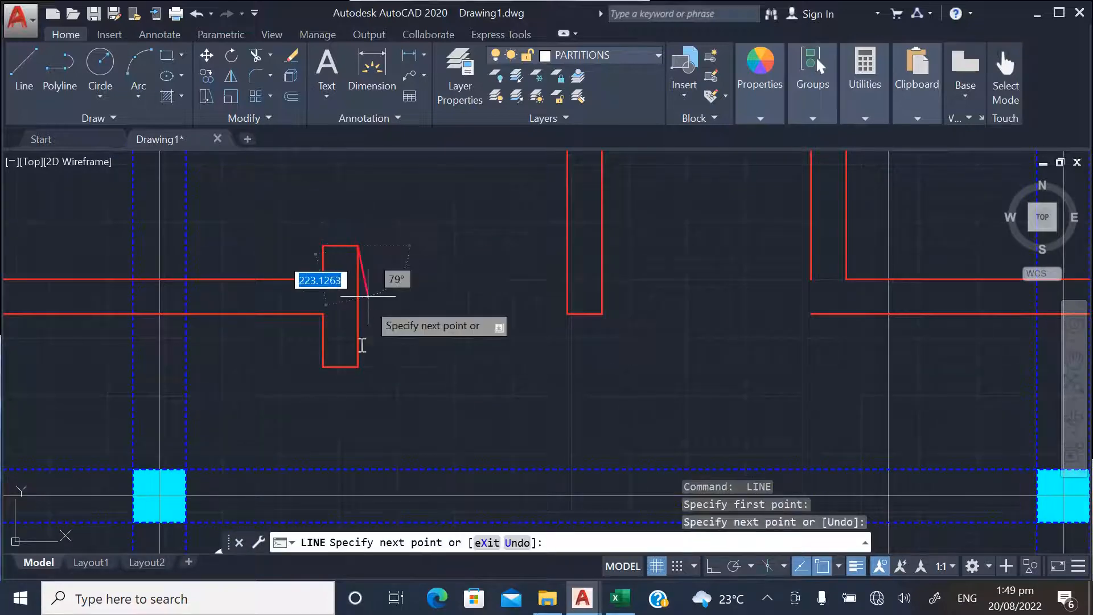
{"action": "key", "text": "Return"}
Close the open lower end of the L-shaped partition between the PANEL 4 and PANEL 5 labels with a line
{"action": "scroll", "coordinate": [361, 390], "scroll_direction": "down", "scroll_amount": 4}
{"action": "scroll", "coordinate": [367, 342], "scroll_direction": "up", "scroll_amount": 4}
{"action": "key", "text": "Return"}
{"action": "left_click", "coordinate": [335, 332]}
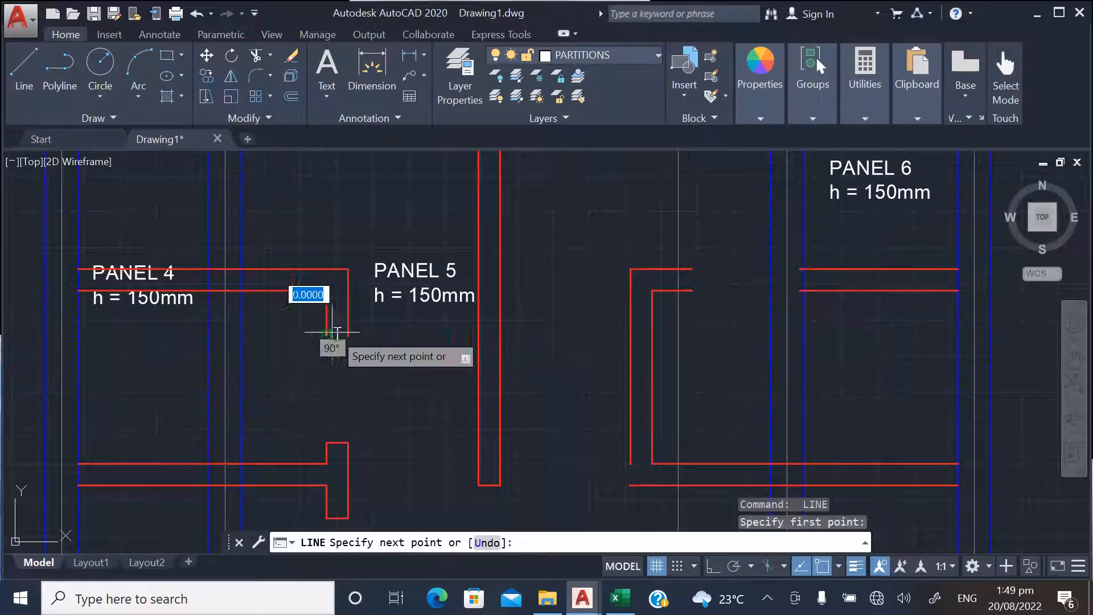
{"action": "left_click", "coordinate": [346, 334]}
{"action": "key", "text": "Return"}
Draw lines closing the two facing partition ends on either side of the opening below the PANEL 6 label
{"action": "scroll", "coordinate": [296, 385], "scroll_direction": "down", "scroll_amount": 6}
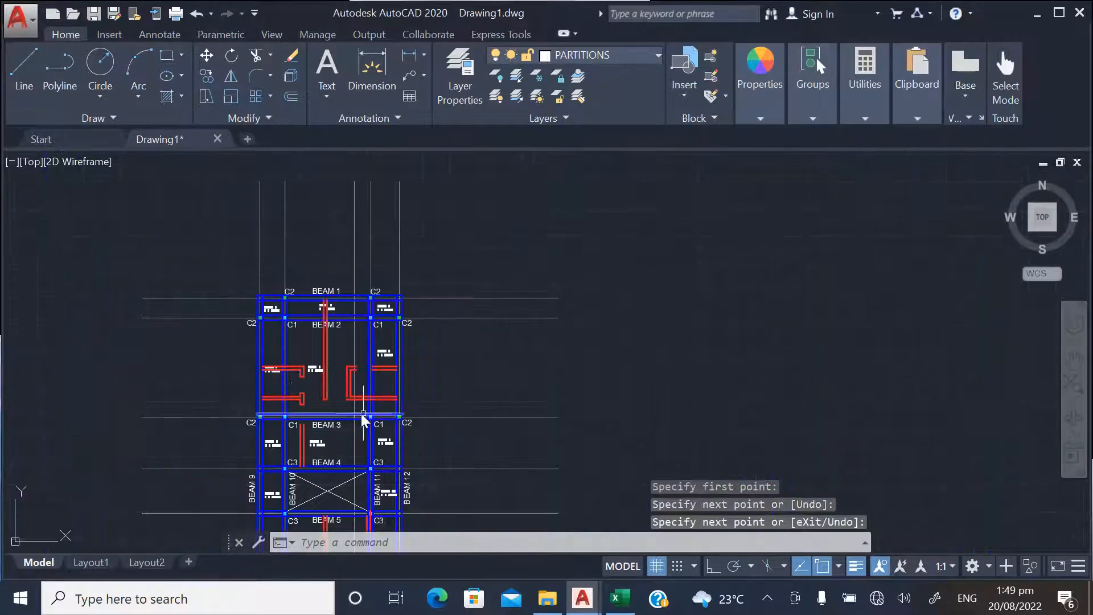
{"action": "scroll", "coordinate": [364, 419], "scroll_direction": "up", "scroll_amount": 6}
{"action": "key", "text": "Return"}
{"action": "left_click", "coordinate": [429, 368]}
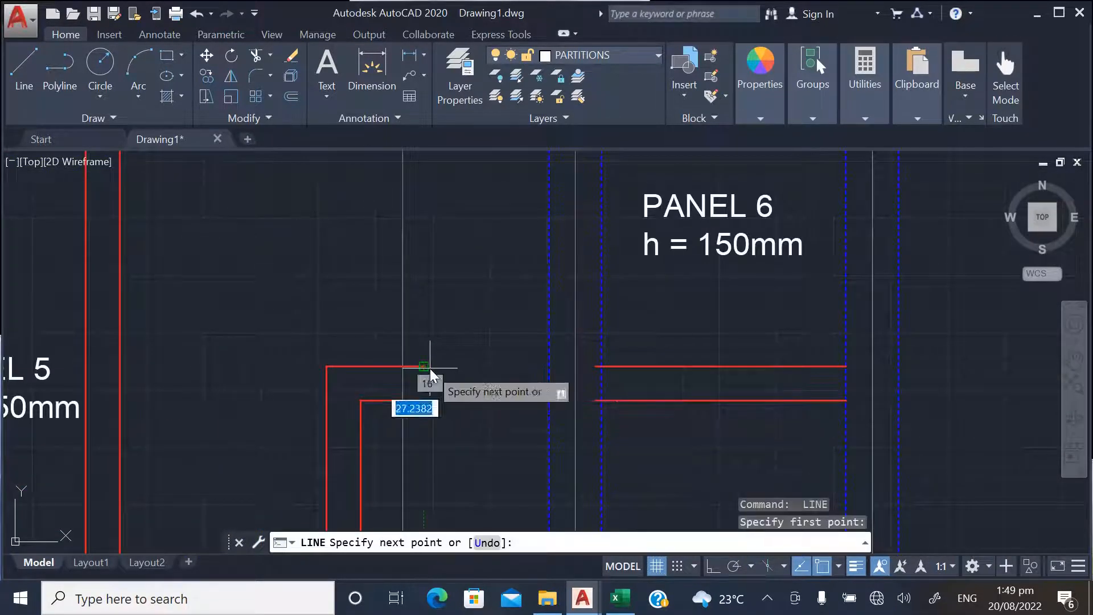
{"action": "left_click", "coordinate": [425, 401]}
{"action": "key", "text": "Return"}
{"action": "key", "text": "Return"}
{"action": "scroll", "coordinate": [607, 394], "scroll_direction": "up", "scroll_amount": 2}
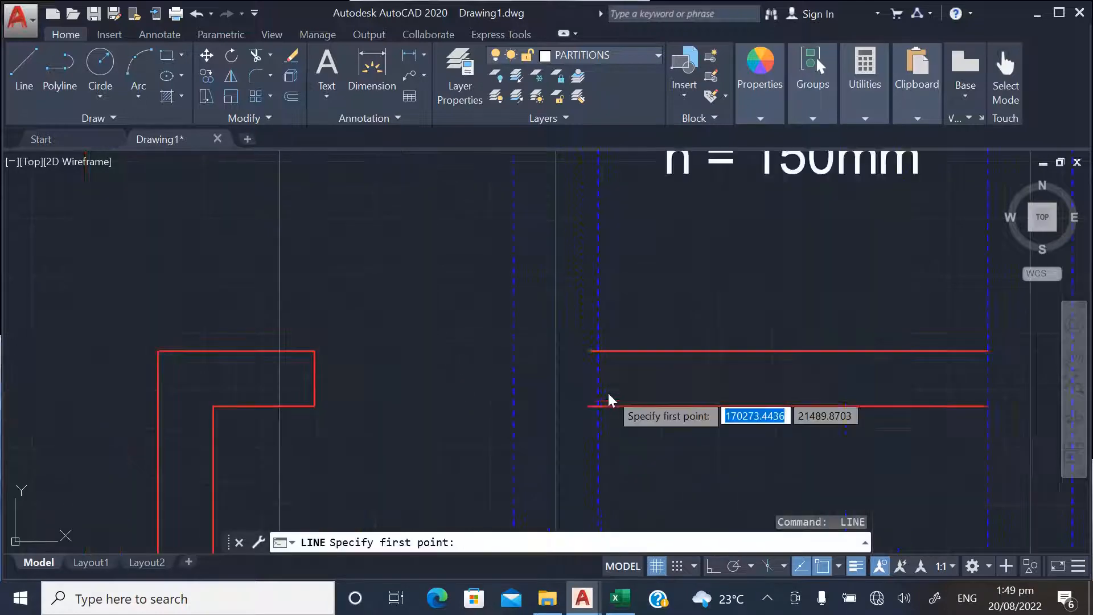
{"action": "left_click", "coordinate": [590, 350]}
{"action": "left_click", "coordinate": [587, 404]}
{"action": "key", "text": "Return"}
{"action": "scroll", "coordinate": [472, 298], "scroll_direction": "down", "scroll_amount": 4}
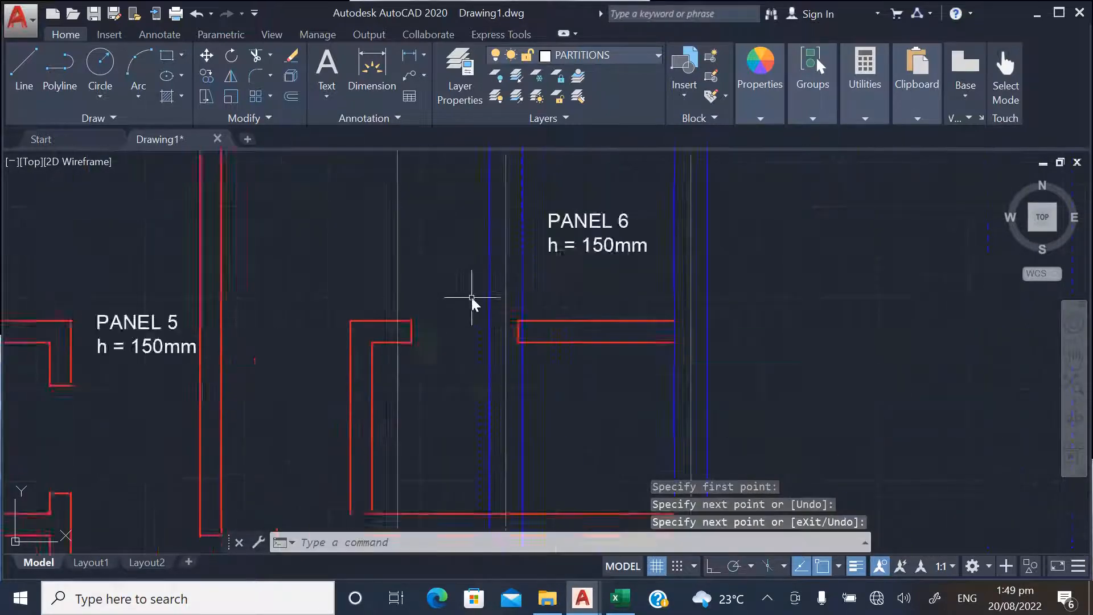
{"action": "scroll", "coordinate": [471, 298], "scroll_direction": "down", "scroll_amount": 3}
{"action": "scroll", "coordinate": [429, 383], "scroll_direction": "up", "scroll_amount": 5}
{"action": "key", "text": "Return"}
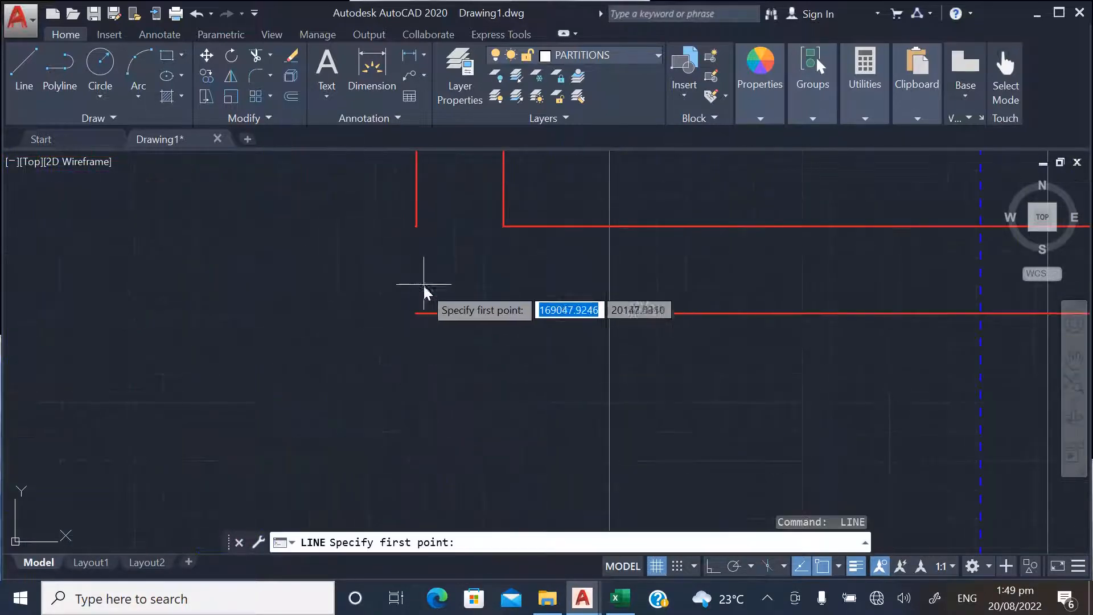
{"action": "key", "text": "Return"}
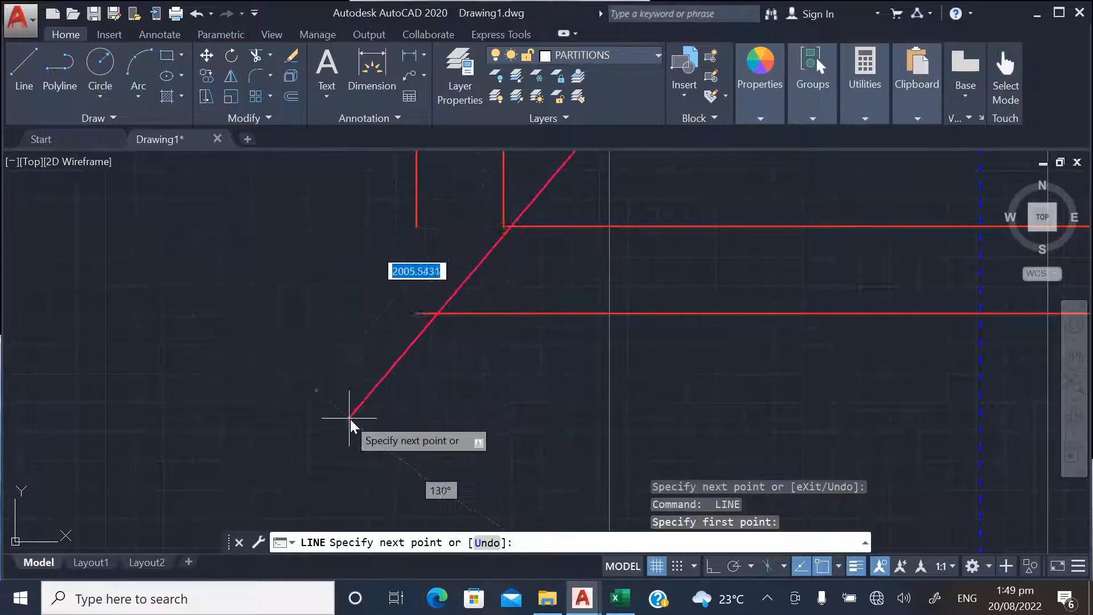
{"action": "key", "text": "Escape"}
Extend the outer vertical partition line below PANEL 6 down to the lower horizontal line to complete the corner
{"action": "scroll", "coordinate": [391, 466], "scroll_direction": "down", "scroll_amount": 5}
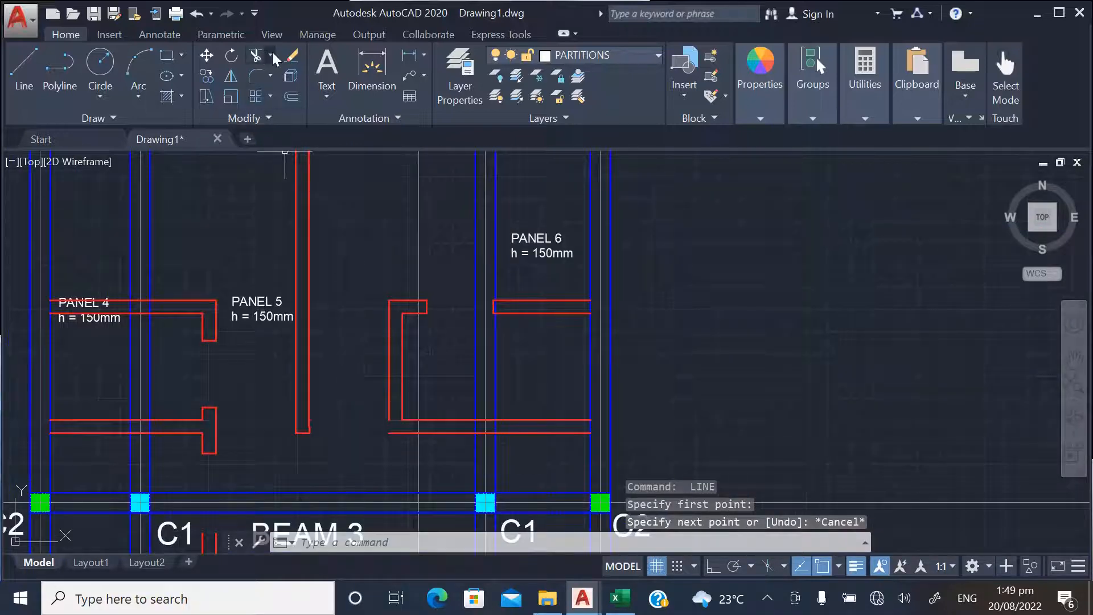
{"action": "left_click", "coordinate": [273, 54]}
{"action": "left_click", "coordinate": [259, 102]}
{"action": "key", "text": "Return"}
{"action": "scroll", "coordinate": [401, 433], "scroll_direction": "up", "scroll_amount": 4}
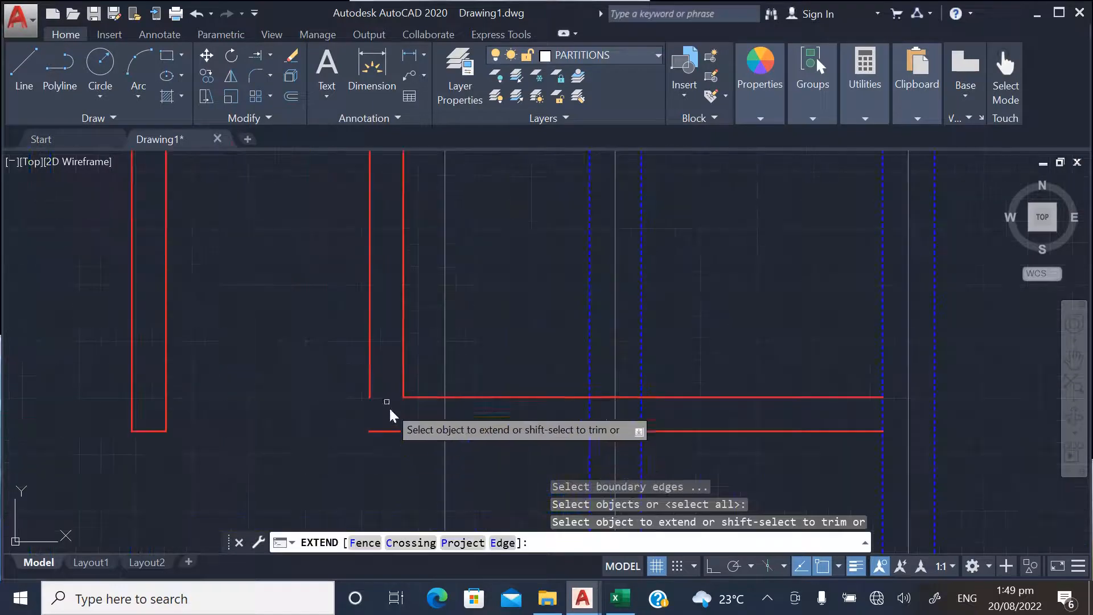
{"action": "left_click", "coordinate": [375, 373]}
{"action": "scroll", "coordinate": [472, 311], "scroll_direction": "down", "scroll_amount": 5}
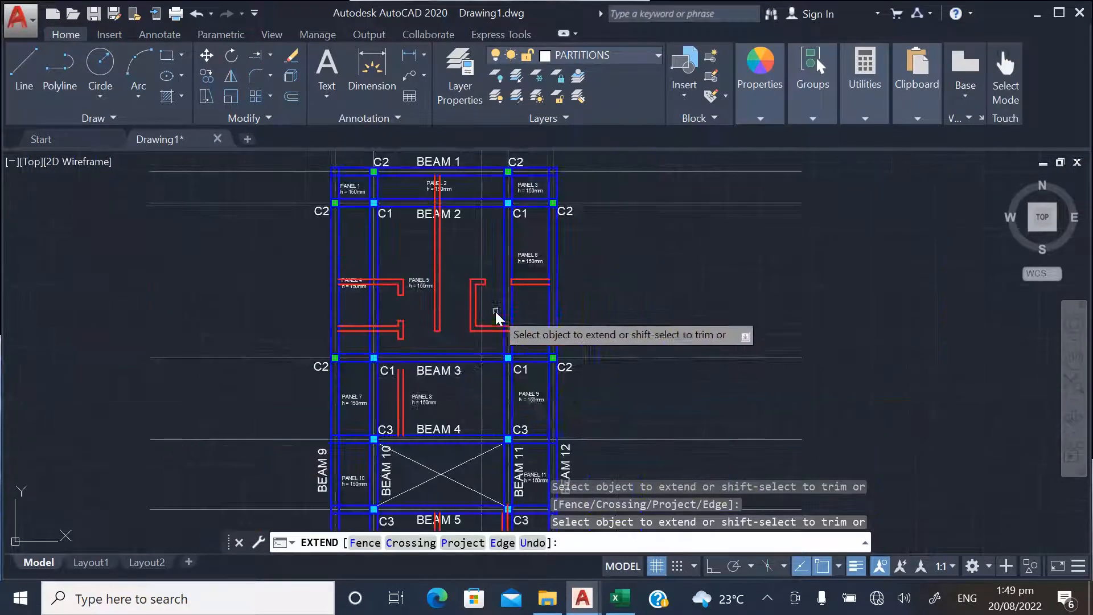
Draw a line closing the upper end of the vertical partition beside the PANEL 8 label, below BEAM 3
{"action": "scroll", "coordinate": [402, 411], "scroll_direction": "up", "scroll_amount": 4}
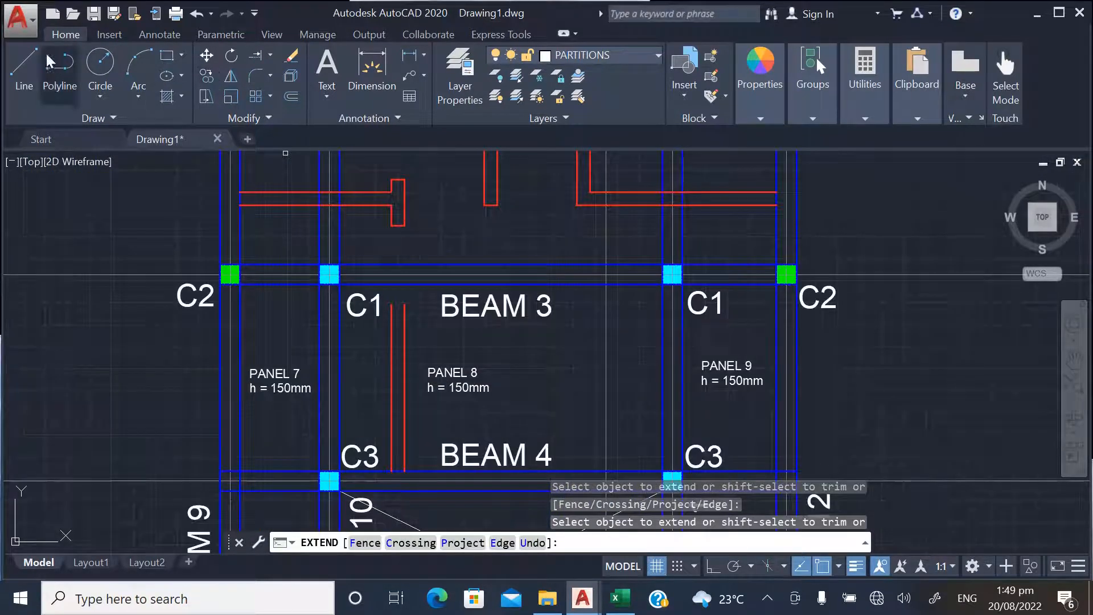
{"action": "left_click", "coordinate": [24, 64]}
{"action": "scroll", "coordinate": [415, 310], "scroll_direction": "up", "scroll_amount": 4}
{"action": "left_click", "coordinate": [346, 283]}
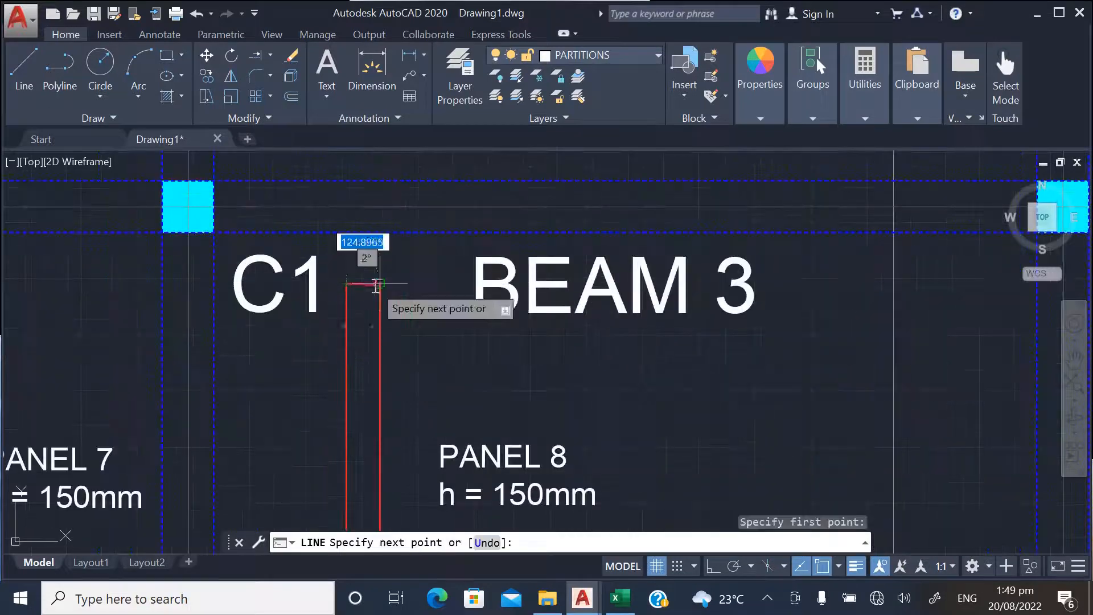
{"action": "left_click", "coordinate": [379, 283]}
{"action": "key", "text": "Return"}
Close the two facing horizontal partition ends across the opening between PANEL 13 and PANEL 14 with lines
{"action": "scroll", "coordinate": [436, 255], "scroll_direction": "down", "scroll_amount": 8}
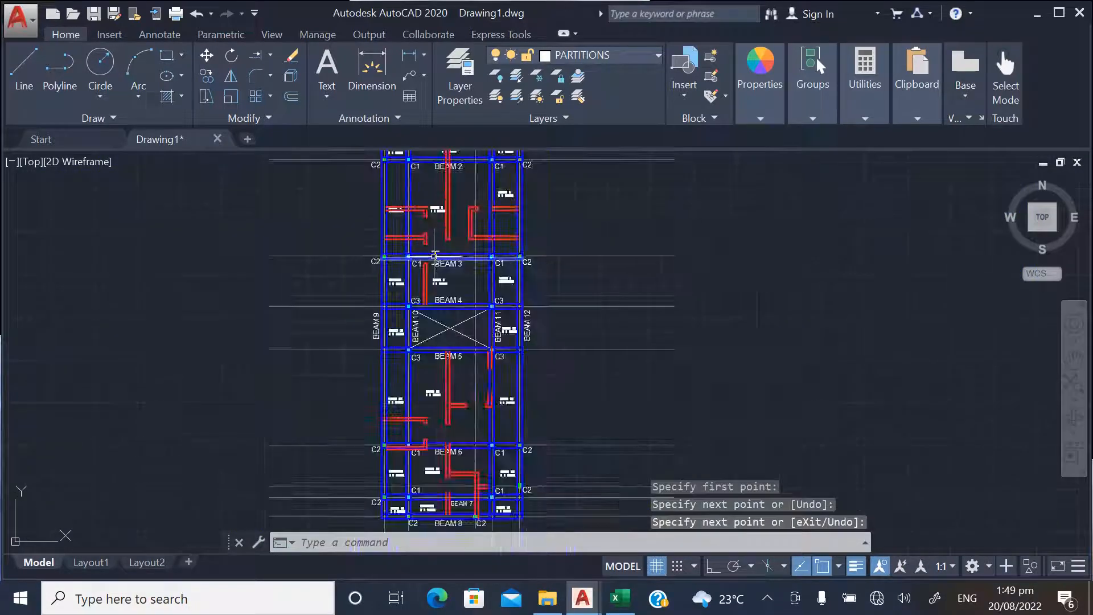
{"action": "scroll", "coordinate": [463, 408], "scroll_direction": "up", "scroll_amount": 8}
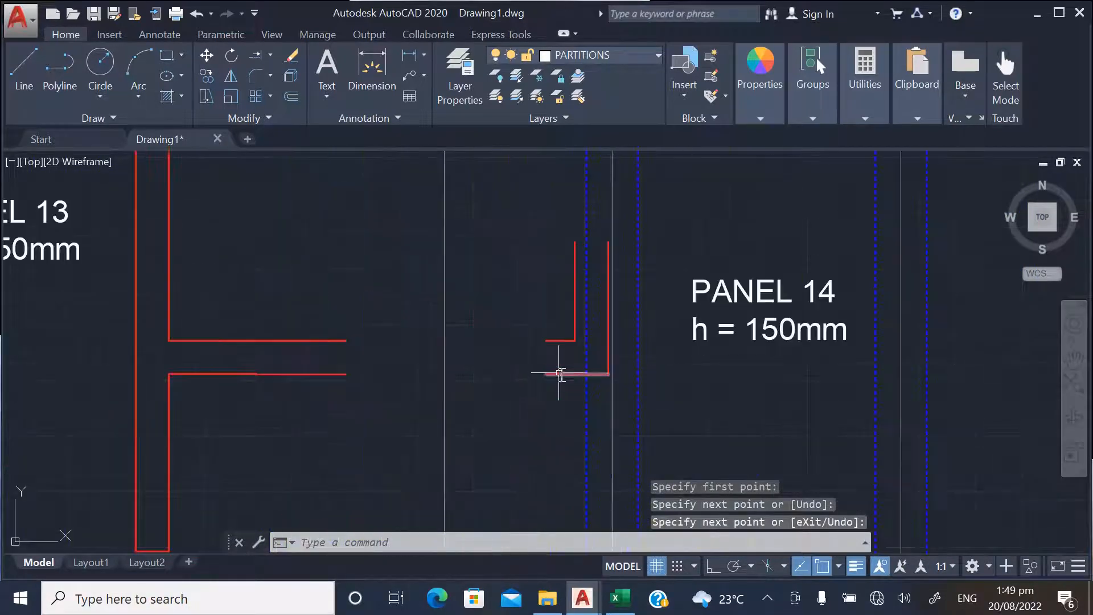
{"action": "key", "text": "Return"}
{"action": "left_click", "coordinate": [546, 341]}
{"action": "left_click", "coordinate": [546, 374]}
{"action": "key", "text": "Return"}
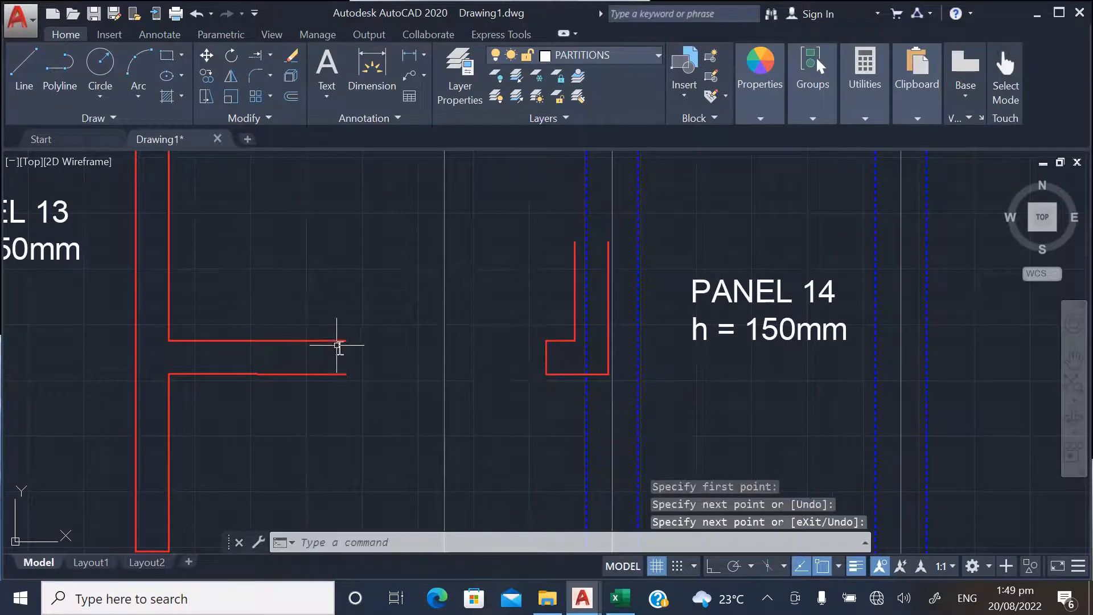
{"action": "key", "text": "Return"}
{"action": "left_click", "coordinate": [347, 340]}
{"action": "left_click", "coordinate": [347, 374]}
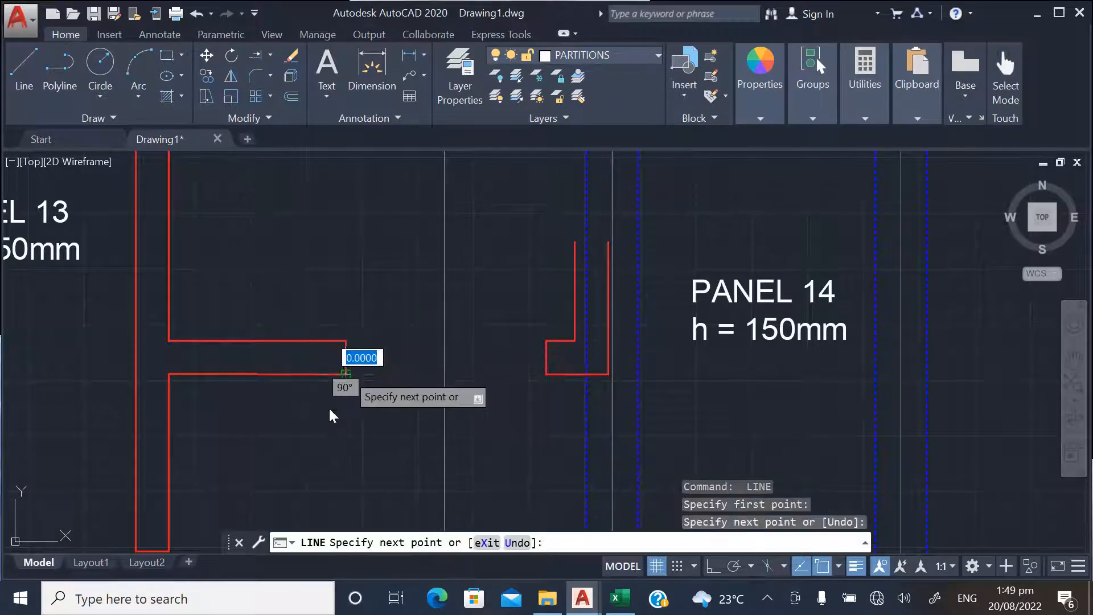
{"action": "key", "text": "Return"}
Draw a line closing the lower end of the short vertical partition below BEAM 5, at the C3 column beside PANEL 14
{"action": "scroll", "coordinate": [400, 396], "scroll_direction": "down", "scroll_amount": 5}
{"action": "scroll", "coordinate": [432, 254], "scroll_direction": "up", "scroll_amount": 5}
{"action": "key", "text": "Return"}
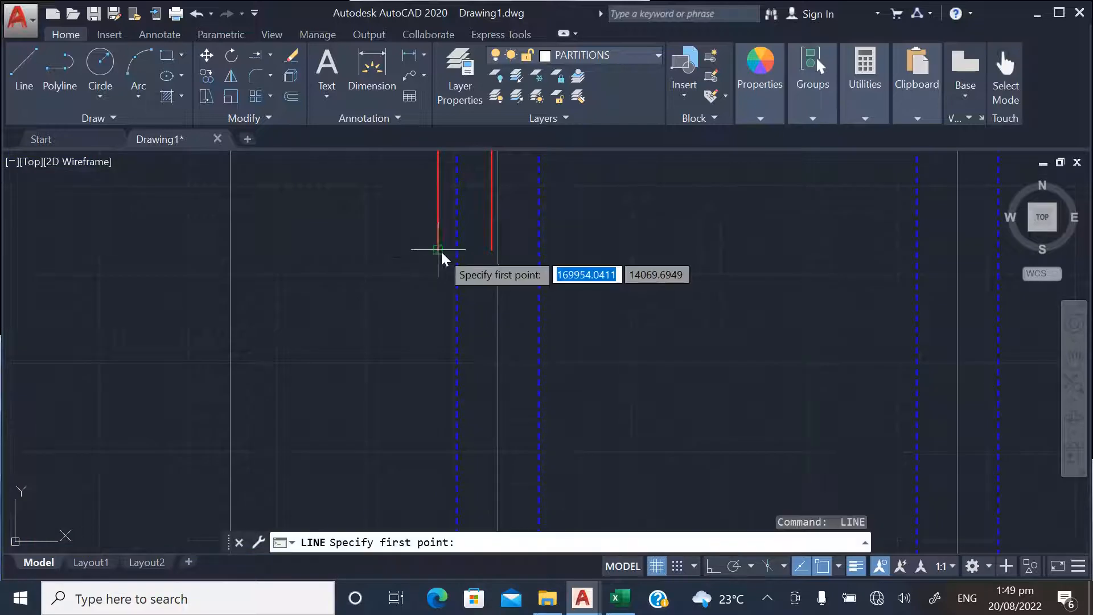
{"action": "left_click", "coordinate": [440, 250]}
{"action": "left_click", "coordinate": [491, 250]}
{"action": "key", "text": "Return"}
Draw a line closing the upper end of the small L-shaped partition beside the PANEL 14 label
{"action": "scroll", "coordinate": [420, 219], "scroll_direction": "down", "scroll_amount": 5}
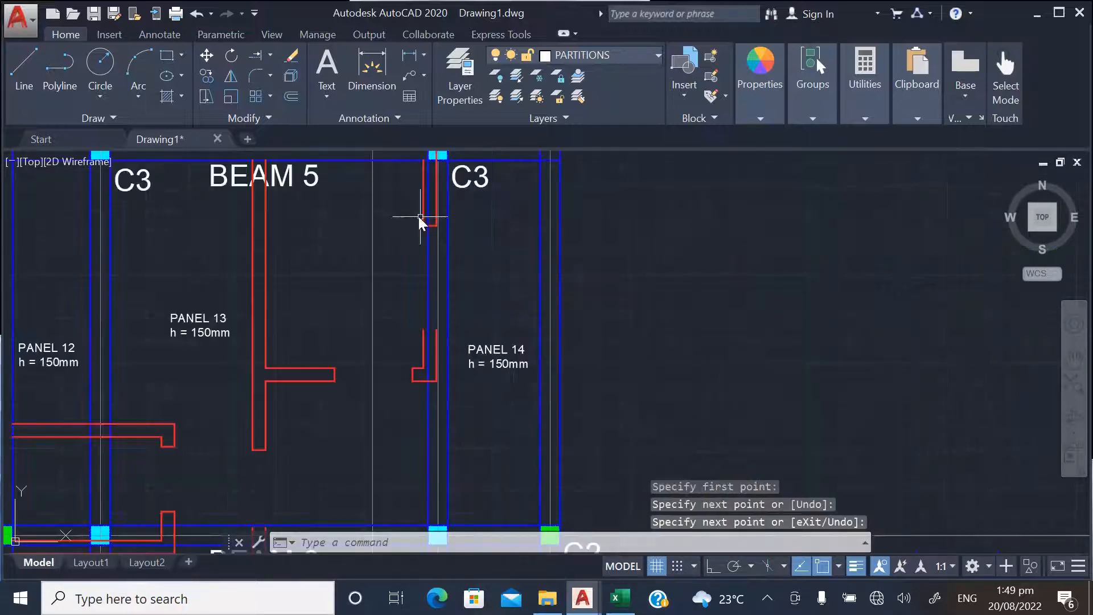
{"action": "scroll", "coordinate": [428, 337], "scroll_direction": "up", "scroll_amount": 5}
{"action": "key", "text": "Return"}
{"action": "left_click", "coordinate": [396, 311]}
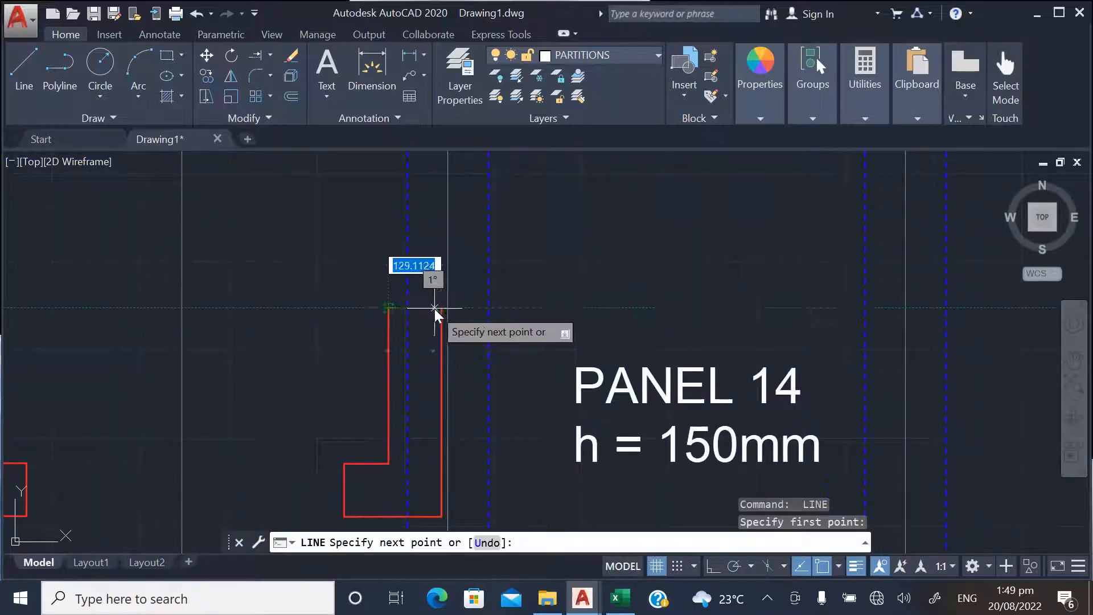
{"action": "left_click", "coordinate": [443, 309]}
{"action": "key", "text": "Return"}
Close the upper end of the vertical partition that crosses the BEAM 6 label with a line
{"action": "scroll", "coordinate": [470, 265], "scroll_direction": "down", "scroll_amount": 5}
{"action": "scroll", "coordinate": [429, 330], "scroll_direction": "up", "scroll_amount": 5}
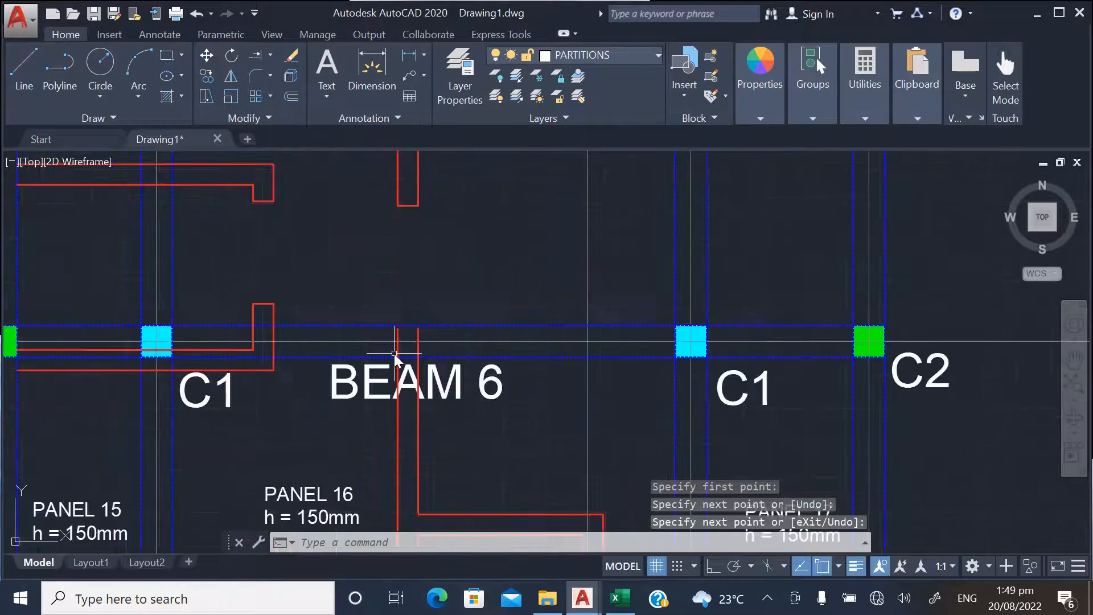
{"action": "key", "text": "Return"}
{"action": "left_click", "coordinate": [406, 260]}
{"action": "left_click", "coordinate": [488, 262]}
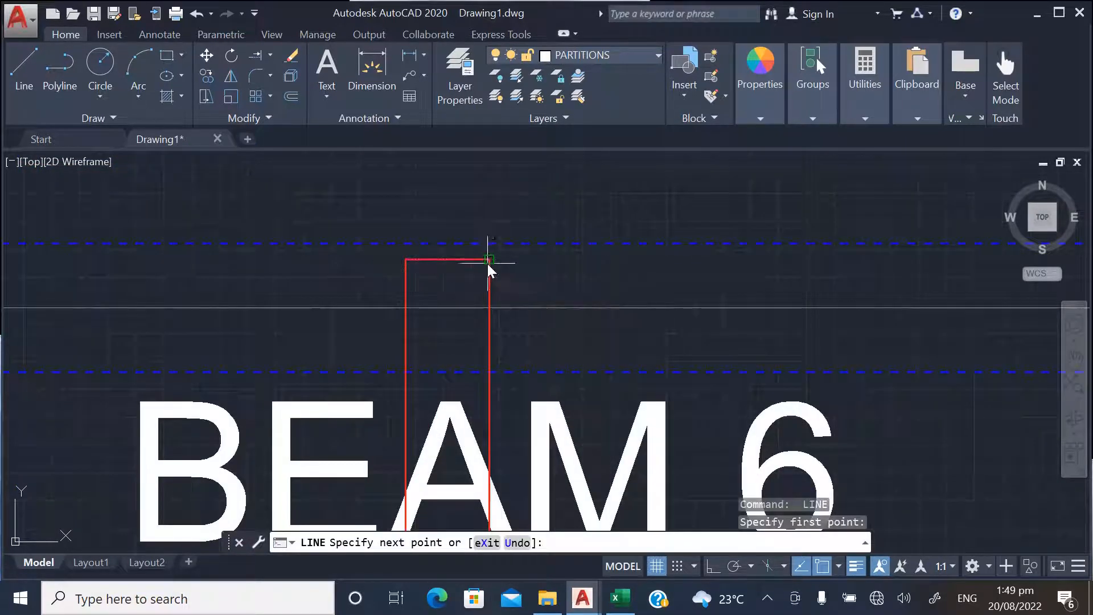
{"action": "key", "text": "Return"}
Draw a line closing the lower end of the vertical partition beside the PANEL 16 label
{"action": "scroll", "coordinate": [460, 268], "scroll_direction": "down", "scroll_amount": 5}
{"action": "scroll", "coordinate": [462, 401], "scroll_direction": "up", "scroll_amount": 5}
{"action": "key", "text": "Return"}
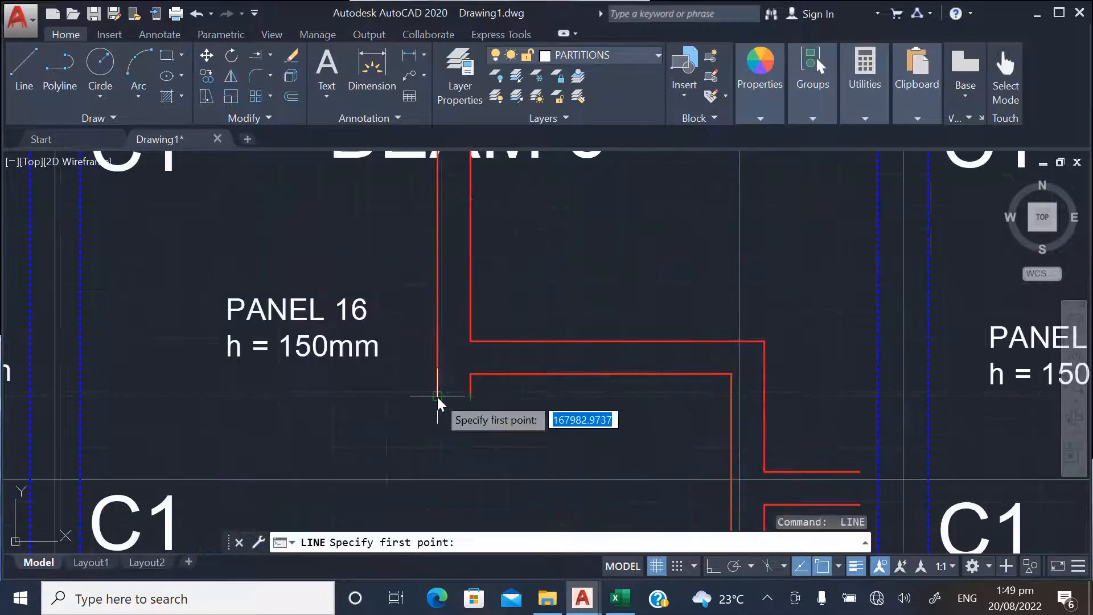
{"action": "left_click", "coordinate": [438, 394]}
{"action": "left_click", "coordinate": [462, 398]}
{"action": "key", "text": "Return"}
Close the upper end of the vertical partition between PANEL 19 and the BEAM 7 label with a line
{"action": "scroll", "coordinate": [456, 402], "scroll_direction": "down", "scroll_amount": 5}
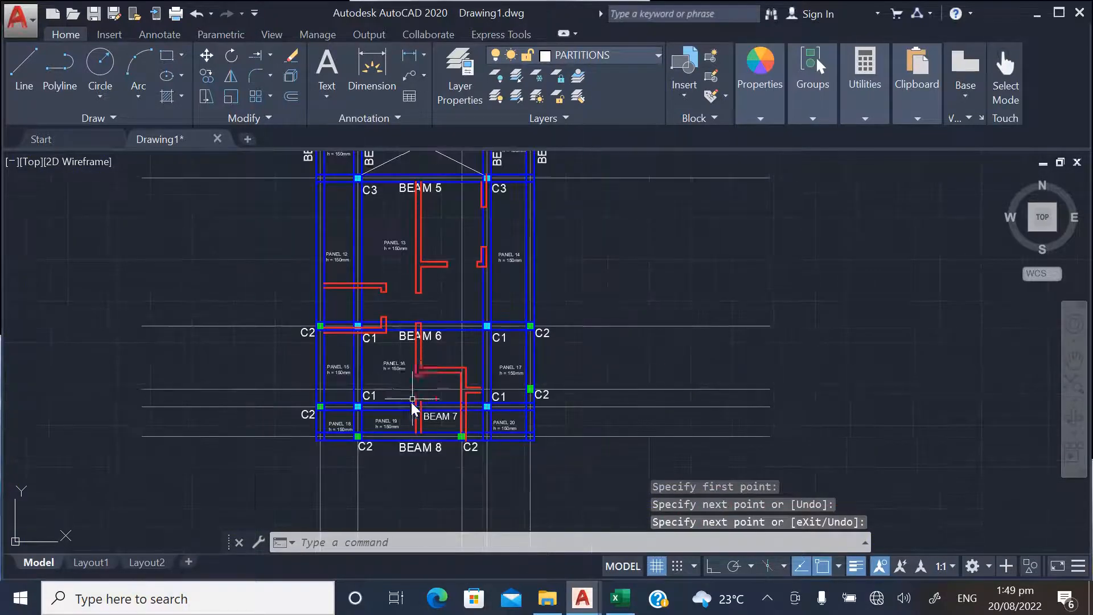
{"action": "scroll", "coordinate": [435, 399], "scroll_direction": "up", "scroll_amount": 5}
{"action": "key", "text": "Return"}
{"action": "left_click", "coordinate": [424, 396]}
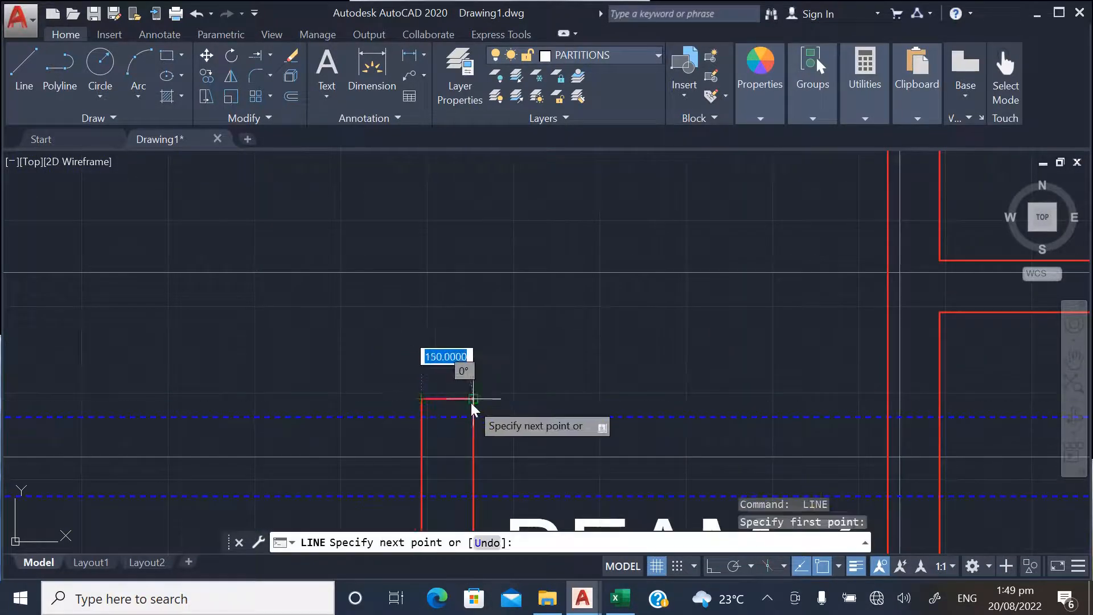
{"action": "left_click", "coordinate": [463, 400]}
{"action": "key", "text": "Return"}
{"action": "scroll", "coordinate": [454, 342], "scroll_direction": "down", "scroll_amount": 5}
{"action": "scroll", "coordinate": [476, 459], "scroll_direction": "down", "scroll_amount": 3}
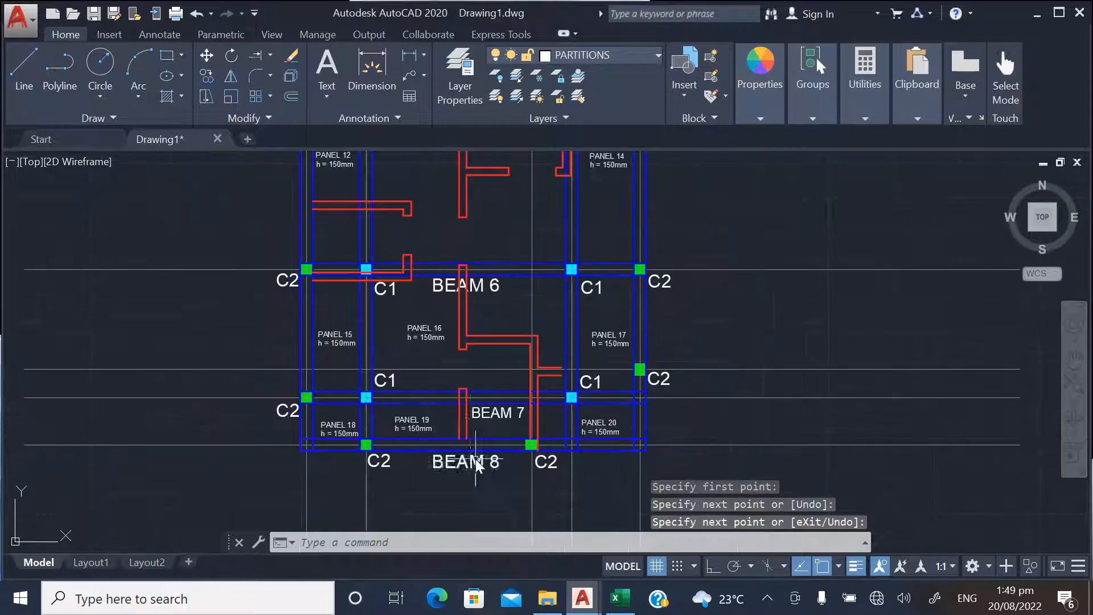
{"action": "scroll", "coordinate": [487, 424], "scroll_direction": "down", "scroll_amount": 4}
{"action": "scroll", "coordinate": [477, 278], "scroll_direction": "up", "scroll_amount": 6}
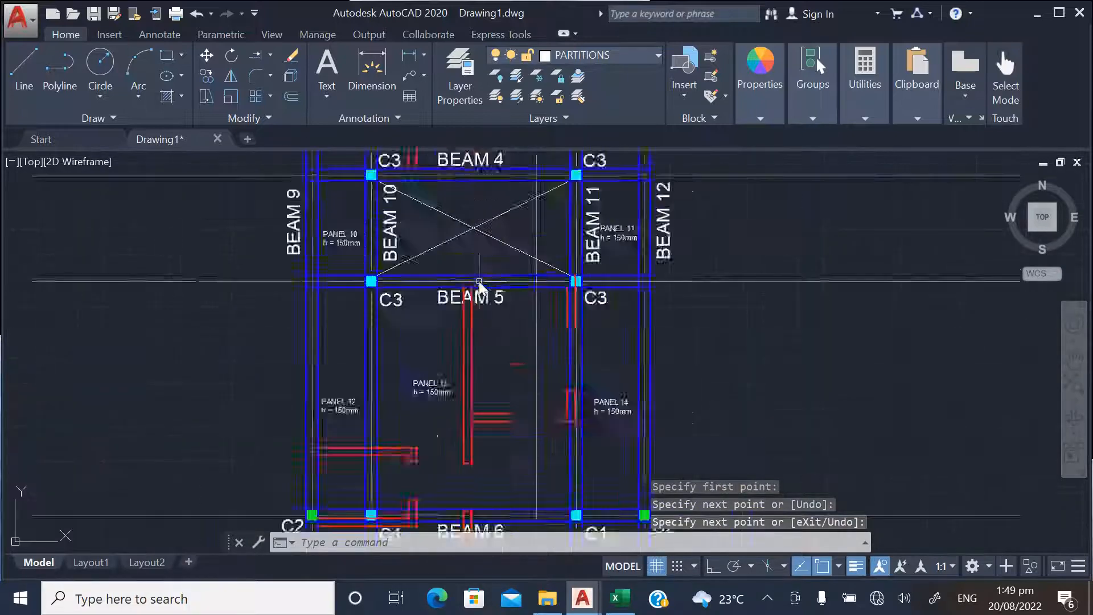
{"action": "scroll", "coordinate": [456, 439], "scroll_direction": "down", "scroll_amount": 5}
{"action": "scroll", "coordinate": [415, 488], "scroll_direction": "up", "scroll_amount": 3}
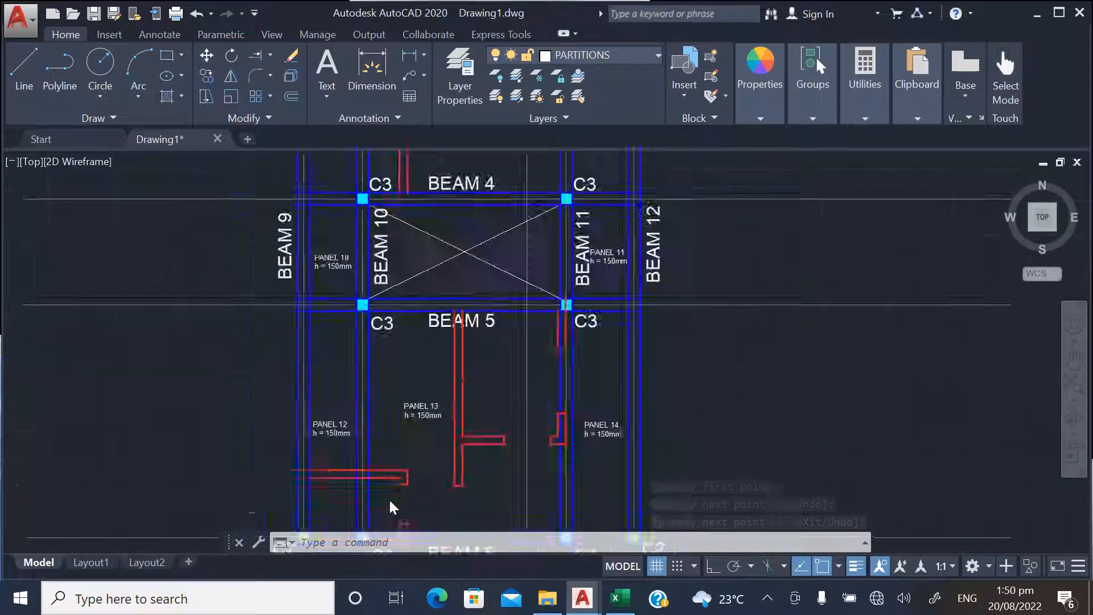
With object snap off, move the BEAM 2 label to the right so it clears the vertical red partition
{"action": "scroll", "coordinate": [393, 495], "scroll_direction": "down", "scroll_amount": 3}
{"action": "scroll", "coordinate": [403, 364], "scroll_direction": "up", "scroll_amount": 4}
{"action": "scroll", "coordinate": [398, 485], "scroll_direction": "down", "scroll_amount": 2}
{"action": "scroll", "coordinate": [439, 281], "scroll_direction": "down", "scroll_amount": 2}
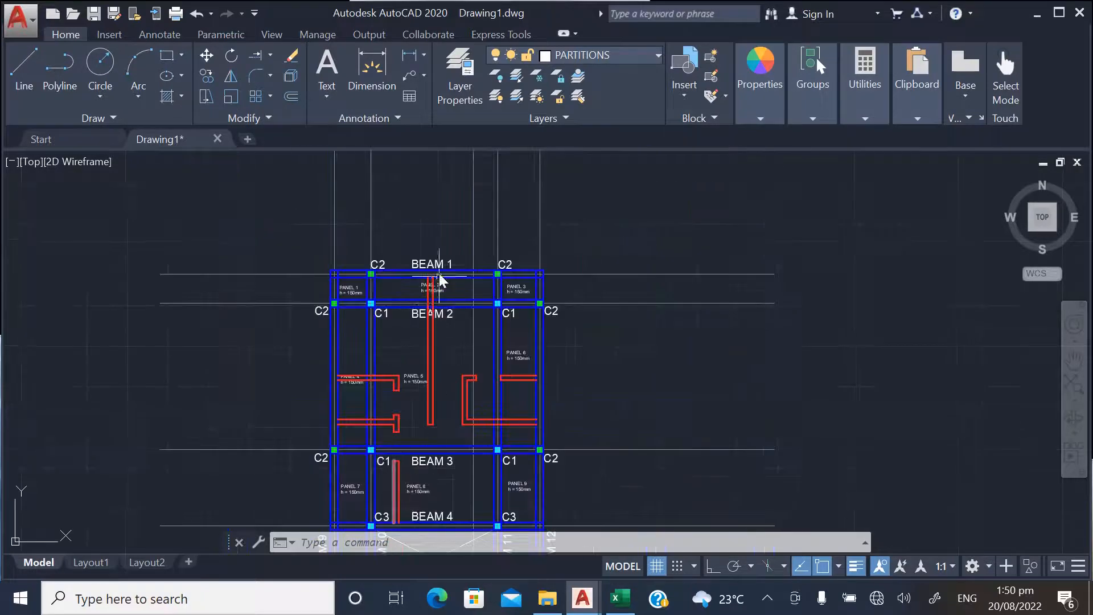
{"action": "scroll", "coordinate": [451, 319], "scroll_direction": "up", "scroll_amount": 3}
{"action": "scroll", "coordinate": [452, 342], "scroll_direction": "down", "scroll_amount": 3}
{"action": "scroll", "coordinate": [453, 367], "scroll_direction": "up", "scroll_amount": 5}
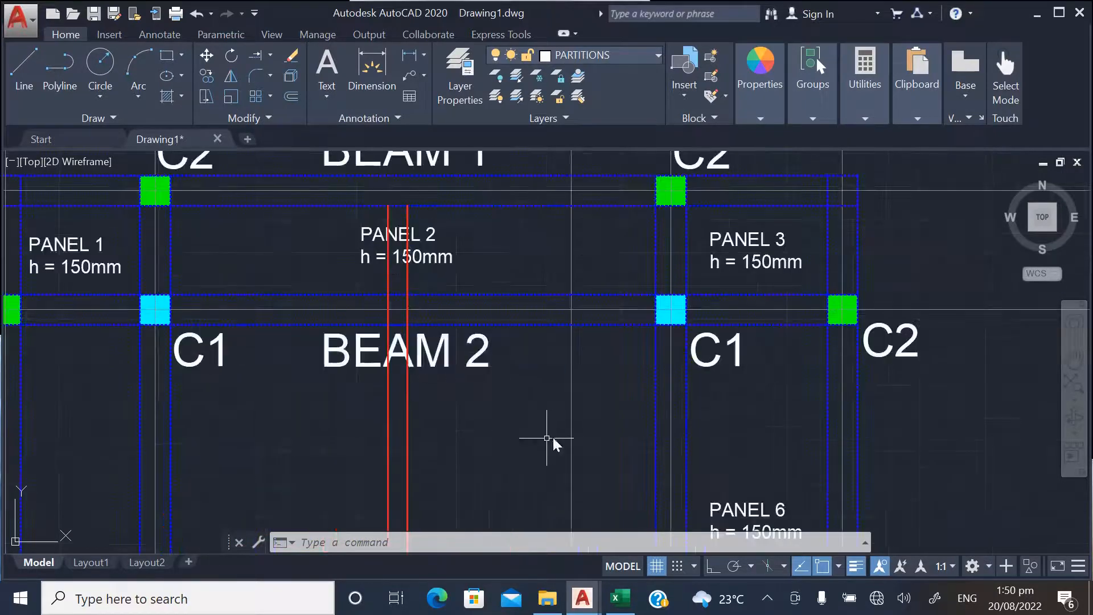
{"action": "key", "text": "Return"}
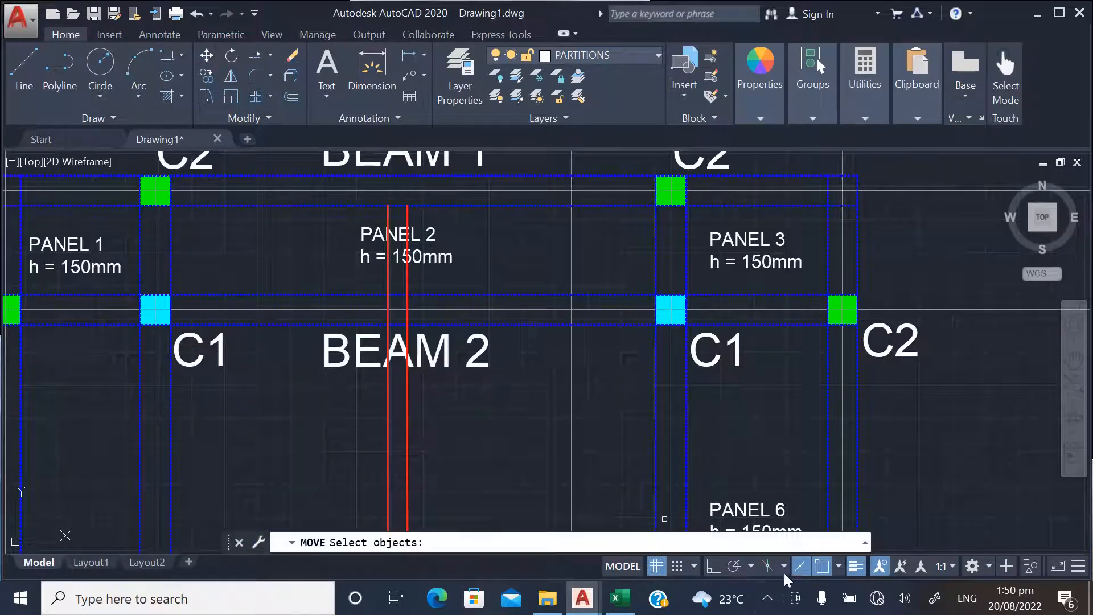
{"action": "left_click", "coordinate": [454, 364]}
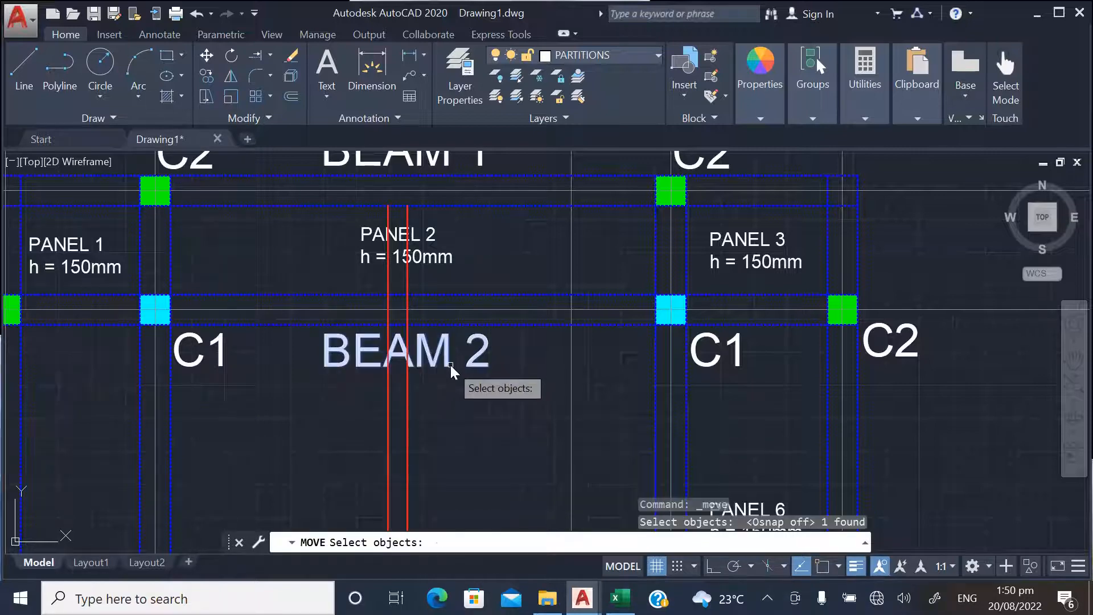
{"action": "key", "text": "Return"}
{"action": "left_click", "coordinate": [485, 436]}
{"action": "left_click", "coordinate": [597, 439]}
Move the PANEL 2 label to the left, clear of the vertical red partition below BEAM 1
{"action": "scroll", "coordinate": [487, 392], "scroll_direction": "down", "scroll_amount": 2}
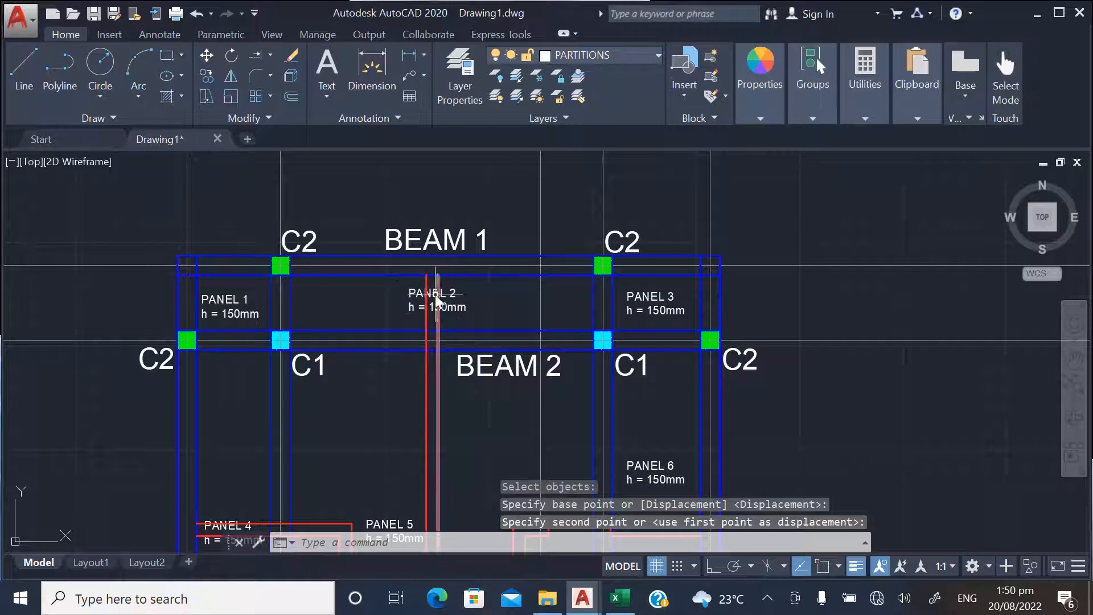
{"action": "key", "text": "Return"}
{"action": "left_click", "coordinate": [408, 294]}
{"action": "left_click", "coordinate": [391, 303]}
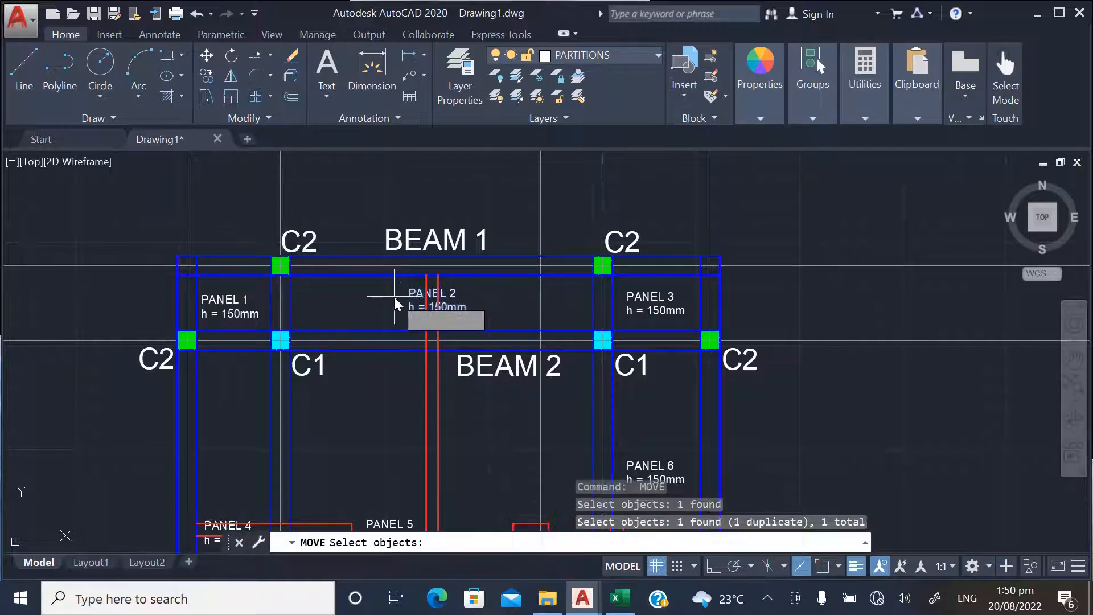
{"action": "key", "text": "Return"}
{"action": "left_click", "coordinate": [386, 297]}
{"action": "left_click", "coordinate": [318, 289]}
Move the PANEL 4 label down so it sits just below the horizontal red partition crossing it
{"action": "scroll", "coordinate": [321, 295], "scroll_direction": "down", "scroll_amount": 3}
{"action": "scroll", "coordinate": [329, 474], "scroll_direction": "up", "scroll_amount": 7}
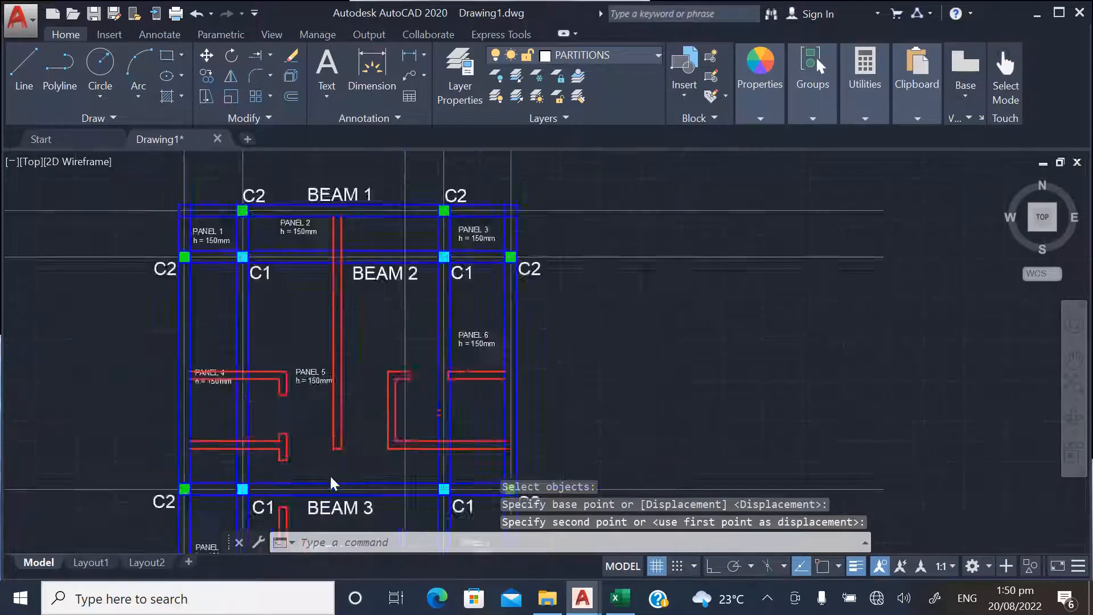
{"action": "key", "text": "Return"}
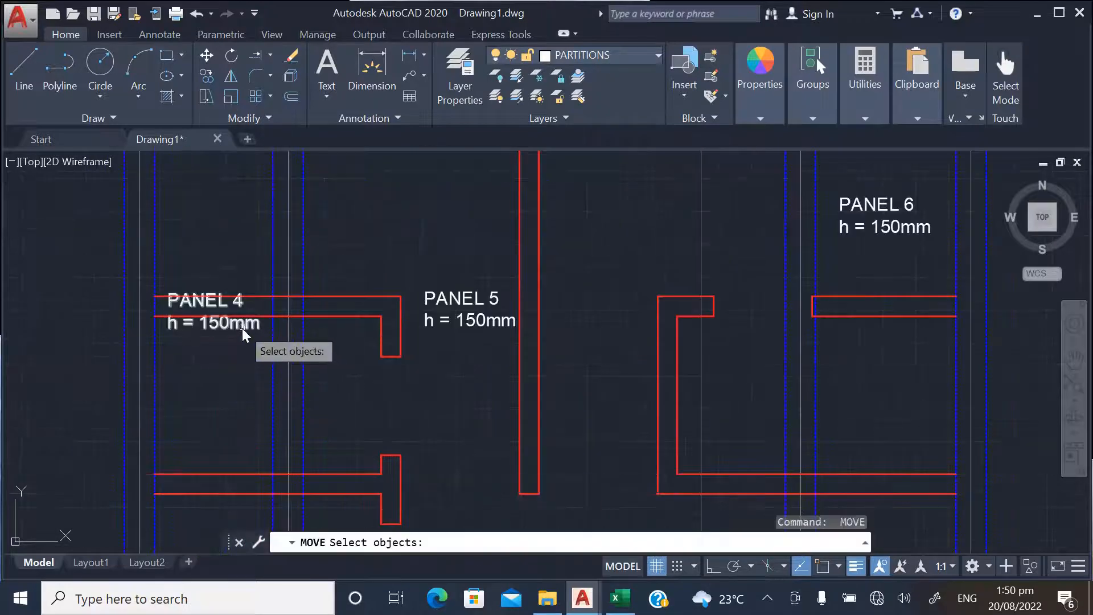
{"action": "left_click", "coordinate": [242, 328]}
{"action": "key", "text": "Return"}
{"action": "left_click", "coordinate": [230, 345]}
{"action": "left_click", "coordinate": [225, 389]}
Move the BEAM 5 label to the right, into the space between the two red partitions
{"action": "scroll", "coordinate": [336, 350], "scroll_direction": "down", "scroll_amount": 4}
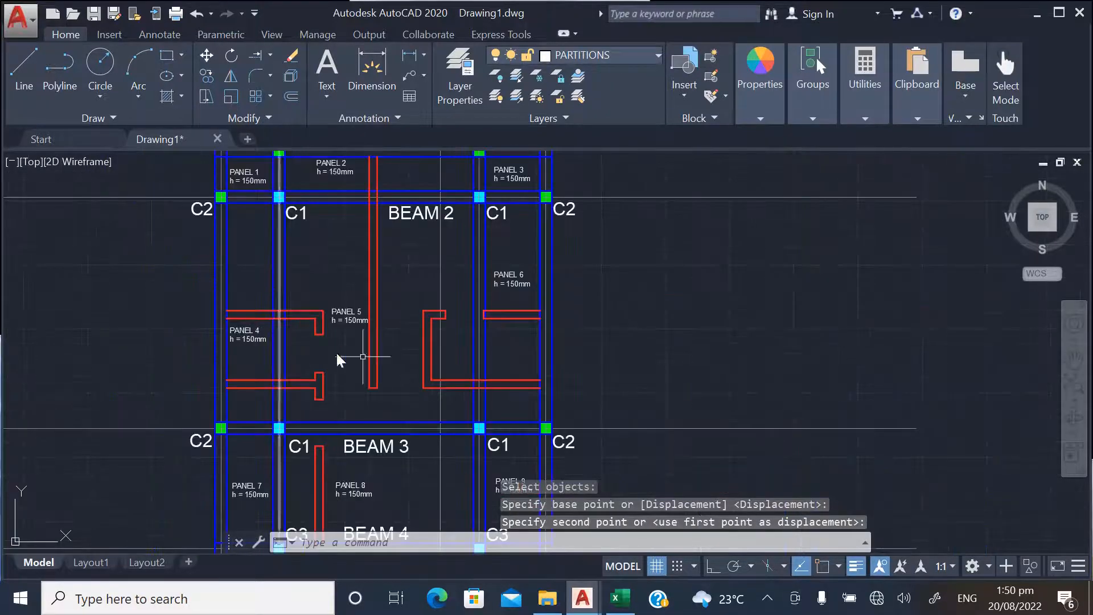
{"action": "scroll", "coordinate": [421, 342], "scroll_direction": "down", "scroll_amount": 2}
{"action": "scroll", "coordinate": [377, 422], "scroll_direction": "up", "scroll_amount": 4}
{"action": "scroll", "coordinate": [407, 306], "scroll_direction": "down", "scroll_amount": 4}
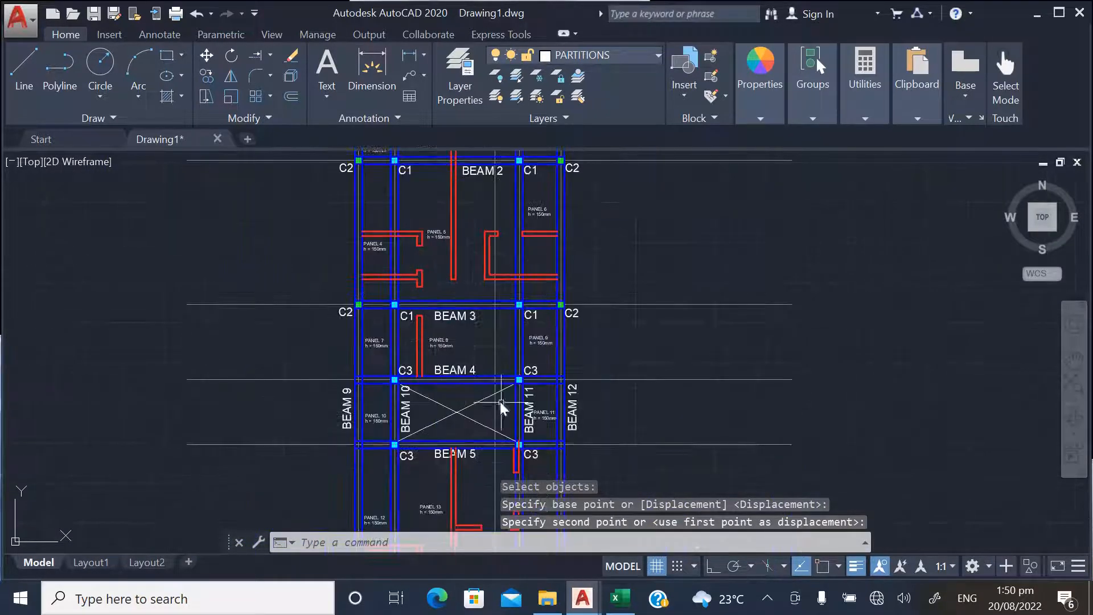
{"action": "scroll", "coordinate": [500, 401], "scroll_direction": "up", "scroll_amount": 4}
{"action": "scroll", "coordinate": [490, 342], "scroll_direction": "down", "scroll_amount": 2}
{"action": "scroll", "coordinate": [417, 435], "scroll_direction": "up", "scroll_amount": 4}
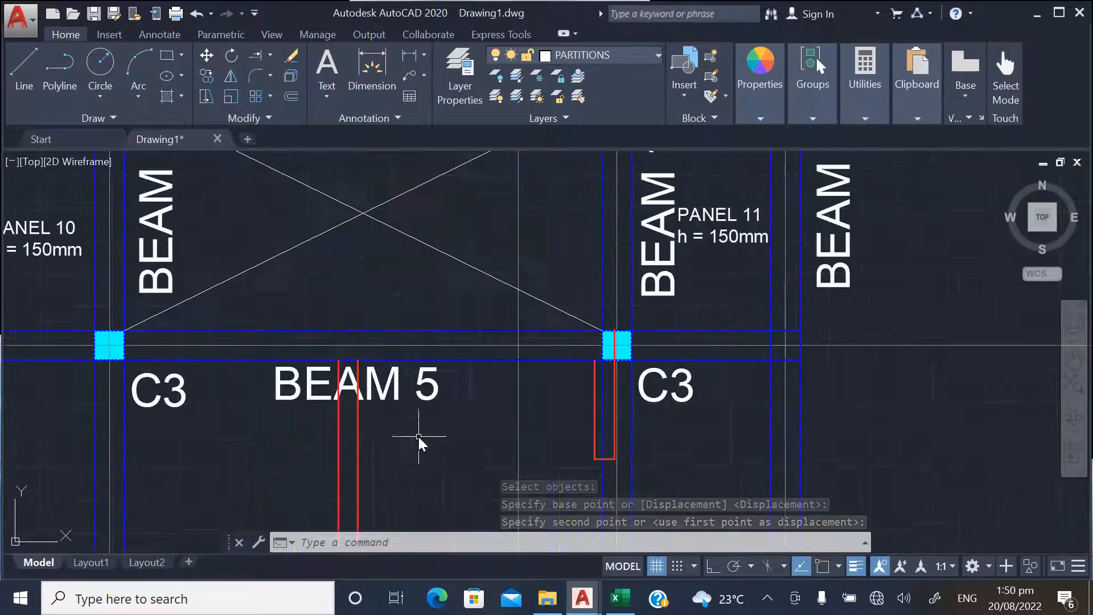
{"action": "key", "text": "Return"}
{"action": "left_click", "coordinate": [425, 392]}
{"action": "key", "text": "Return"}
{"action": "left_click", "coordinate": [415, 426]}
{"action": "left_click", "coordinate": [522, 427]}
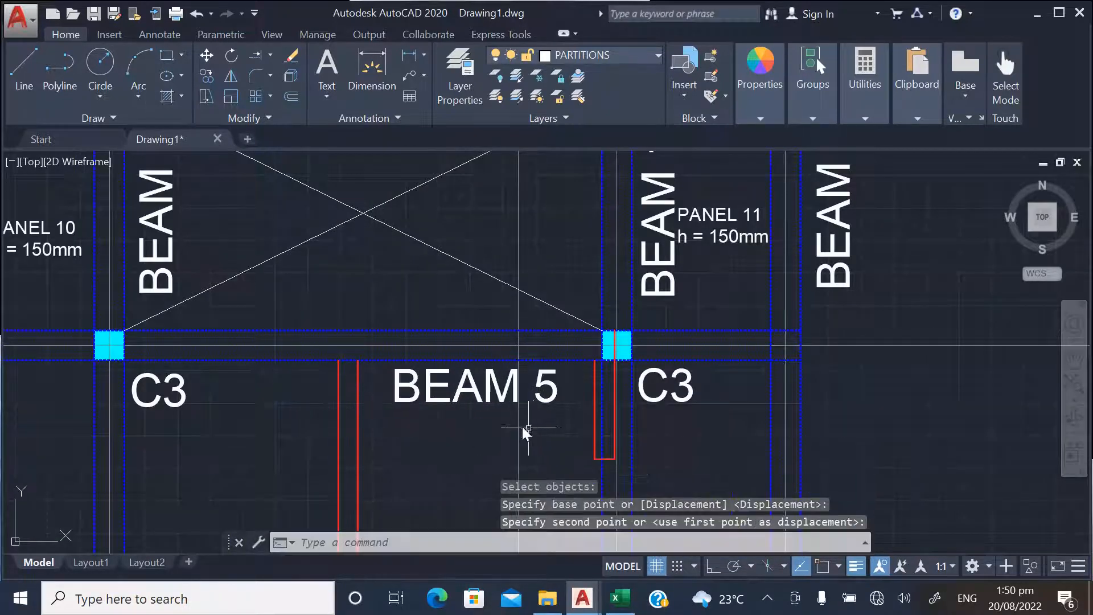
Move the BEAM 6 label to the right so it clears the vertical red partition
{"action": "scroll", "coordinate": [472, 279], "scroll_direction": "down", "scroll_amount": 5}
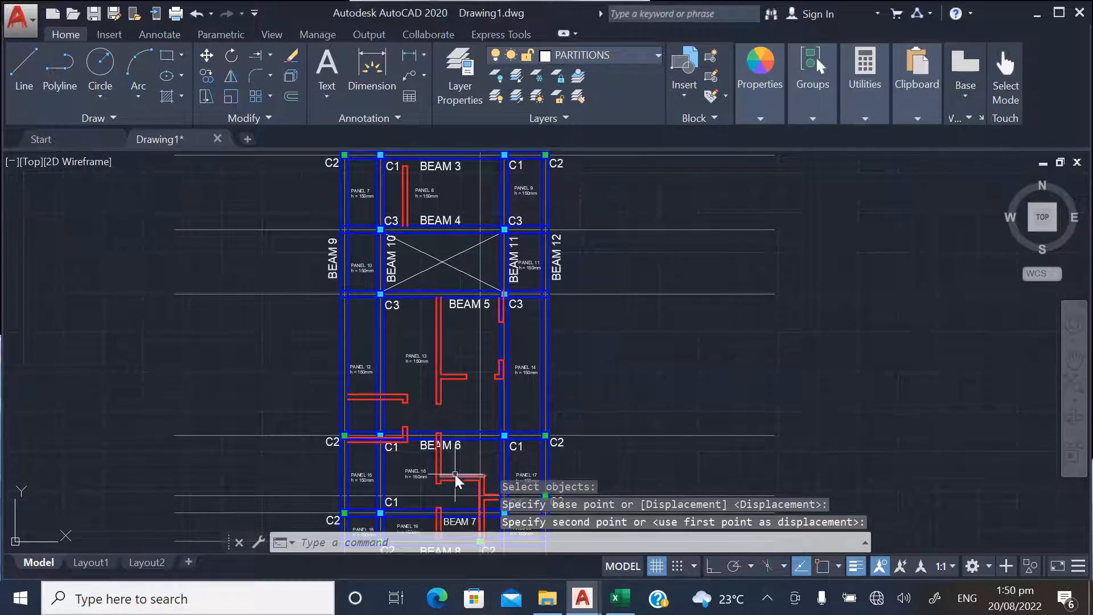
{"action": "scroll", "coordinate": [455, 476], "scroll_direction": "up", "scroll_amount": 5}
{"action": "key", "text": "Return"}
{"action": "left_click", "coordinate": [454, 361]}
{"action": "key", "text": "Return"}
{"action": "left_click", "coordinate": [447, 394]}
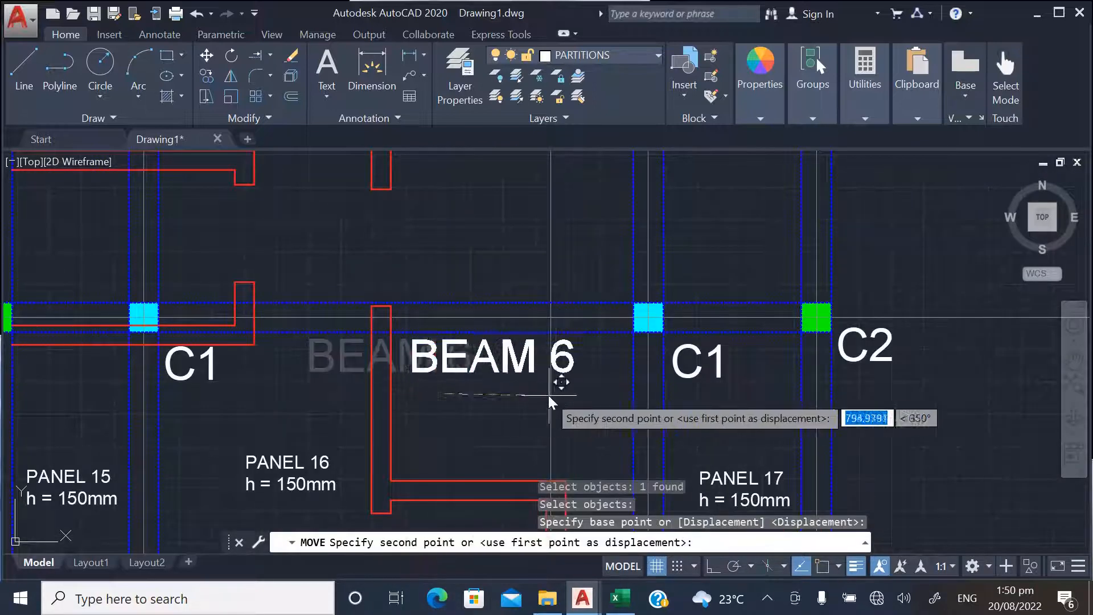
{"action": "left_click", "coordinate": [549, 396]}
Examine the whole layout for labels still crossed by partitions and for partition ends left open
{"action": "scroll", "coordinate": [481, 269], "scroll_direction": "down", "scroll_amount": 2}
{"action": "scroll", "coordinate": [309, 281], "scroll_direction": "down", "scroll_amount": 2}
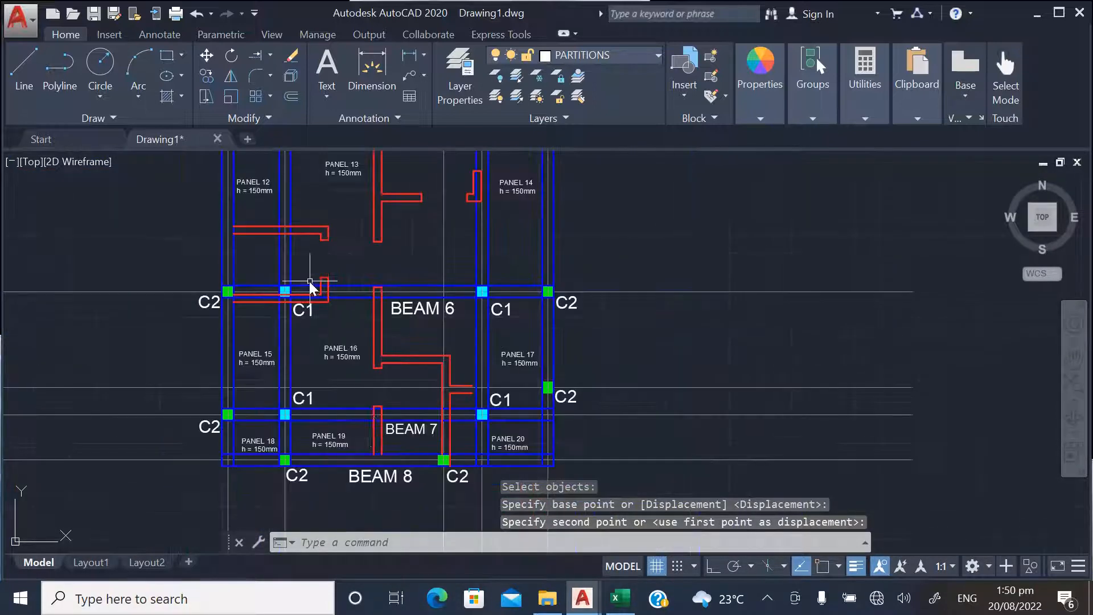
{"action": "scroll", "coordinate": [364, 456], "scroll_direction": "down", "scroll_amount": 2}
{"action": "scroll", "coordinate": [373, 456], "scroll_direction": "down", "scroll_amount": 2}
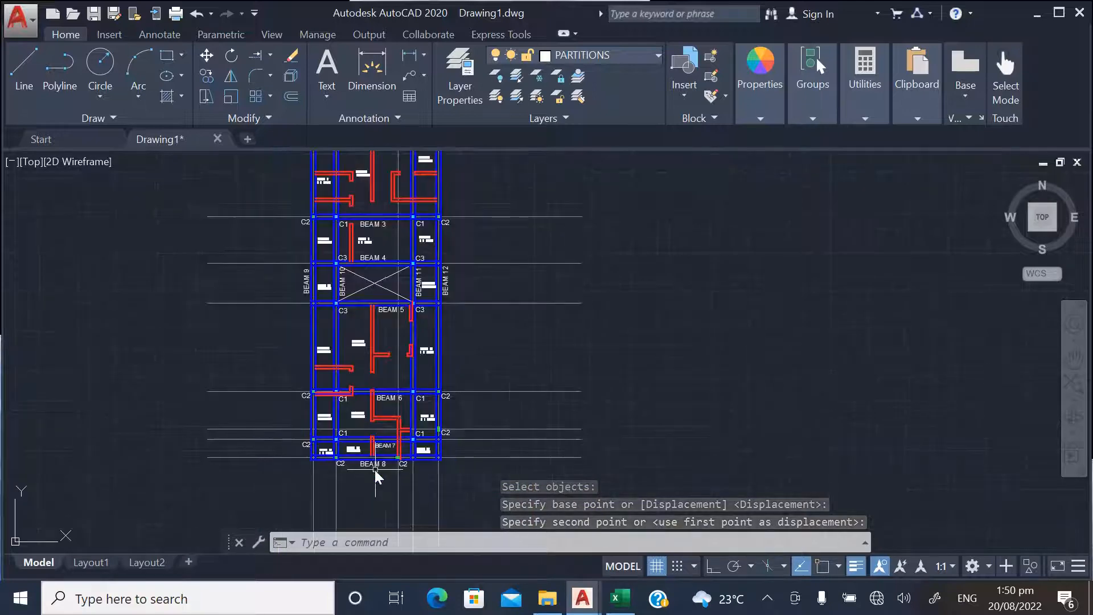
{"action": "scroll", "coordinate": [397, 456], "scroll_direction": "up", "scroll_amount": 4}
{"action": "scroll", "coordinate": [374, 291], "scroll_direction": "down", "scroll_amount": 5}
{"action": "scroll", "coordinate": [374, 292], "scroll_direction": "up", "scroll_amount": 4}
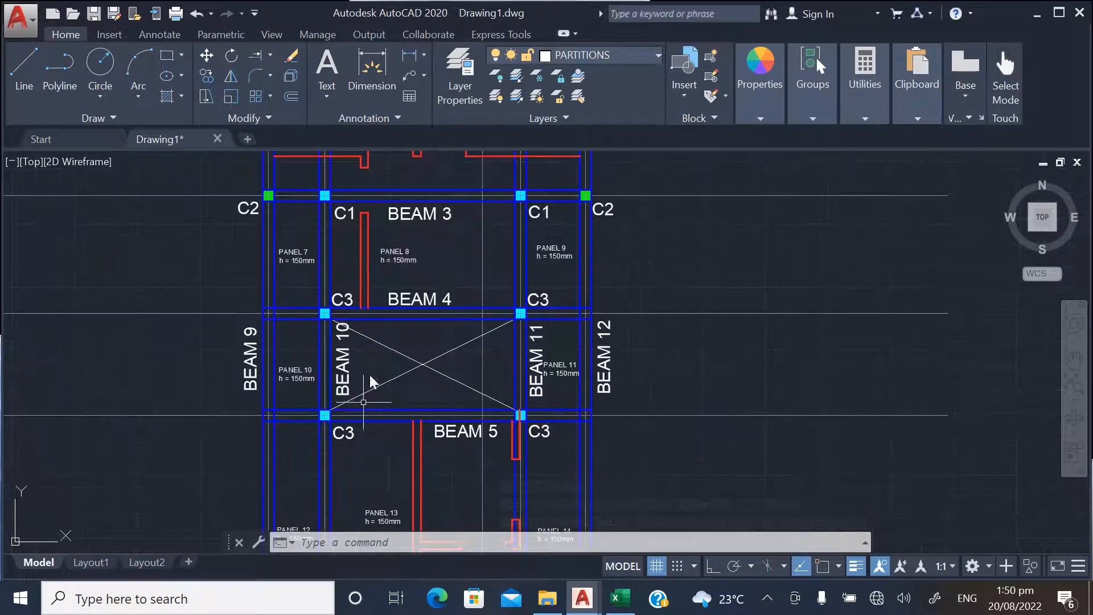
{"action": "scroll", "coordinate": [358, 353], "scroll_direction": "down", "scroll_amount": 2}
{"action": "scroll", "coordinate": [350, 282], "scroll_direction": "up", "scroll_amount": 3}
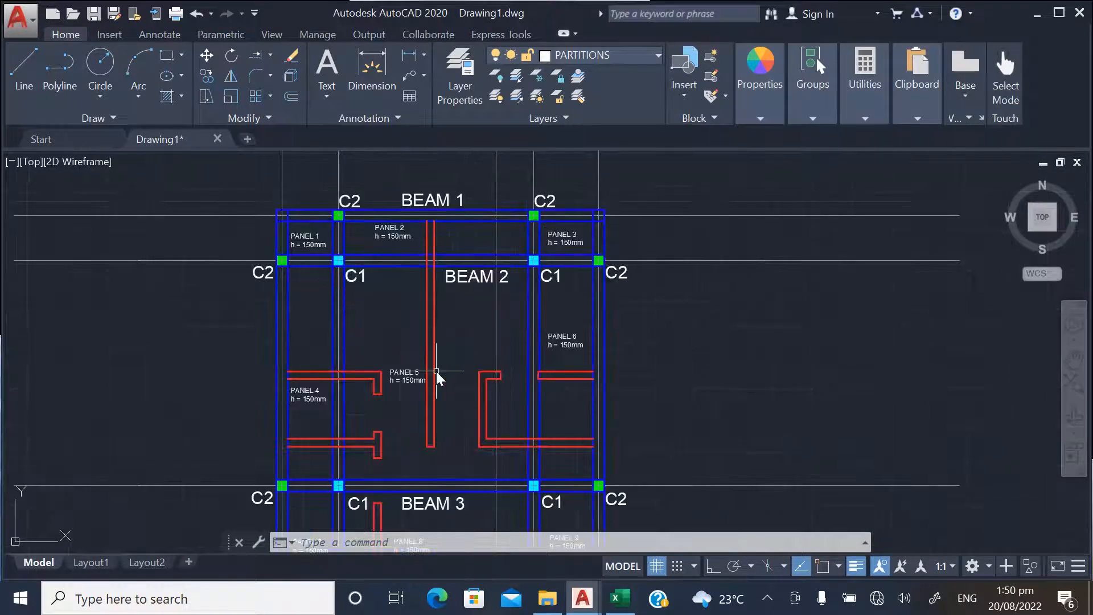
{"action": "scroll", "coordinate": [422, 349], "scroll_direction": "down", "scroll_amount": 3}
{"action": "scroll", "coordinate": [399, 366], "scroll_direction": "up", "scroll_amount": 3}
{"action": "scroll", "coordinate": [334, 402], "scroll_direction": "down", "scroll_amount": 2}
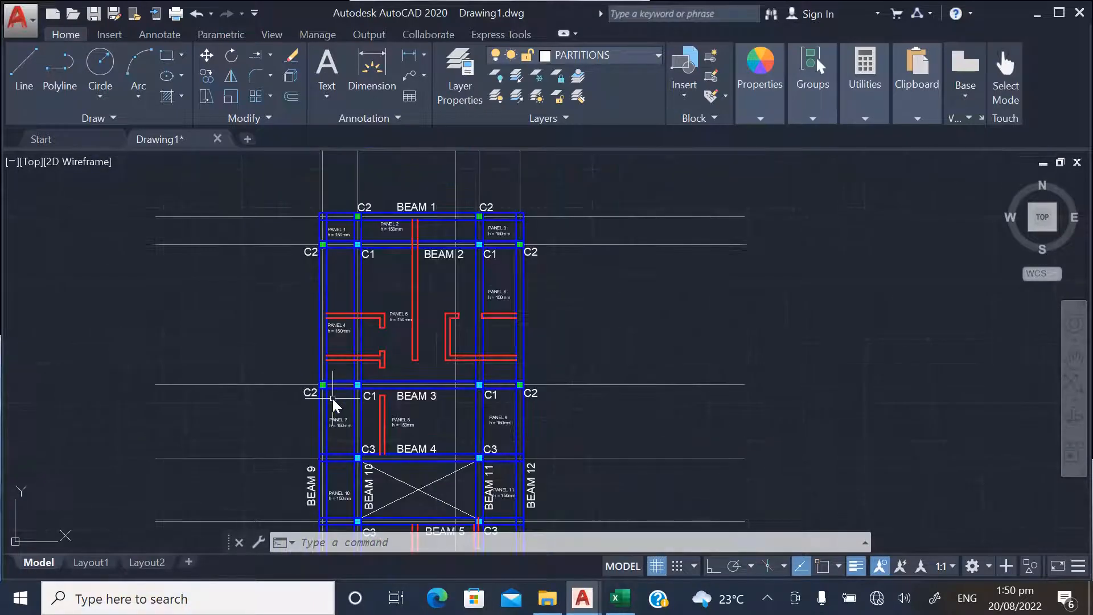
{"action": "scroll", "coordinate": [415, 227], "scroll_direction": "up", "scroll_amount": 2}
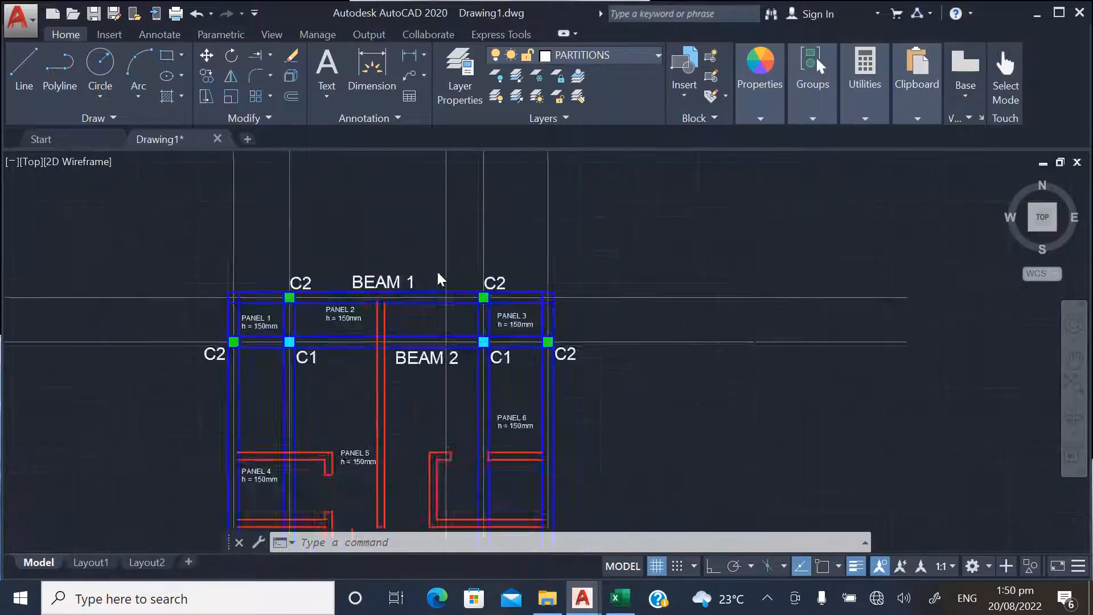
{"action": "scroll", "coordinate": [398, 246], "scroll_direction": "down", "scroll_amount": 2}
{"action": "scroll", "coordinate": [388, 401], "scroll_direction": "up", "scroll_amount": 4}
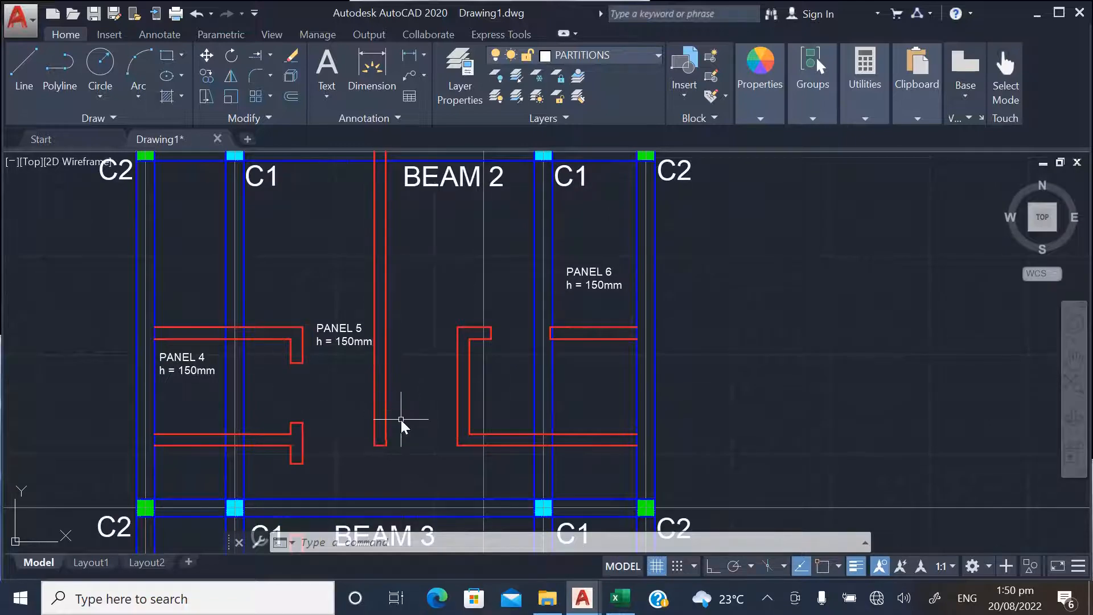
{"action": "scroll", "coordinate": [387, 447], "scroll_direction": "up", "scroll_amount": 3}
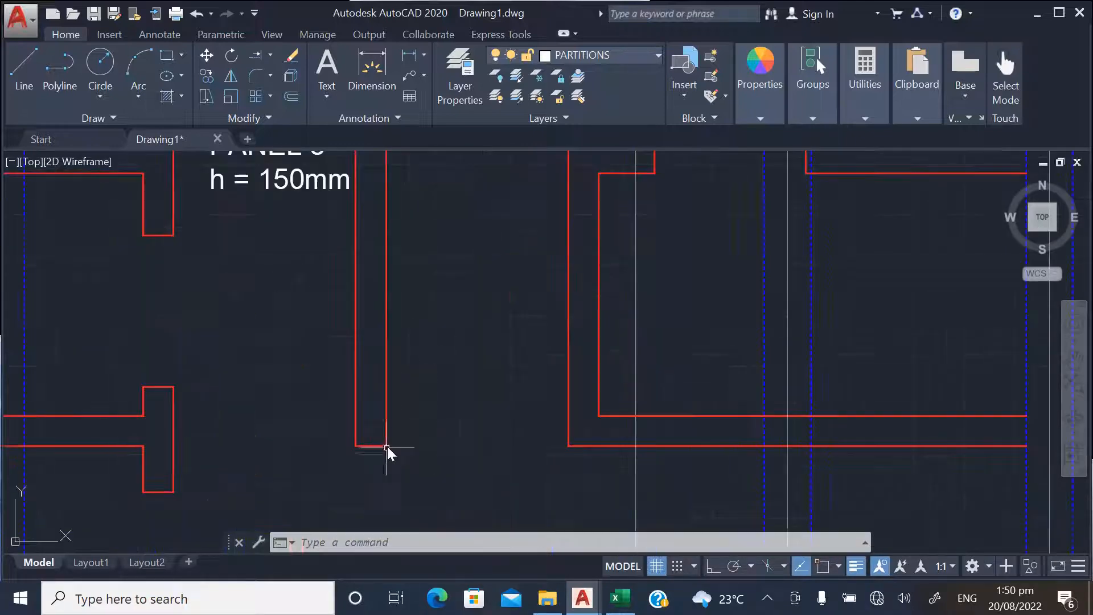
{"action": "scroll", "coordinate": [411, 455], "scroll_direction": "down", "scroll_amount": 5}
{"action": "scroll", "coordinate": [420, 341], "scroll_direction": "up", "scroll_amount": 2}
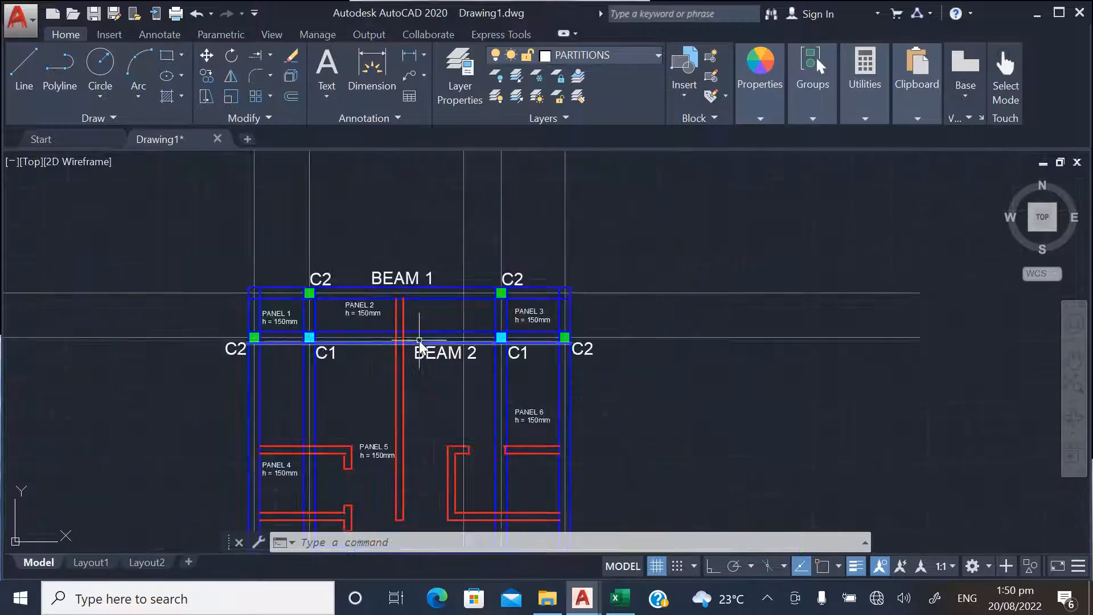
{"action": "scroll", "coordinate": [398, 487], "scroll_direction": "up", "scroll_amount": 2}
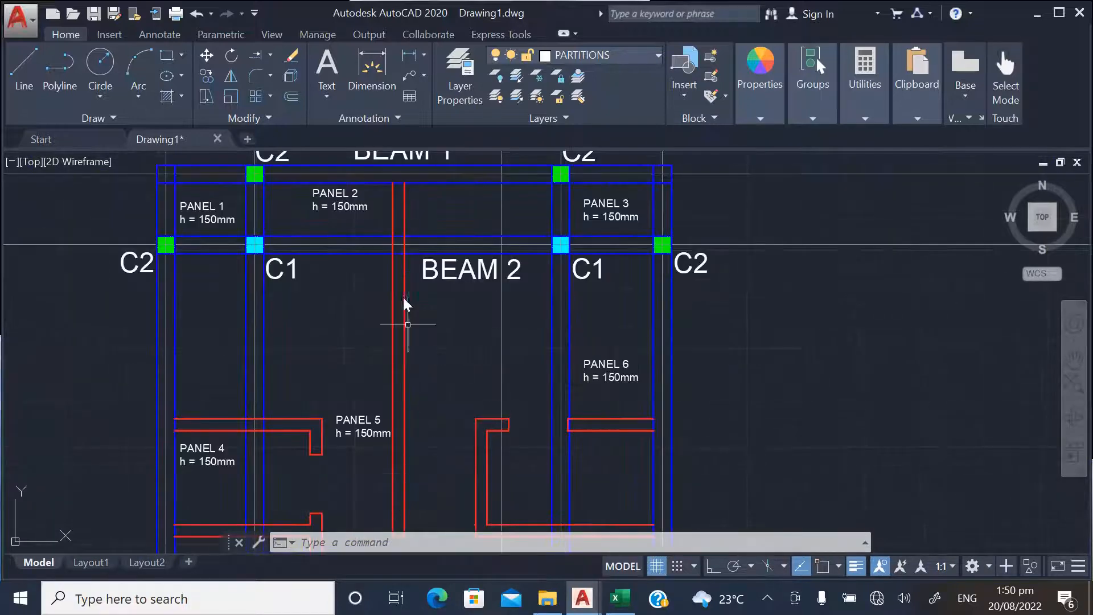
{"action": "scroll", "coordinate": [388, 258], "scroll_direction": "down", "scroll_amount": 2}
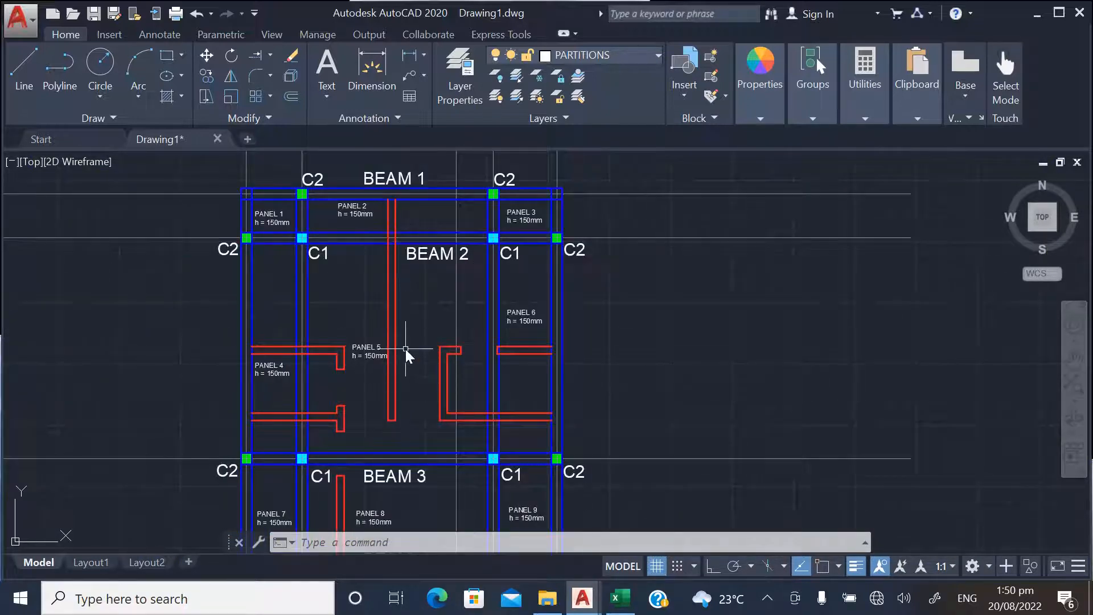
{"action": "scroll", "coordinate": [402, 381], "scroll_direction": "down", "scroll_amount": 2}
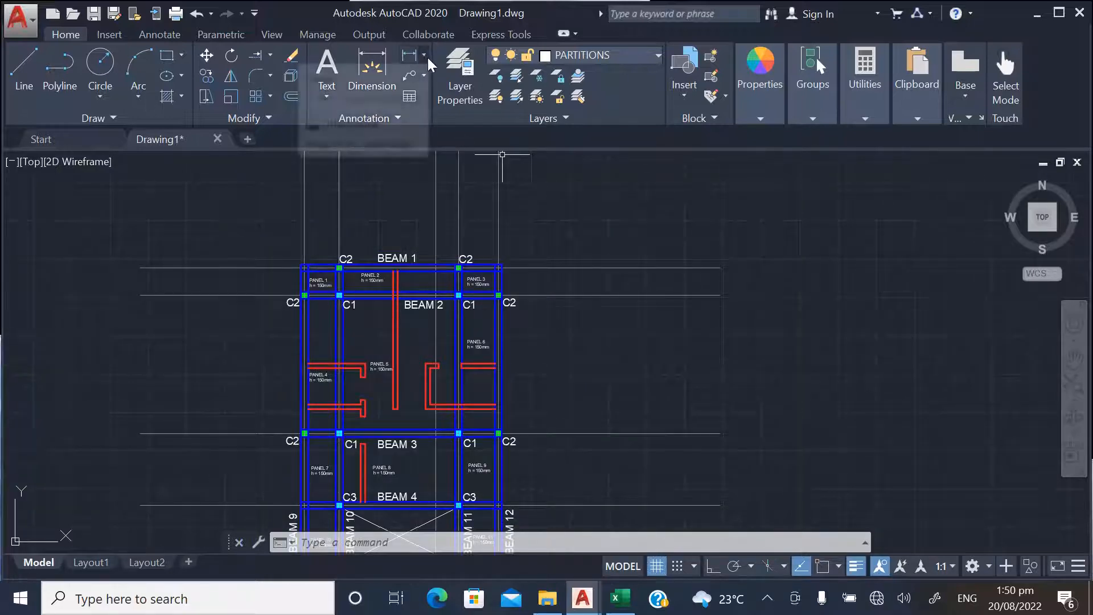
Make layer 0 current and set the current object colour and lineweight to ByLayer
{"action": "left_click", "coordinate": [751, 70]}
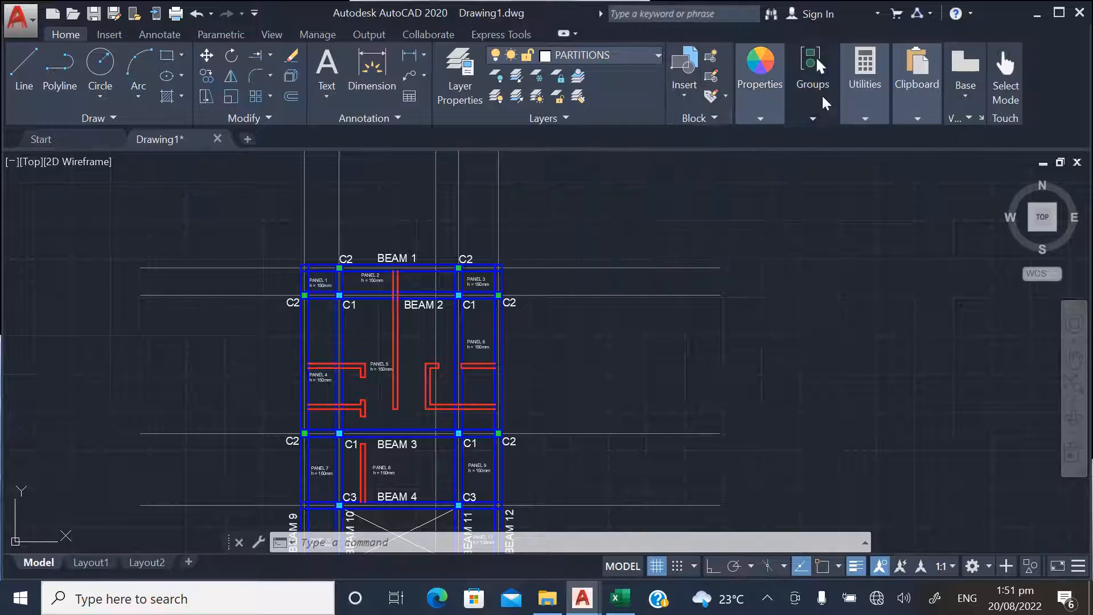
{"action": "left_click", "coordinate": [659, 55]}
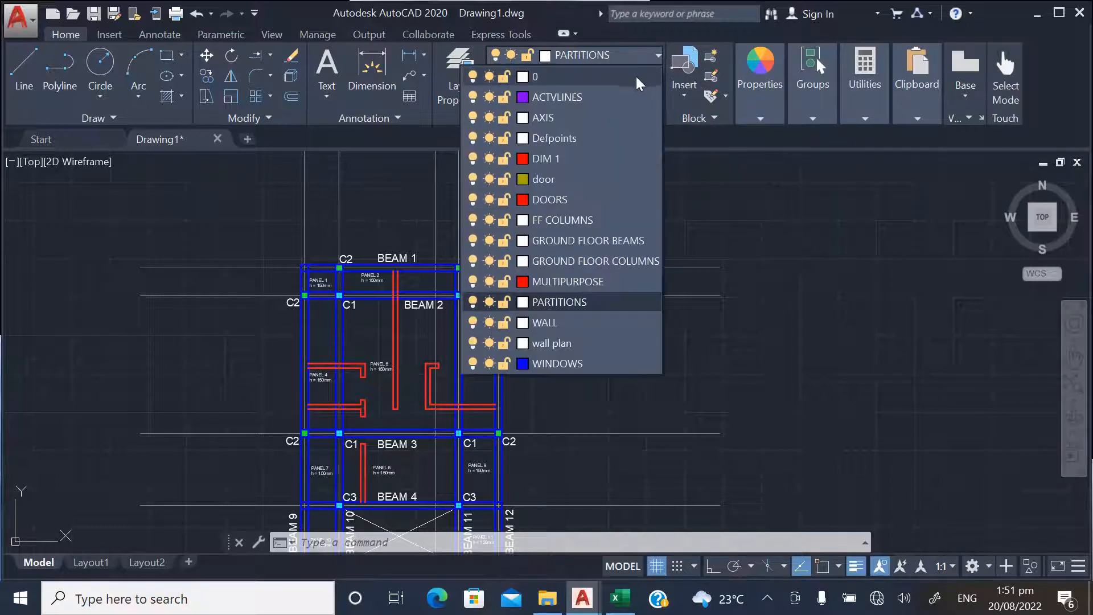
{"action": "left_click", "coordinate": [572, 71]}
{"action": "left_click", "coordinate": [759, 70]}
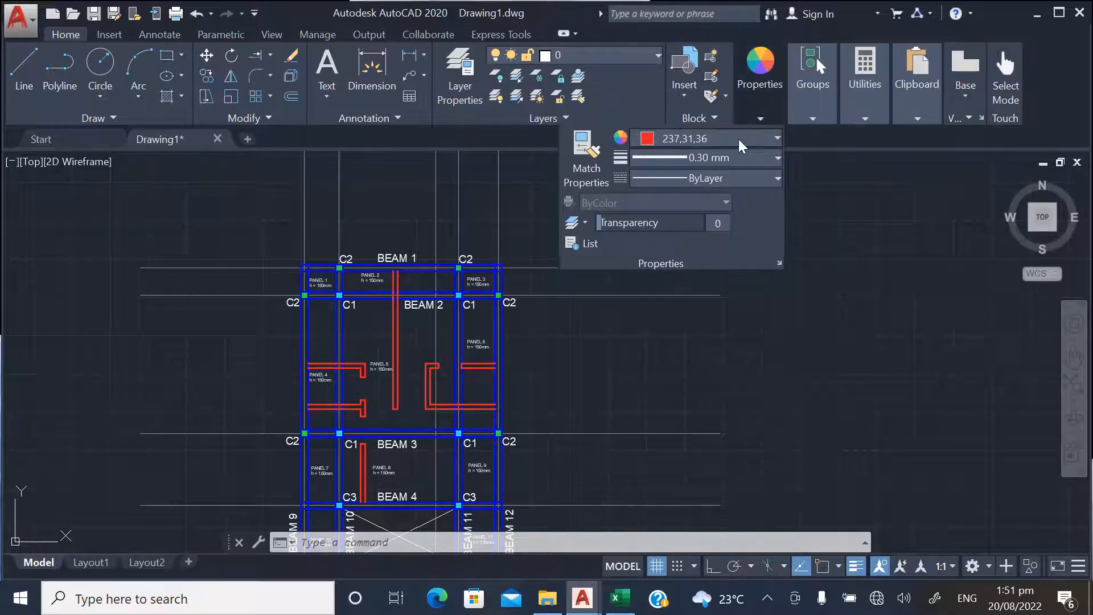
{"action": "left_click", "coordinate": [717, 158]}
{"action": "scroll", "coordinate": [712, 182], "scroll_direction": "up", "scroll_amount": 5}
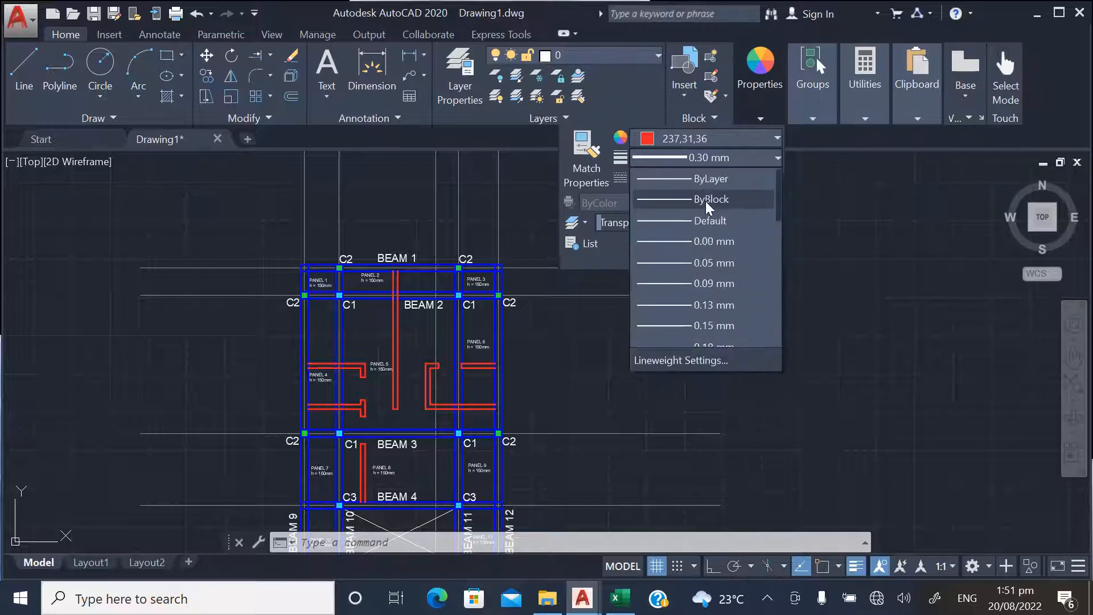
{"action": "left_click", "coordinate": [706, 181]}
{"action": "left_click", "coordinate": [724, 141]}
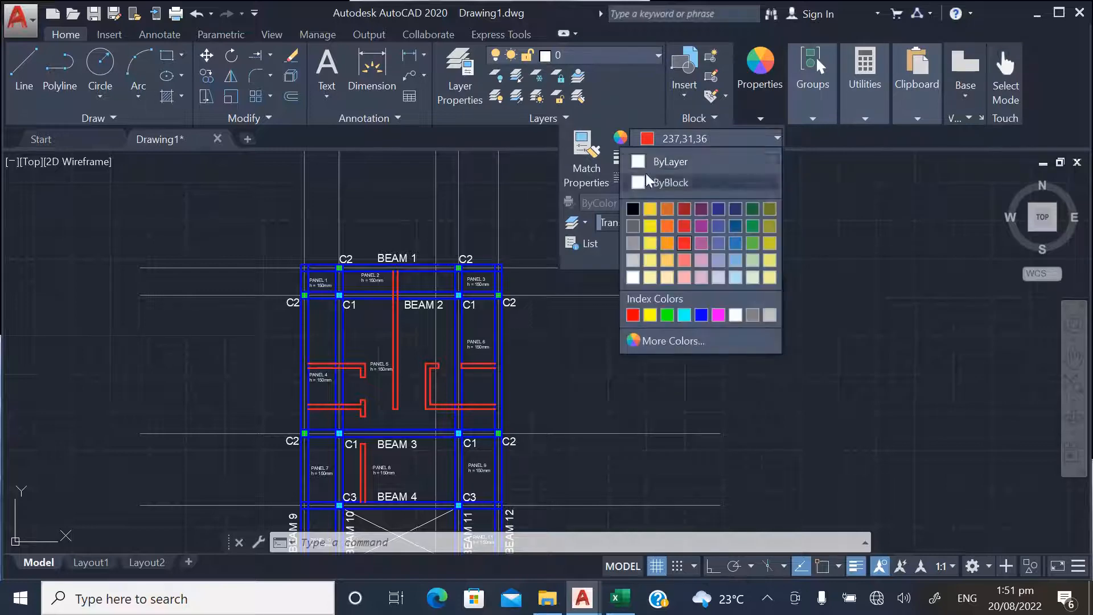
{"action": "left_click", "coordinate": [643, 159]}
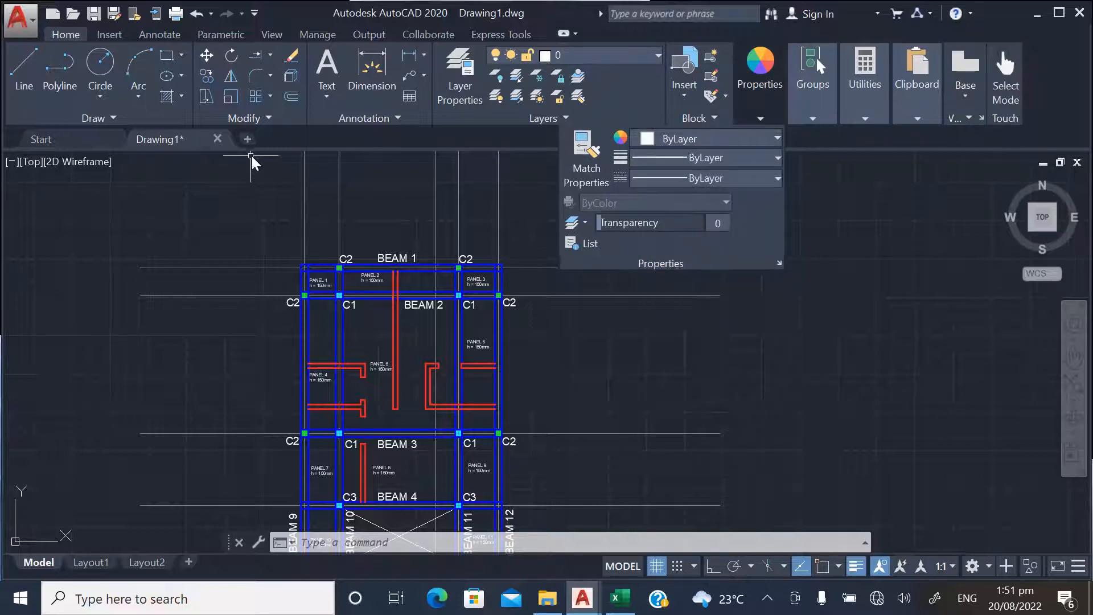
Start a linear dimension at the upper end of the vertical partition beside the PANEL 2 label
{"action": "left_click", "coordinate": [412, 60]}
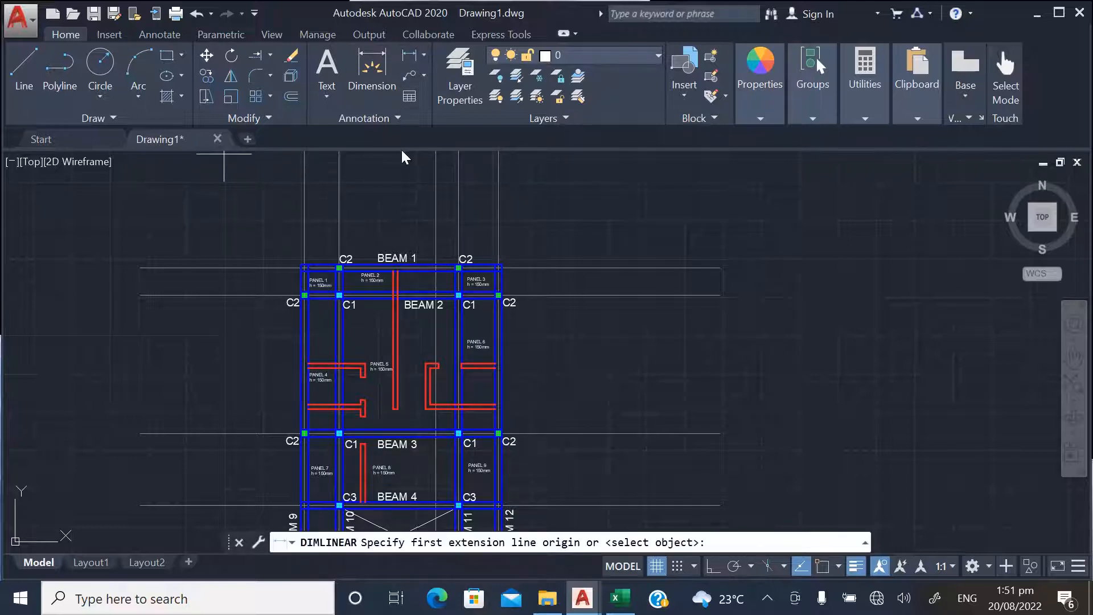
{"action": "scroll", "coordinate": [436, 308], "scroll_direction": "up", "scroll_amount": 4}
{"action": "scroll", "coordinate": [301, 240], "scroll_direction": "up", "scroll_amount": 4}
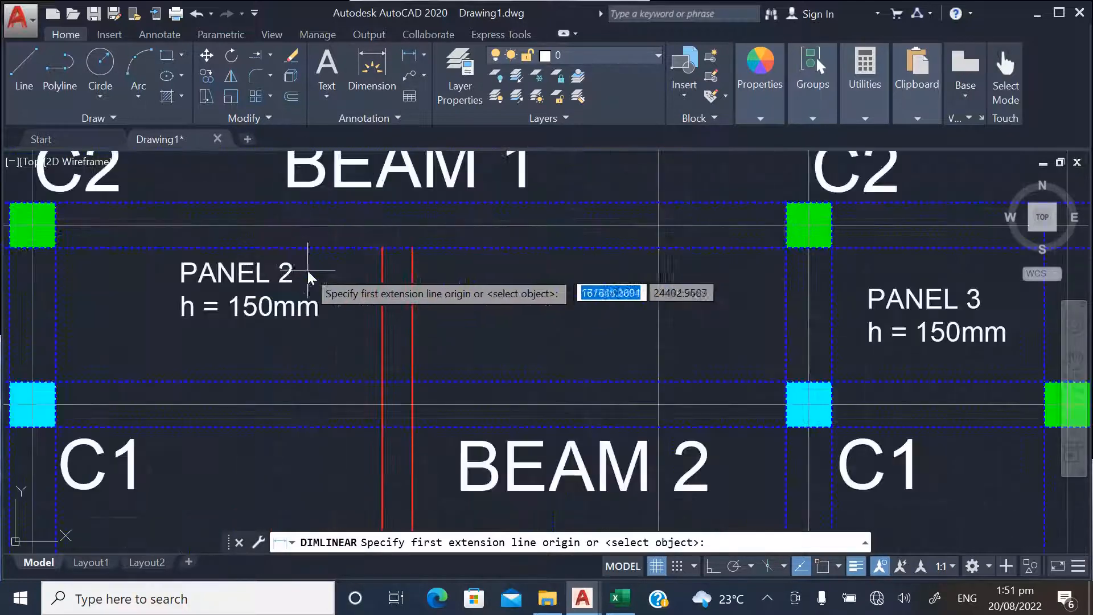
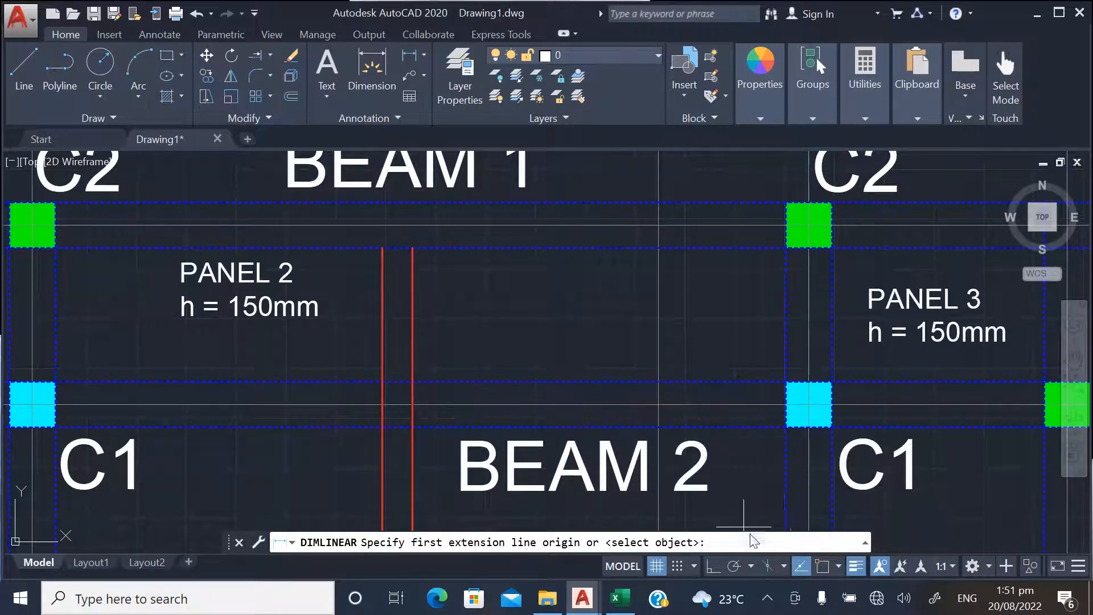
Turn on object snap and dimension the vertical partition's length across PANEL 2, between BEAM 1 and BEAM 2
{"action": "left_click", "coordinate": [824, 566]}
{"action": "left_click", "coordinate": [412, 365]}
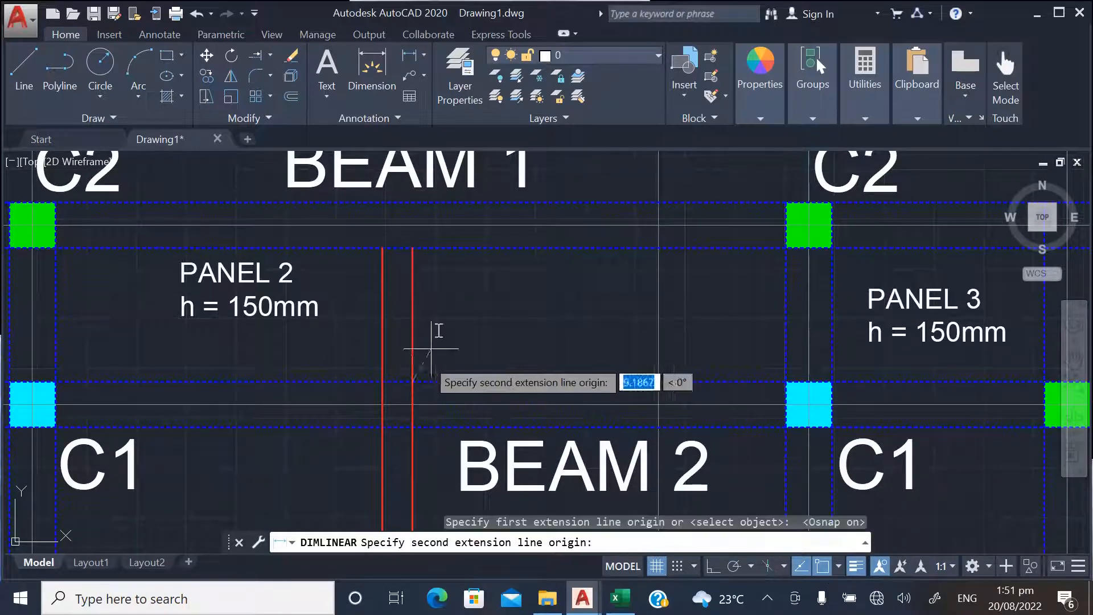
{"action": "left_click", "coordinate": [418, 249]}
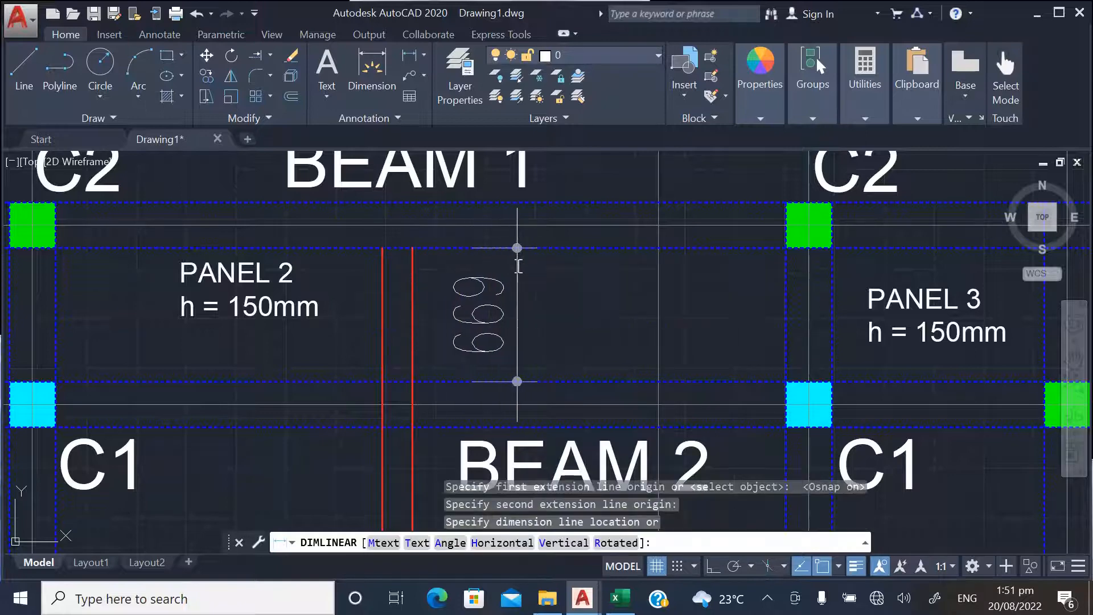
{"action": "left_click", "coordinate": [540, 303]}
{"action": "scroll", "coordinate": [558, 247], "scroll_direction": "down", "scroll_amount": 4}
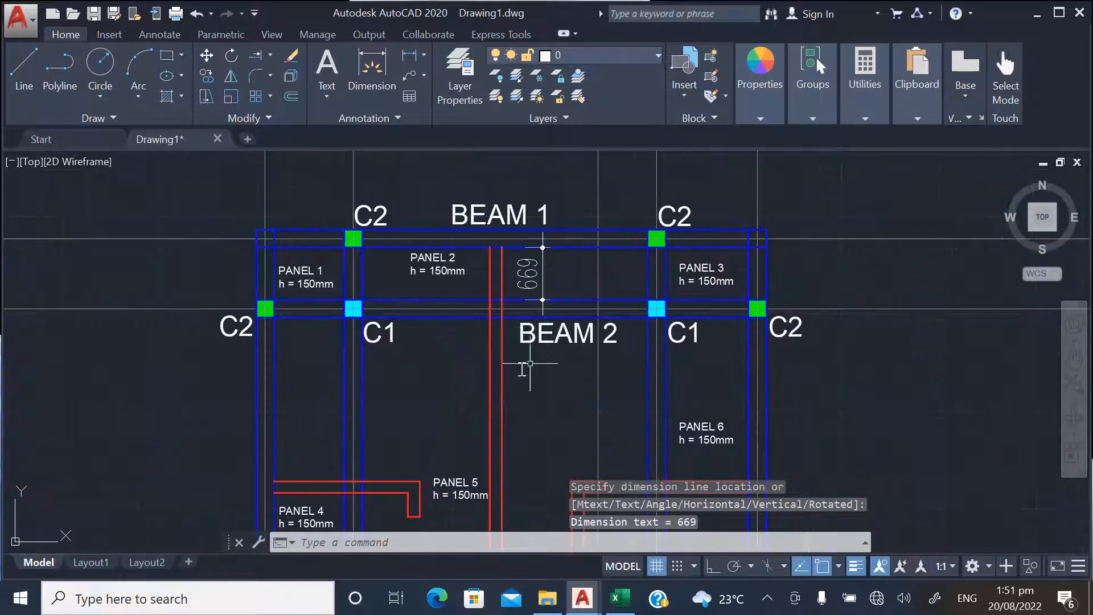
Dimension the vertical partition in PANEL 5 from the lower edge of BEAM 2 to the partition's lower end
{"action": "scroll", "coordinate": [520, 358], "scroll_direction": "up", "scroll_amount": 5}
{"action": "key", "text": "Return"}
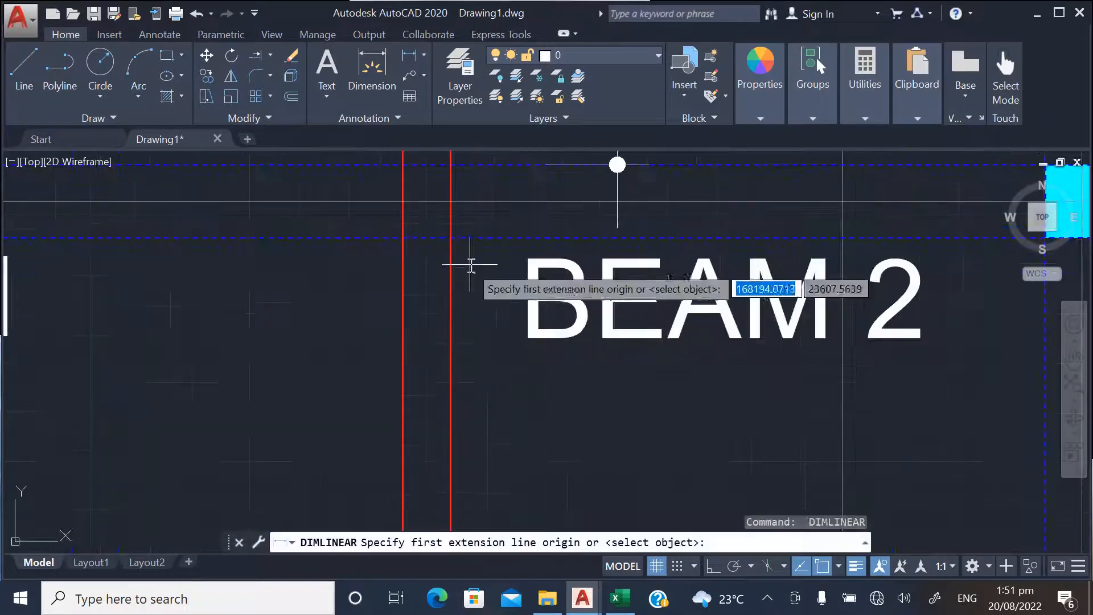
{"action": "left_click", "coordinate": [449, 242]}
{"action": "scroll", "coordinate": [478, 188], "scroll_direction": "down", "scroll_amount": 5}
{"action": "scroll", "coordinate": [484, 478], "scroll_direction": "up", "scroll_amount": 2}
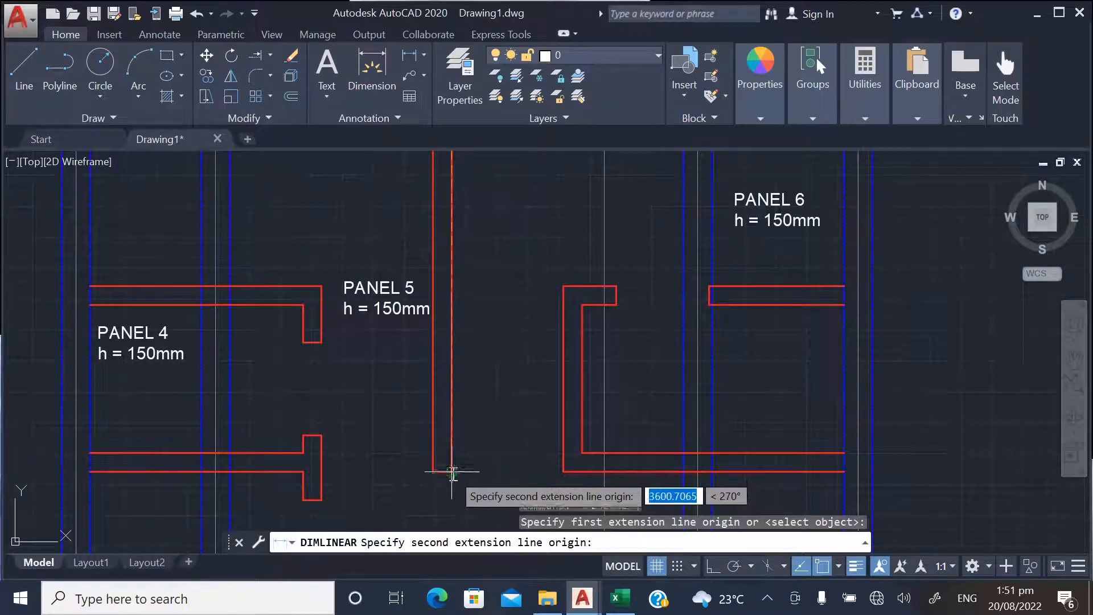
{"action": "left_click", "coordinate": [478, 471]}
{"action": "left_click", "coordinate": [509, 451]}
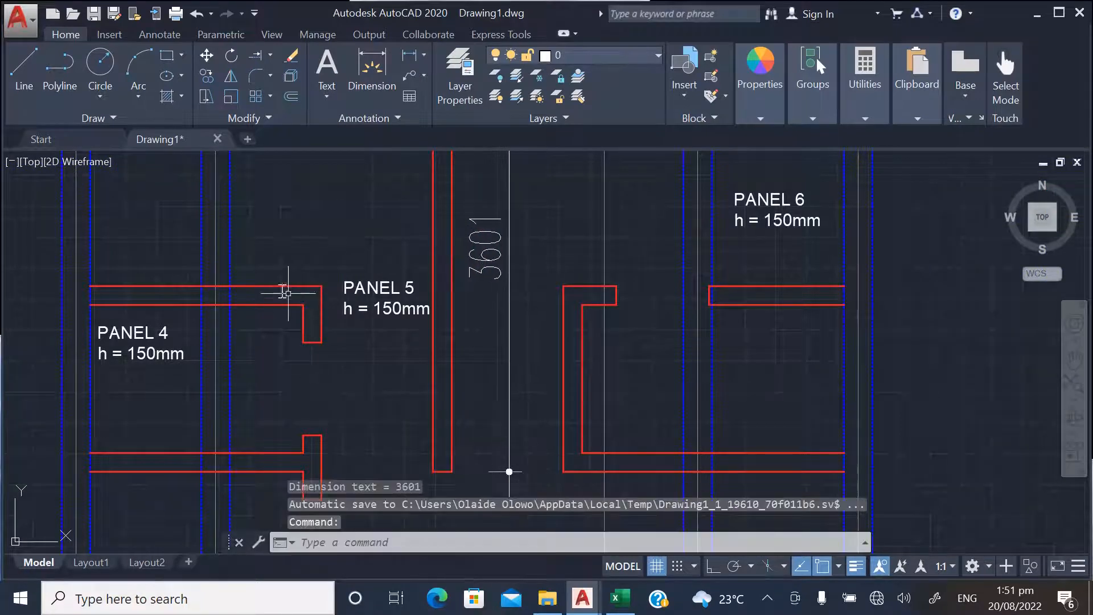
Dimension the upper L-shaped partition's horizontal run within PANEL 5, from the beam edge to its outer corner
{"action": "scroll", "coordinate": [282, 267], "scroll_direction": "up", "scroll_amount": 3}
{"action": "key", "text": "Return"}
{"action": "left_click", "coordinate": [204, 291]}
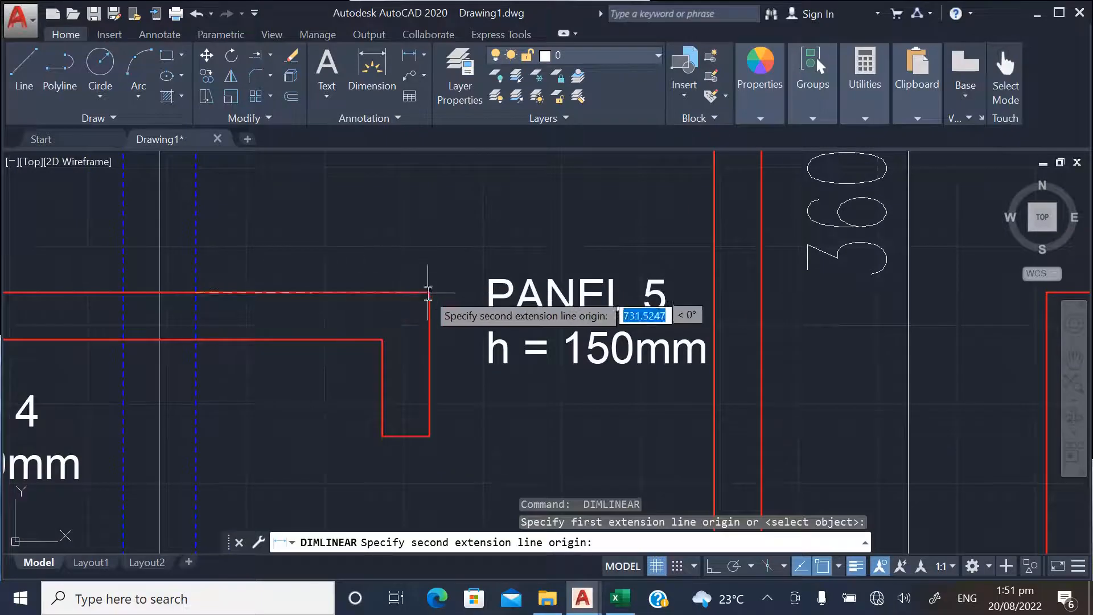
{"action": "left_click", "coordinate": [428, 292]}
{"action": "left_click", "coordinate": [428, 269]}
Dimension the short vertical return of the upper L-shaped partition in PANEL 5, placing the dimension beside it
{"action": "scroll", "coordinate": [425, 279], "scroll_direction": "down", "scroll_amount": 2}
{"action": "scroll", "coordinate": [423, 293], "scroll_direction": "up", "scroll_amount": 2}
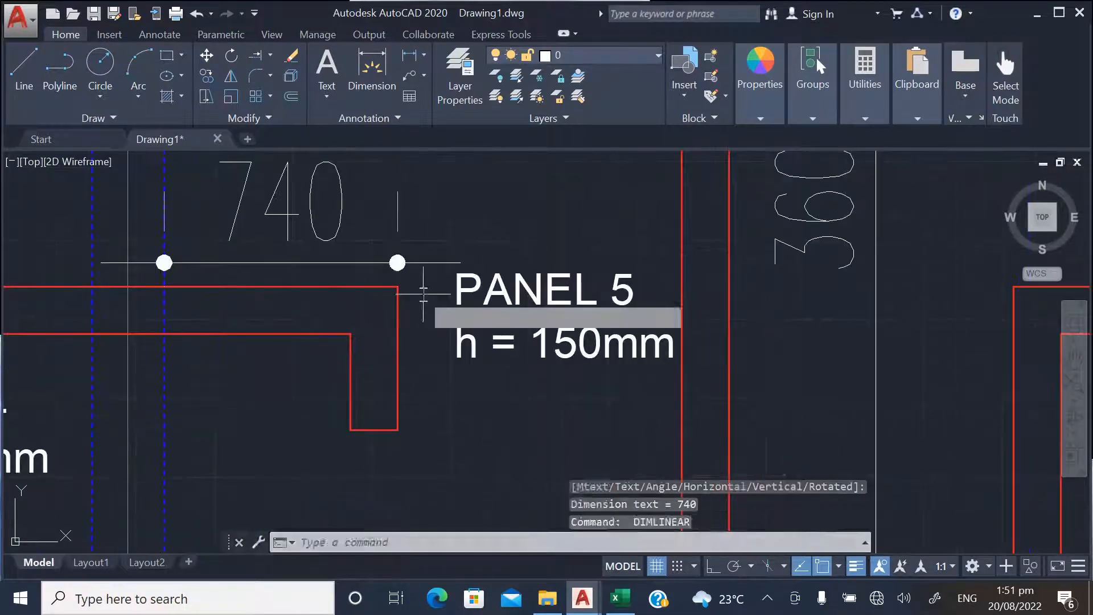
{"action": "key", "text": "Return"}
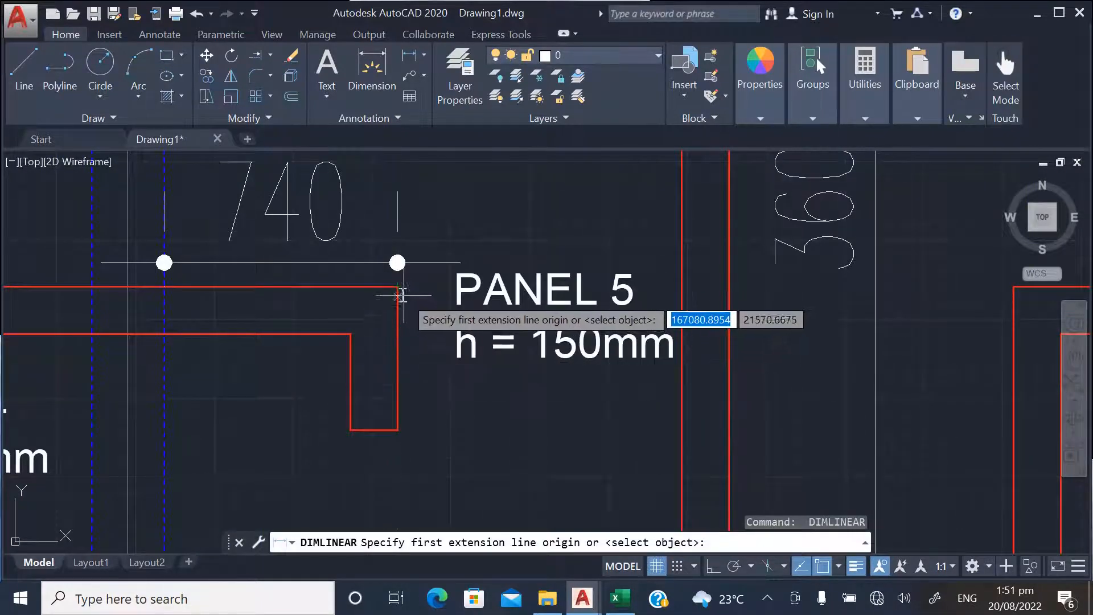
{"action": "left_click", "coordinate": [397, 286]}
{"action": "left_click", "coordinate": [397, 430]}
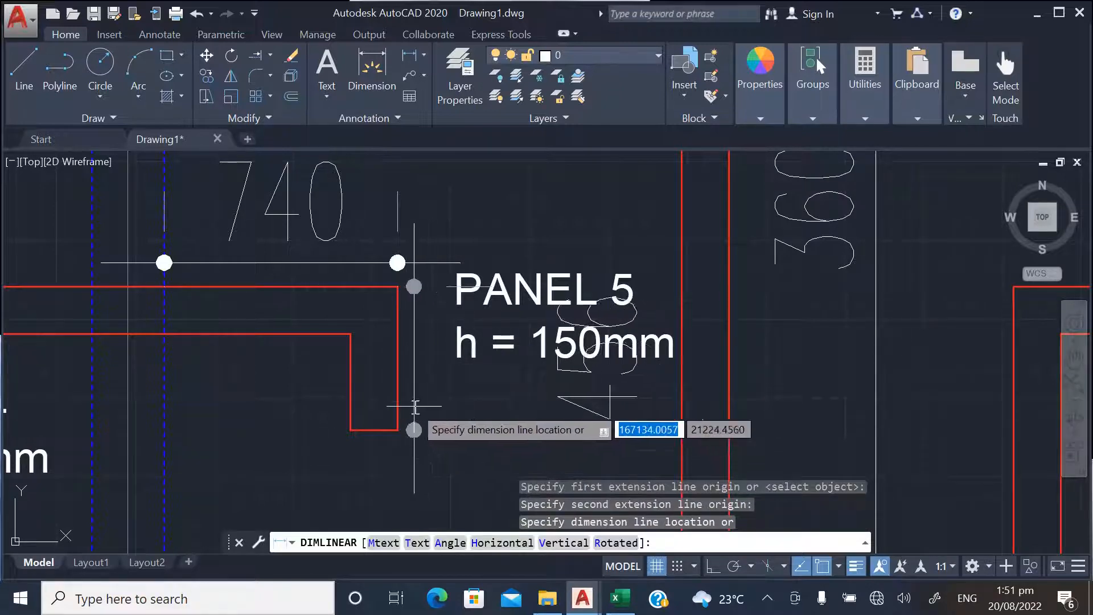
{"action": "scroll", "coordinate": [414, 406], "scroll_direction": "down", "scroll_amount": 2}
{"action": "left_click", "coordinate": [431, 409]}
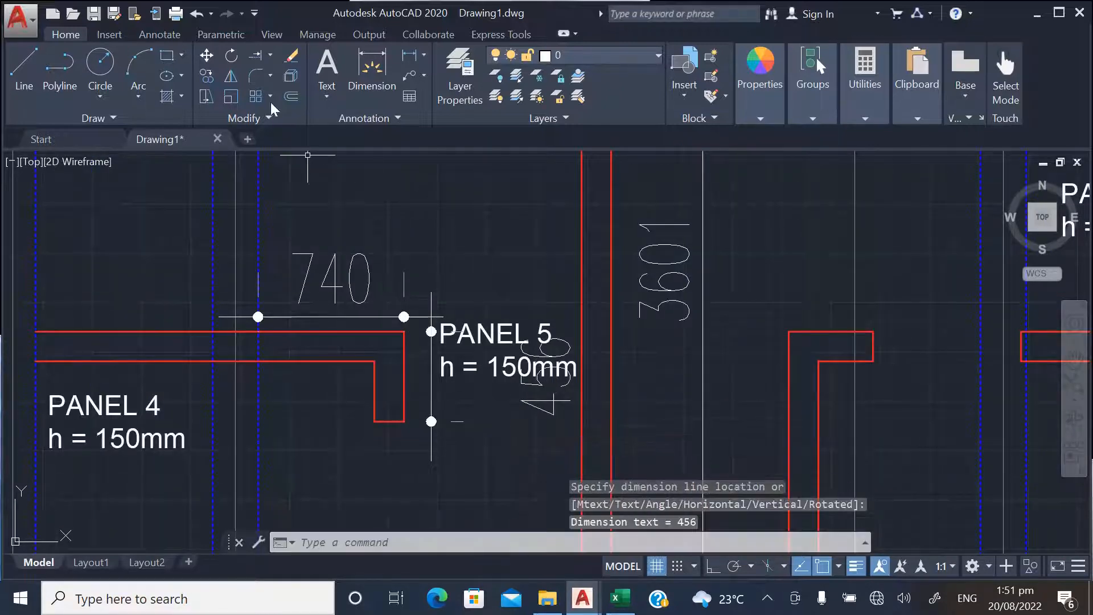
Move the PANEL 5 label upward so it clears the dimension of the partition's short vertical return
{"action": "left_click", "coordinate": [207, 55]}
{"action": "left_click", "coordinate": [501, 325]}
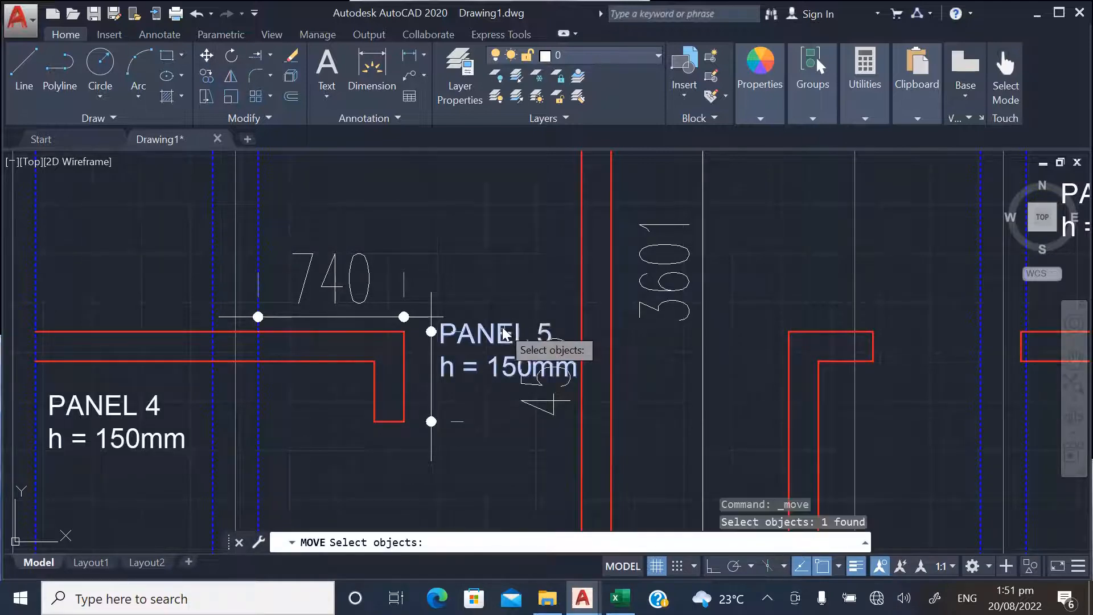
{"action": "key", "text": "Return"}
{"action": "left_click", "coordinate": [512, 345]}
{"action": "left_click", "coordinate": [434, 225]}
{"action": "scroll", "coordinate": [435, 225], "scroll_direction": "down", "scroll_amount": 6}
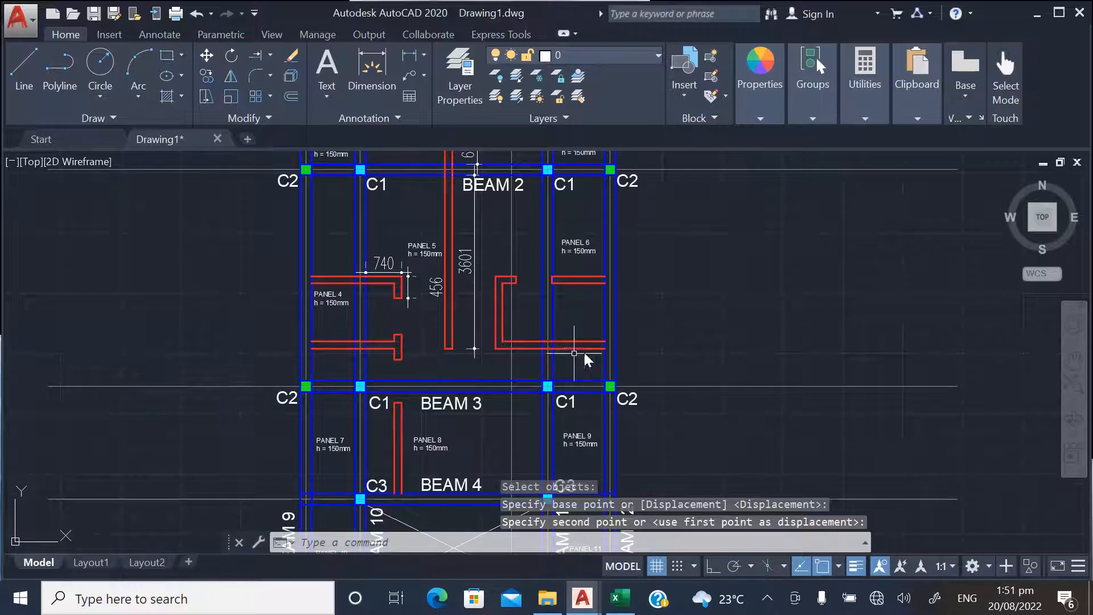
Dimension the upper horizontal partition across PANEL 4 between the beam edges, in line with the adjacent 740 dimension
{"action": "scroll", "coordinate": [356, 242], "scroll_direction": "up", "scroll_amount": 3}
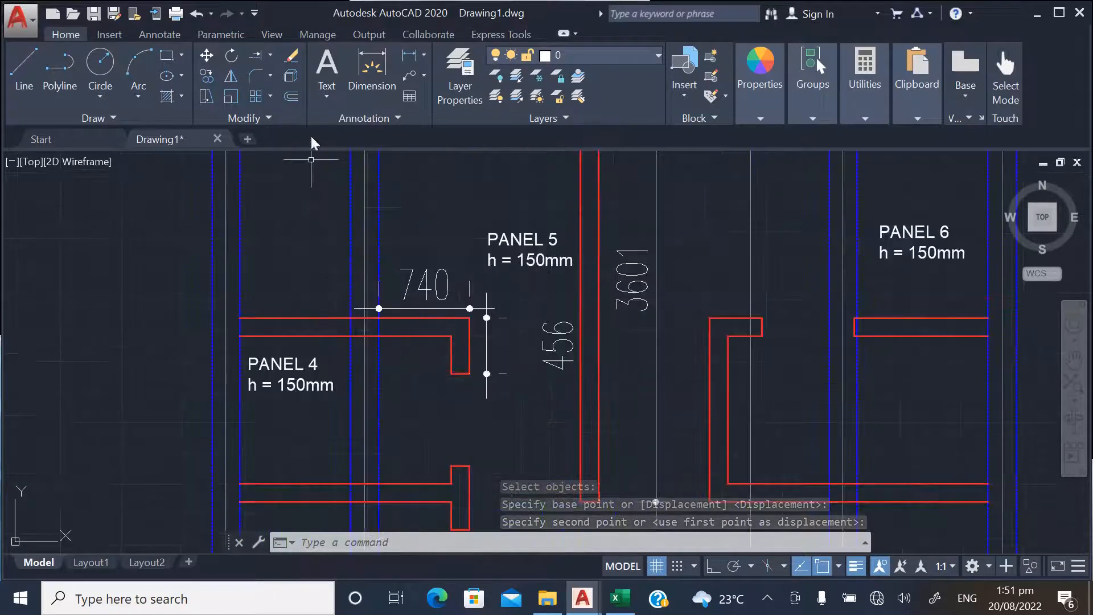
{"action": "left_click", "coordinate": [408, 57]}
{"action": "scroll", "coordinate": [244, 317], "scroll_direction": "up", "scroll_amount": 4}
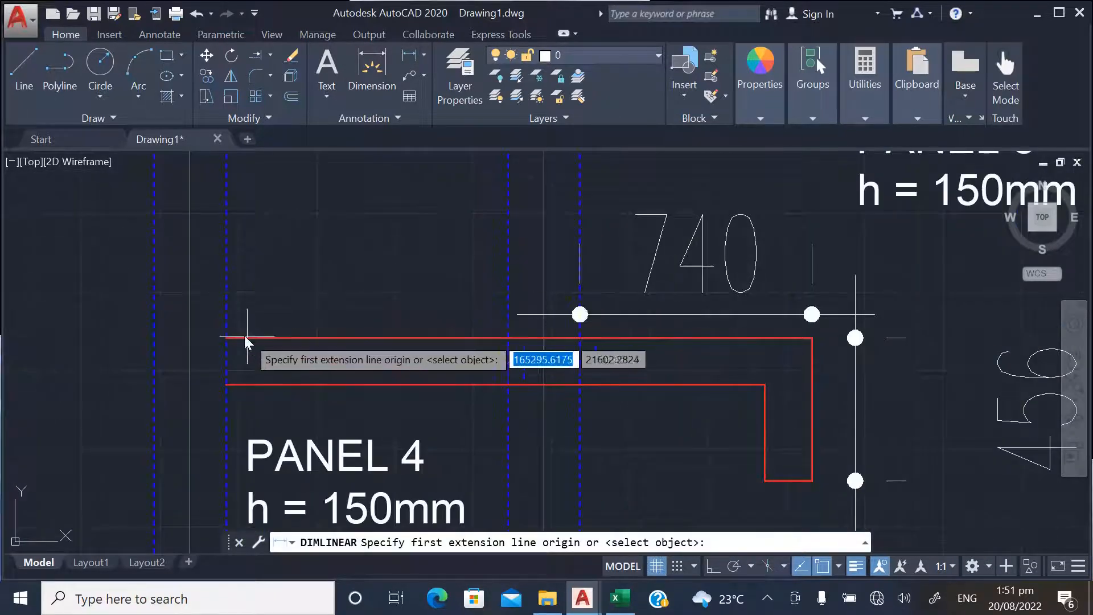
{"action": "left_click", "coordinate": [238, 335]}
{"action": "left_click", "coordinate": [509, 336]}
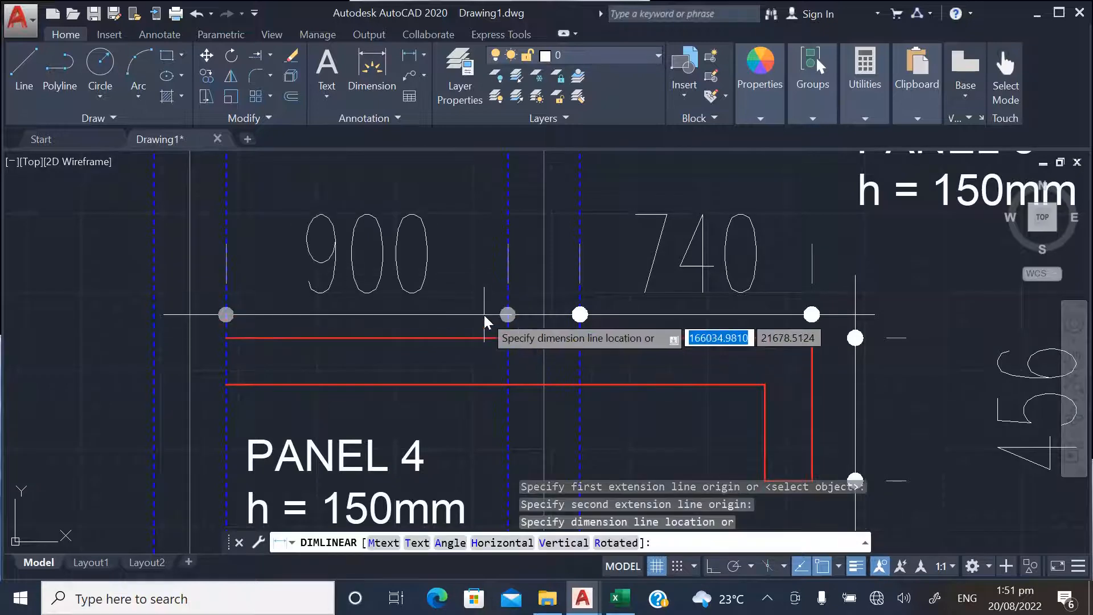
{"action": "left_click", "coordinate": [484, 315]}
{"action": "scroll", "coordinate": [251, 316], "scroll_direction": "down", "scroll_amount": 3}
Dimension the upper horizontal partition in PANEL 6 from the outer beam edge to its closed end
{"action": "scroll", "coordinate": [239, 313], "scroll_direction": "down", "scroll_amount": 2}
{"action": "scroll", "coordinate": [696, 340], "scroll_direction": "up", "scroll_amount": 2}
{"action": "key", "text": "Return"}
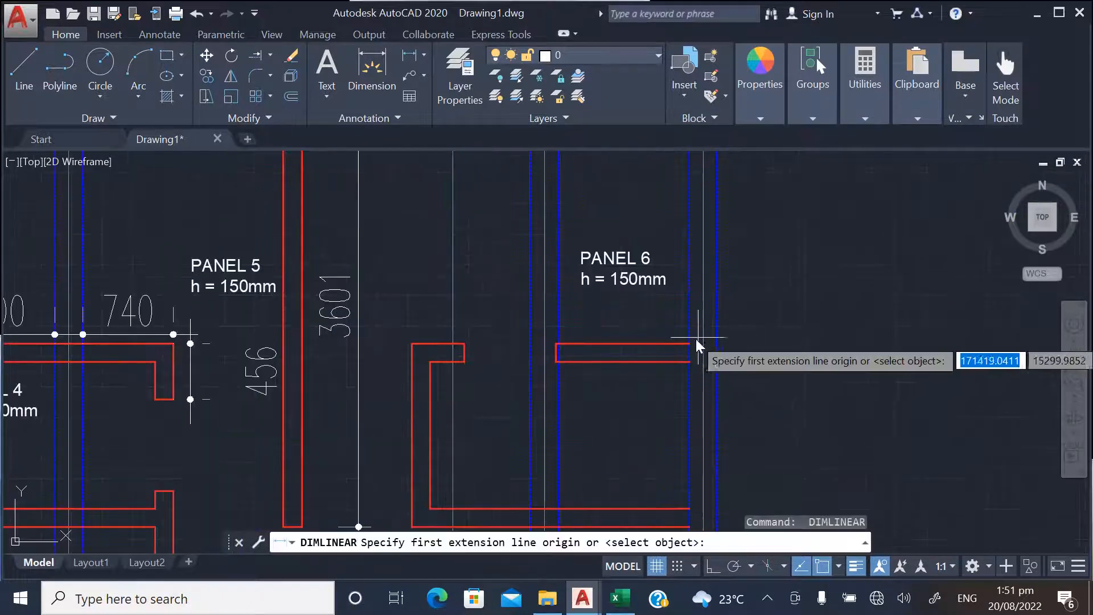
{"action": "scroll", "coordinate": [696, 339], "scroll_direction": "up", "scroll_amount": 4}
{"action": "left_click", "coordinate": [686, 343]}
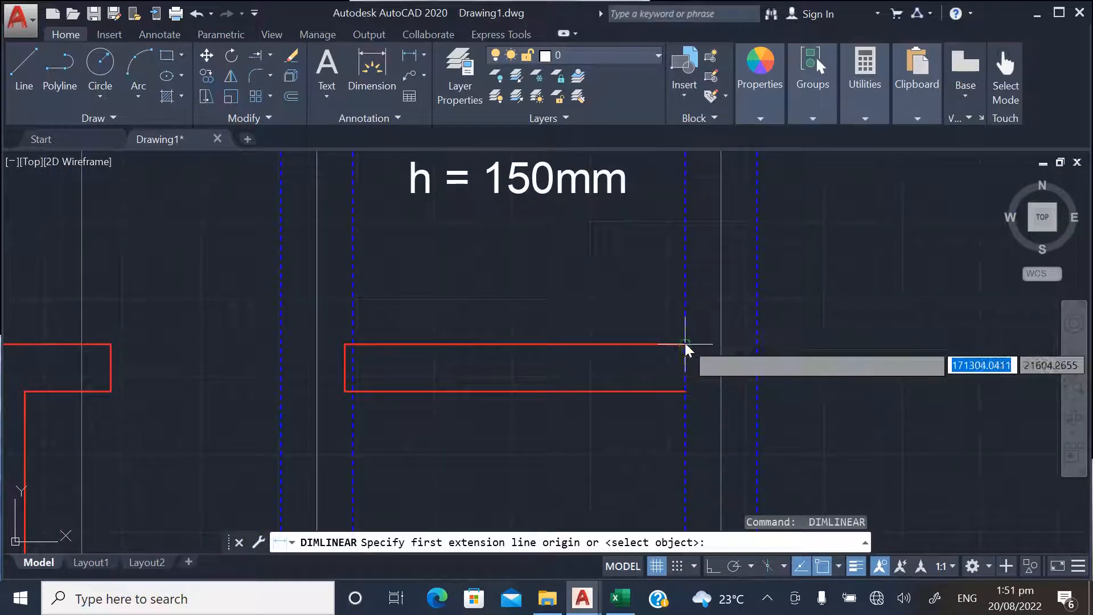
{"action": "left_click", "coordinate": [345, 344]}
{"action": "left_click", "coordinate": [391, 313]}
{"action": "scroll", "coordinate": [398, 311], "scroll_direction": "down", "scroll_amount": 5}
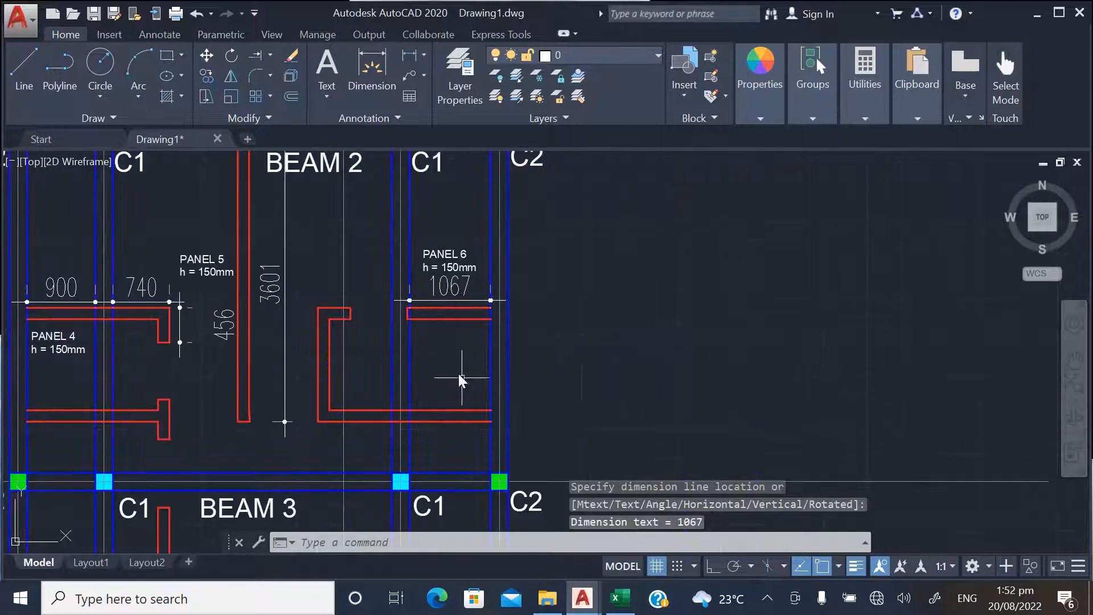
Dimension the lower horizontal partition across PANEL 6 between the beam edges, placing the dimension above it
{"action": "scroll", "coordinate": [488, 439], "scroll_direction": "up", "scroll_amount": 4}
{"action": "key", "text": "Return"}
{"action": "left_click", "coordinate": [495, 398]}
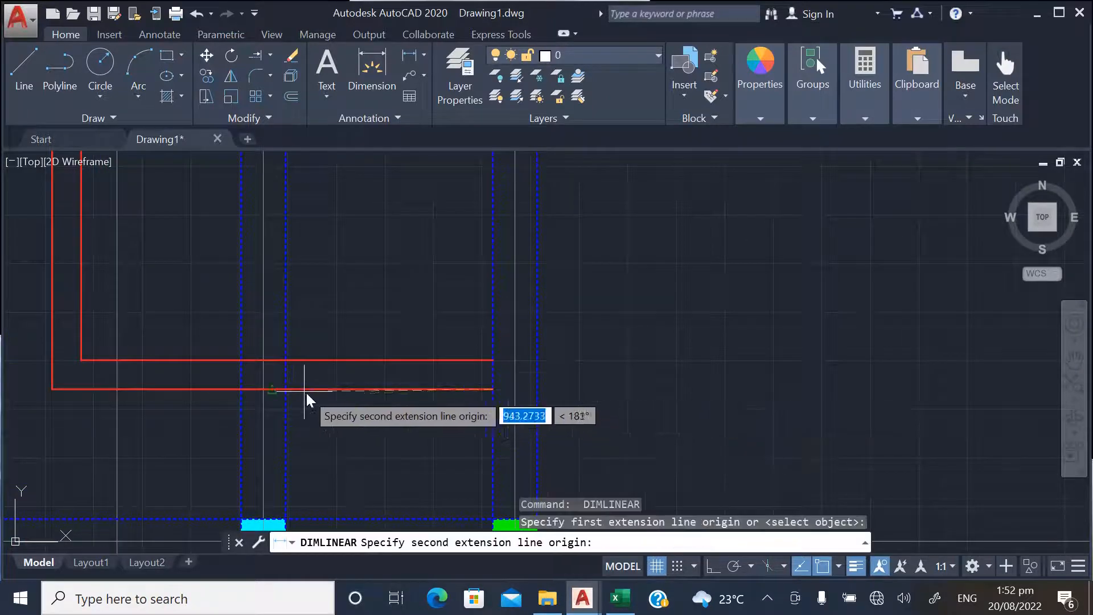
{"action": "left_click", "coordinate": [286, 388]}
{"action": "left_click", "coordinate": [320, 325]}
{"action": "scroll", "coordinate": [621, 340], "scroll_direction": "down", "scroll_amount": 5}
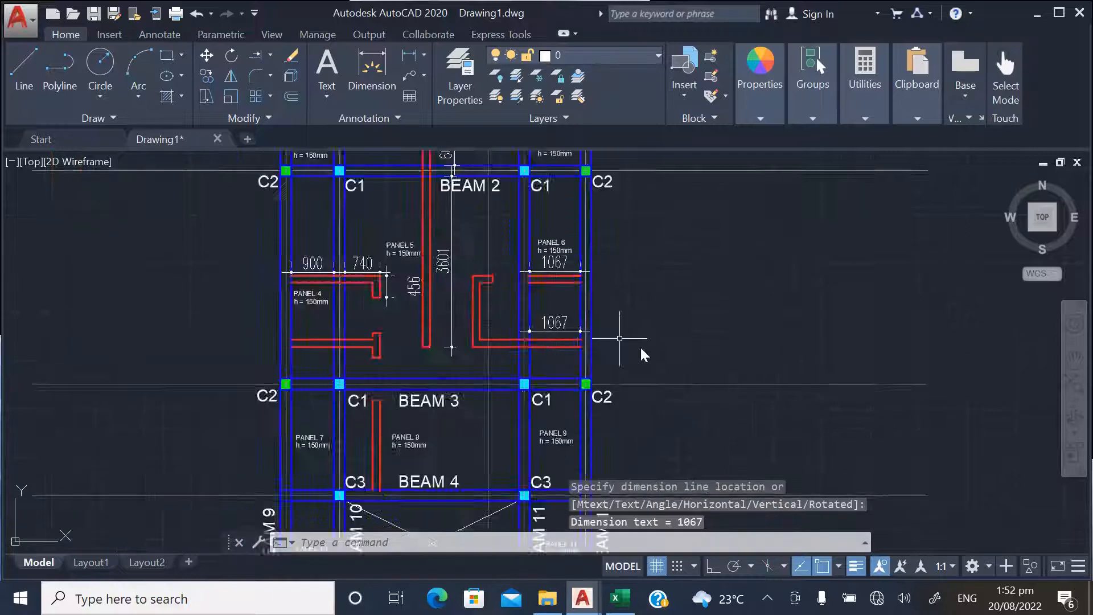
Dimension the lower horizontal partition across PANEL 4 between the beam edges, placing the dimension below it
{"action": "scroll", "coordinate": [569, 349], "scroll_direction": "down", "scroll_amount": 2}
{"action": "scroll", "coordinate": [415, 392], "scroll_direction": "up", "scroll_amount": 9}
{"action": "key", "text": "Return"}
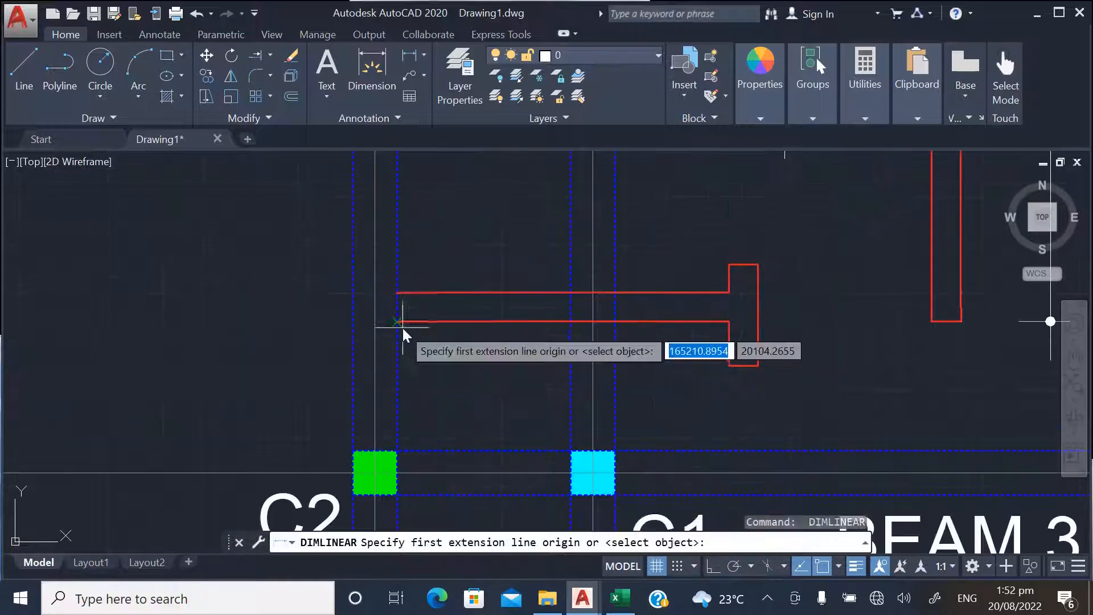
{"action": "left_click", "coordinate": [403, 327]}
{"action": "left_click", "coordinate": [569, 326]}
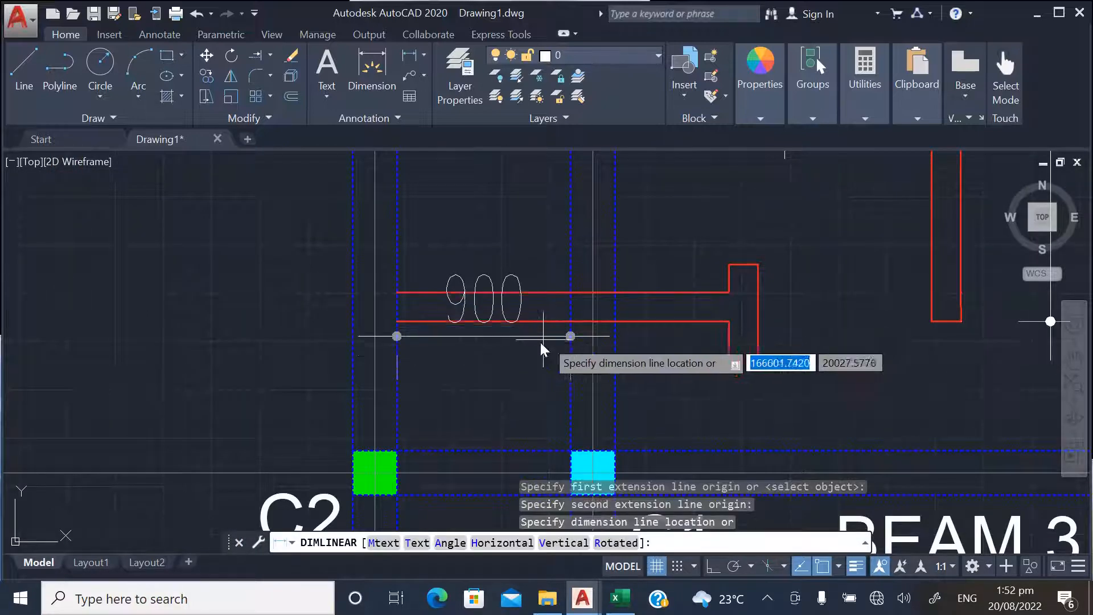
{"action": "left_click", "coordinate": [504, 398]}
{"action": "scroll", "coordinate": [438, 405], "scroll_direction": "down", "scroll_amount": 4}
Examine the dimensioned partitions in PANELS 2, 4, 5 and 6, including the partition lengths still without dimensions
{"action": "scroll", "coordinate": [543, 354], "scroll_direction": "up", "scroll_amount": 2}
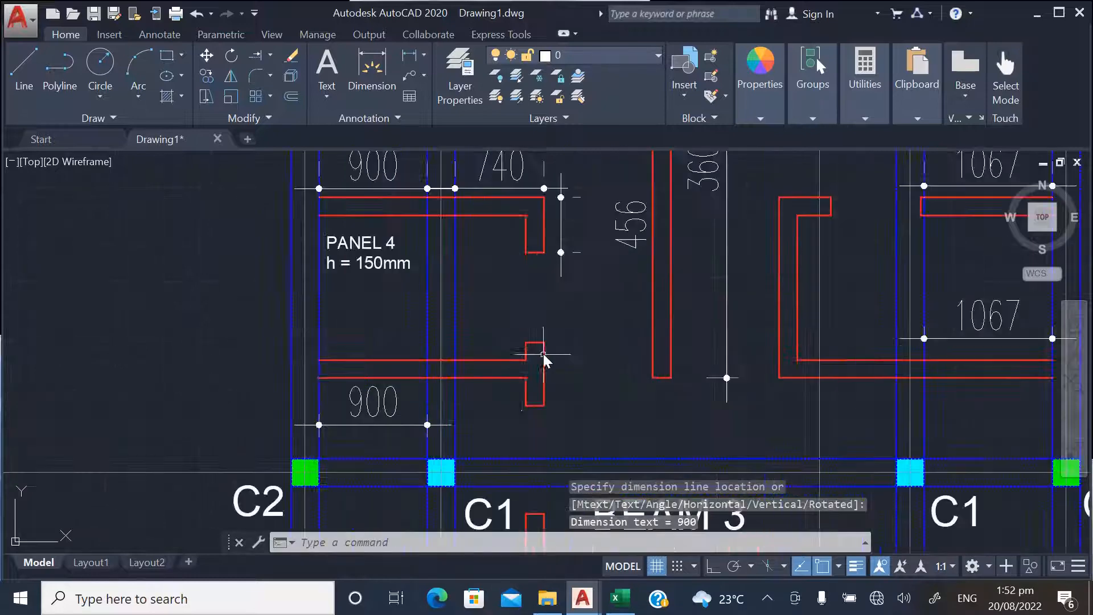
{"action": "scroll", "coordinate": [544, 354], "scroll_direction": "down", "scroll_amount": 4}
{"action": "scroll", "coordinate": [393, 402], "scroll_direction": "down", "scroll_amount": 2}
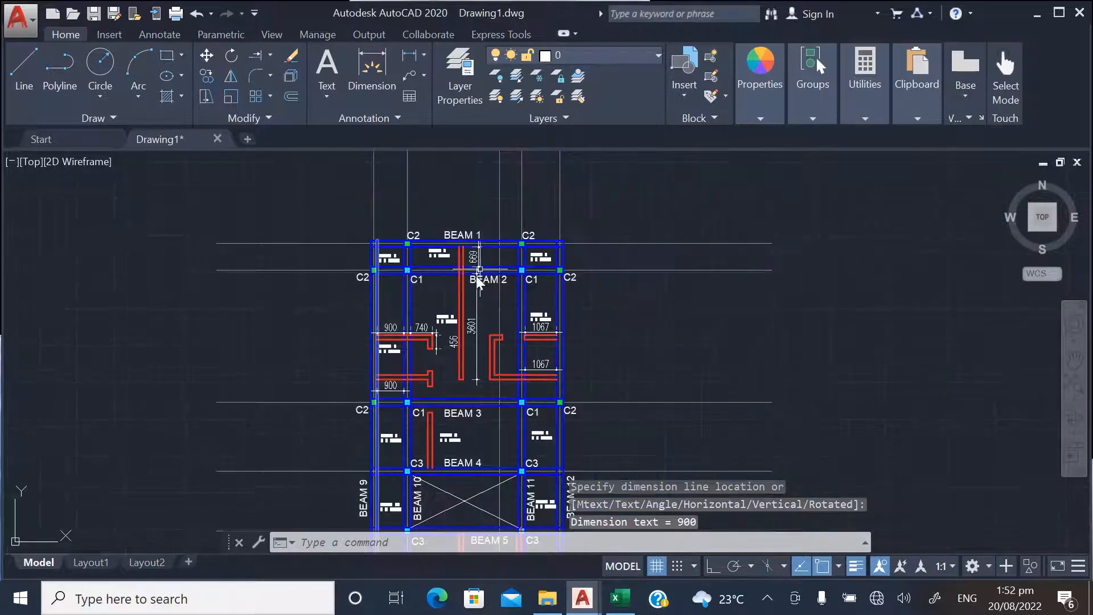
{"action": "scroll", "coordinate": [482, 270], "scroll_direction": "up", "scroll_amount": 2}
{"action": "scroll", "coordinate": [447, 375], "scroll_direction": "up", "scroll_amount": 2}
{"action": "scroll", "coordinate": [347, 354], "scroll_direction": "down", "scroll_amount": 2}
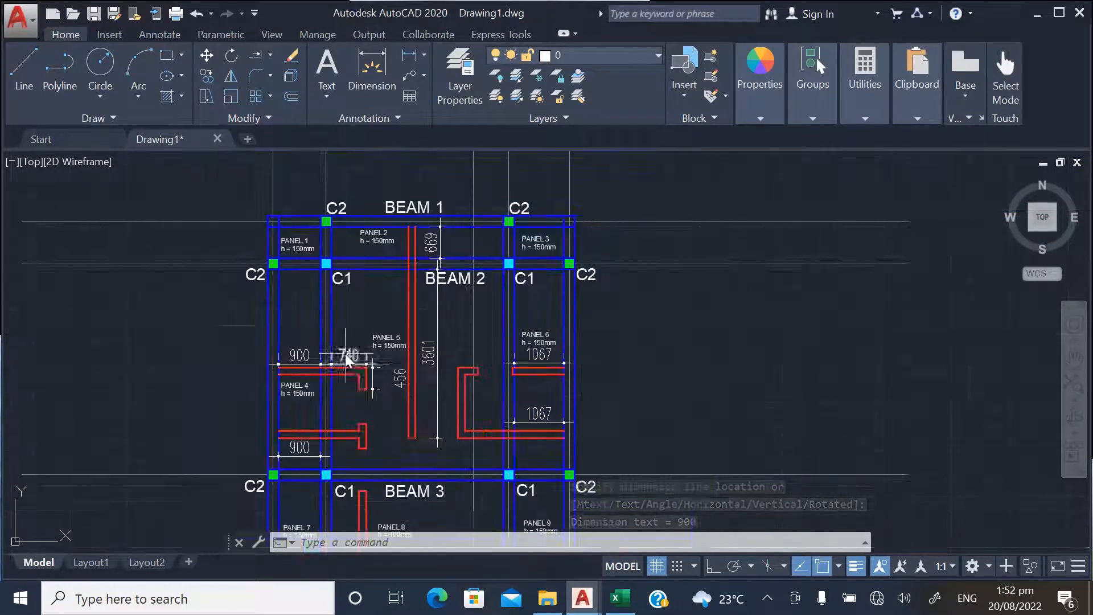
{"action": "scroll", "coordinate": [350, 347], "scroll_direction": "down", "scroll_amount": 2}
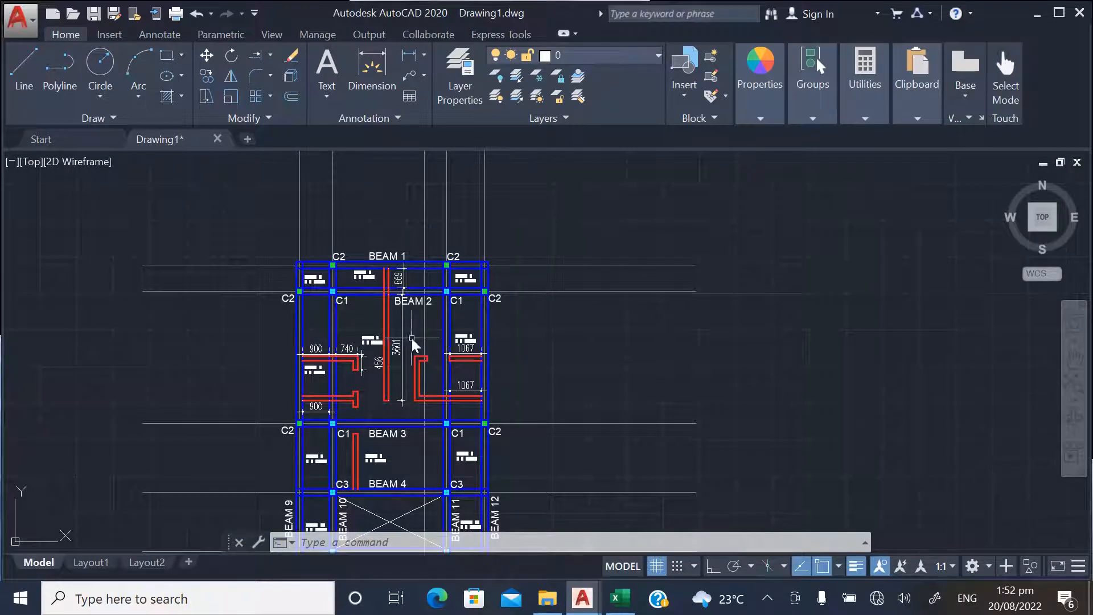
{"action": "scroll", "coordinate": [412, 338], "scroll_direction": "up", "scroll_amount": 4}
{"action": "scroll", "coordinate": [440, 336], "scroll_direction": "down", "scroll_amount": 2}
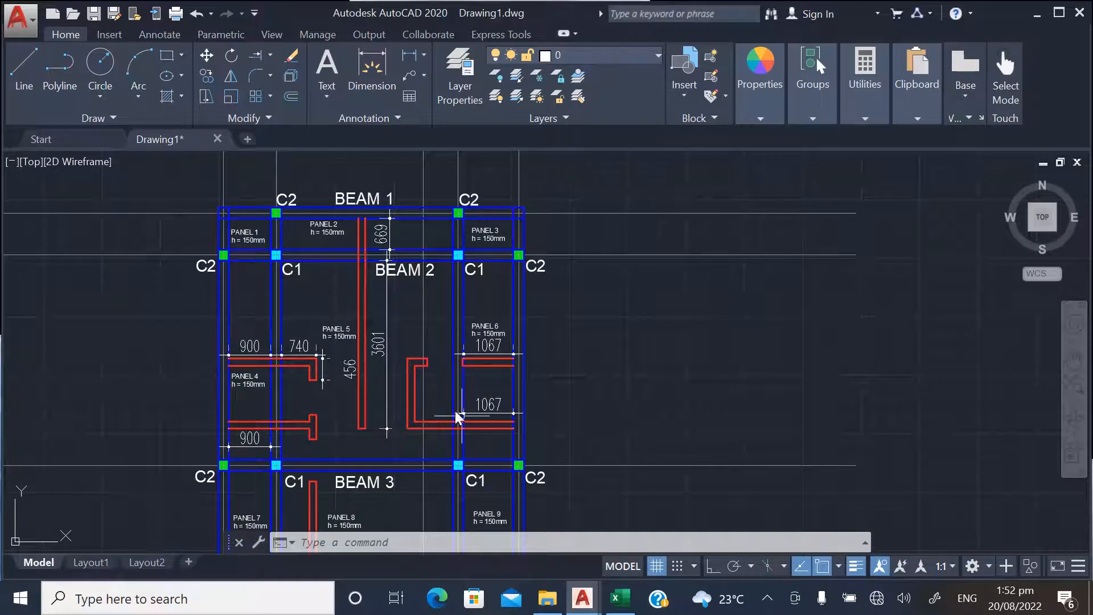
Switch to the wall load estimation workbook in Excel and examine the wall length recorded for panel 2
{"action": "left_click", "coordinate": [620, 599]}
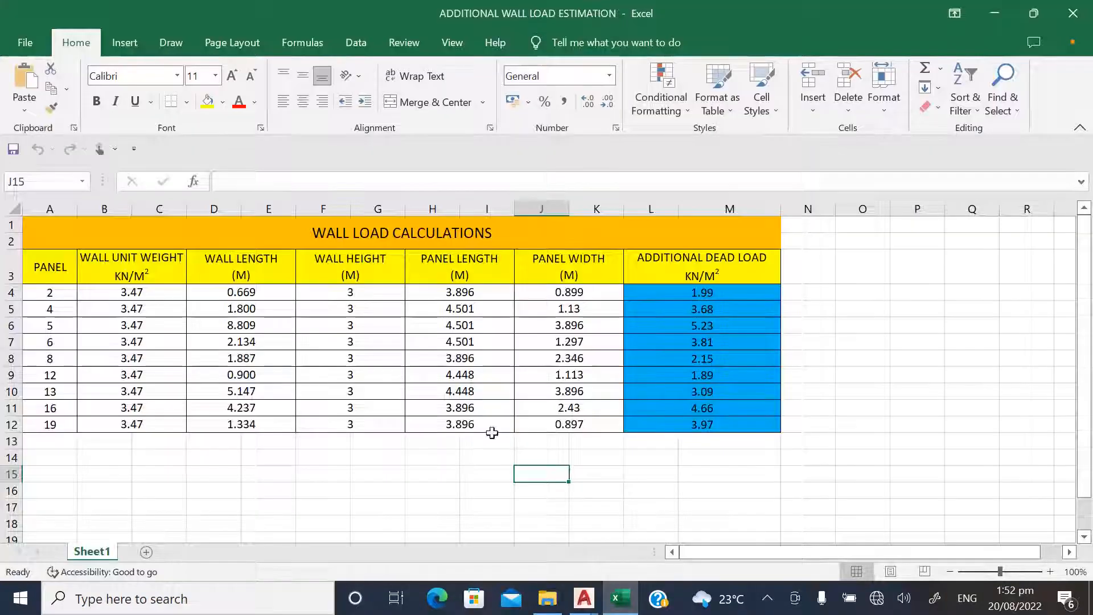
{"action": "scroll", "coordinate": [169, 320], "scroll_direction": "down", "scroll_amount": 1}
{"action": "scroll", "coordinate": [108, 311], "scroll_direction": "up", "scroll_amount": 1}
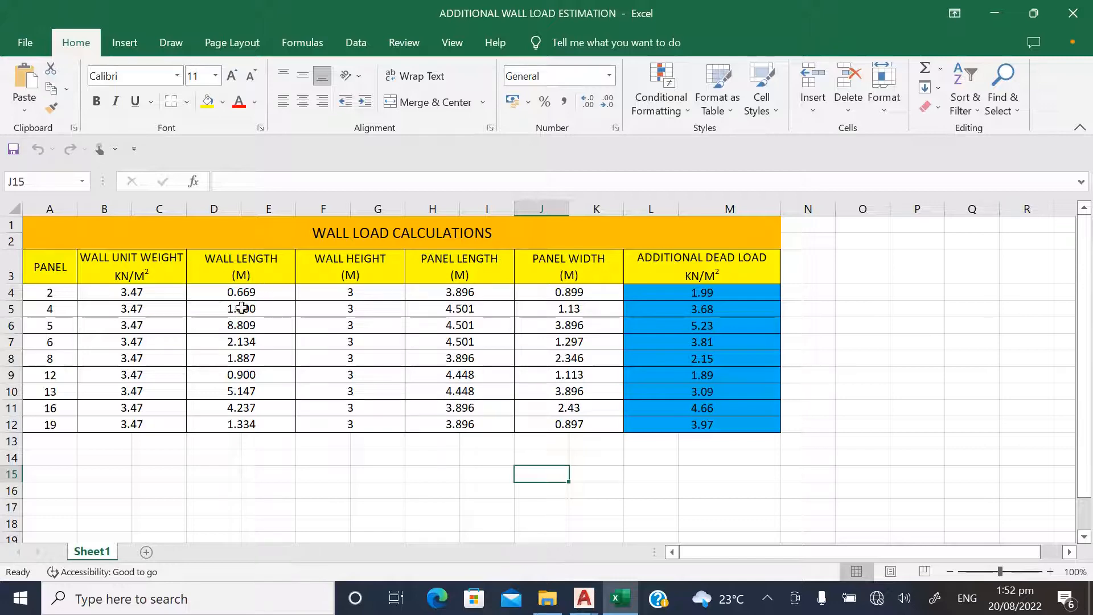
{"action": "left_click", "coordinate": [53, 293]}
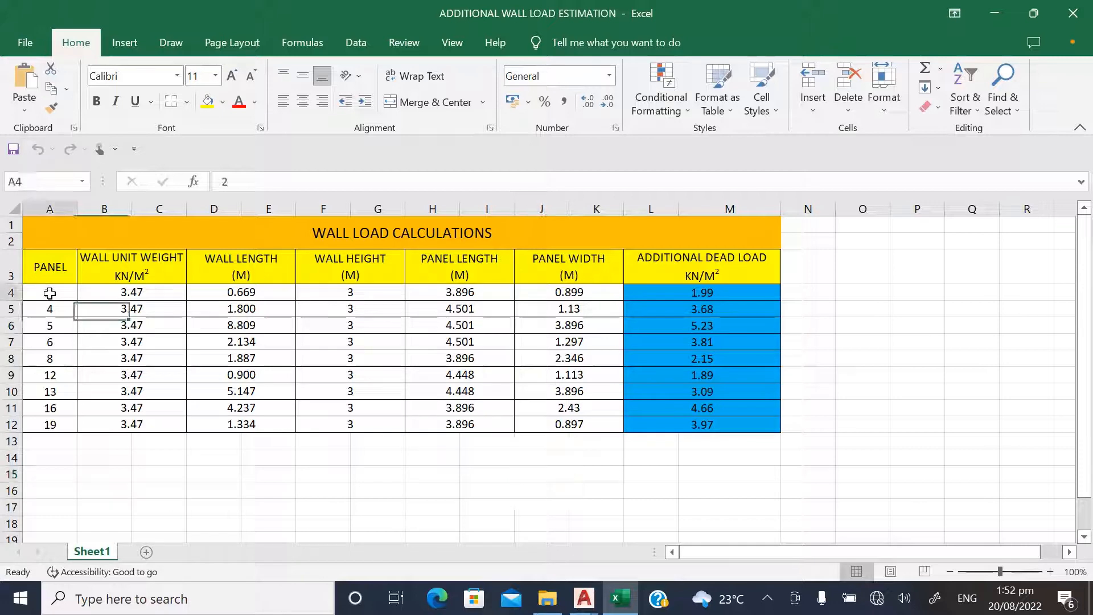
{"action": "left_click", "coordinate": [256, 294]}
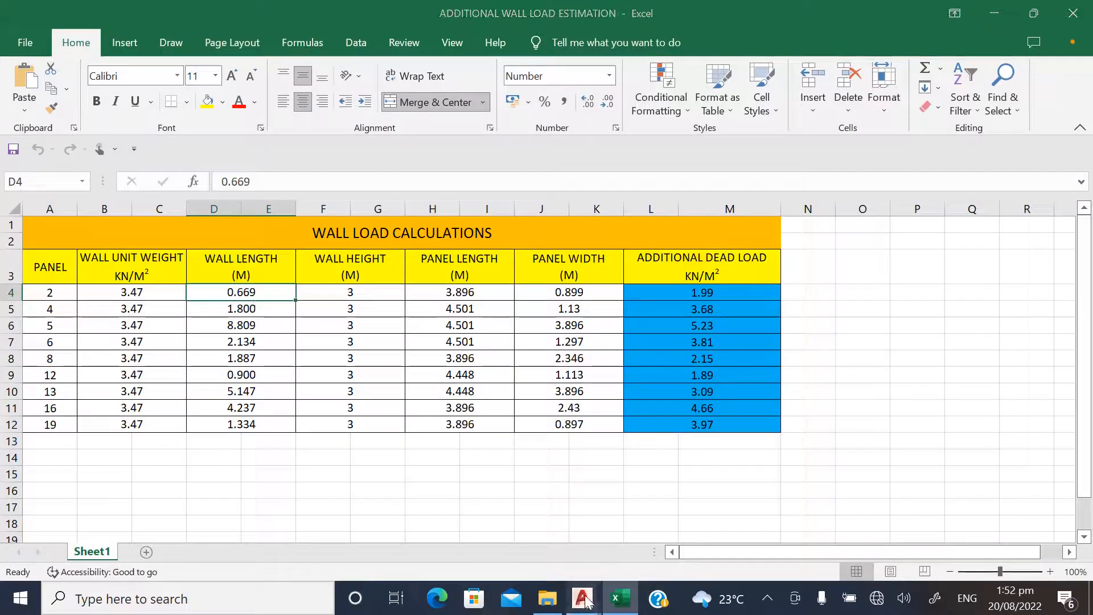
Switch back to the AutoCAD drawing and compare the partition dimension in PANEL 2 with the recorded wall length
{"action": "mouse_move", "coordinate": [583, 598]}
{"action": "left_click", "coordinate": [617, 530]}
{"action": "scroll", "coordinate": [353, 216], "scroll_direction": "up", "scroll_amount": 5}
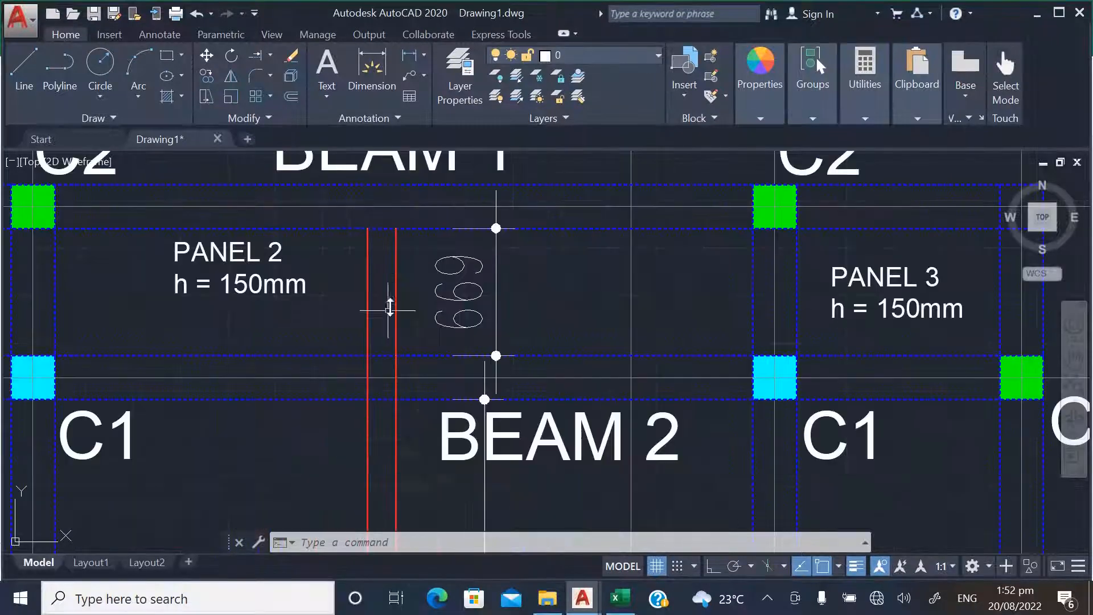
{"action": "scroll", "coordinate": [391, 305], "scroll_direction": "down", "scroll_amount": 4}
{"action": "scroll", "coordinate": [393, 310], "scroll_direction": "up", "scroll_amount": 4}
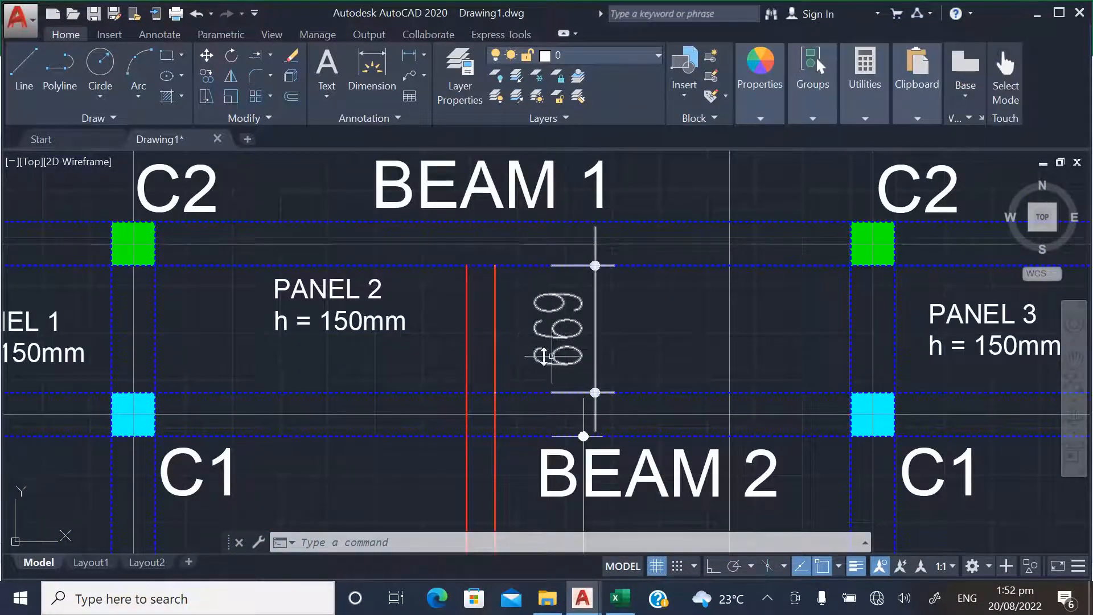
{"action": "scroll", "coordinate": [389, 341], "scroll_direction": "down", "scroll_amount": 5}
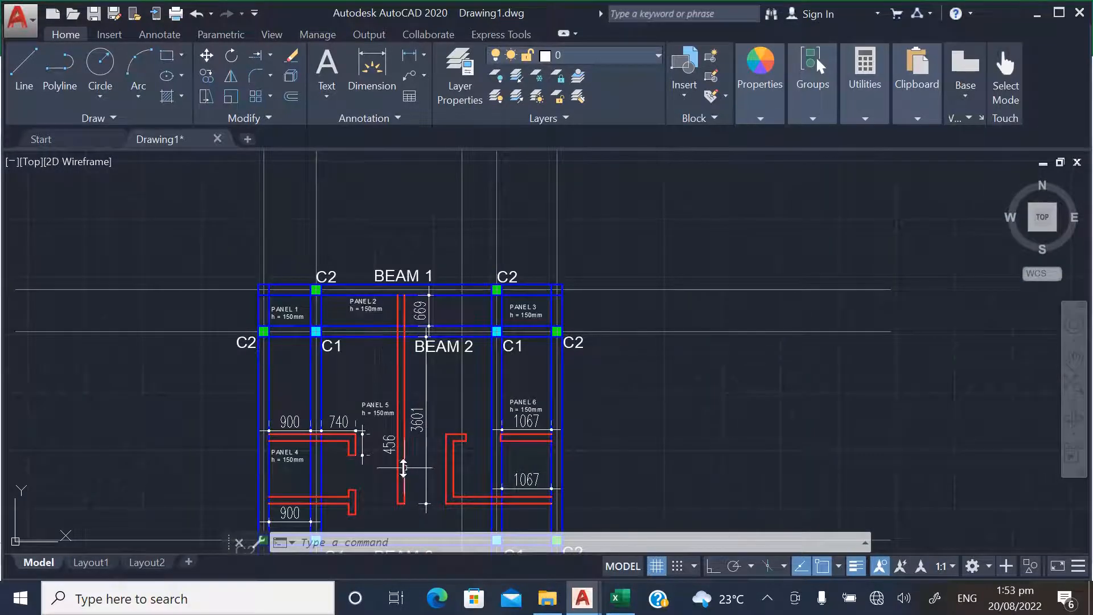
Examine the wall length recorded for panel 5 in the Excel workbook and compare it with the PANEL 5 partitions in the AutoCAD drawing
{"action": "scroll", "coordinate": [401, 466], "scroll_direction": "up", "scroll_amount": 4}
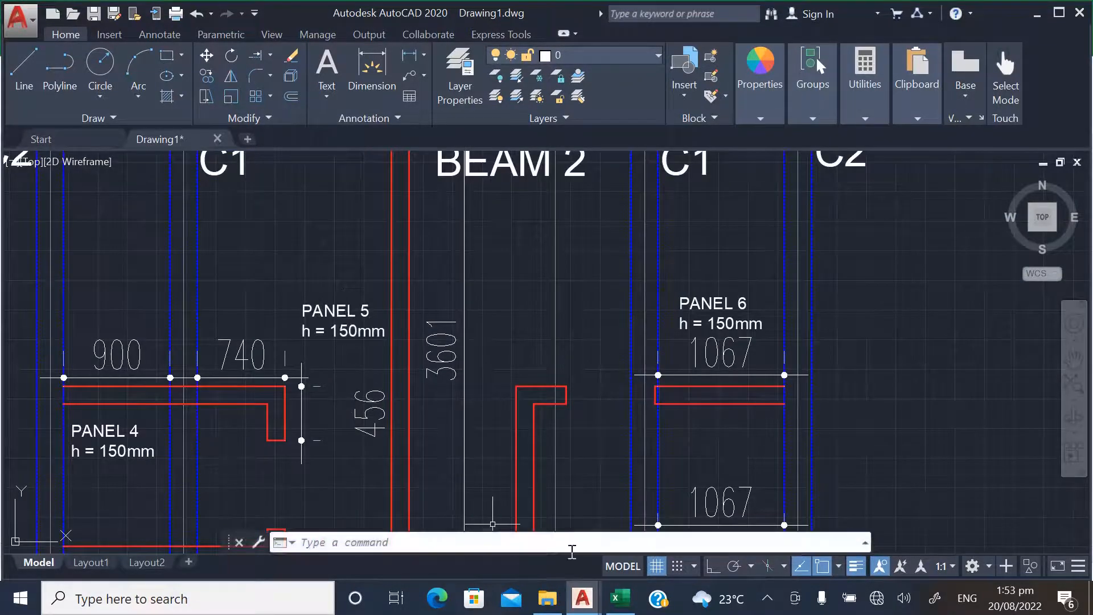
{"action": "left_click", "coordinate": [621, 598]}
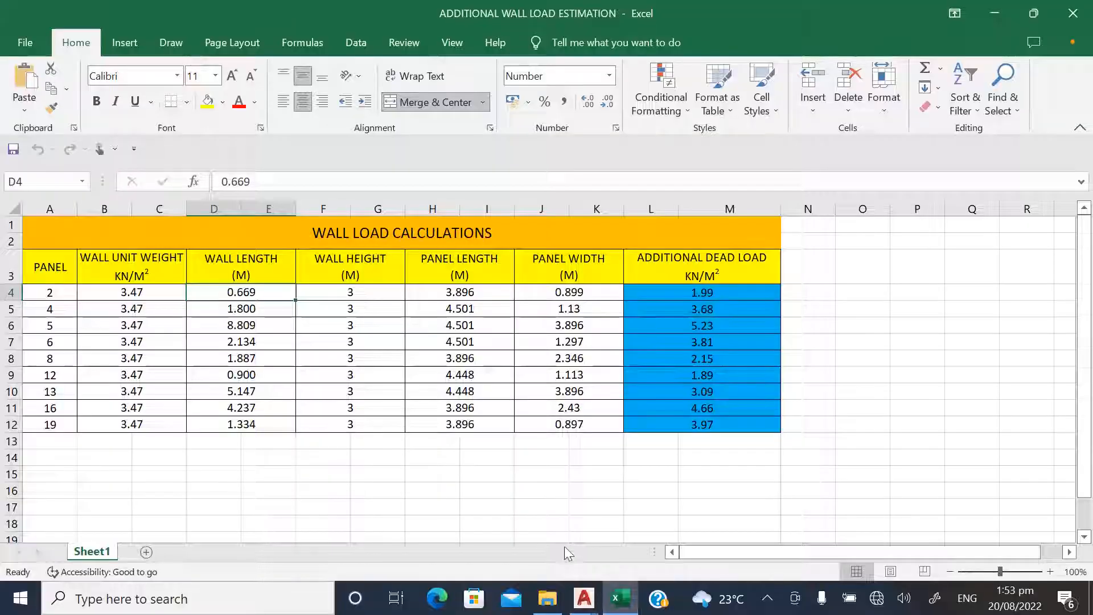
{"action": "left_click", "coordinate": [258, 326]}
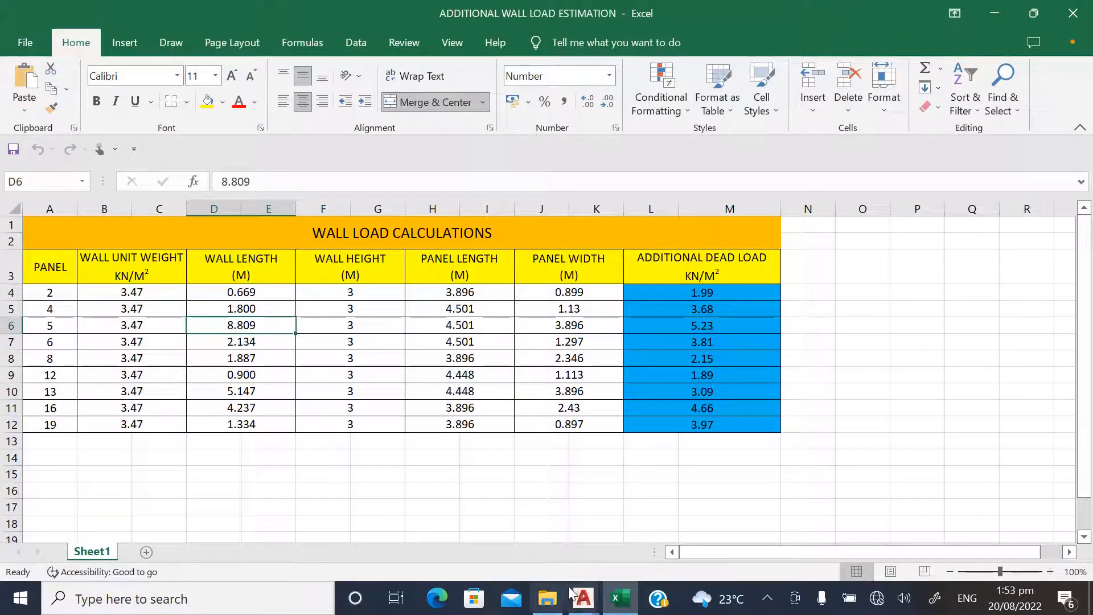
{"action": "mouse_move", "coordinate": [583, 598]}
{"action": "left_click", "coordinate": [665, 544]}
{"action": "scroll", "coordinate": [364, 371], "scroll_direction": "down", "scroll_amount": 4}
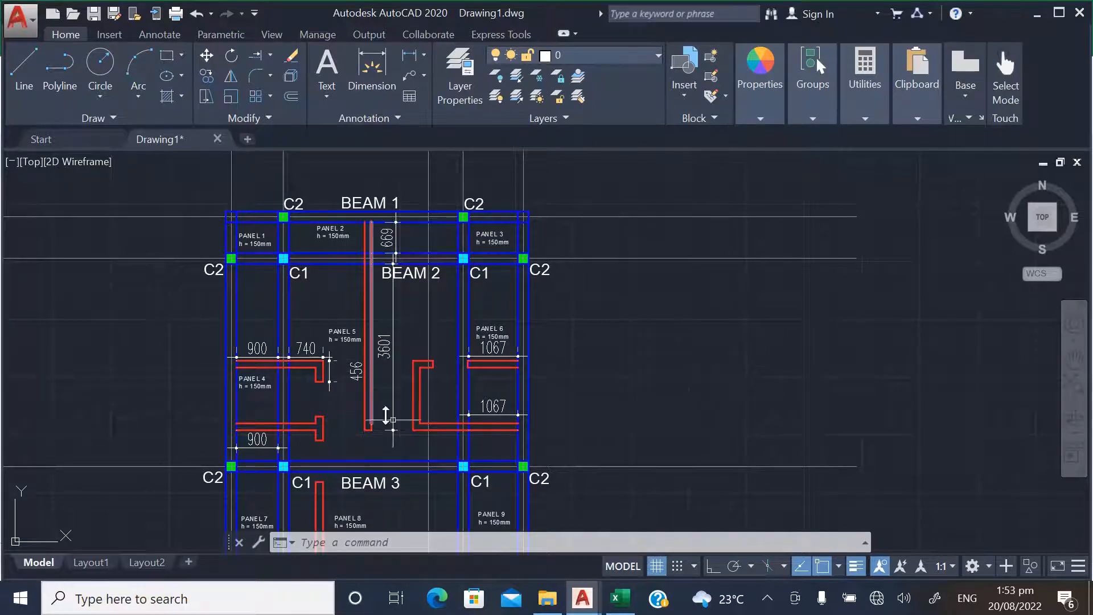
Switch to the Excel workbook and examine the wall height and panel length recorded for panel 5
{"action": "left_click", "coordinate": [621, 598]}
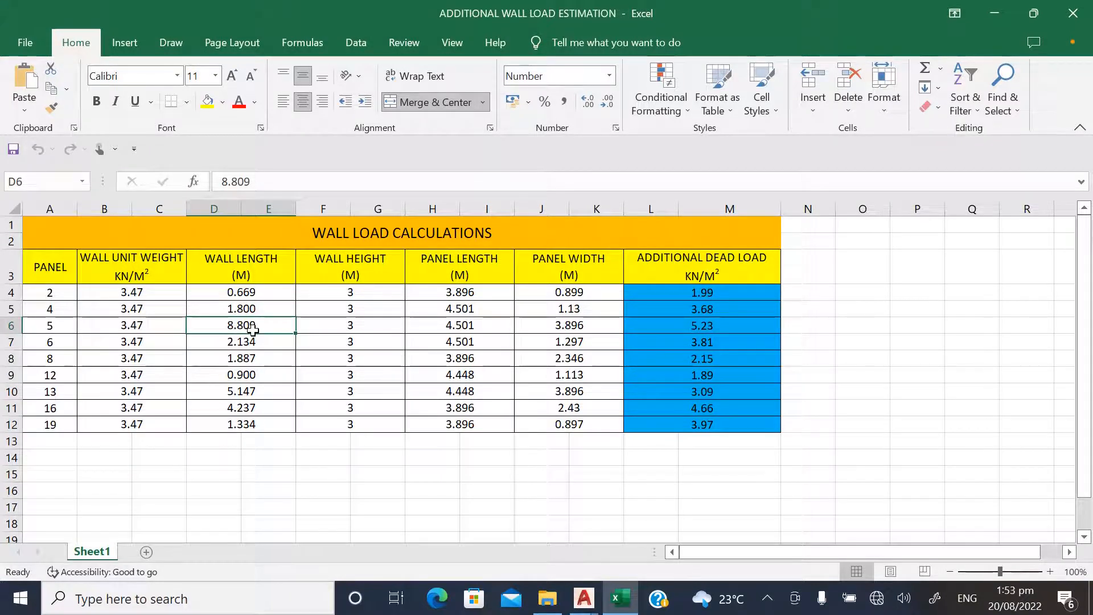
{"action": "left_click", "coordinate": [349, 328]}
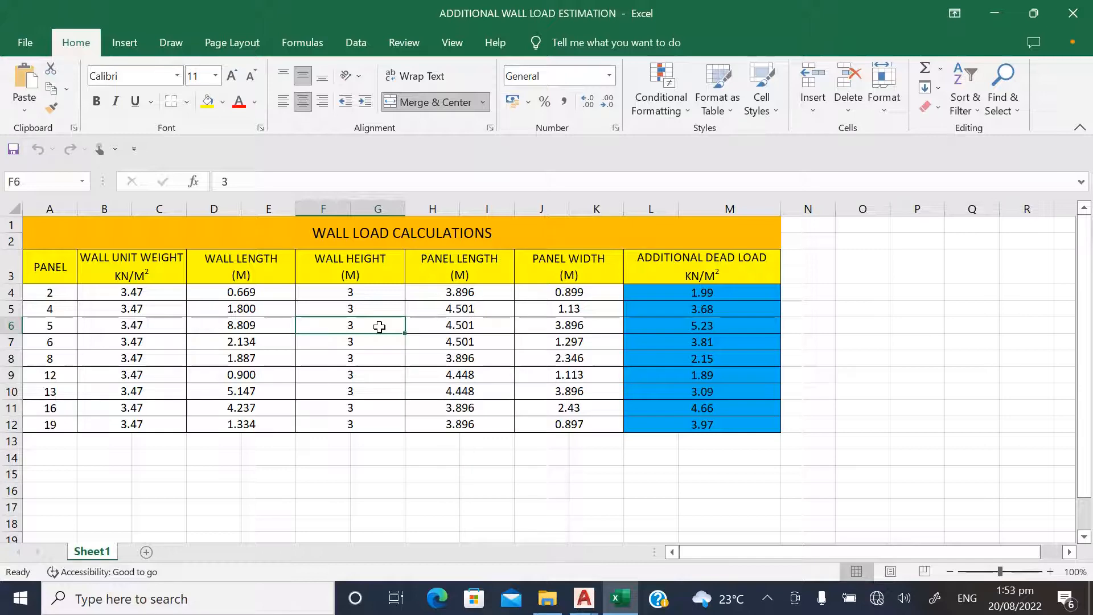
{"action": "left_click", "coordinate": [463, 325]}
Switch to the AutoCAD drawing and dimension PANEL 2 between the centres of the two C2 columns on BEAM 1, placing the dimension above the beam
{"action": "left_click", "coordinate": [583, 598]}
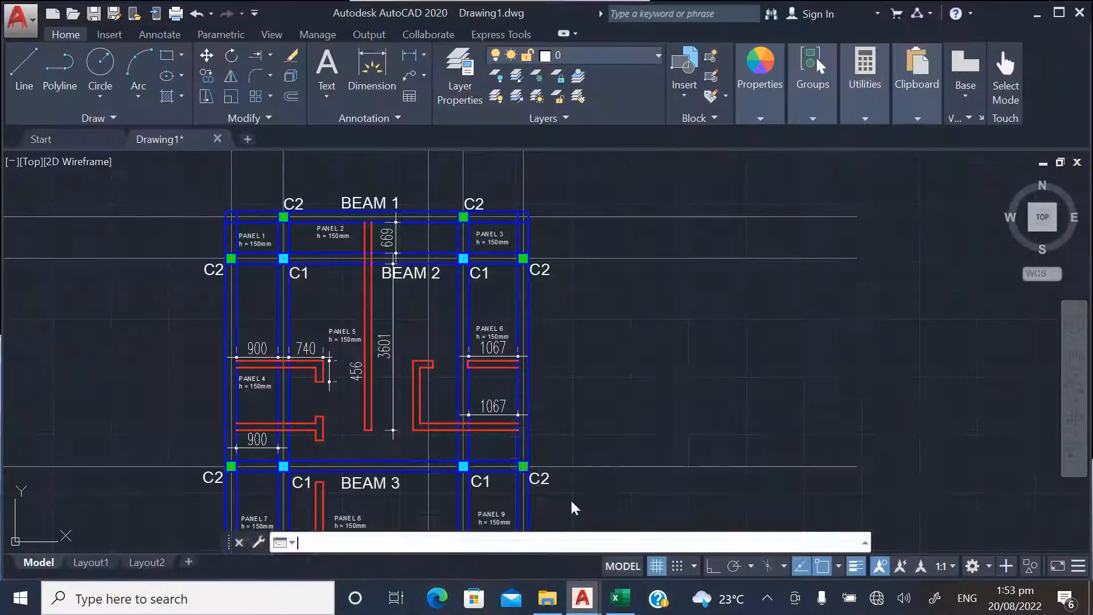
{"action": "scroll", "coordinate": [276, 213], "scroll_direction": "up", "scroll_amount": 4}
{"action": "scroll", "coordinate": [334, 372], "scroll_direction": "down", "scroll_amount": 4}
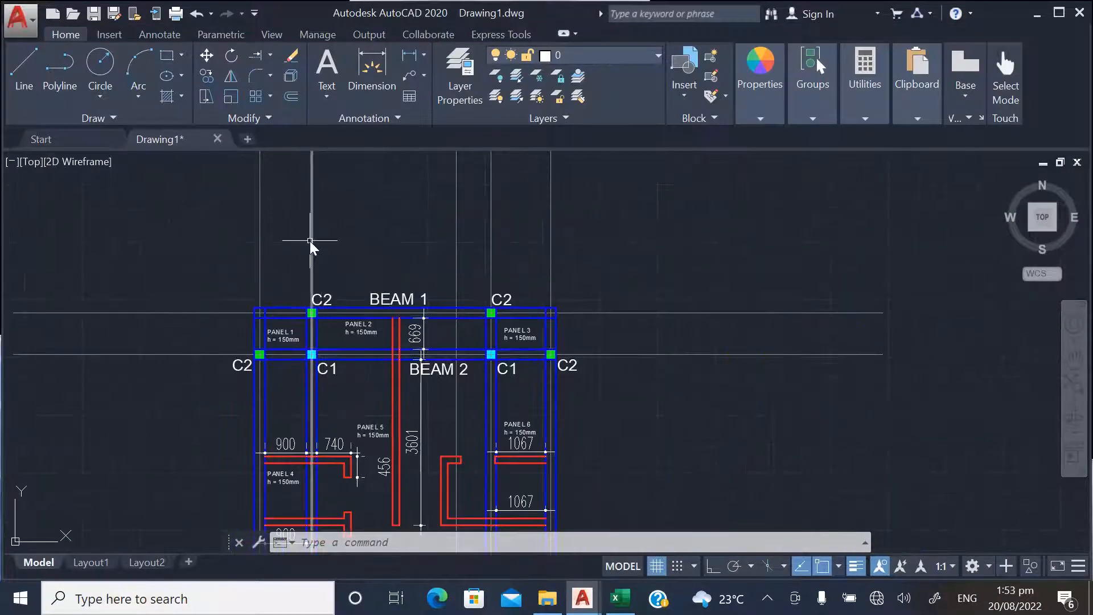
{"action": "left_click", "coordinate": [380, 56]}
{"action": "scroll", "coordinate": [311, 330], "scroll_direction": "up", "scroll_amount": 4}
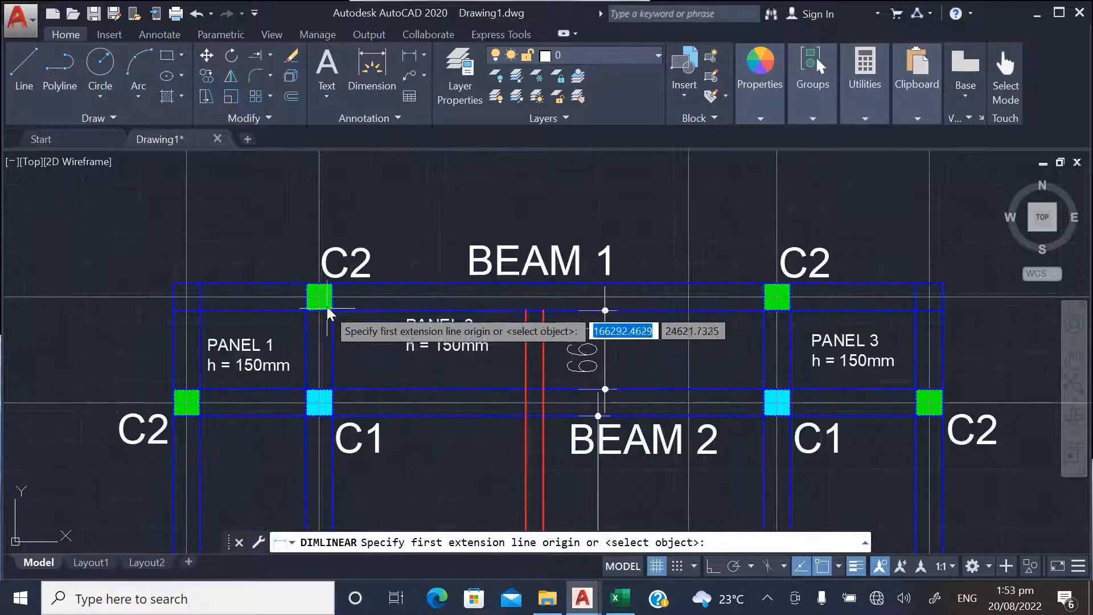
{"action": "left_click", "coordinate": [320, 299]}
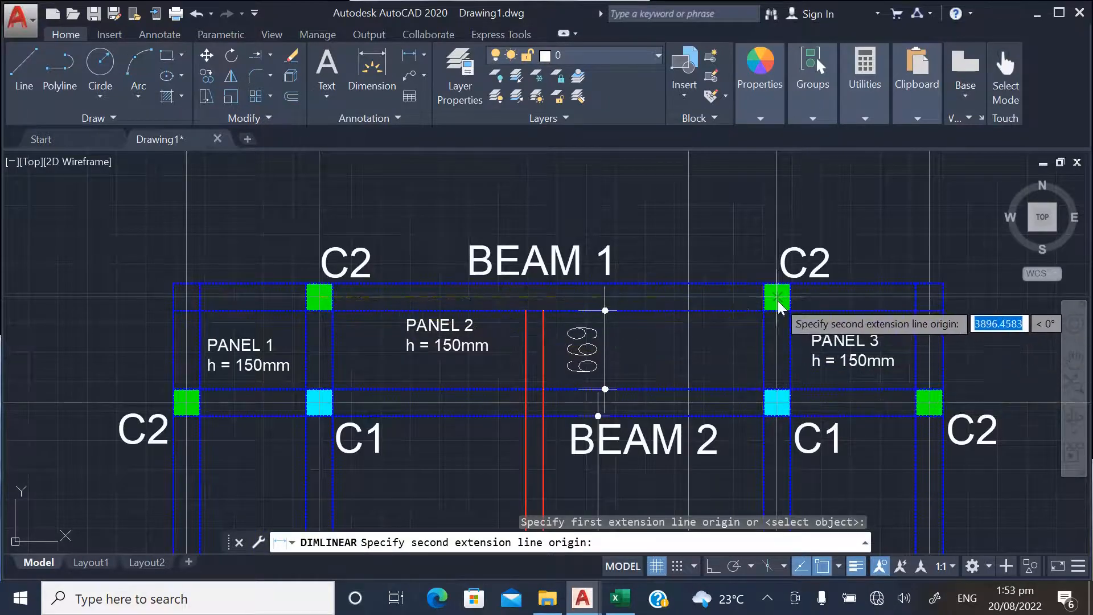
{"action": "left_click", "coordinate": [778, 297]}
{"action": "scroll", "coordinate": [611, 341], "scroll_direction": "down", "scroll_amount": 3}
{"action": "scroll", "coordinate": [641, 256], "scroll_direction": "up", "scroll_amount": 3}
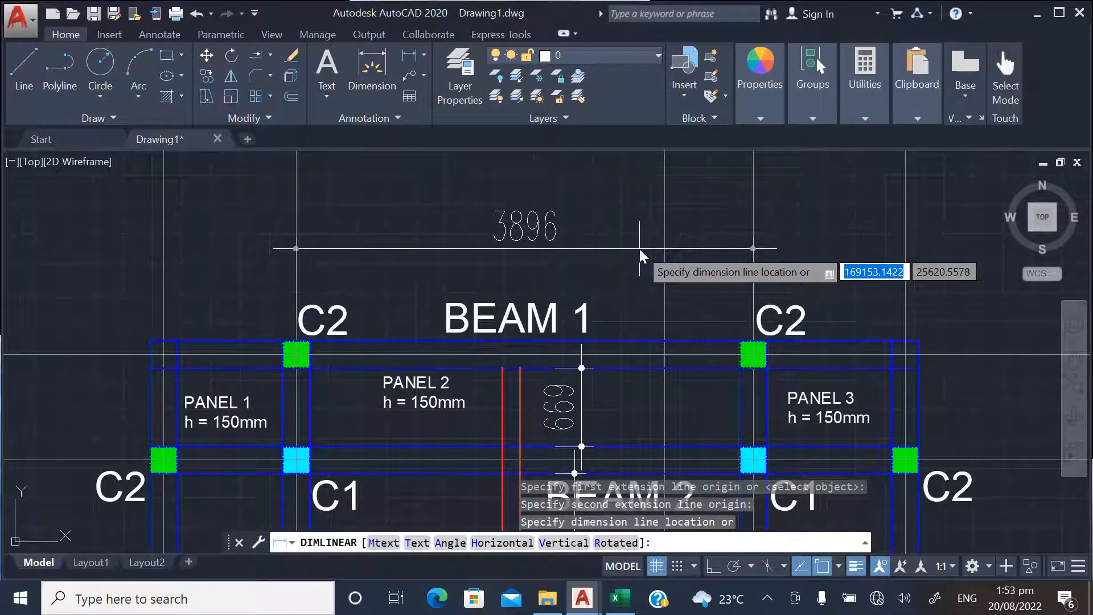
{"action": "left_click", "coordinate": [640, 248]}
{"action": "scroll", "coordinate": [450, 228], "scroll_direction": "down", "scroll_amount": 4}
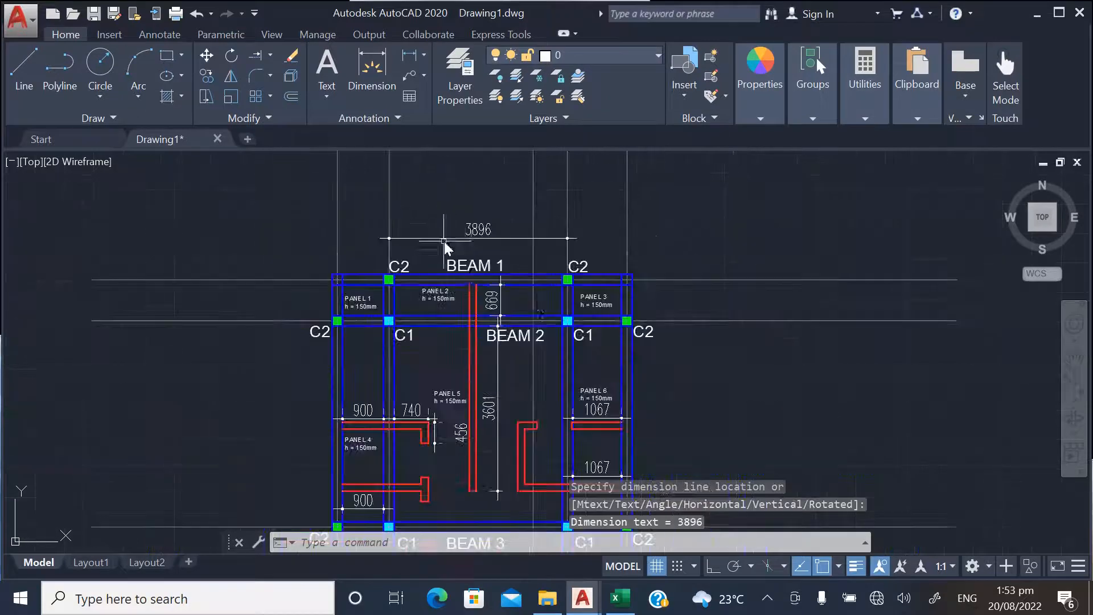
Dimension PANEL 1's width along BEAM 1 from the C2 column centre to the outer gridline, placing the dimension above the beam
{"action": "scroll", "coordinate": [323, 251], "scroll_direction": "up", "scroll_amount": 4}
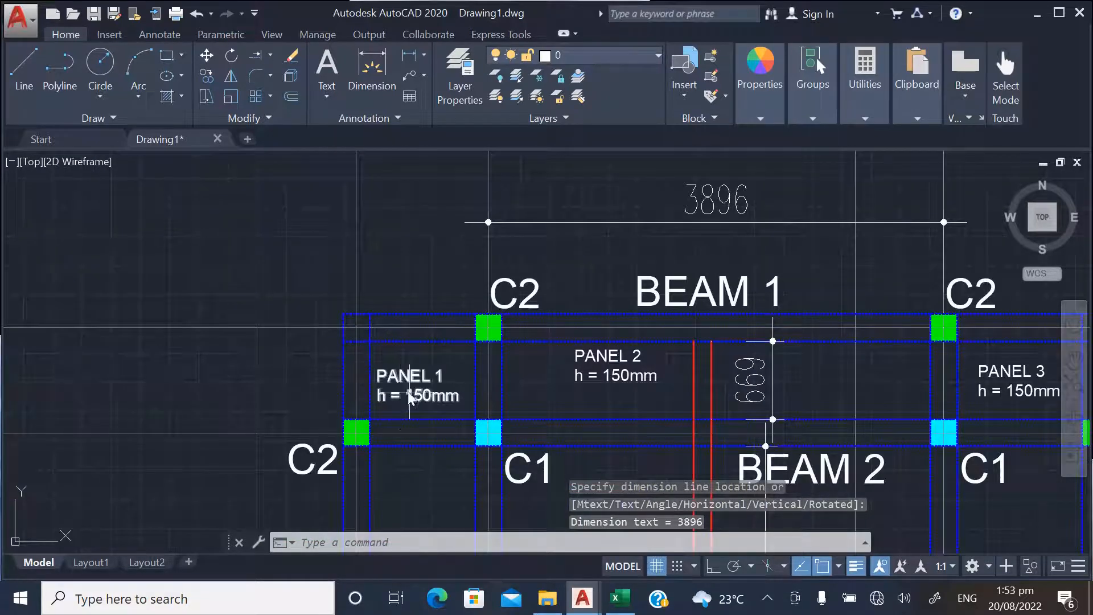
{"action": "key", "text": "space"}
{"action": "left_click", "coordinate": [485, 329]}
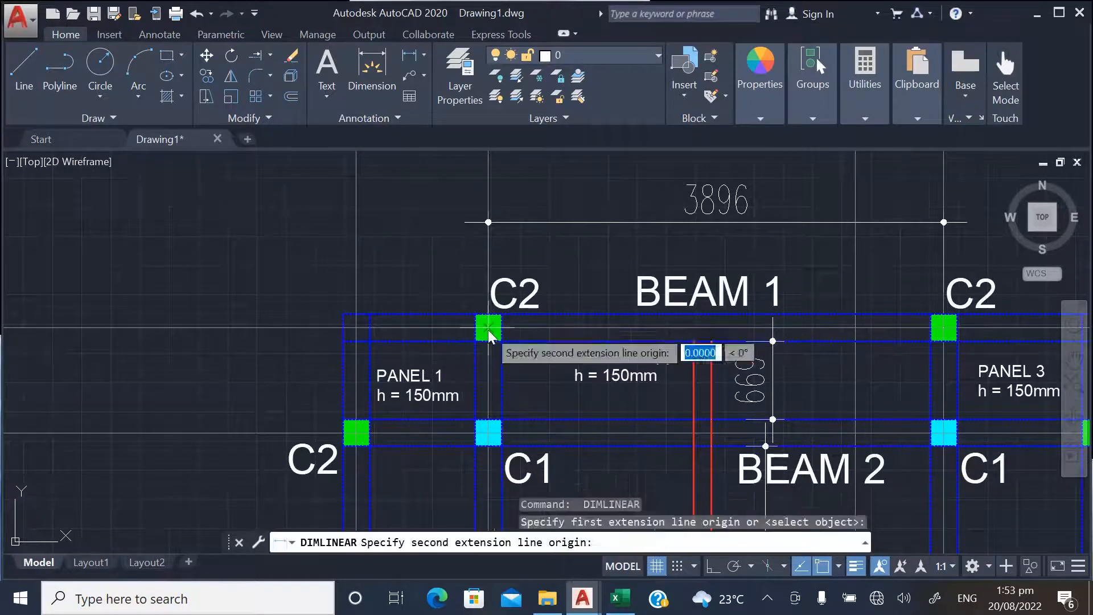
{"action": "left_click", "coordinate": [356, 328]}
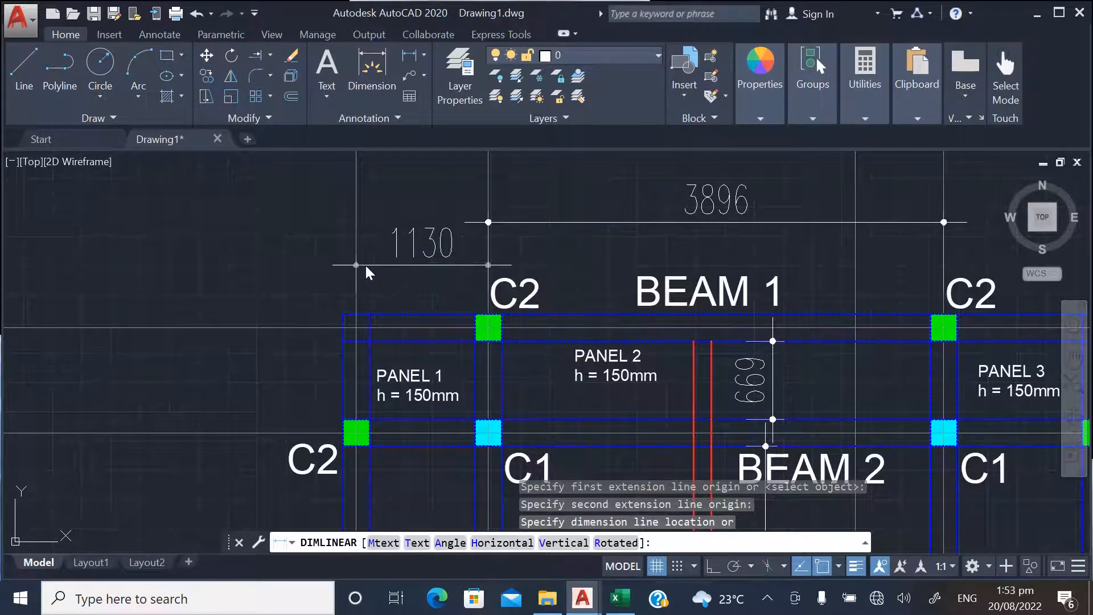
{"action": "left_click", "coordinate": [364, 264]}
{"action": "scroll", "coordinate": [254, 294], "scroll_direction": "down", "scroll_amount": 2}
Dimension PANEL 3's width along BEAM 1 from the C2 column centre to the outer gridline, placing the dimension above the beam
{"action": "scroll", "coordinate": [771, 308], "scroll_direction": "up", "scroll_amount": 2}
{"action": "key", "text": "space"}
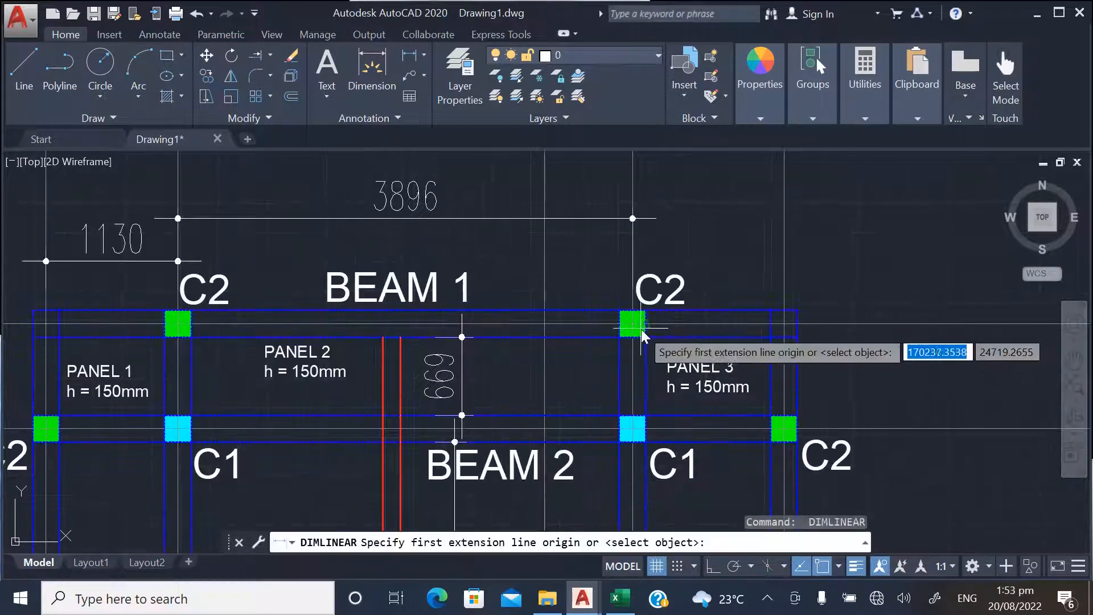
{"action": "left_click", "coordinate": [636, 333]}
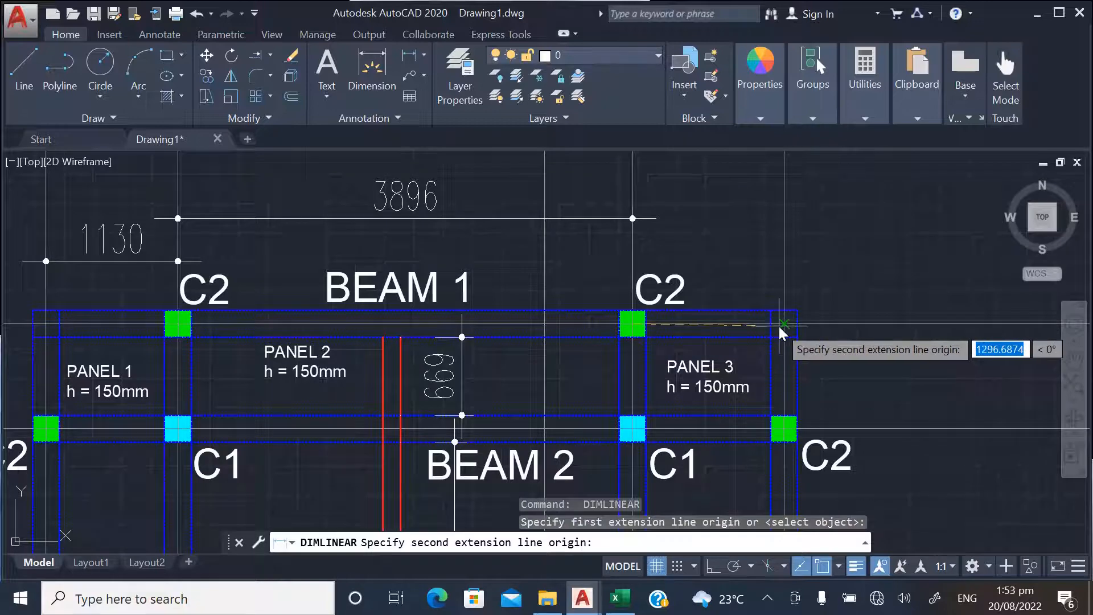
{"action": "left_click", "coordinate": [781, 324]}
{"action": "left_click", "coordinate": [770, 190]}
{"action": "scroll", "coordinate": [740, 227], "scroll_direction": "down", "scroll_amount": 2}
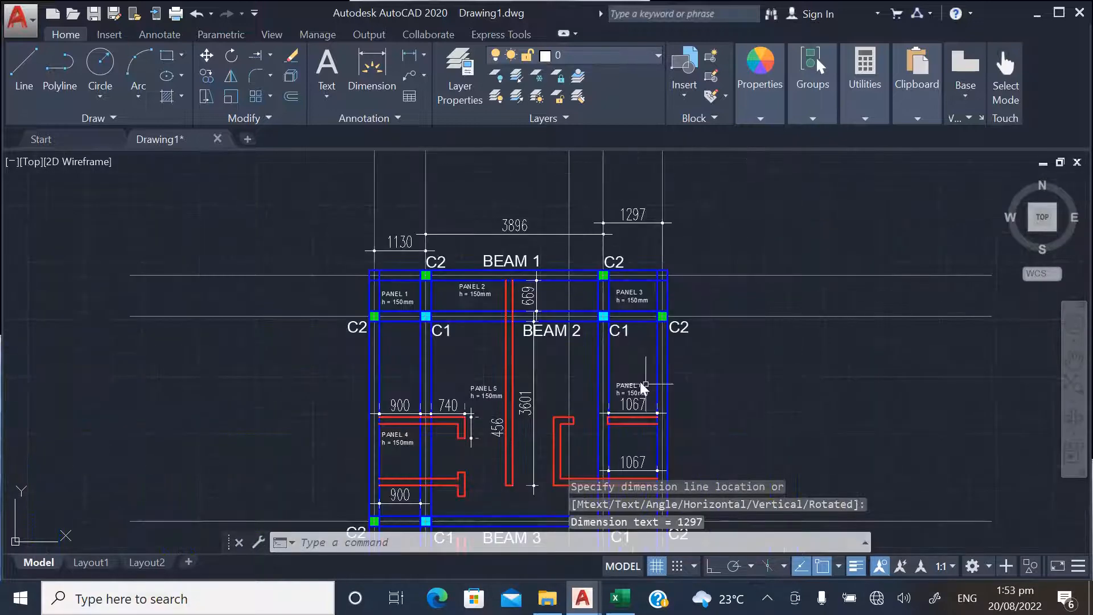
Add a vertical dimension between the BEAM 1 and BEAM 2 centrelines beside PANEL 3, outside the outer beam
{"action": "scroll", "coordinate": [679, 280], "scroll_direction": "up", "scroll_amount": 1}
{"action": "scroll", "coordinate": [692, 278], "scroll_direction": "up", "scroll_amount": 1}
{"action": "key", "text": "space"}
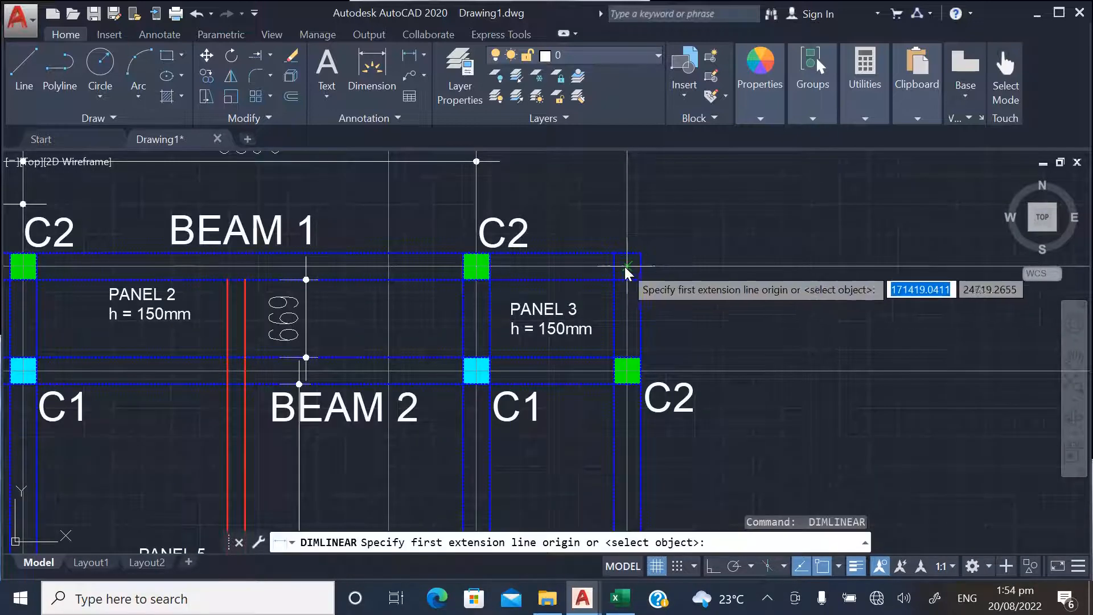
{"action": "left_click", "coordinate": [628, 265]}
{"action": "scroll", "coordinate": [622, 372], "scroll_direction": "up", "scroll_amount": 3}
{"action": "left_click", "coordinate": [622, 373]}
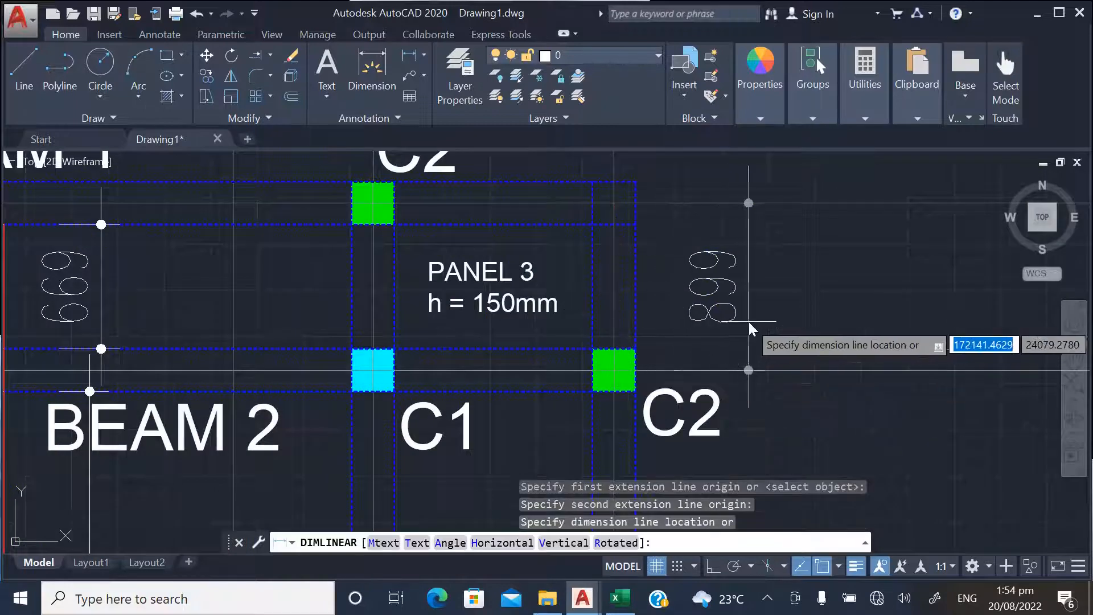
{"action": "left_click", "coordinate": [819, 308]}
{"action": "scroll", "coordinate": [655, 310], "scroll_direction": "down", "scroll_amount": 5}
Add a vertical dimension beside PANEL 6 between the outer C2 columns at BEAM 2 and BEAM 3, outside the outer beam
{"action": "scroll", "coordinate": [655, 310], "scroll_direction": "up", "scroll_amount": 3}
{"action": "key", "text": "space"}
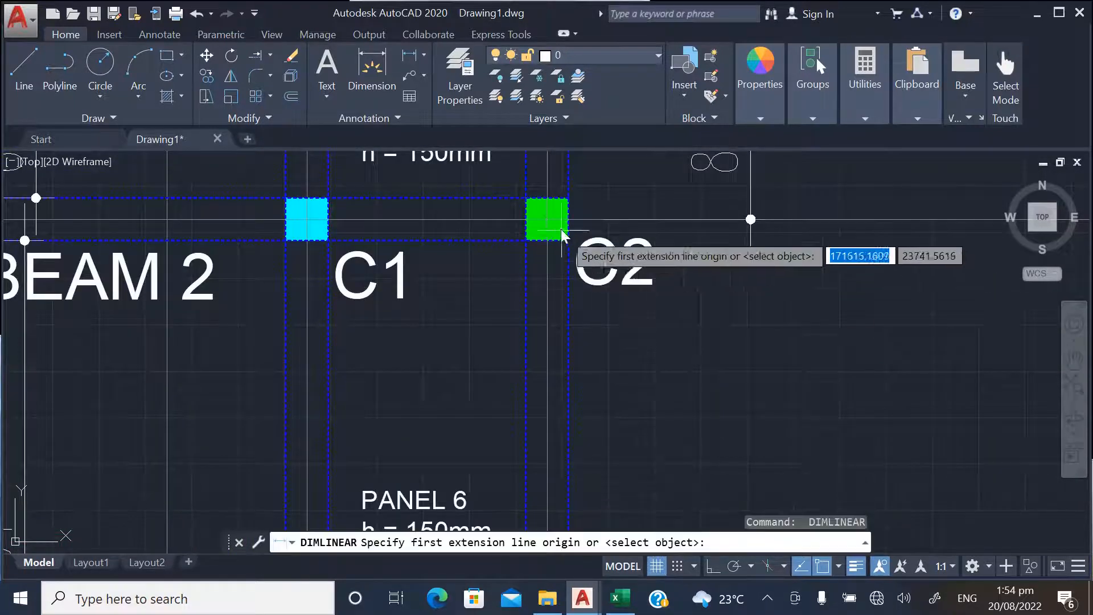
{"action": "left_click", "coordinate": [566, 238]}
{"action": "scroll", "coordinate": [588, 250], "scroll_direction": "down", "scroll_amount": 3}
{"action": "scroll", "coordinate": [570, 356], "scroll_direction": "down", "scroll_amount": 3}
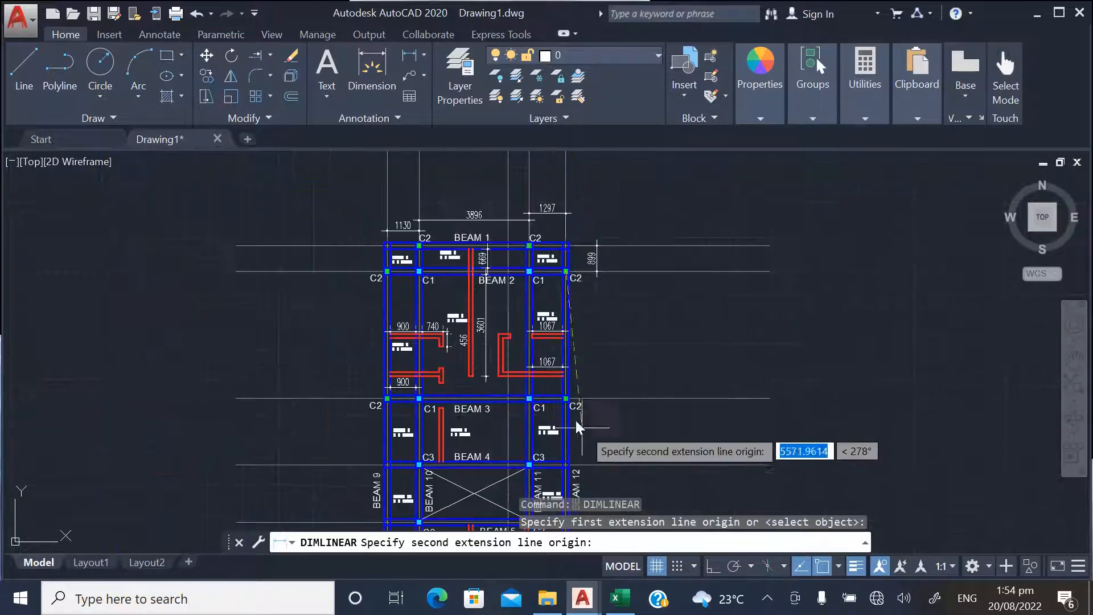
{"action": "scroll", "coordinate": [550, 421], "scroll_direction": "up", "scroll_amount": 5}
{"action": "left_click", "coordinate": [548, 422]}
{"action": "scroll", "coordinate": [609, 399], "scroll_direction": "down", "scroll_amount": 4}
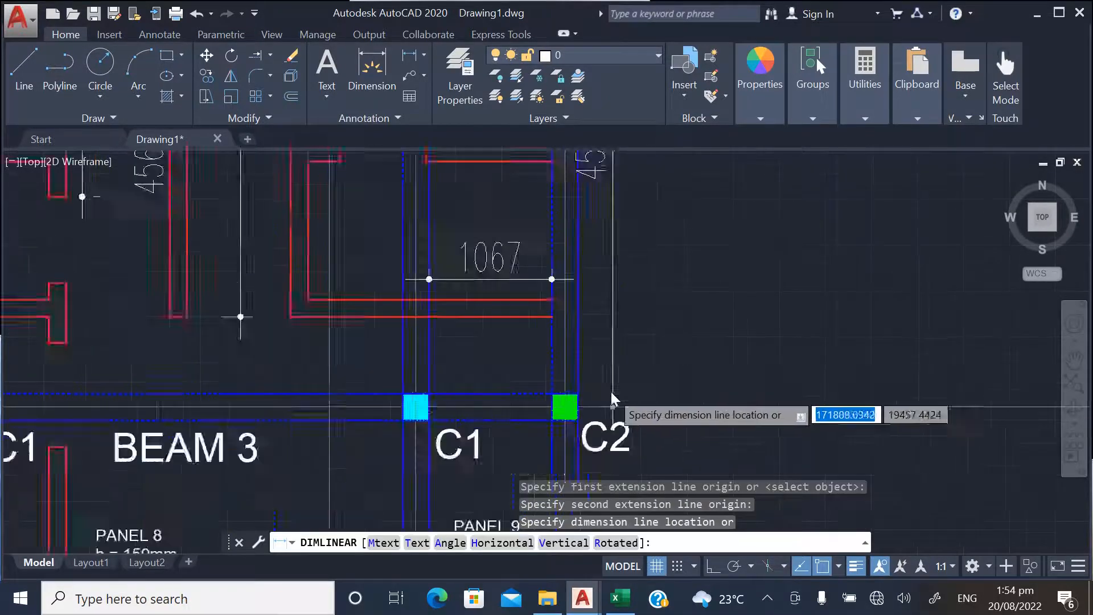
{"action": "left_click", "coordinate": [654, 384]}
{"action": "scroll", "coordinate": [681, 412], "scroll_direction": "down", "scroll_amount": 2}
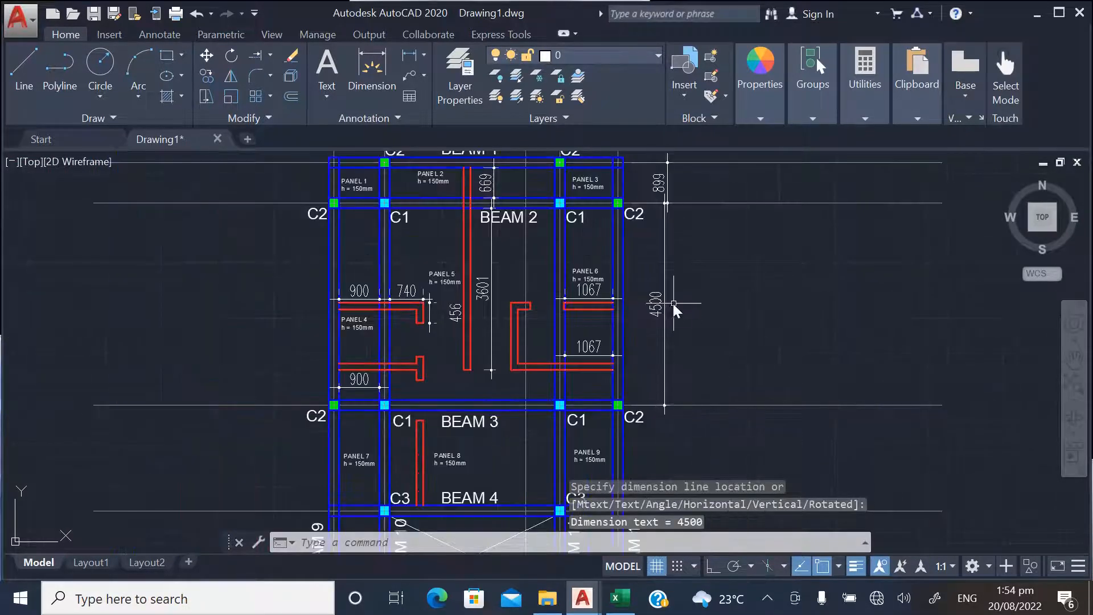
{"action": "scroll", "coordinate": [670, 276], "scroll_direction": "up", "scroll_amount": 2}
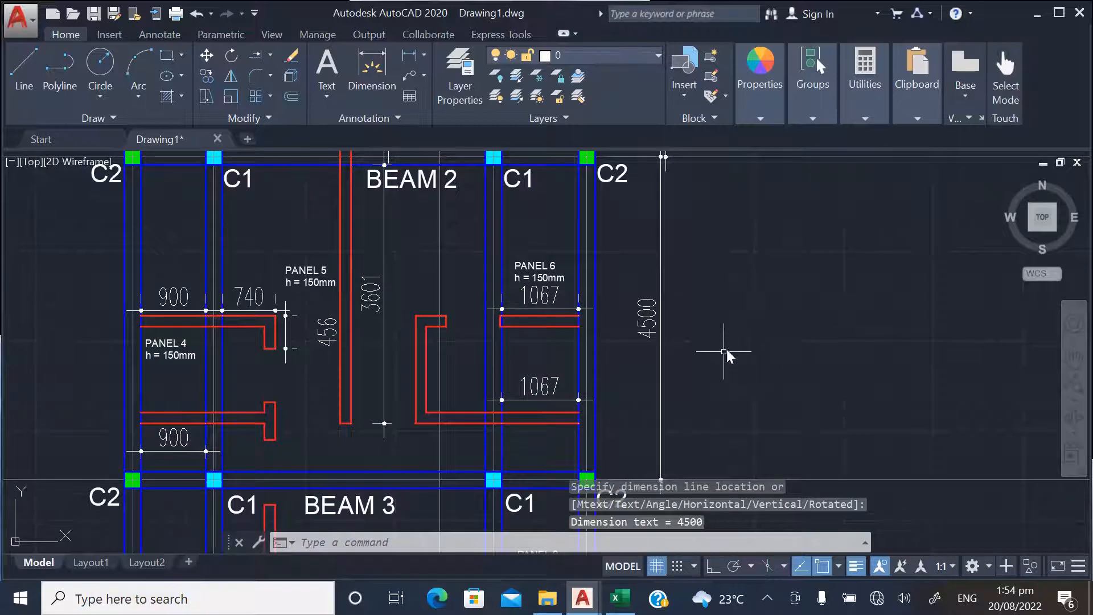
{"action": "scroll", "coordinate": [672, 390], "scroll_direction": "down", "scroll_amount": 2}
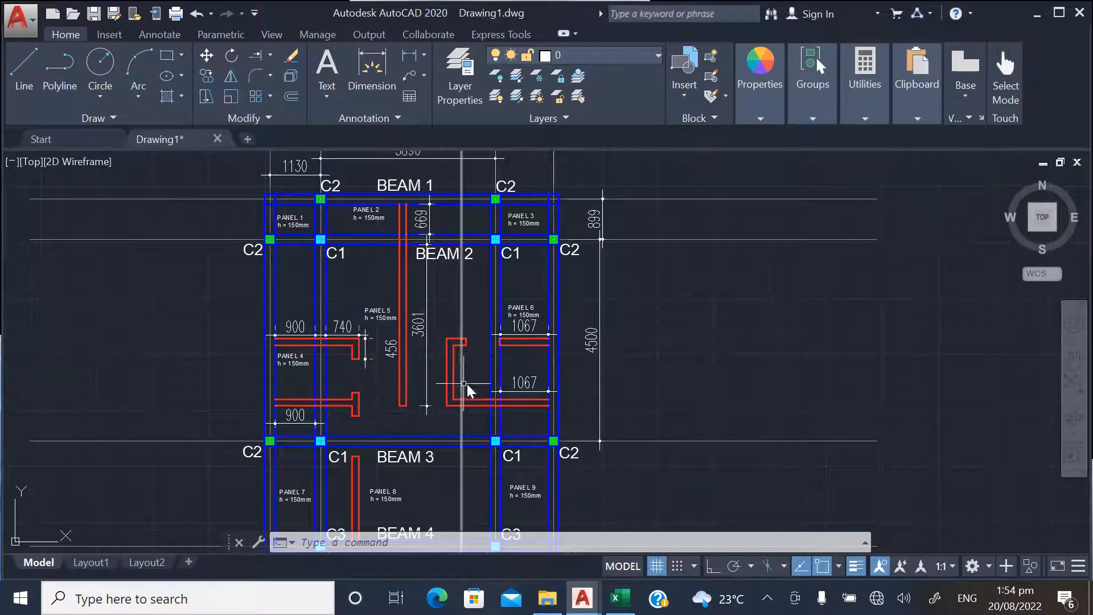
Switch to the Excel workbook and format the panel length values in H4:H12 to two decimal places
{"action": "left_click", "coordinate": [620, 605]}
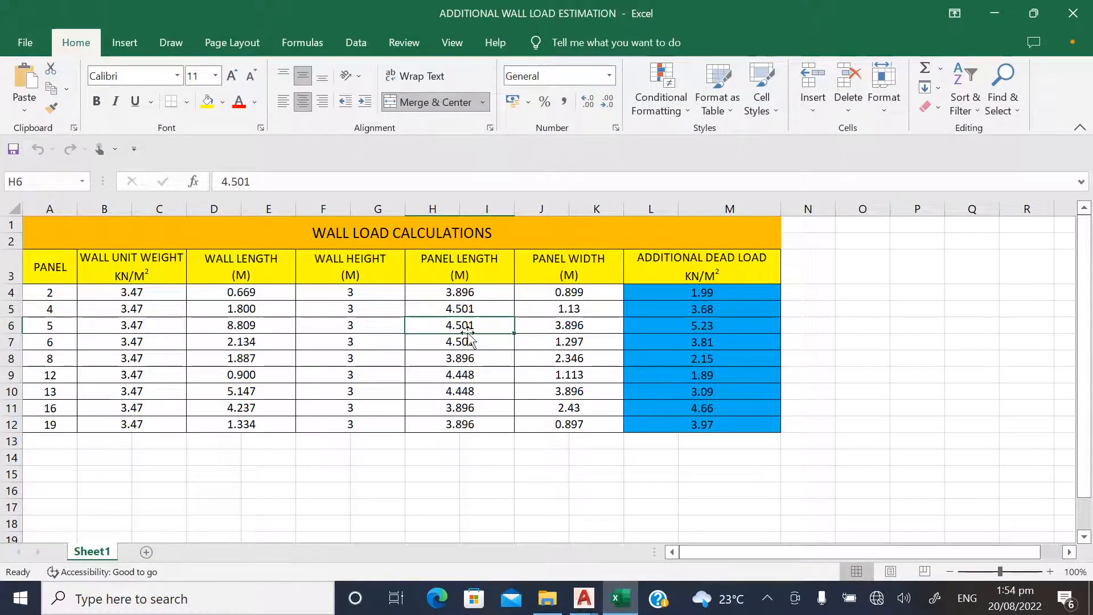
{"action": "left_click_drag", "start_coordinate": [461, 428], "coordinate": [457, 291]}
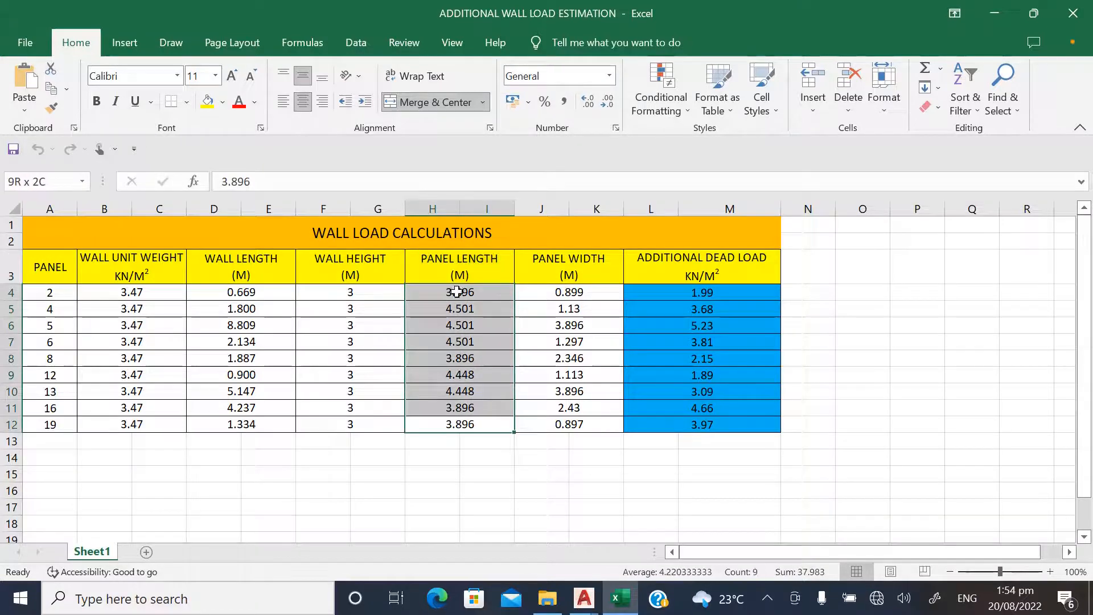
{"action": "left_click", "coordinate": [588, 103]}
{"action": "left_click", "coordinate": [608, 103]}
{"action": "left_click", "coordinate": [608, 103]}
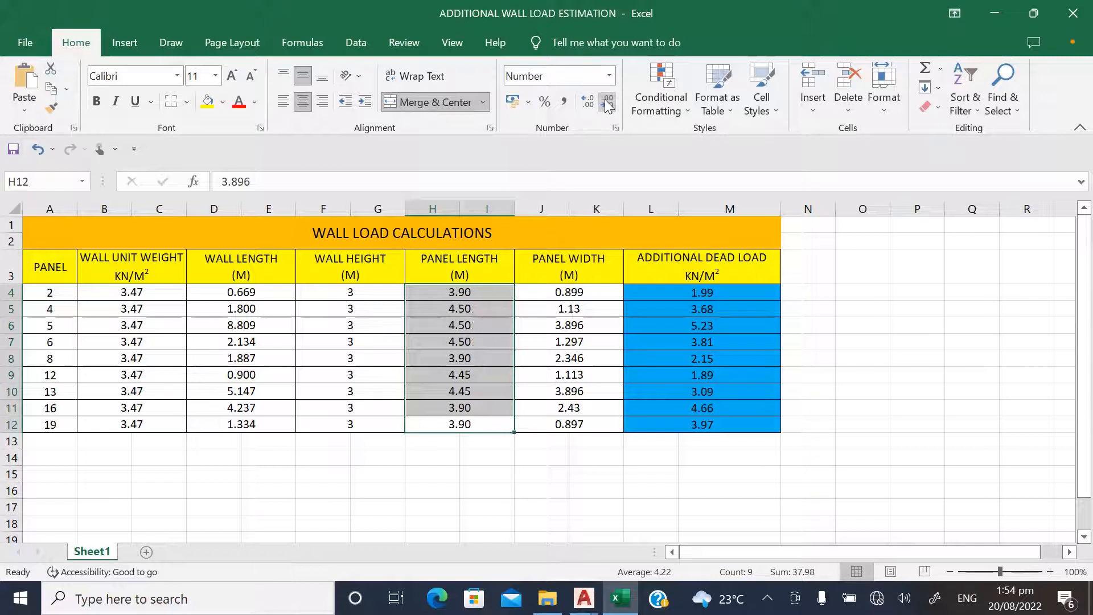
{"action": "left_click", "coordinate": [428, 458]}
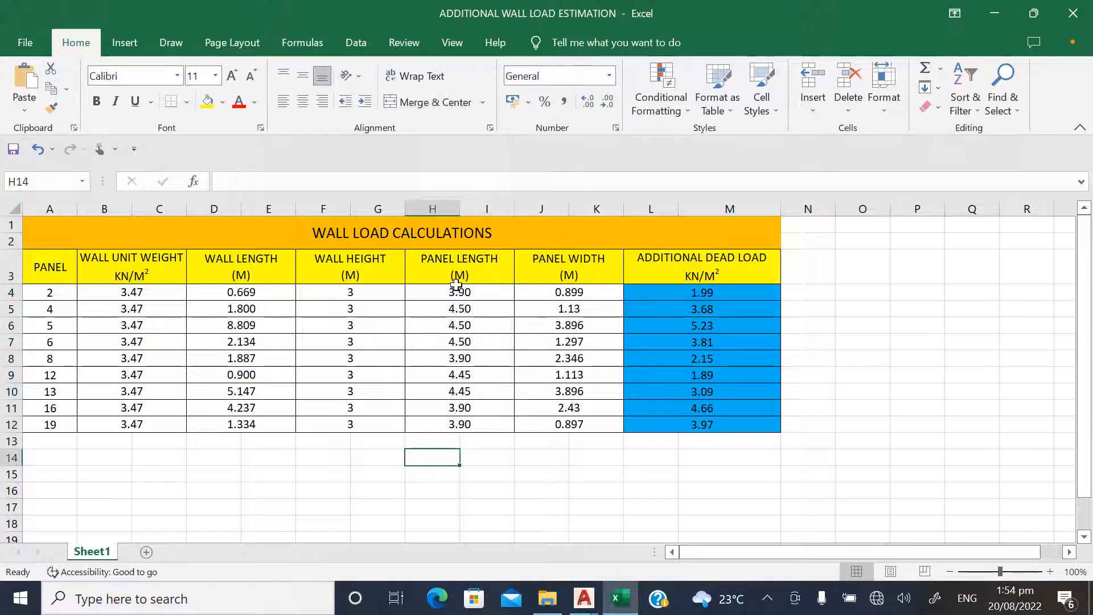
Compare the panel length recorded for panel 4 with the new gridline dimensions in the AutoCAD drawing, and return to the Excel workbook
{"action": "left_click", "coordinate": [457, 312]}
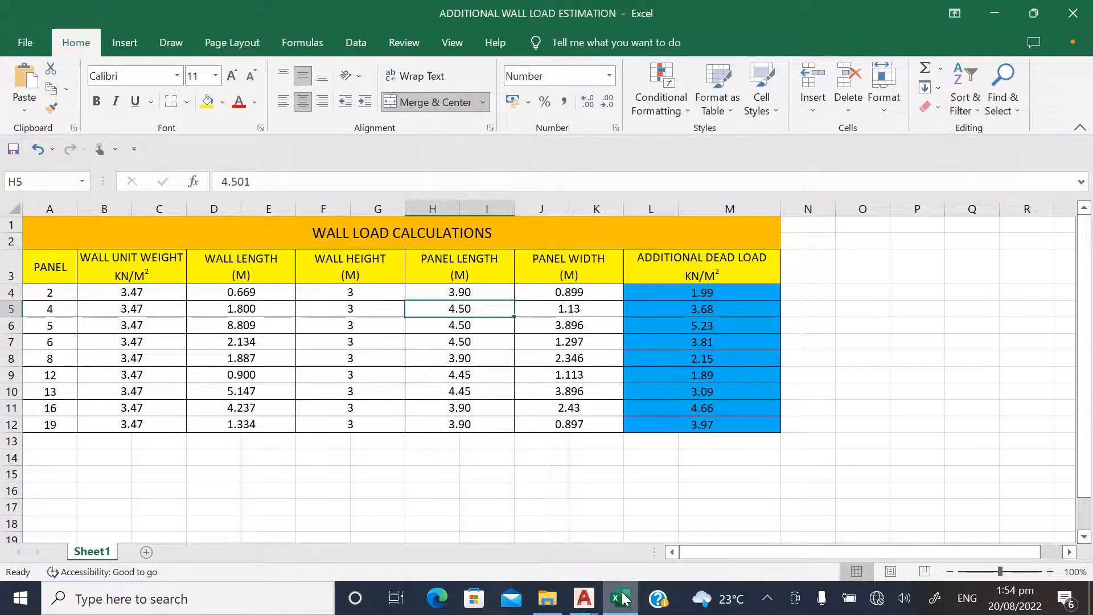
{"action": "left_click", "coordinate": [584, 598]}
{"action": "scroll", "coordinate": [600, 358], "scroll_direction": "up", "scroll_amount": 2}
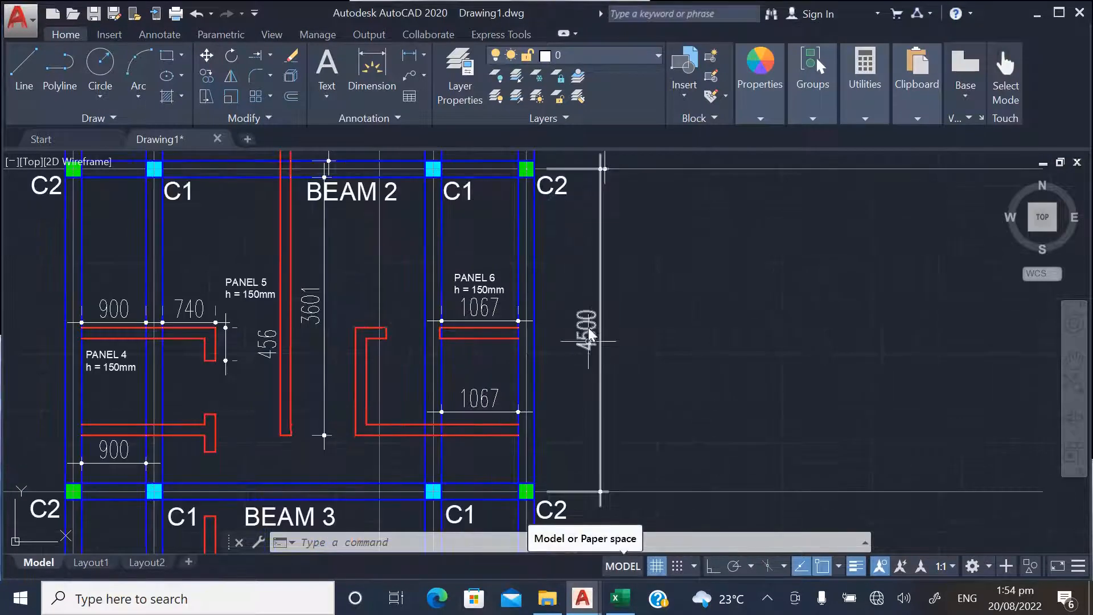
{"action": "scroll", "coordinate": [582, 306], "scroll_direction": "down", "scroll_amount": 2}
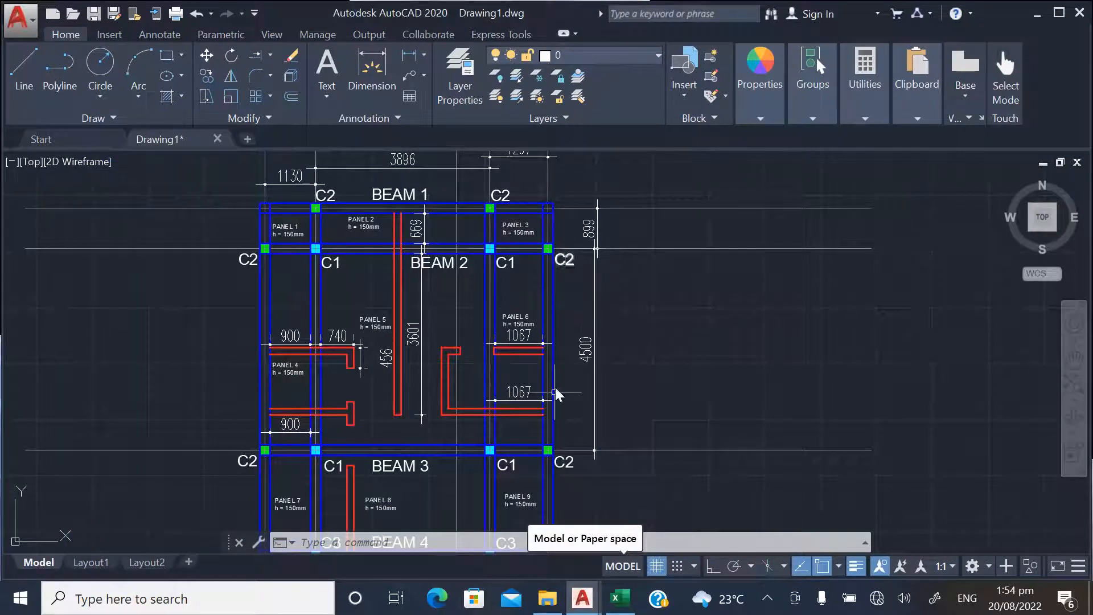
{"action": "scroll", "coordinate": [422, 239], "scroll_direction": "down", "scroll_amount": 2}
{"action": "scroll", "coordinate": [419, 273], "scroll_direction": "up", "scroll_amount": 2}
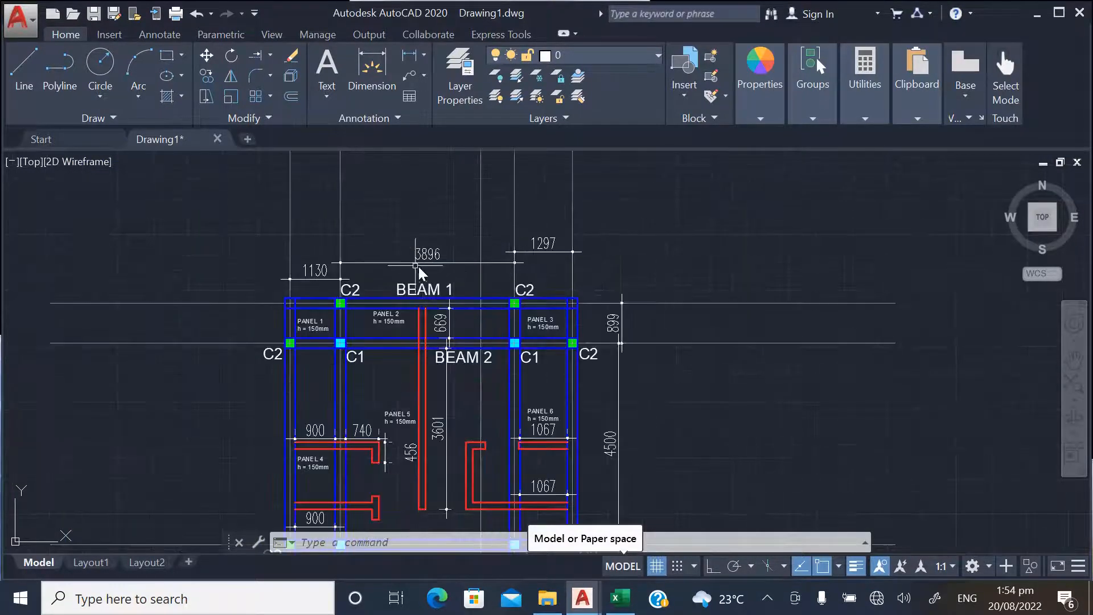
{"action": "left_click", "coordinate": [621, 598]}
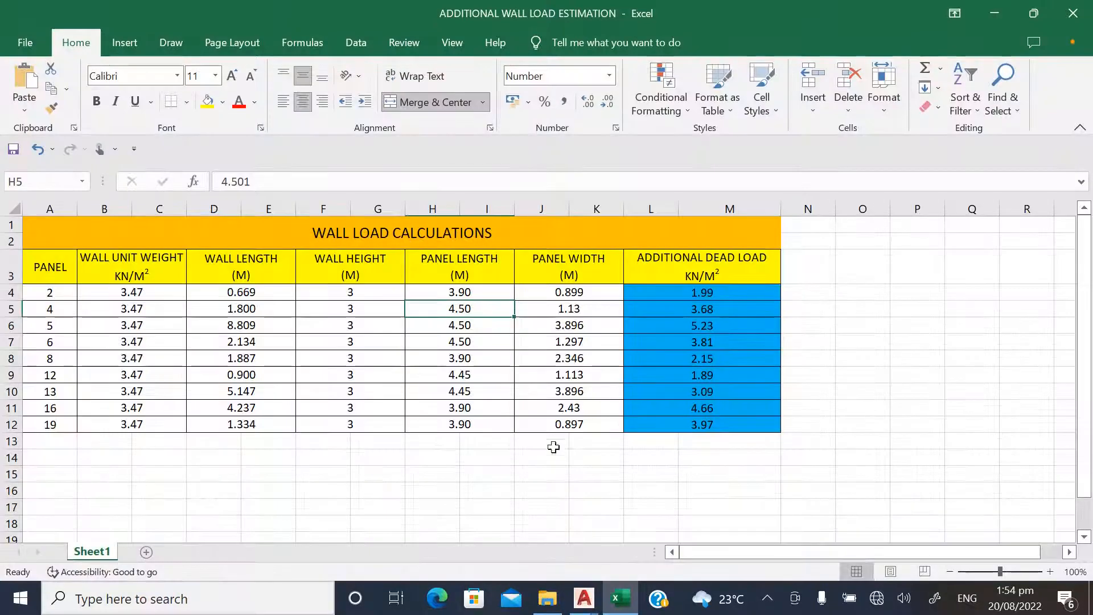
Review panel 5's length, width and additional dead load formula in the wall load table, leaving the formula as it is
{"action": "left_click", "coordinate": [493, 333]}
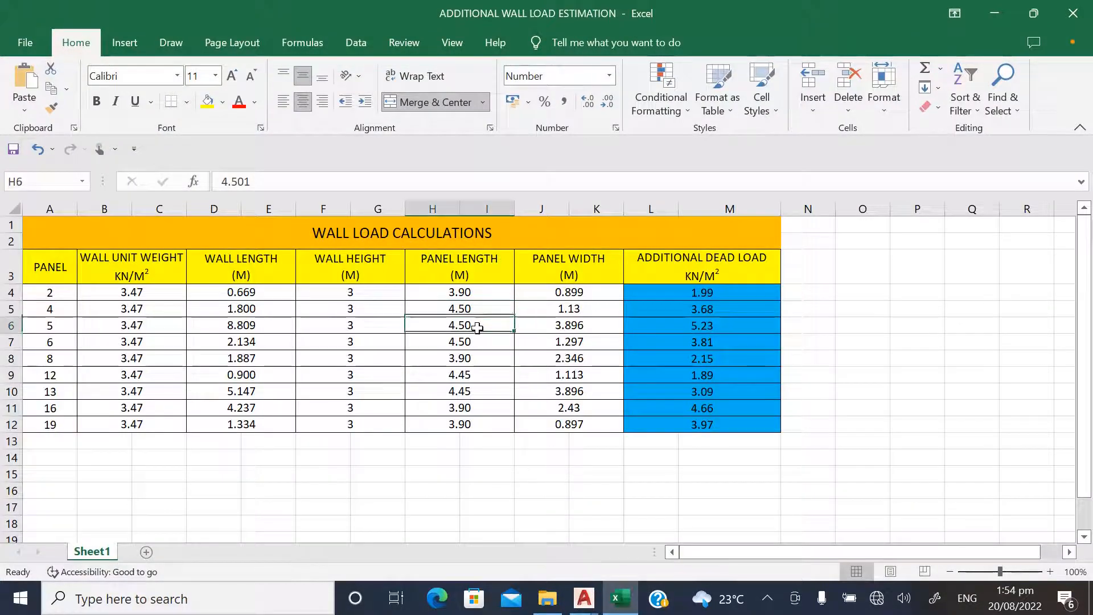
{"action": "left_click", "coordinate": [559, 328]}
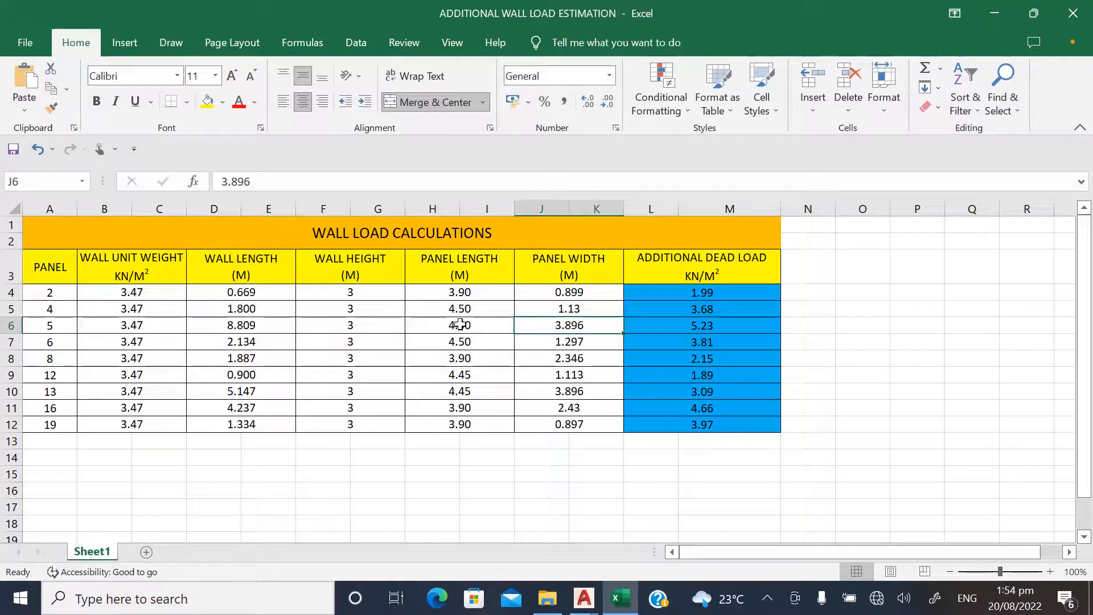
{"action": "double_click", "coordinate": [677, 328]}
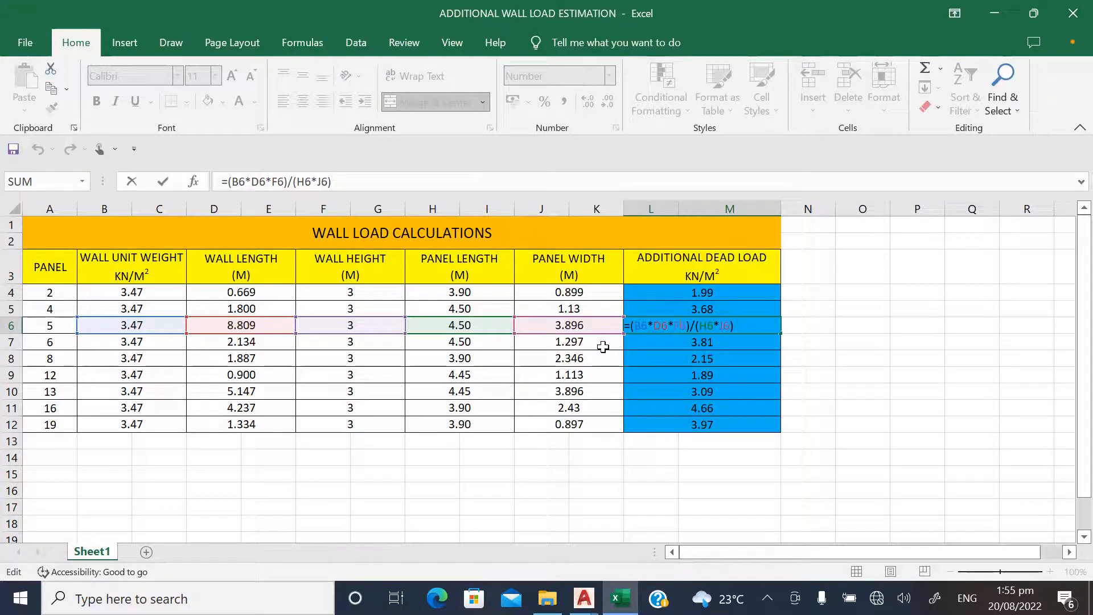
{"action": "left_click", "coordinate": [635, 354]}
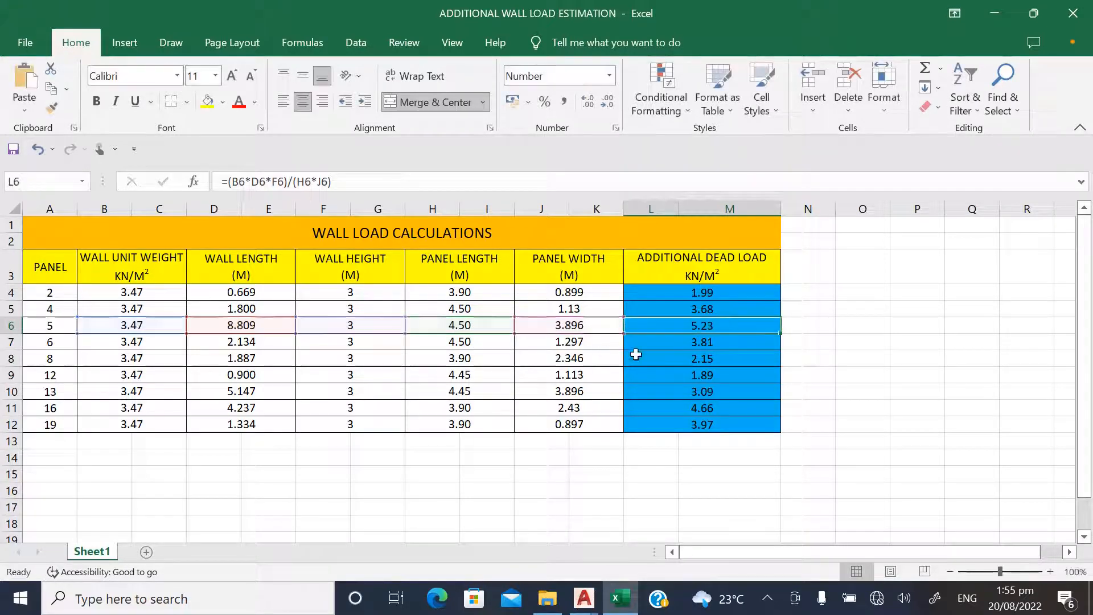
{"action": "left_click", "coordinate": [689, 333]}
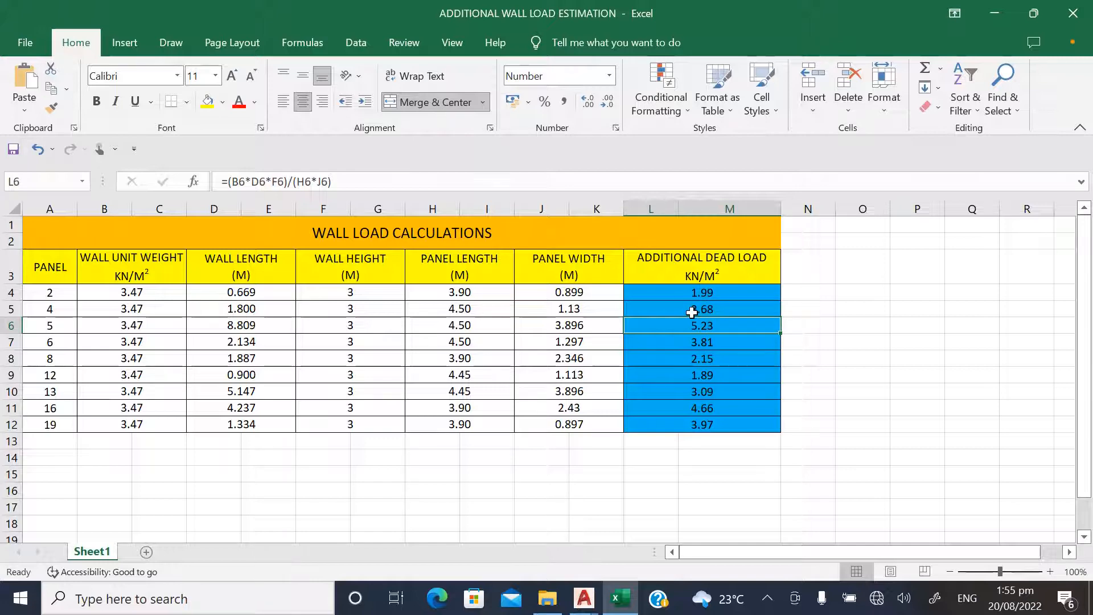
Switch to Drawing1 in AutoCAD and examine the dimensioned beam and column layout, including the C2 column between PANEL 1 and PANEL 2
{"action": "mouse_move", "coordinate": [583, 598]}
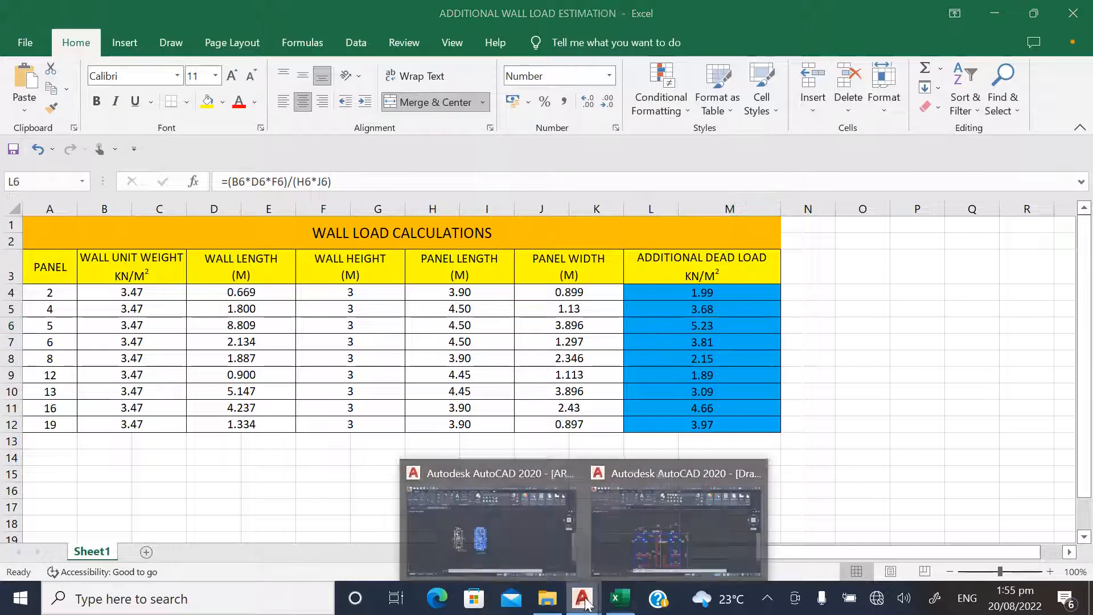
{"action": "left_click", "coordinate": [664, 523]}
{"action": "scroll", "coordinate": [410, 275], "scroll_direction": "down", "scroll_amount": 2}
{"action": "scroll", "coordinate": [420, 347], "scroll_direction": "up", "scroll_amount": 2}
{"action": "scroll", "coordinate": [431, 323], "scroll_direction": "down", "scroll_amount": 1}
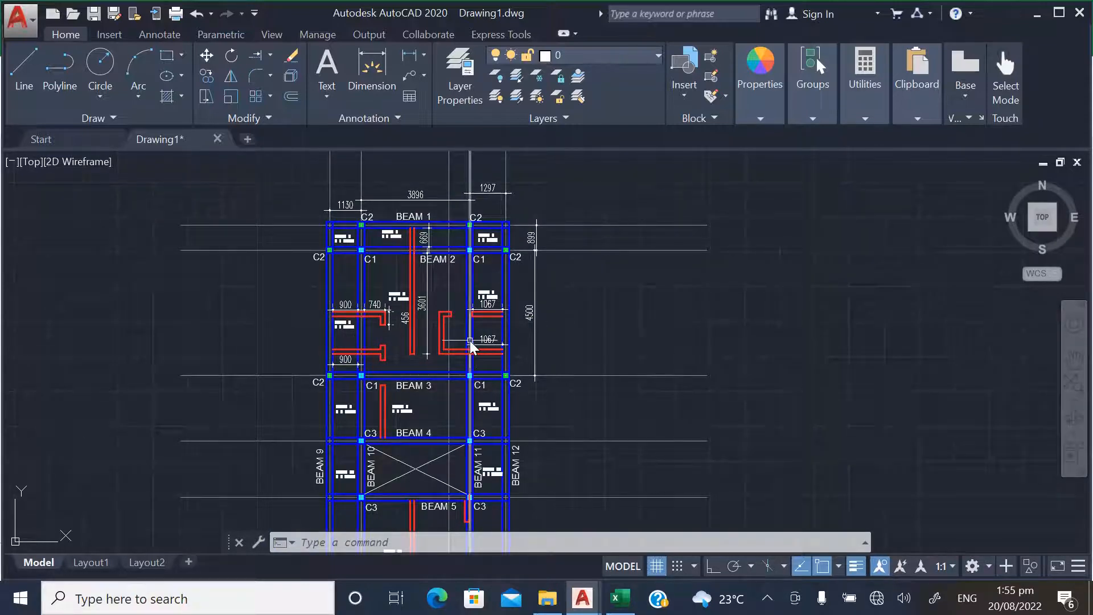
{"action": "scroll", "coordinate": [353, 296], "scroll_direction": "down", "scroll_amount": 2}
{"action": "scroll", "coordinate": [335, 293], "scroll_direction": "up", "scroll_amount": 2}
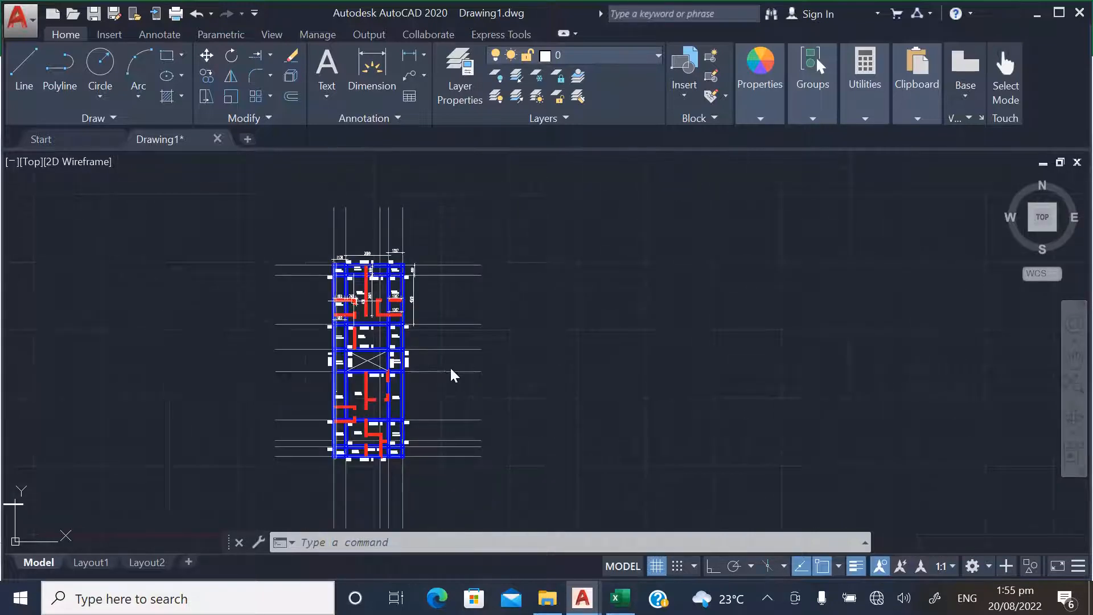
{"action": "scroll", "coordinate": [462, 365], "scroll_direction": "down", "scroll_amount": 3}
{"action": "scroll", "coordinate": [450, 387], "scroll_direction": "up", "scroll_amount": 2}
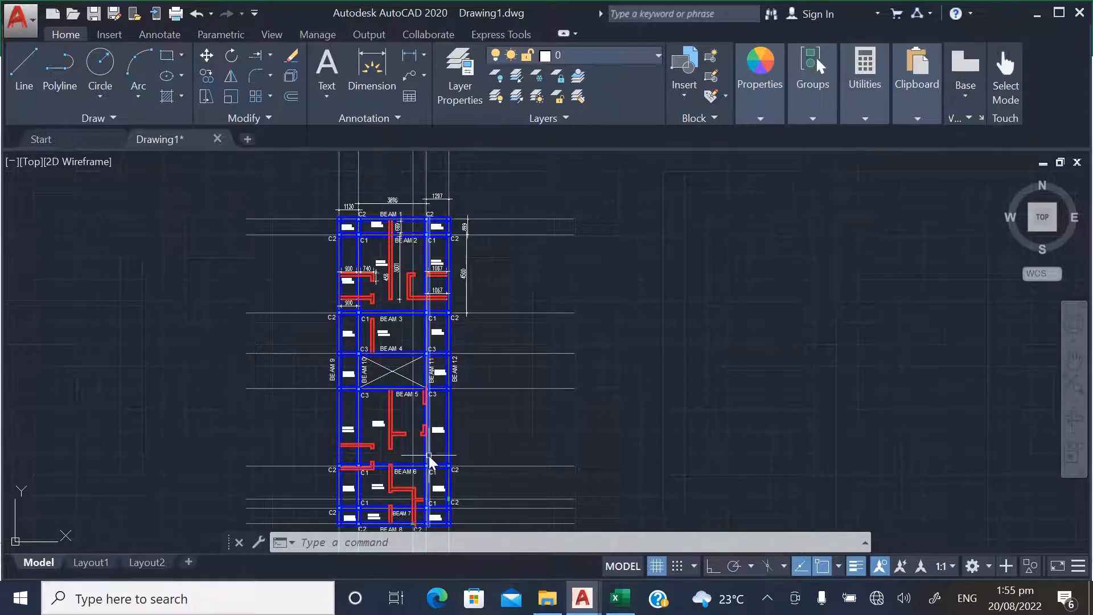
{"action": "mouse_move", "coordinate": [429, 458]}
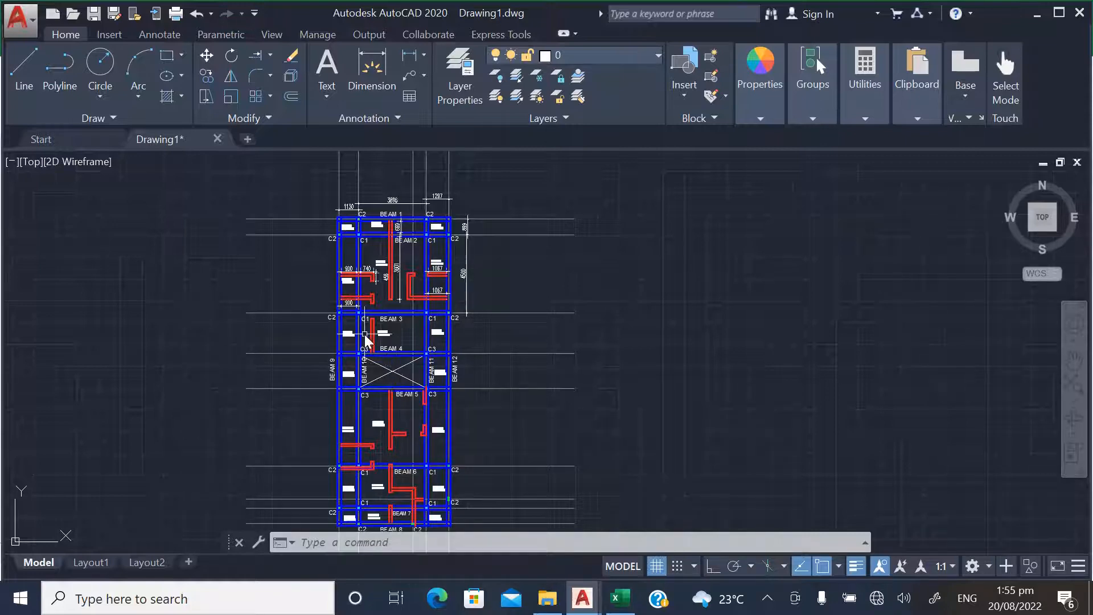
{"action": "scroll", "coordinate": [257, 341], "scroll_direction": "down", "scroll_amount": 1}
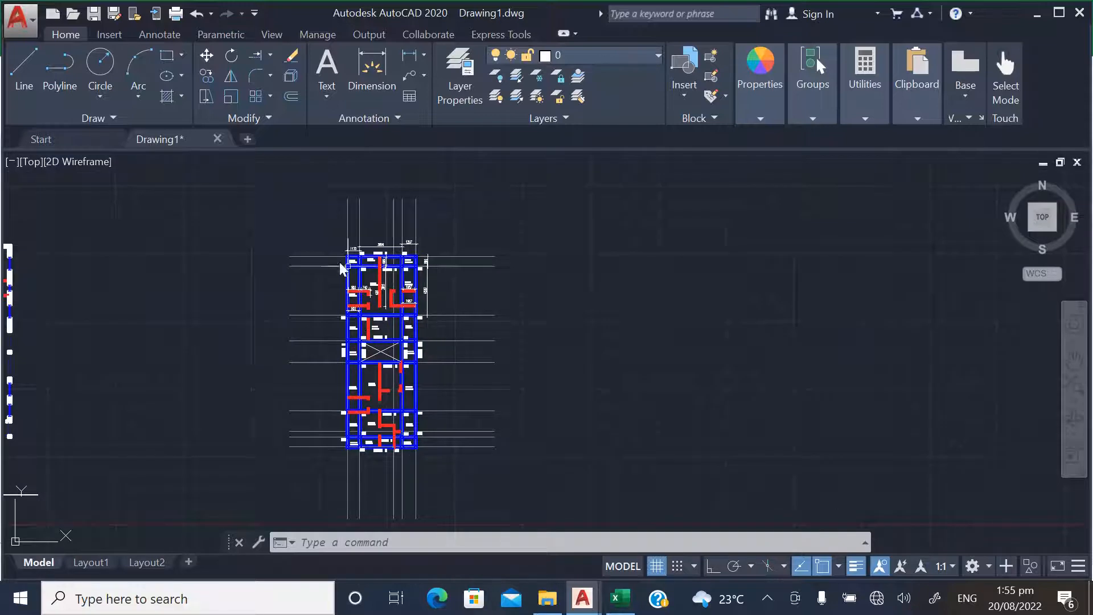
{"action": "scroll", "coordinate": [316, 247], "scroll_direction": "up", "scroll_amount": 1}
{"action": "scroll", "coordinate": [495, 256], "scroll_direction": "down", "scroll_amount": 1}
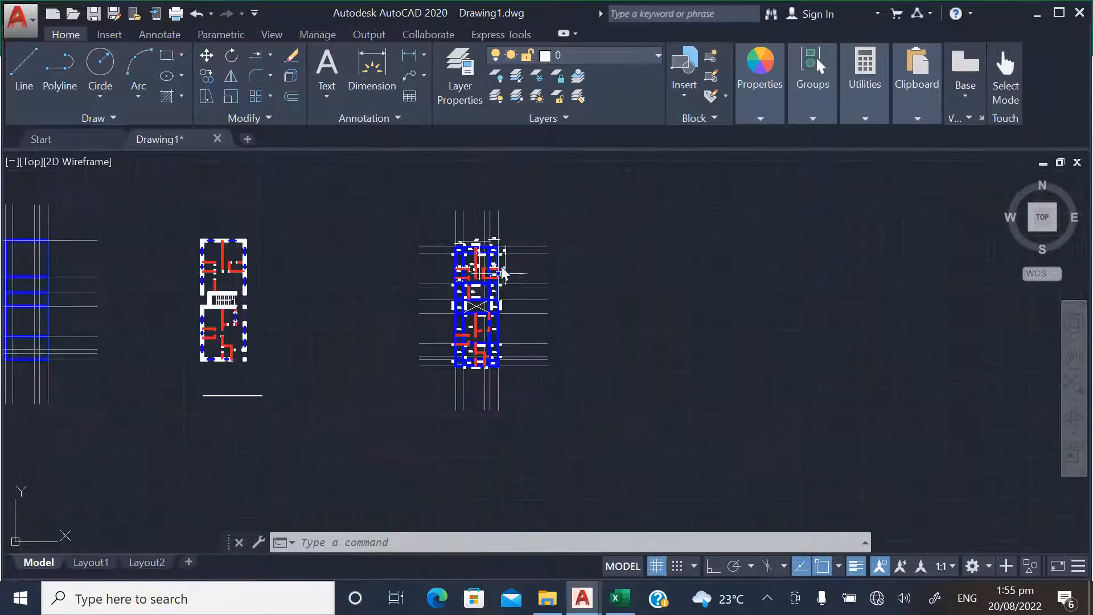
{"action": "scroll", "coordinate": [470, 236], "scroll_direction": "up", "scroll_amount": 3}
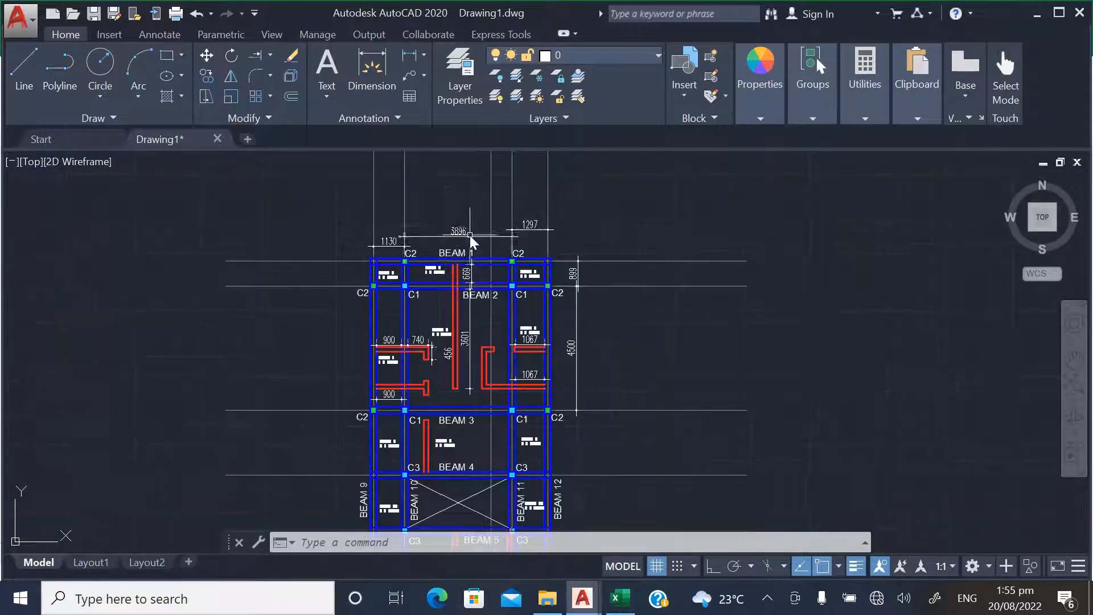
{"action": "scroll", "coordinate": [373, 253], "scroll_direction": "up", "scroll_amount": 5}
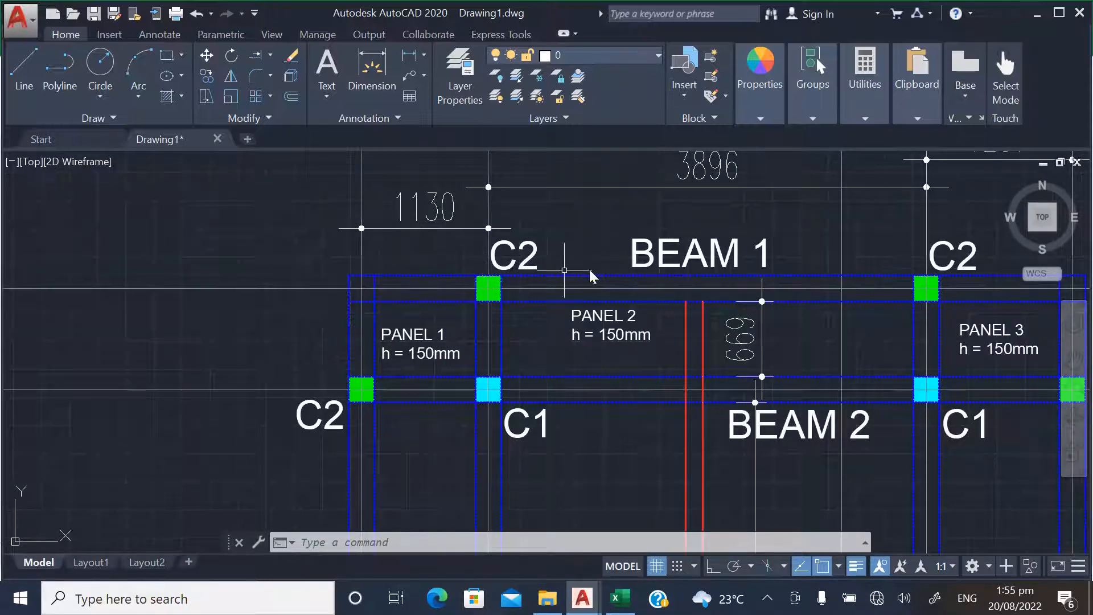
{"action": "scroll", "coordinate": [498, 282], "scroll_direction": "up", "scroll_amount": 7}
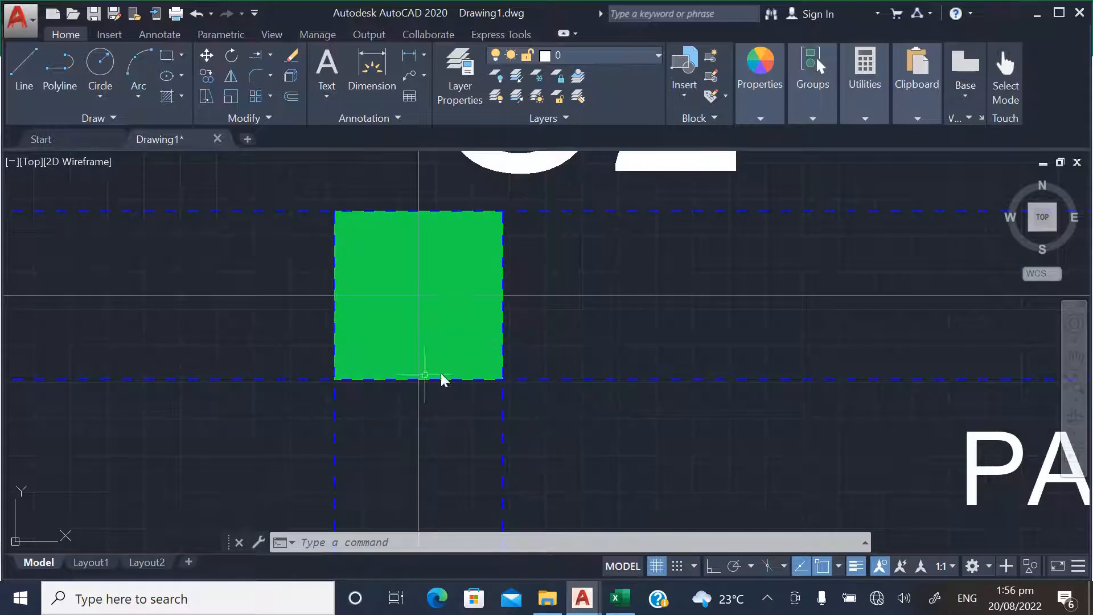
{"action": "scroll", "coordinate": [442, 378], "scroll_direction": "down", "scroll_amount": 10}
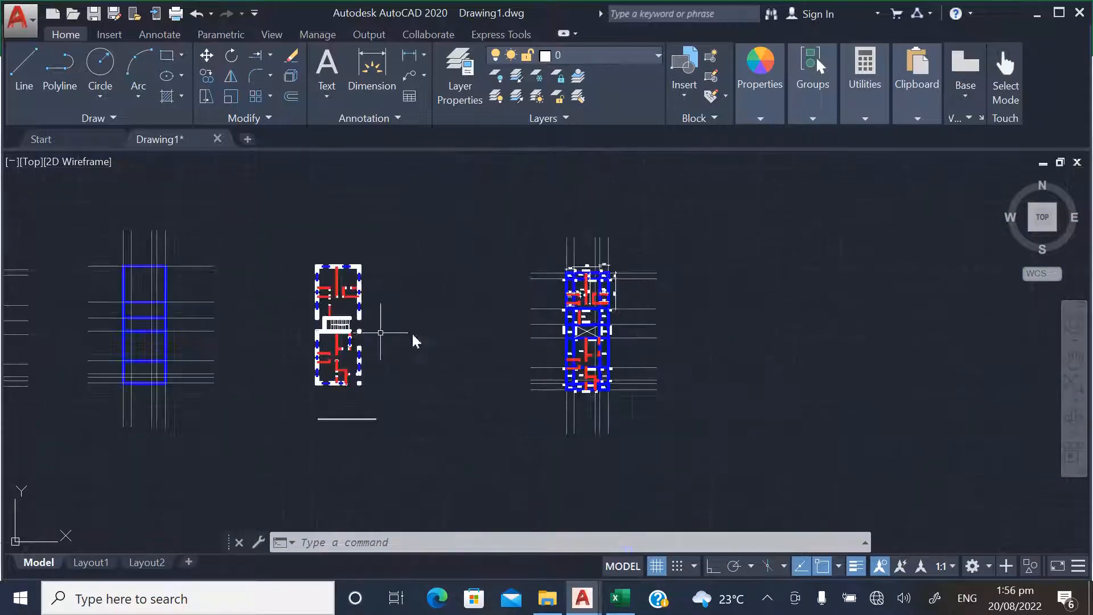
Inspect the C2 column between PANEL 1 and PANEL 2 on the undimensioned layout by selecting it with the adjoining beam lines
{"action": "scroll", "coordinate": [403, 341], "scroll_direction": "down", "scroll_amount": 3}
{"action": "scroll", "coordinate": [269, 317], "scroll_direction": "up", "scroll_amount": 10}
{"action": "scroll", "coordinate": [246, 234], "scroll_direction": "up", "scroll_amount": 8}
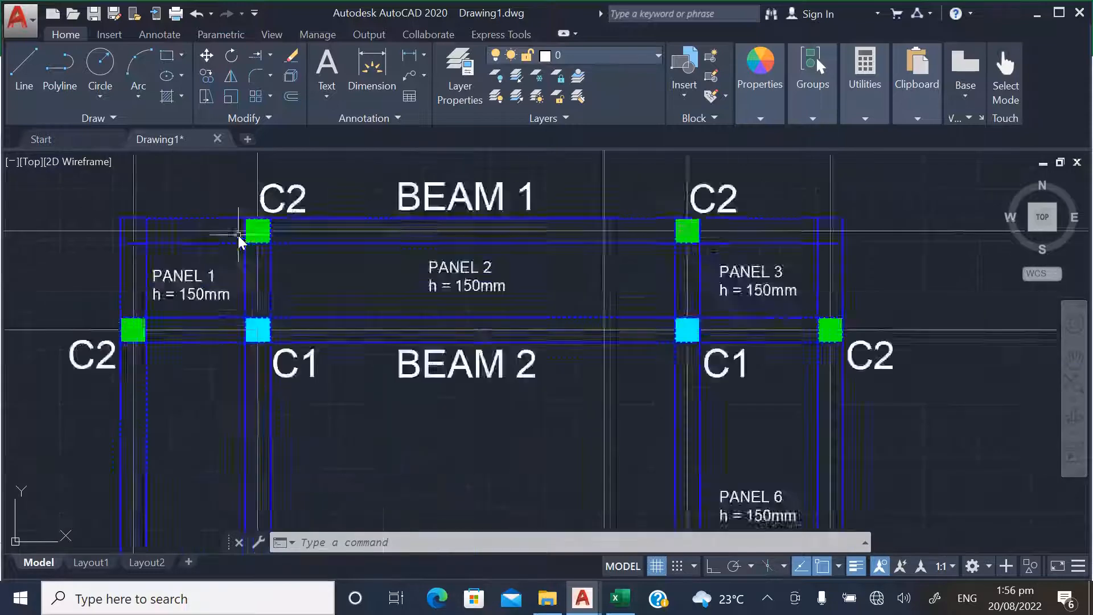
{"action": "scroll", "coordinate": [319, 250], "scroll_direction": "up", "scroll_amount": 4}
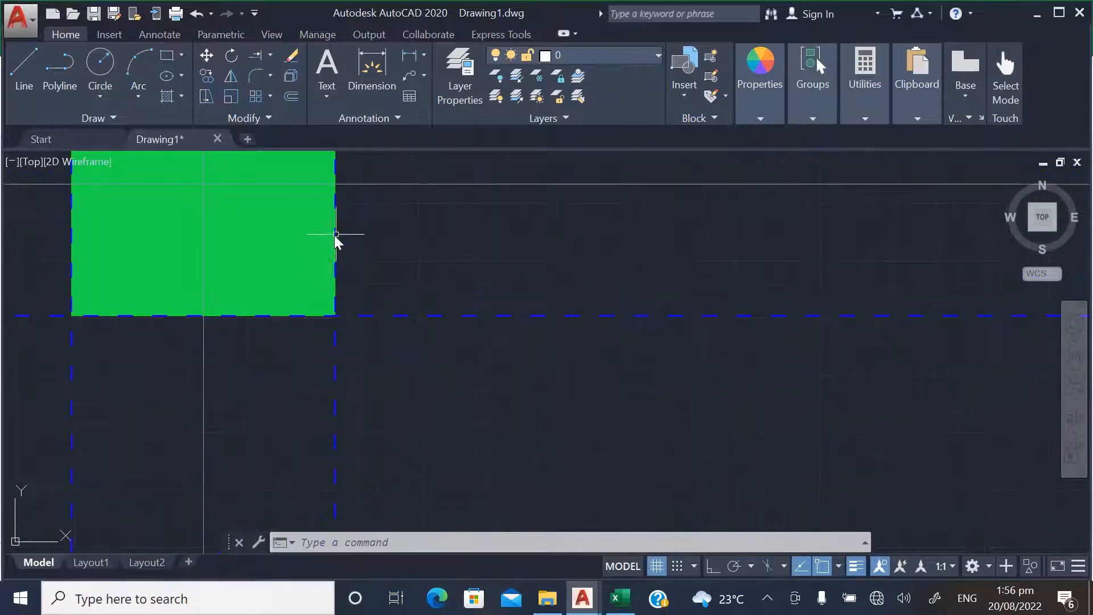
{"action": "left_click", "coordinate": [368, 244]}
{"action": "left_click", "coordinate": [293, 228]}
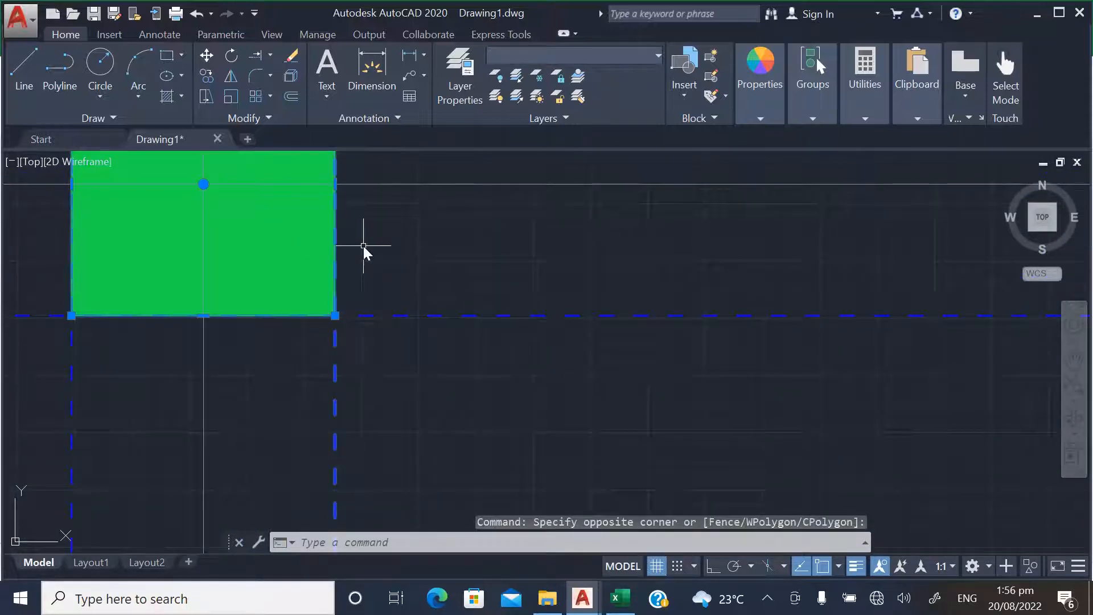
{"action": "key", "text": "Escape"}
{"action": "scroll", "coordinate": [277, 322], "scroll_direction": "down", "scroll_amount": 2}
{"action": "left_click", "coordinate": [129, 255]}
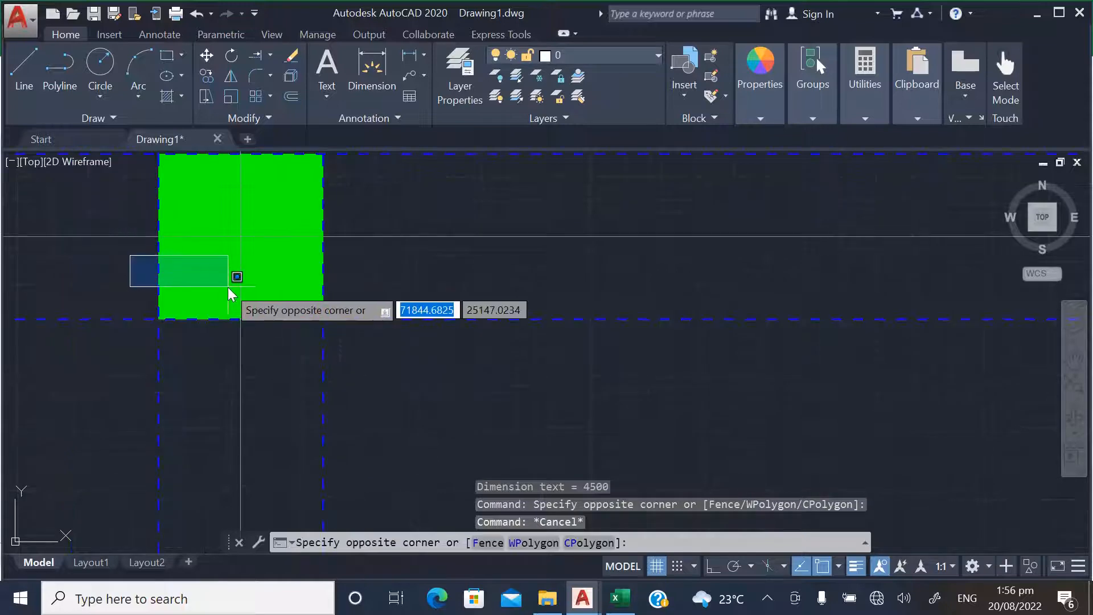
{"action": "left_click", "coordinate": [220, 288]}
{"action": "scroll", "coordinate": [186, 286], "scroll_direction": "down", "scroll_amount": 4}
{"action": "scroll", "coordinate": [204, 218], "scroll_direction": "up", "scroll_amount": 2}
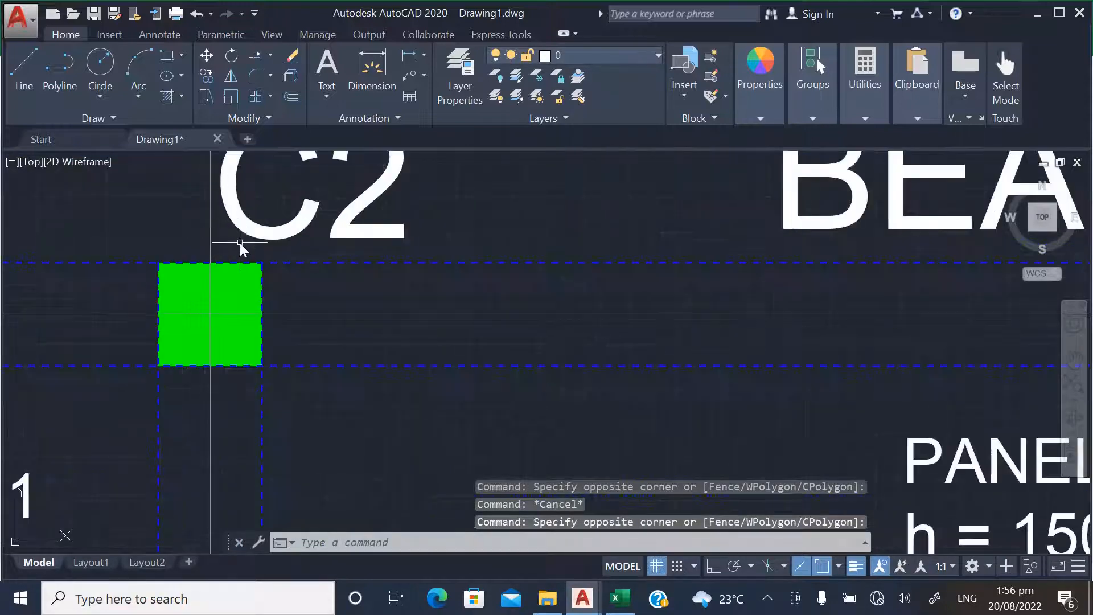
{"action": "left_click", "coordinate": [232, 274]}
{"action": "left_click", "coordinate": [208, 301]}
{"action": "scroll", "coordinate": [268, 291], "scroll_direction": "down", "scroll_amount": 3}
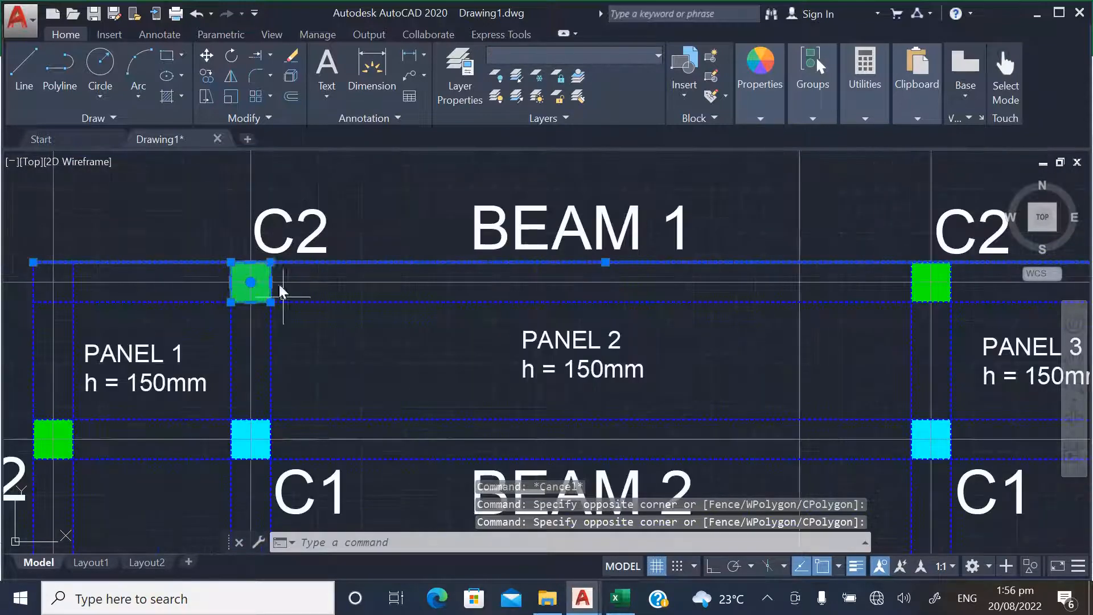
{"action": "scroll", "coordinate": [244, 285], "scroll_direction": "up", "scroll_amount": 3}
{"action": "key", "text": "Escape"}
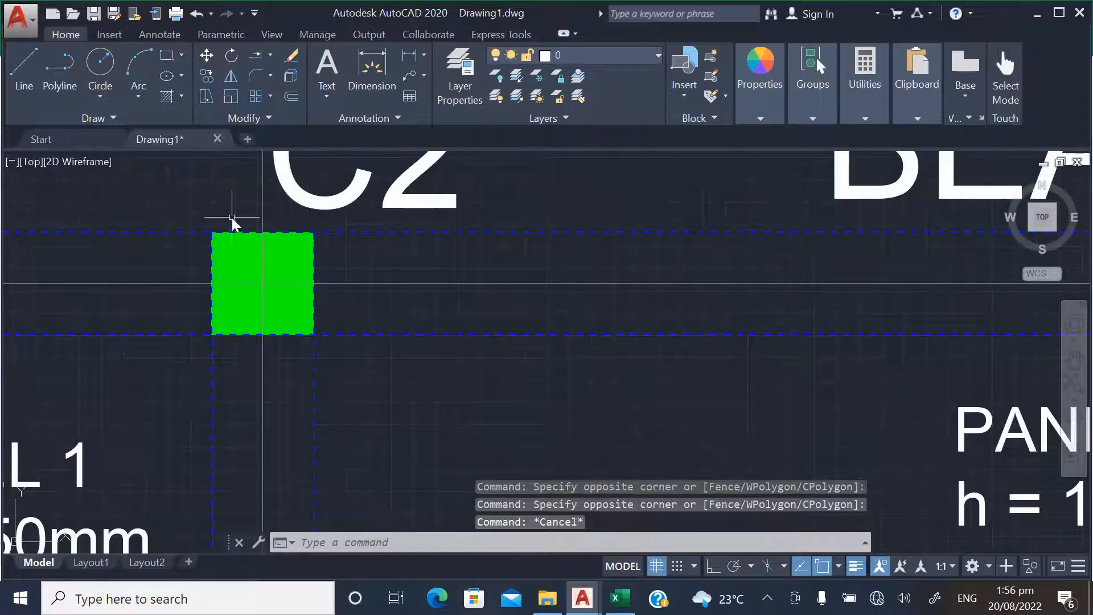
Check the outline and the solid green hatch of the same C2 column at BEAM 1, clearing each selection
{"action": "left_click", "coordinate": [236, 243]}
{"action": "left_click", "coordinate": [228, 249]}
{"action": "key", "text": "Escape"}
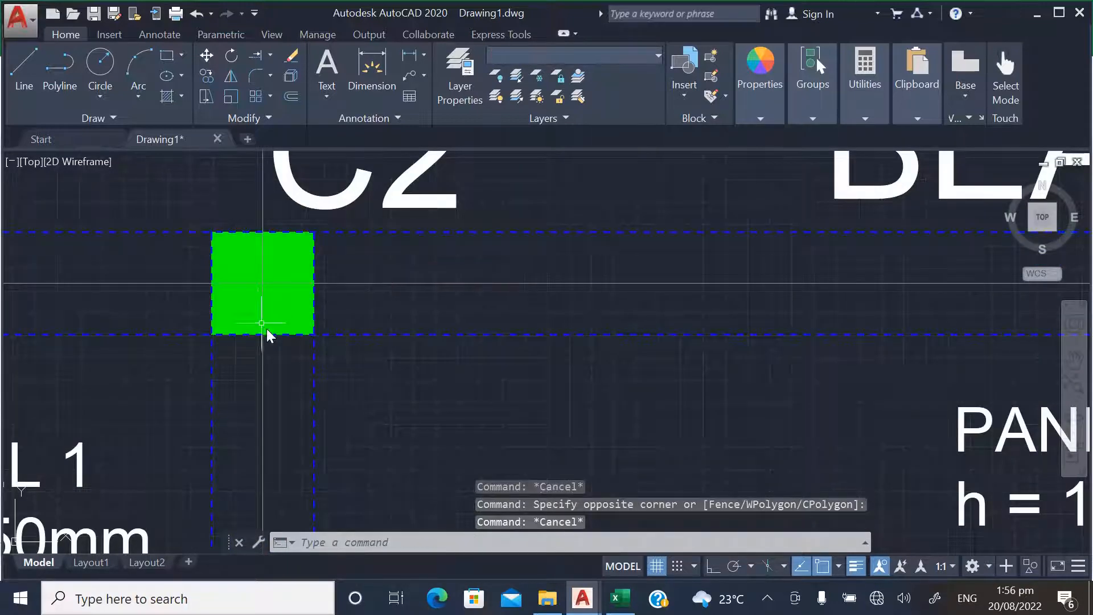
{"action": "left_click", "coordinate": [297, 343]}
{"action": "left_click", "coordinate": [283, 320]}
{"action": "right_click", "coordinate": [289, 311]}
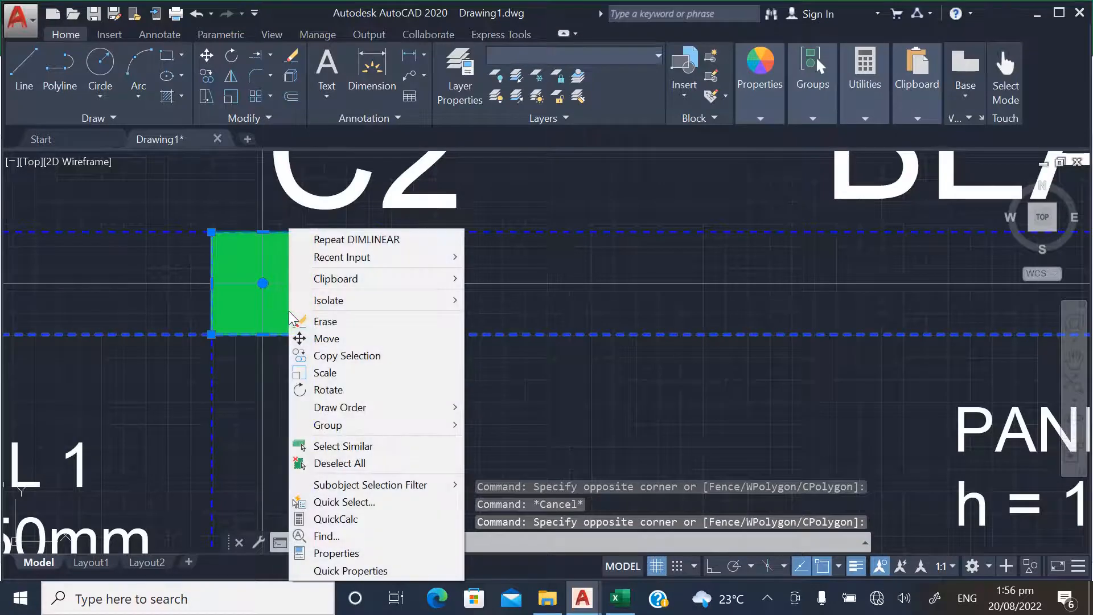
{"action": "key", "text": "Escape"}
{"action": "key", "text": "Escape"}
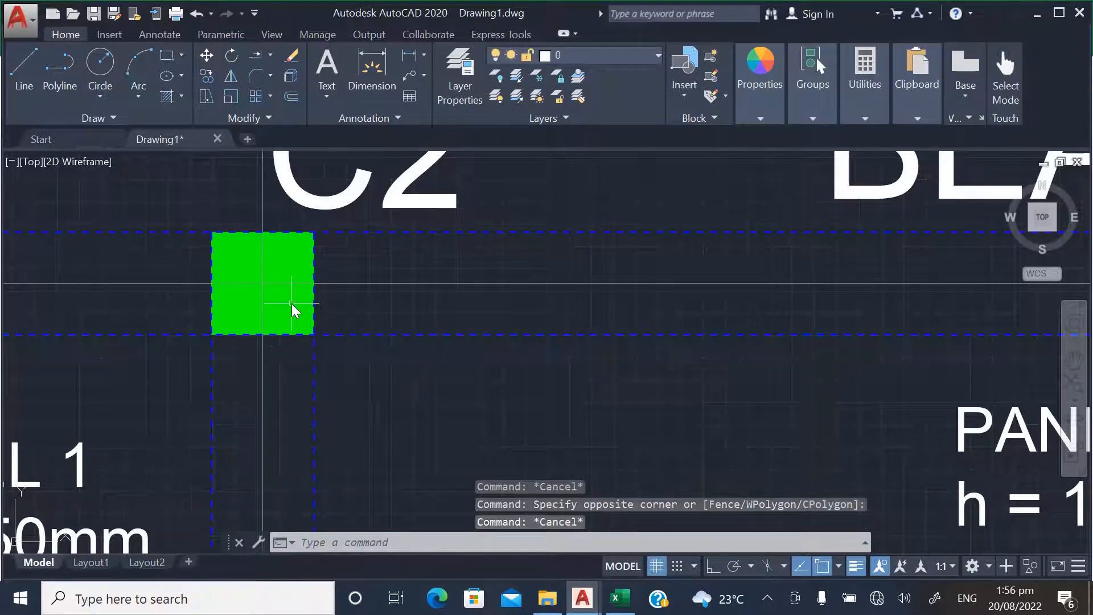
{"action": "scroll", "coordinate": [285, 303], "scroll_direction": "down", "scroll_amount": 3}
{"action": "scroll", "coordinate": [303, 306], "scroll_direction": "up", "scroll_amount": 5}
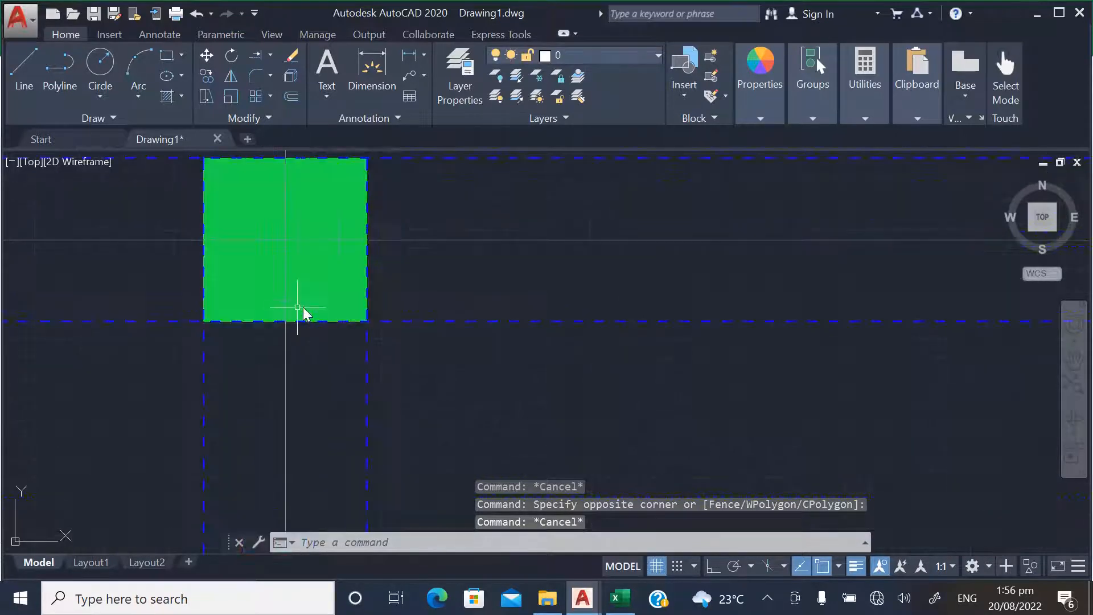
{"action": "left_click", "coordinate": [343, 289]}
{"action": "scroll", "coordinate": [279, 295], "scroll_direction": "down", "scroll_amount": 3}
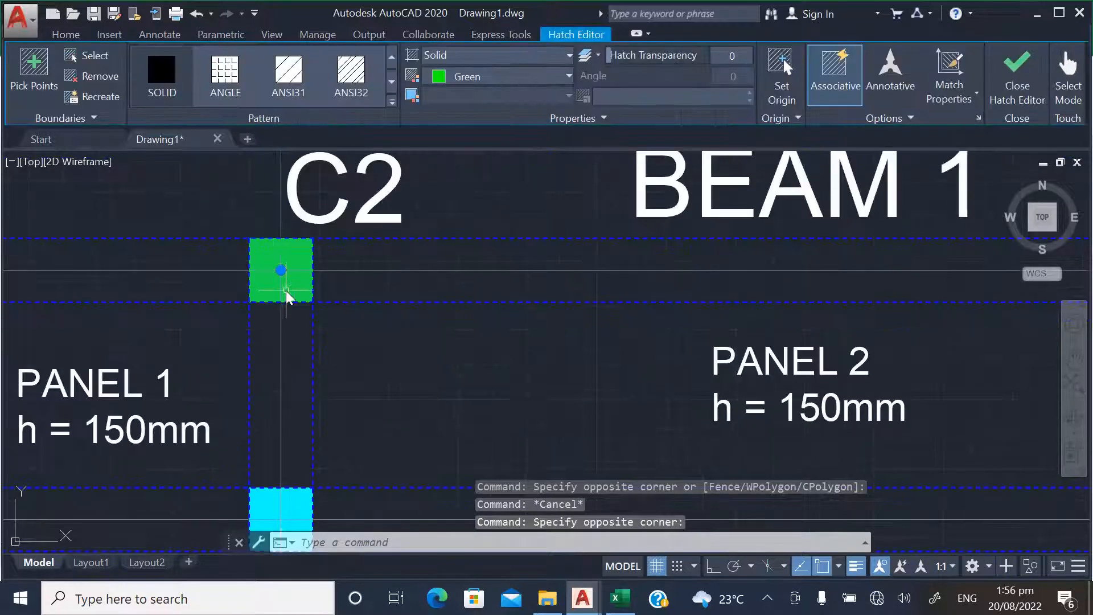
{"action": "key", "text": "Escape"}
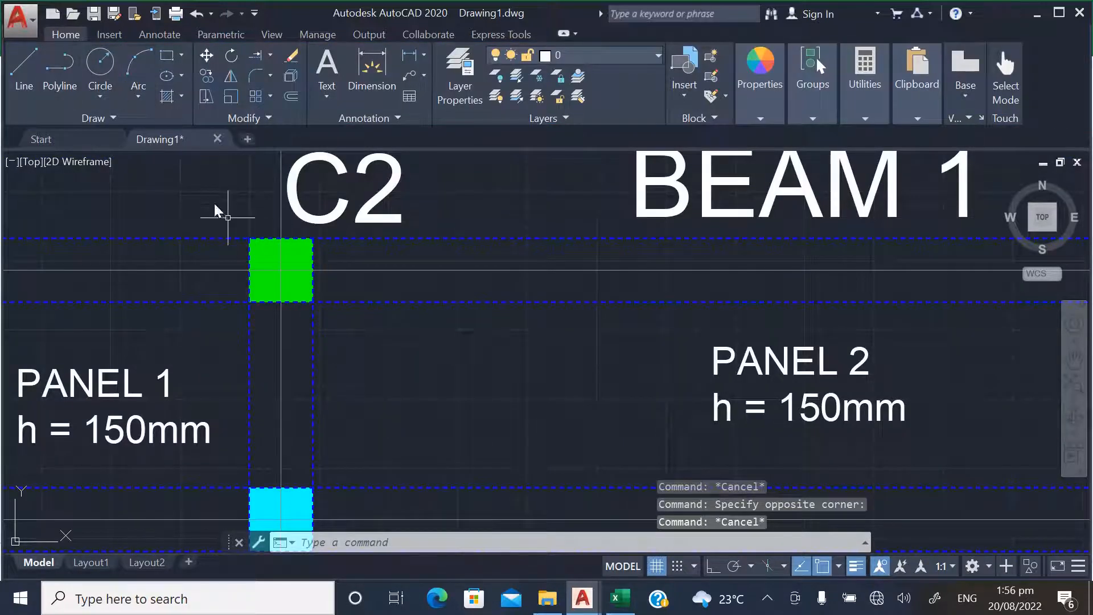
Examine the C3 column at BEAM 5 and look over the complete beam and column layout beside the other floor plans
{"action": "scroll", "coordinate": [364, 241], "scroll_direction": "down", "scroll_amount": 6}
{"action": "scroll", "coordinate": [344, 285], "scroll_direction": "down", "scroll_amount": 5}
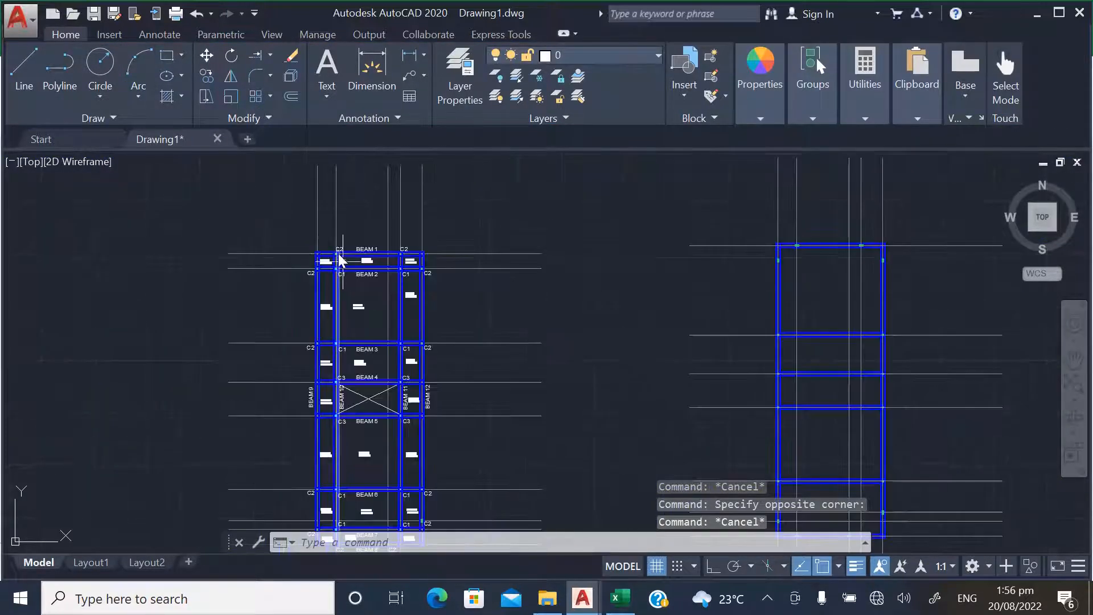
{"action": "scroll", "coordinate": [399, 410], "scroll_direction": "up", "scroll_amount": 10}
{"action": "scroll", "coordinate": [368, 319], "scroll_direction": "up", "scroll_amount": 4}
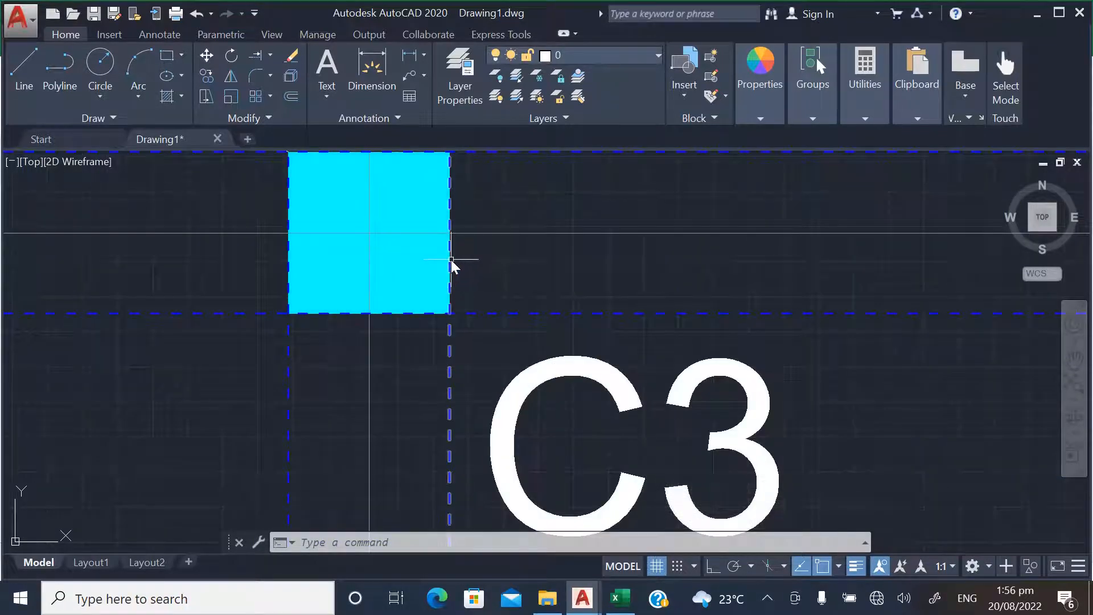
{"action": "scroll", "coordinate": [342, 366], "scroll_direction": "down", "scroll_amount": 4}
{"action": "scroll", "coordinate": [384, 330], "scroll_direction": "up", "scroll_amount": 4}
{"action": "scroll", "coordinate": [385, 336], "scroll_direction": "down", "scroll_amount": 10}
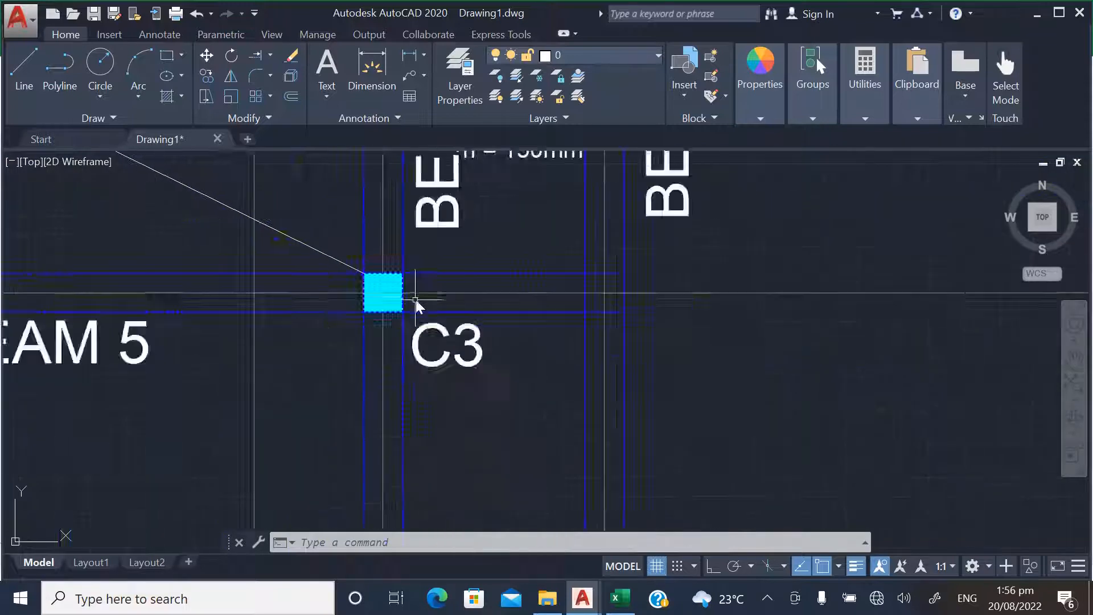
{"action": "scroll", "coordinate": [367, 268], "scroll_direction": "up", "scroll_amount": 4}
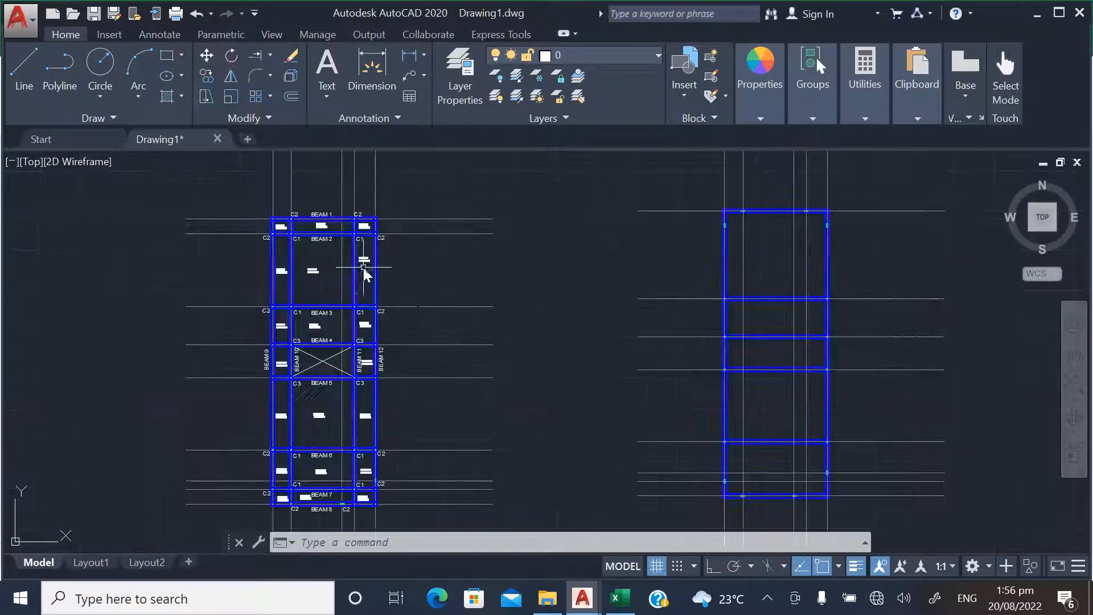
{"action": "scroll", "coordinate": [313, 277], "scroll_direction": "down", "scroll_amount": 4}
{"action": "scroll", "coordinate": [319, 279], "scroll_direction": "up", "scroll_amount": 4}
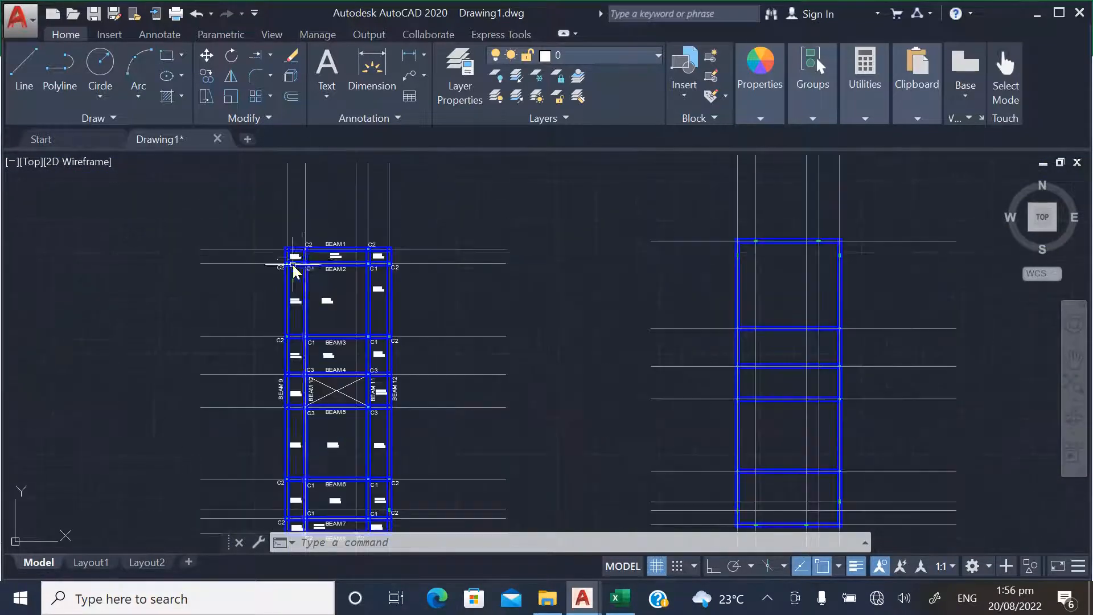
{"action": "scroll", "coordinate": [381, 264], "scroll_direction": "down", "scroll_amount": 8}
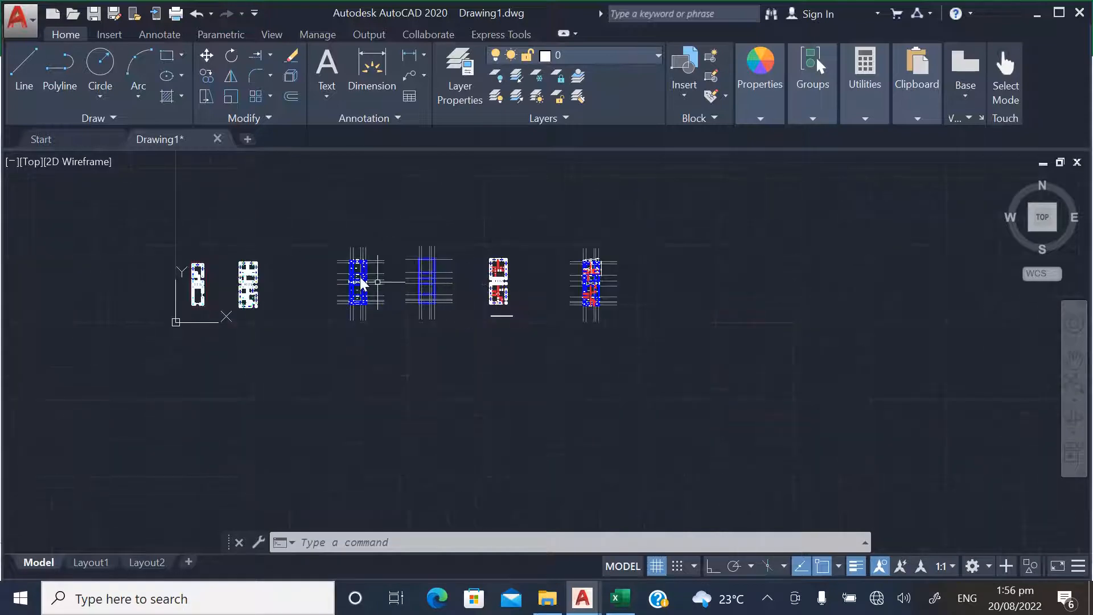
{"action": "scroll", "coordinate": [345, 268], "scroll_direction": "up", "scroll_amount": 4}
{"action": "left_click", "coordinate": [206, 56]}
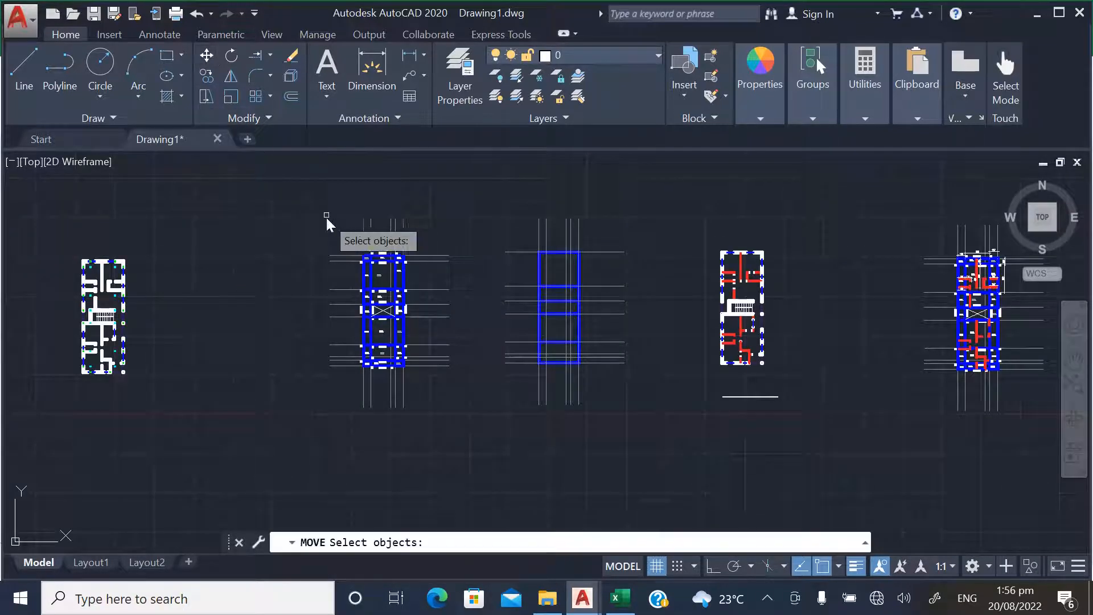
{"action": "key", "text": "Escape"}
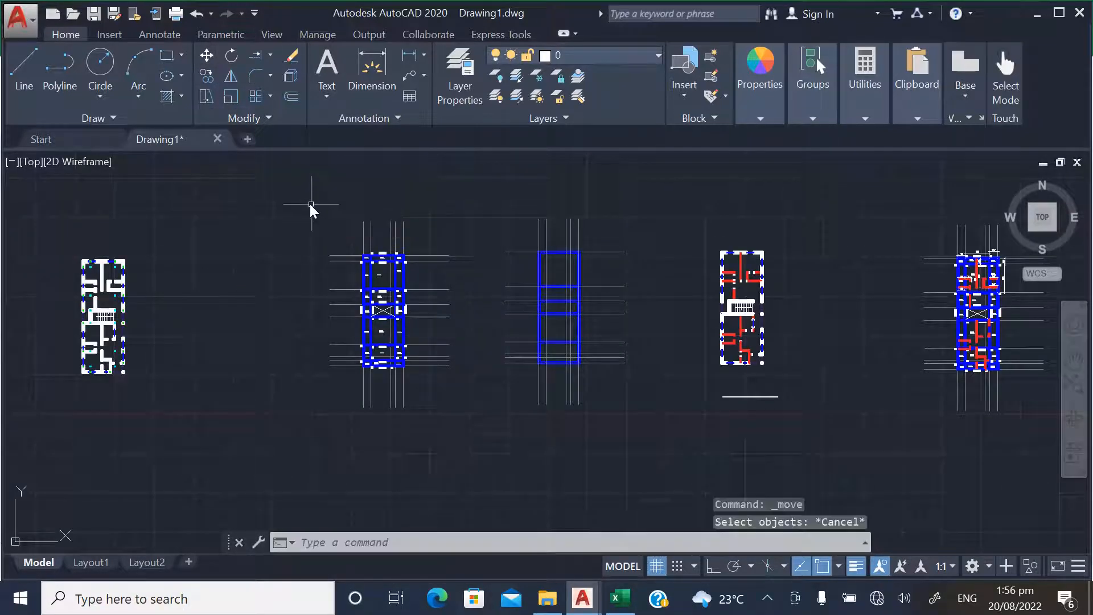
Copy the labelled beam and column layout, with its grid lines, into the empty area beyond the dimensioned layout with the red partitions
{"action": "scroll", "coordinate": [338, 265], "scroll_direction": "up", "scroll_amount": 6}
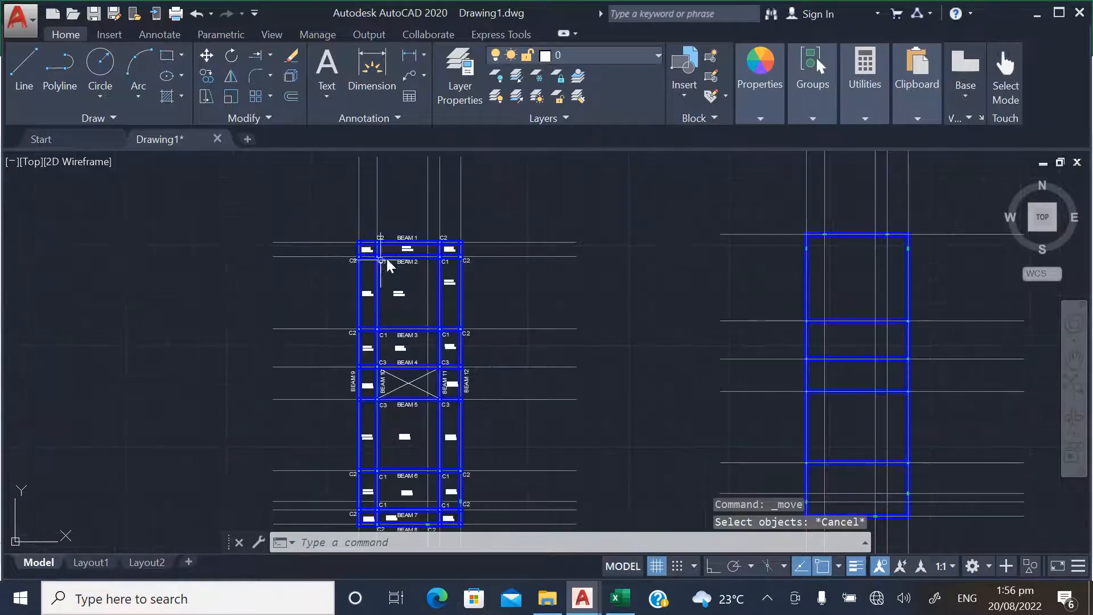
{"action": "scroll", "coordinate": [331, 268], "scroll_direction": "down", "scroll_amount": 9}
{"action": "scroll", "coordinate": [342, 251], "scroll_direction": "up", "scroll_amount": 4}
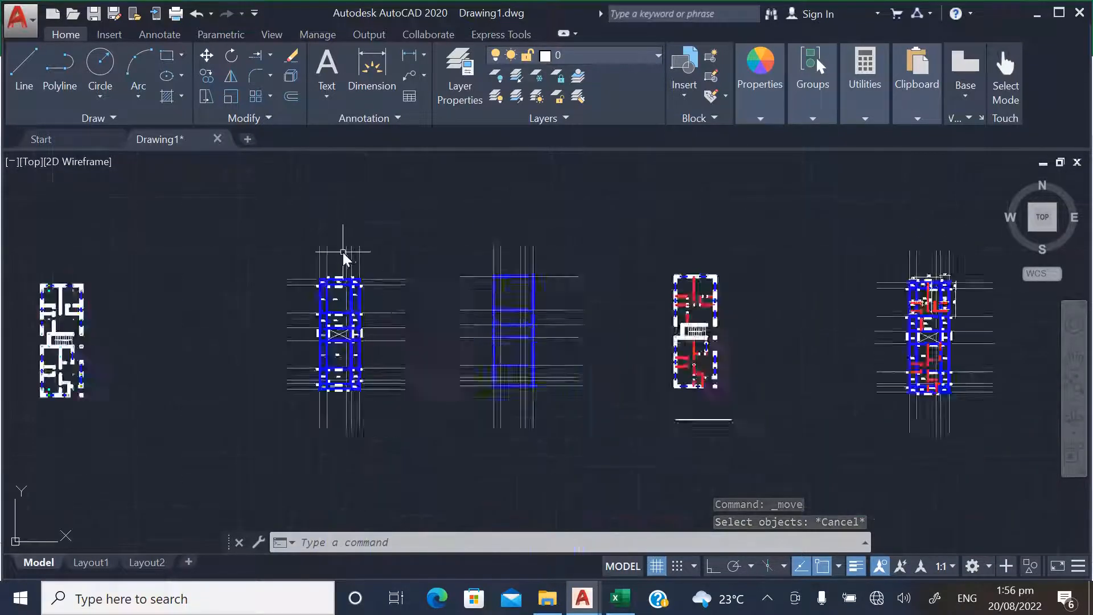
{"action": "left_click", "coordinate": [206, 76]}
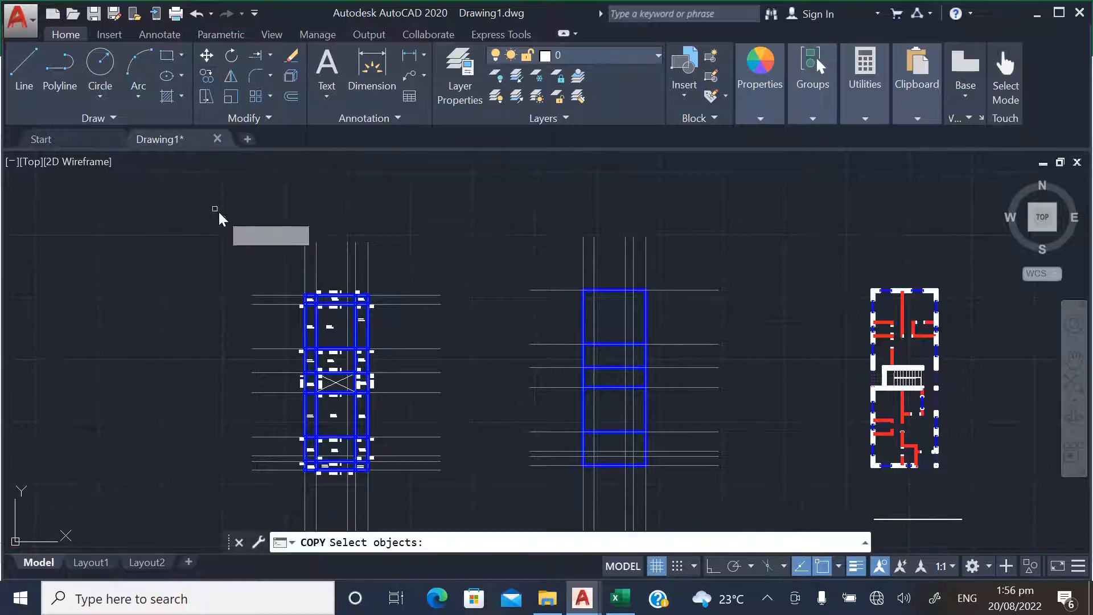
{"action": "scroll", "coordinate": [239, 213], "scroll_direction": "down", "scroll_amount": 3}
{"action": "left_click", "coordinate": [256, 211]}
{"action": "left_click", "coordinate": [403, 419]}
{"action": "key", "text": "Return"}
{"action": "left_click", "coordinate": [400, 314]}
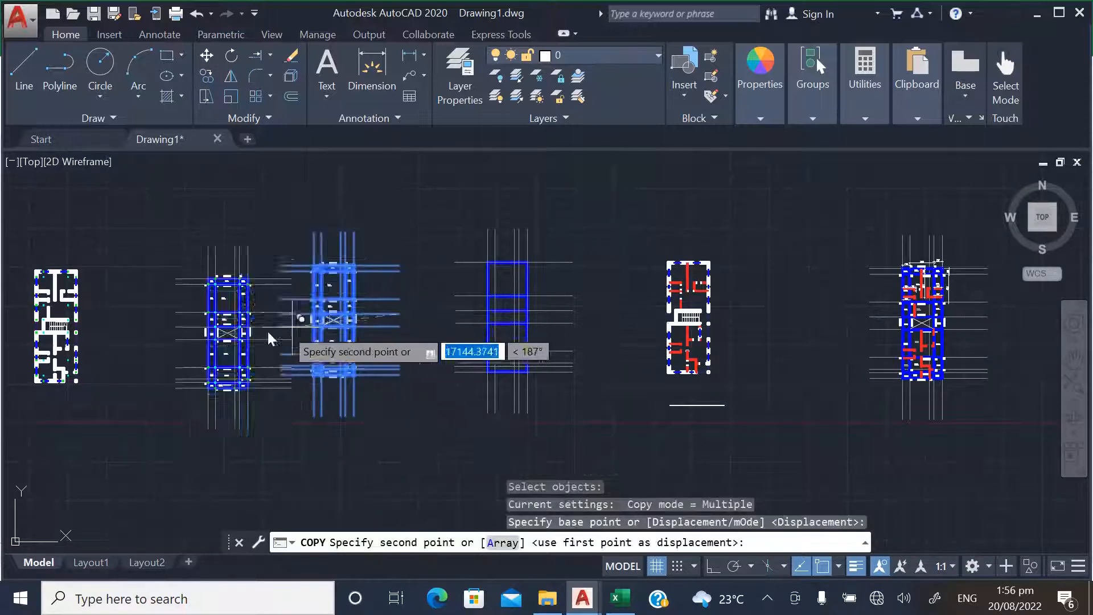
{"action": "scroll", "coordinate": [132, 344], "scroll_direction": "down", "scroll_amount": 4}
{"action": "scroll", "coordinate": [590, 335], "scroll_direction": "up", "scroll_amount": 4}
{"action": "left_click", "coordinate": [648, 331]}
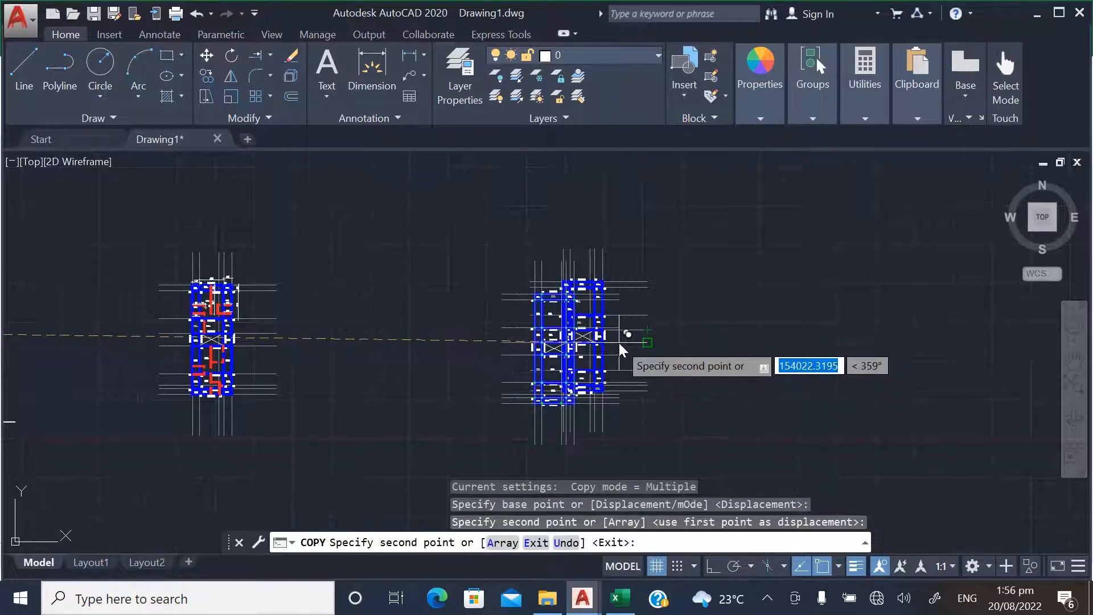
{"action": "key", "text": "Escape"}
Erase all beam lines by selecting objects similar to the one beside the copied layout's C1 column
{"action": "scroll", "coordinate": [600, 283], "scroll_direction": "up", "scroll_amount": 6}
{"action": "scroll", "coordinate": [434, 234], "scroll_direction": "up", "scroll_amount": 10}
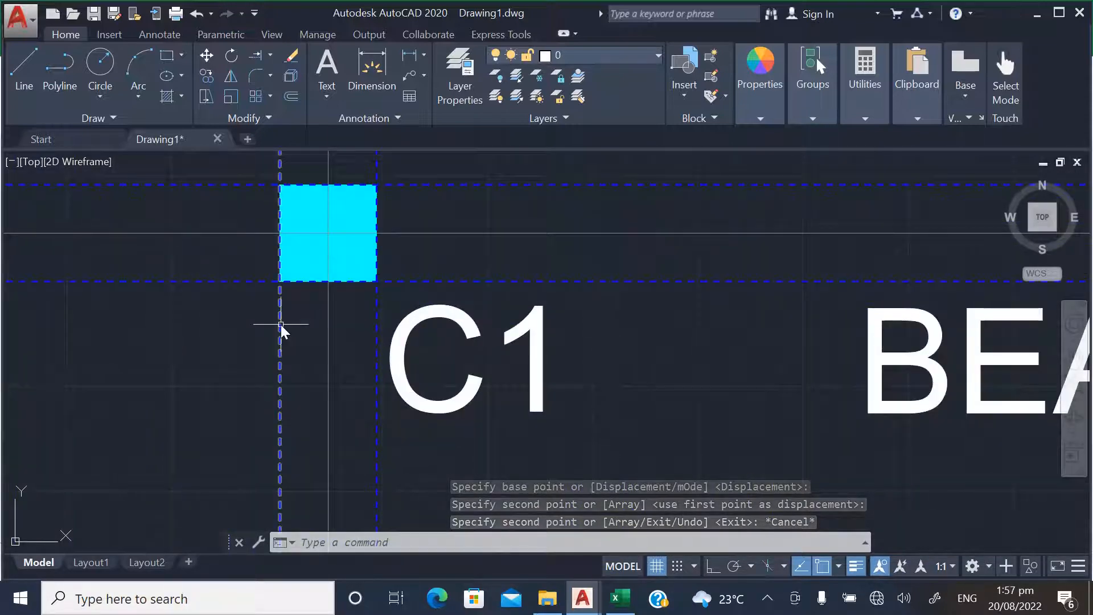
{"action": "left_click", "coordinate": [281, 325]}
{"action": "right_click", "coordinate": [281, 326]}
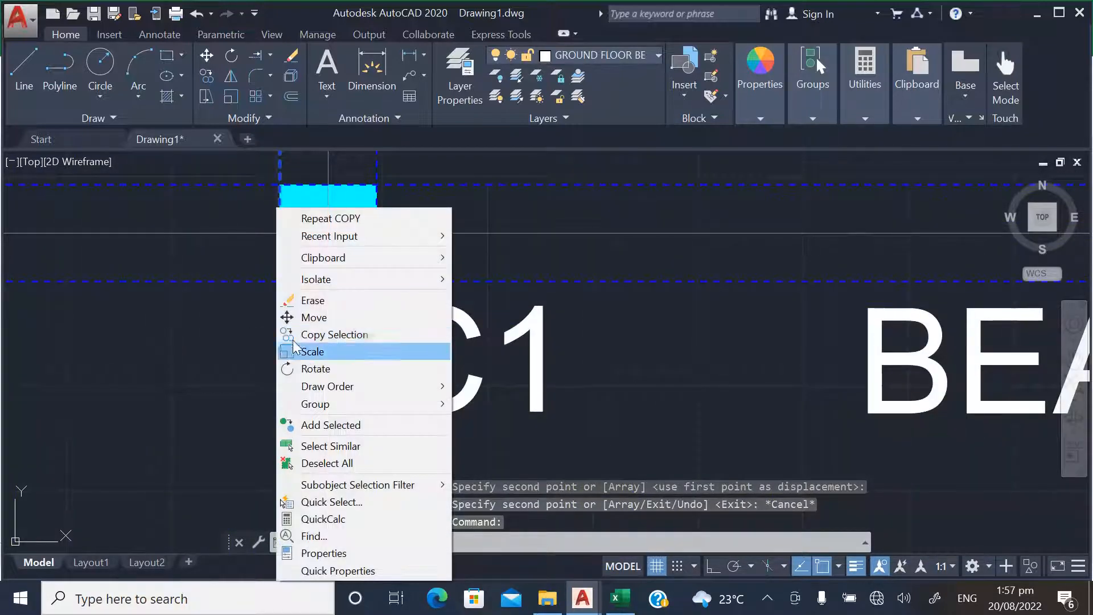
{"action": "left_click", "coordinate": [319, 446]}
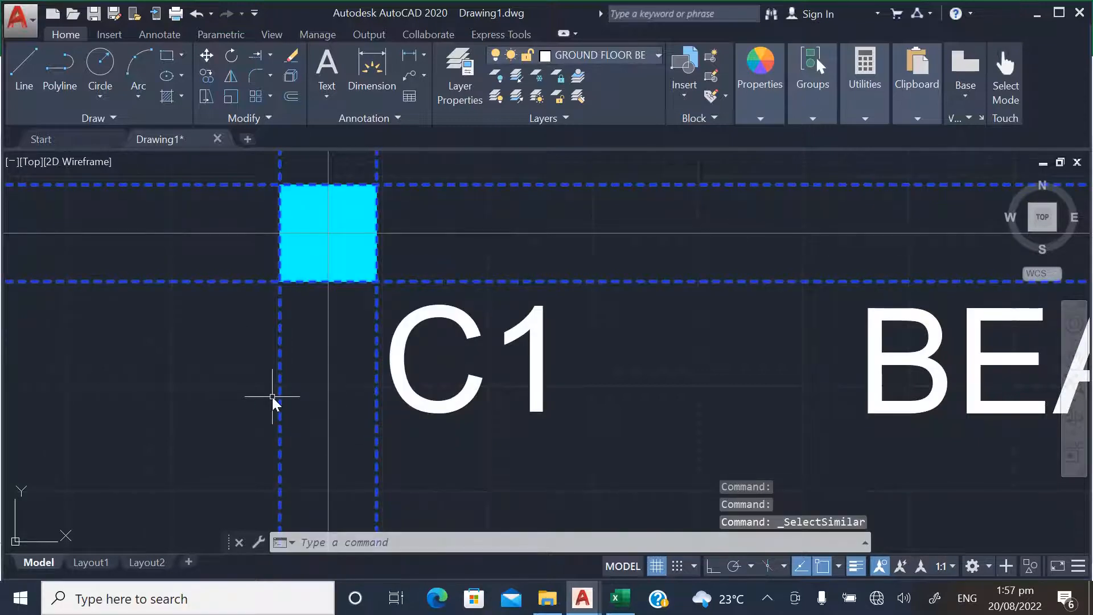
{"action": "key", "text": "Delete"}
Erase all beam, column and panel labels by selecting objects similar to the copied layout's BEAM 1 text
{"action": "scroll", "coordinate": [302, 388], "scroll_direction": "down", "scroll_amount": 6}
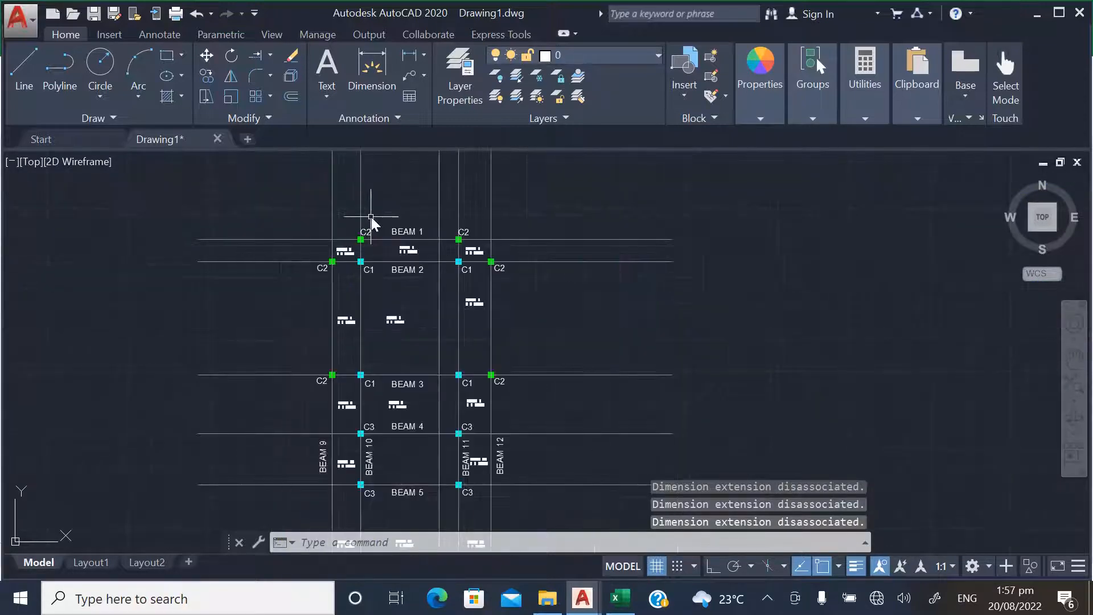
{"action": "scroll", "coordinate": [371, 220], "scroll_direction": "up", "scroll_amount": 2}
{"action": "scroll", "coordinate": [401, 245], "scroll_direction": "down", "scroll_amount": 2}
{"action": "scroll", "coordinate": [401, 245], "scroll_direction": "up", "scroll_amount": 2}
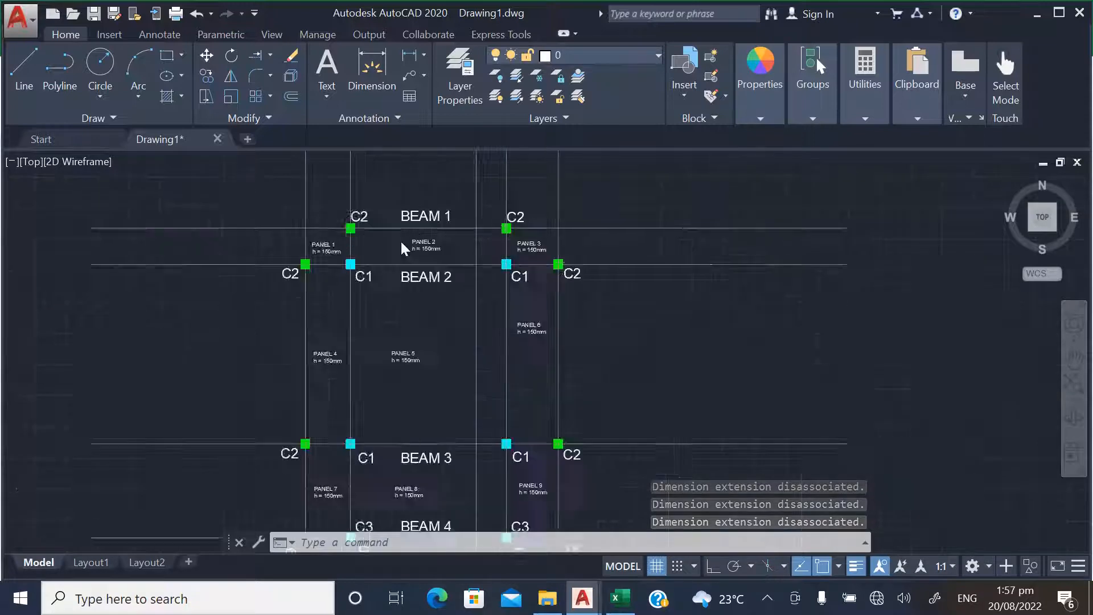
{"action": "scroll", "coordinate": [401, 242], "scroll_direction": "up", "scroll_amount": 4}
{"action": "scroll", "coordinate": [398, 295], "scroll_direction": "down", "scroll_amount": 2}
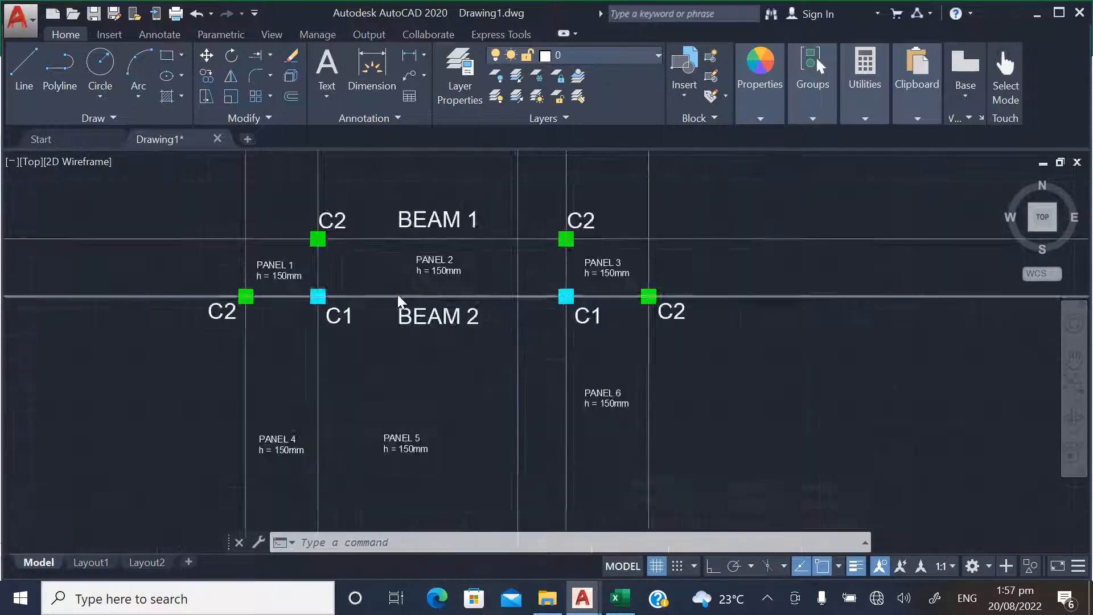
{"action": "scroll", "coordinate": [398, 295], "scroll_direction": "down", "scroll_amount": 2}
{"action": "scroll", "coordinate": [319, 256], "scroll_direction": "up", "scroll_amount": 4}
{"action": "left_click", "coordinate": [445, 241]}
{"action": "right_click", "coordinate": [444, 241]}
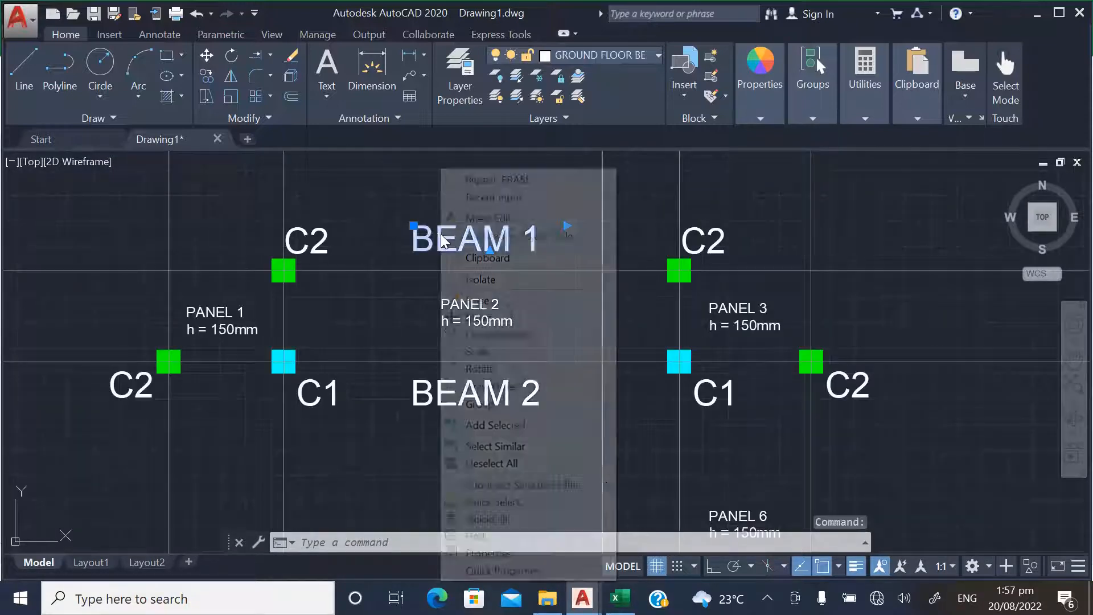
{"action": "left_click", "coordinate": [485, 447]}
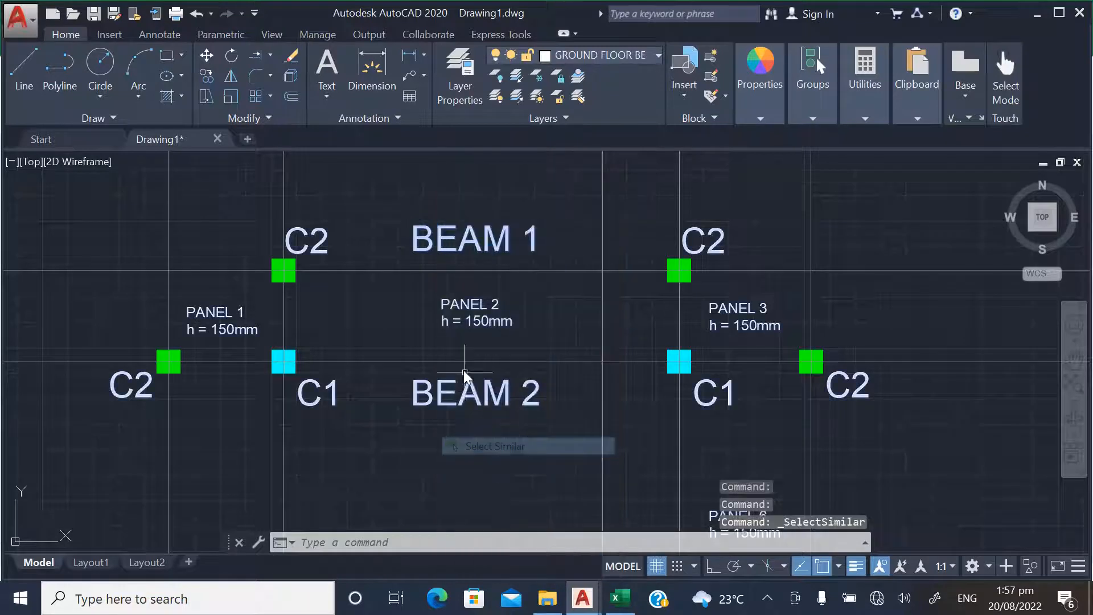
{"action": "key", "text": "Delete"}
Examine the copied layout's remaining columns and grid lines and compare them with the other layouts in the drawing
{"action": "scroll", "coordinate": [450, 331], "scroll_direction": "down", "scroll_amount": 8}
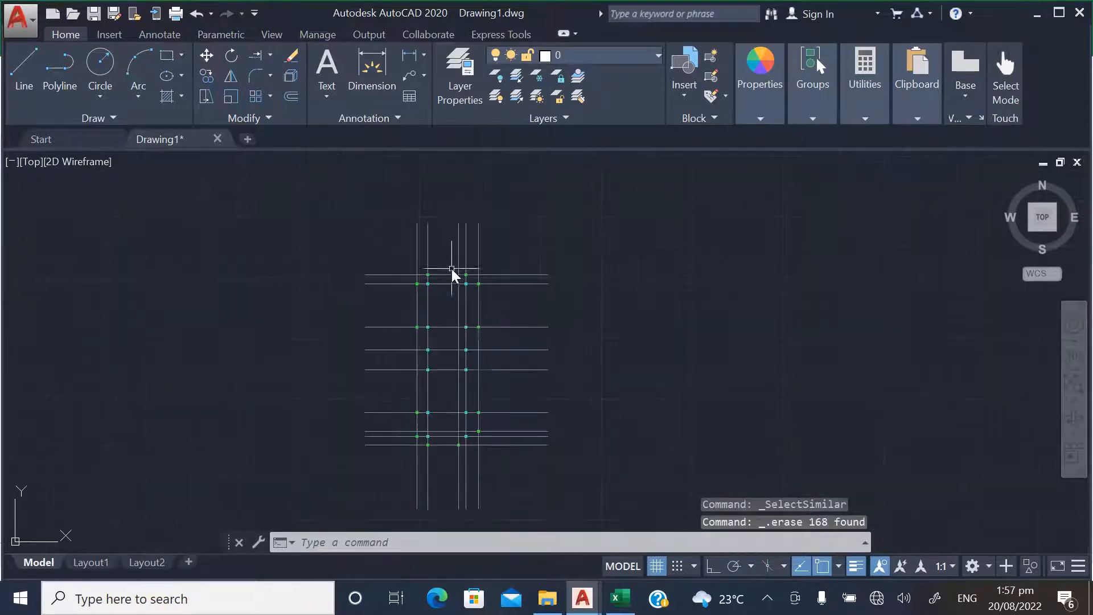
{"action": "scroll", "coordinate": [444, 459], "scroll_direction": "up", "scroll_amount": 4}
{"action": "scroll", "coordinate": [443, 463], "scroll_direction": "down", "scroll_amount": 2}
{"action": "scroll", "coordinate": [429, 251], "scroll_direction": "up", "scroll_amount": 2}
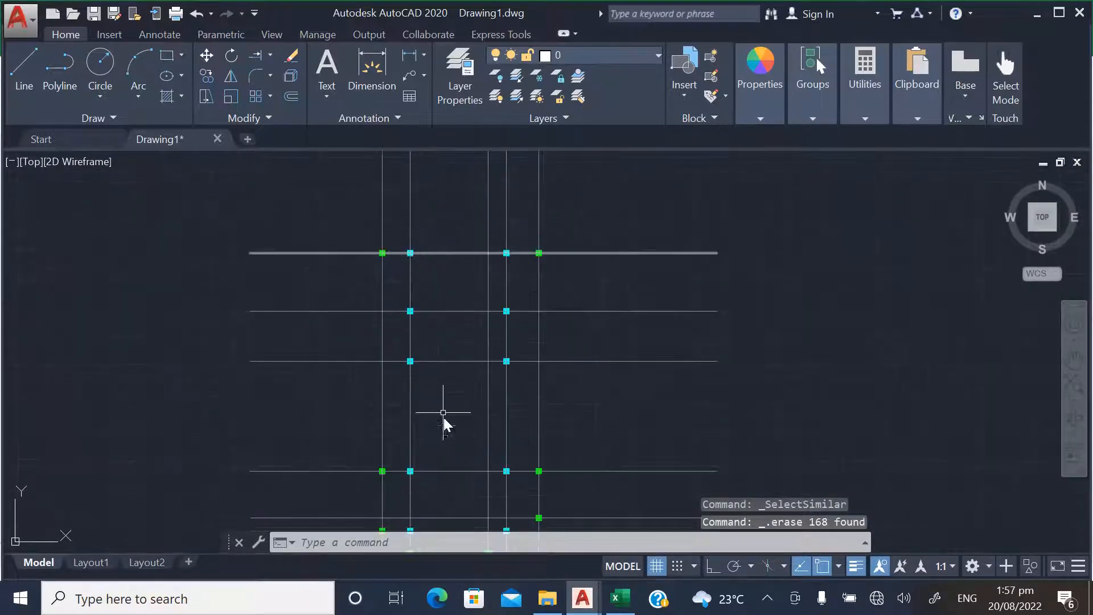
{"action": "scroll", "coordinate": [442, 413], "scroll_direction": "down", "scroll_amount": 2}
{"action": "scroll", "coordinate": [478, 455], "scroll_direction": "up", "scroll_amount": 2}
{"action": "scroll", "coordinate": [488, 476], "scroll_direction": "down", "scroll_amount": 3}
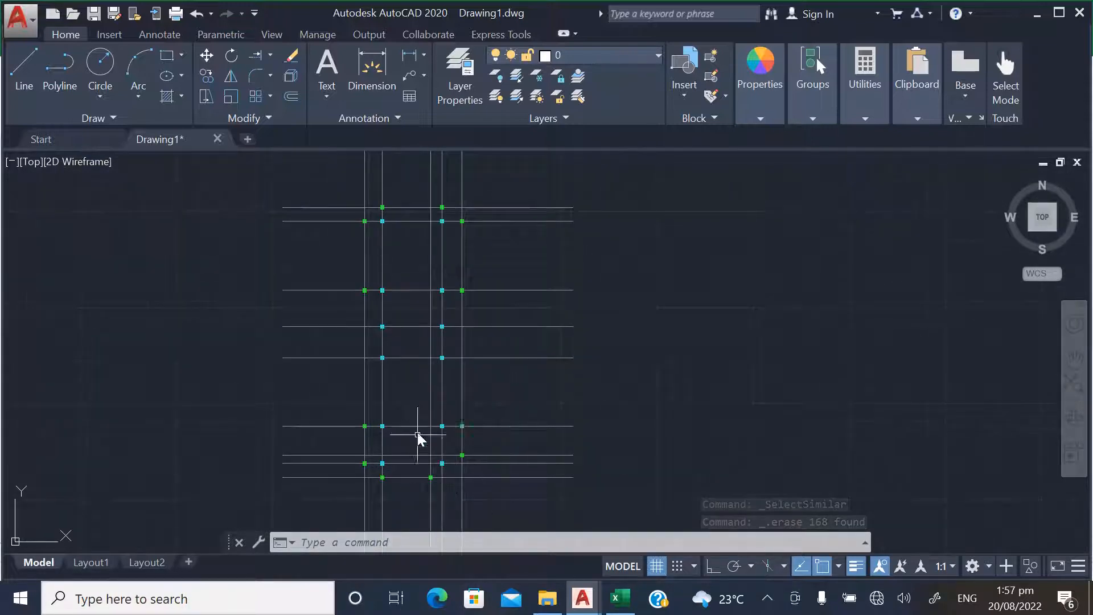
{"action": "scroll", "coordinate": [420, 439], "scroll_direction": "down", "scroll_amount": 1}
{"action": "scroll", "coordinate": [427, 299], "scroll_direction": "up", "scroll_amount": 2}
{"action": "scroll", "coordinate": [430, 268], "scroll_direction": "down", "scroll_amount": 2}
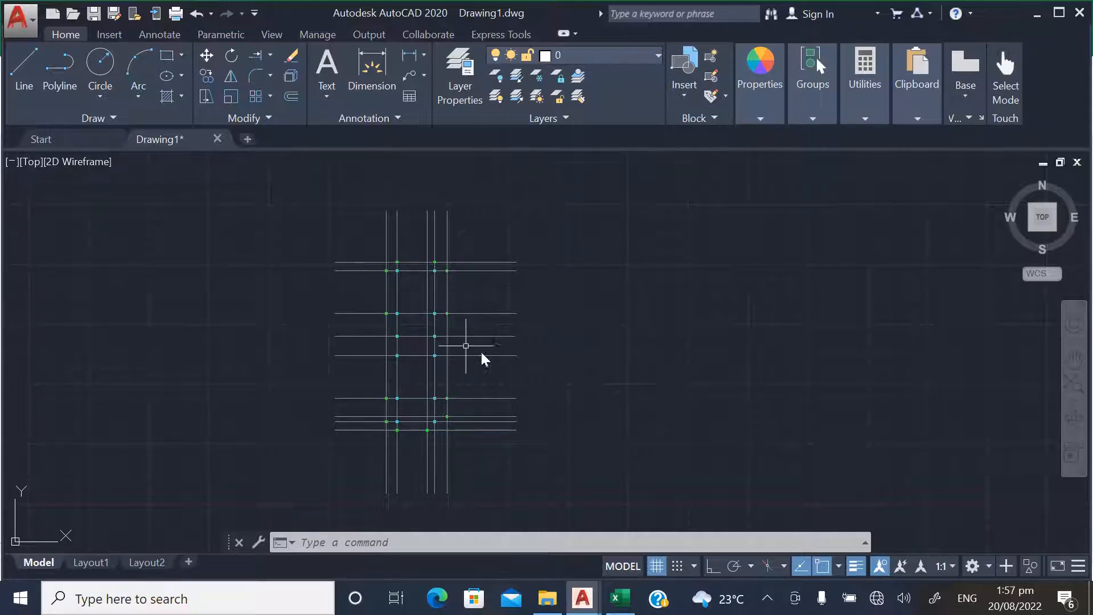
{"action": "scroll", "coordinate": [480, 349], "scroll_direction": "down", "scroll_amount": 6}
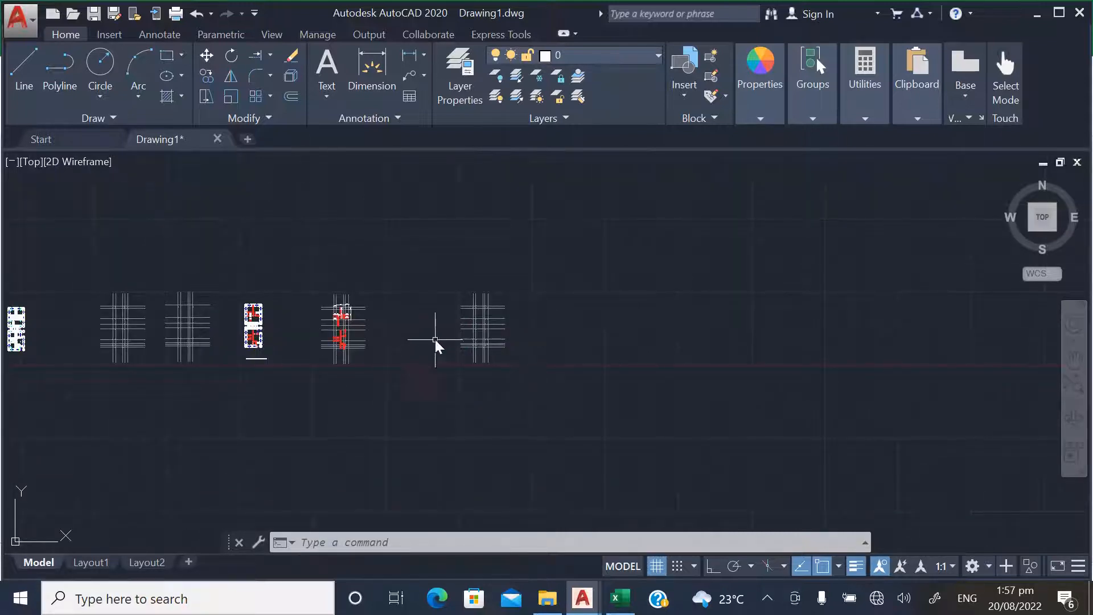
{"action": "scroll", "coordinate": [463, 327], "scroll_direction": "up", "scroll_amount": 4}
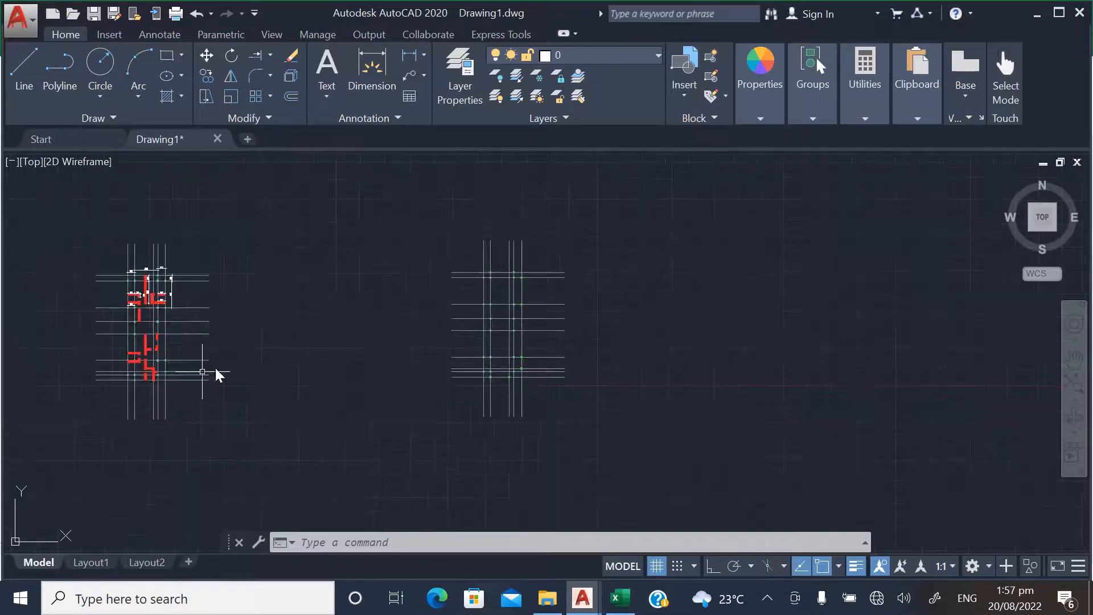
{"action": "scroll", "coordinate": [570, 336], "scroll_direction": "down", "scroll_amount": 2}
{"action": "scroll", "coordinate": [453, 344], "scroll_direction": "up", "scroll_amount": 4}
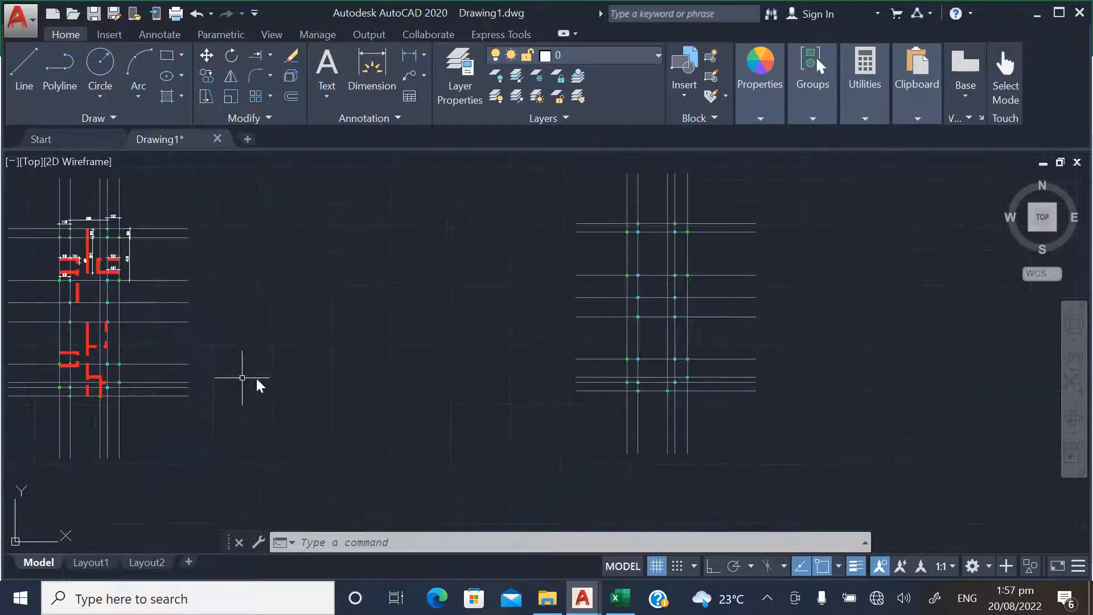
{"action": "scroll", "coordinate": [63, 364], "scroll_direction": "up", "scroll_amount": 5}
{"action": "scroll", "coordinate": [289, 397], "scroll_direction": "down", "scroll_amount": 3}
{"action": "scroll", "coordinate": [289, 397], "scroll_direction": "down", "scroll_amount": 2}
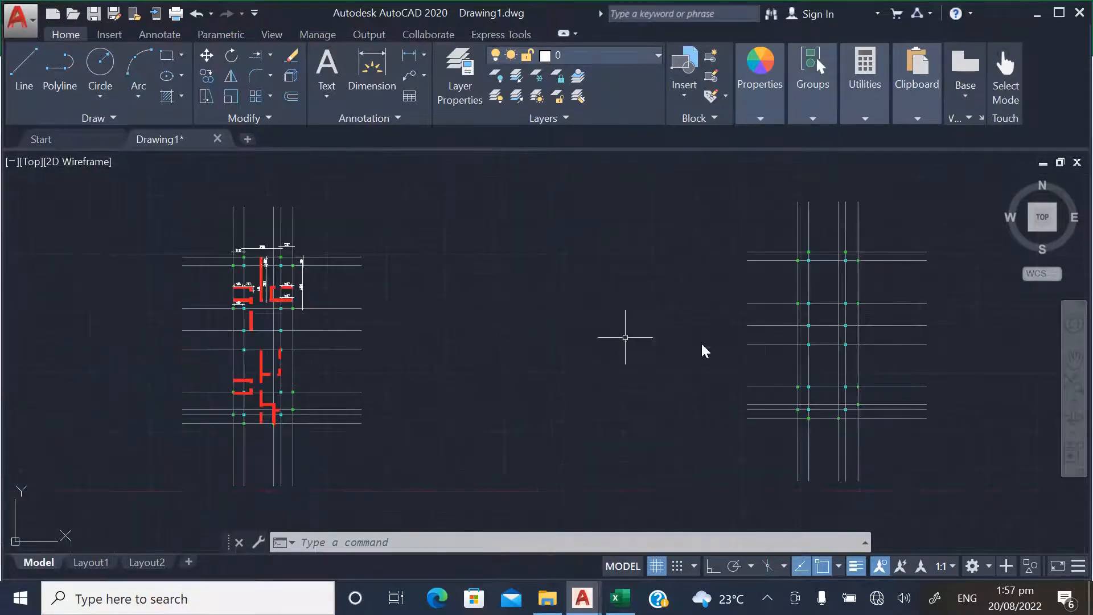
{"action": "scroll", "coordinate": [702, 349], "scroll_direction": "down", "scroll_amount": 3}
{"action": "scroll", "coordinate": [703, 366], "scroll_direction": "up", "scroll_amount": 3}
Undo the erasures of the labels and the beam lines
{"action": "key", "text": "ctrl+z"}
{"action": "key", "text": "ctrl+z"}
{"action": "key", "text": "ctrl+z"}
{"action": "key", "text": "ctrl+z"}
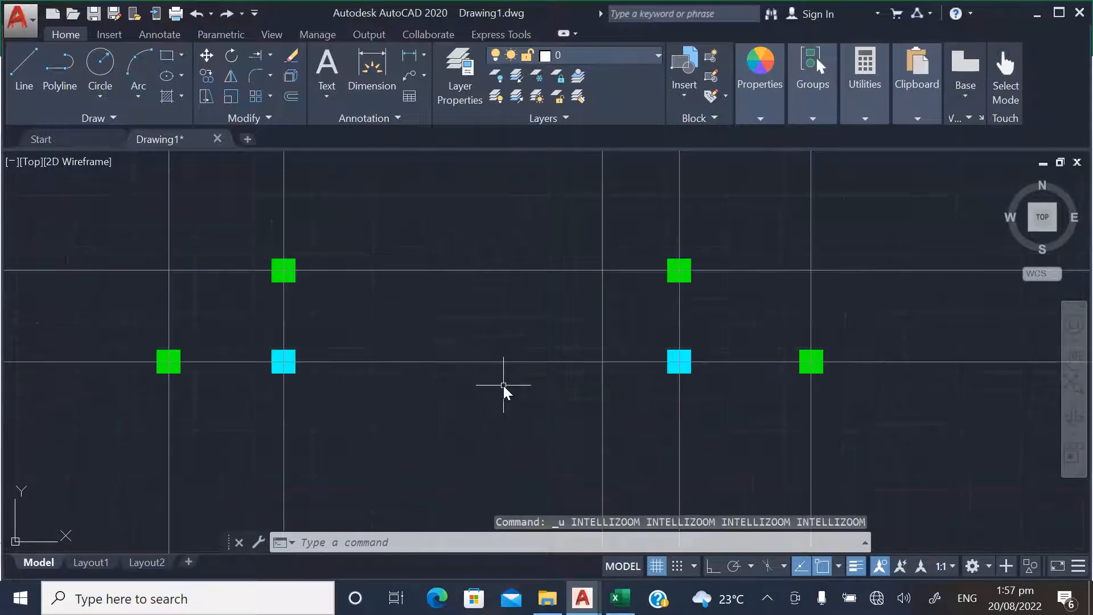
{"action": "key", "text": "ctrl+z"}
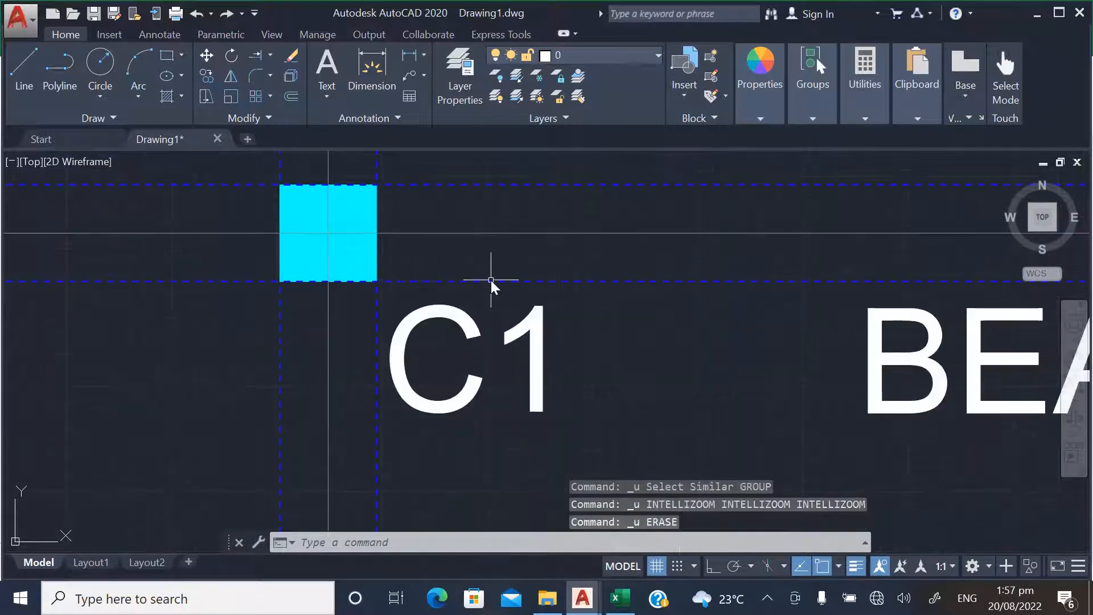
{"action": "key", "text": "ctrl+z"}
Check the beam lines, labels and dimensions on the partition layout and its neighbouring copied layout
{"action": "scroll", "coordinate": [534, 291], "scroll_direction": "down", "scroll_amount": 2}
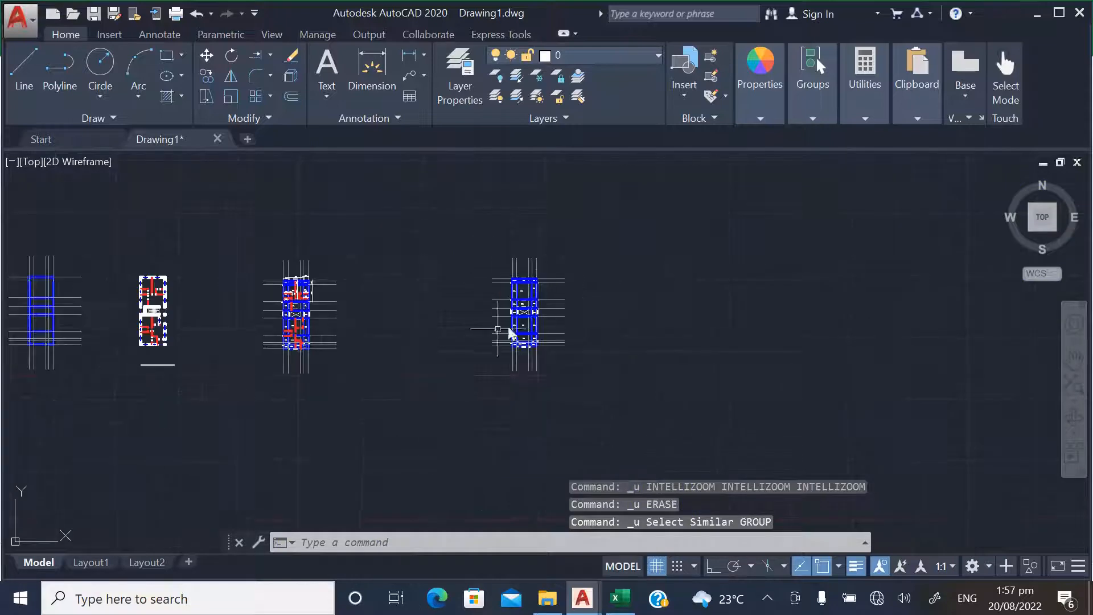
{"action": "scroll", "coordinate": [269, 319], "scroll_direction": "up", "scroll_amount": 2}
{"action": "scroll", "coordinate": [309, 317], "scroll_direction": "up", "scroll_amount": 2}
{"action": "scroll", "coordinate": [339, 282], "scroll_direction": "up", "scroll_amount": 2}
{"action": "scroll", "coordinate": [336, 279], "scroll_direction": "up", "scroll_amount": 2}
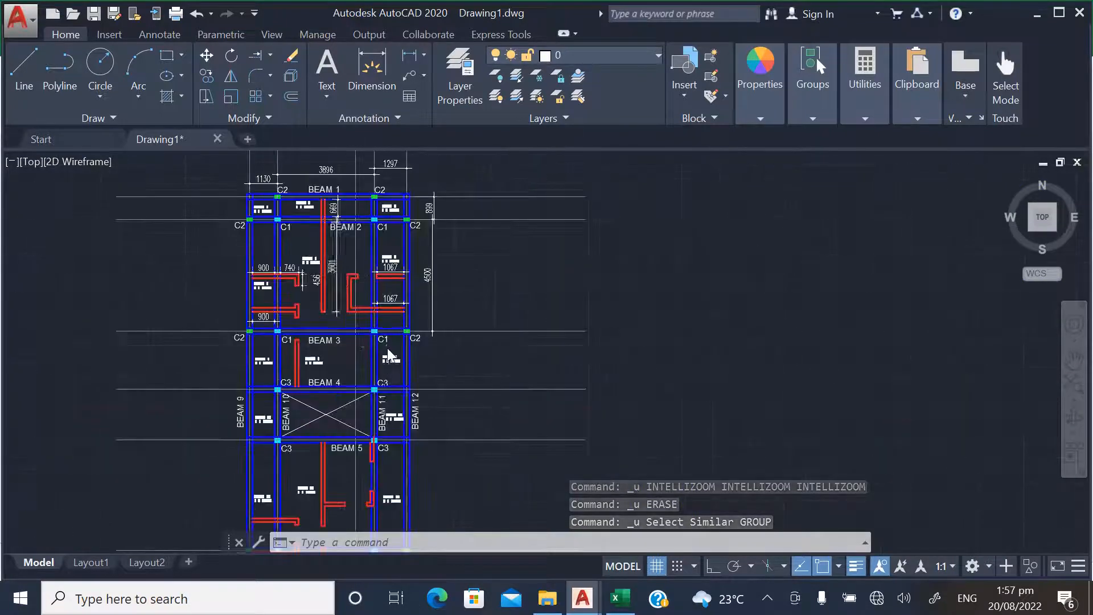
{"action": "scroll", "coordinate": [342, 324], "scroll_direction": "down", "scroll_amount": 4}
{"action": "scroll", "coordinate": [747, 354], "scroll_direction": "up", "scroll_amount": 2}
{"action": "scroll", "coordinate": [443, 299], "scroll_direction": "down", "scroll_amount": 2}
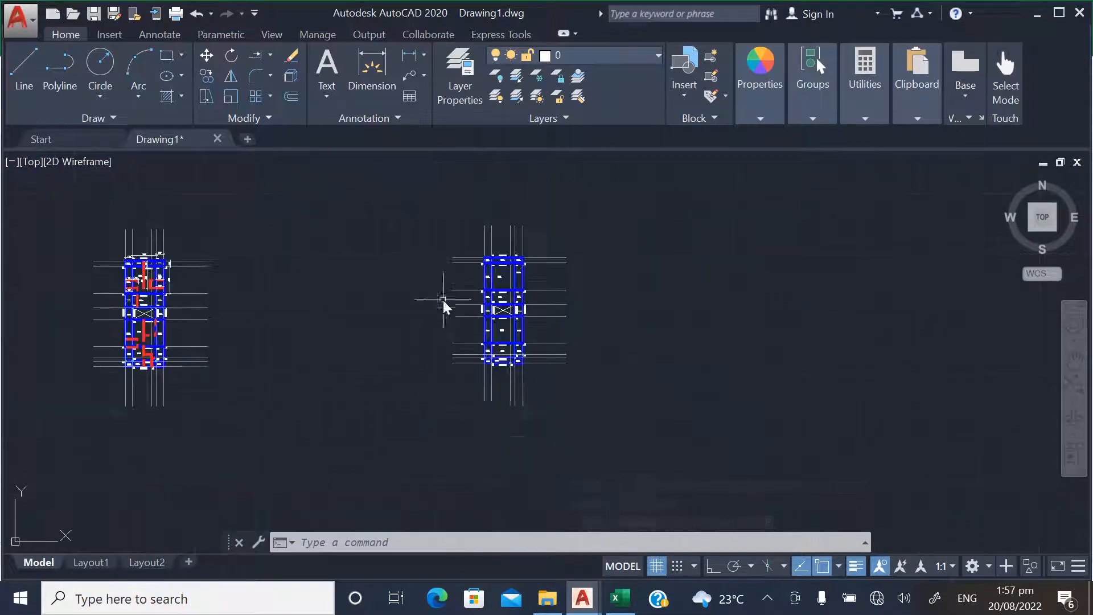
Switch to the ARCHITECTURAL PLAN drawing, clear its selection and look over all its plans for free space
{"action": "left_click", "coordinate": [584, 600]}
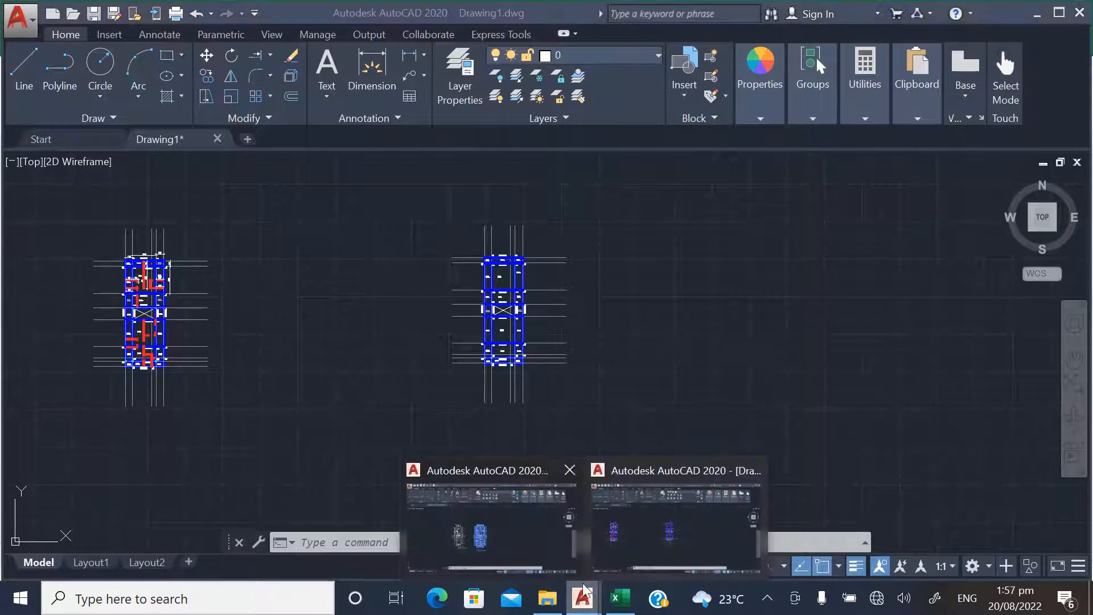
{"action": "mouse_move", "coordinate": [528, 525]}
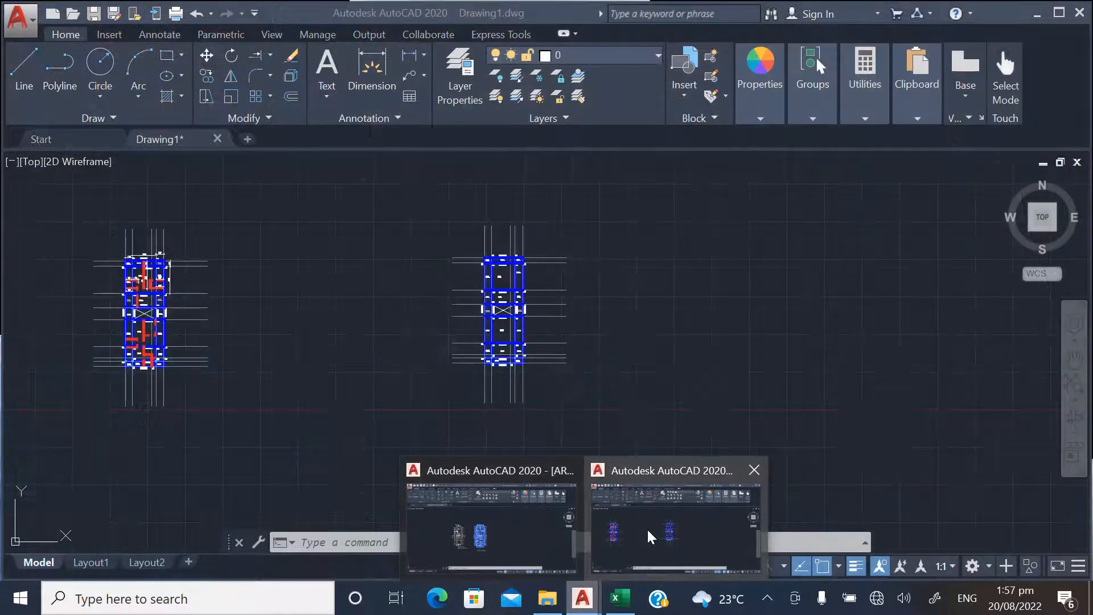
{"action": "left_click", "coordinate": [535, 538]}
{"action": "key", "text": "Escape"}
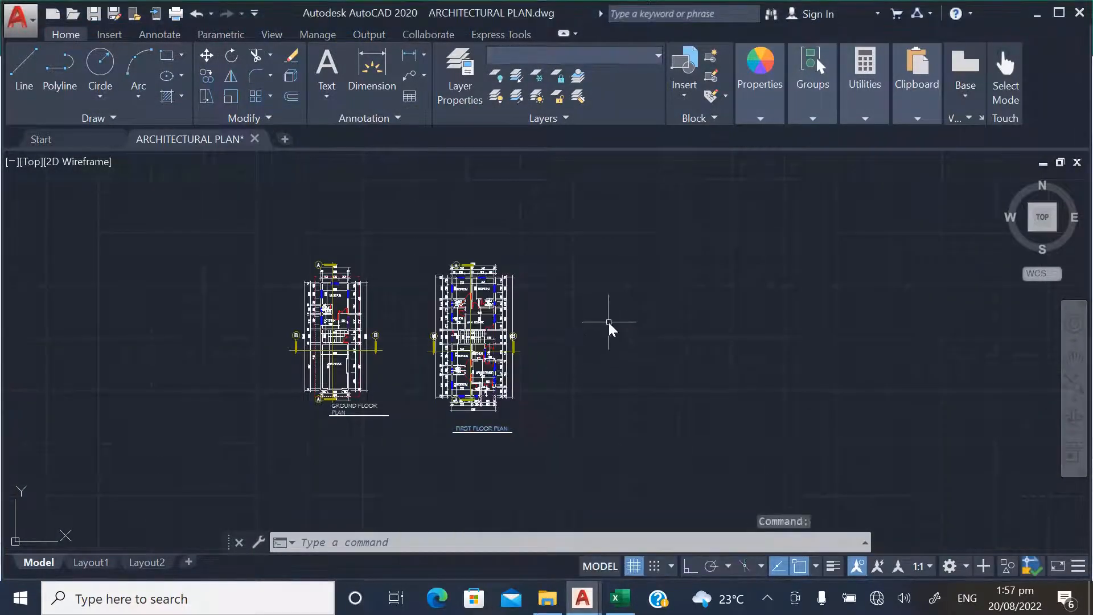
{"action": "scroll", "coordinate": [598, 325], "scroll_direction": "down", "scroll_amount": 5}
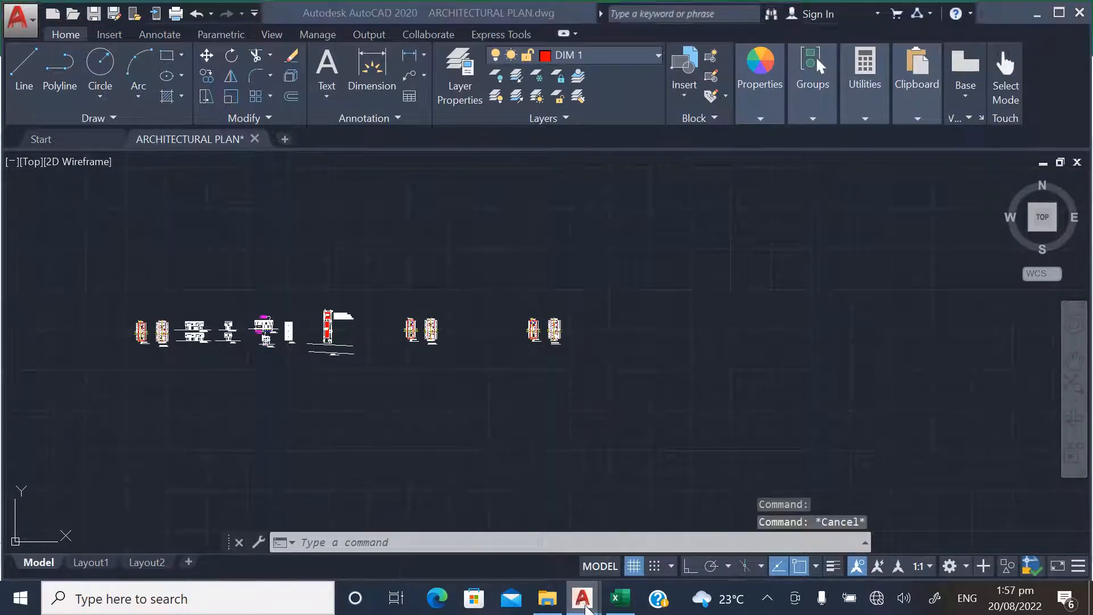
Copy the whole duplicated beam and column layout from Drawing1 to the clipboard and return to the ARCHITECTURAL PLAN drawing
{"action": "mouse_move", "coordinate": [582, 598]}
{"action": "left_click", "coordinate": [692, 534]}
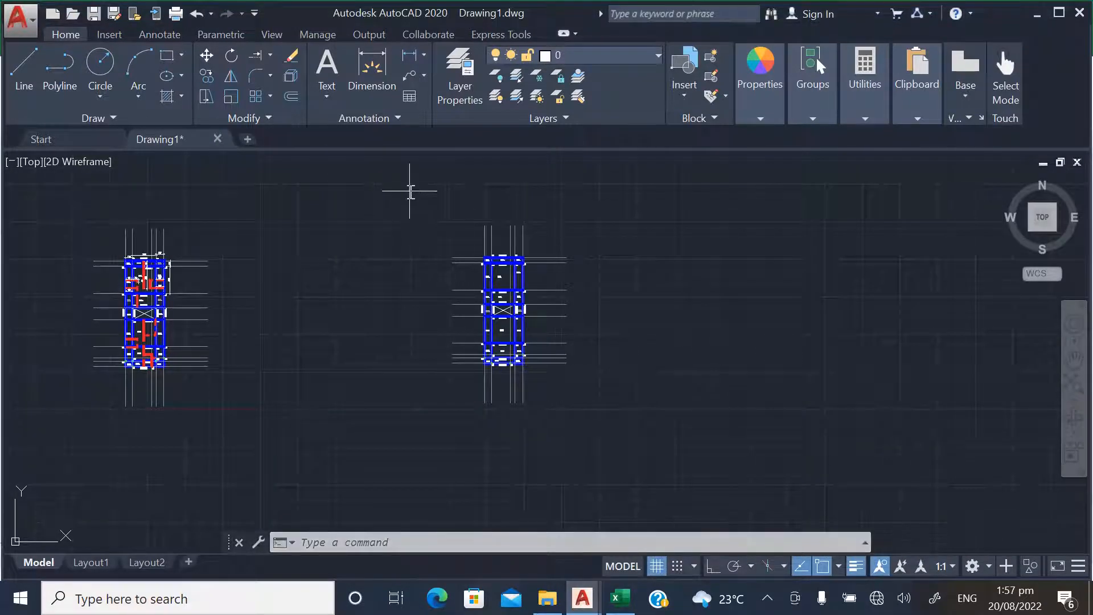
{"action": "left_click", "coordinate": [407, 189]}
{"action": "left_click", "coordinate": [662, 426]}
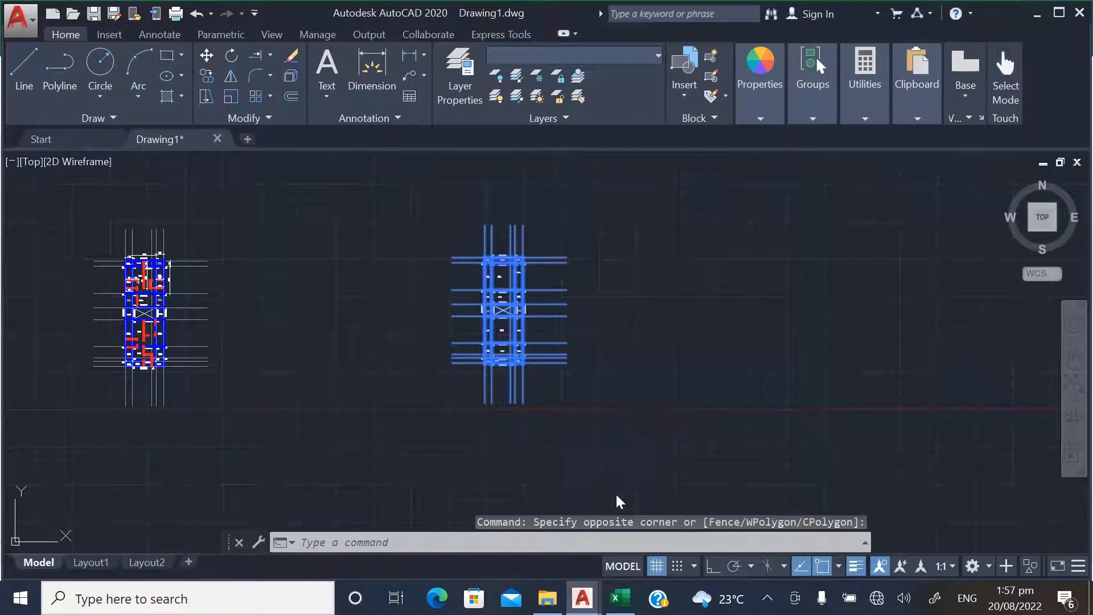
{"action": "key", "text": "ctrl+c"}
{"action": "left_click", "coordinate": [583, 598]}
{"action": "left_click", "coordinate": [538, 552]}
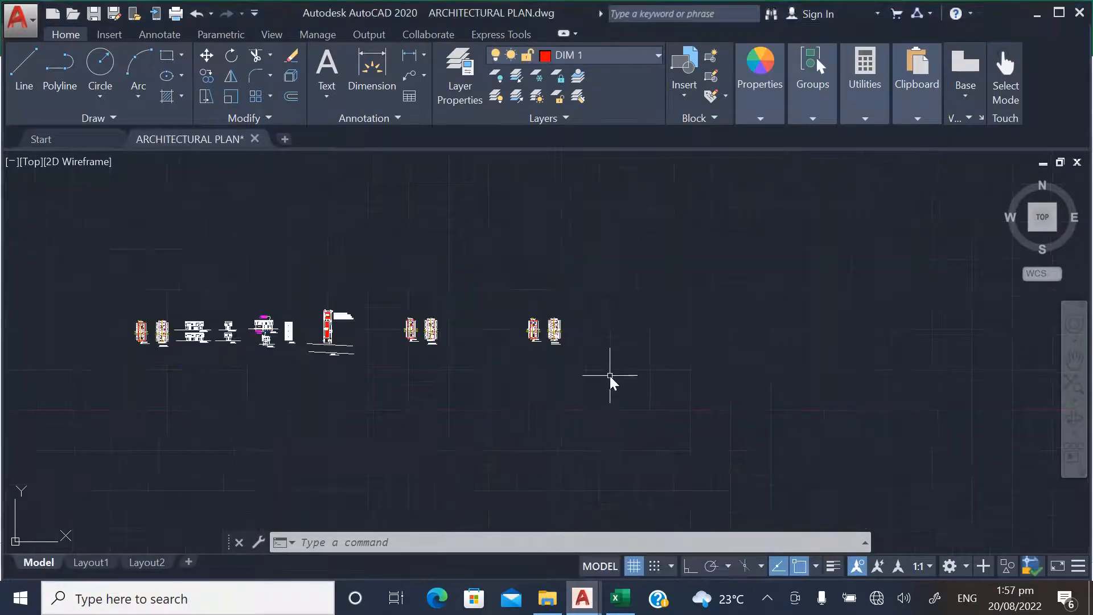
Paste the copied beam and column layout into the free space beyond the last pair of plans in the ARCHITECTURAL PLAN drawing
{"action": "key", "text": "ctrl+v"}
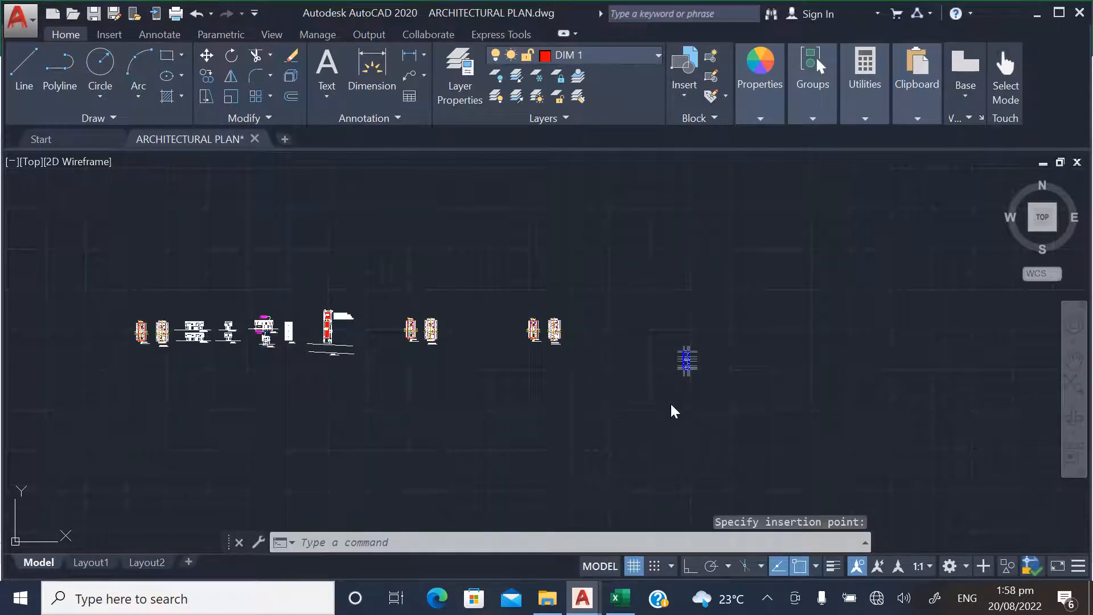
{"action": "key", "text": "Escape"}
{"action": "scroll", "coordinate": [696, 372], "scroll_direction": "up", "scroll_amount": 5}
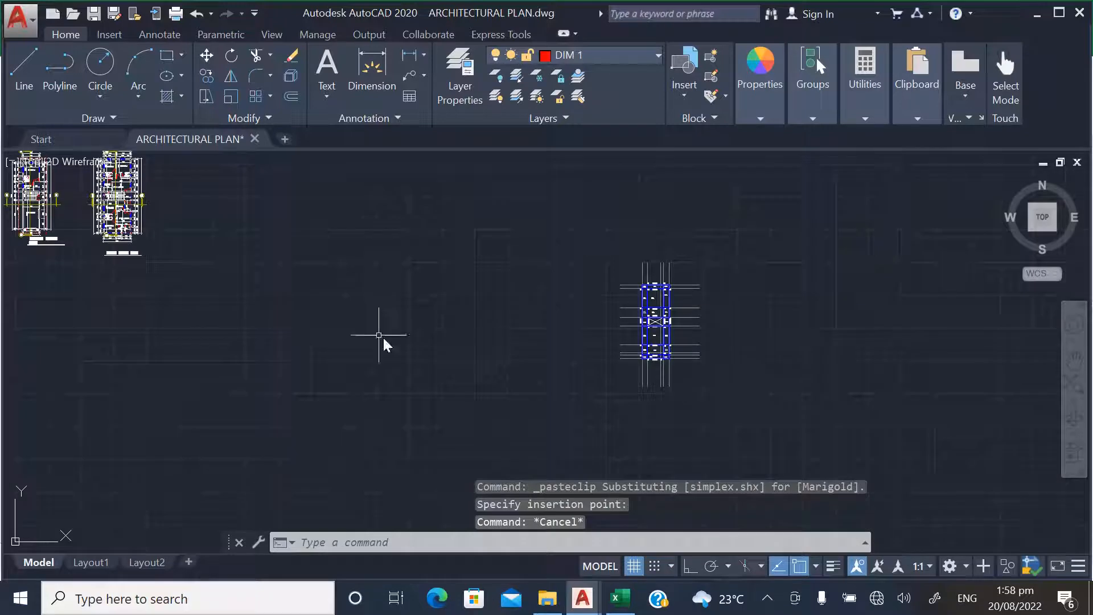
Minimise the open drawings and the wall load spreadsheet, and launch another AutoCAD 2020 session from the desktop with a blank drawing
{"action": "left_click", "coordinate": [1038, 15]}
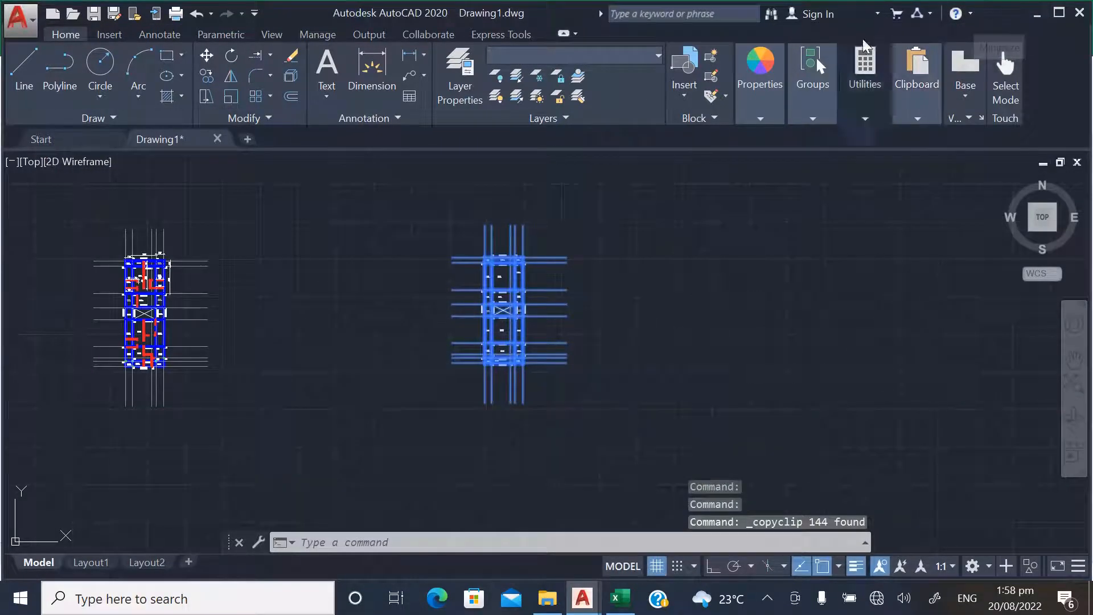
{"action": "left_click", "coordinate": [1033, 14]}
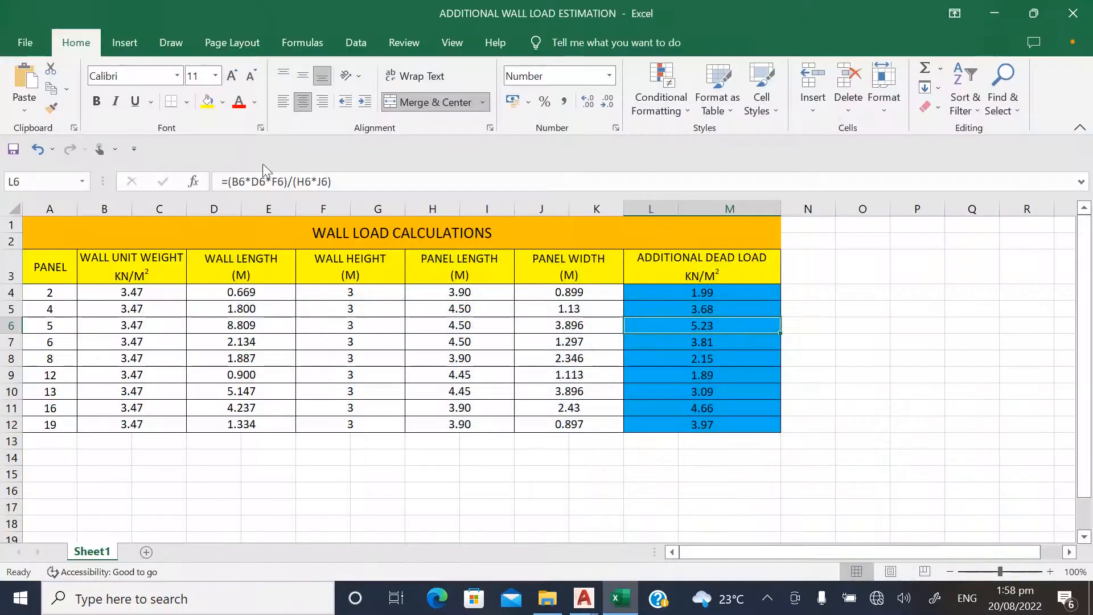
{"action": "left_click", "coordinate": [1002, 7]}
{"action": "double_click", "coordinate": [163, 227]}
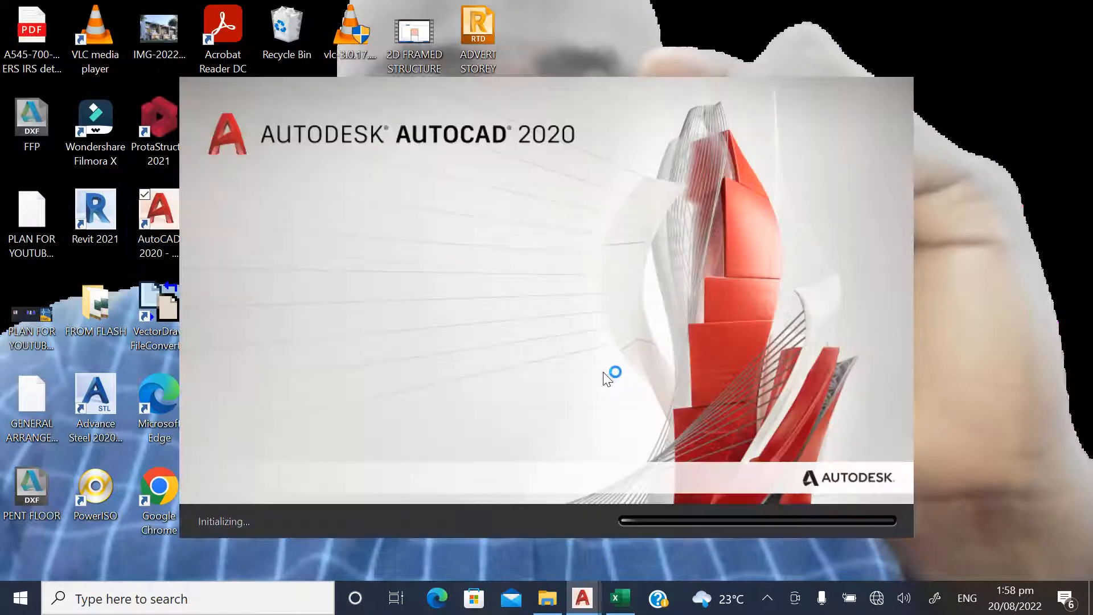
{"action": "left_click", "coordinate": [647, 326]}
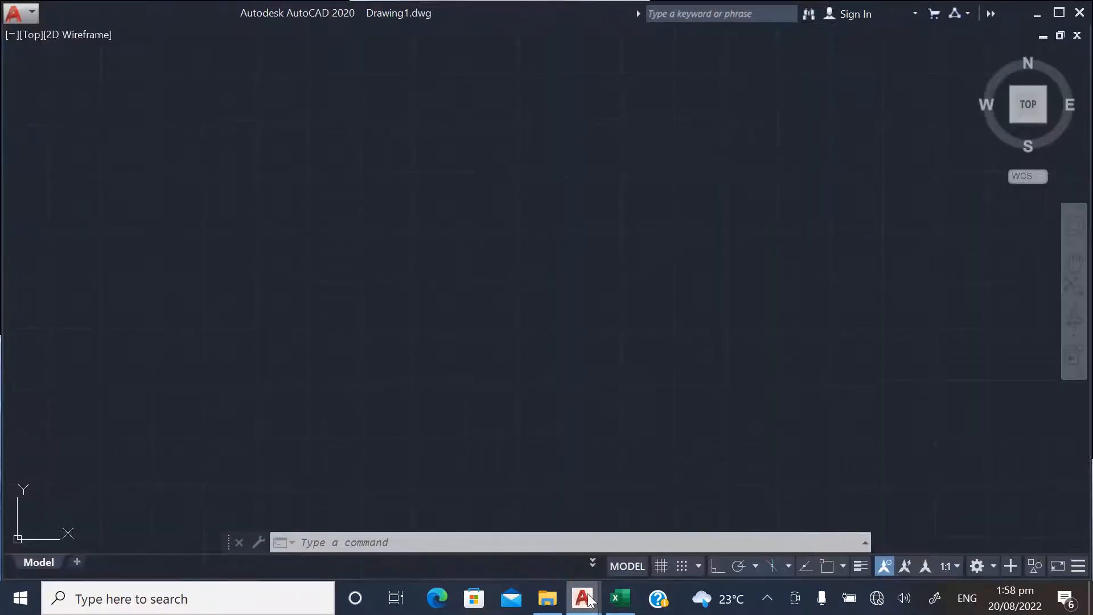
Copy the selected beam and column layout from the original Drawing1 and paste it into the new blank drawing
{"action": "mouse_move", "coordinate": [582, 598]}
{"action": "left_click", "coordinate": [606, 542]}
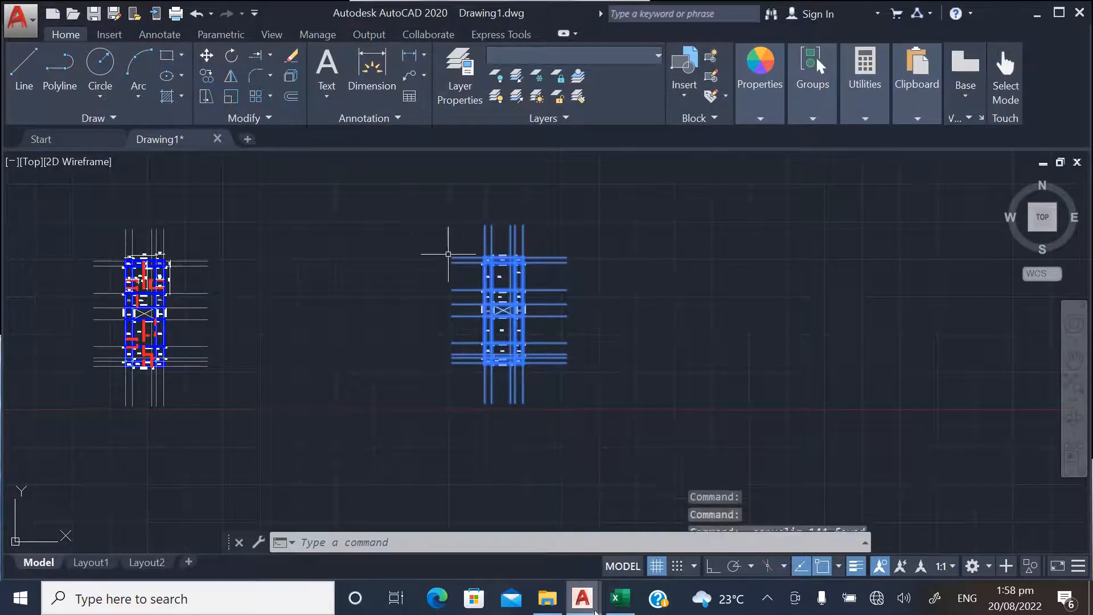
{"action": "key", "text": "ctrl+c"}
{"action": "mouse_move", "coordinate": [583, 598]}
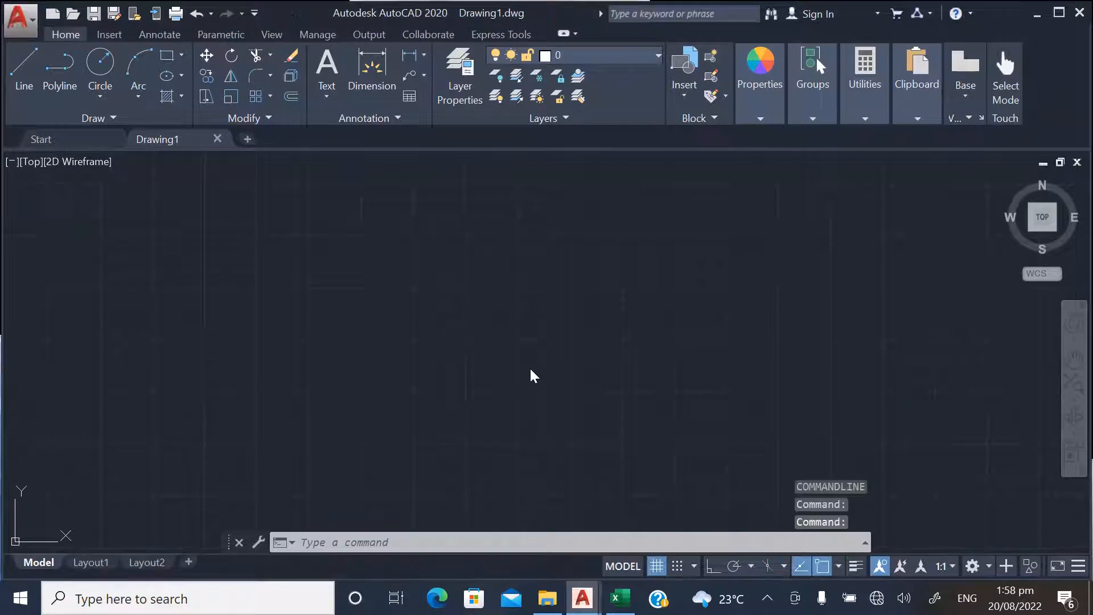
{"action": "left_click", "coordinate": [438, 368]}
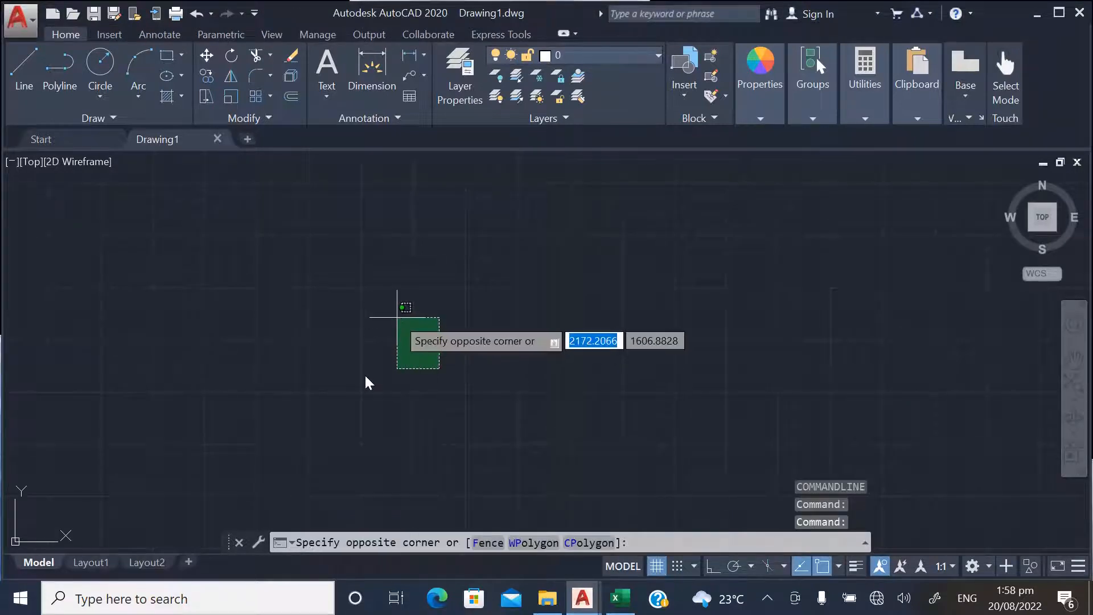
{"action": "left_click", "coordinate": [353, 373]}
{"action": "key", "text": "ctrl+v"}
{"action": "left_click", "coordinate": [397, 368]}
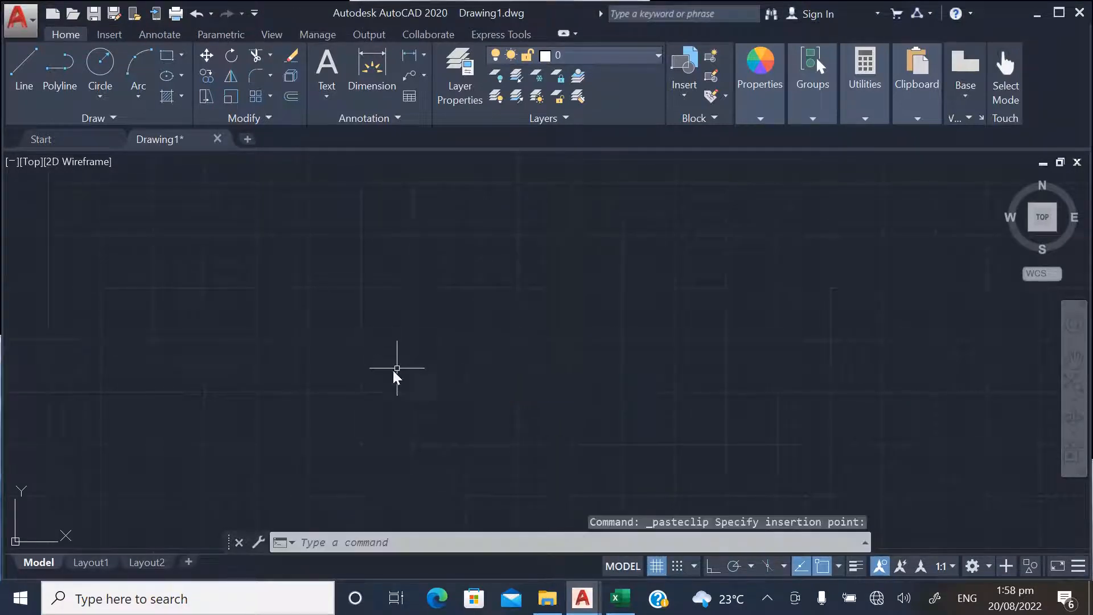
{"action": "scroll", "coordinate": [342, 401], "scroll_direction": "down", "scroll_amount": 8}
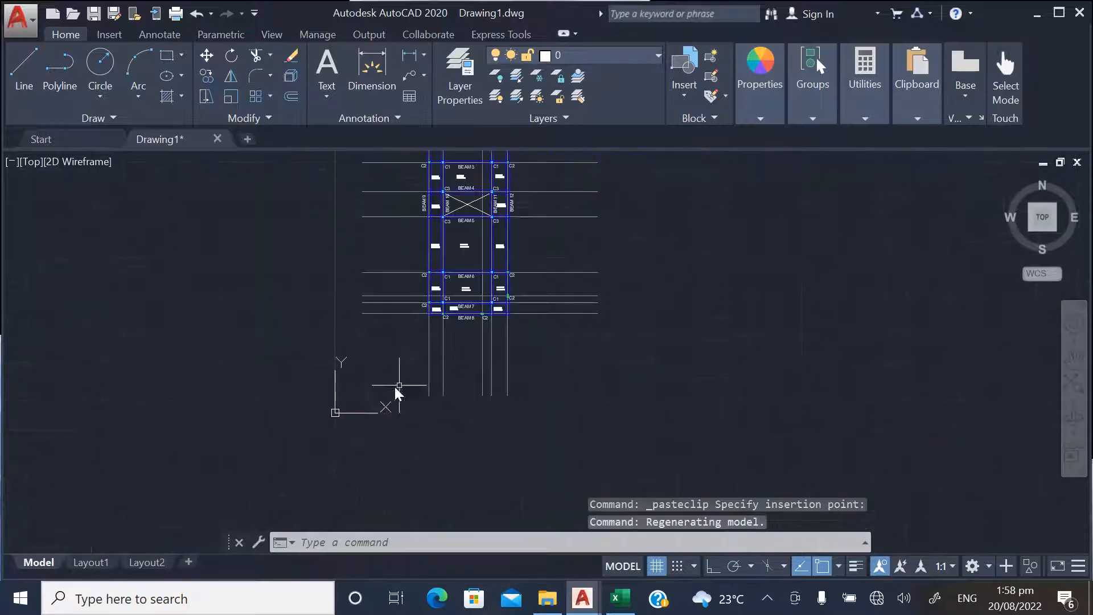
Erase all beam, column and panel text labels from the pasted layout by selecting objects similar to the BEAM 1 label
{"action": "scroll", "coordinate": [432, 302], "scroll_direction": "up", "scroll_amount": 10}
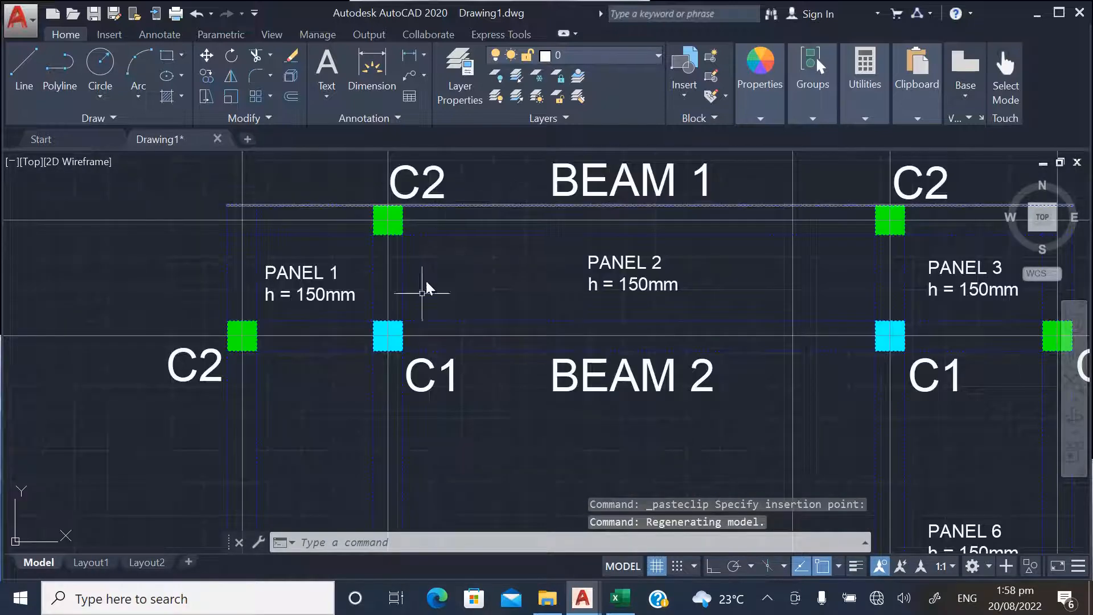
{"action": "scroll", "coordinate": [410, 319], "scroll_direction": "down", "scroll_amount": 2}
{"action": "scroll", "coordinate": [501, 248], "scroll_direction": "up", "scroll_amount": 4}
{"action": "left_click", "coordinate": [592, 243]}
{"action": "right_click", "coordinate": [594, 259]}
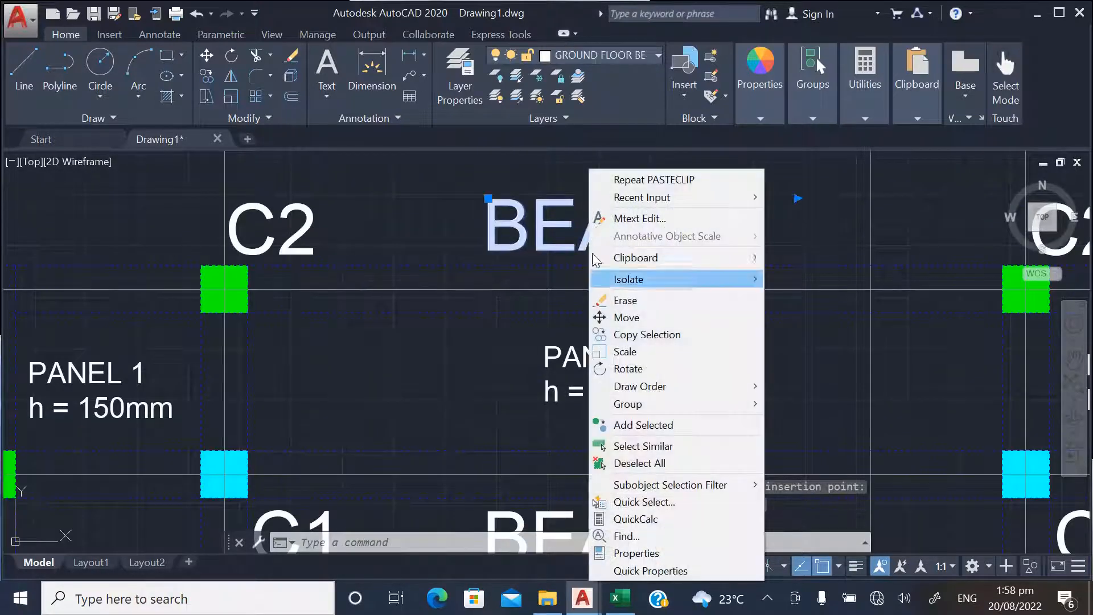
{"action": "left_click", "coordinate": [627, 447]}
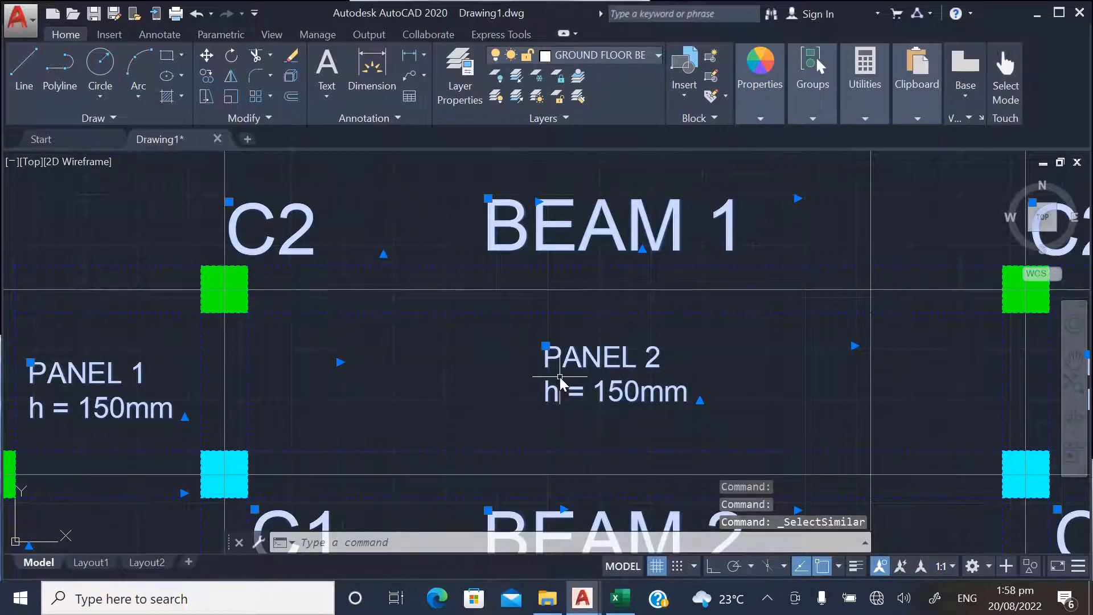
{"action": "key", "text": "Delete"}
Erase all the beam lines from the pasted layout by selecting objects similar to one beam line
{"action": "right_click", "coordinate": [532, 315]}
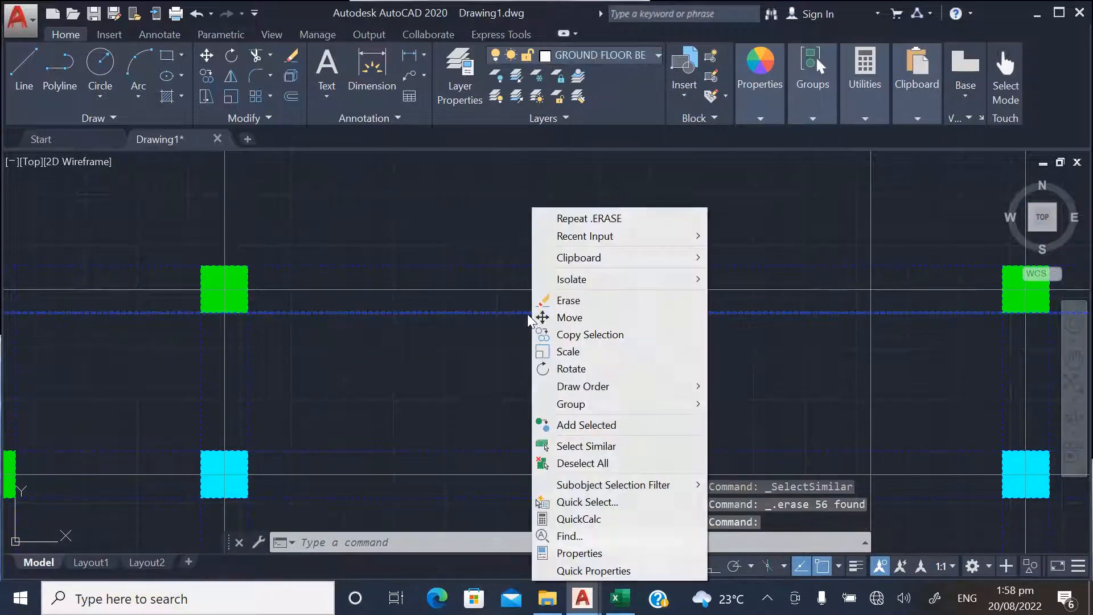
{"action": "left_click", "coordinate": [568, 463]}
{"action": "scroll", "coordinate": [448, 289], "scroll_direction": "down", "scroll_amount": 5}
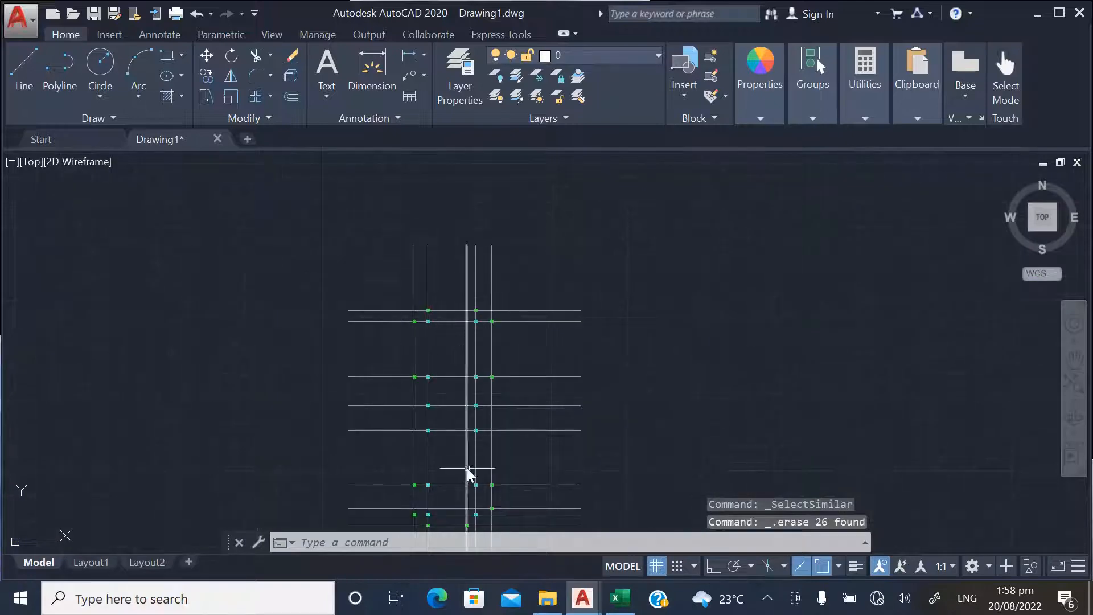
Examine the remaining columns and grid lines across the stripped layout, including how one blue column is drawn and layered
{"action": "scroll", "coordinate": [428, 375], "scroll_direction": "up", "scroll_amount": 4}
{"action": "scroll", "coordinate": [420, 433], "scroll_direction": "down", "scroll_amount": 4}
{"action": "scroll", "coordinate": [373, 319], "scroll_direction": "up", "scroll_amount": 2}
{"action": "scroll", "coordinate": [367, 291], "scroll_direction": "up", "scroll_amount": 8}
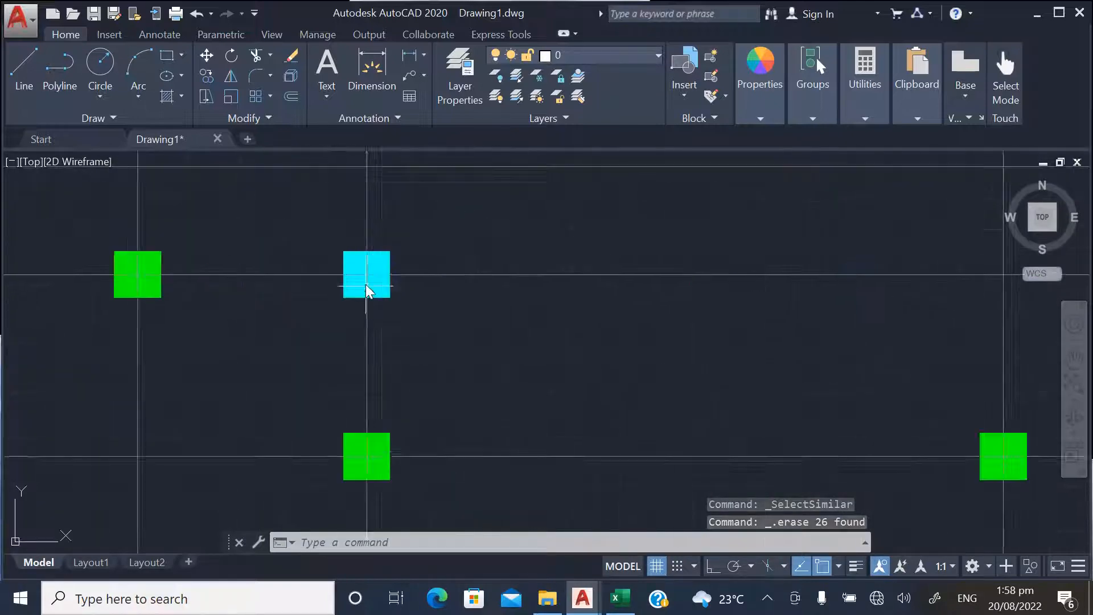
{"action": "scroll", "coordinate": [366, 290], "scroll_direction": "up", "scroll_amount": 2}
{"action": "left_click", "coordinate": [391, 229]}
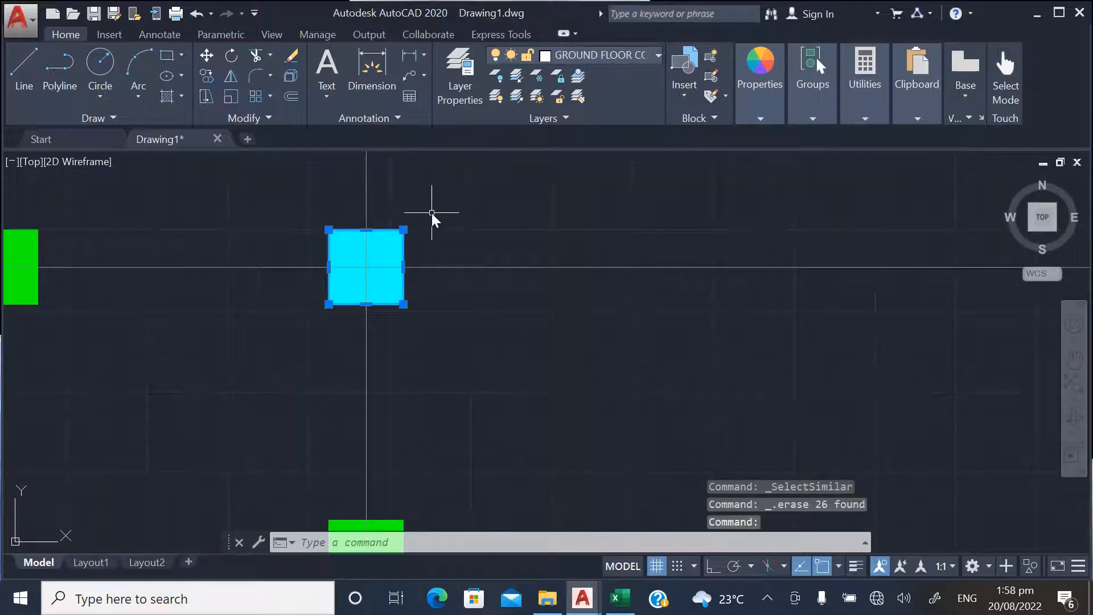
{"action": "key", "text": "Escape"}
{"action": "scroll", "coordinate": [403, 342], "scroll_direction": "down", "scroll_amount": 10}
{"action": "scroll", "coordinate": [477, 322], "scroll_direction": "up", "scroll_amount": 2}
{"action": "scroll", "coordinate": [459, 424], "scroll_direction": "down", "scroll_amount": 4}
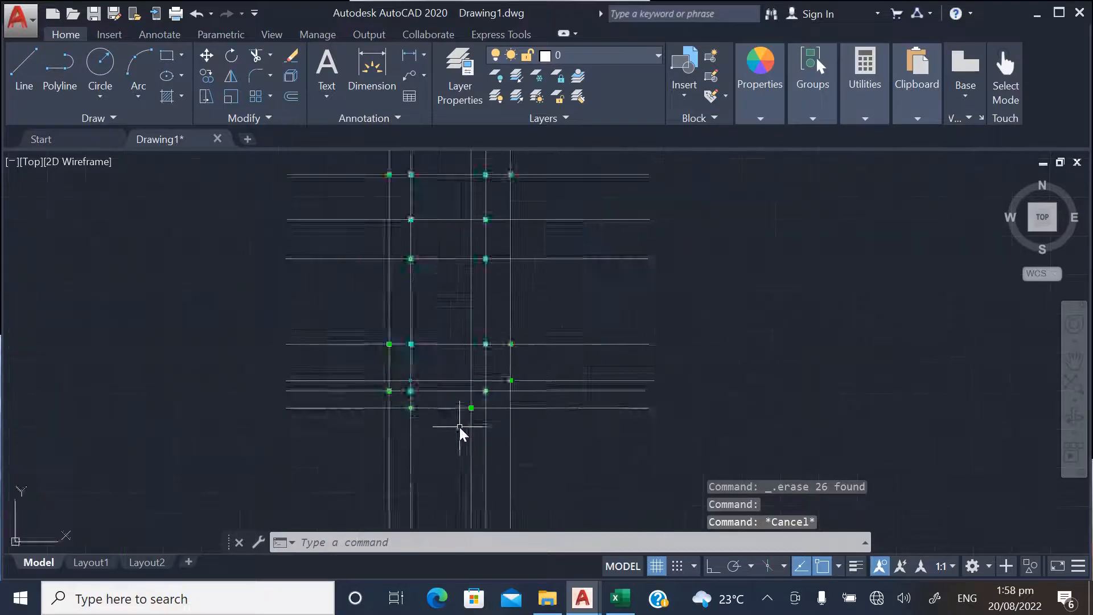
{"action": "scroll", "coordinate": [459, 425], "scroll_direction": "down", "scroll_amount": 1}
{"action": "scroll", "coordinate": [438, 302], "scroll_direction": "down", "scroll_amount": 3}
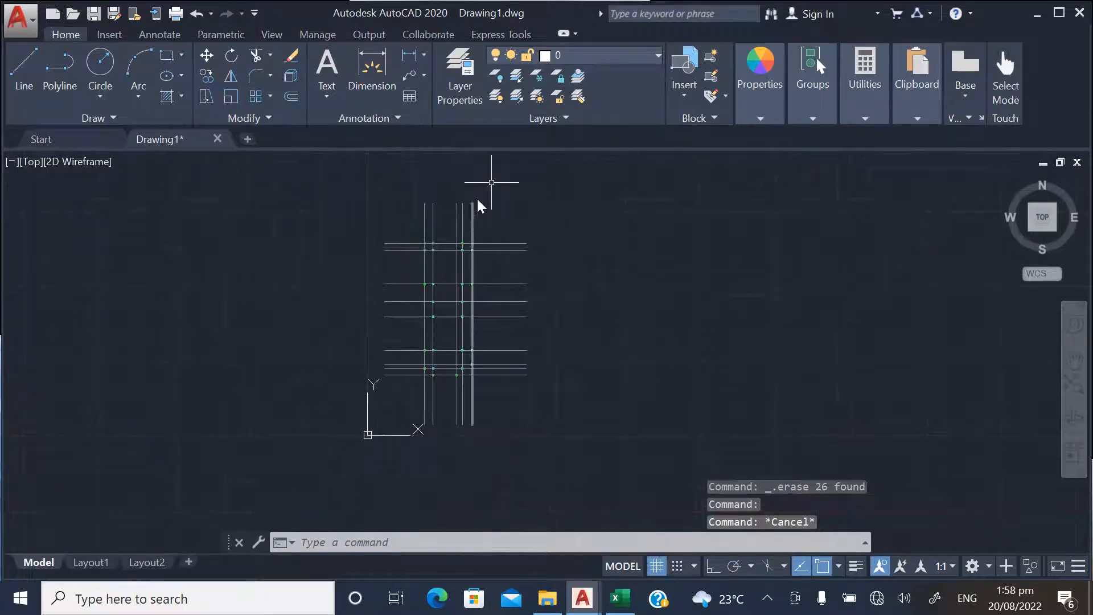
{"action": "left_click", "coordinate": [638, 57]}
{"action": "left_click", "coordinate": [638, 56]}
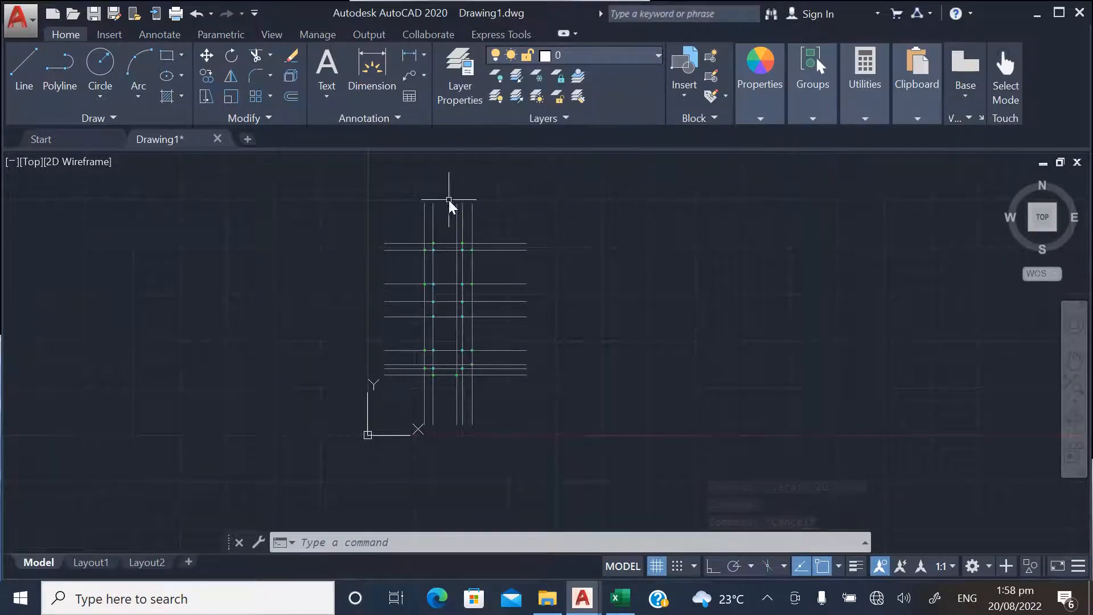
{"action": "scroll", "coordinate": [528, 213], "scroll_direction": "up", "scroll_amount": 3}
{"action": "scroll", "coordinate": [412, 217], "scroll_direction": "down", "scroll_amount": 3}
{"action": "scroll", "coordinate": [413, 236], "scroll_direction": "down", "scroll_amount": 1}
{"action": "scroll", "coordinate": [388, 219], "scroll_direction": "up", "scroll_amount": 5}
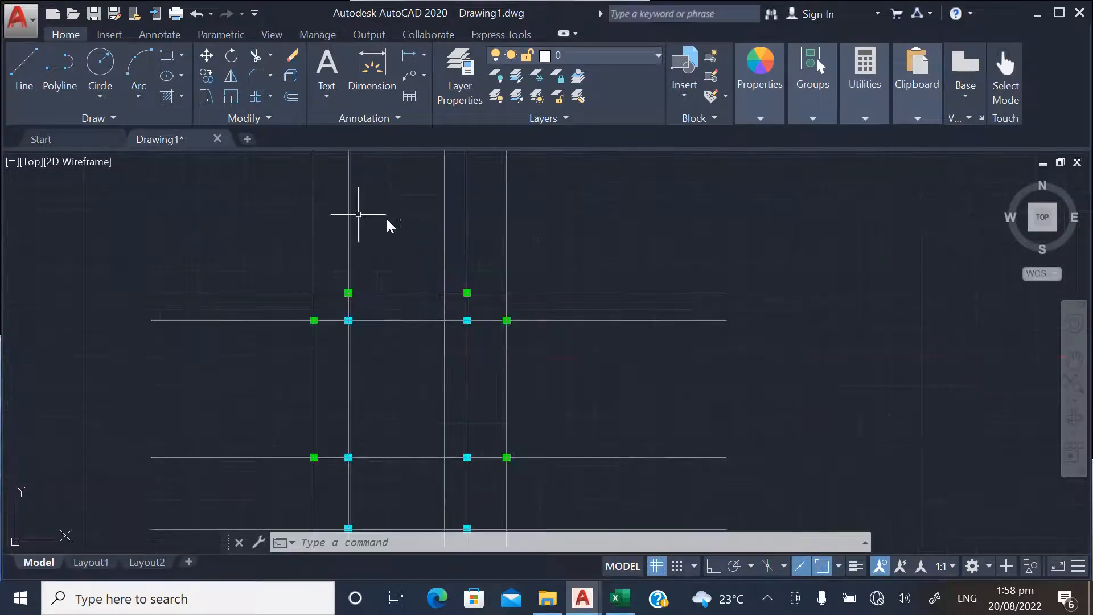
{"action": "scroll", "coordinate": [464, 385], "scroll_direction": "down", "scroll_amount": 2}
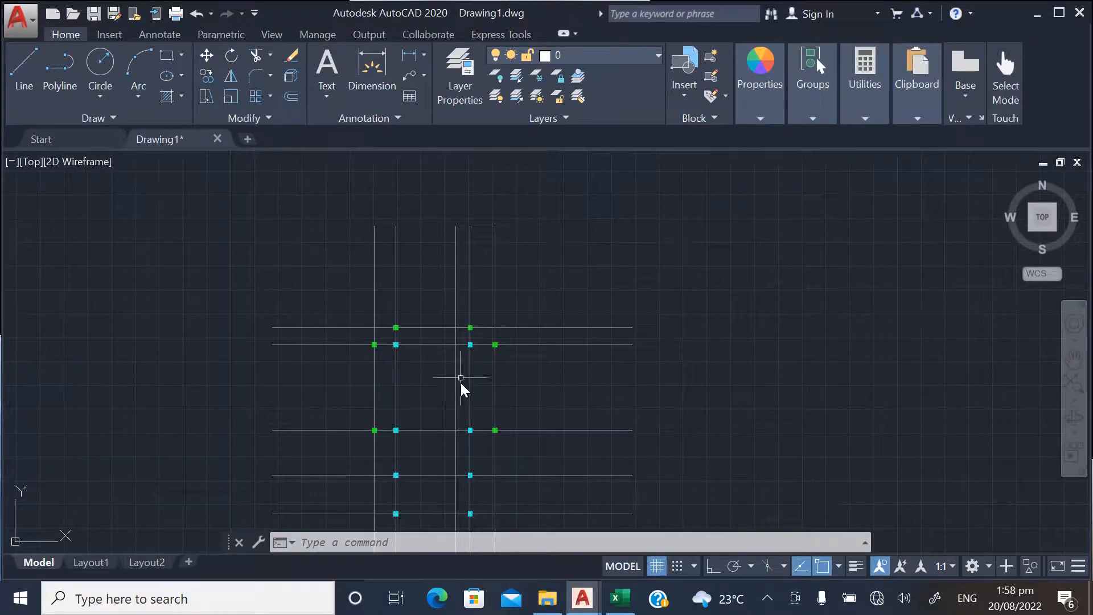
Make AXIS the current layer and set the current object colour to green
{"action": "left_click", "coordinate": [613, 58]}
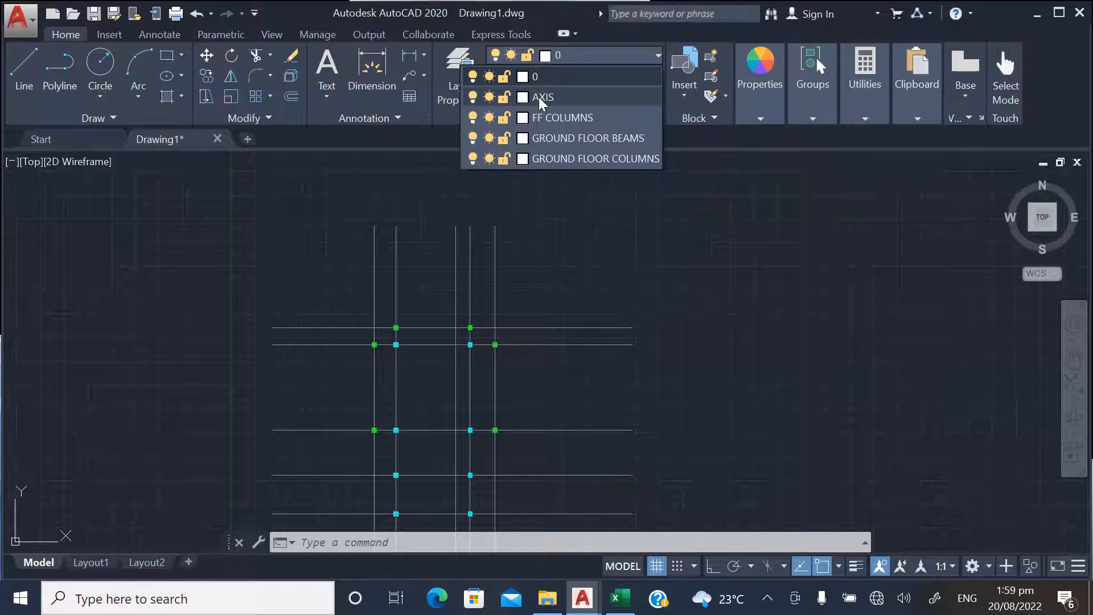
{"action": "left_click", "coordinate": [548, 95]}
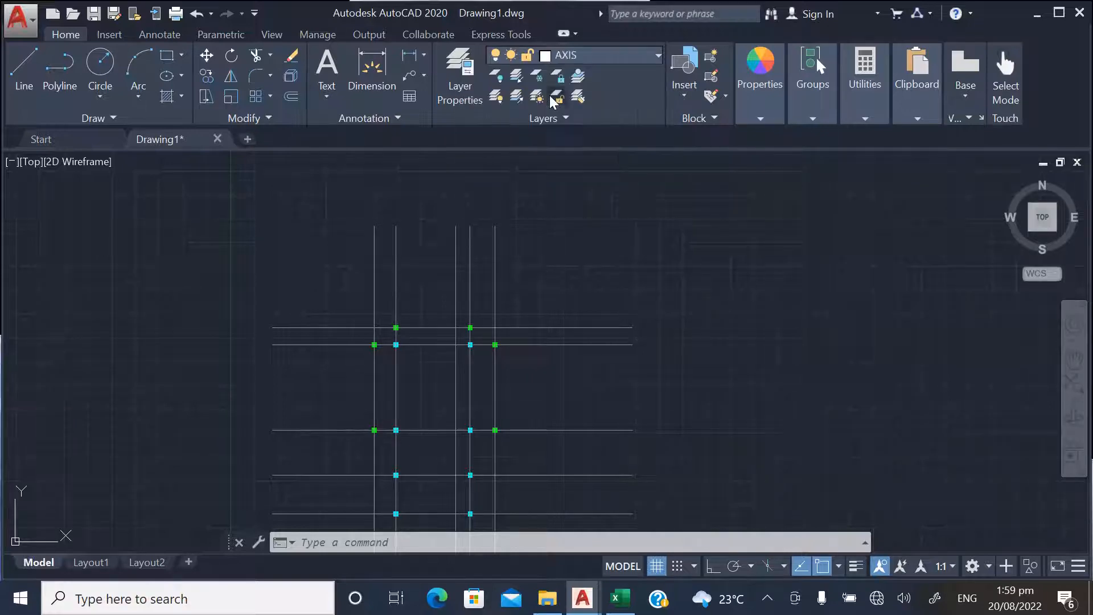
{"action": "mouse_move", "coordinate": [763, 66]}
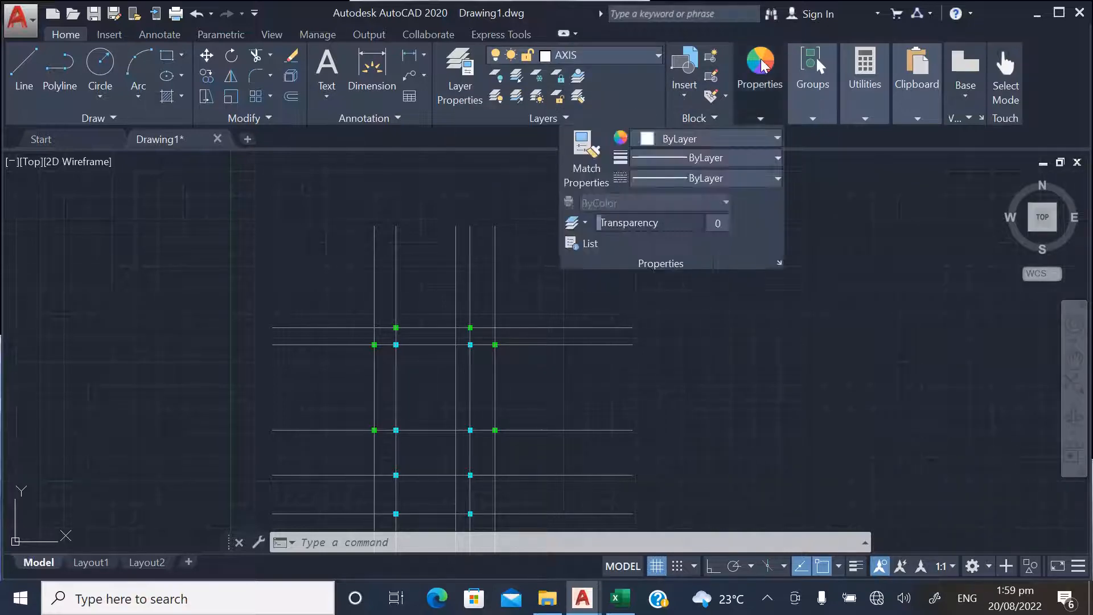
{"action": "left_click", "coordinate": [685, 142]}
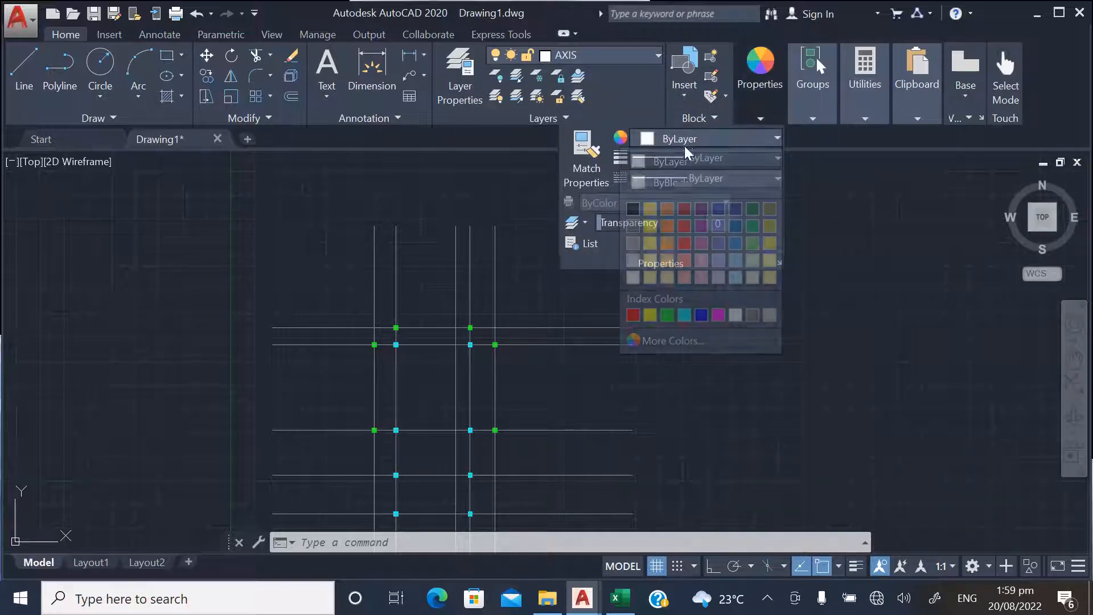
{"action": "left_click", "coordinate": [668, 315]}
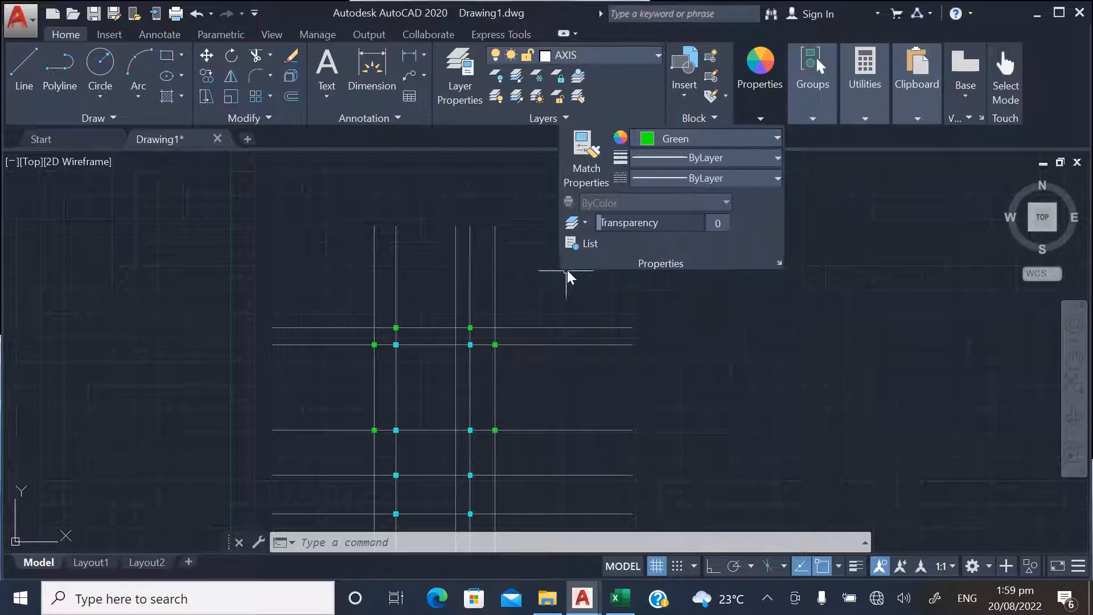
Draw a short horizontal polyline above the grid with Ortho mode on
{"action": "left_click", "coordinate": [60, 71]}
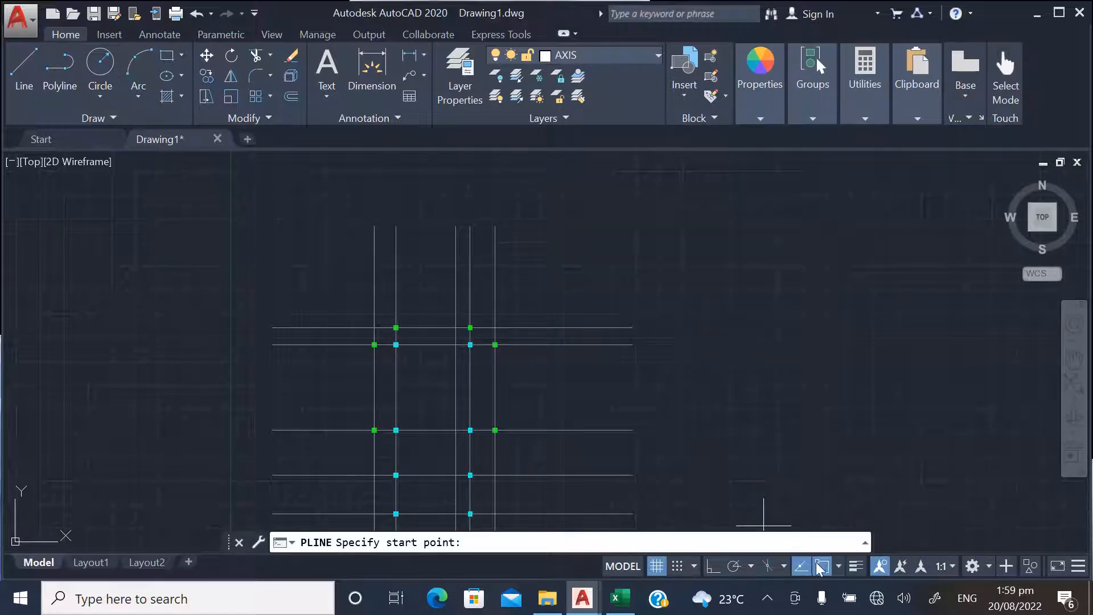
{"action": "left_click", "coordinate": [713, 565]}
{"action": "left_click", "coordinate": [453, 174]}
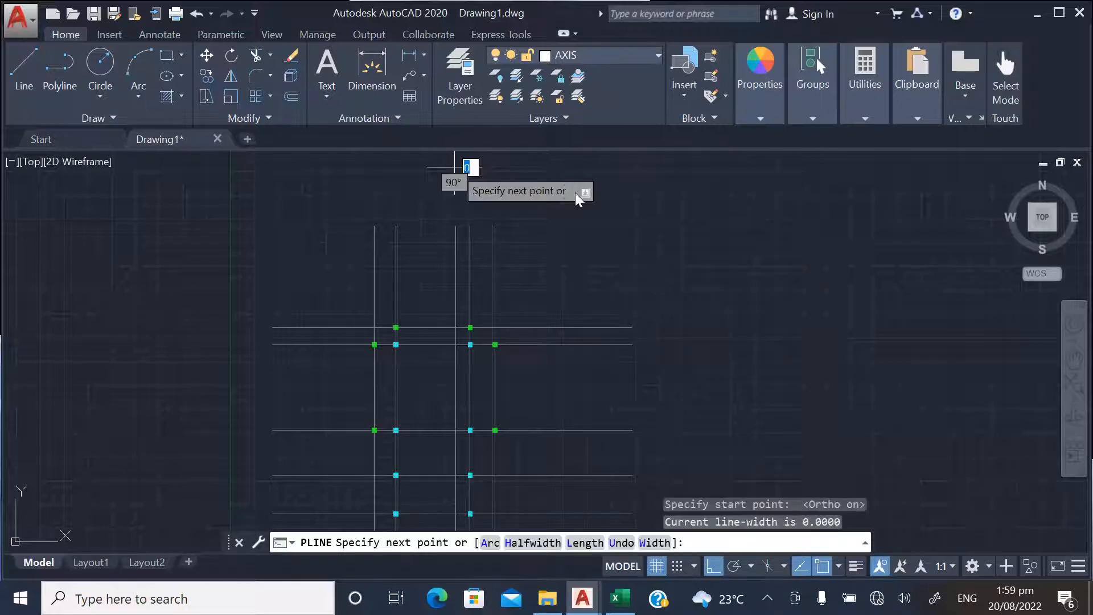
{"action": "left_click", "coordinate": [564, 187]}
{"action": "key", "text": "Escape"}
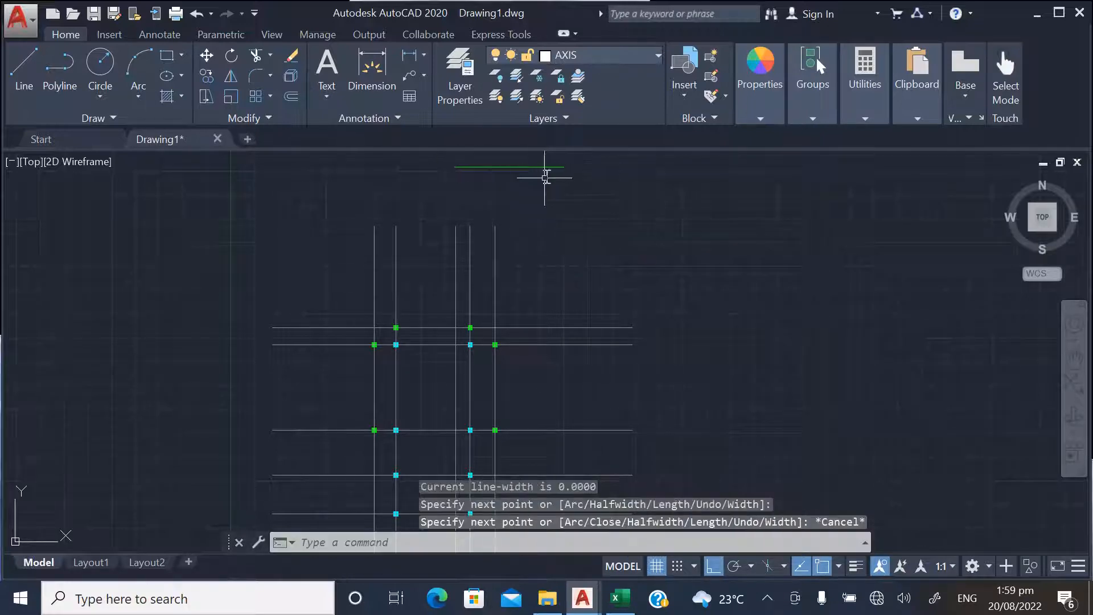
Match the properties of the green polyline onto all the vertical and horizontal grid lines
{"action": "type", "text": "M"}
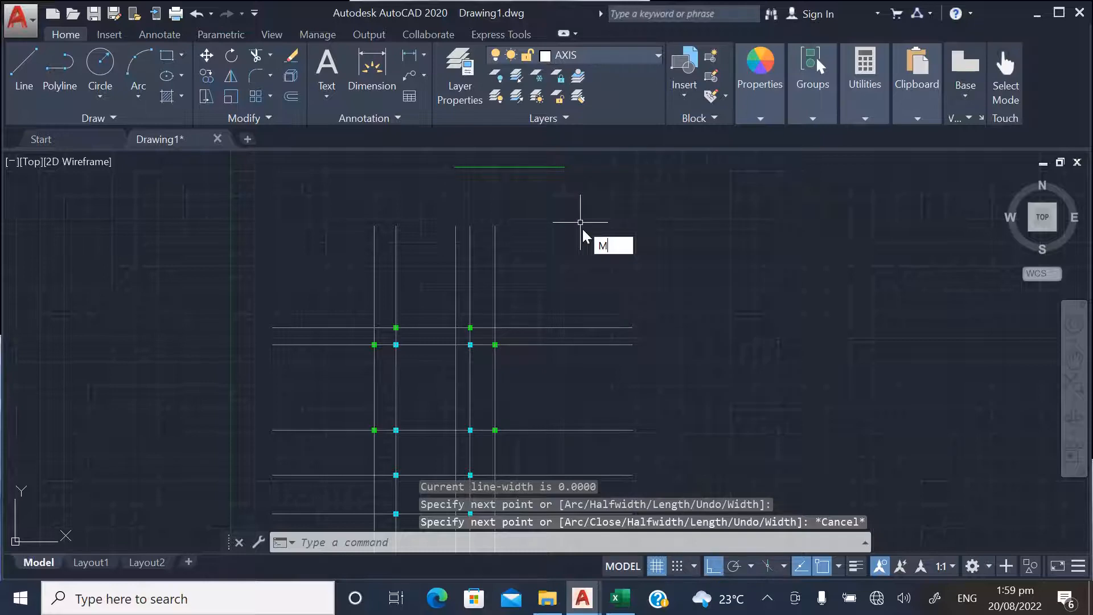
{"action": "type", "text": "A"}
{"action": "key", "text": "Return"}
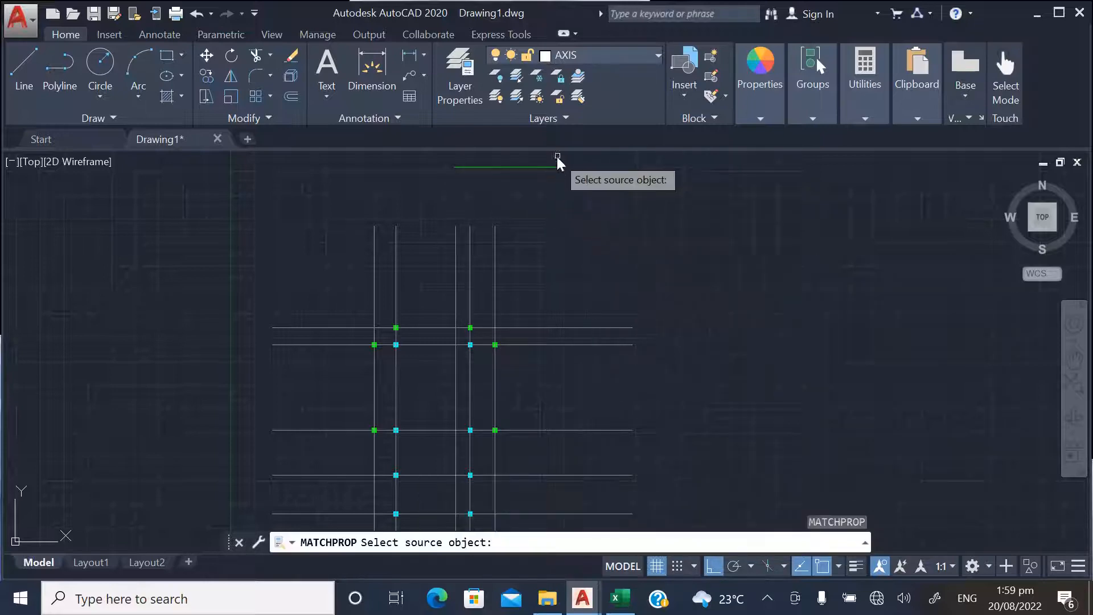
{"action": "left_click", "coordinate": [550, 167]}
{"action": "left_click", "coordinate": [531, 247]}
{"action": "left_click", "coordinate": [349, 218]}
{"action": "scroll", "coordinate": [405, 194], "scroll_direction": "down", "scroll_amount": 2}
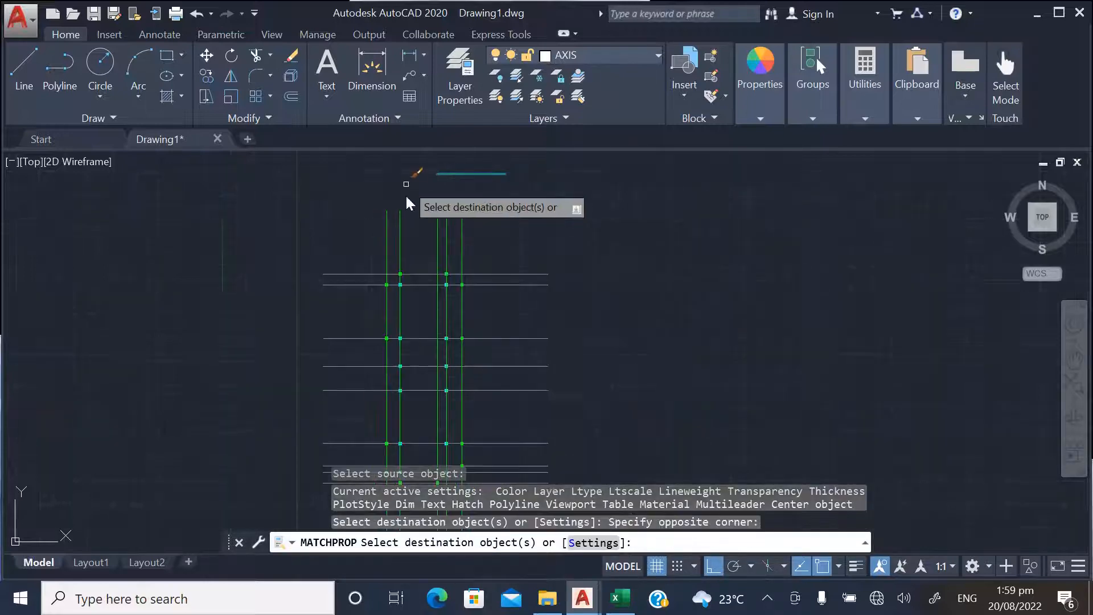
{"action": "scroll", "coordinate": [509, 265], "scroll_direction": "down", "scroll_amount": 3}
{"action": "left_click", "coordinate": [556, 379]}
{"action": "left_click", "coordinate": [508, 261]}
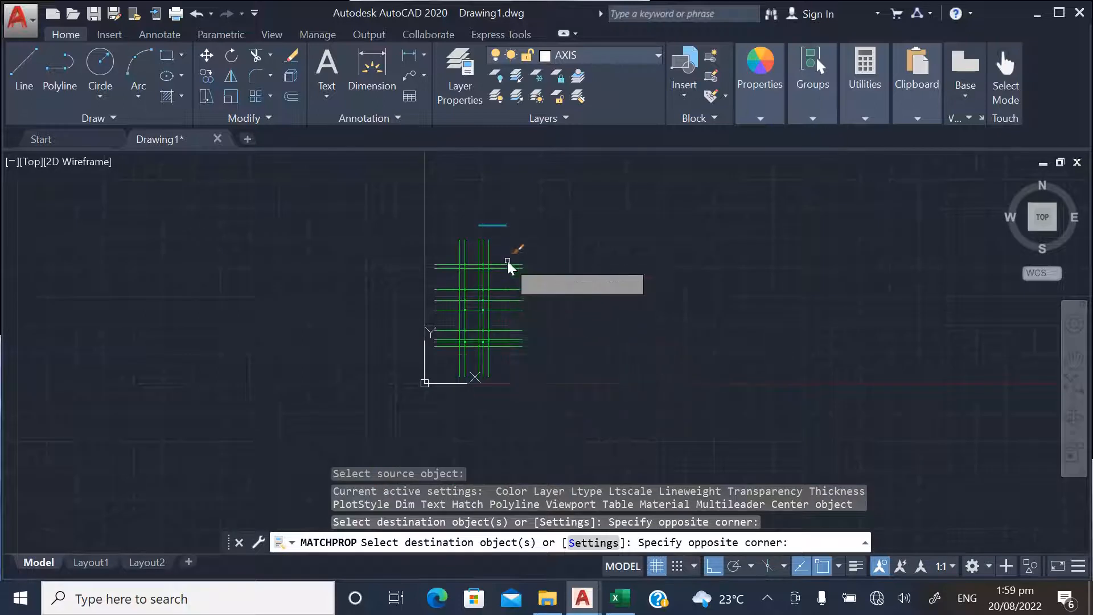
End the property matching and delete the short green source polyline above the grid
{"action": "key", "text": "Escape"}
{"action": "scroll", "coordinate": [499, 204], "scroll_direction": "up", "scroll_amount": 4}
{"action": "left_click", "coordinate": [532, 276]}
{"action": "left_click", "coordinate": [505, 246]}
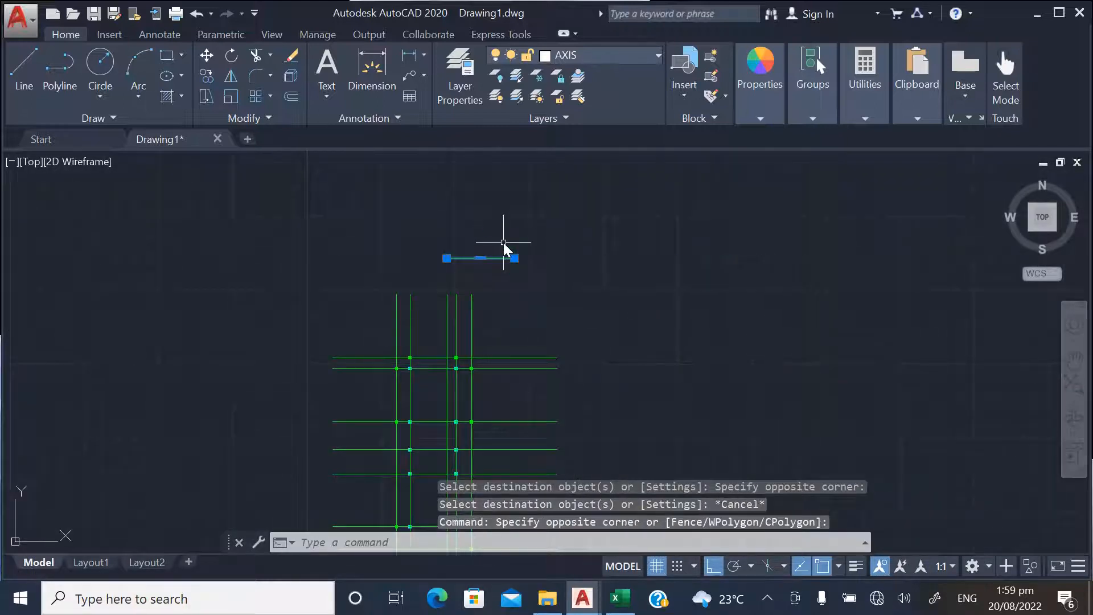
{"action": "key", "text": "Delete"}
{"action": "scroll", "coordinate": [433, 364], "scroll_direction": "up", "scroll_amount": 3}
{"action": "scroll", "coordinate": [353, 251], "scroll_direction": "down", "scroll_amount": 2}
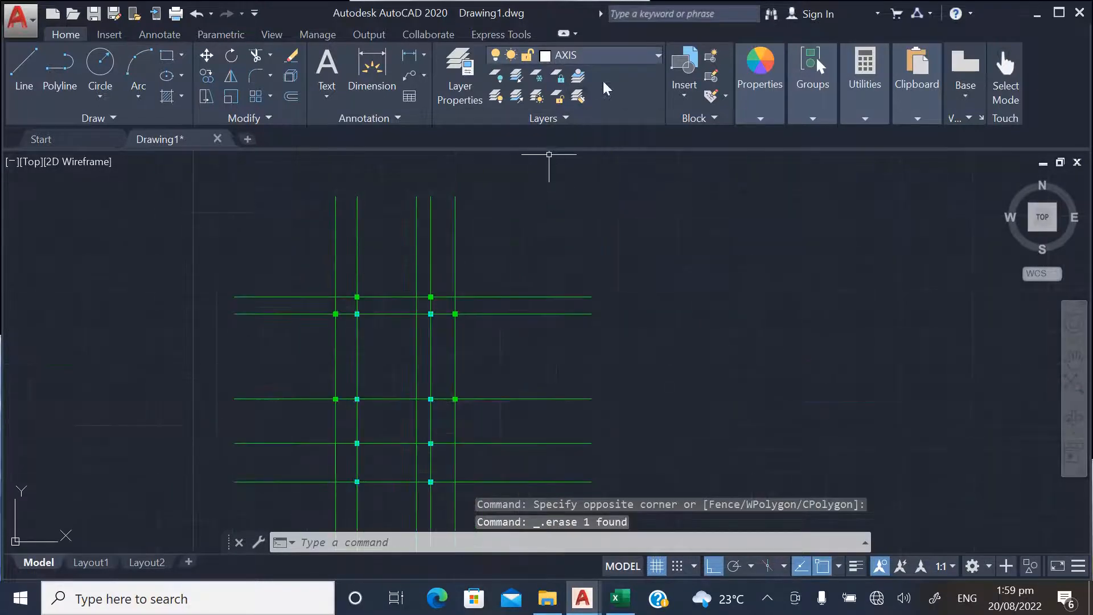
Create a new layer named COLUMNS
{"action": "left_click", "coordinate": [615, 55]}
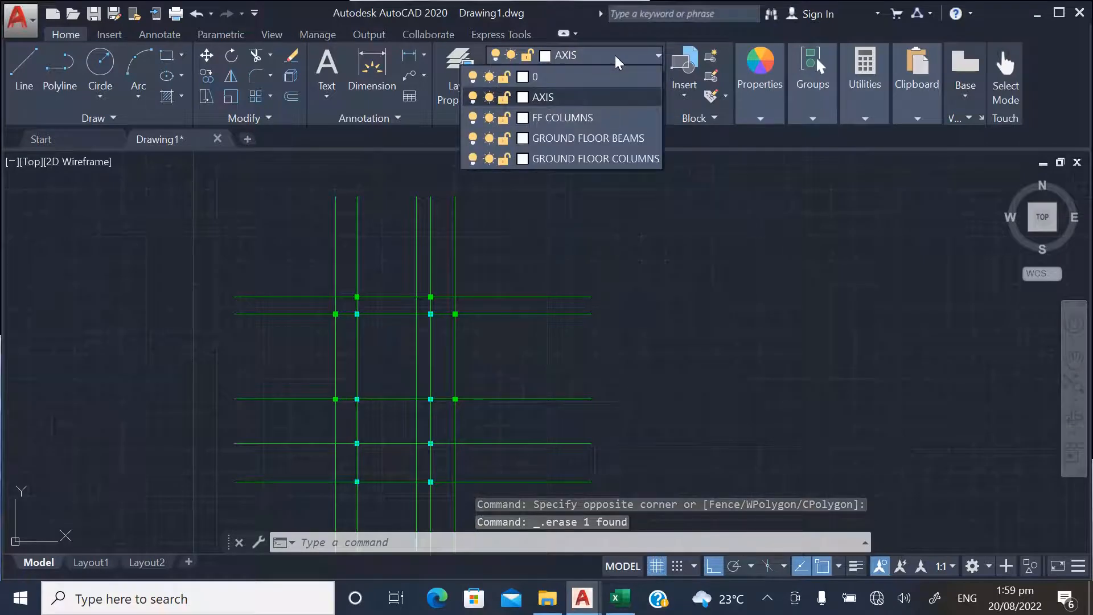
{"action": "left_click", "coordinate": [615, 56]}
{"action": "left_click", "coordinate": [460, 74]}
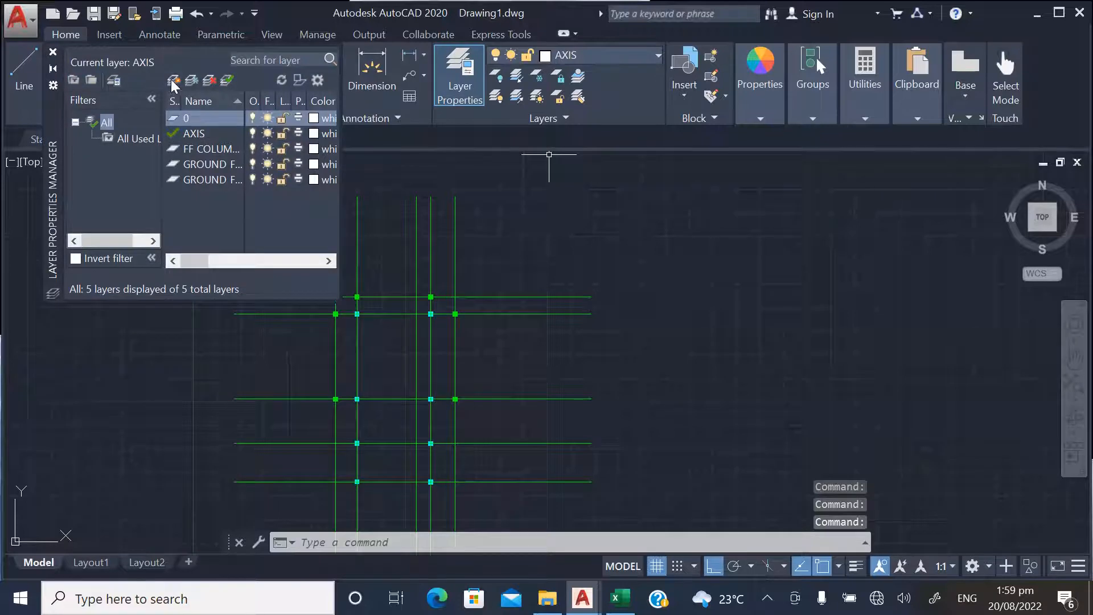
{"action": "left_click", "coordinate": [174, 81]}
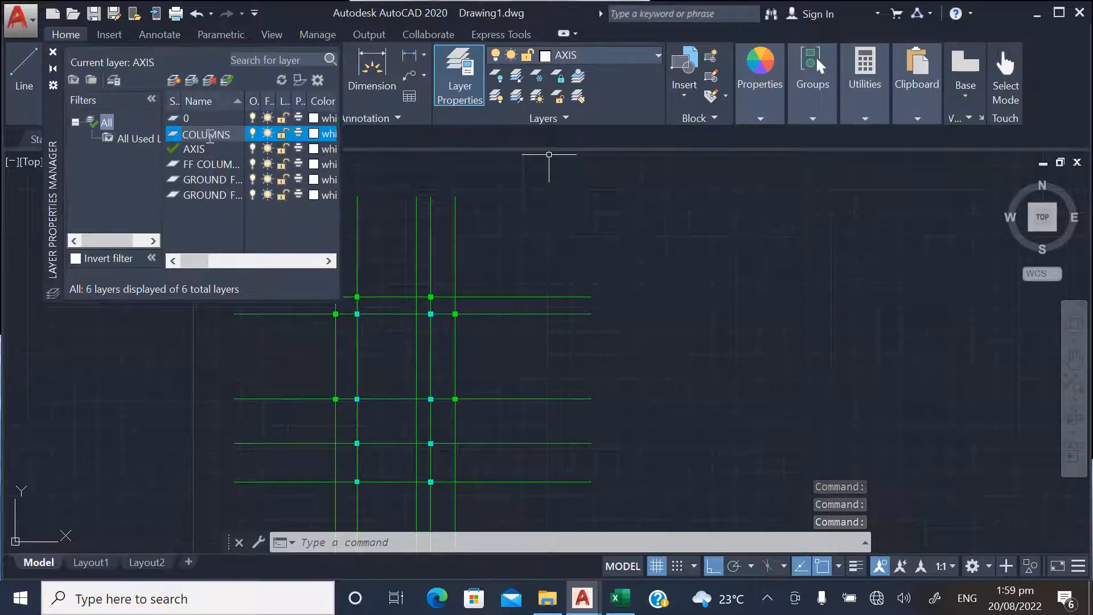
{"action": "left_click", "coordinate": [209, 178]}
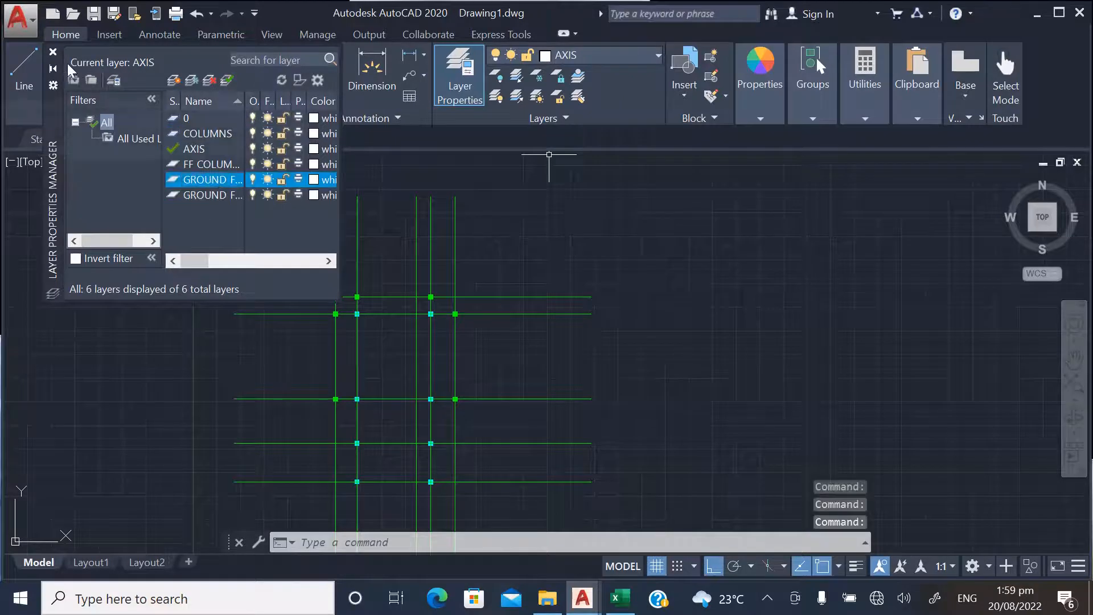
{"action": "left_click", "coordinate": [53, 52]}
Make COLUMNS the current layer and set the current object colour to blue
{"action": "left_click", "coordinate": [595, 57]}
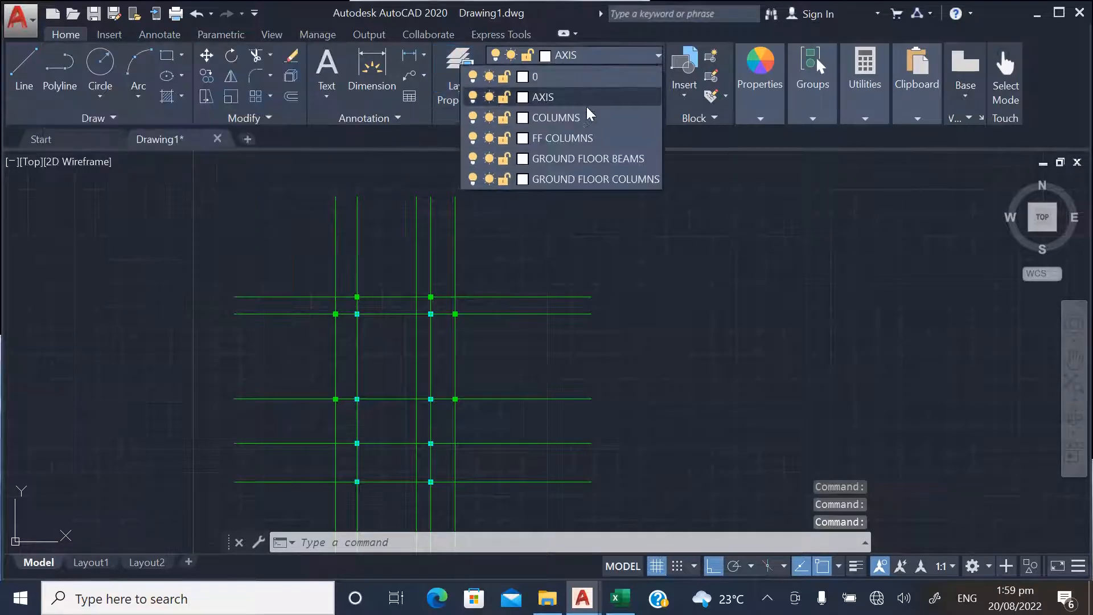
{"action": "left_click", "coordinate": [553, 117]}
{"action": "left_click", "coordinate": [768, 93]}
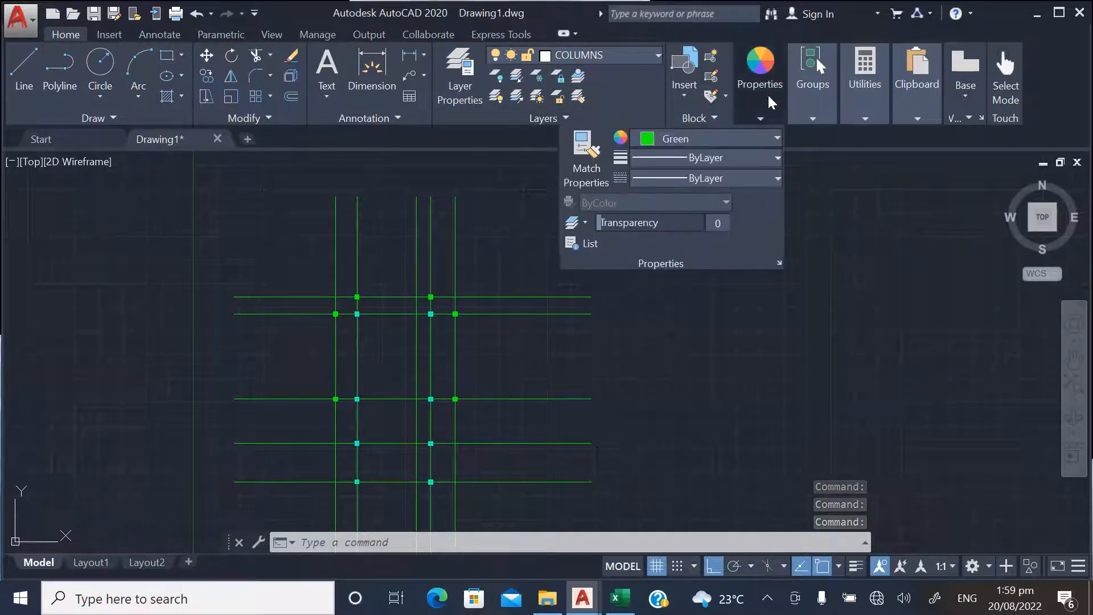
{"action": "left_click", "coordinate": [699, 142]}
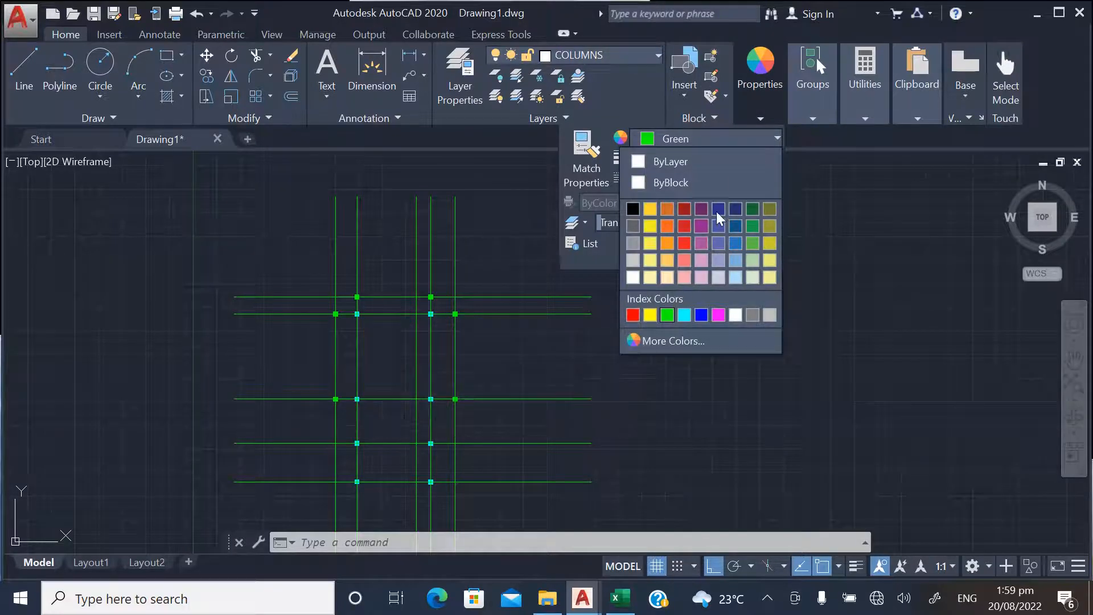
{"action": "left_click", "coordinate": [701, 315]}
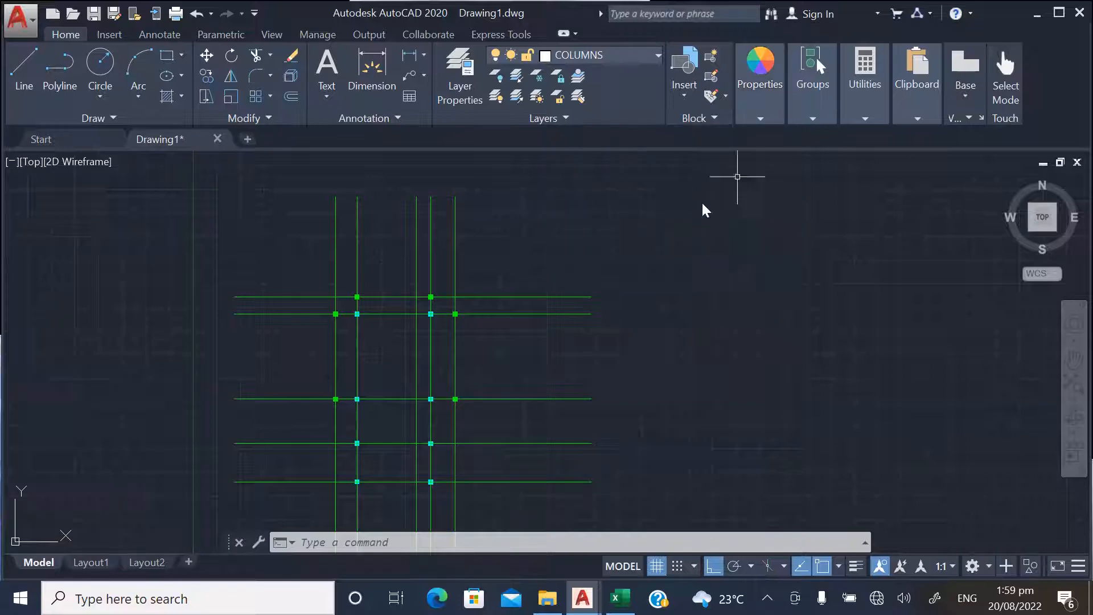
Draw a short horizontal polyline in the empty space above and to the right of the grid
{"action": "scroll", "coordinate": [357, 308], "scroll_direction": "up", "scroll_amount": 4}
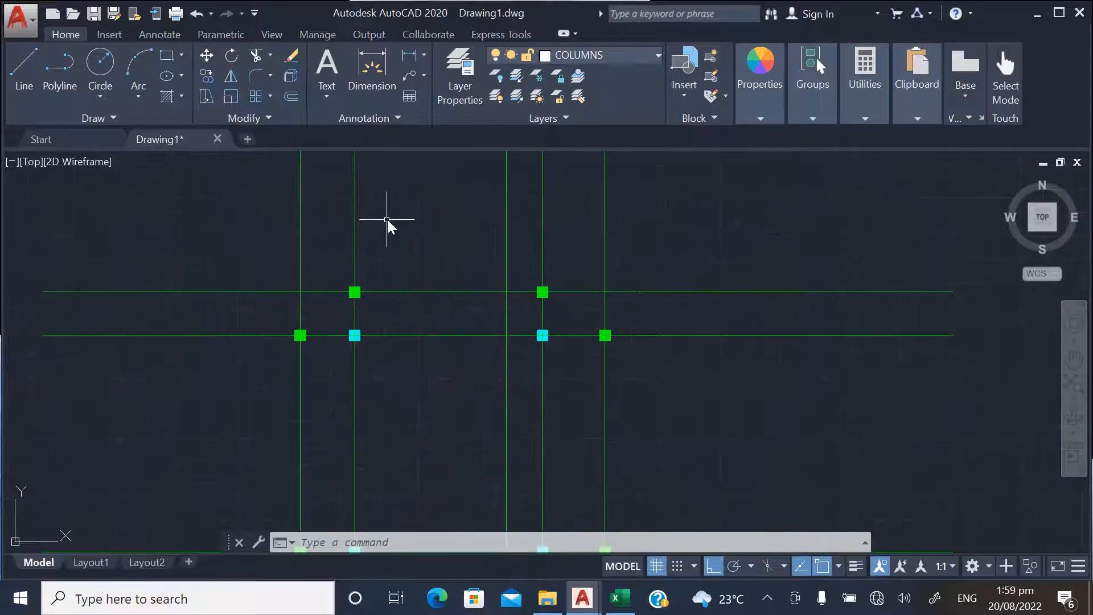
{"action": "scroll", "coordinate": [388, 220], "scroll_direction": "down", "scroll_amount": 4}
{"action": "left_click", "coordinate": [67, 72]}
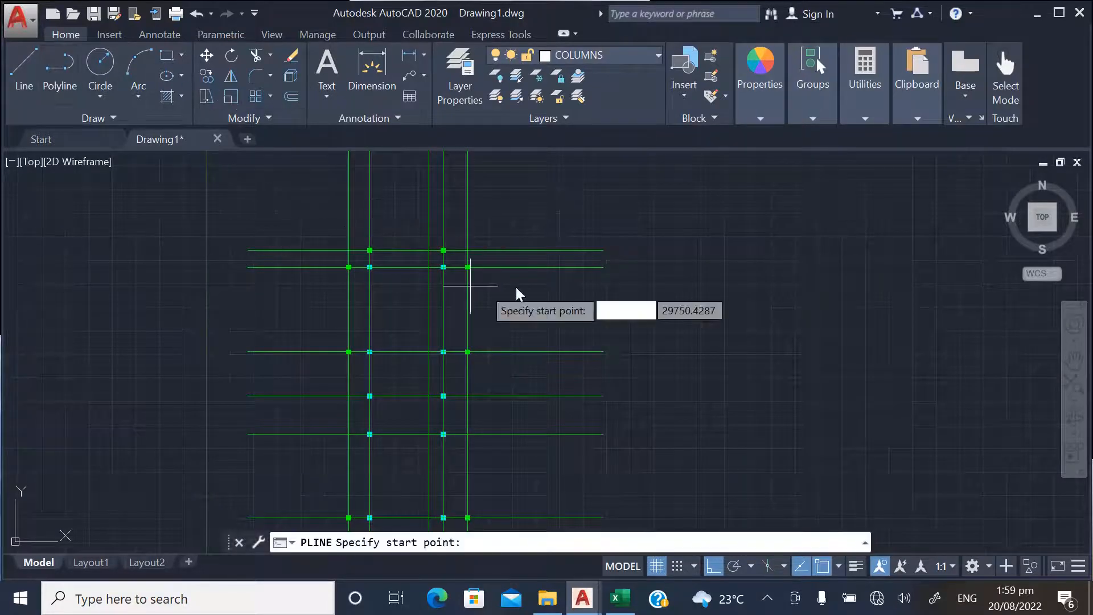
{"action": "left_click", "coordinate": [586, 200]}
{"action": "key", "text": "Escape"}
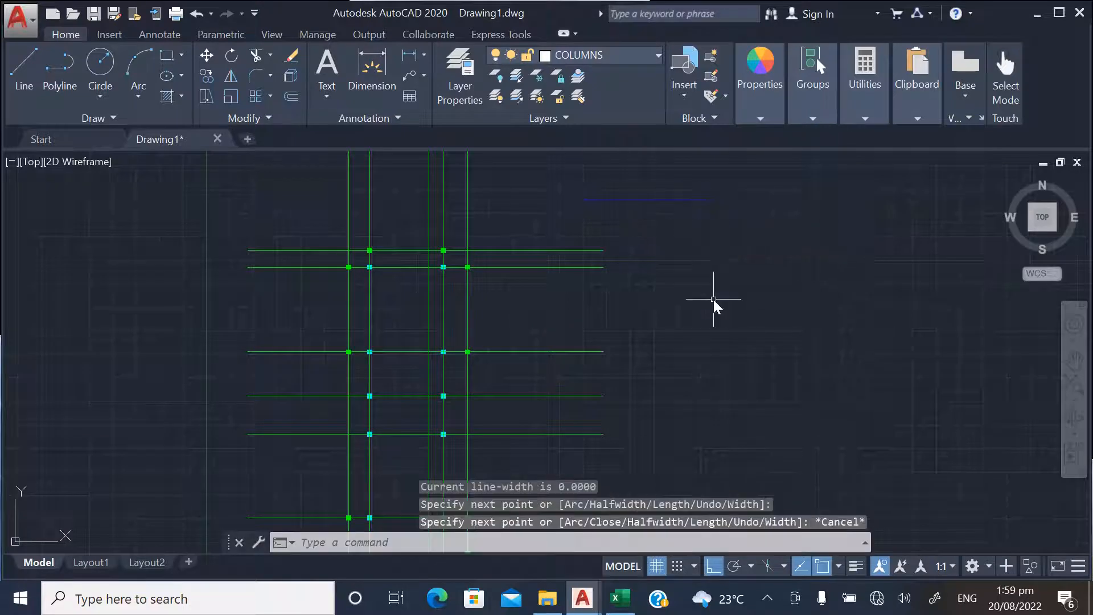
Match the properties of the blue polyline onto all the columns at the grid intersections, leaving the grid lines out
{"action": "type", "text": "MA"}
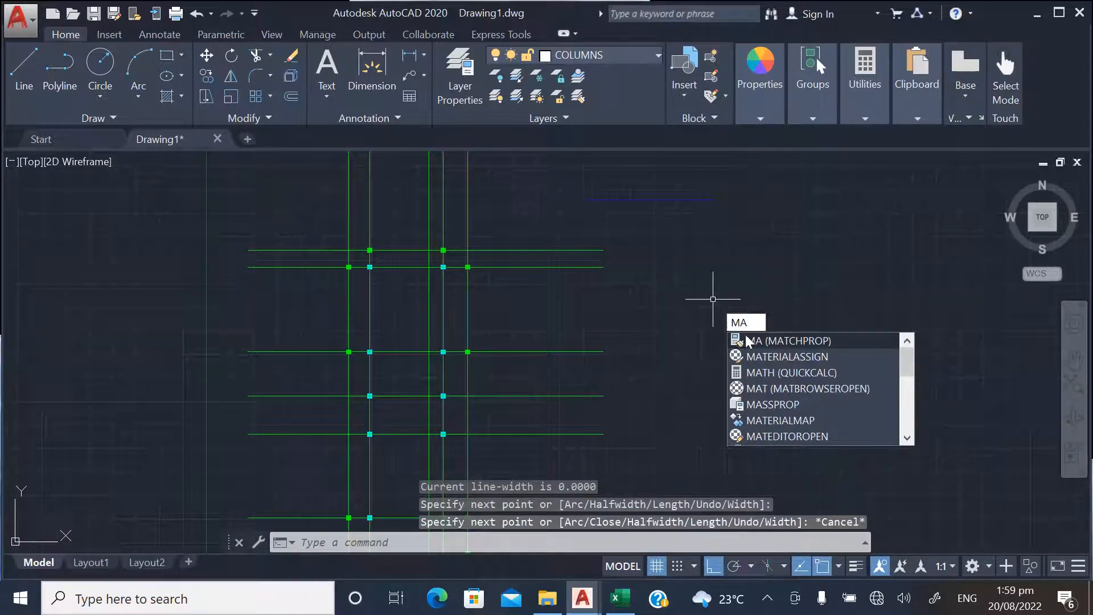
{"action": "key", "text": "Return"}
{"action": "left_click", "coordinate": [701, 201]}
{"action": "left_click", "coordinate": [330, 234]}
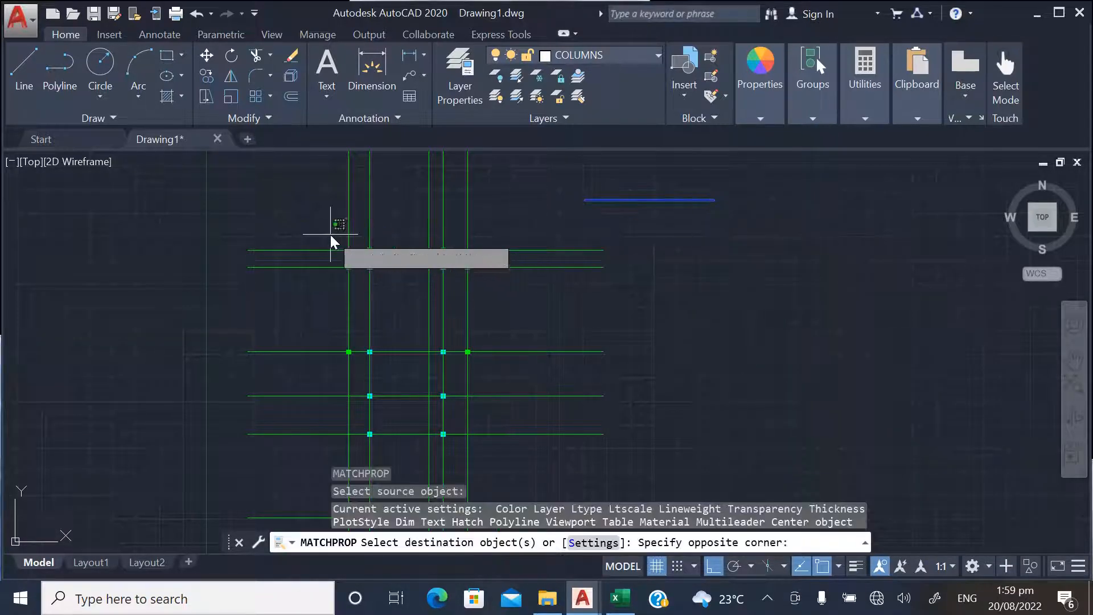
{"action": "scroll", "coordinate": [387, 216], "scroll_direction": "down", "scroll_amount": 4}
{"action": "scroll", "coordinate": [413, 304], "scroll_direction": "up", "scroll_amount": 4}
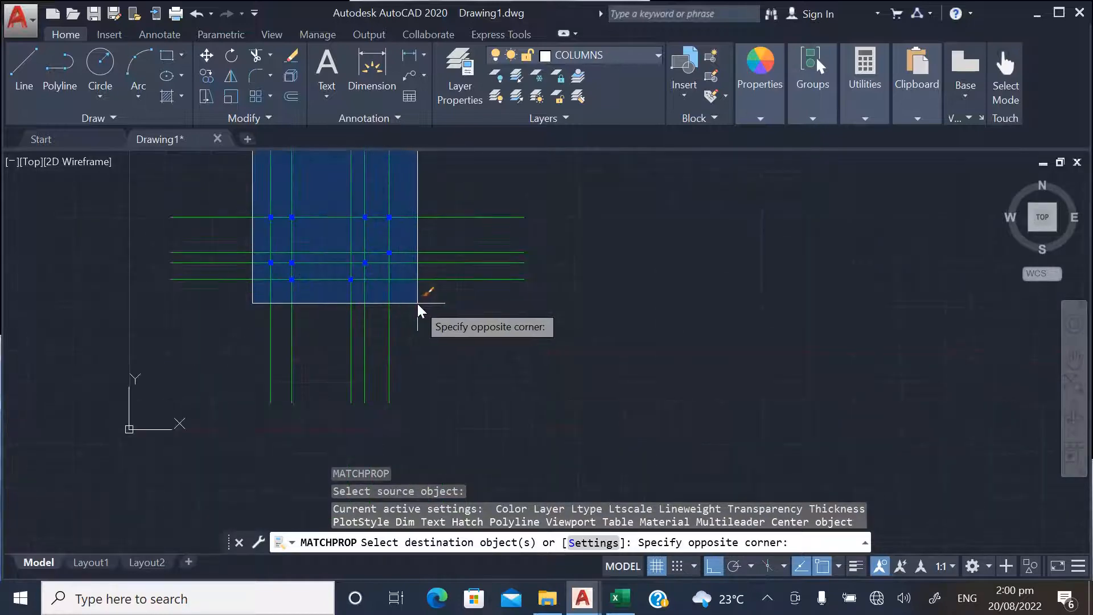
{"action": "left_click", "coordinate": [418, 303]}
{"action": "scroll", "coordinate": [415, 351], "scroll_direction": "down", "scroll_amount": 3}
{"action": "scroll", "coordinate": [421, 319], "scroll_direction": "up", "scroll_amount": 3}
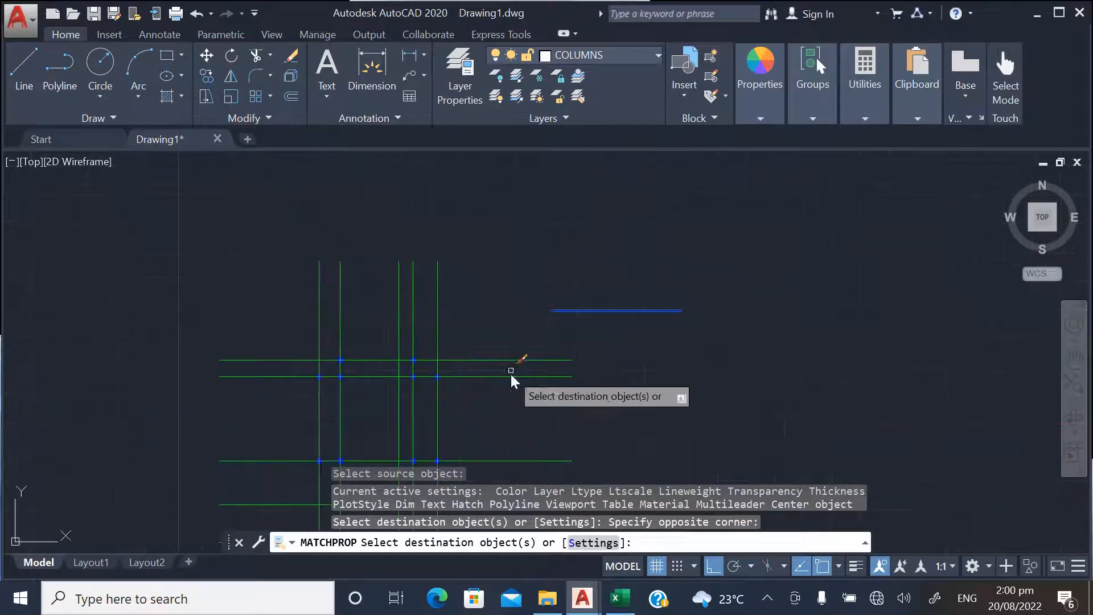
{"action": "key", "text": "Return"}
Delete the short blue source polyline beside the grid
{"action": "left_click", "coordinate": [655, 318]}
{"action": "left_click", "coordinate": [614, 268]}
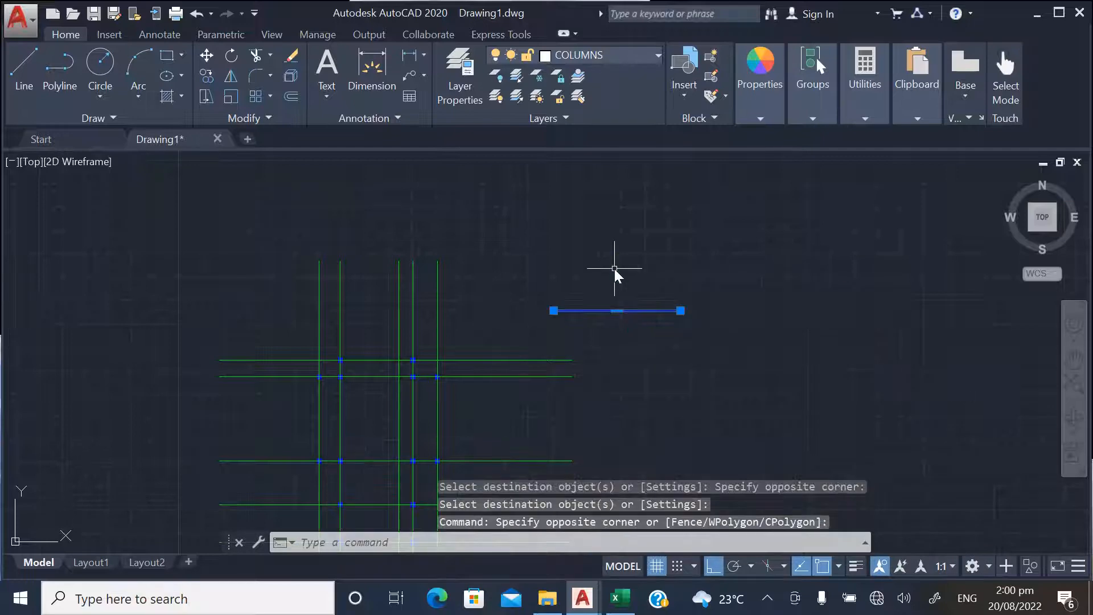
{"action": "key", "text": "Delete"}
Examine the colour of the columns at the grid intersections across the whole layout
{"action": "scroll", "coordinate": [377, 398], "scroll_direction": "up", "scroll_amount": 5}
{"action": "scroll", "coordinate": [420, 237], "scroll_direction": "down", "scroll_amount": 7}
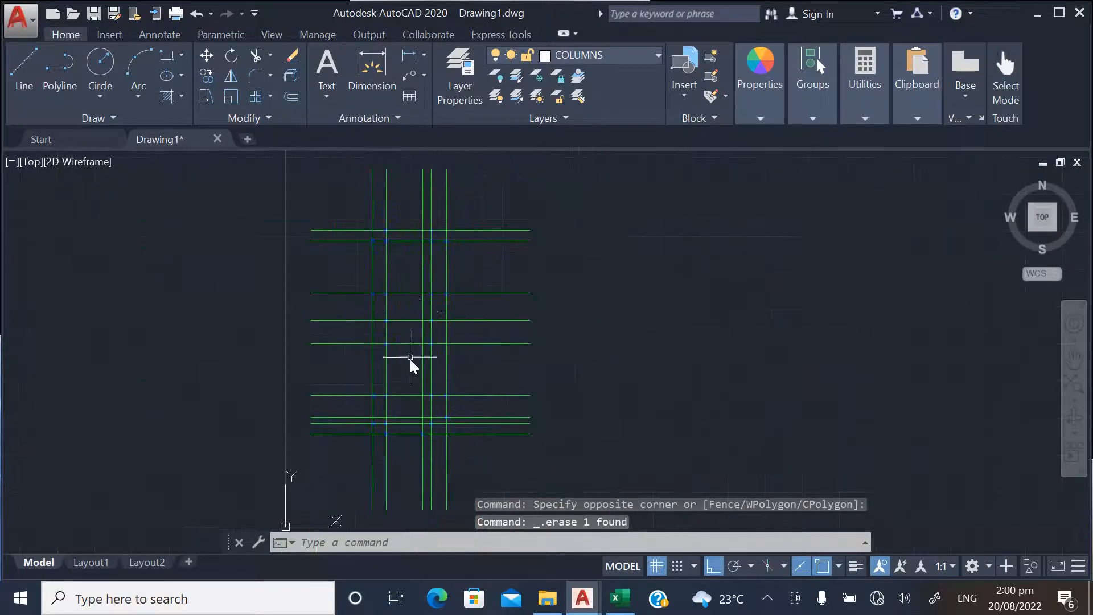
{"action": "scroll", "coordinate": [411, 348], "scroll_direction": "up", "scroll_amount": 3}
{"action": "scroll", "coordinate": [399, 342], "scroll_direction": "down", "scroll_amount": 3}
{"action": "scroll", "coordinate": [379, 342], "scroll_direction": "up", "scroll_amount": 3}
{"action": "scroll", "coordinate": [393, 410], "scroll_direction": "down", "scroll_amount": 3}
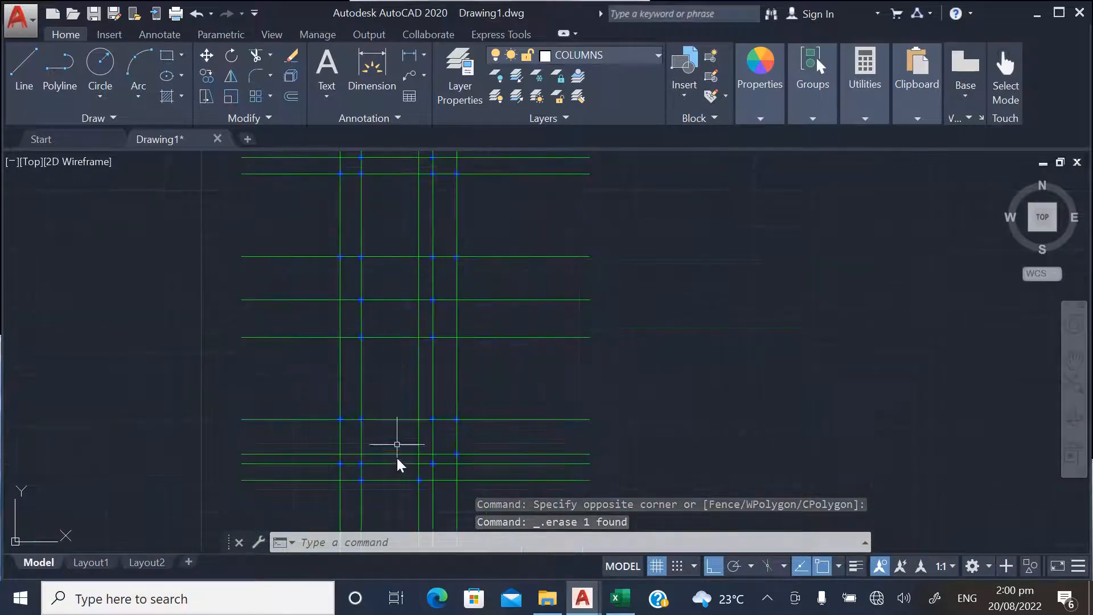
{"action": "scroll", "coordinate": [407, 450], "scroll_direction": "up", "scroll_amount": 3}
{"action": "scroll", "coordinate": [419, 438], "scroll_direction": "down", "scroll_amount": 4}
{"action": "scroll", "coordinate": [428, 250], "scroll_direction": "up", "scroll_amount": 3}
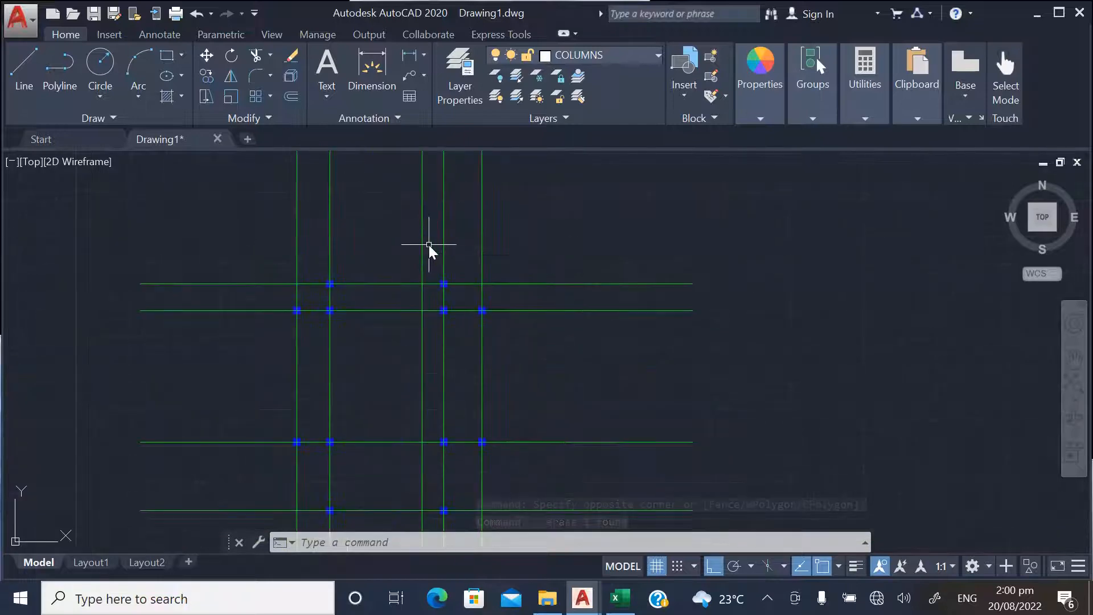
{"action": "scroll", "coordinate": [446, 236], "scroll_direction": "down", "scroll_amount": 5}
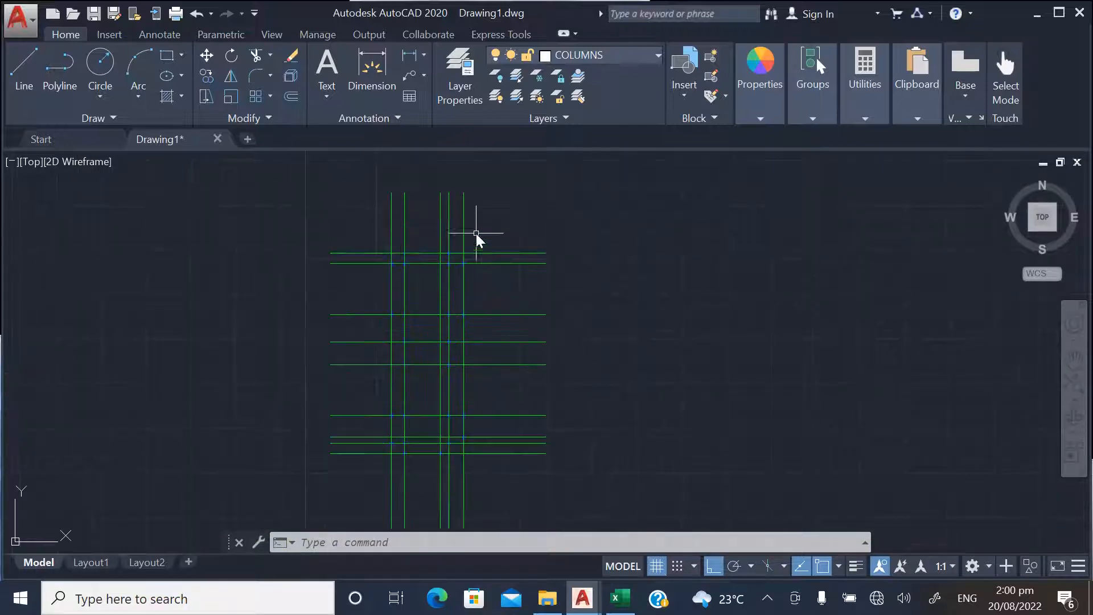
Check the layer assignment by turning the AXIS layer and then the COLUMNS layer off and back on
{"action": "left_click", "coordinate": [626, 57]}
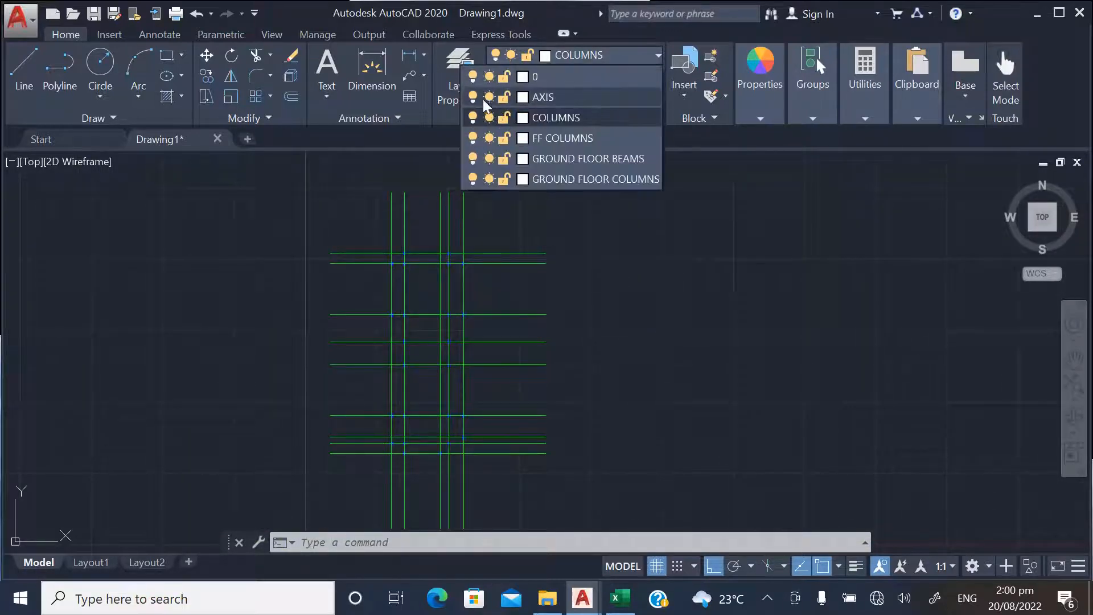
{"action": "left_click", "coordinate": [474, 97]}
{"action": "left_click", "coordinate": [474, 96]}
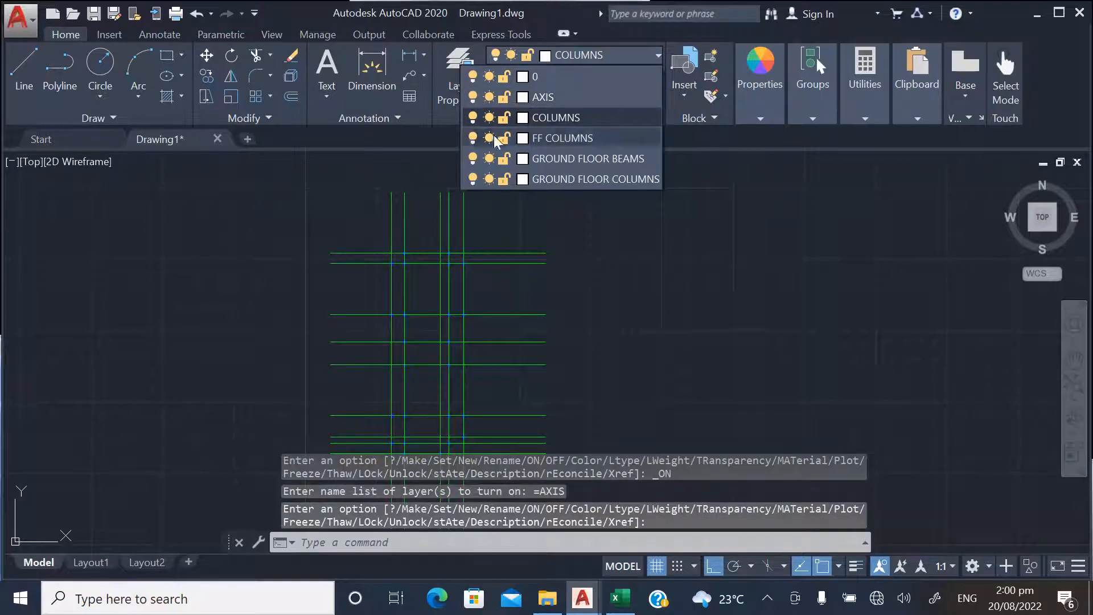
{"action": "left_click", "coordinate": [474, 118]}
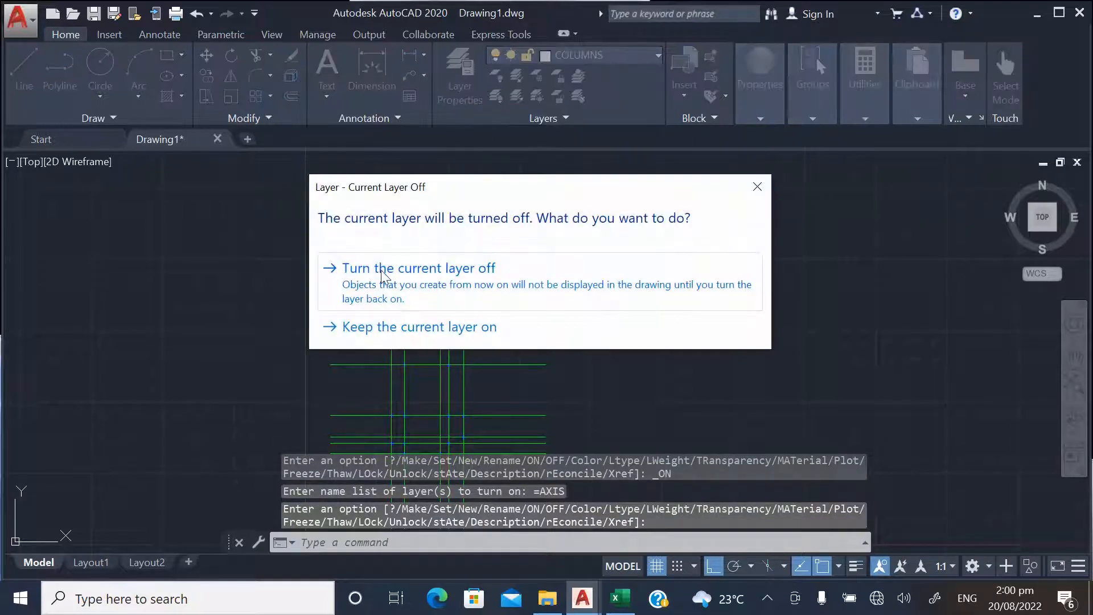
{"action": "left_click", "coordinate": [381, 269]}
{"action": "left_click", "coordinate": [556, 57]}
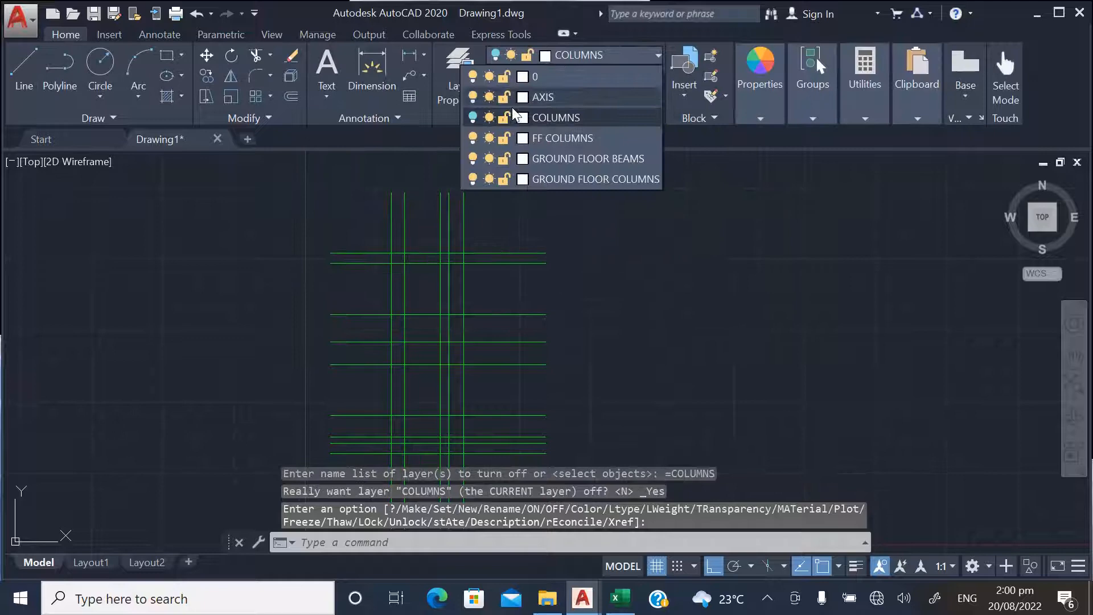
{"action": "left_click", "coordinate": [473, 118]}
{"action": "left_click", "coordinate": [538, 234]}
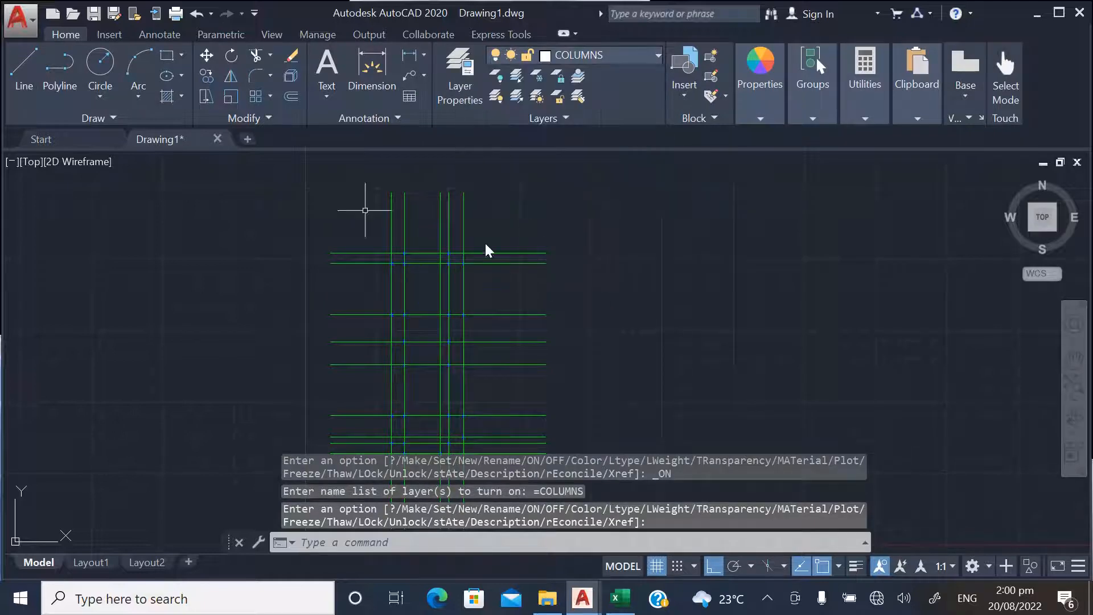
Start saving the drawing as a new file in the AutoCAD 2018 DXF format
{"action": "left_click", "coordinate": [22, 18]}
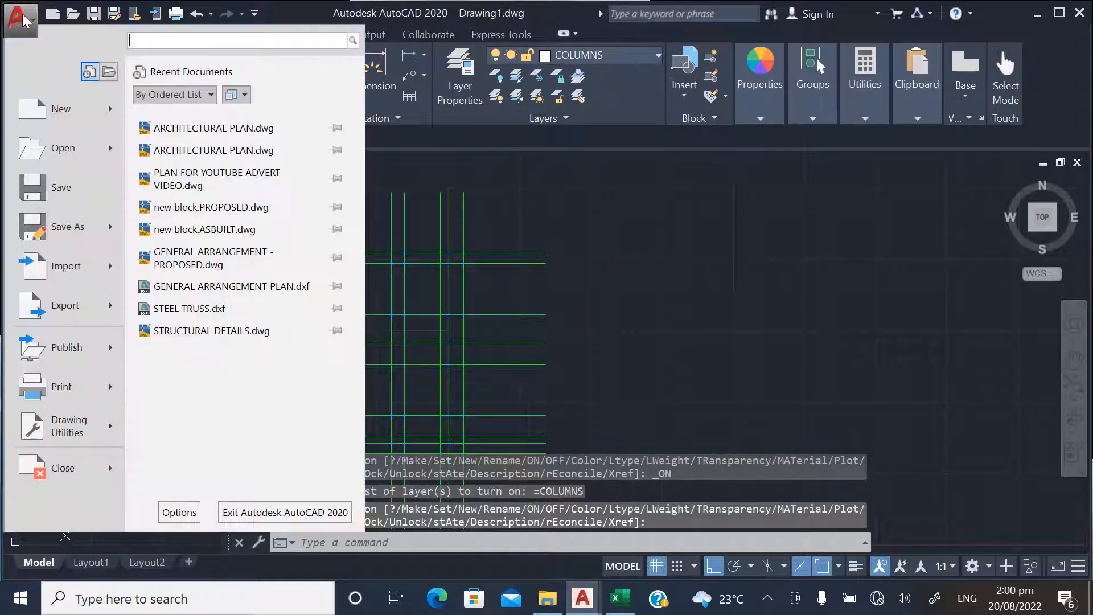
{"action": "left_click", "coordinate": [66, 228]}
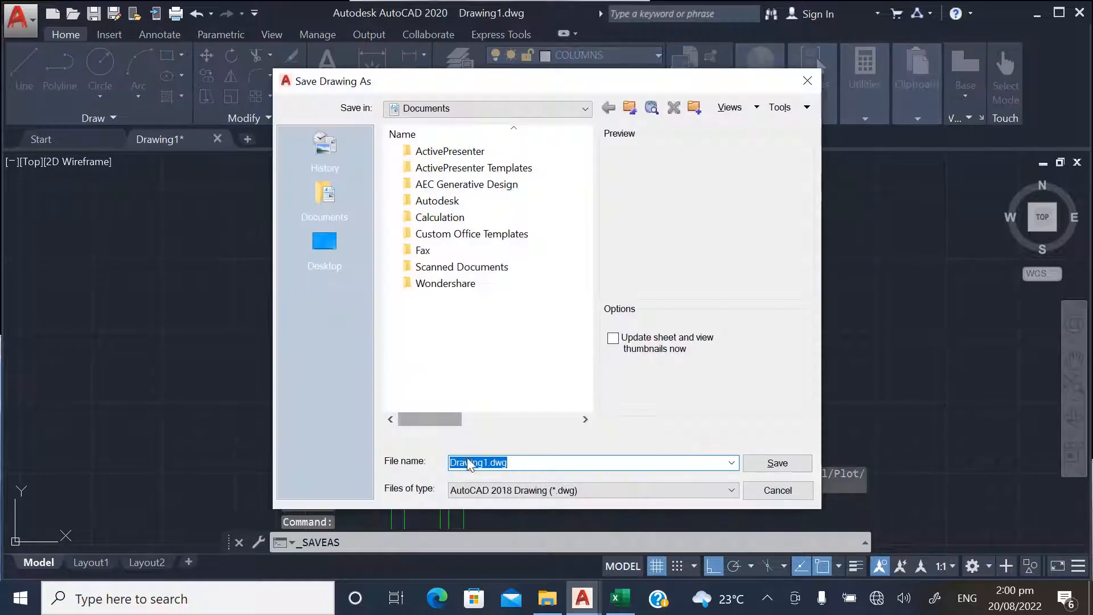
{"action": "left_click", "coordinate": [484, 491]}
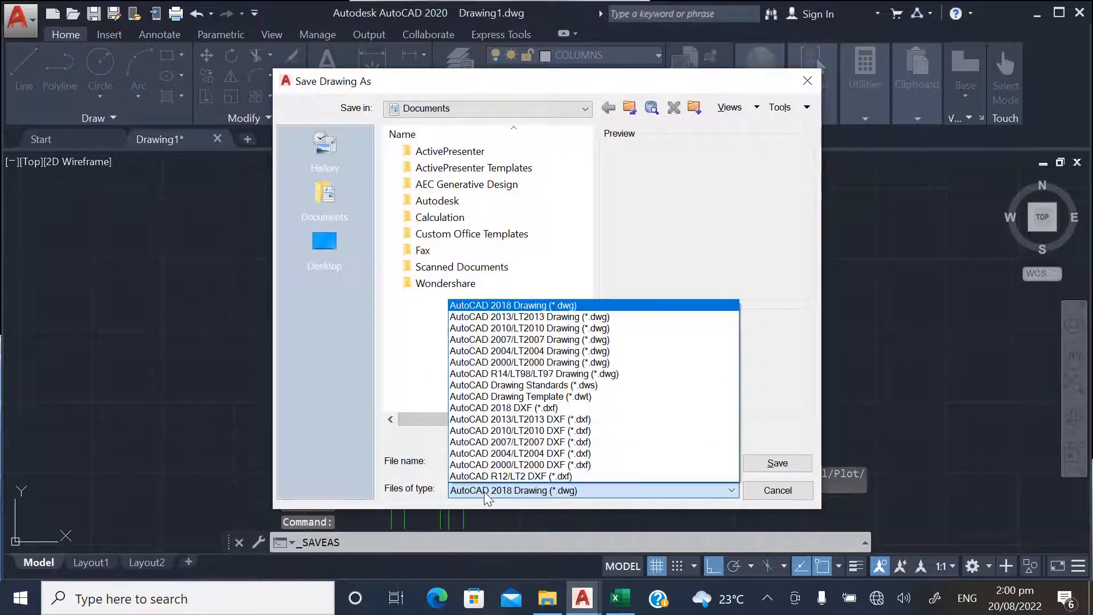
{"action": "left_click", "coordinate": [516, 408]}
Name the file GENERAL ARRANGEMENT PLAN and choose the YOUTUBE VIDEO folder on the Desktop as its location
{"action": "left_click_drag", "start_coordinate": [536, 461], "coordinate": [432, 459]}
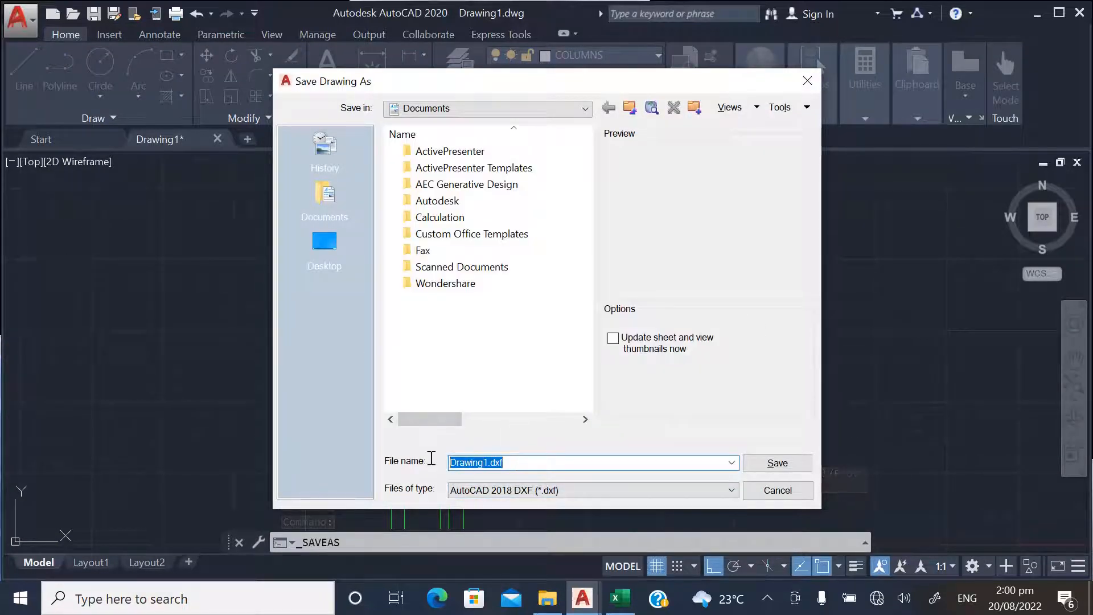
{"action": "type", "text": "GE"}
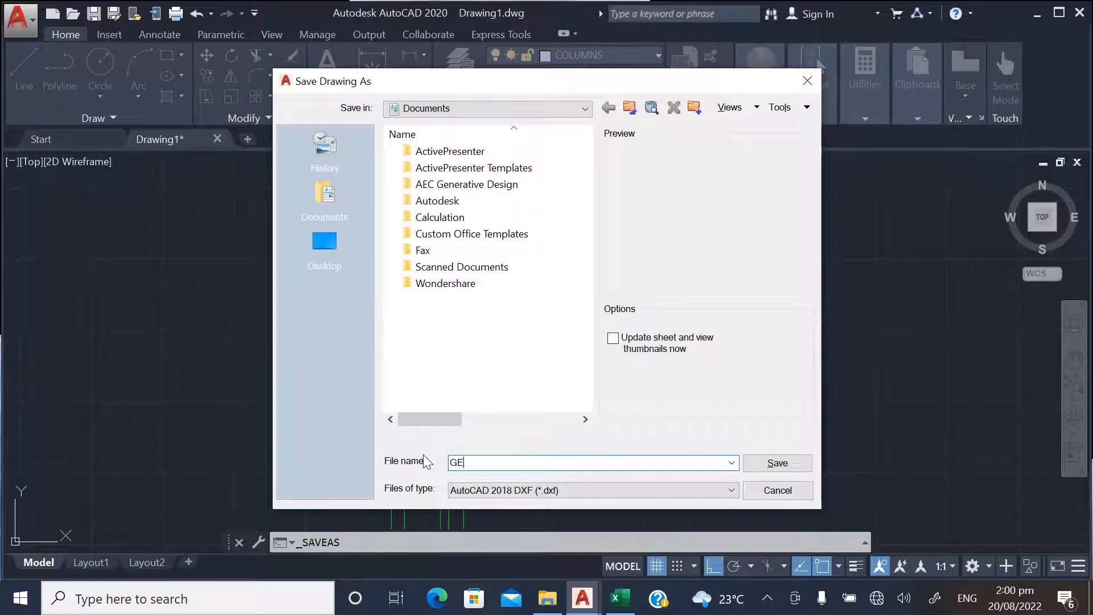
{"action": "type", "text": "NERAL ARRANGEMENT "}
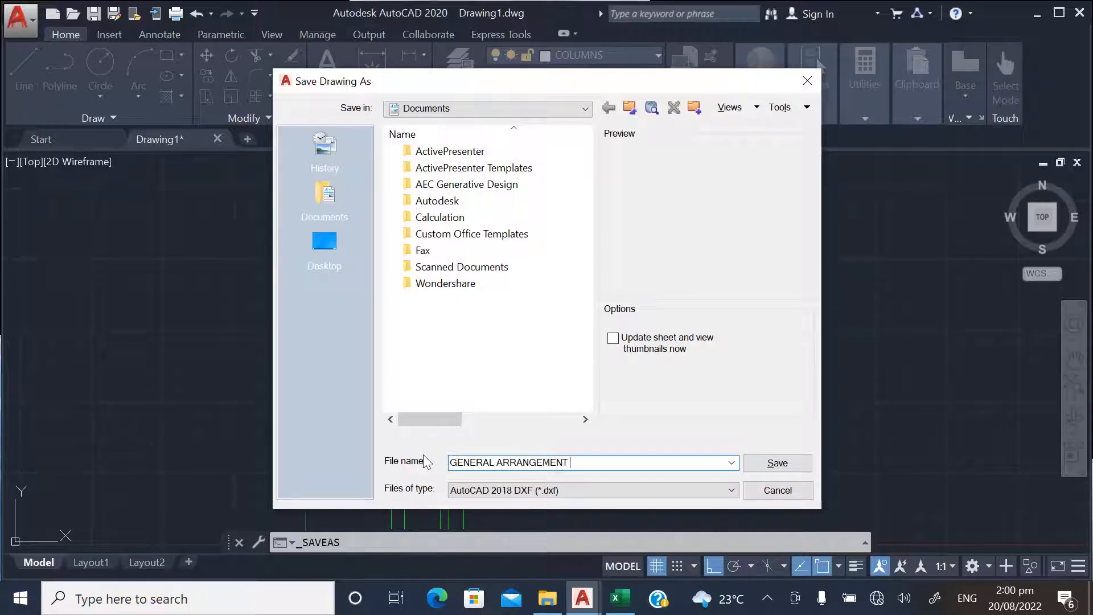
{"action": "type", "text": "PLAN"}
{"action": "left_click", "coordinate": [326, 242]}
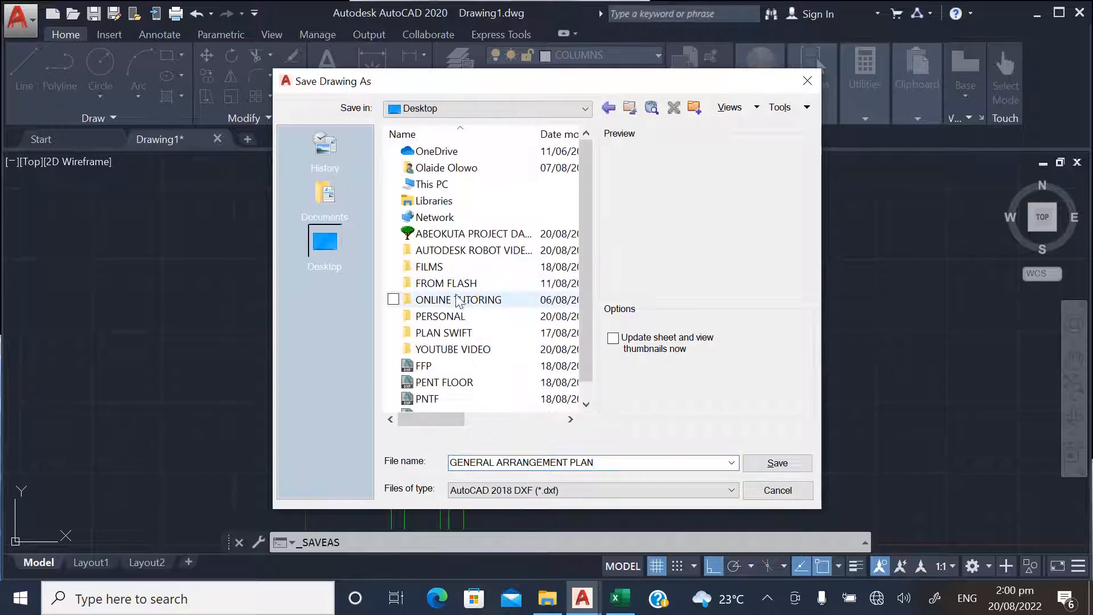
{"action": "double_click", "coordinate": [456, 350]}
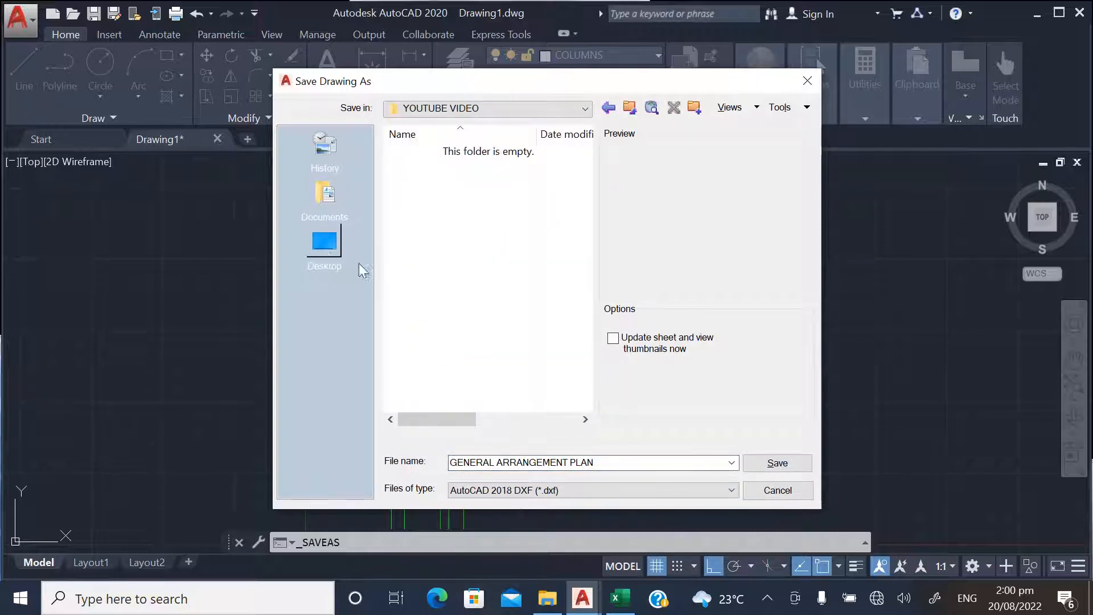
Save the drawing as the AutoCAD 2018 DXF file GENERAL ARRANGEMENT PLAN in the YOUTUBE VIDEO folder
{"action": "left_click", "coordinate": [776, 464]}
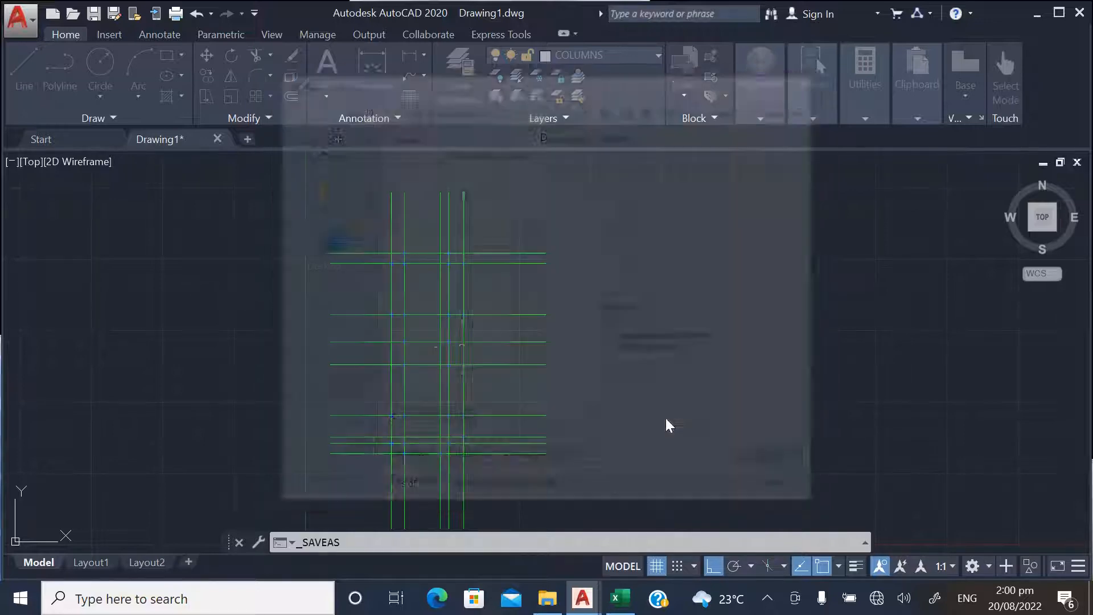
{"action": "scroll", "coordinate": [483, 272], "scroll_direction": "up", "scroll_amount": 2}
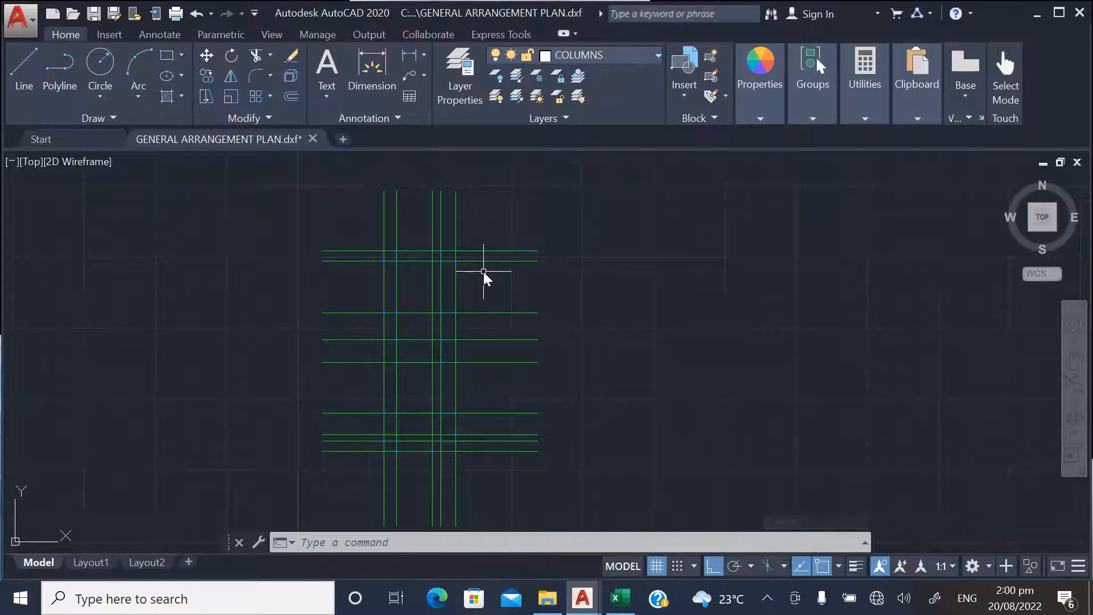
{"action": "scroll", "coordinate": [473, 344], "scroll_direction": "down", "scroll_amount": 1}
{"action": "scroll", "coordinate": [467, 325], "scroll_direction": "up", "scroll_amount": 1}
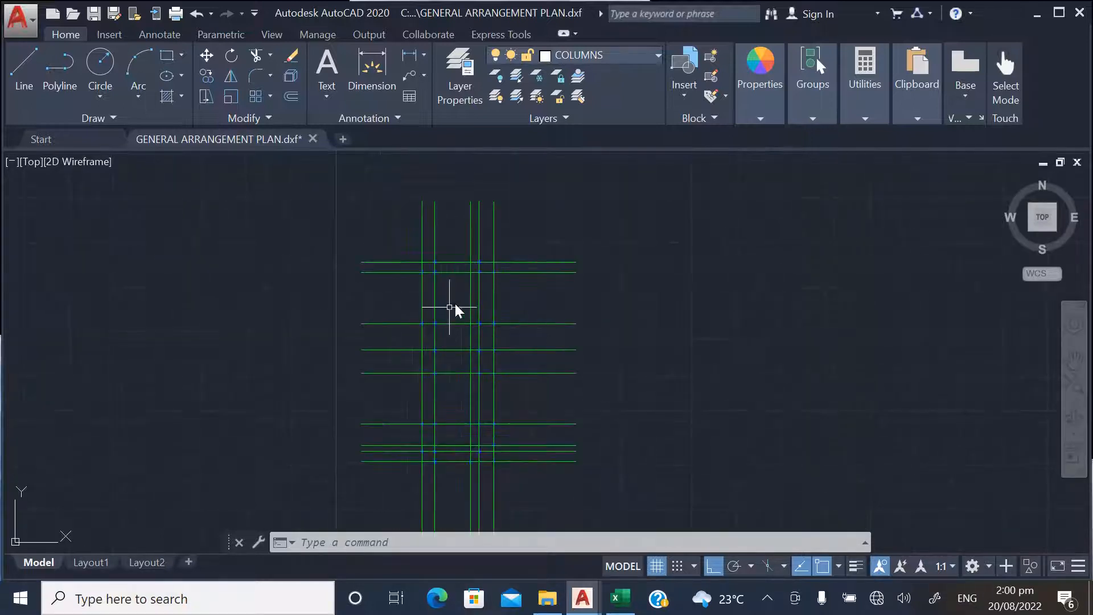
{"action": "scroll", "coordinate": [388, 291], "scroll_direction": "down", "scroll_amount": 1}
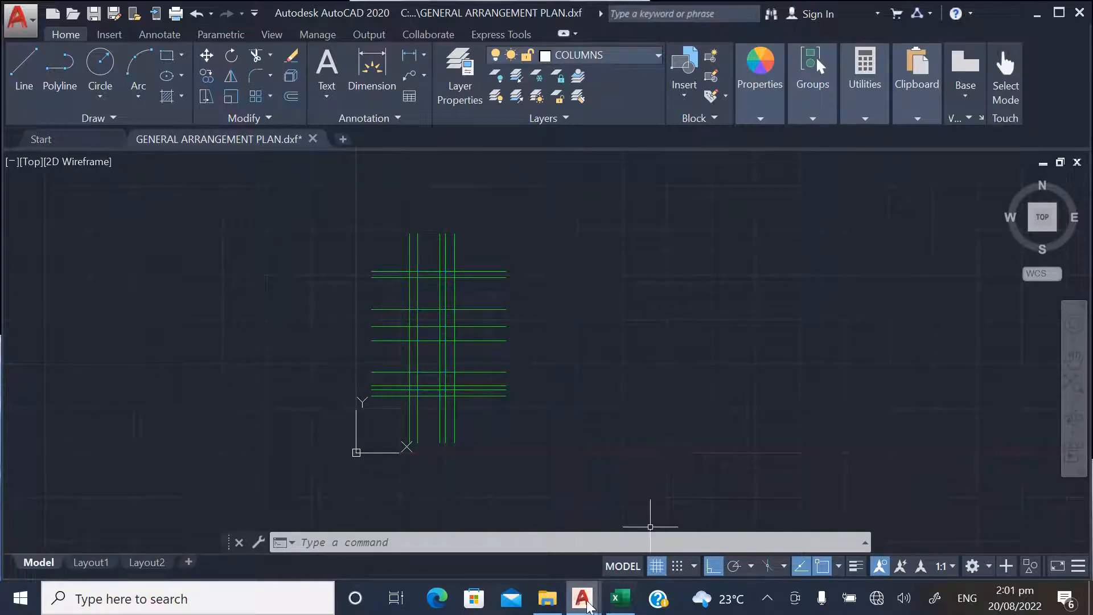
Preview the Drawing1.dwg window among the open AutoCAD windows
{"action": "left_click", "coordinate": [622, 599]}
{"action": "left_click", "coordinate": [588, 599]}
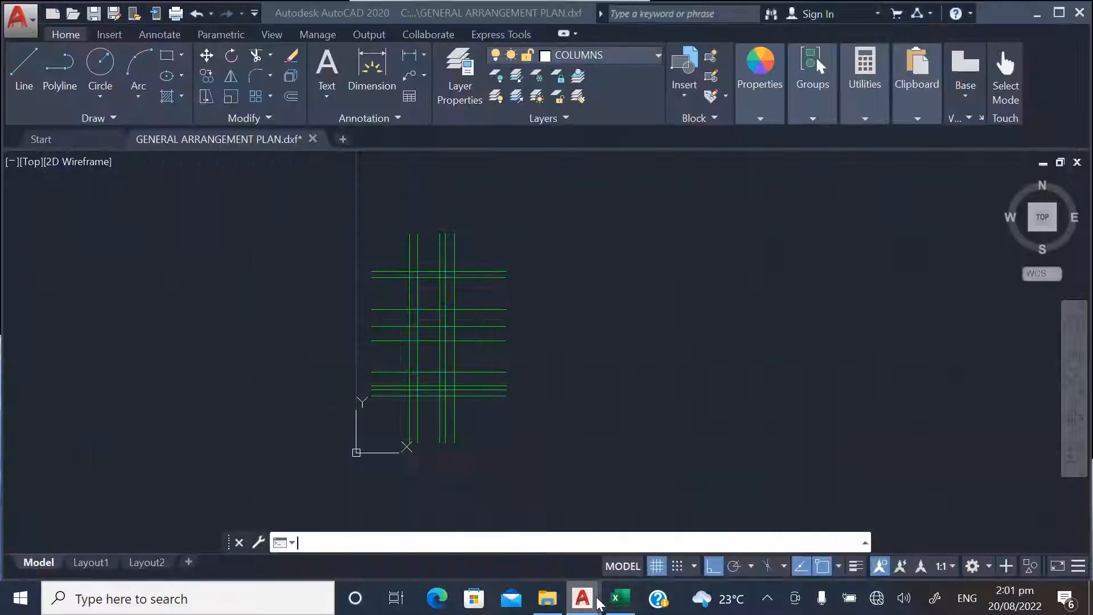
{"action": "mouse_move", "coordinate": [601, 548]}
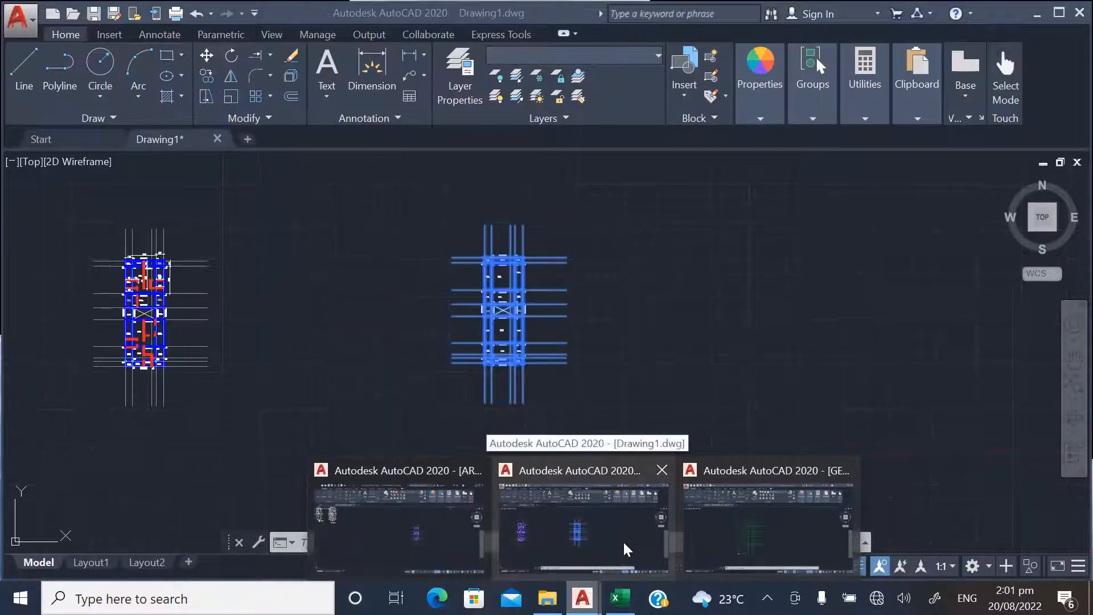